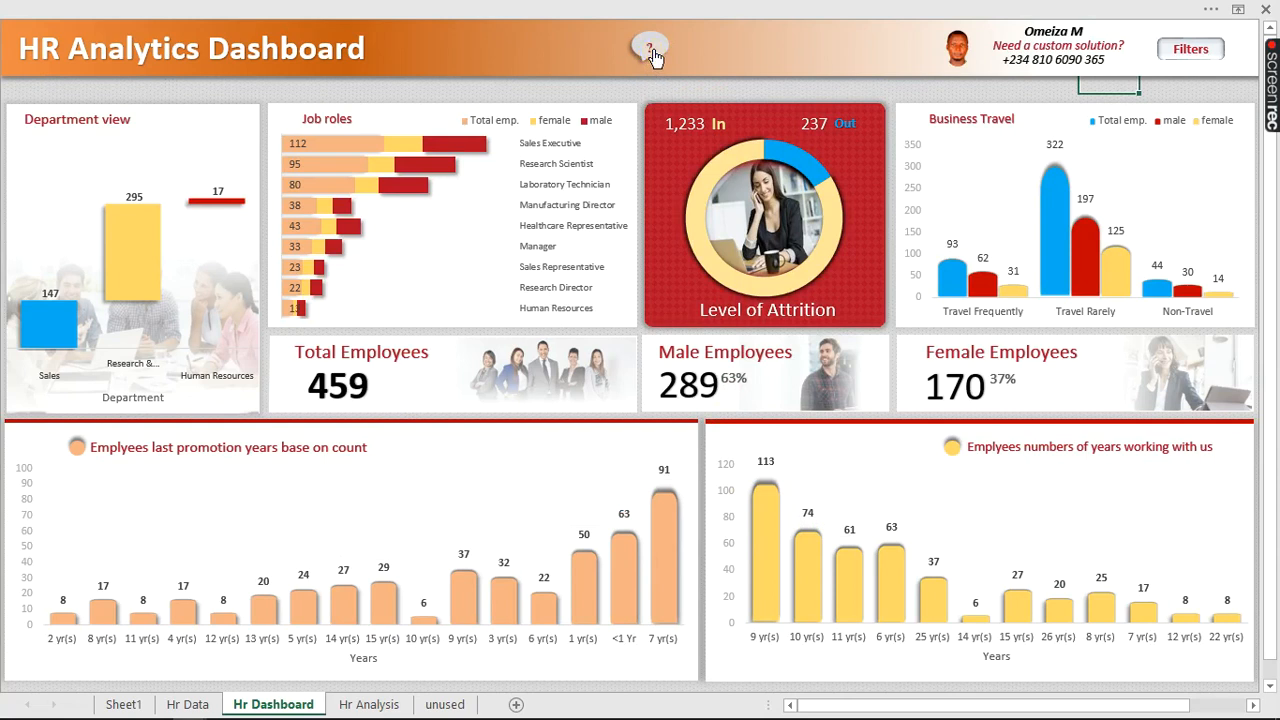
Step: Open the dashboard's instructions, read which figures the dashboard has to show, and close them again
left_click(651, 55)
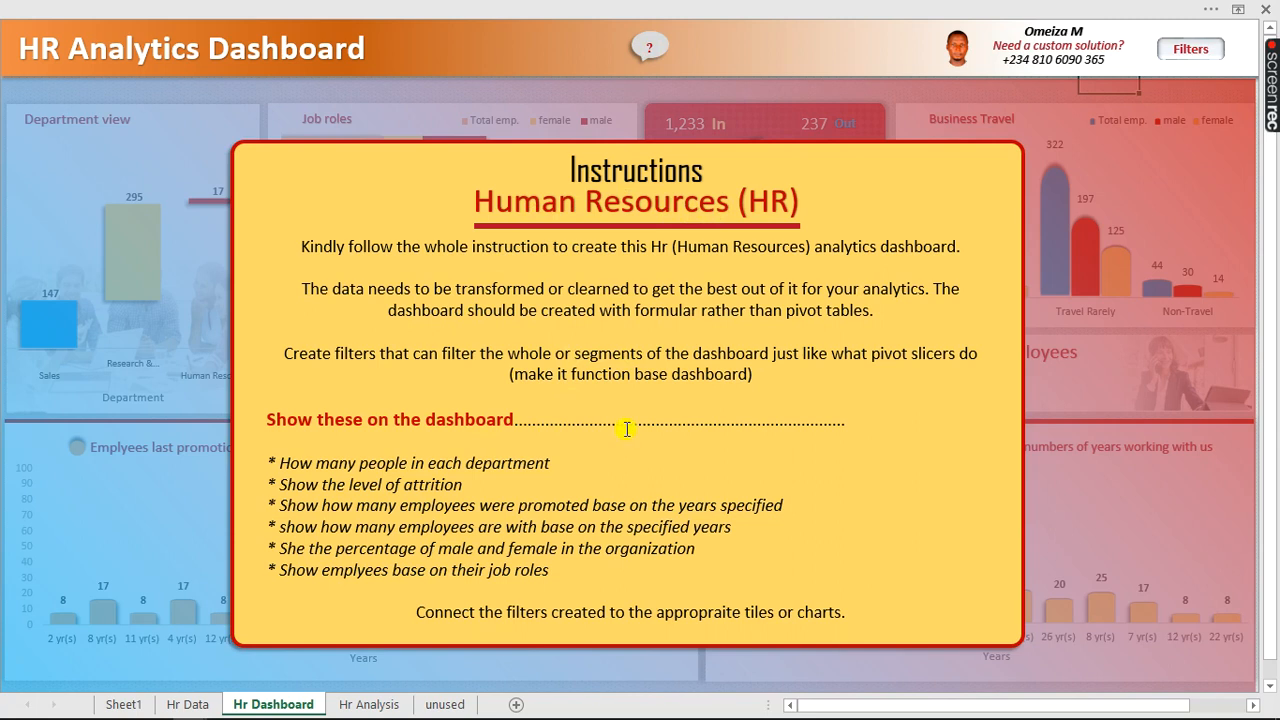
left_click(650, 54)
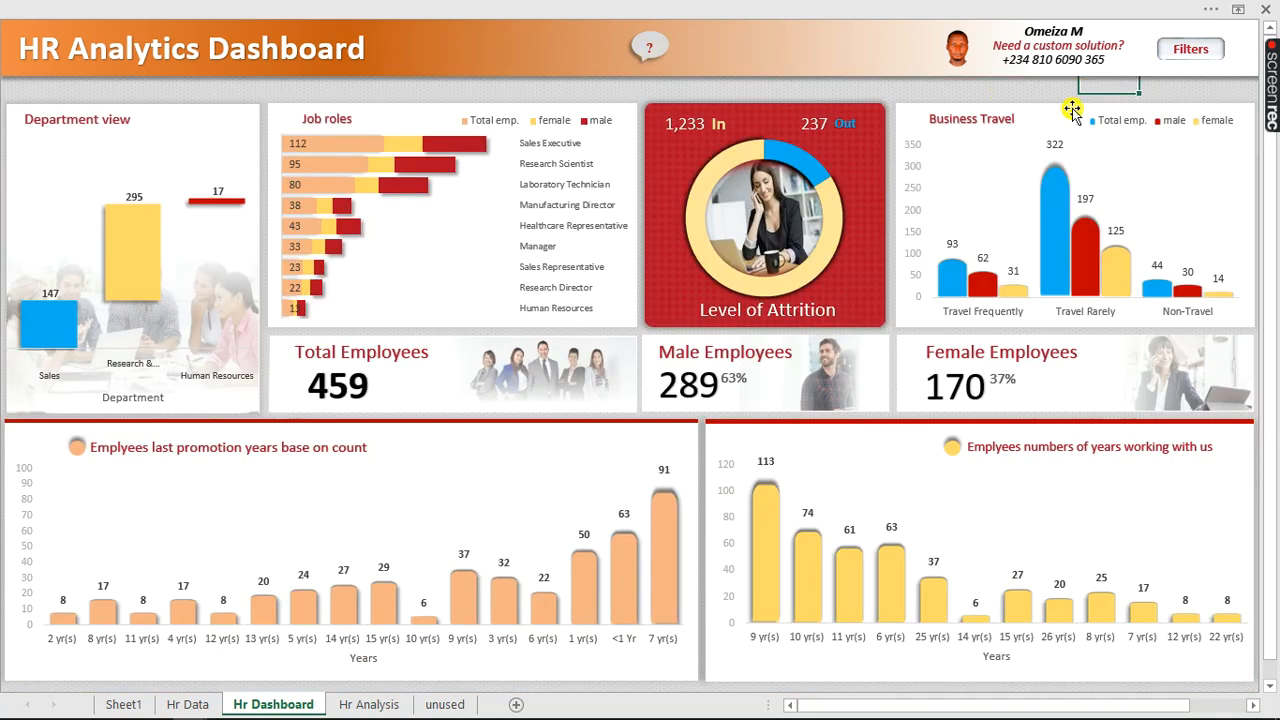
Step: Show the dashboard filters and try filtering the charts by job level with Level 2 and with Level 5
left_click(1203, 52)
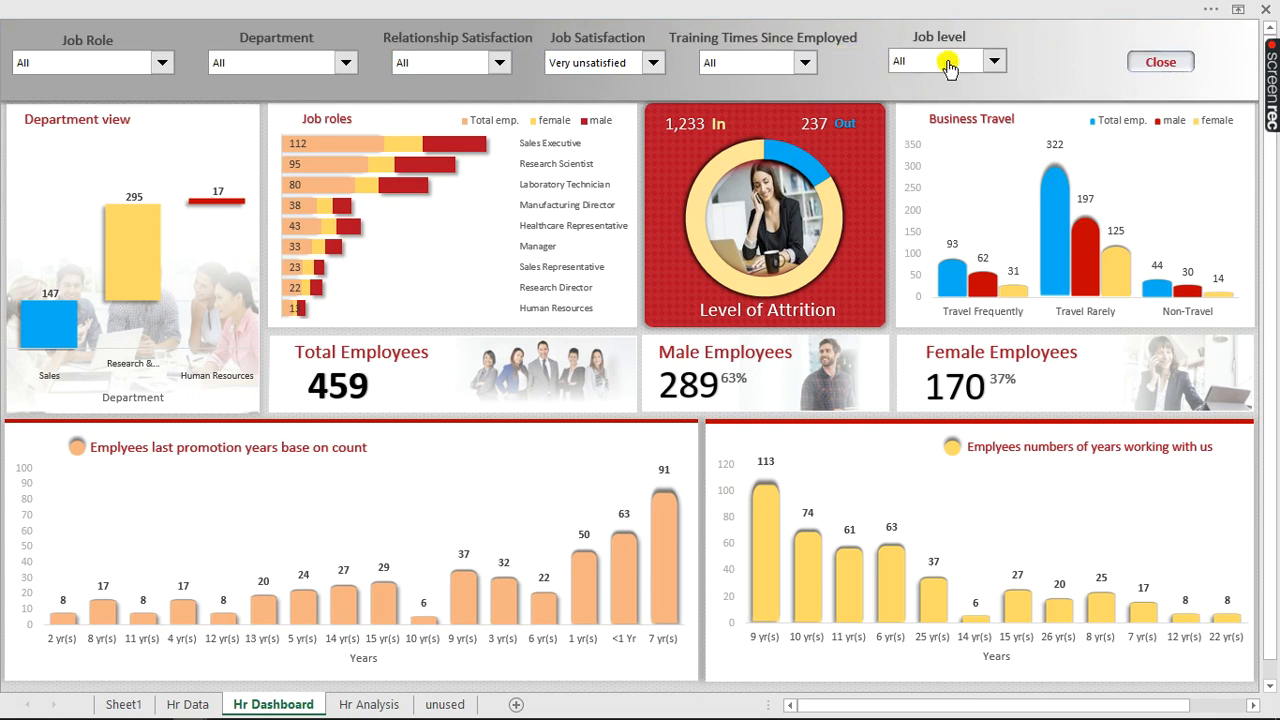
left_click(994, 62)
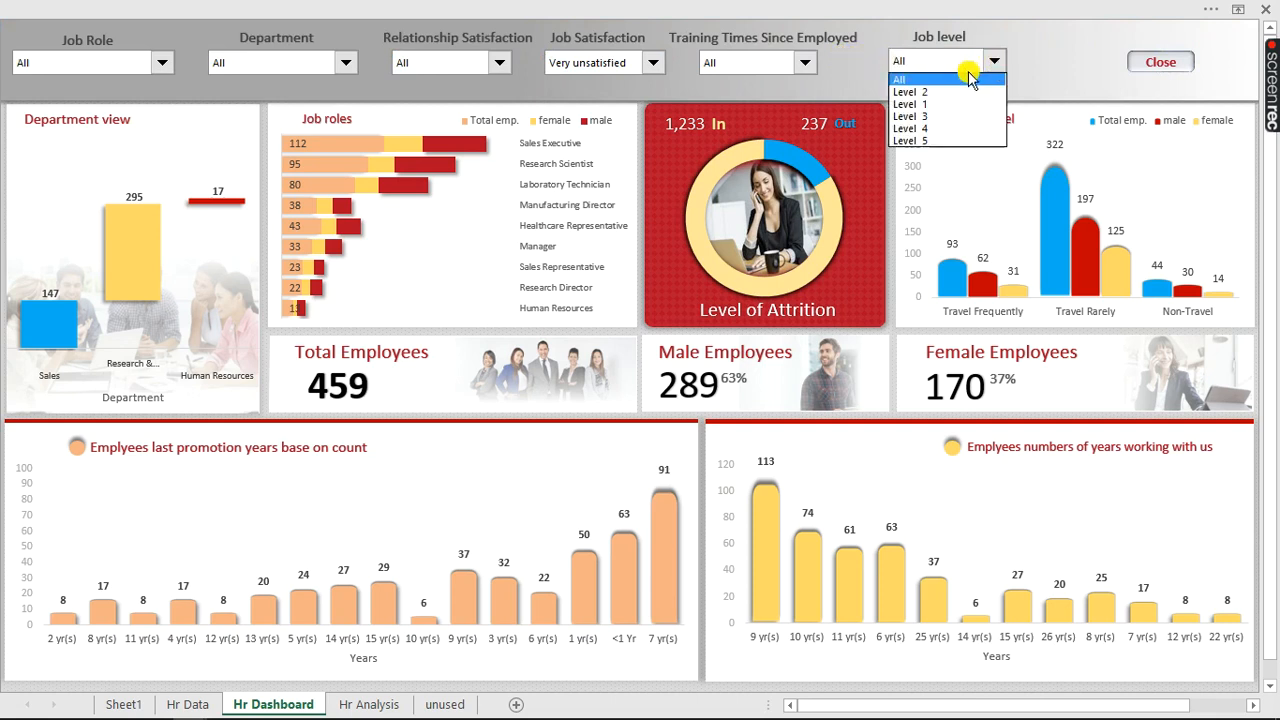
left_click(942, 95)
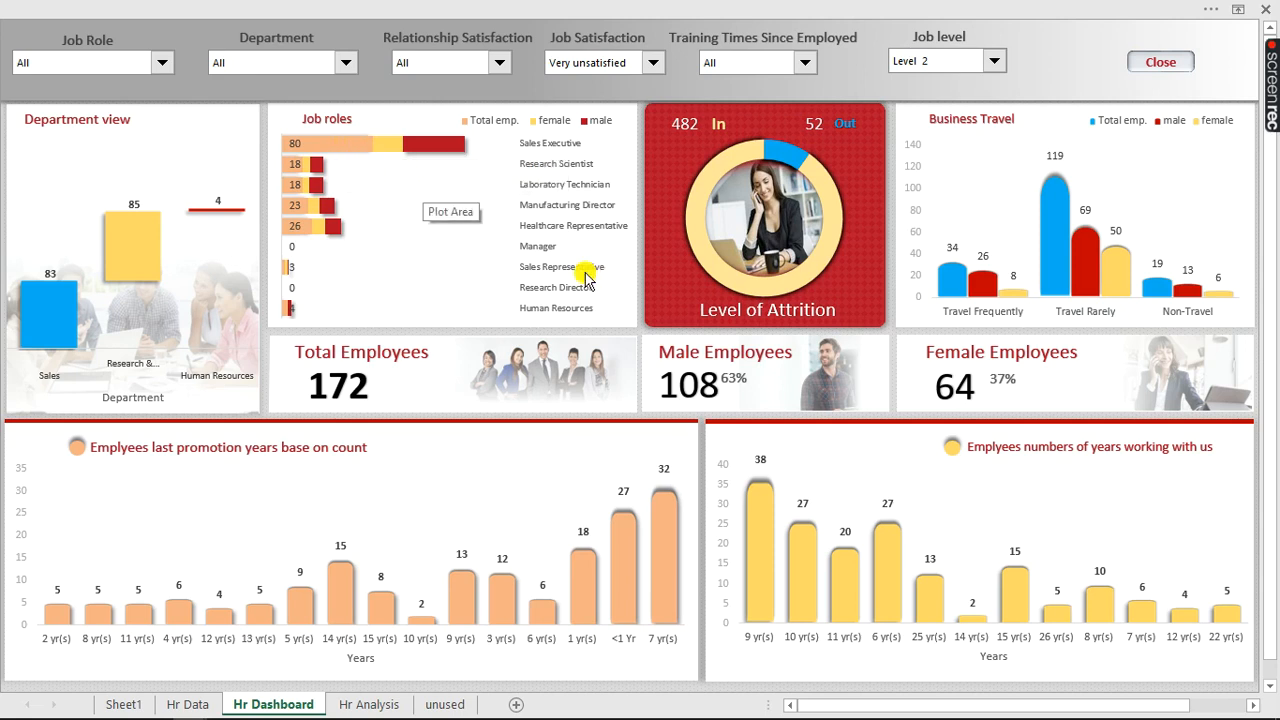
left_click(995, 62)
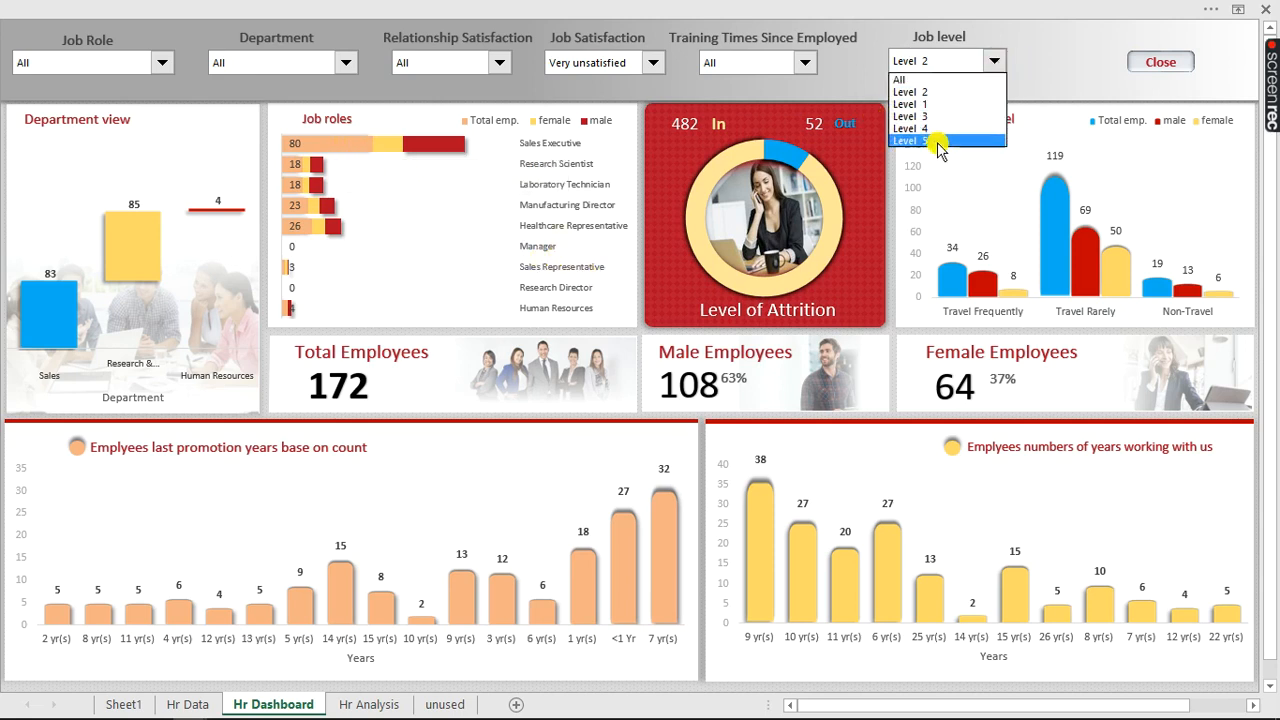
left_click(938, 141)
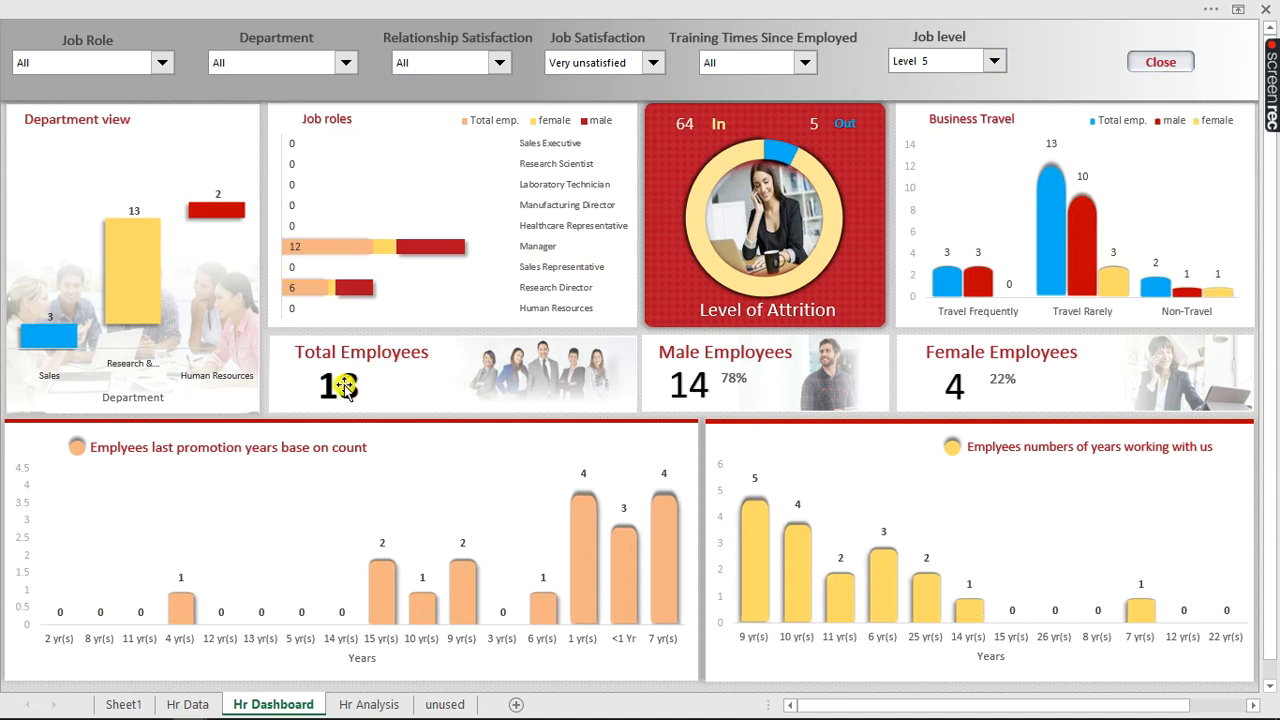
mouse_move(786, 278)
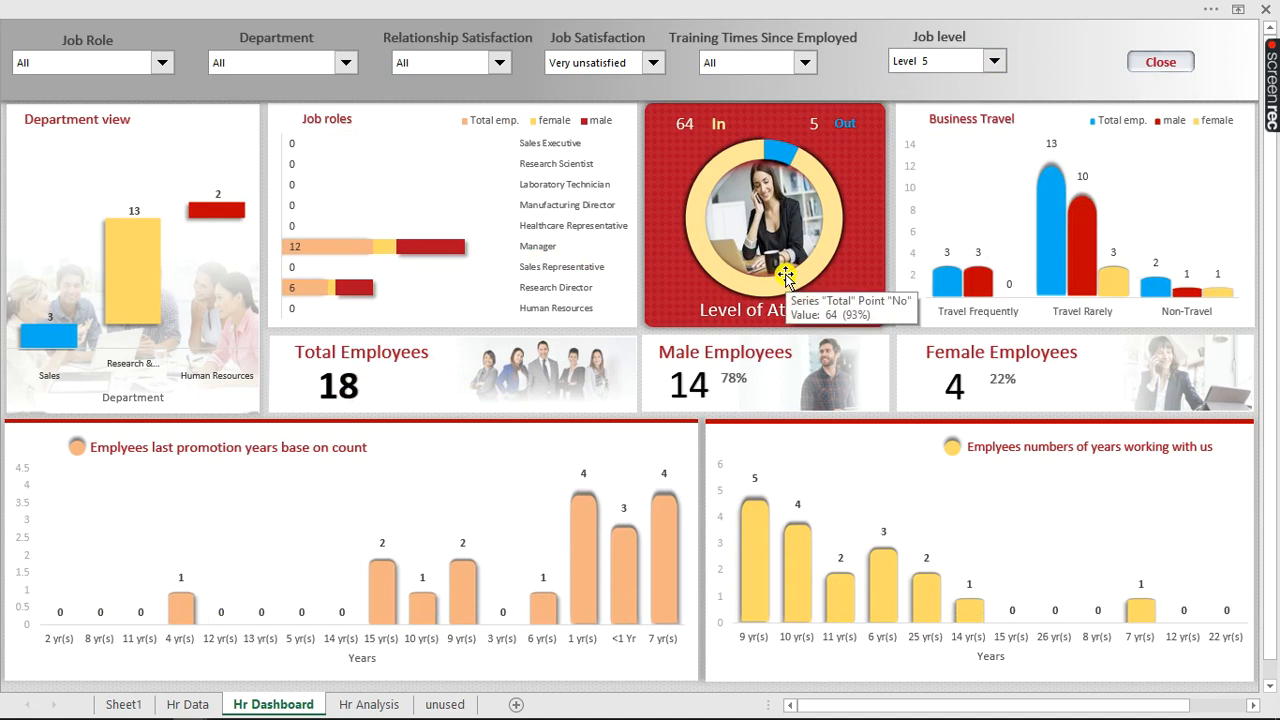
Step: Reset the Job level filter to All and hide the dashboard filters
left_click(994, 63)
left_click(922, 82)
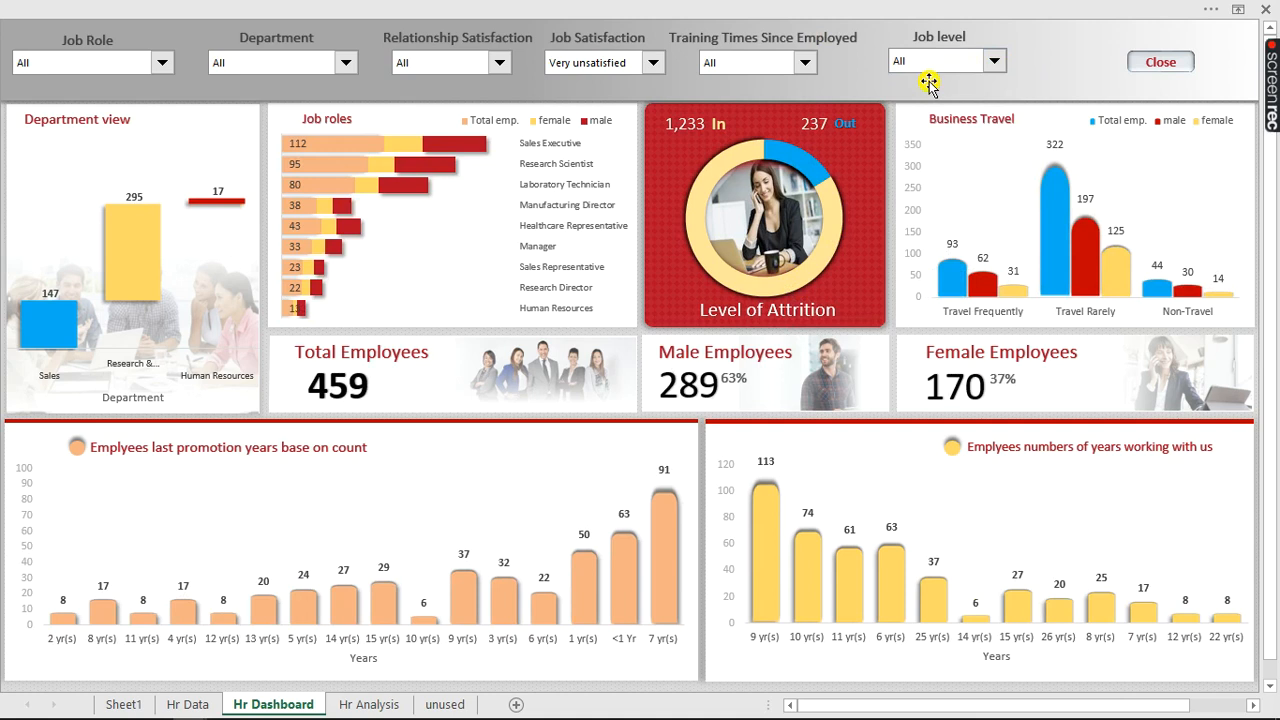
left_click(1164, 62)
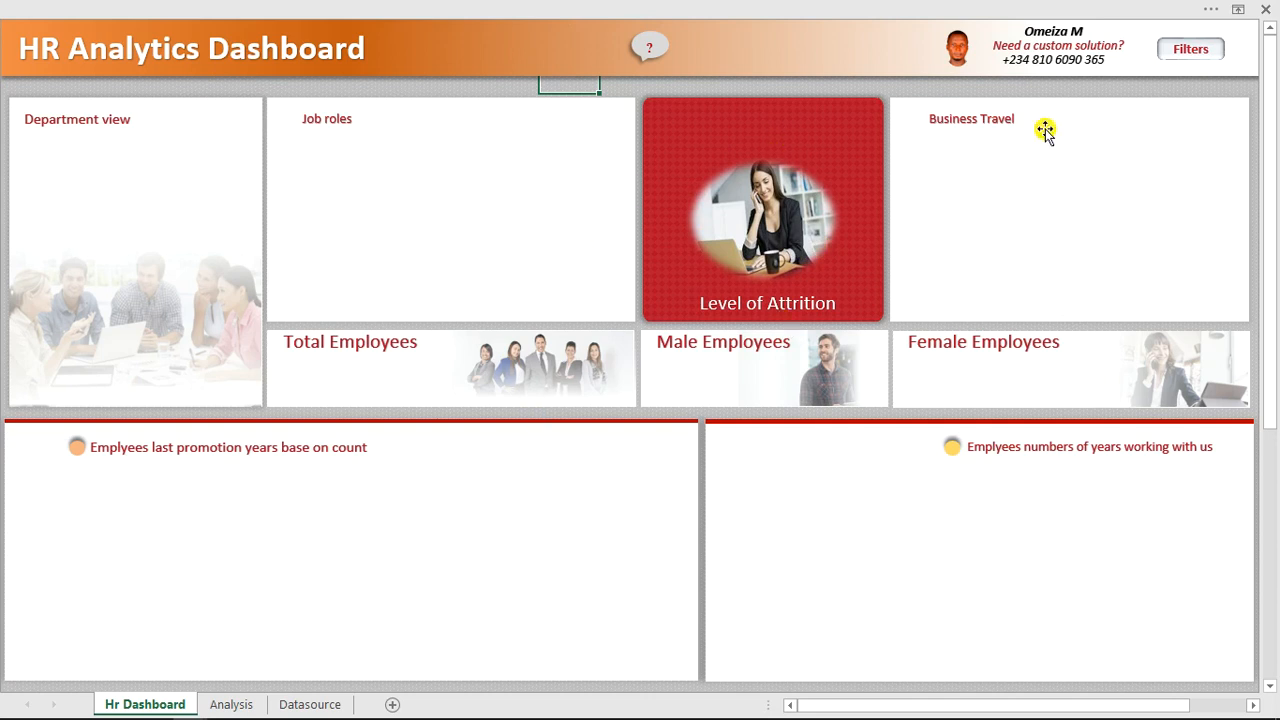
Step: Check the blank dashboard template and examine the employee data columns on the Datasource sheet
left_click(653, 44)
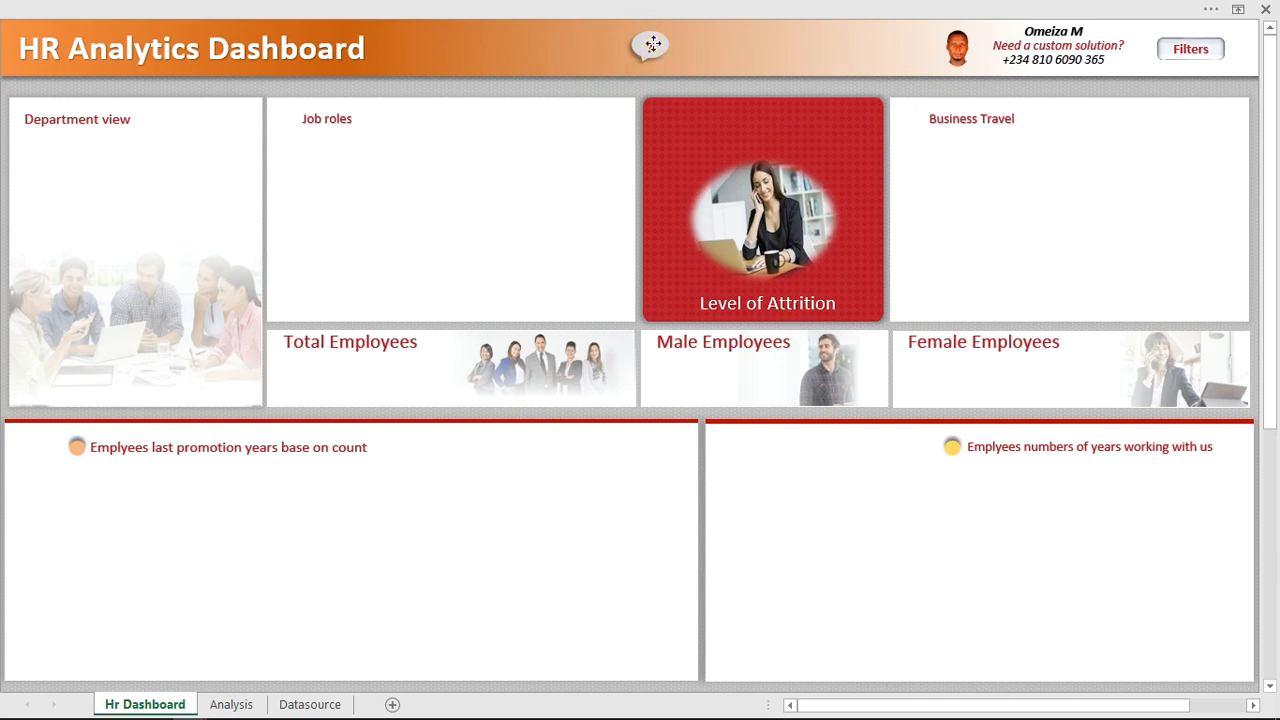
left_click(1193, 45)
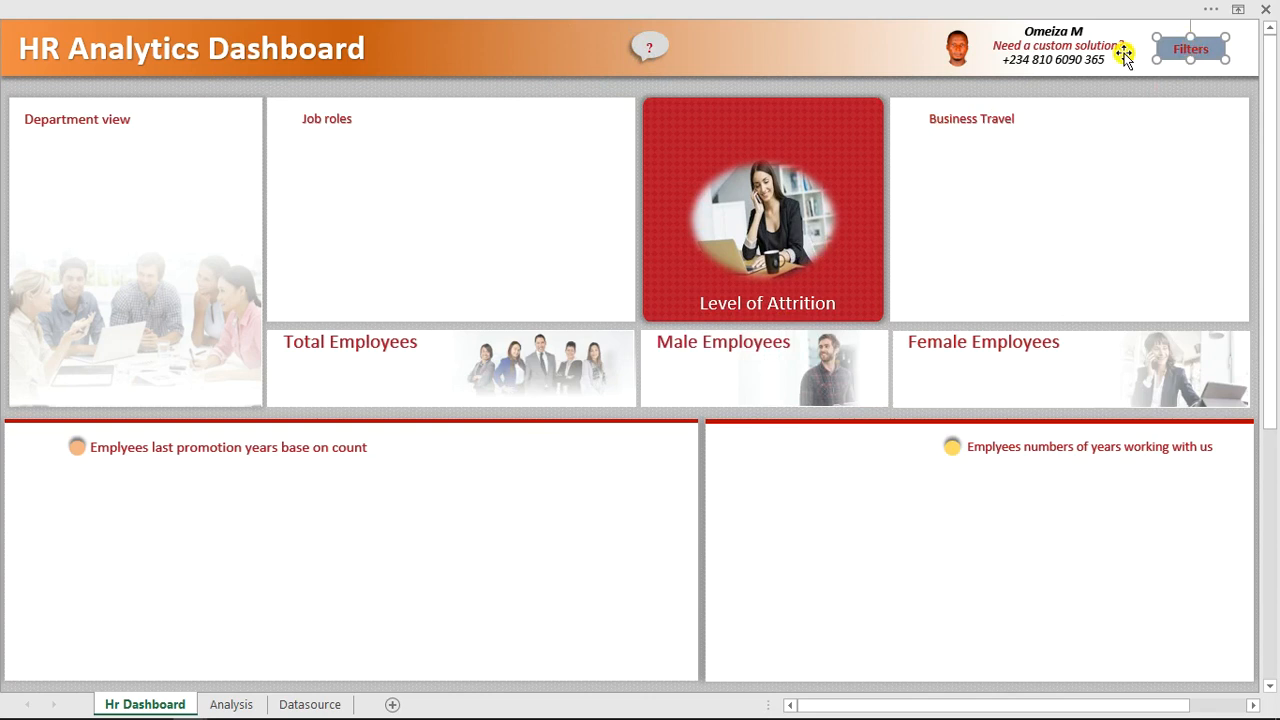
left_click(300, 704)
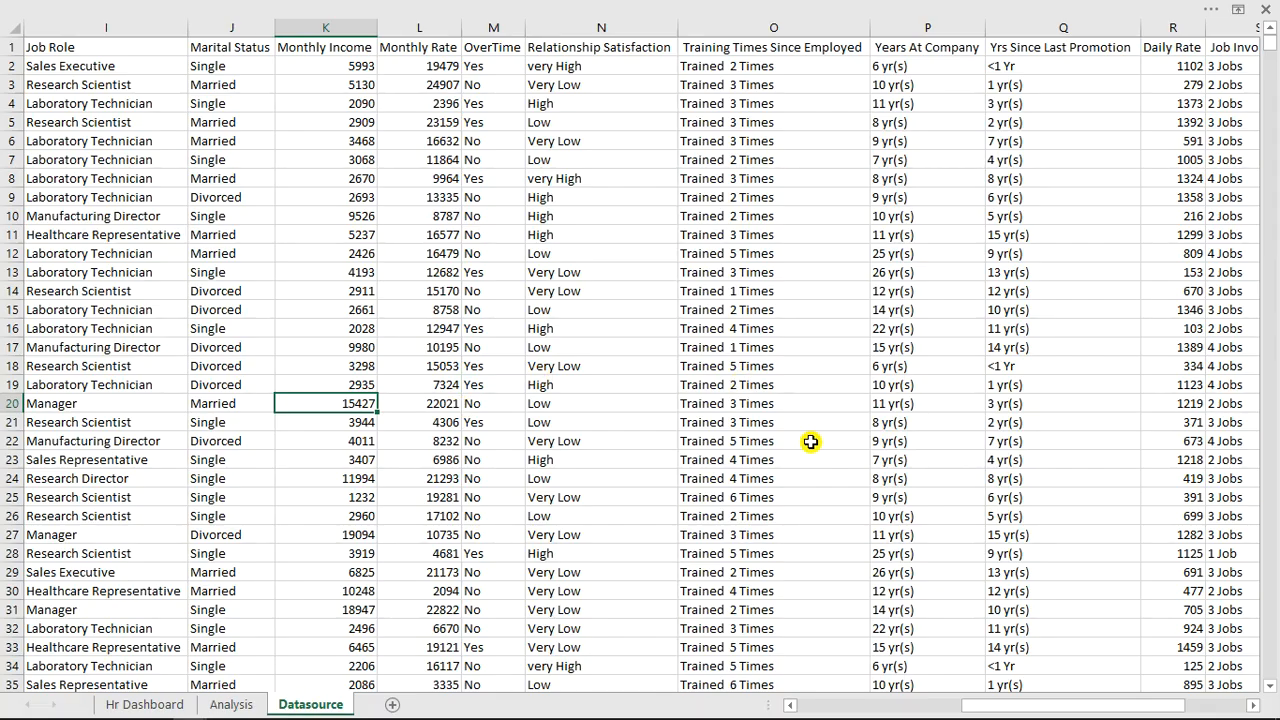
left_click_drag(1003, 707, 828, 707)
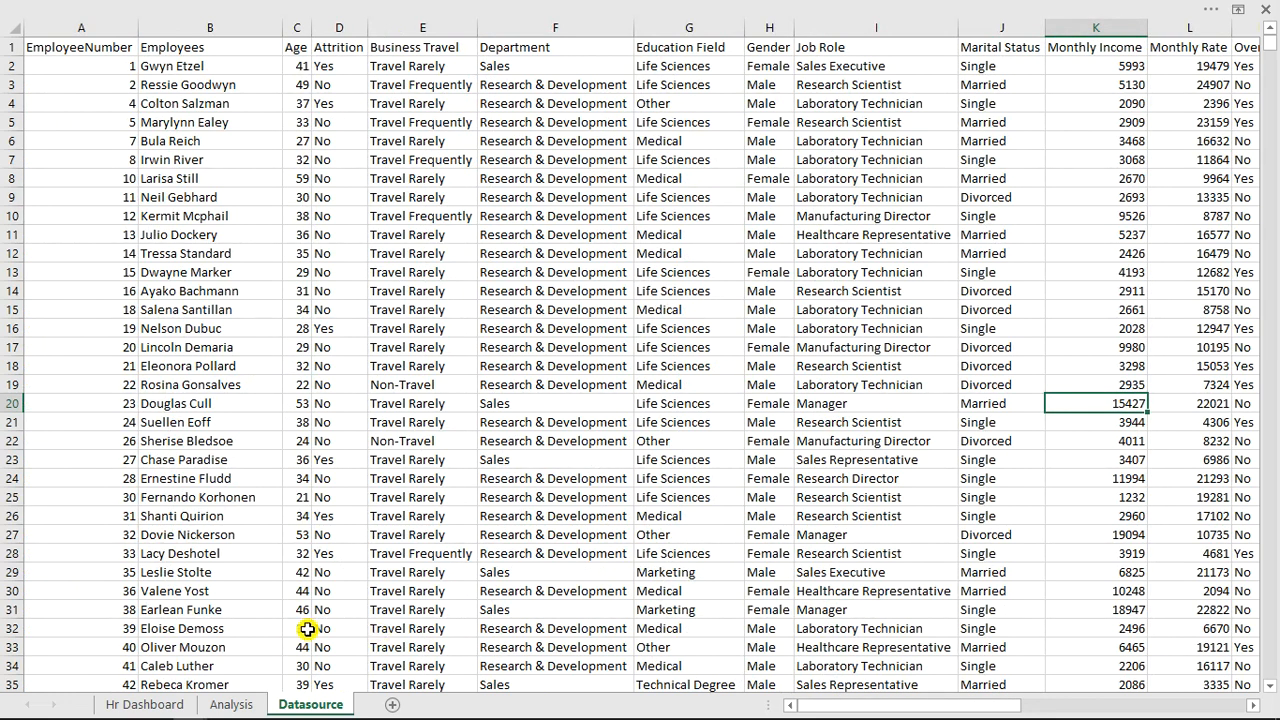
Step: Review the prepared filter lists and analysis tables on the Analysis sheet, including the Job Role list in B3:B12
left_click(232, 705)
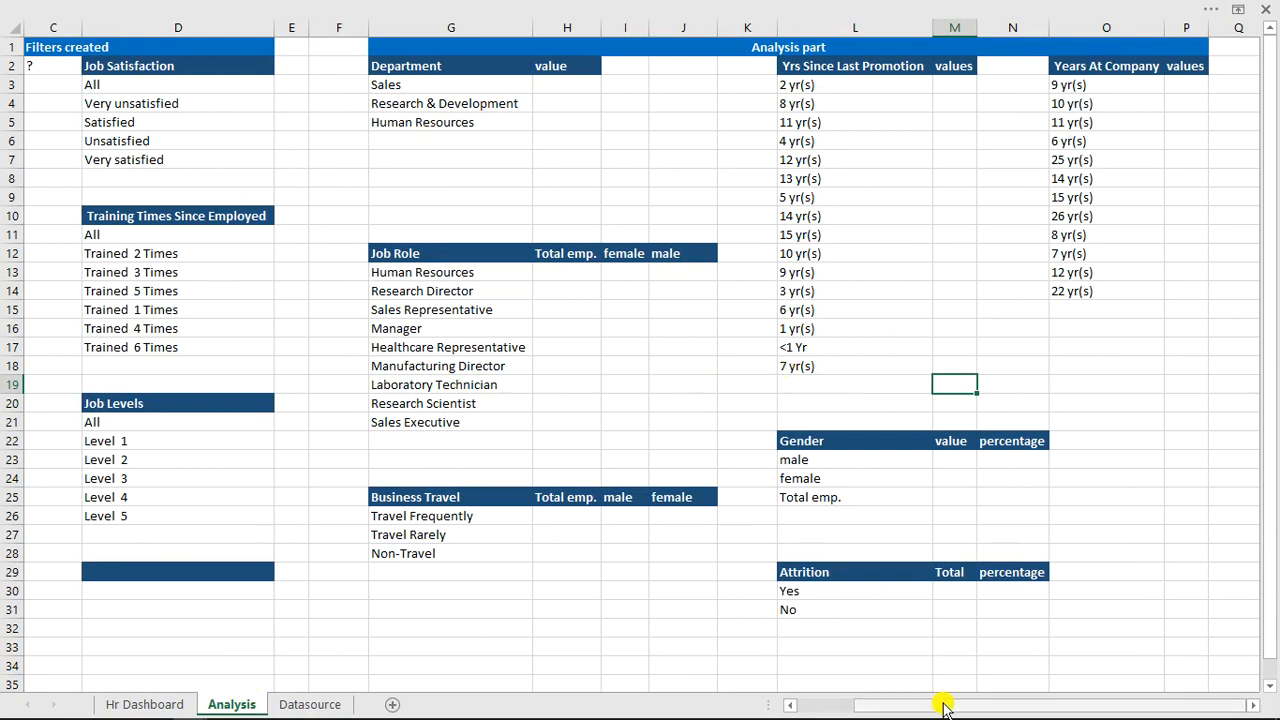
left_click_drag(943, 706, 846, 706)
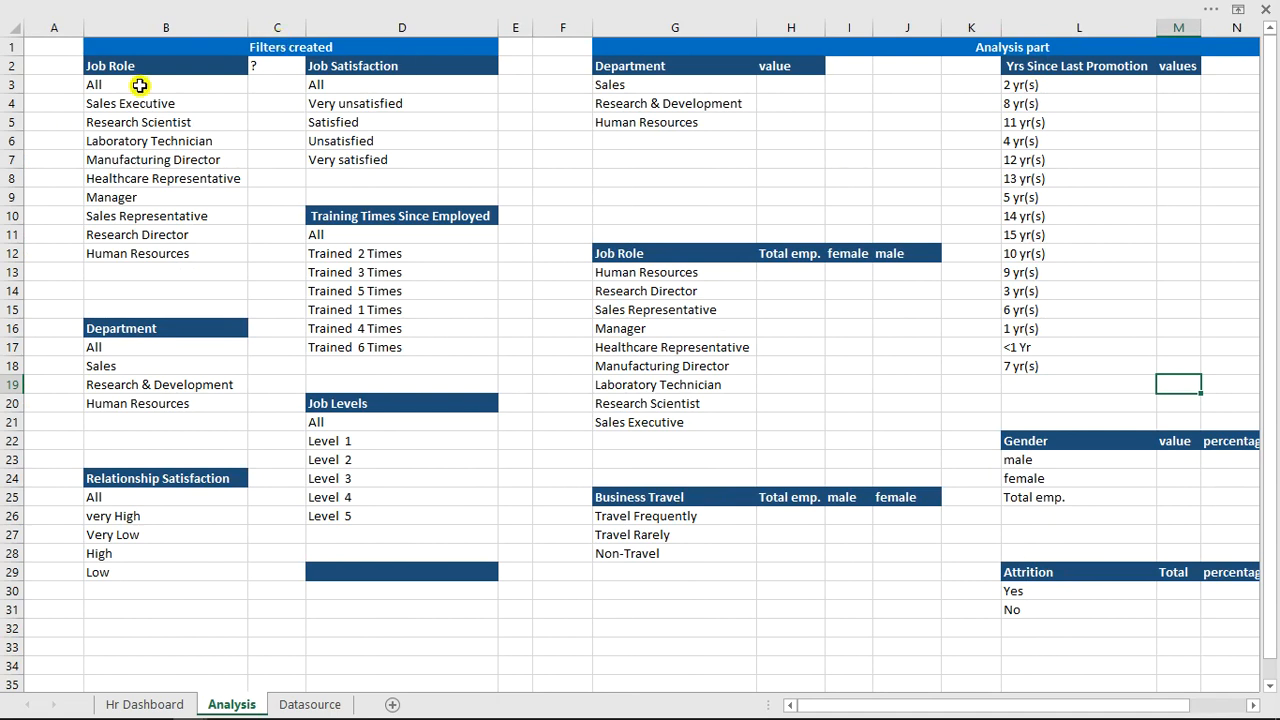
left_click_drag(118, 84, 140, 253)
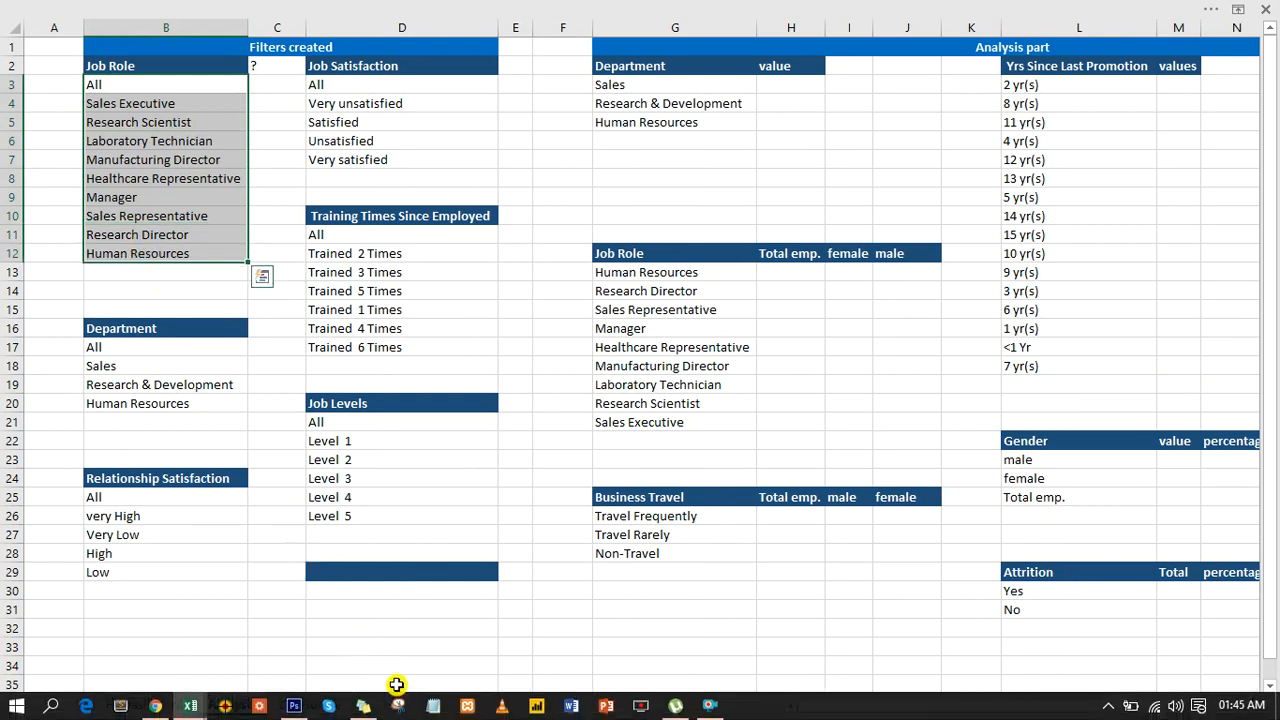
Step: Add a new blank worksheet between the Analysis and Datasource sheets
left_click(395, 705)
mouse_move(277, 704)
left_mouse_down()
mouse_move(213, 705)
mouse_move(294, 700)
left_mouse_up()
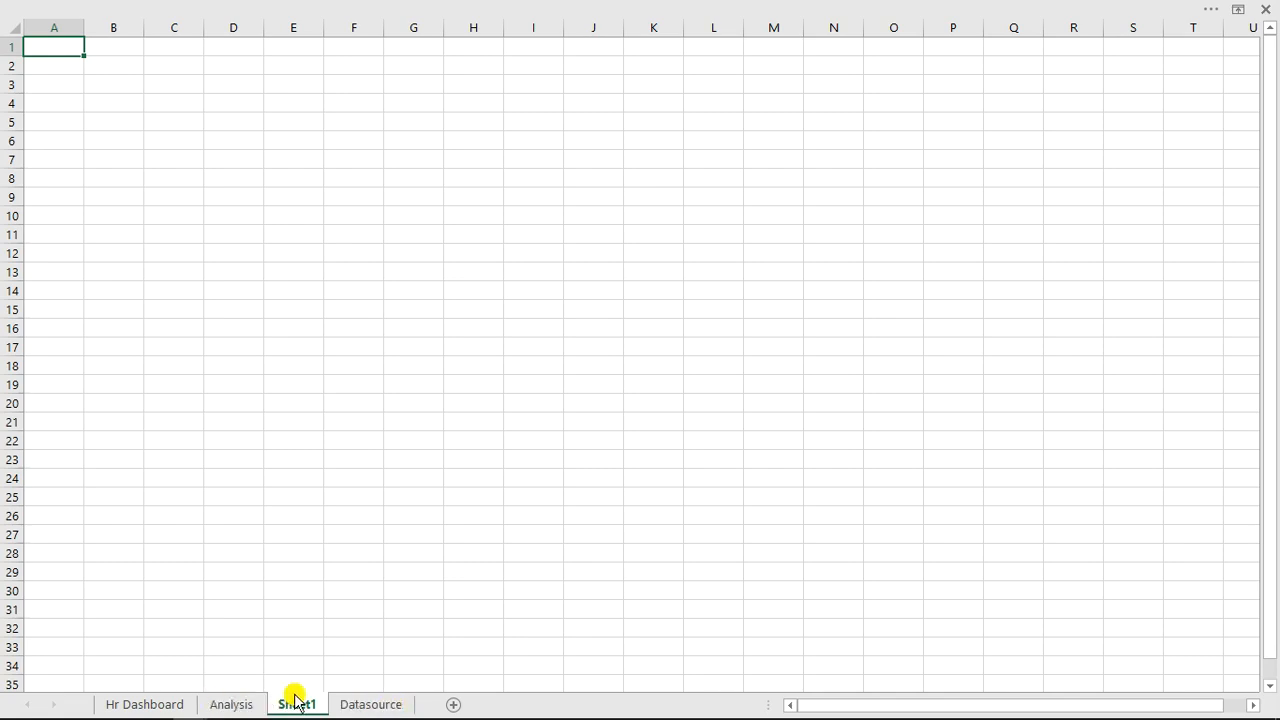
Step: Convert the Datasource range A1:V1471 into a table with headers
left_click(350, 704)
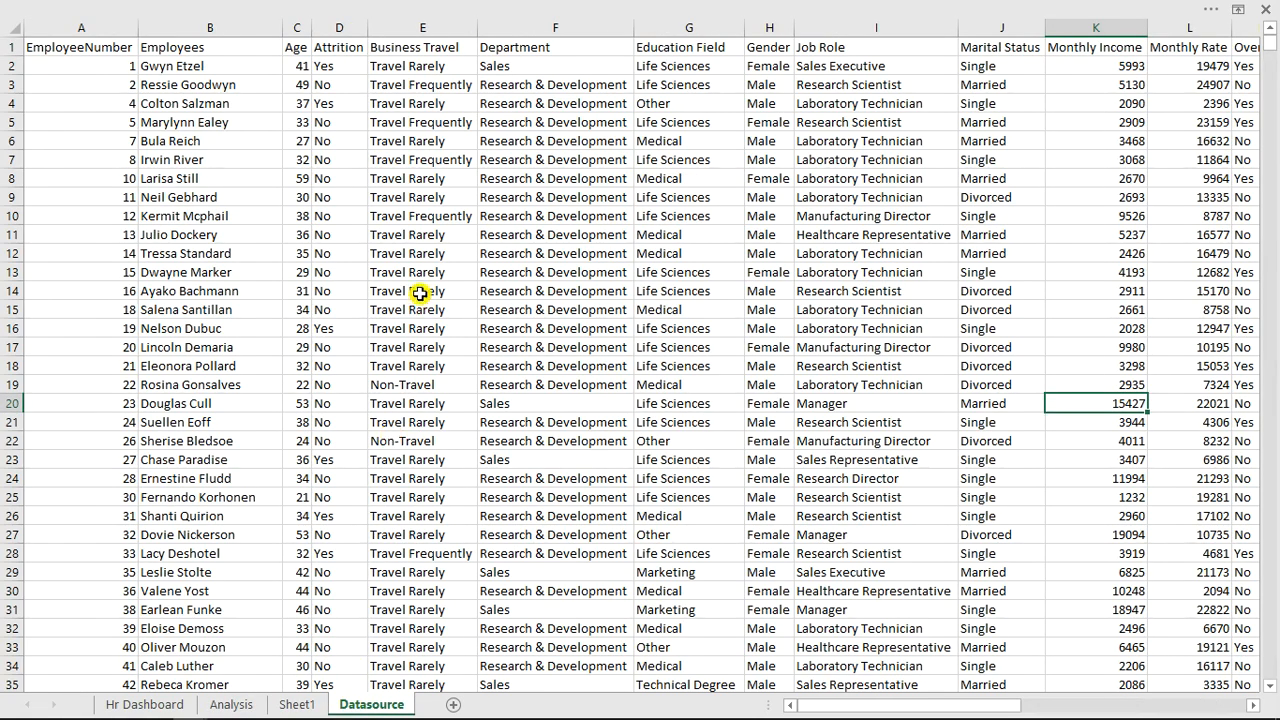
left_click(540, 175)
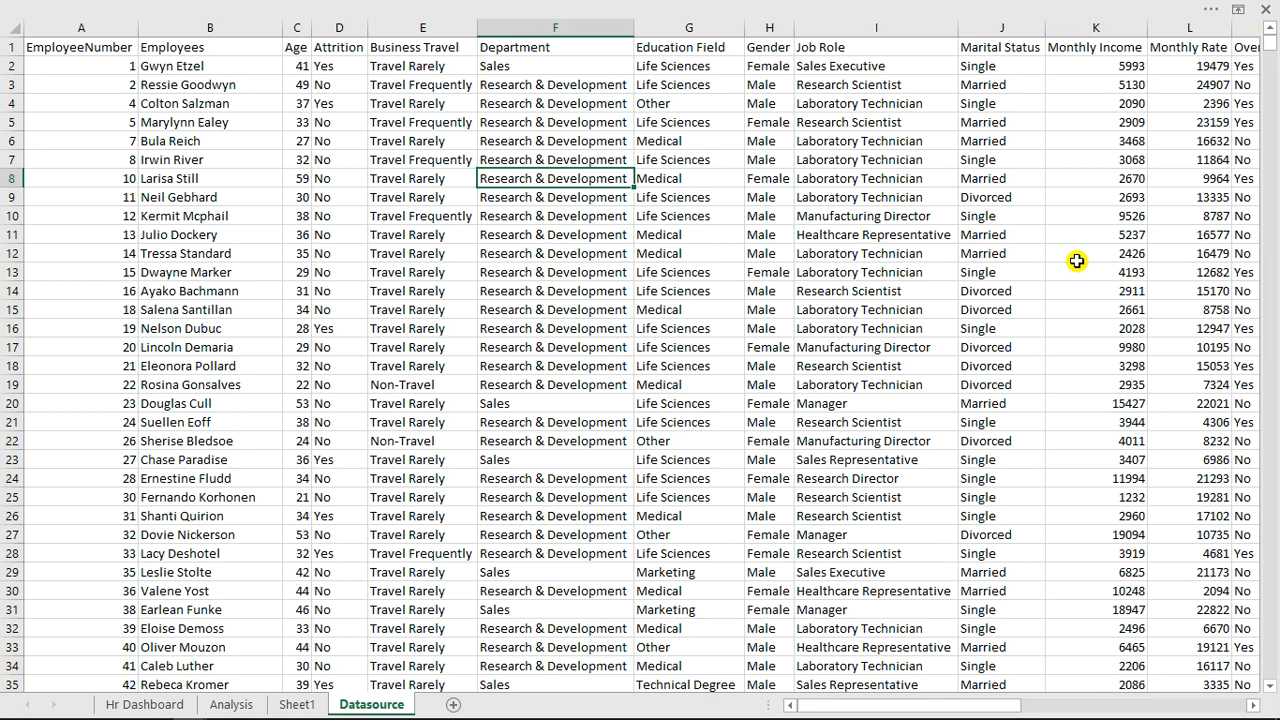
key("ctrl+t")
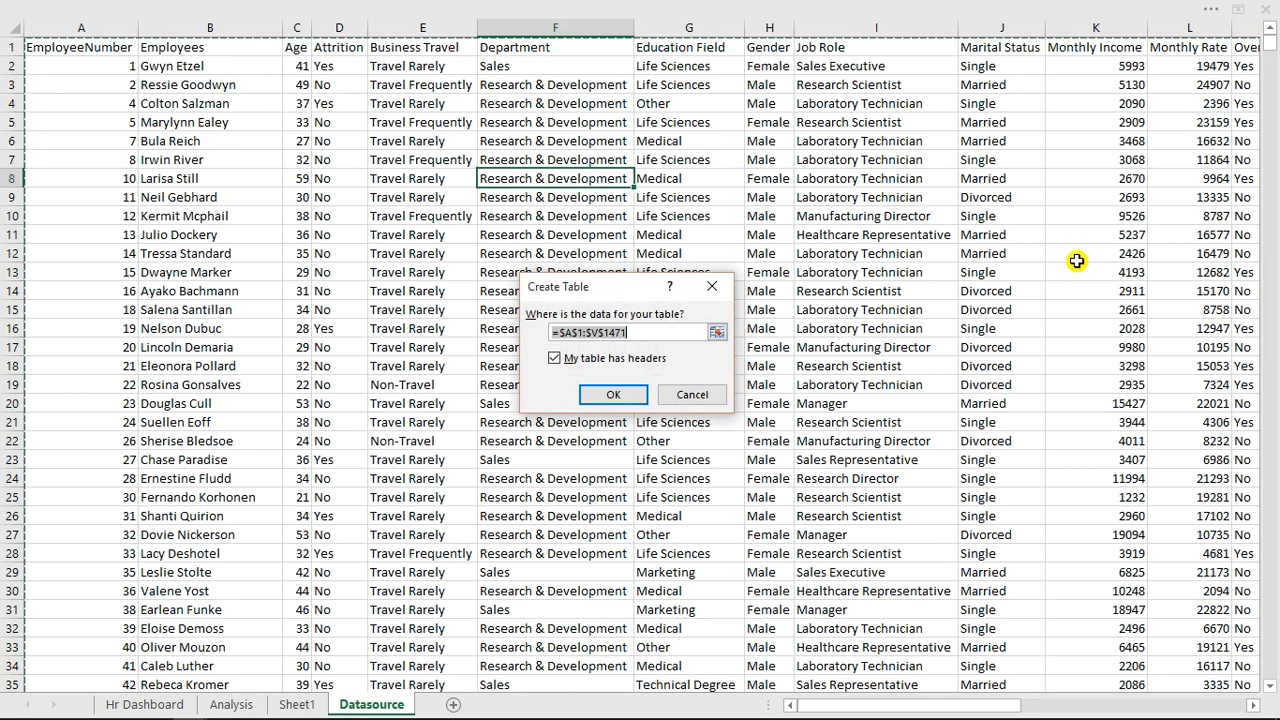
left_click(621, 396)
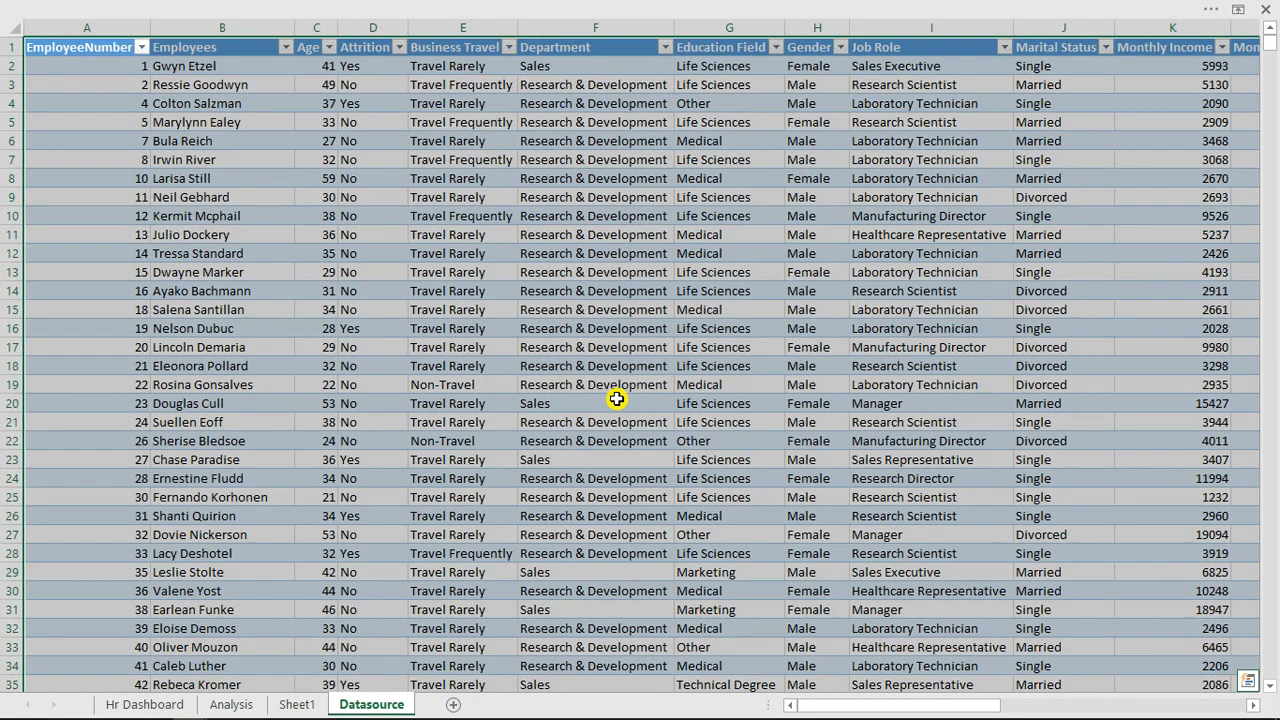
left_click(617, 399)
Step: Rename the Datasource table as Hr_Data
left_click(714, 6)
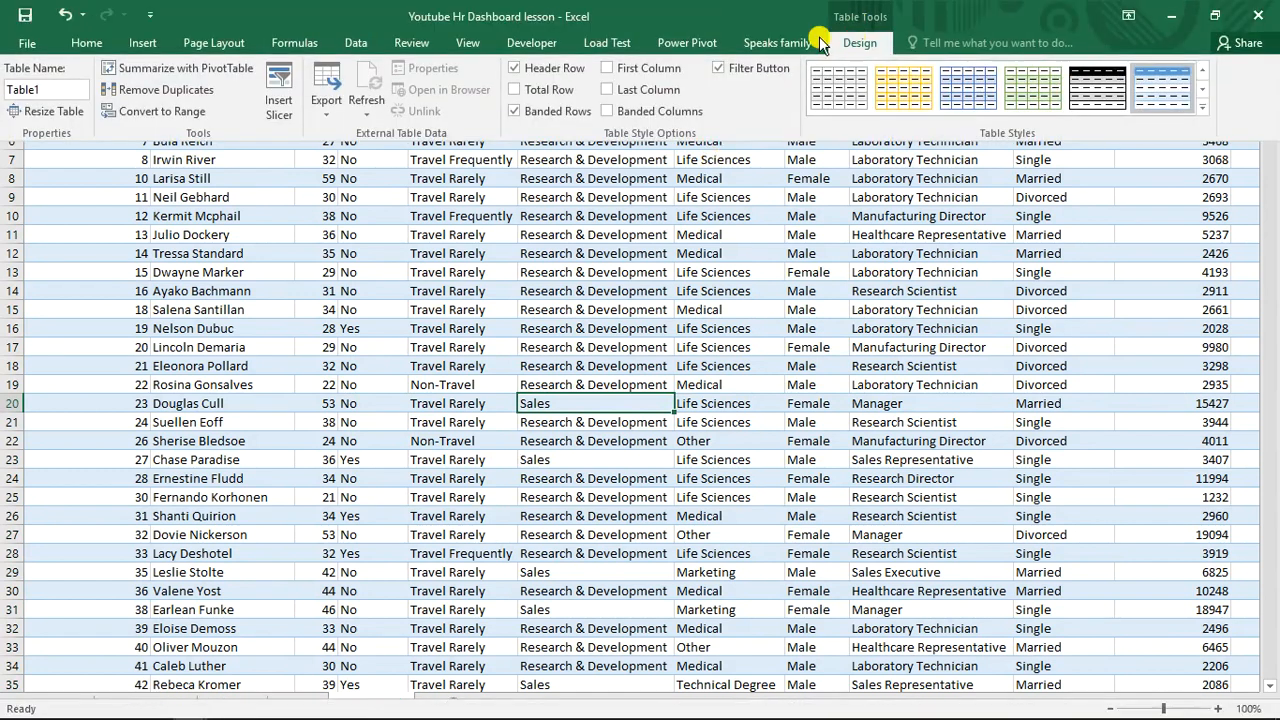
left_click(51, 90)
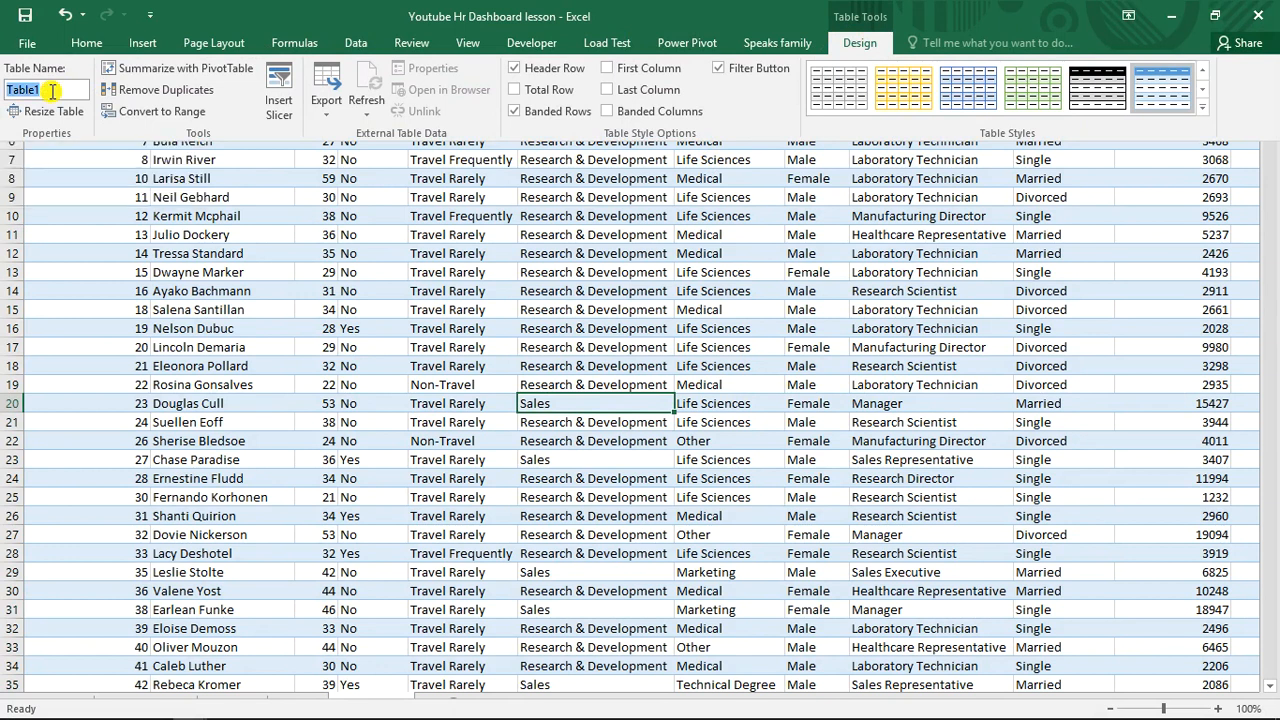
type("Hr_Data")
key("ctrl+shift+F1")
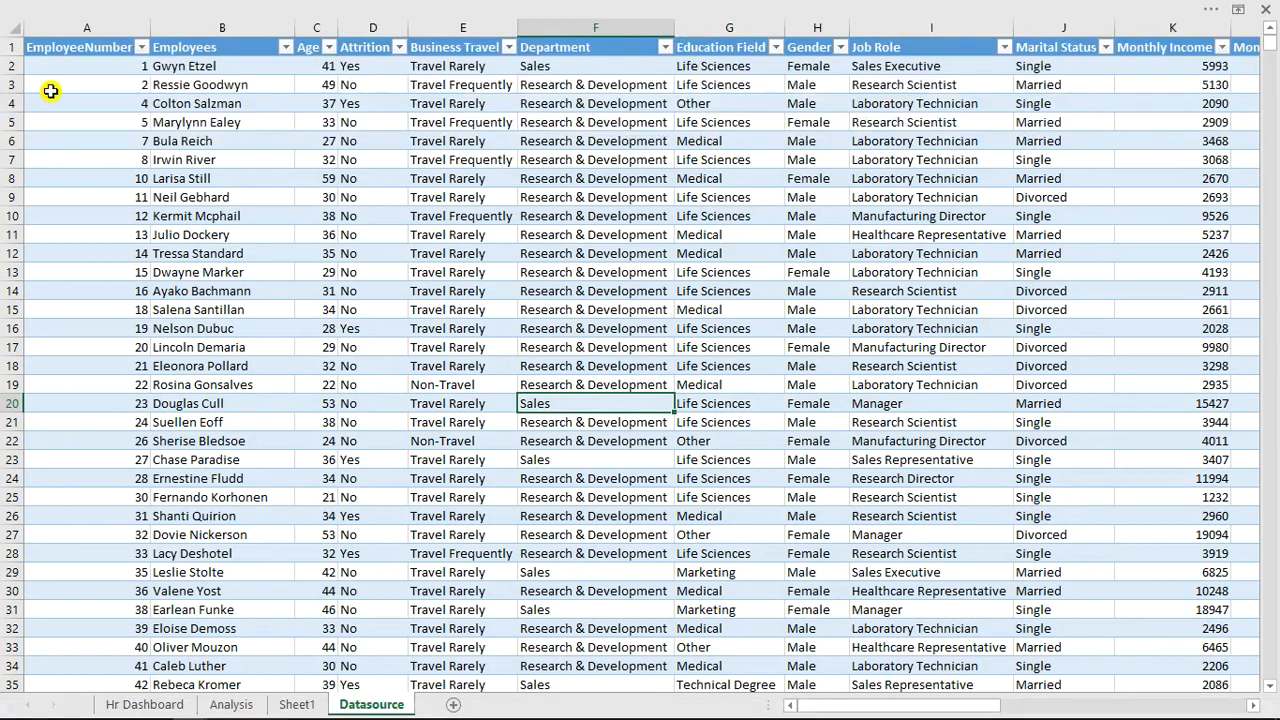
left_click(50, 91)
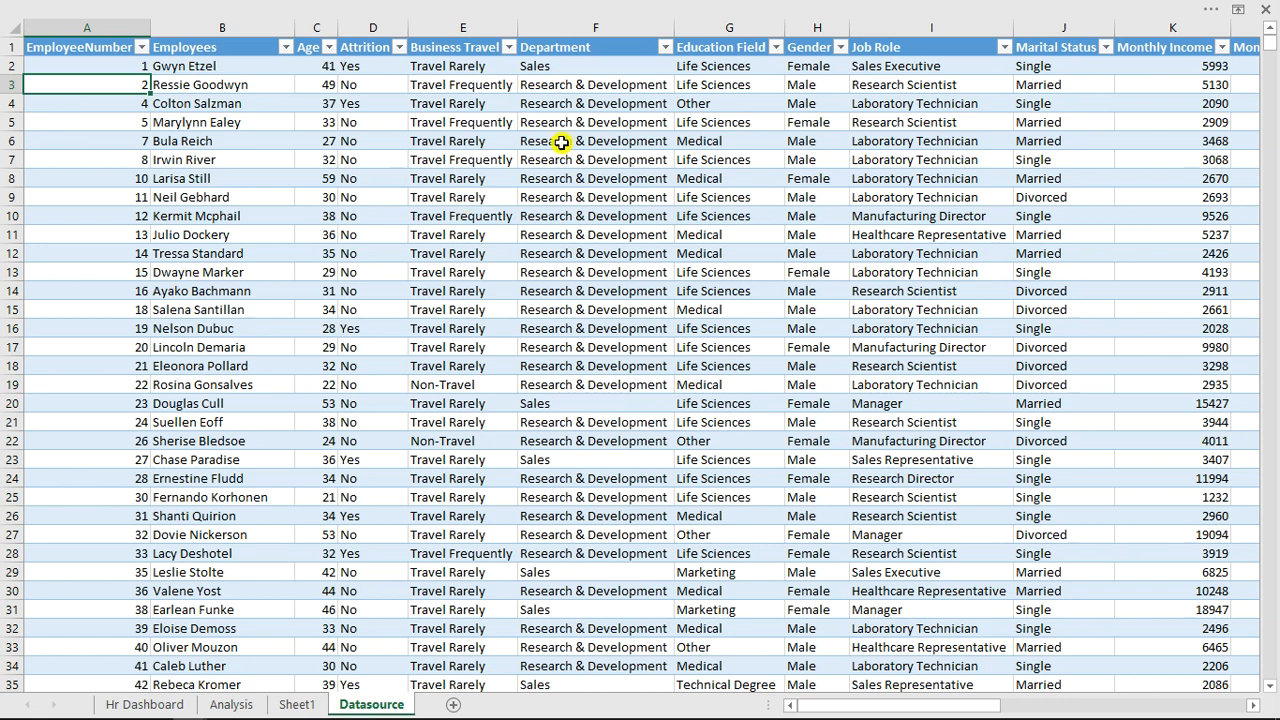
Step: Copy the table's Department column data and paste it as values into Sheet1 starting at cell E4
left_click(631, 37)
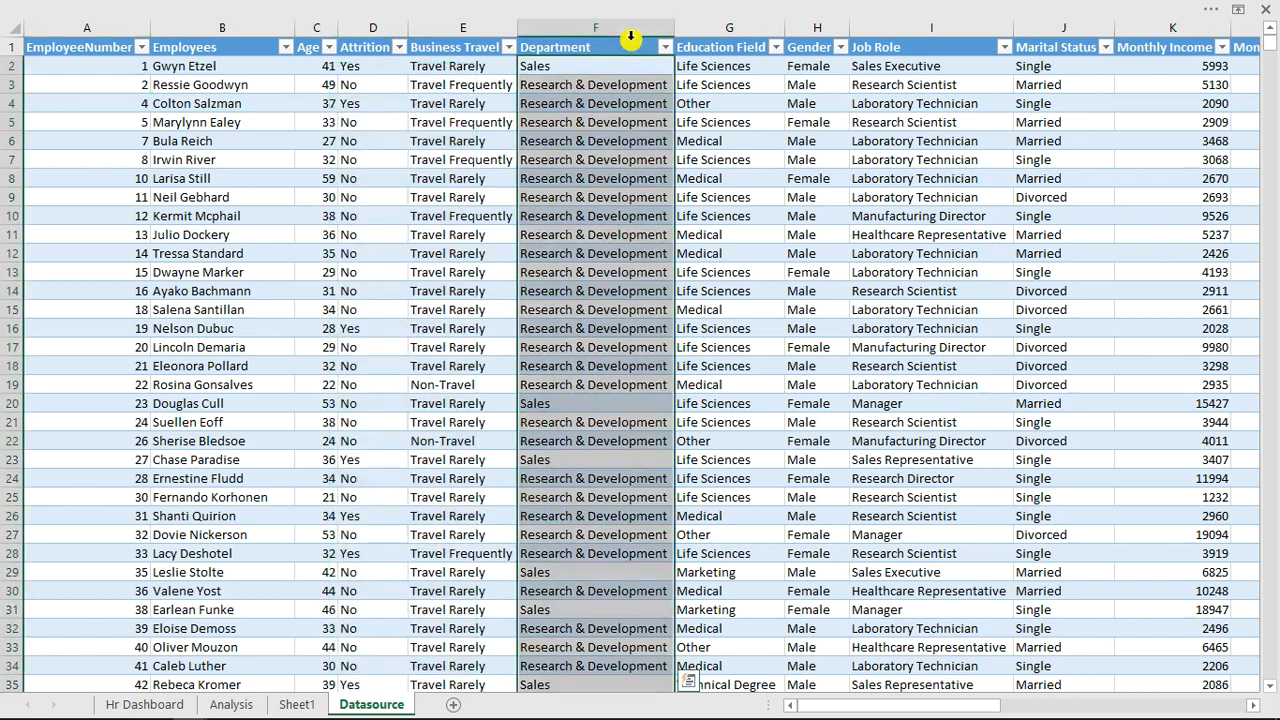
key("ctrl+c")
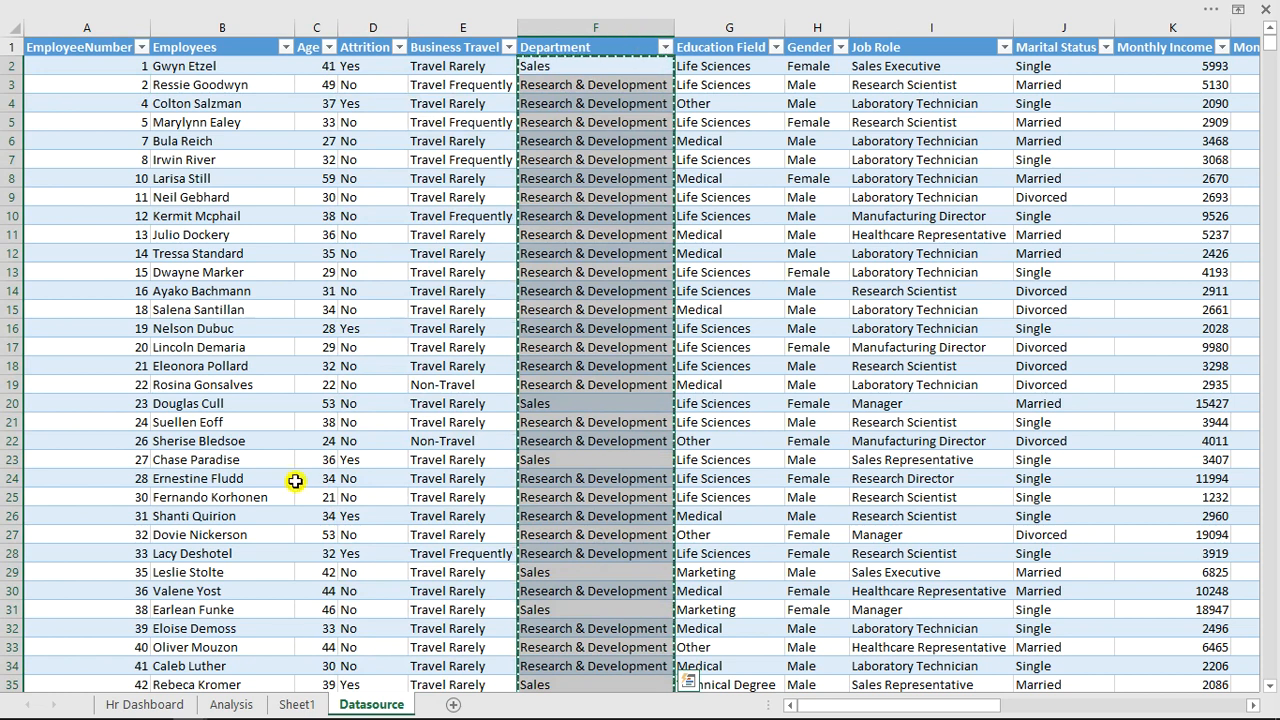
left_click(297, 704)
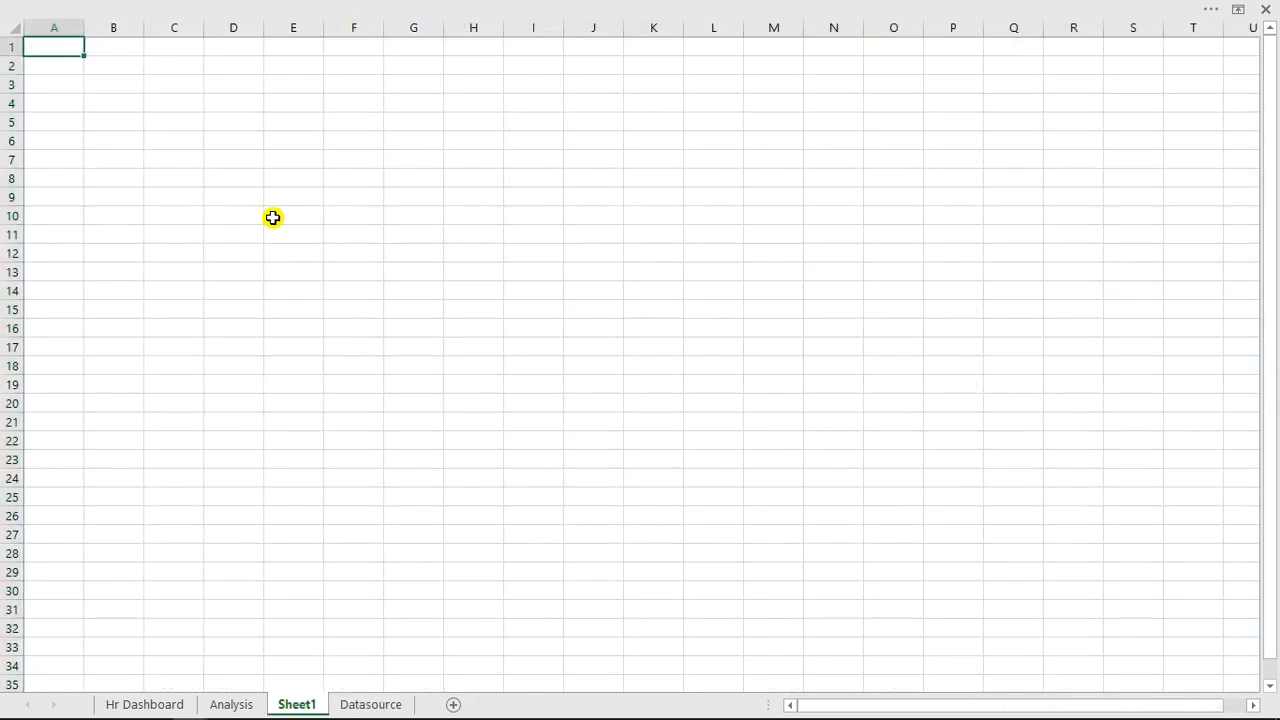
left_click(280, 108)
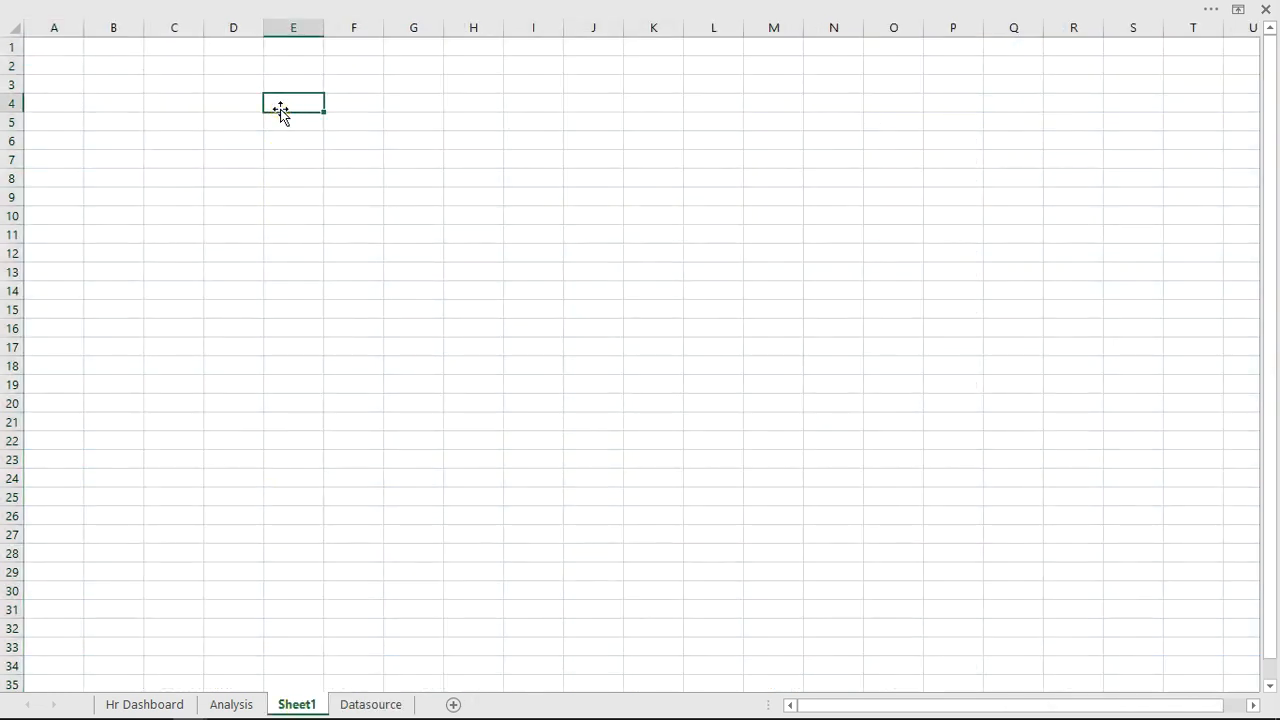
left_click(282, 105)
right_click(282, 104)
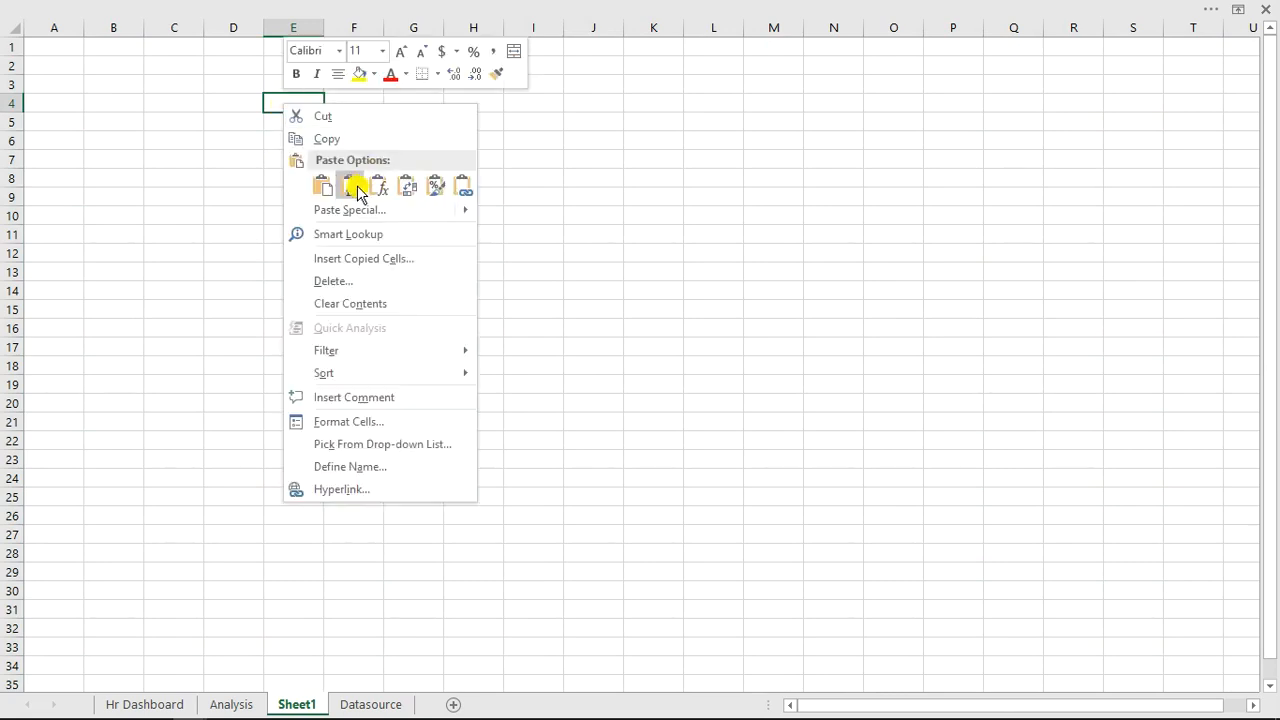
left_click(356, 187)
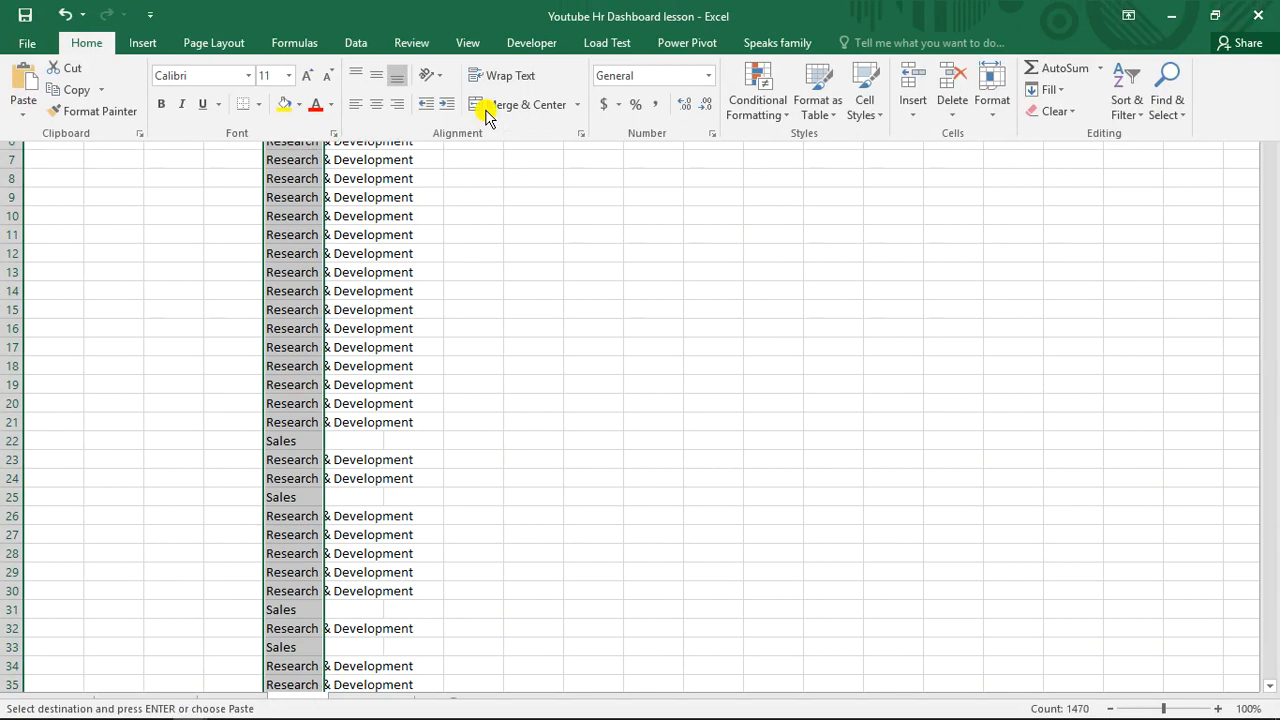
Step: Remove the duplicate department names from column E of Sheet1, treating the data as having no headers
left_click(357, 44)
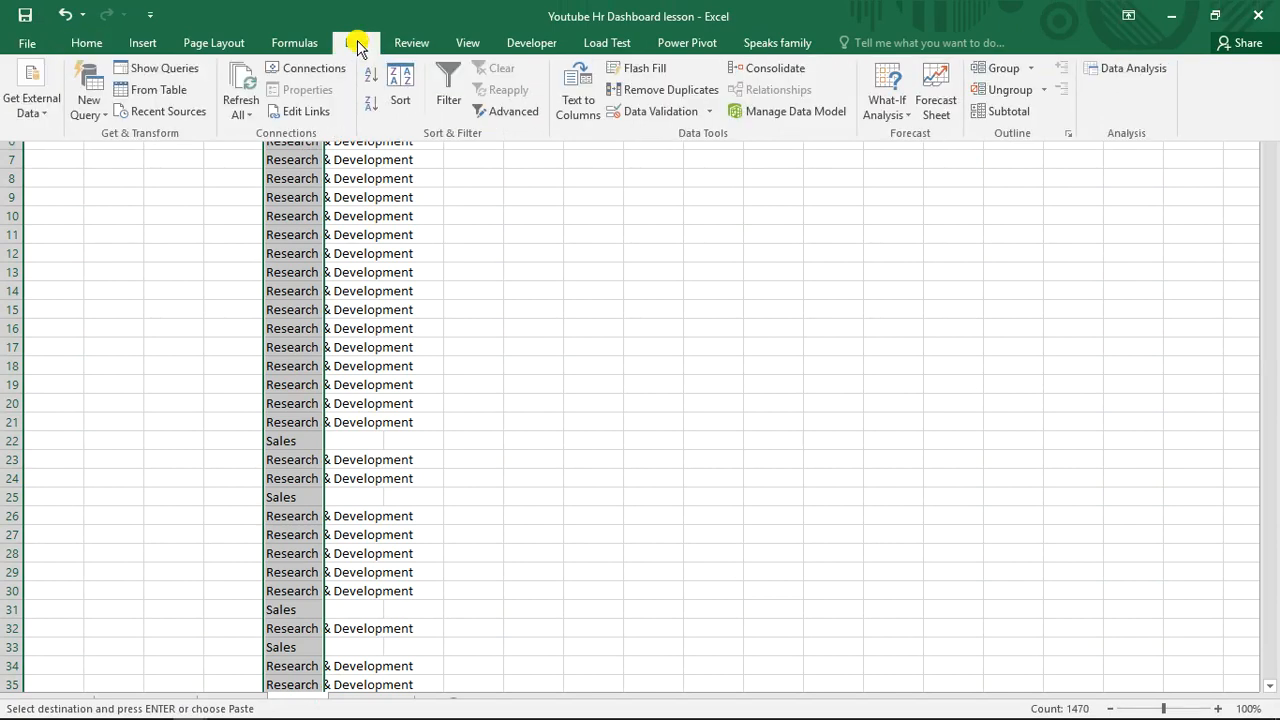
left_click(676, 90)
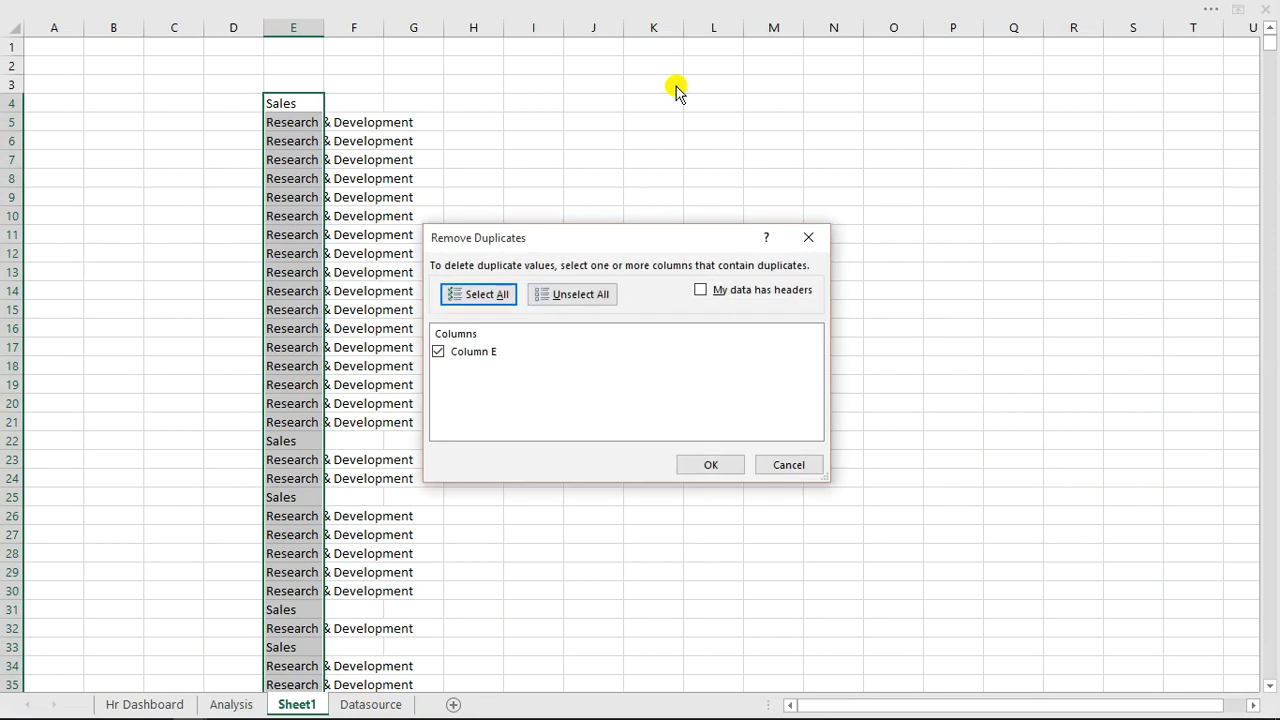
left_click(735, 463)
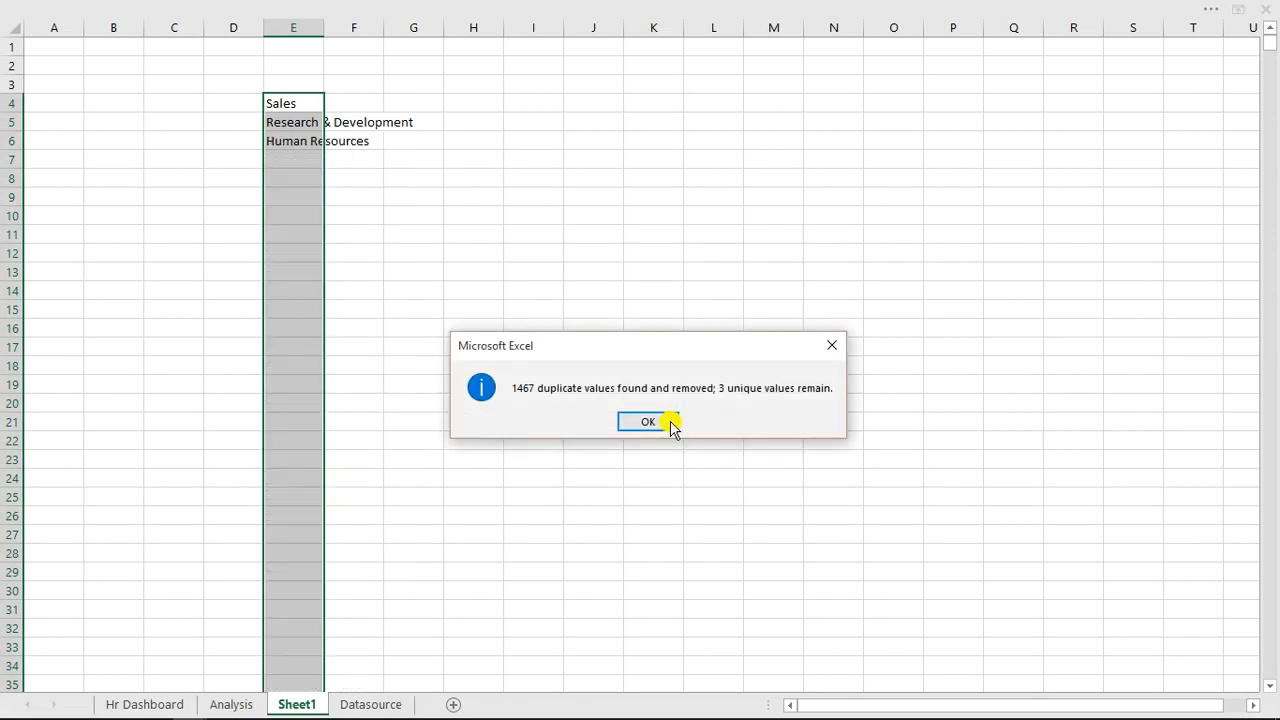
Step: Add the entry All in cell E3 of Sheet1 above the department names and select the list E3:E6
left_click(667, 423)
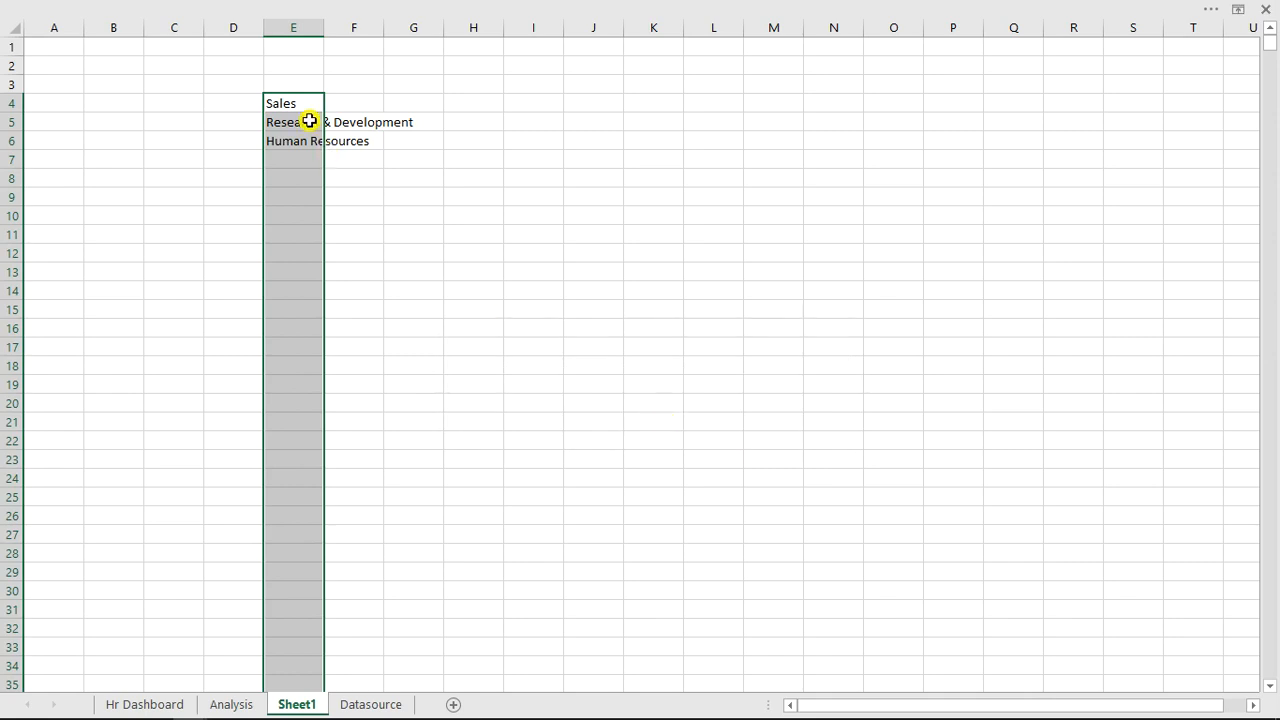
left_click(302, 84)
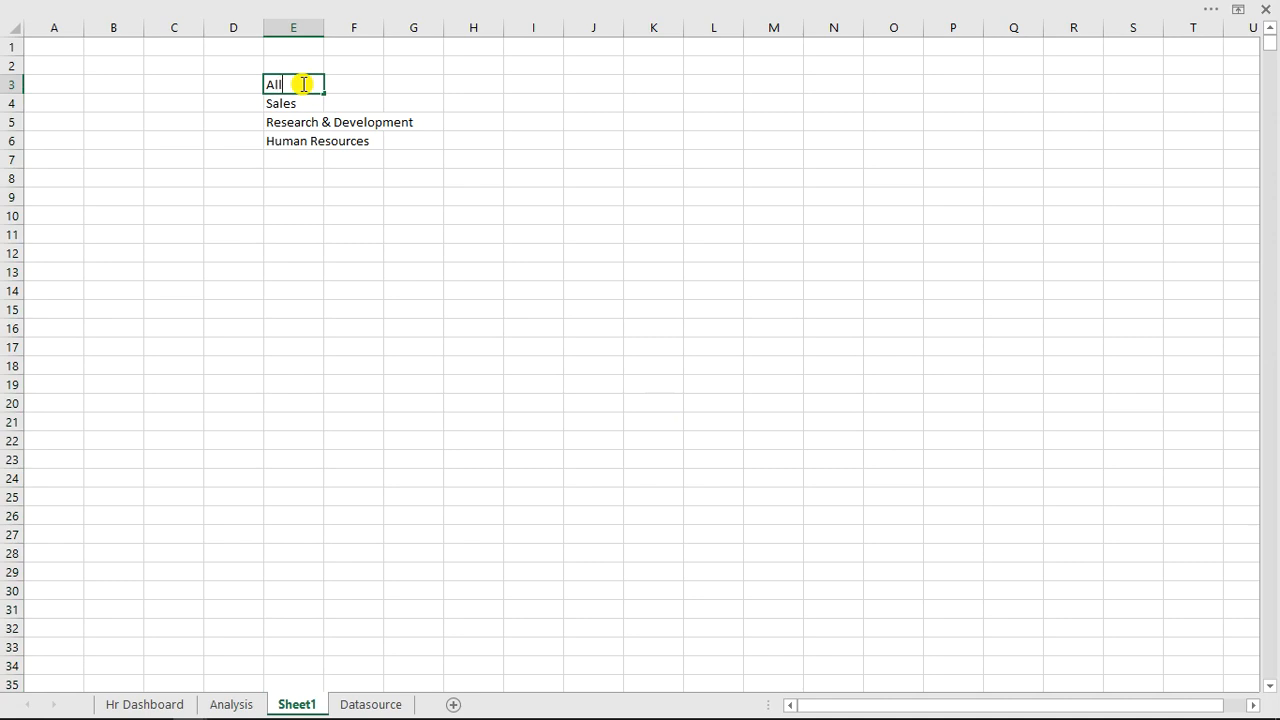
key("Down")
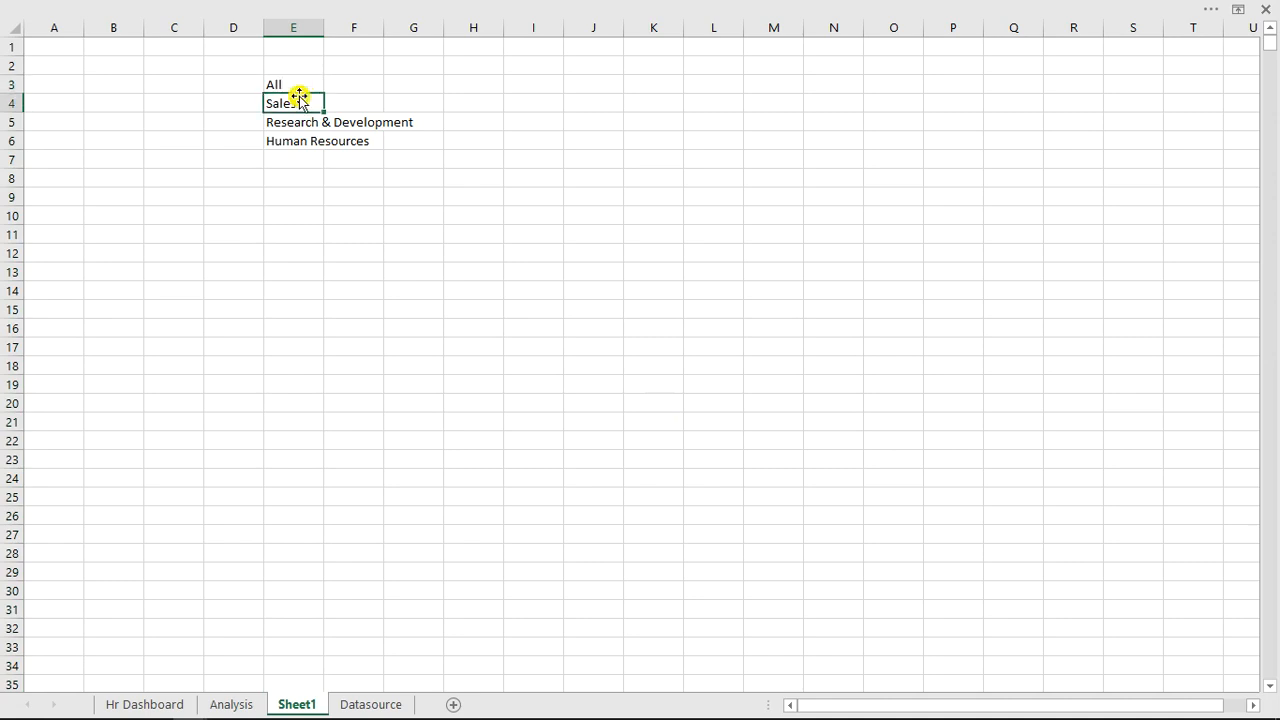
left_click_drag(285, 84, 292, 134)
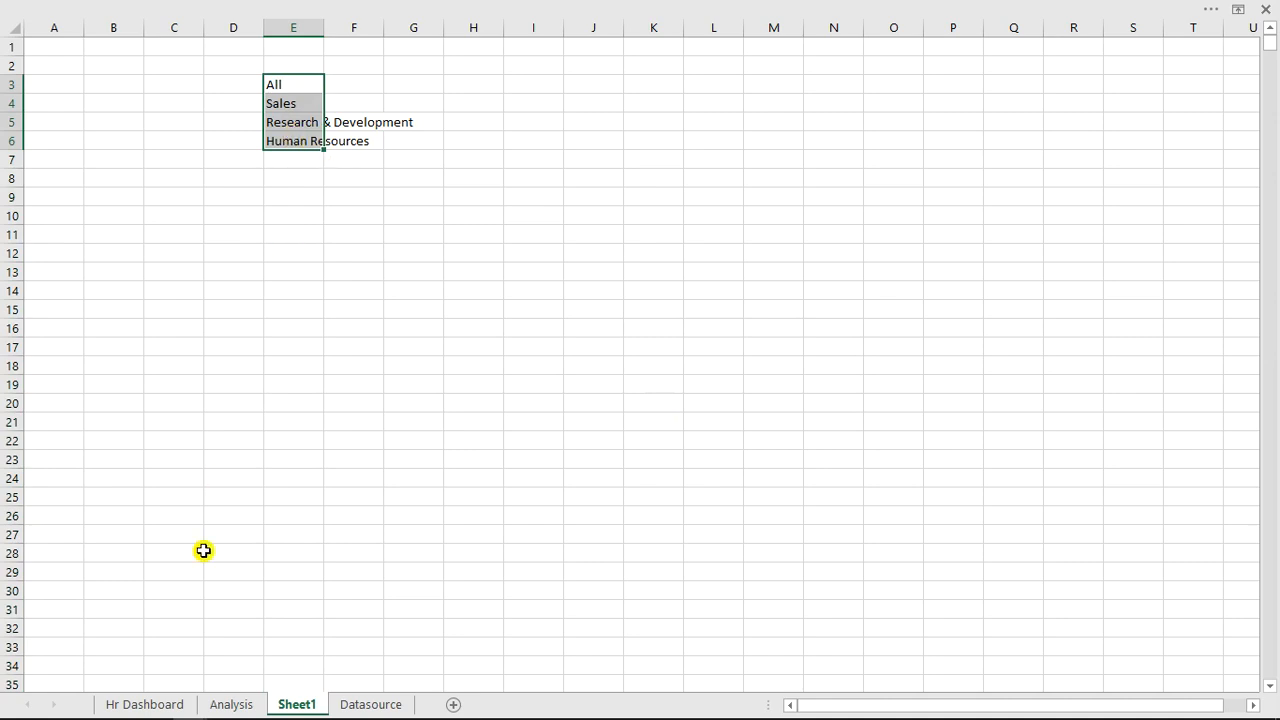
Step: Draw a wide rectangle on the Hr Dashboard sheet and move it up over the header banner
left_click(161, 705)
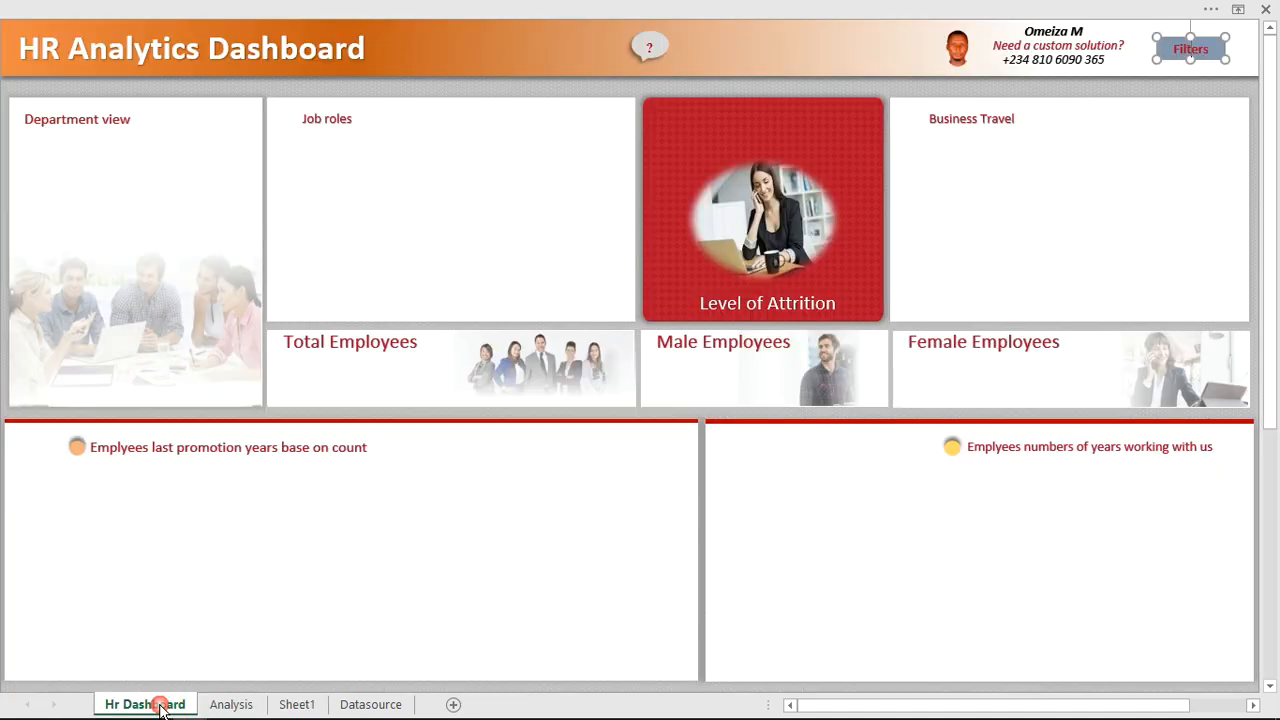
left_click(216, 708)
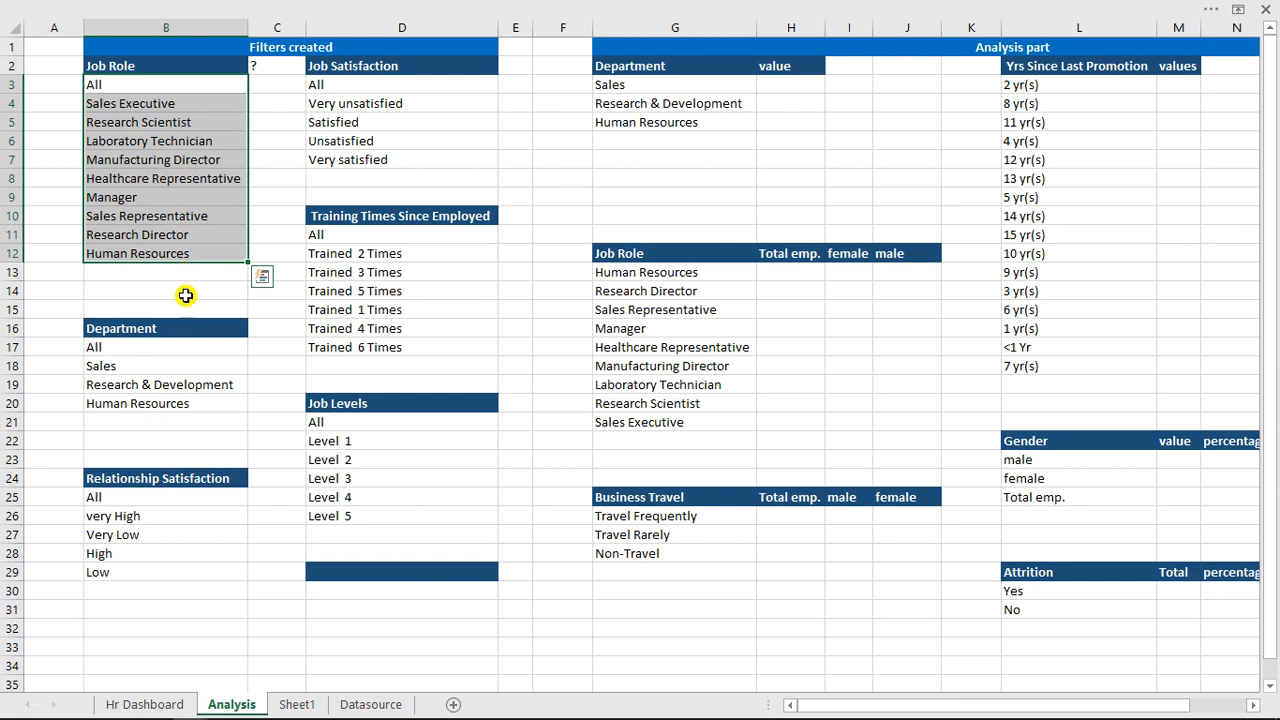
left_click(145, 704)
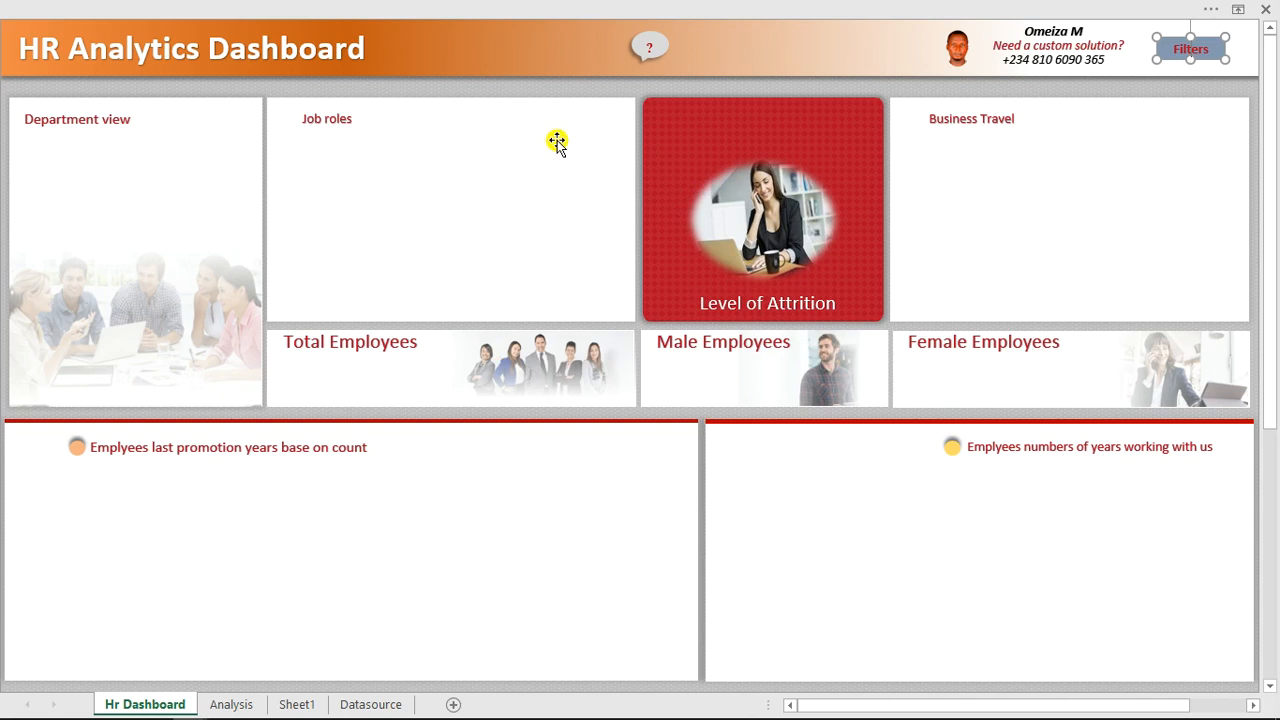
left_click(478, 8)
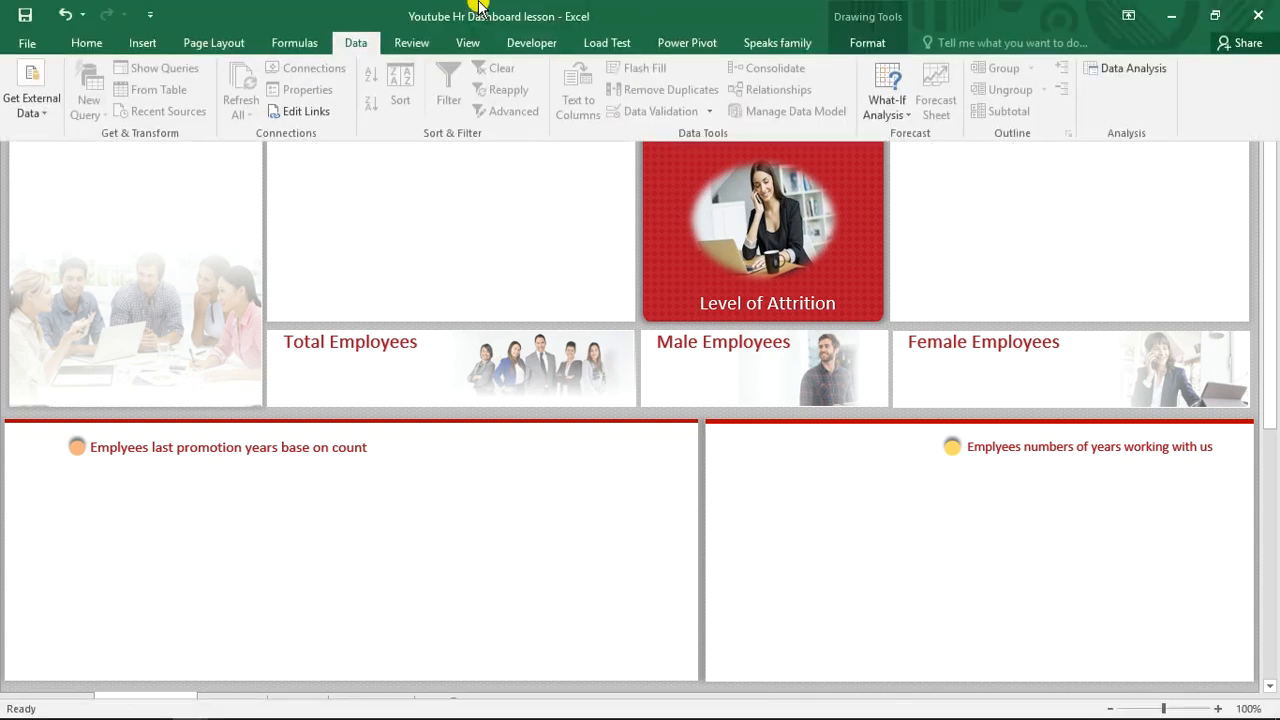
left_click(142, 46)
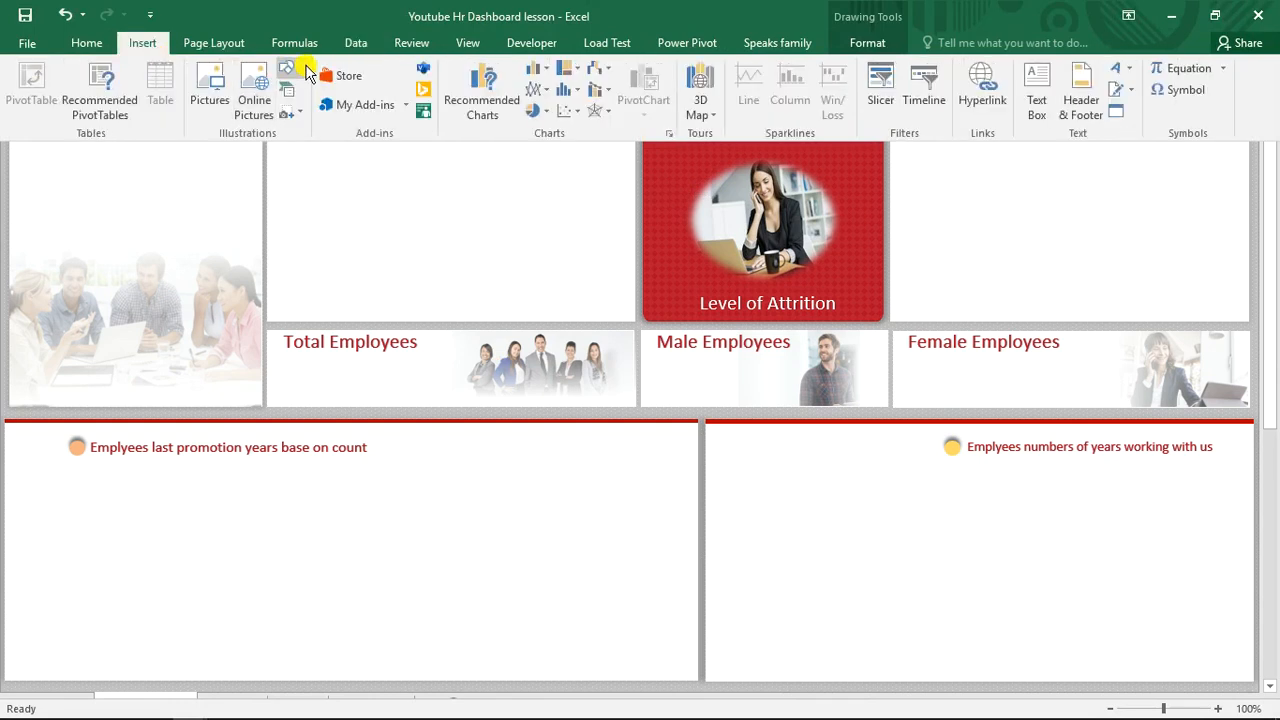
left_click(289, 70)
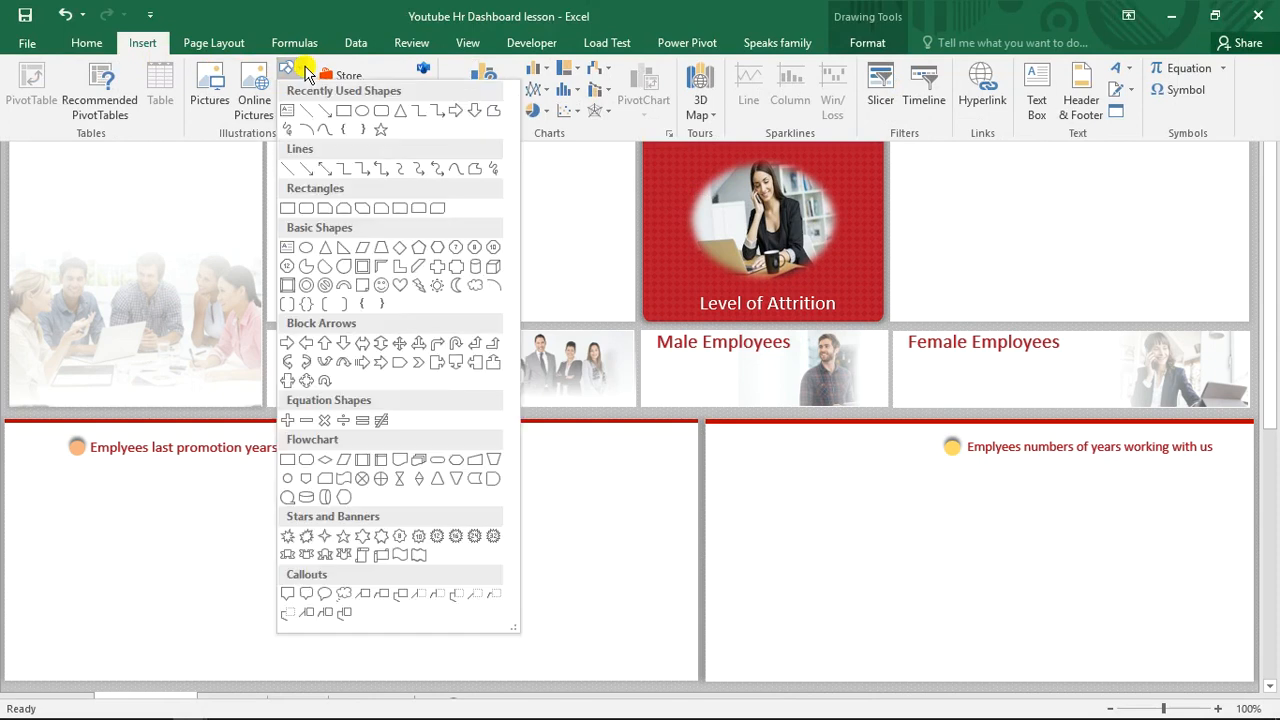
left_click(357, 110)
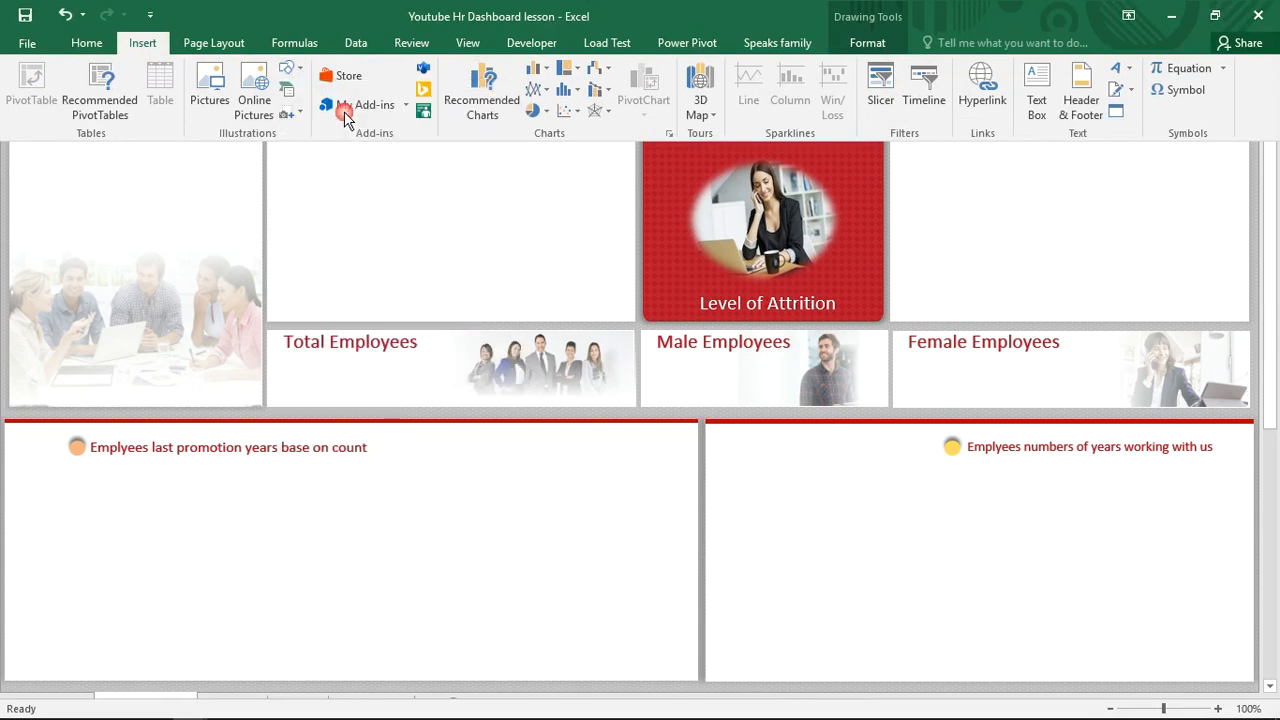
left_click_drag(6, 89, 980, 165)
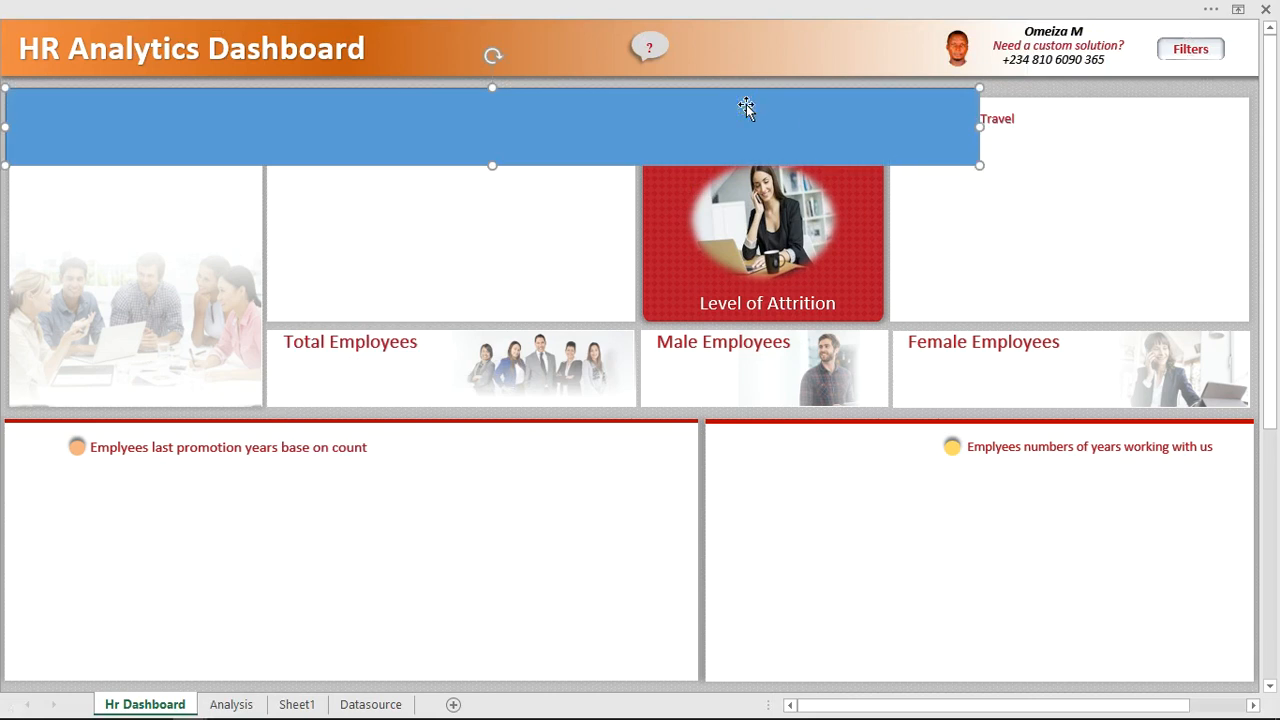
left_click_drag(746, 107, 1028, 3)
left_click_drag(1108, 3, 1108, 6)
left_click_drag(866, 111, 1115, 38)
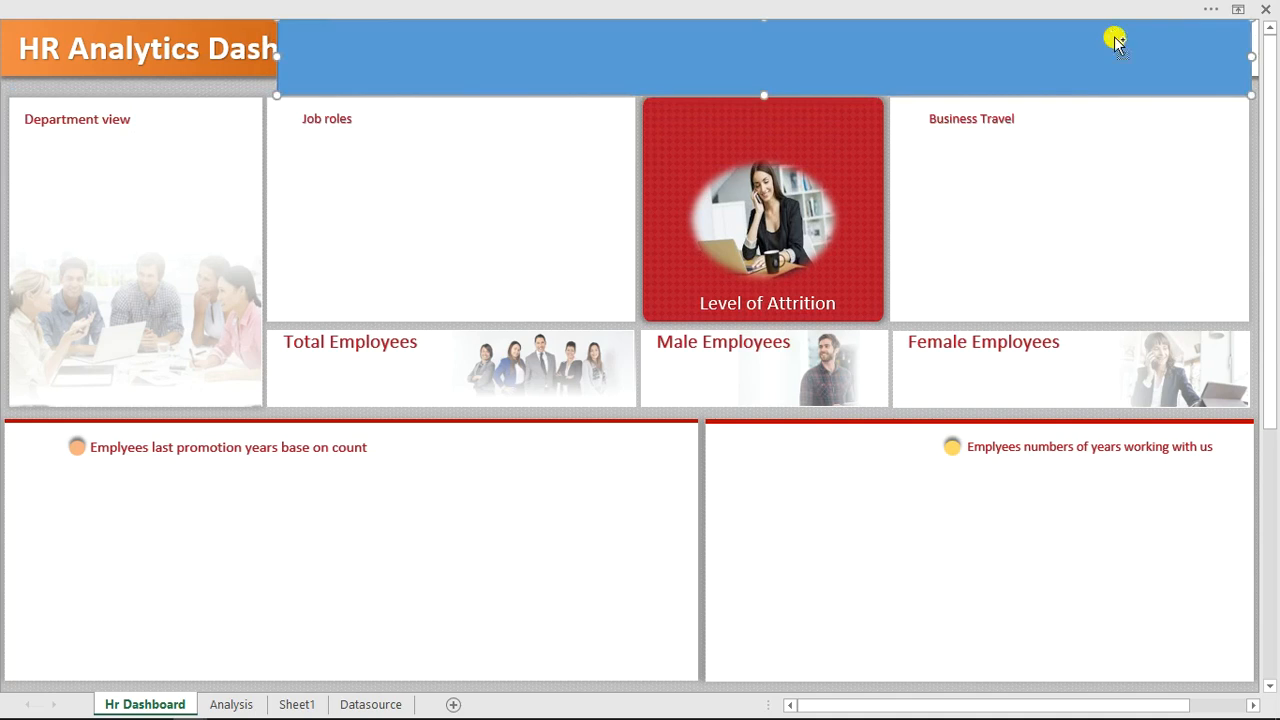
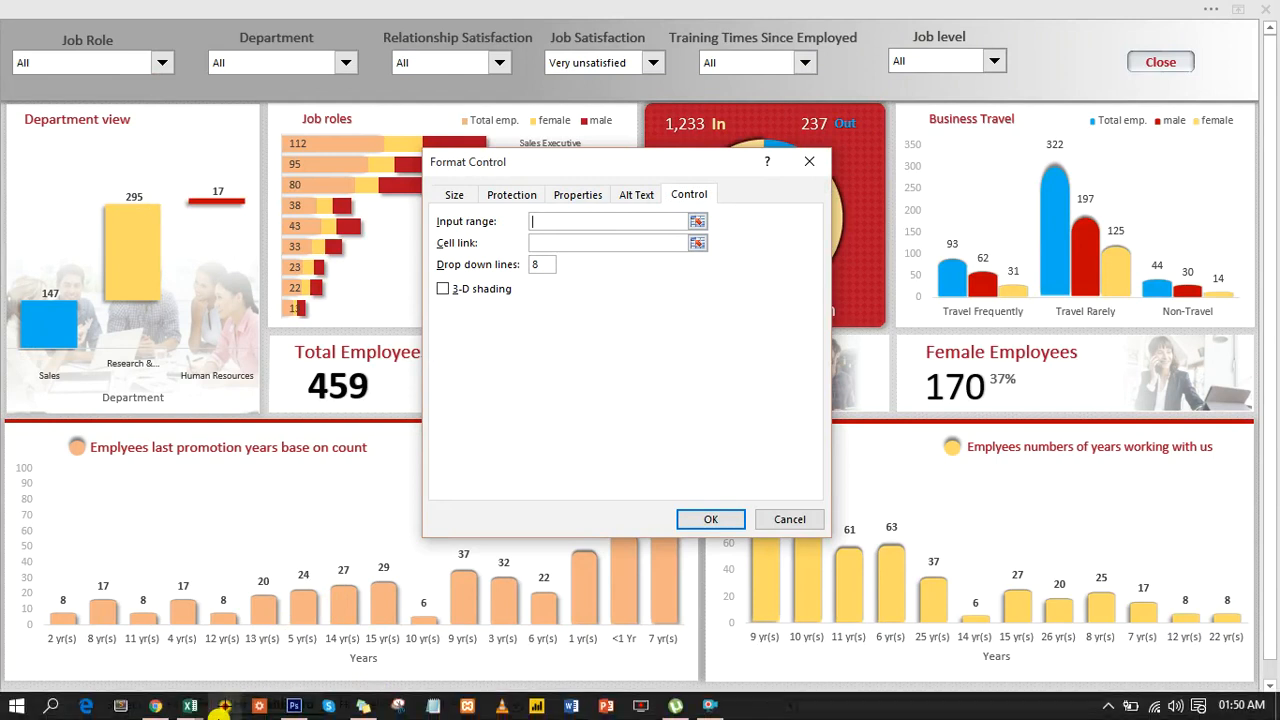
Step: In the Youtube Hr Dashboard lesson workbook, set the Job role combo box's input range to Analysis!$B$3:$B$12 and cell link to Analysis!$B$13
mouse_move(190, 708)
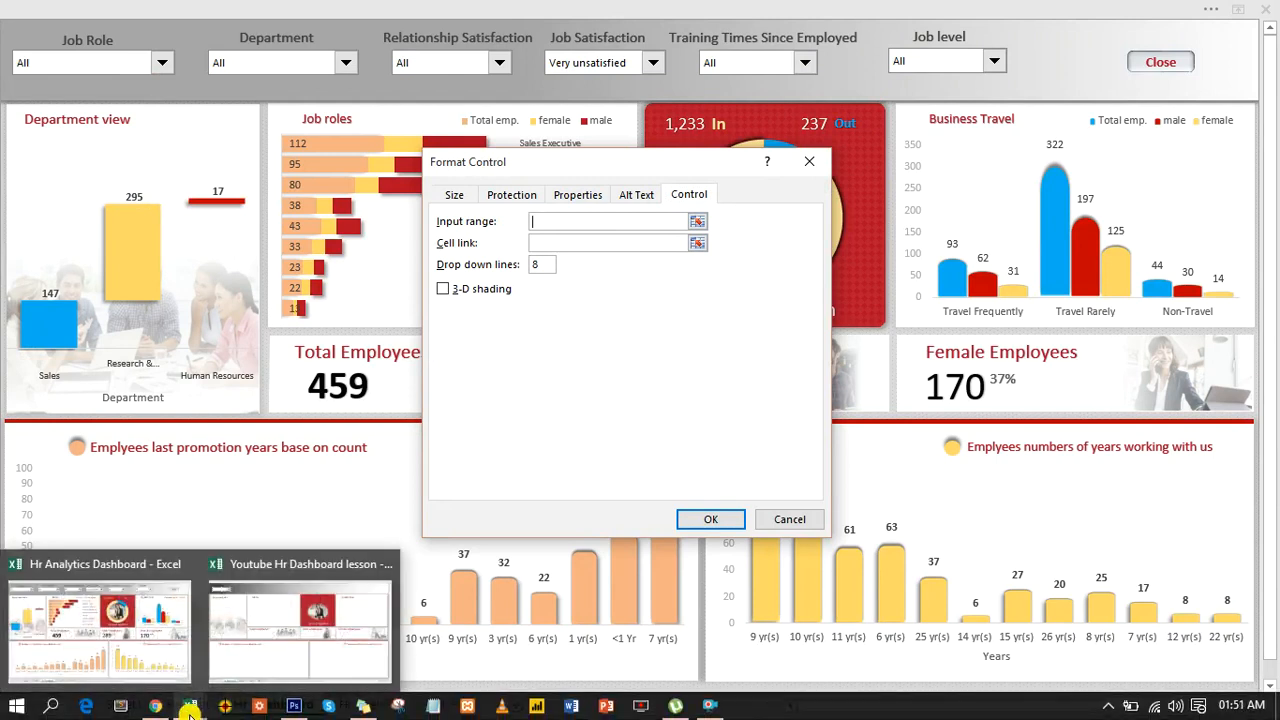
left_click(257, 634)
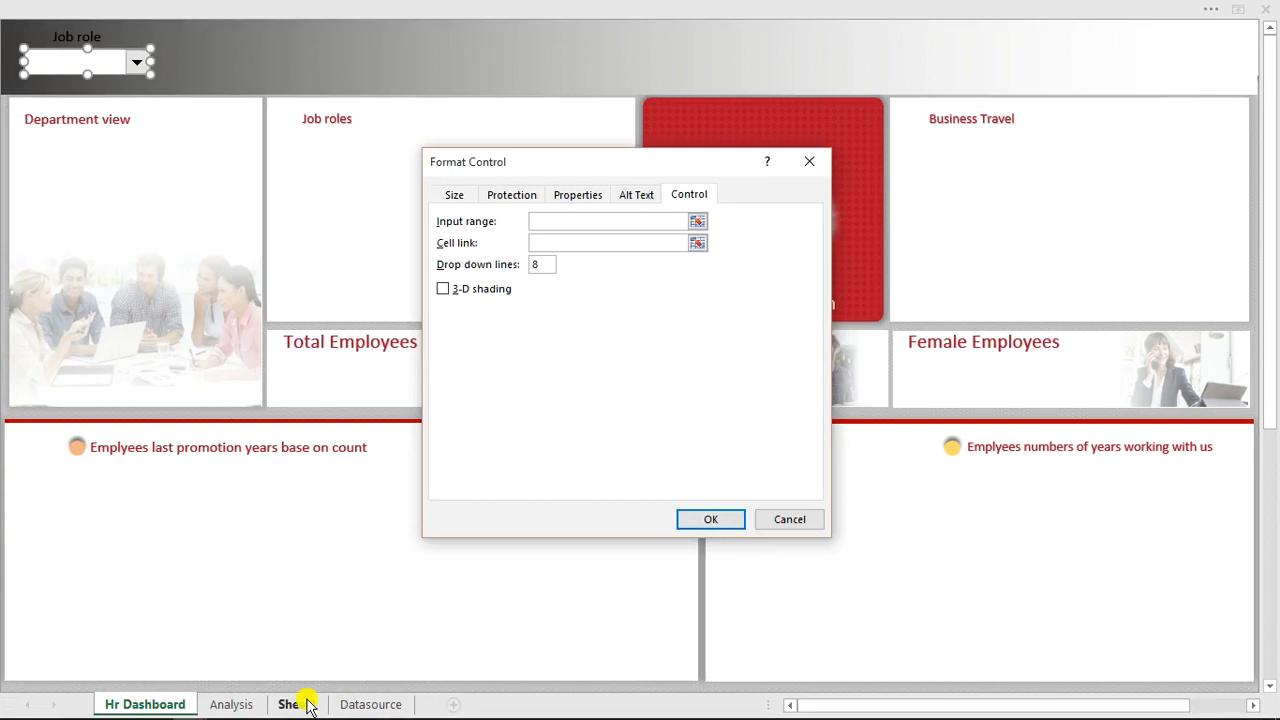
left_click(231, 704)
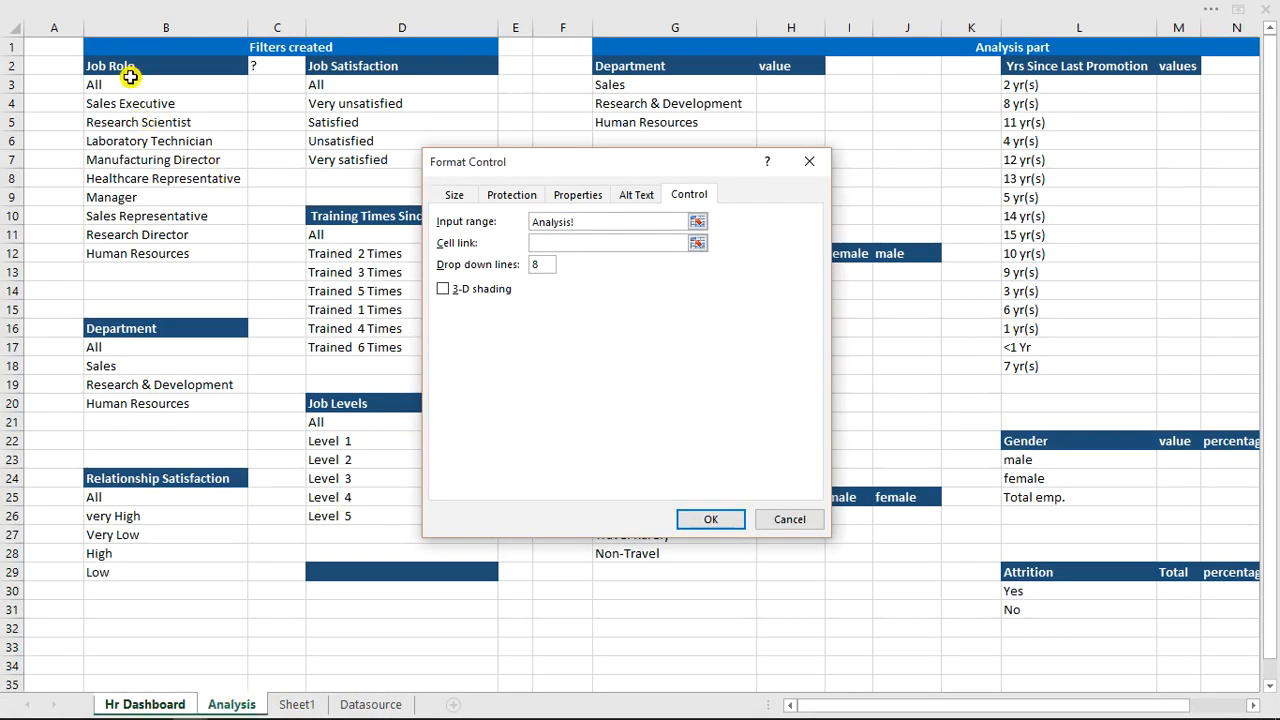
left_click_drag(130, 84, 165, 253)
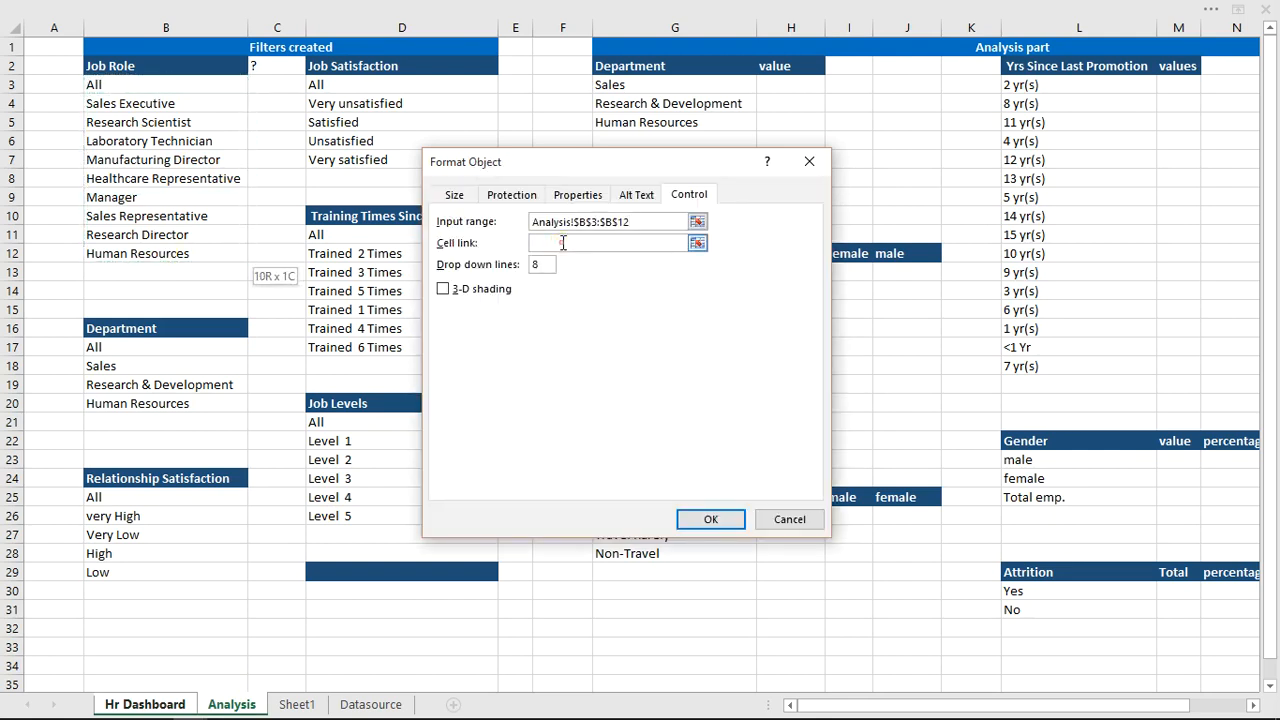
left_click(563, 243)
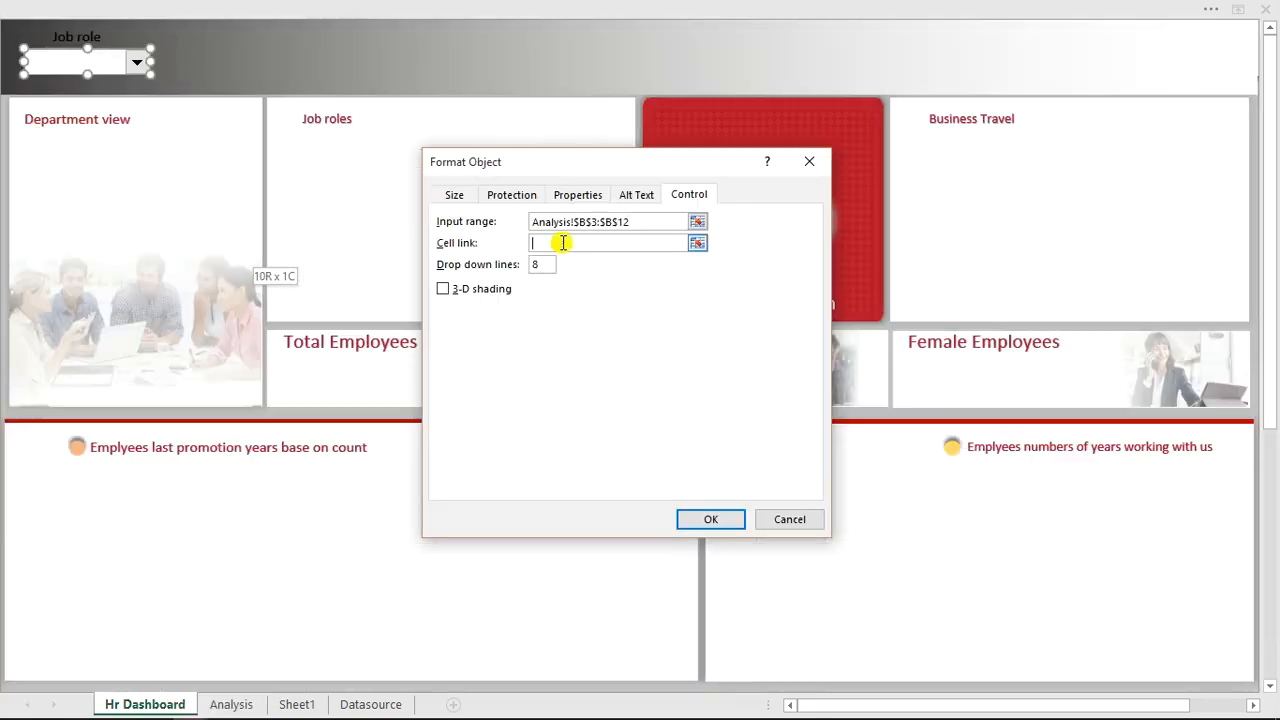
left_click(236, 704)
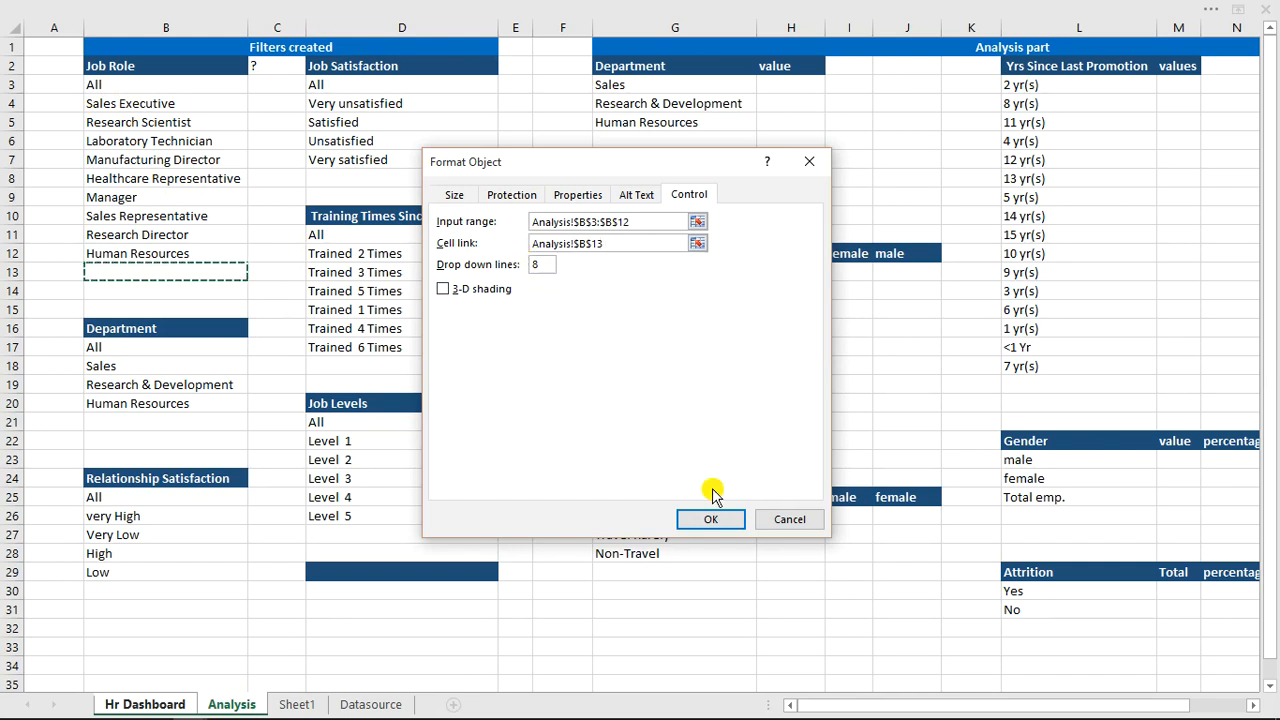
left_click(712, 518)
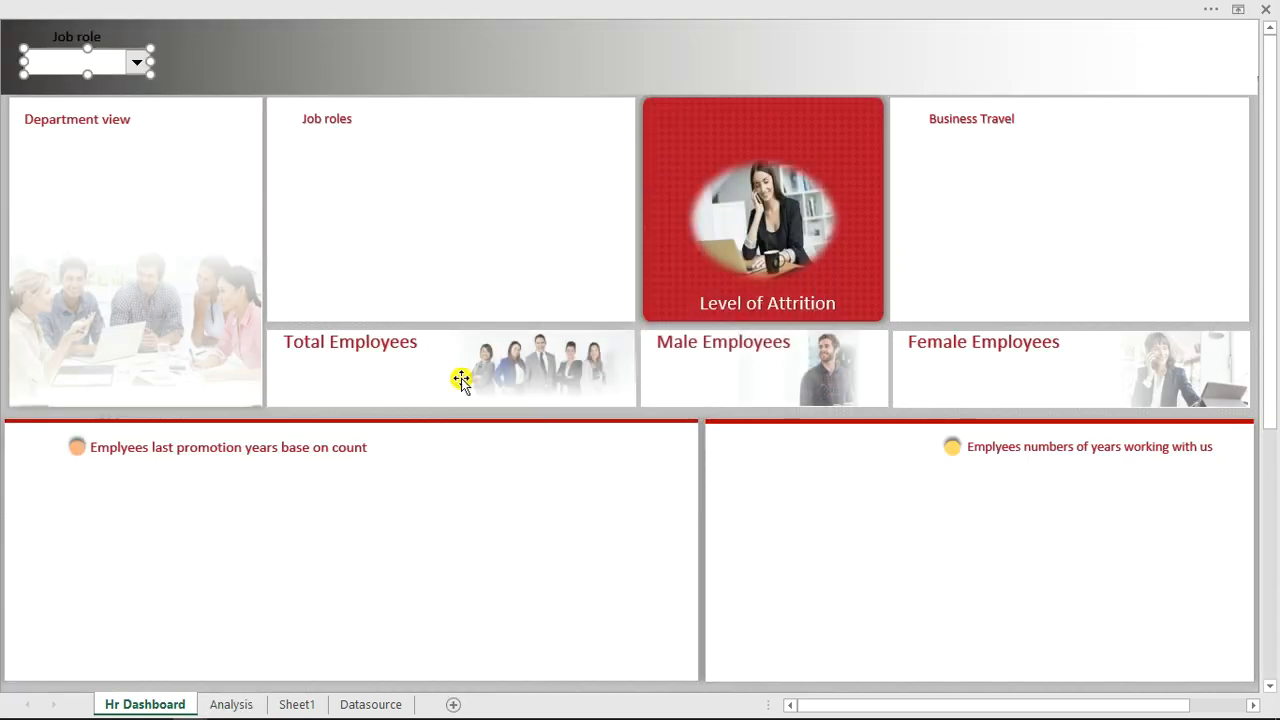
Step: Choose Sales Executive in the Job role combo box on the dashboard
left_click(281, 63)
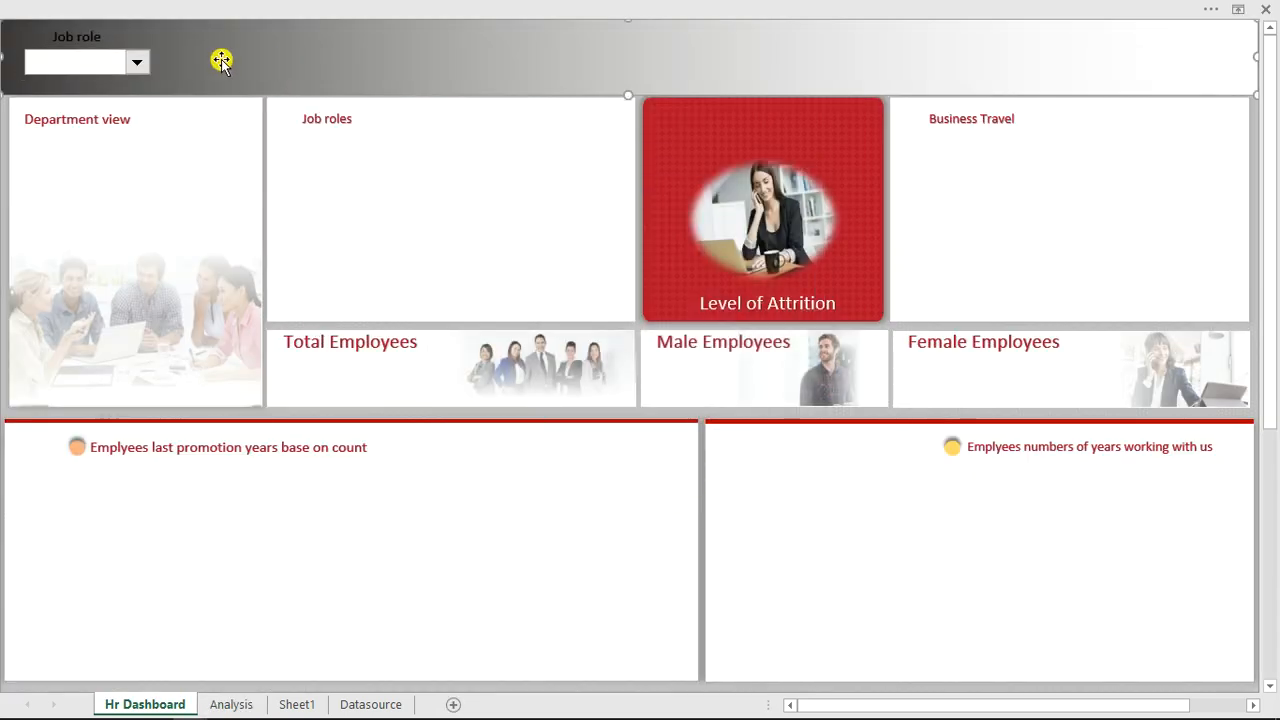
left_click(137, 62)
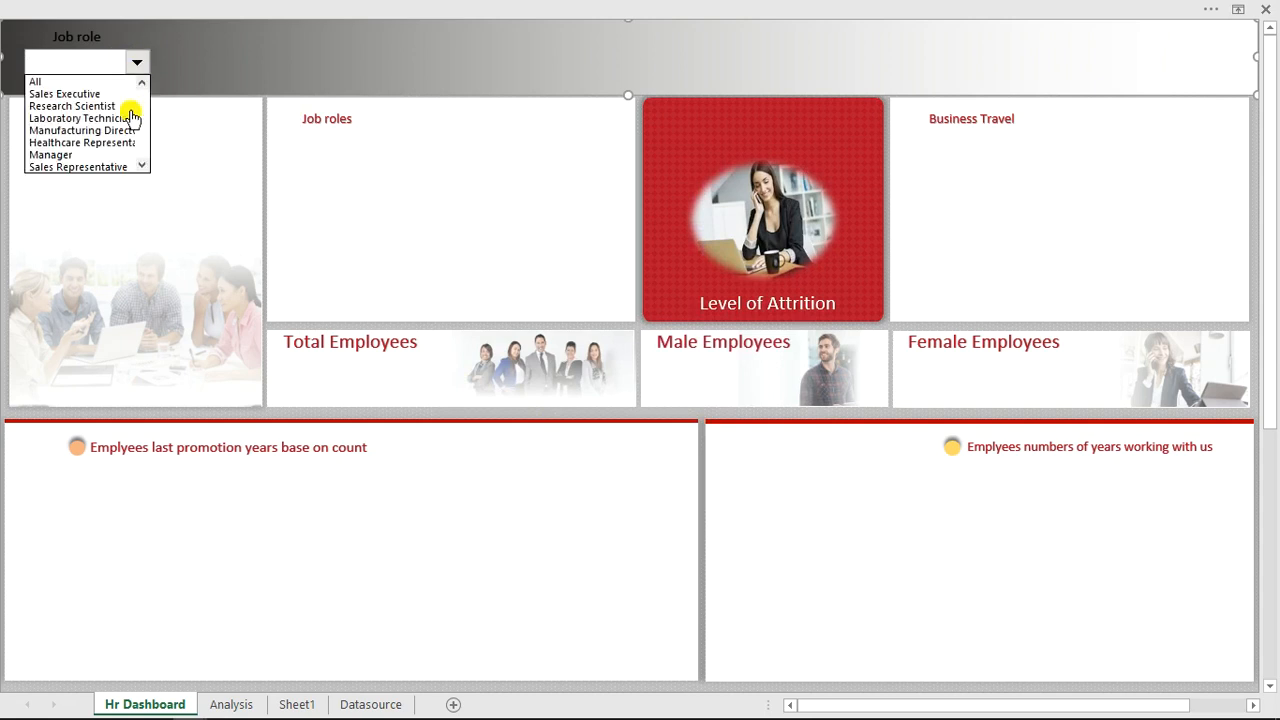
left_click_drag(142, 109, 145, 73)
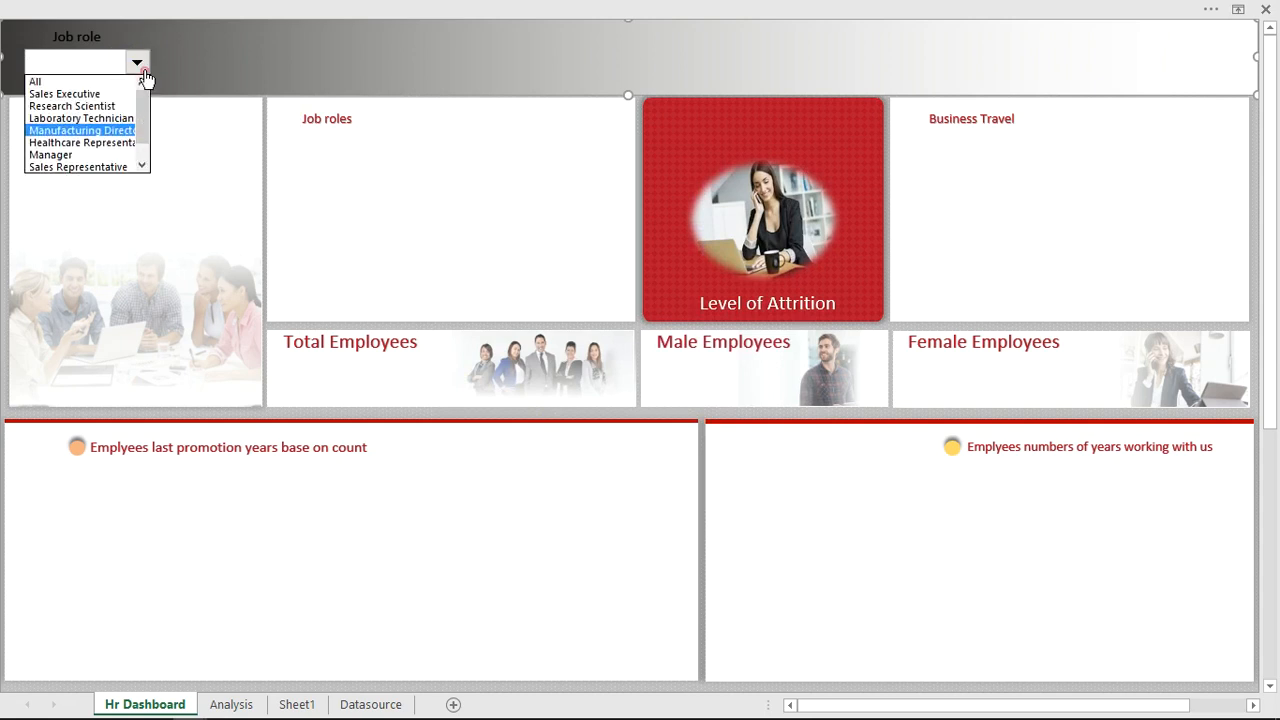
left_click(101, 95)
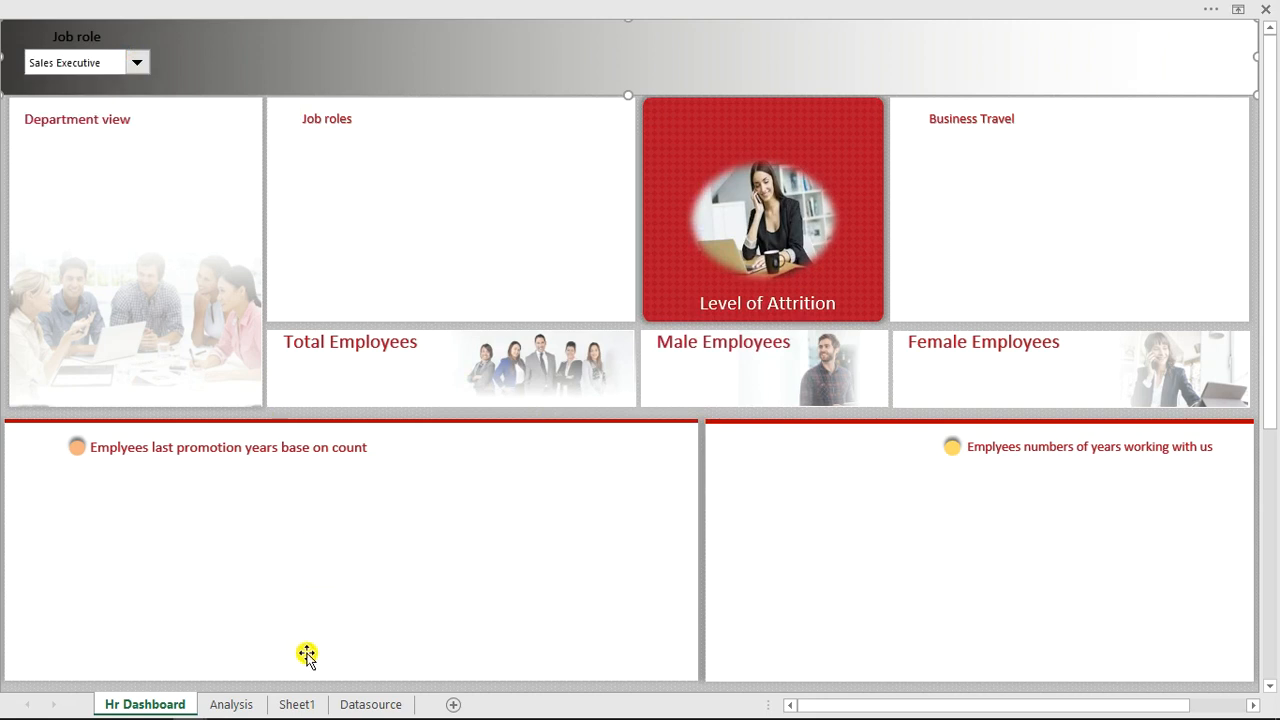
Step: Enter the formula =INDEX(B3:B12,B13) in cell B14 of the Analysis sheet to return the selected job role
left_click(231, 704)
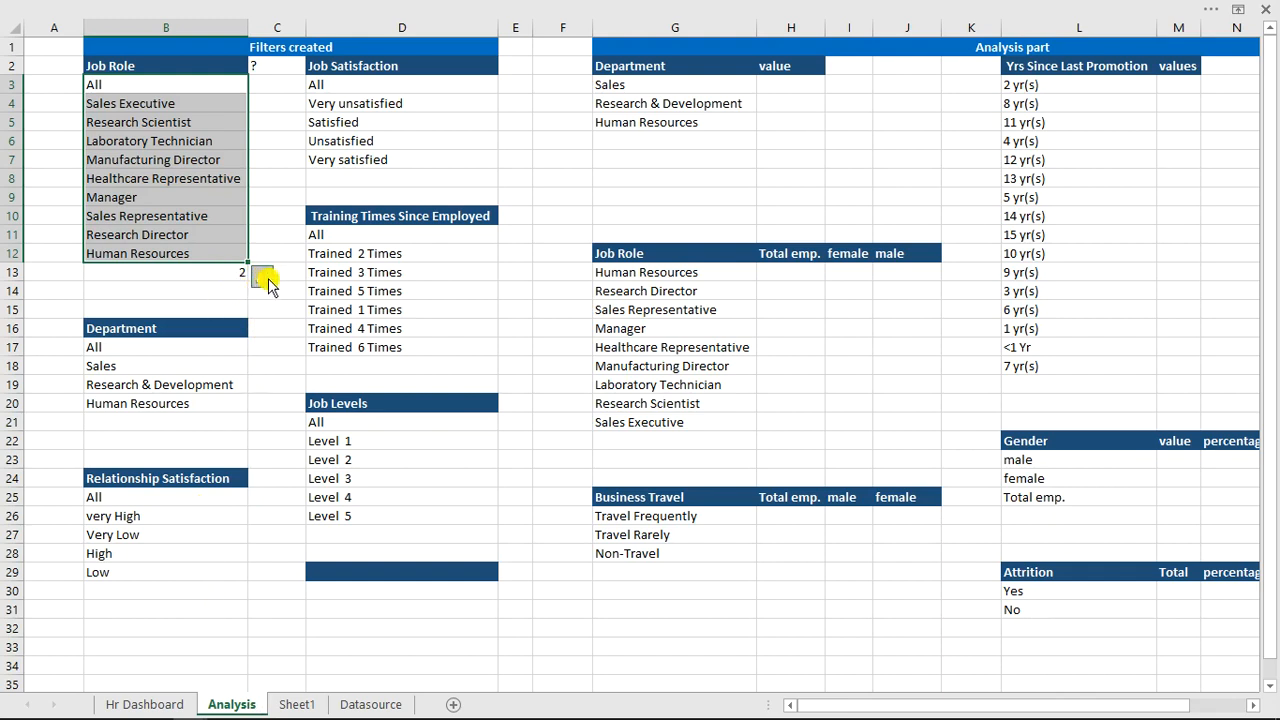
left_click(203, 294)
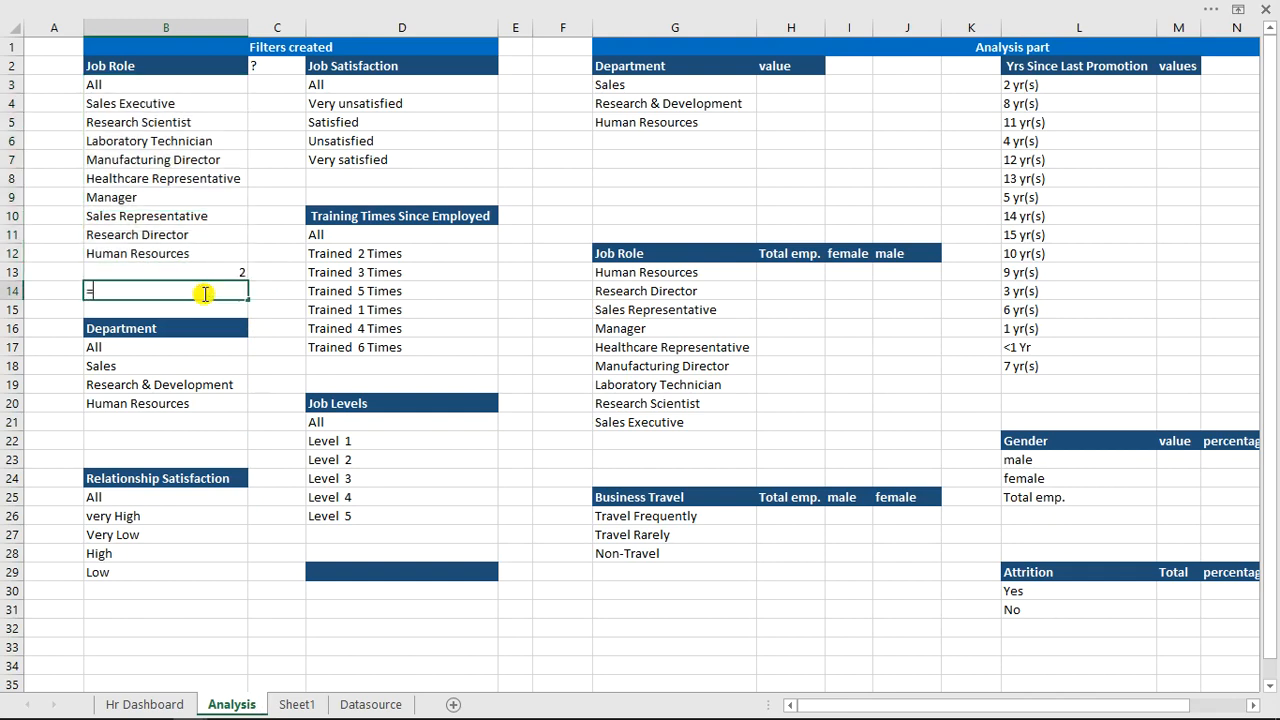
type("=ind")
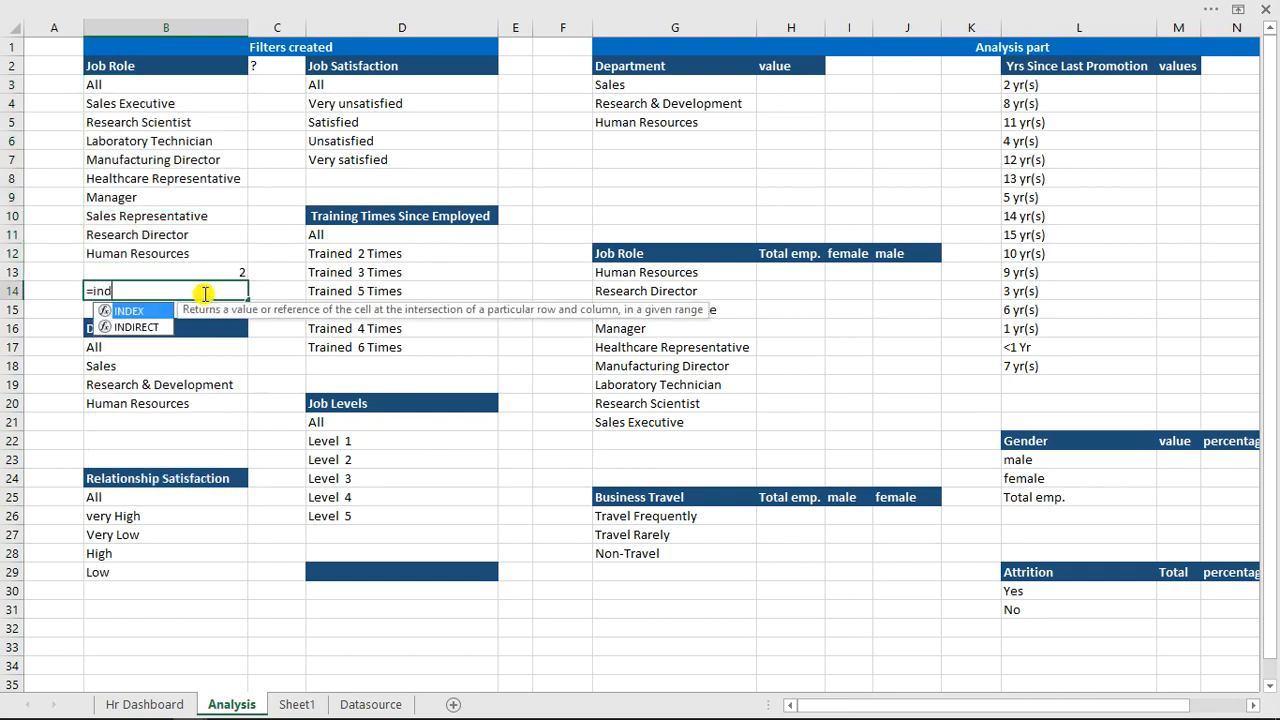
key("Tab")
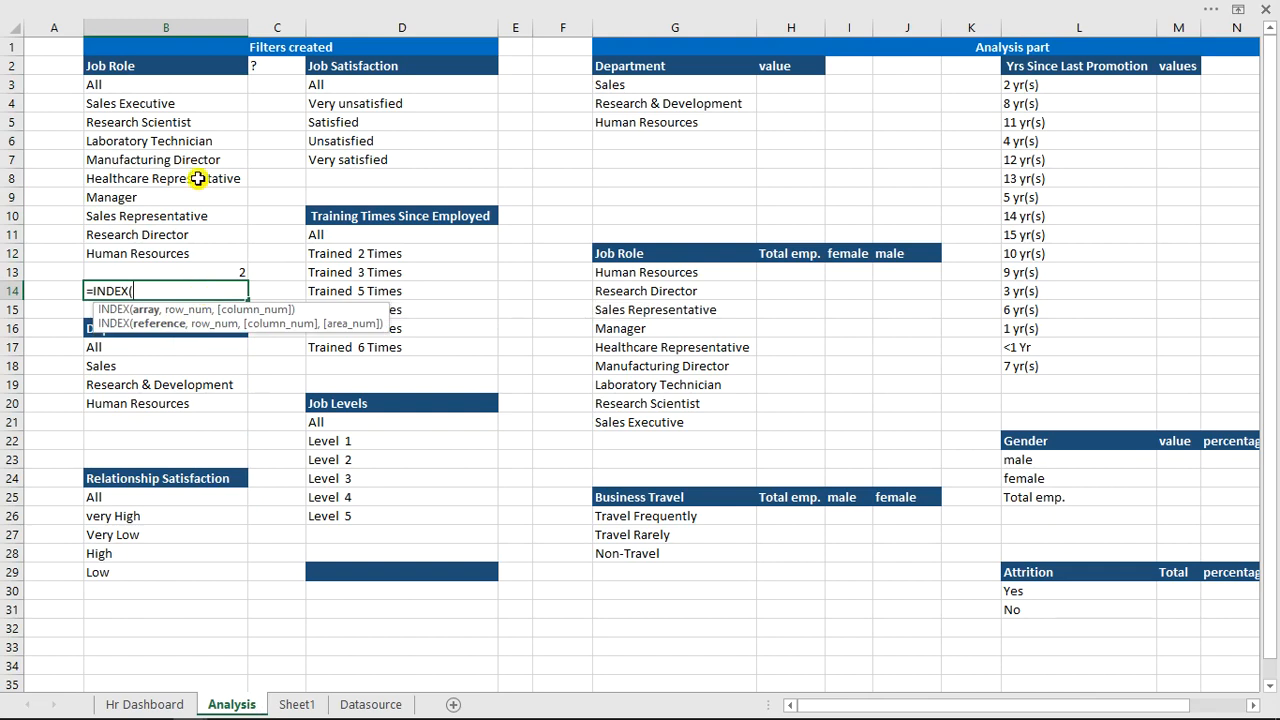
left_click_drag(187, 85, 186, 247)
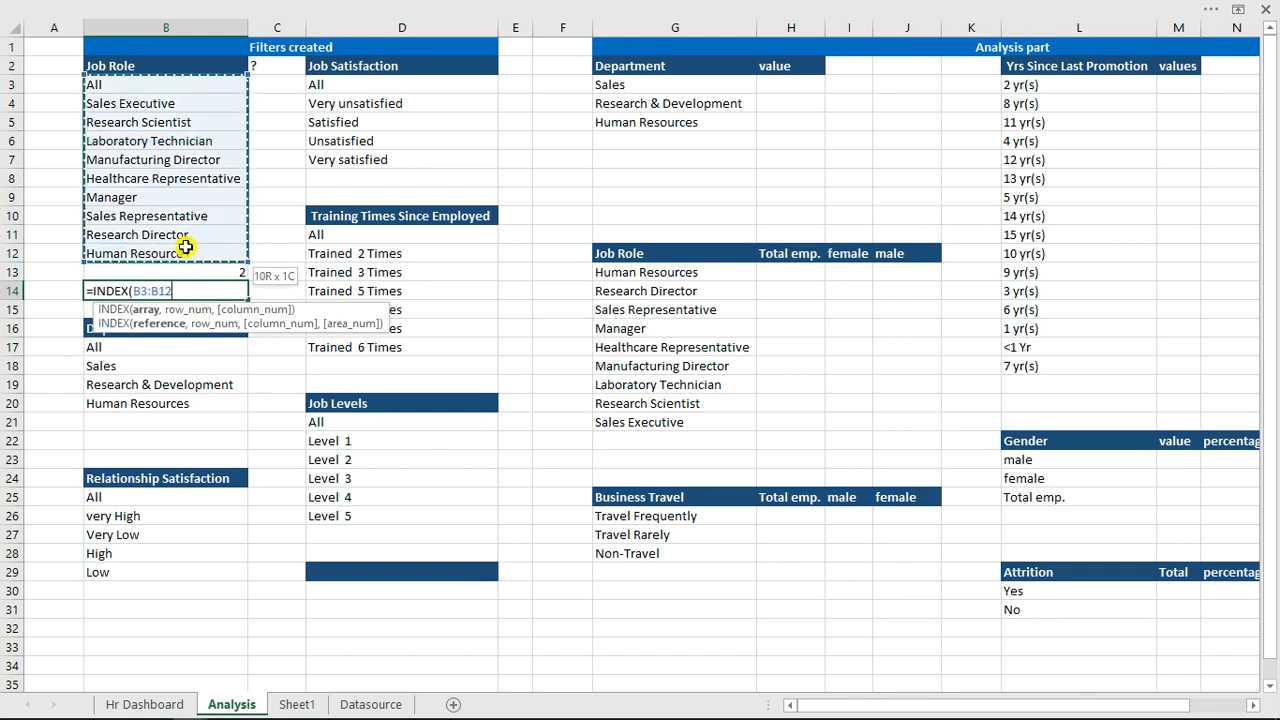
type(",")
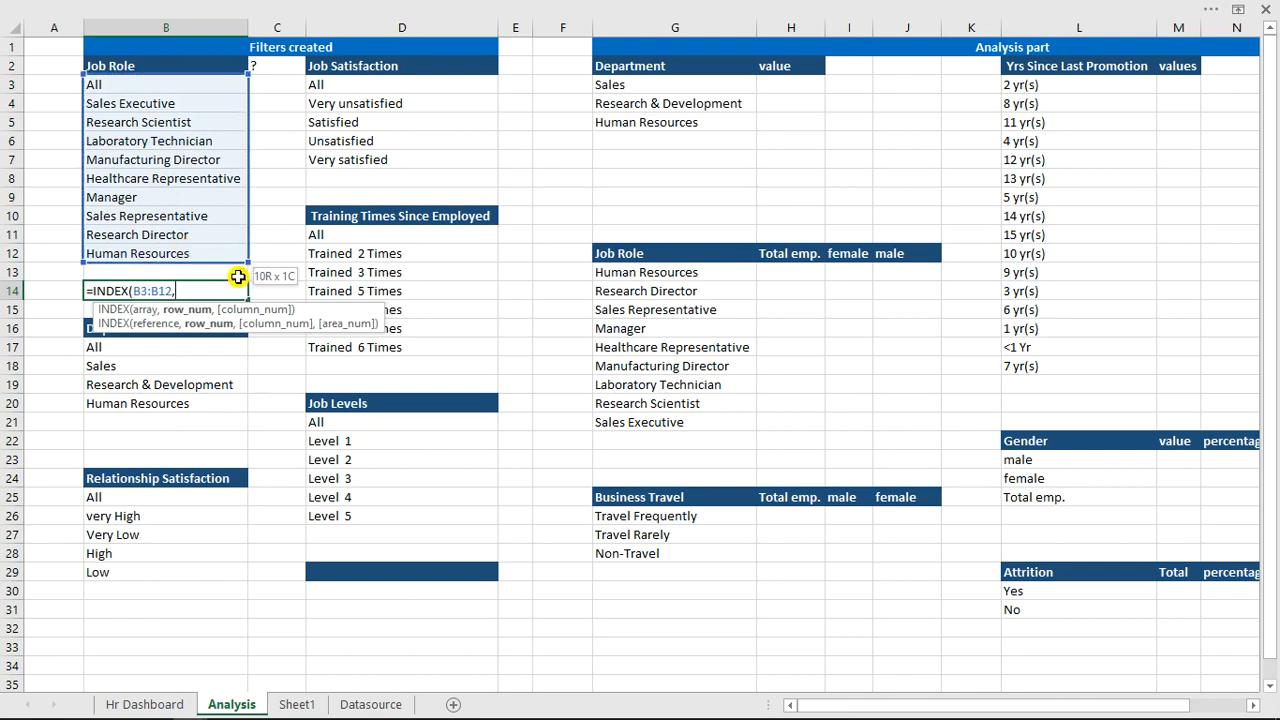
type("C2)")
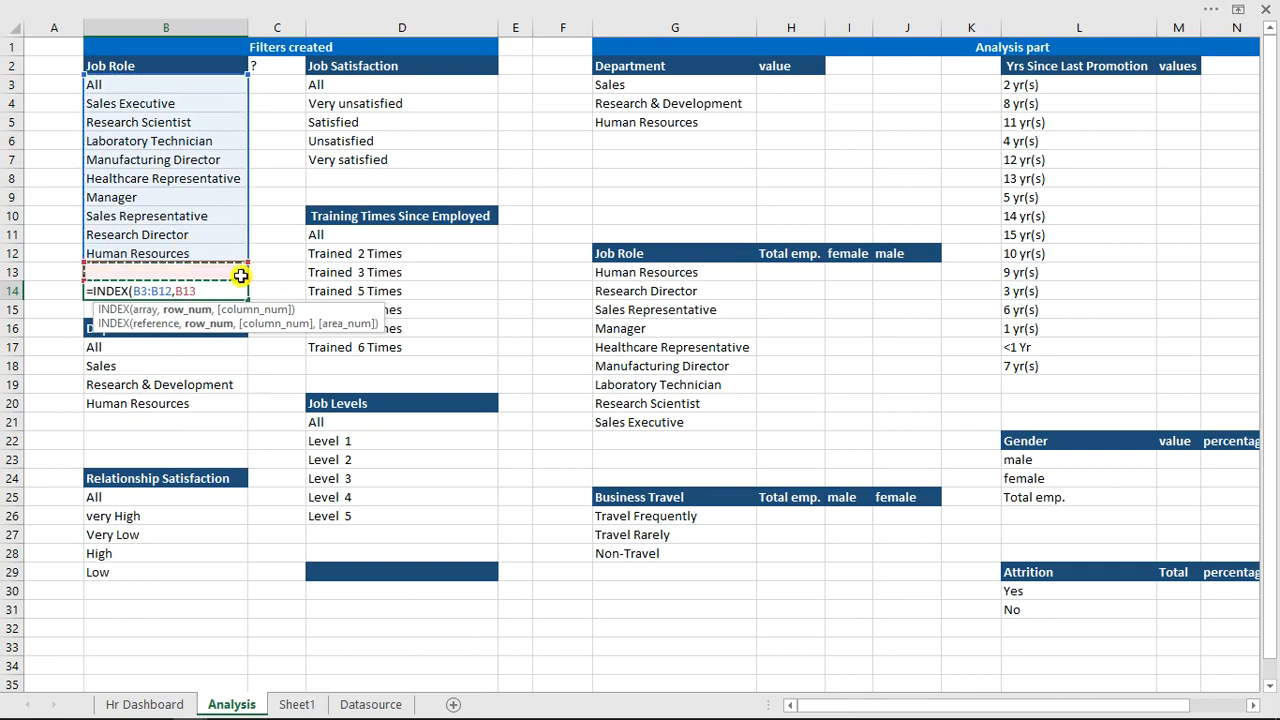
key("Return")
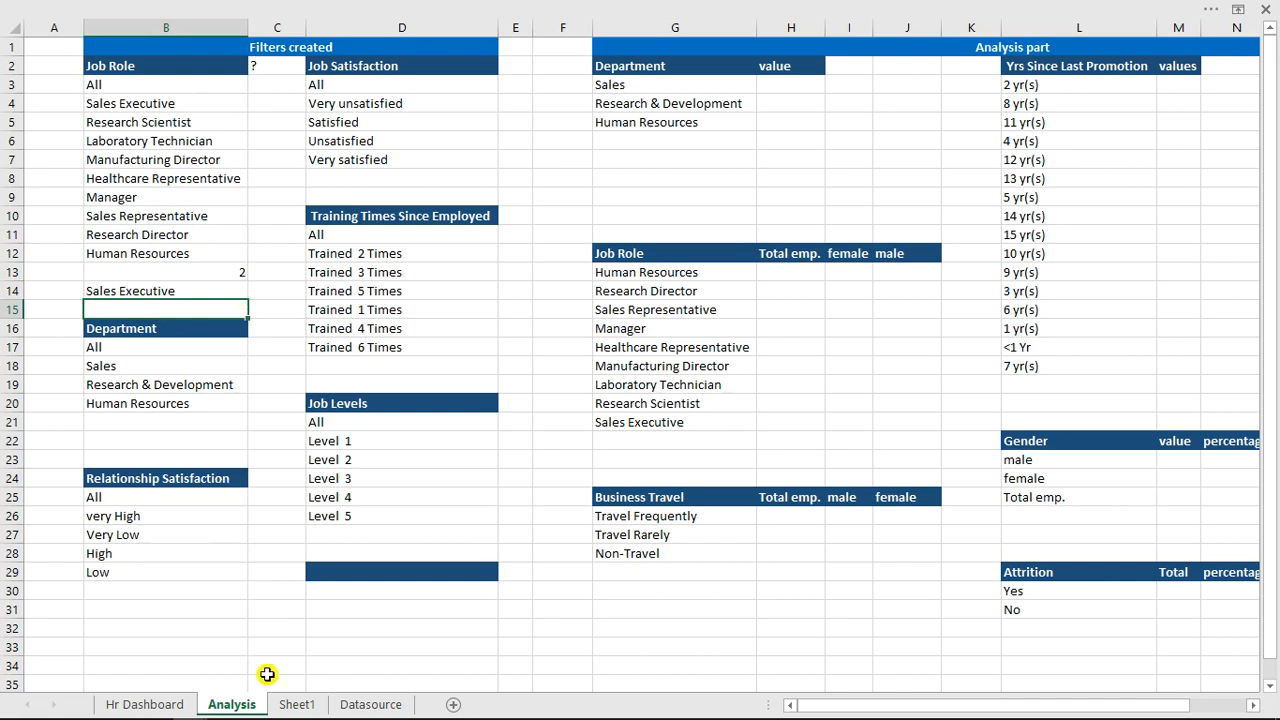
Step: Choose Manager in the Job role combo box on the dashboard and check the INDEX result on the Analysis sheet
left_click(169, 707)
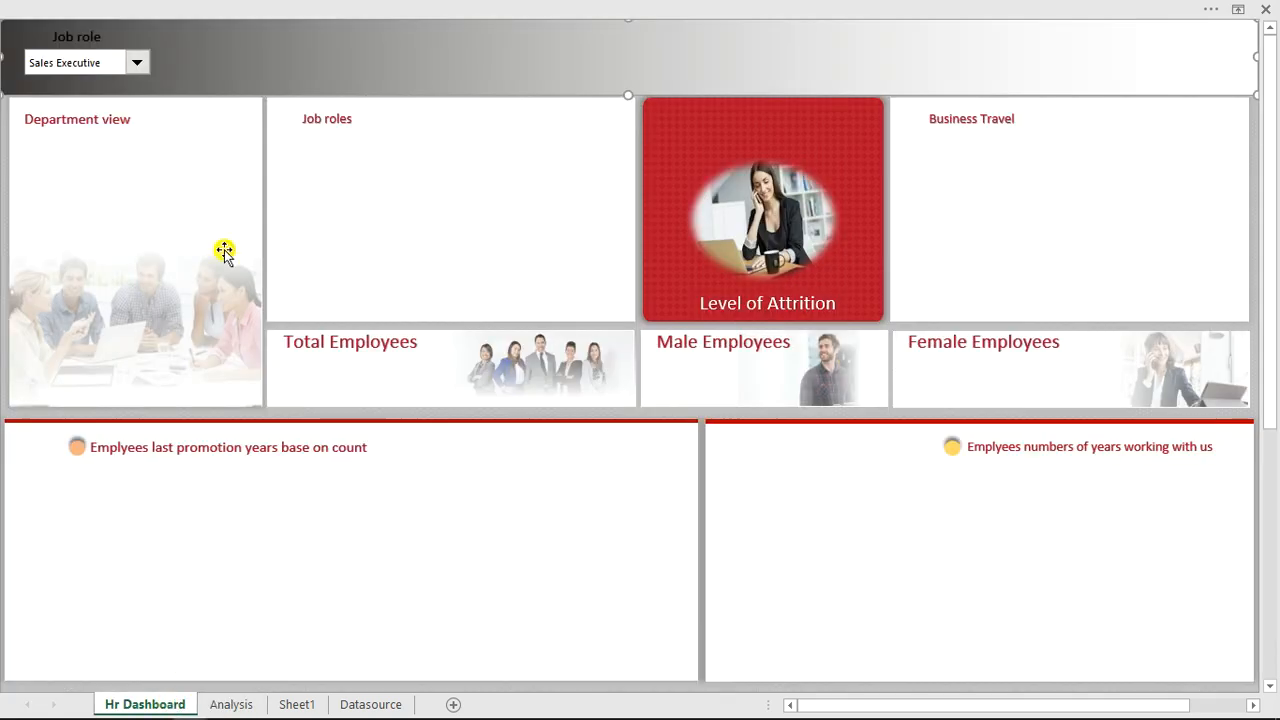
left_click(138, 68)
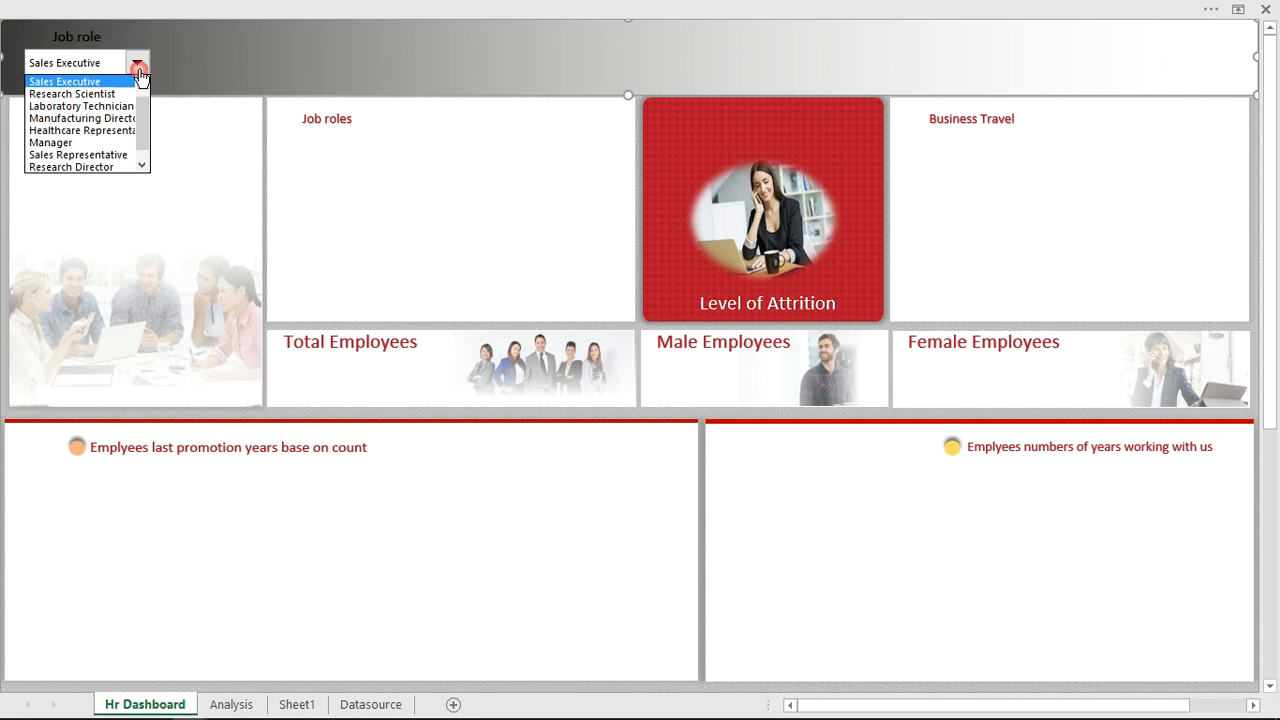
left_click(100, 152)
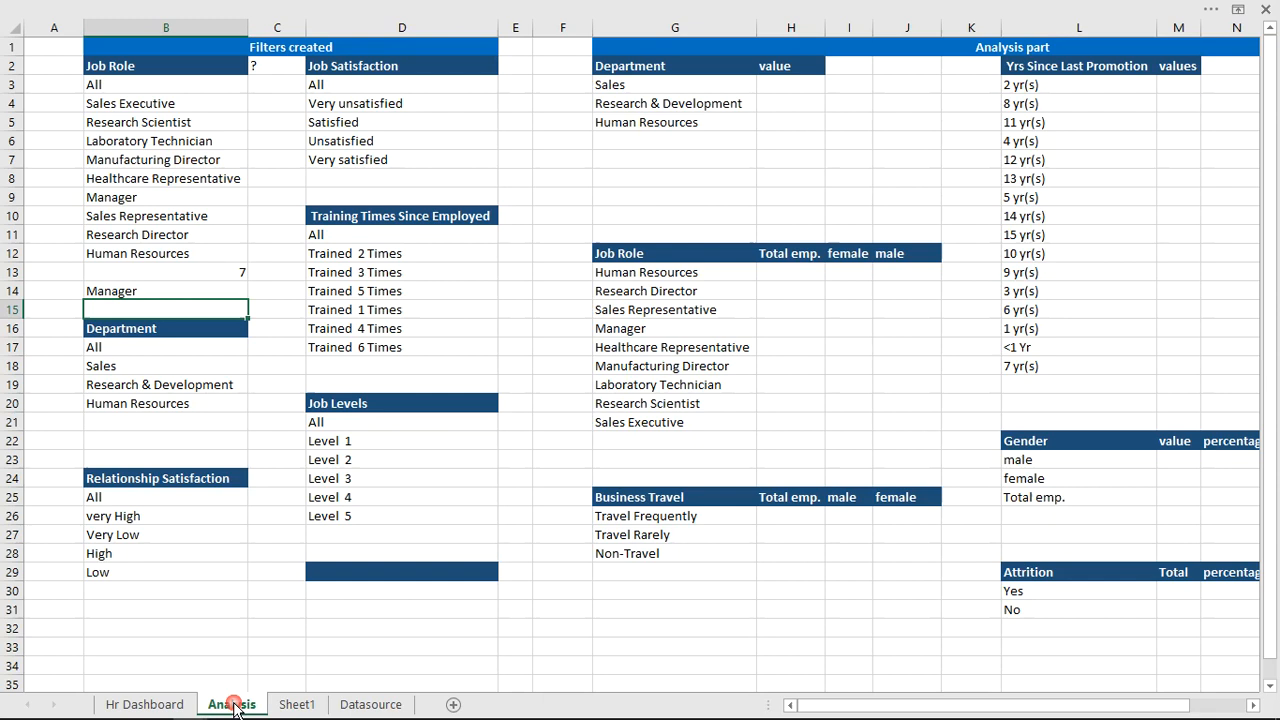
left_click(236, 702)
Step: Set the Job Role combo box's linked cell B13 on the Analysis sheet to 1
left_click(224, 272)
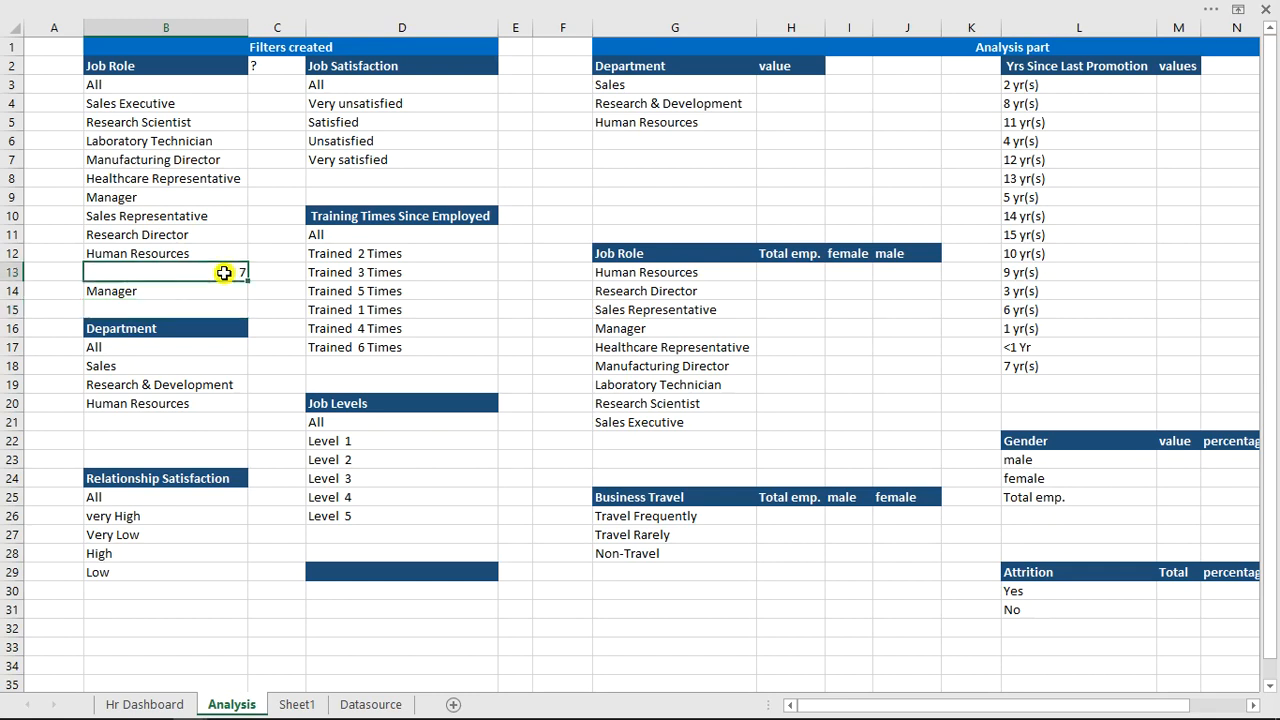
type("1")
left_click(298, 312)
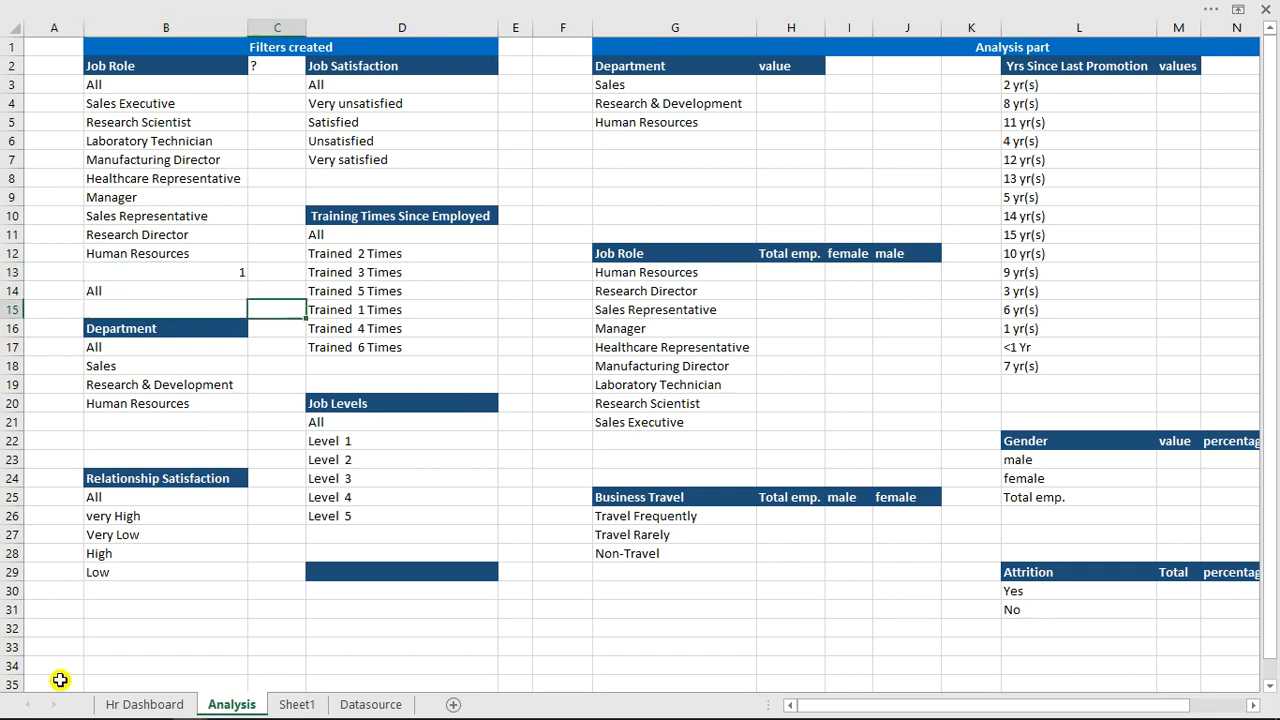
Step: Set the ribbon to show tabs only and review the filter combo boxes' linked cells on the Analysis sheet
left_click(140, 705)
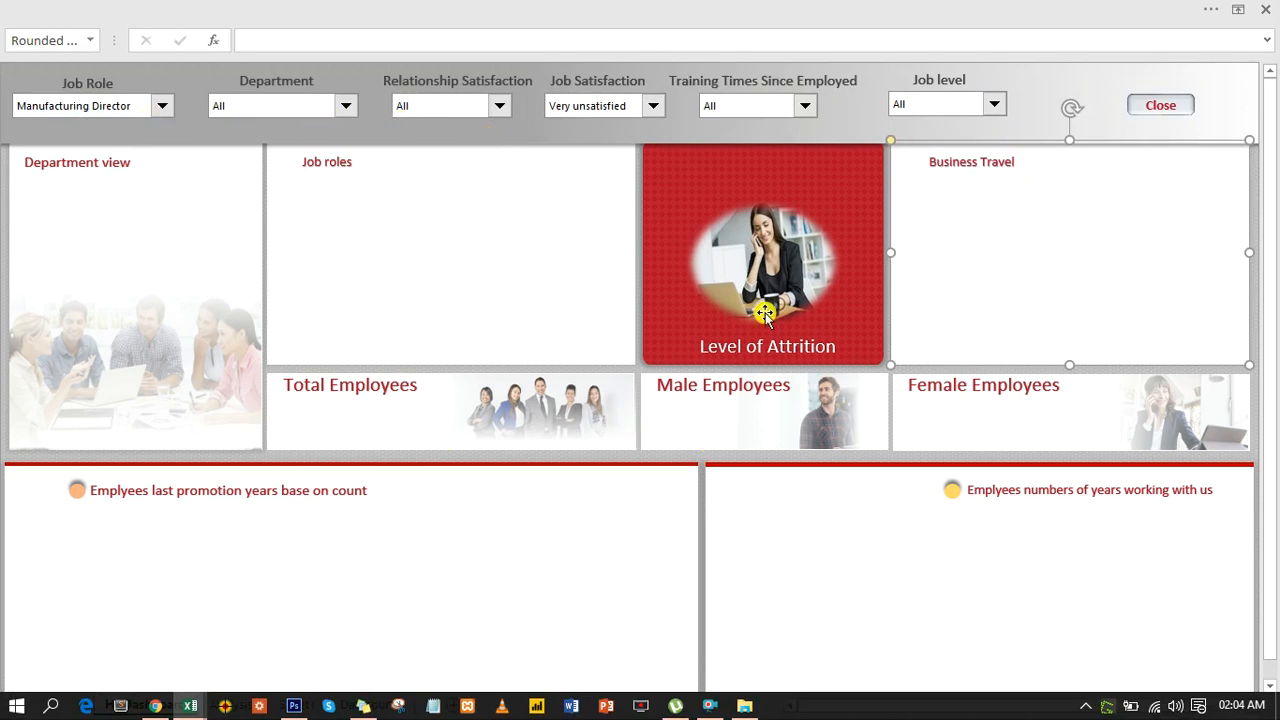
left_click(926, 5)
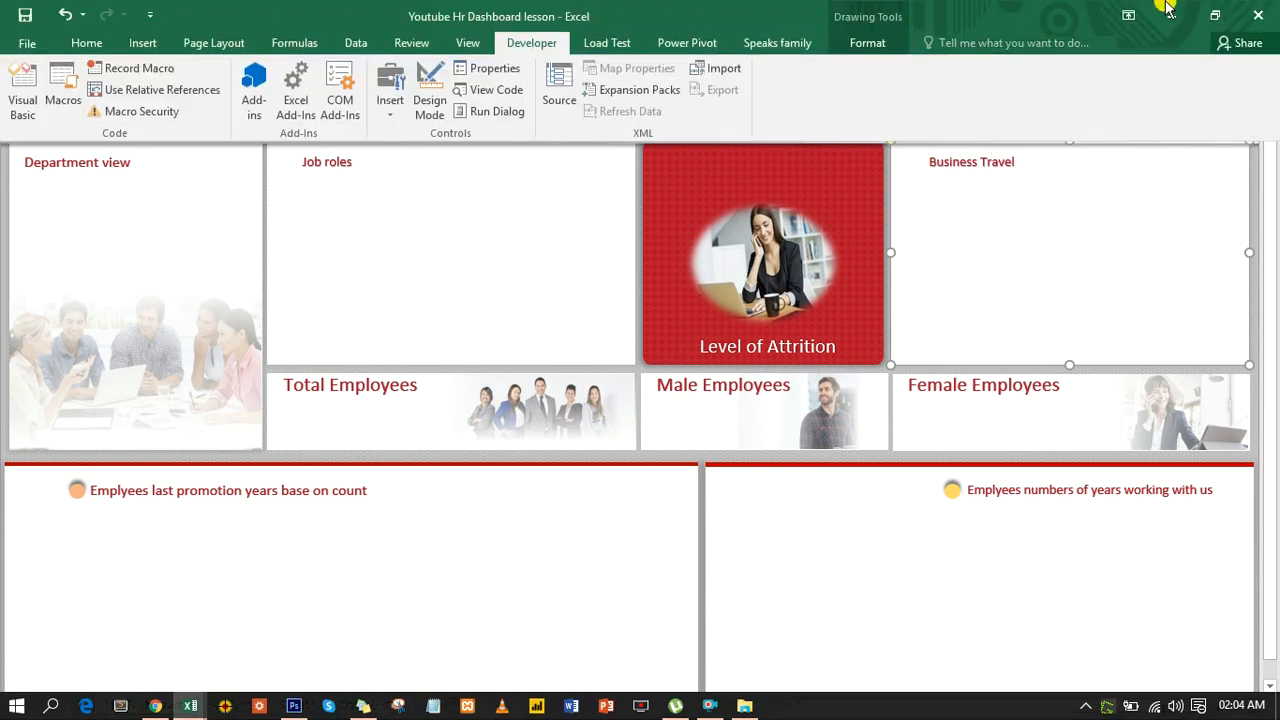
left_click(1128, 15)
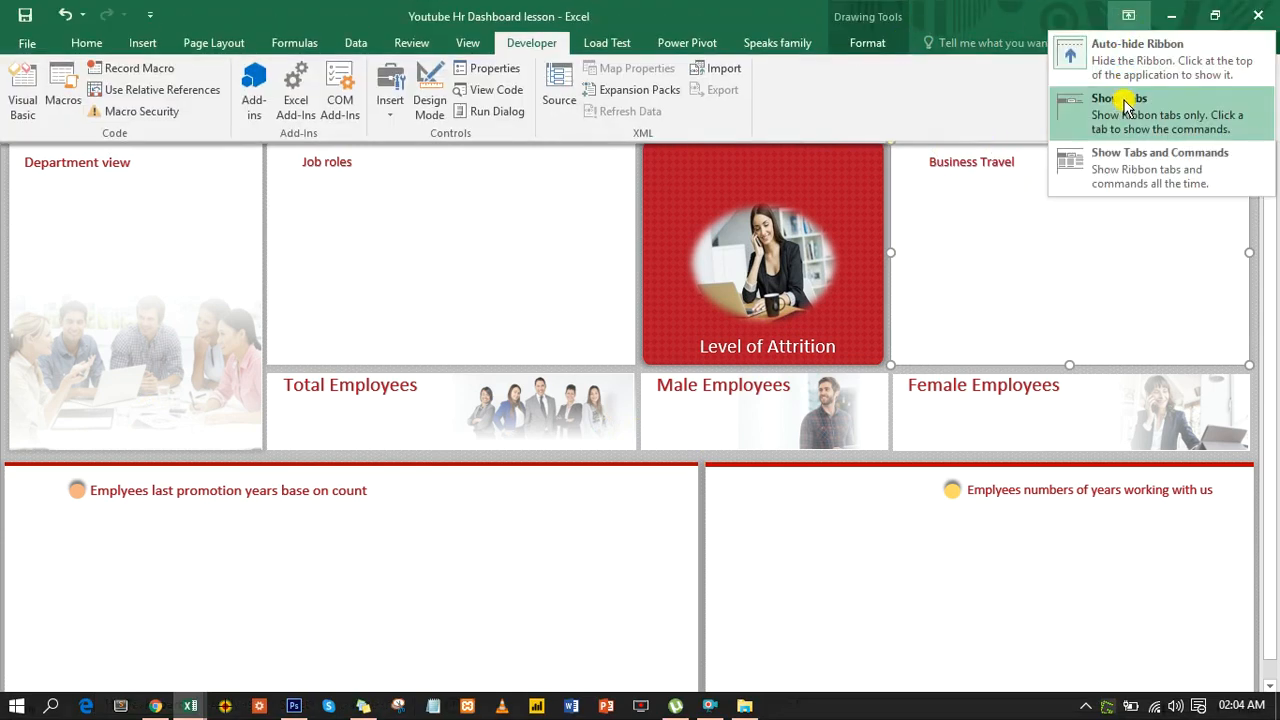
left_click(1125, 108)
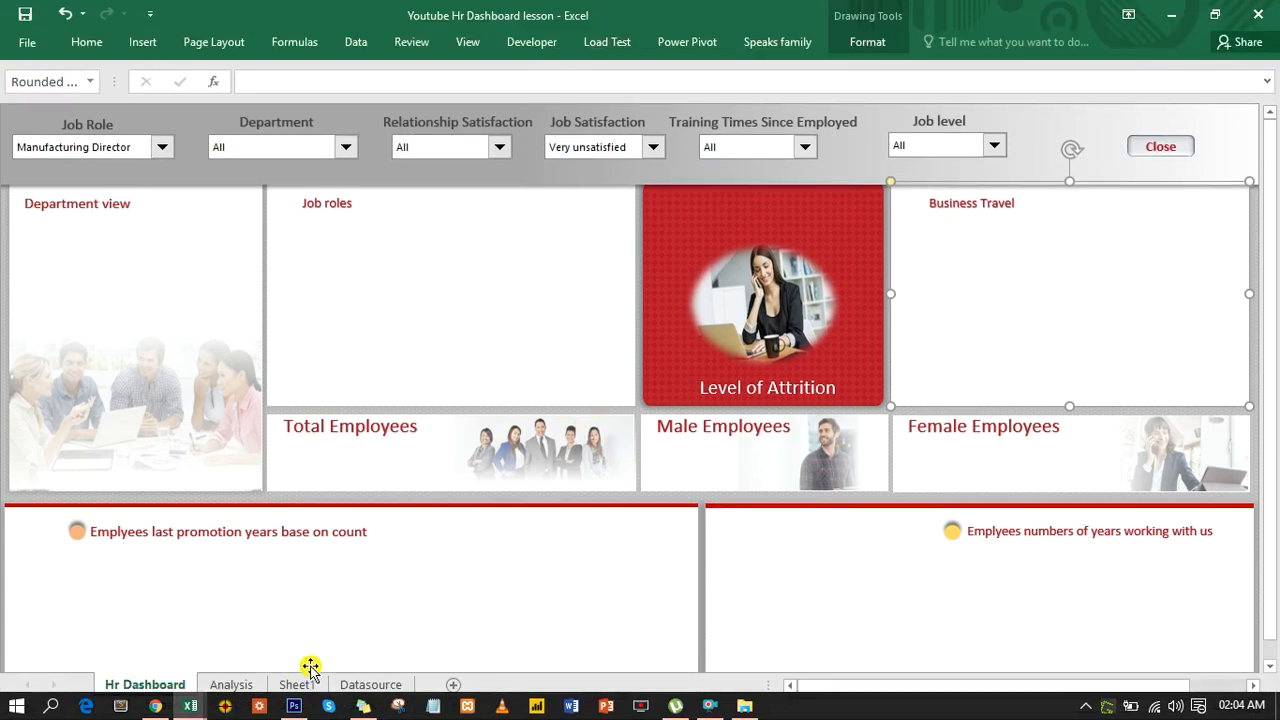
left_click(232, 684)
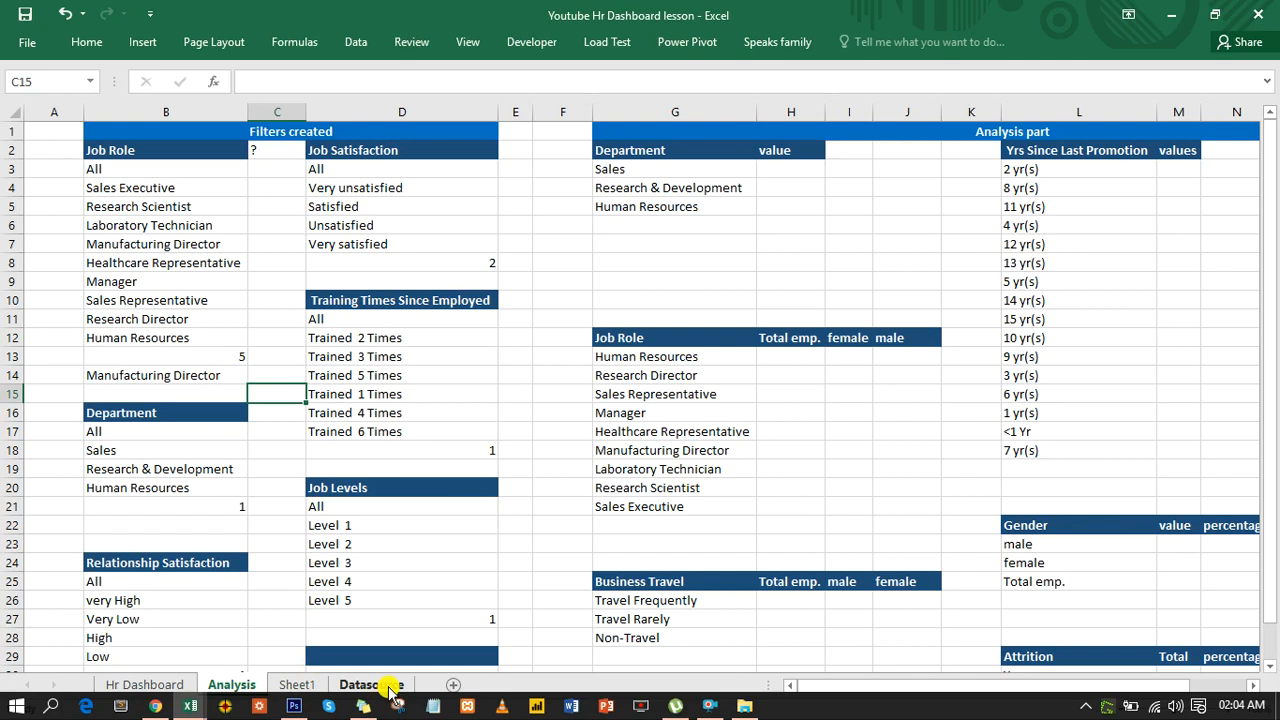
left_click(173, 684)
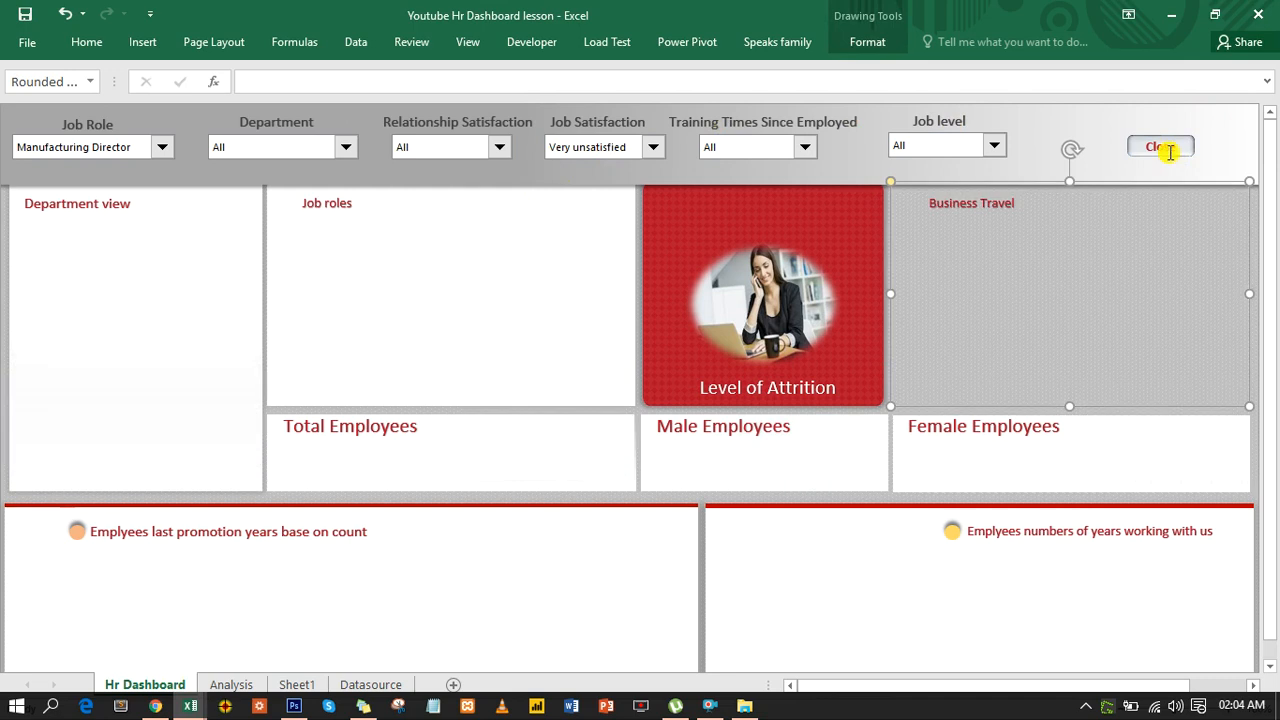
Step: Open the Selection Pane for the Hr Dashboard sheet and select the whole filter_pannel group
left_click(1169, 151, "ctrl")
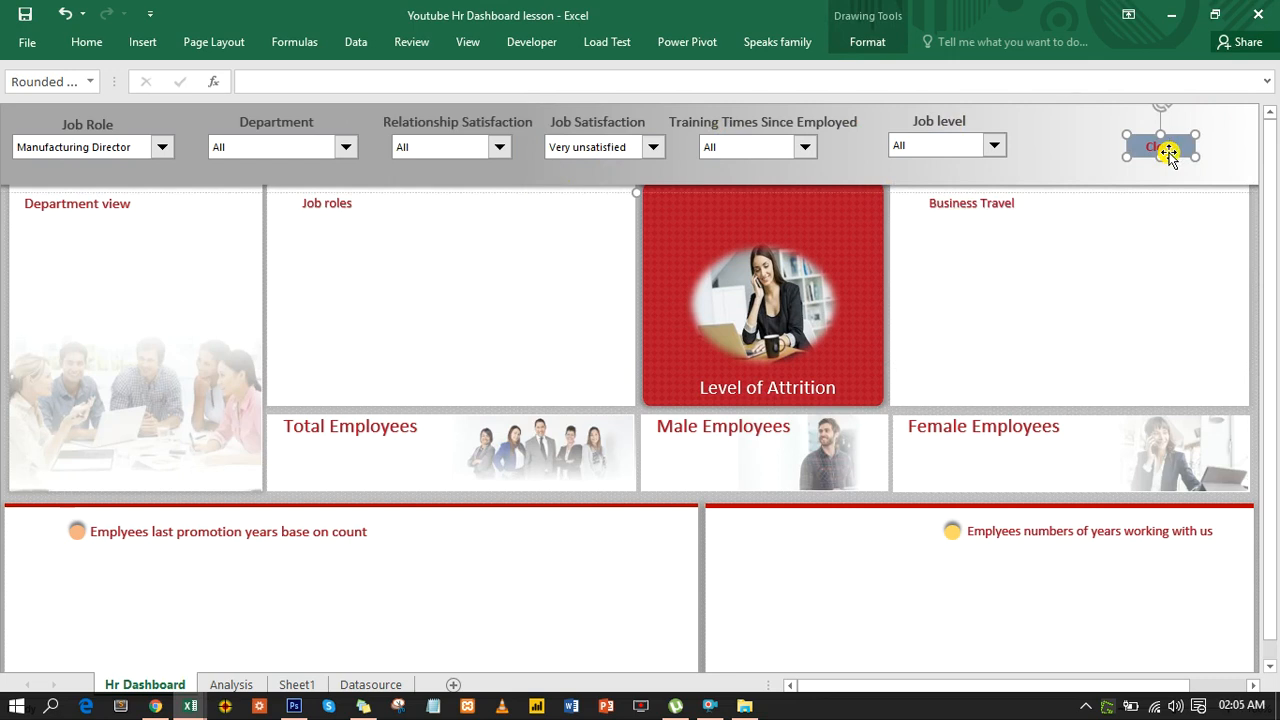
left_click(1089, 149)
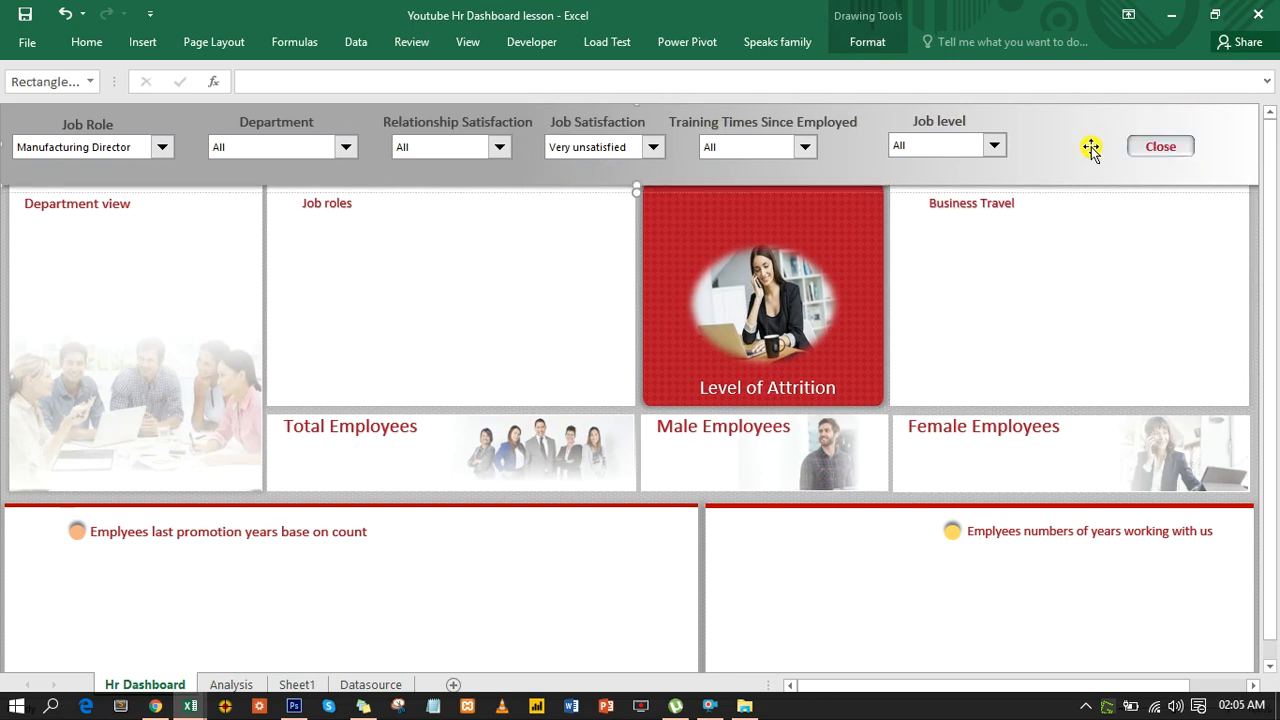
left_click(995, 43)
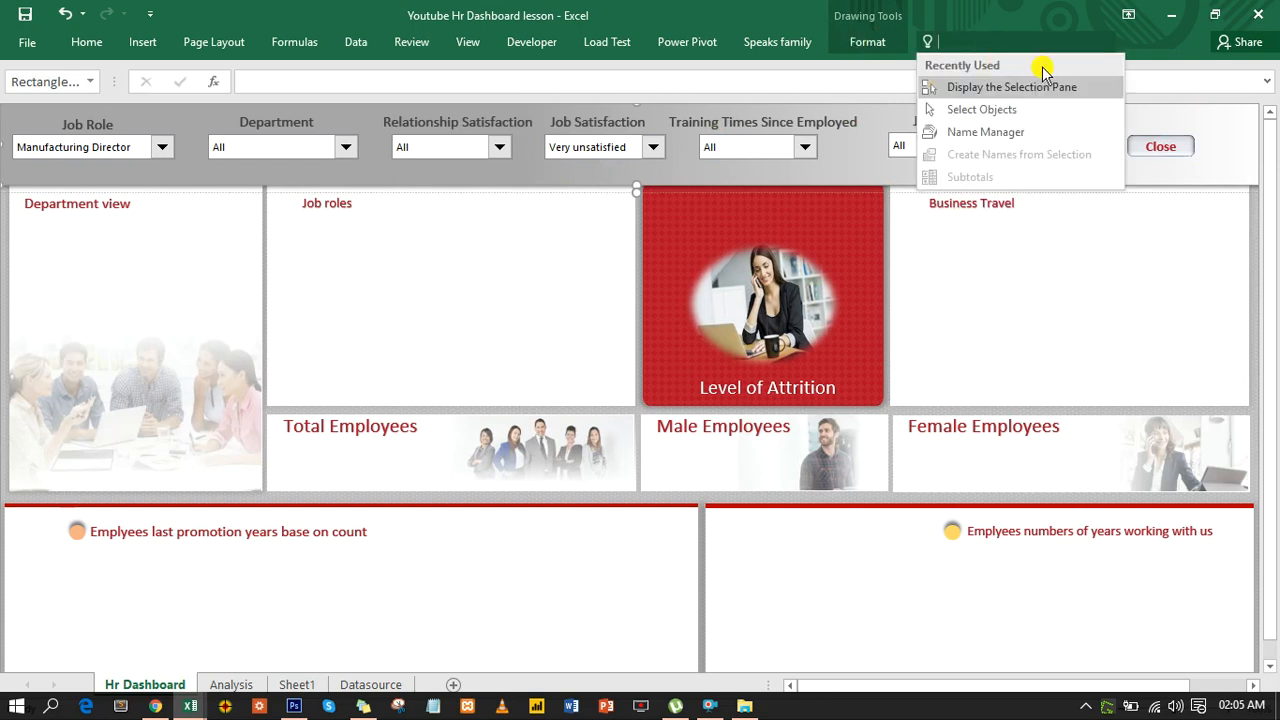
left_click(234, 44)
left_click(233, 44)
left_click(233, 44)
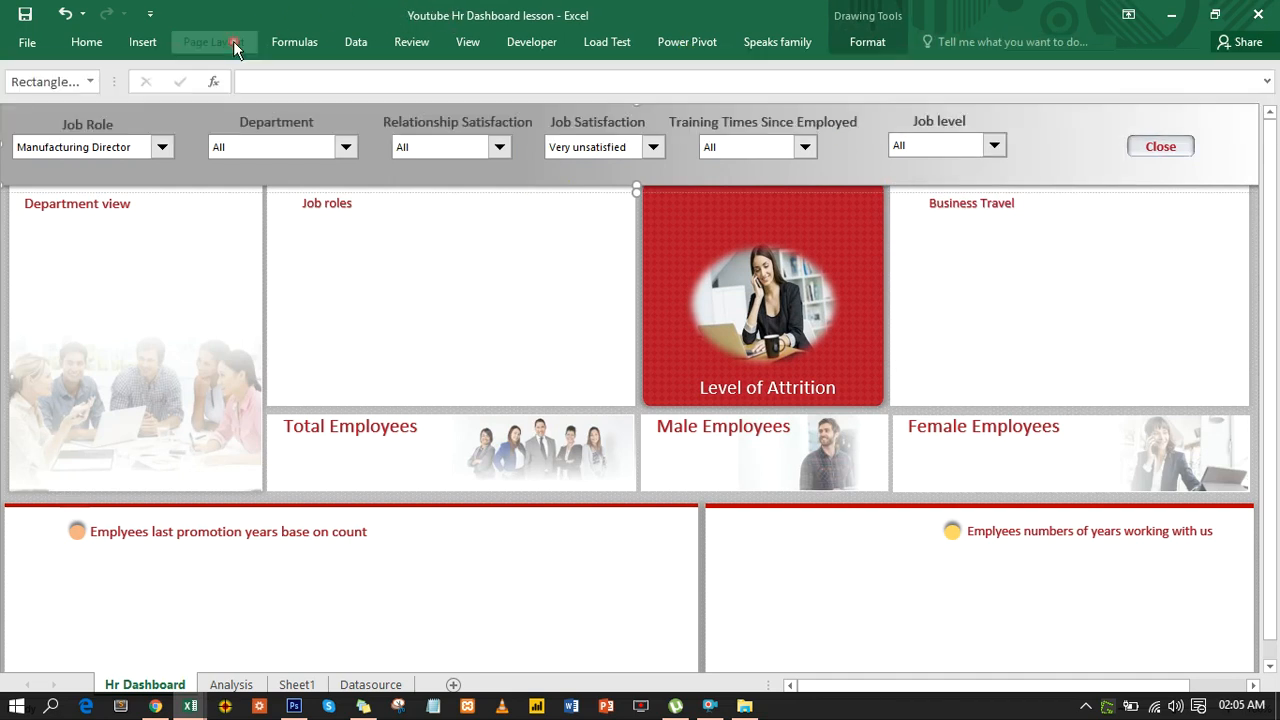
left_click(235, 45)
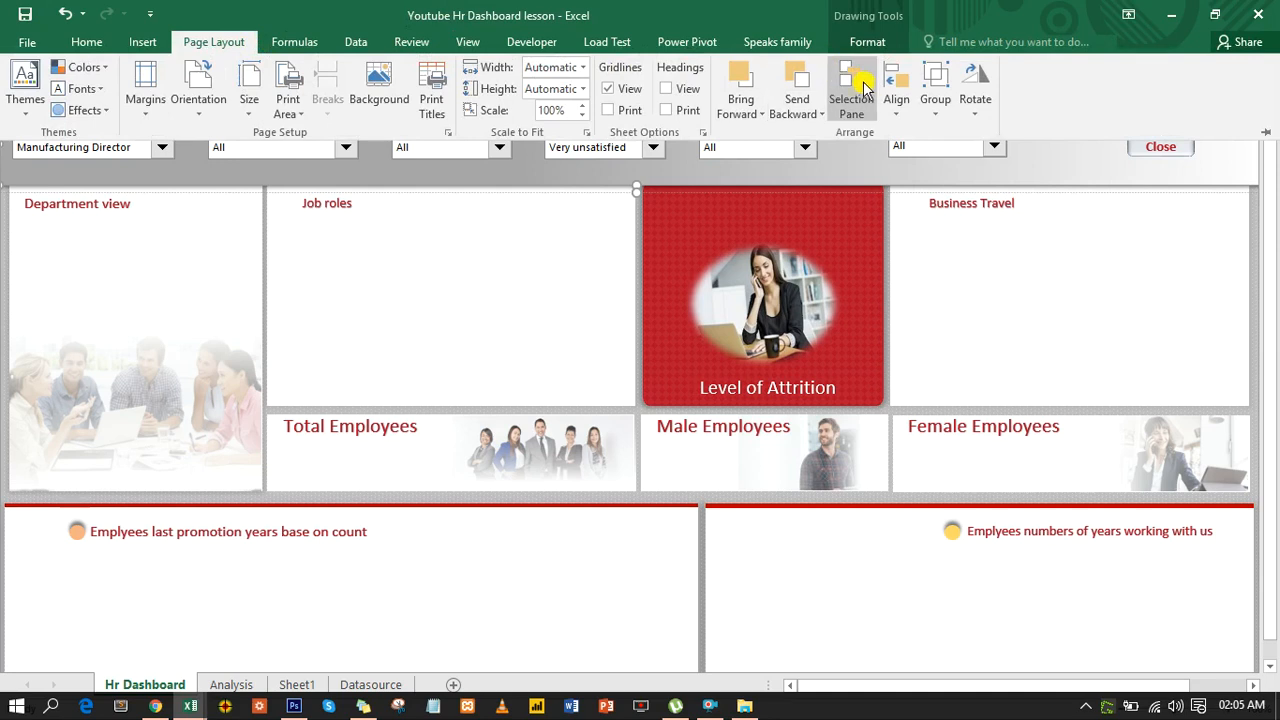
left_click(866, 88)
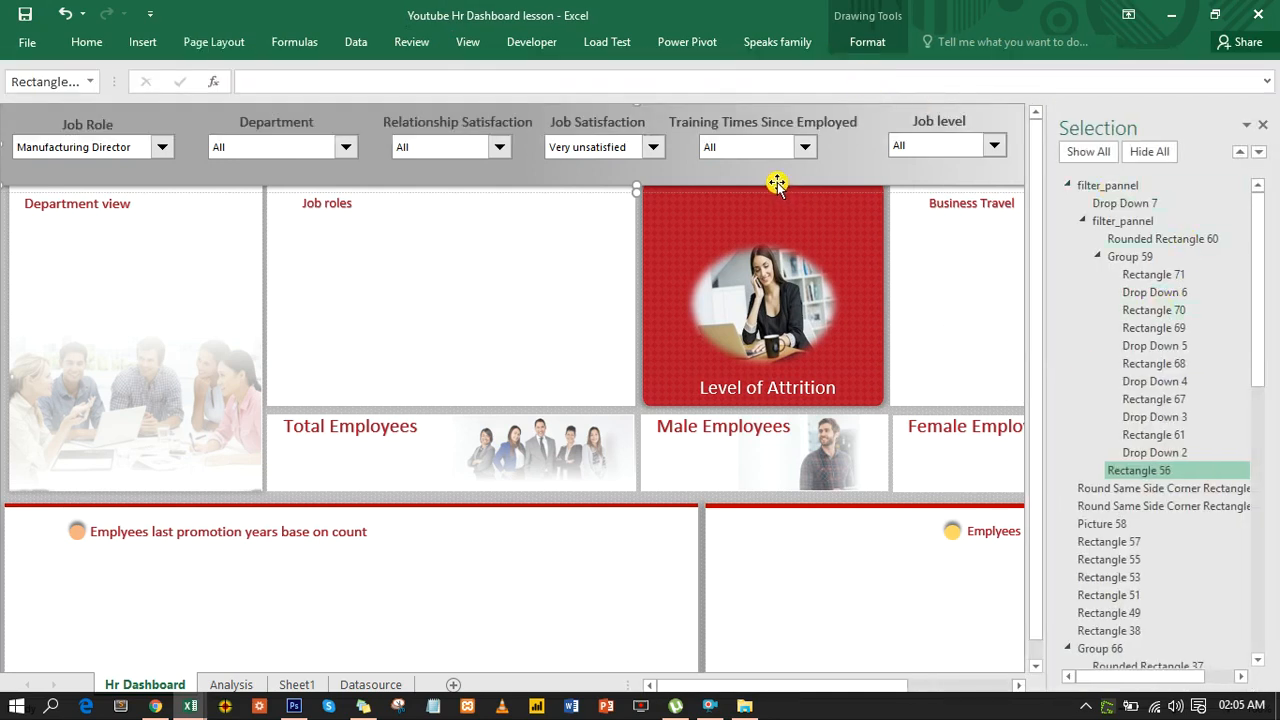
left_click(454, 372)
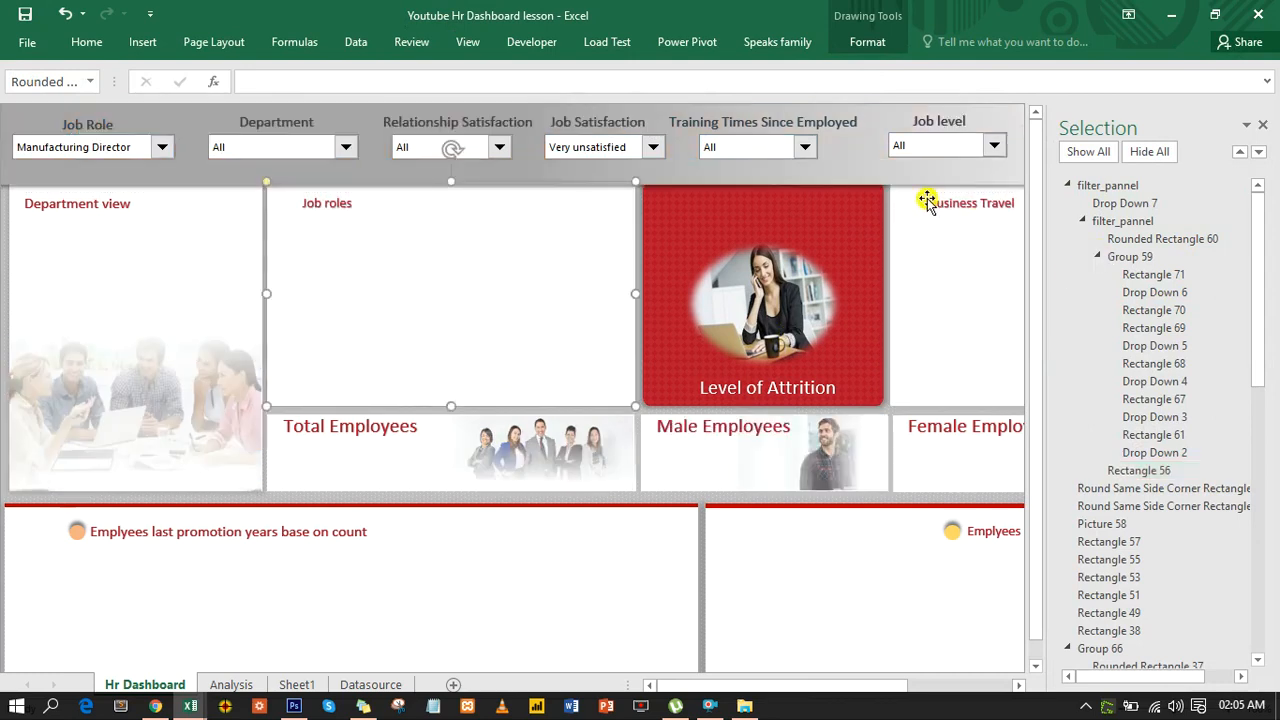
left_click(849, 165)
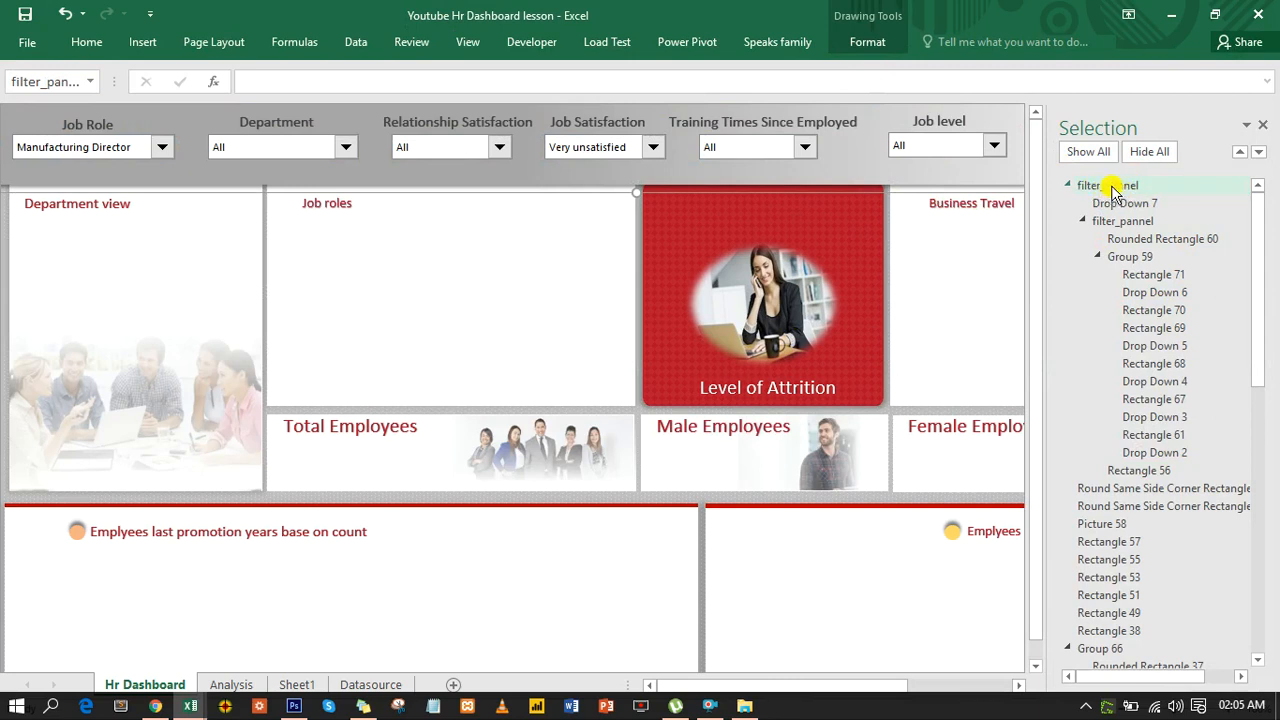
Step: Open the Visual Basic editor and insert a new module into the Youtube Hr Dashboard lesson project
left_click(530, 42)
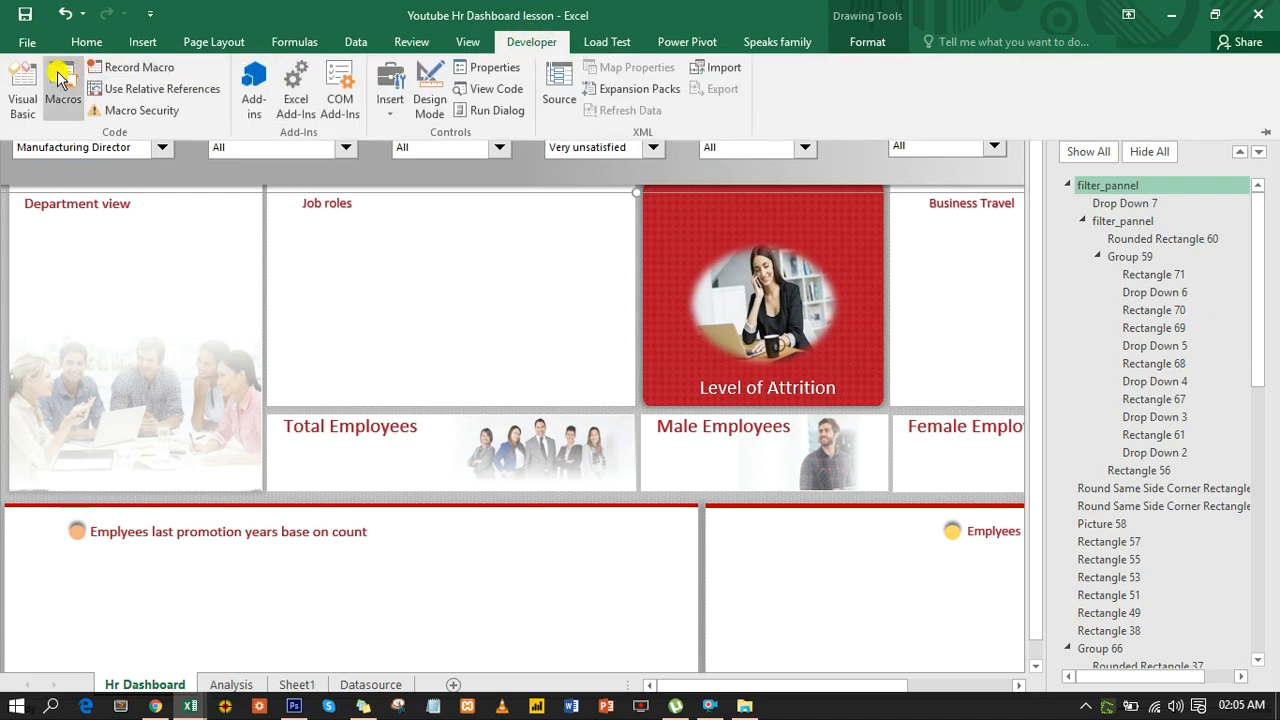
left_click(24, 82)
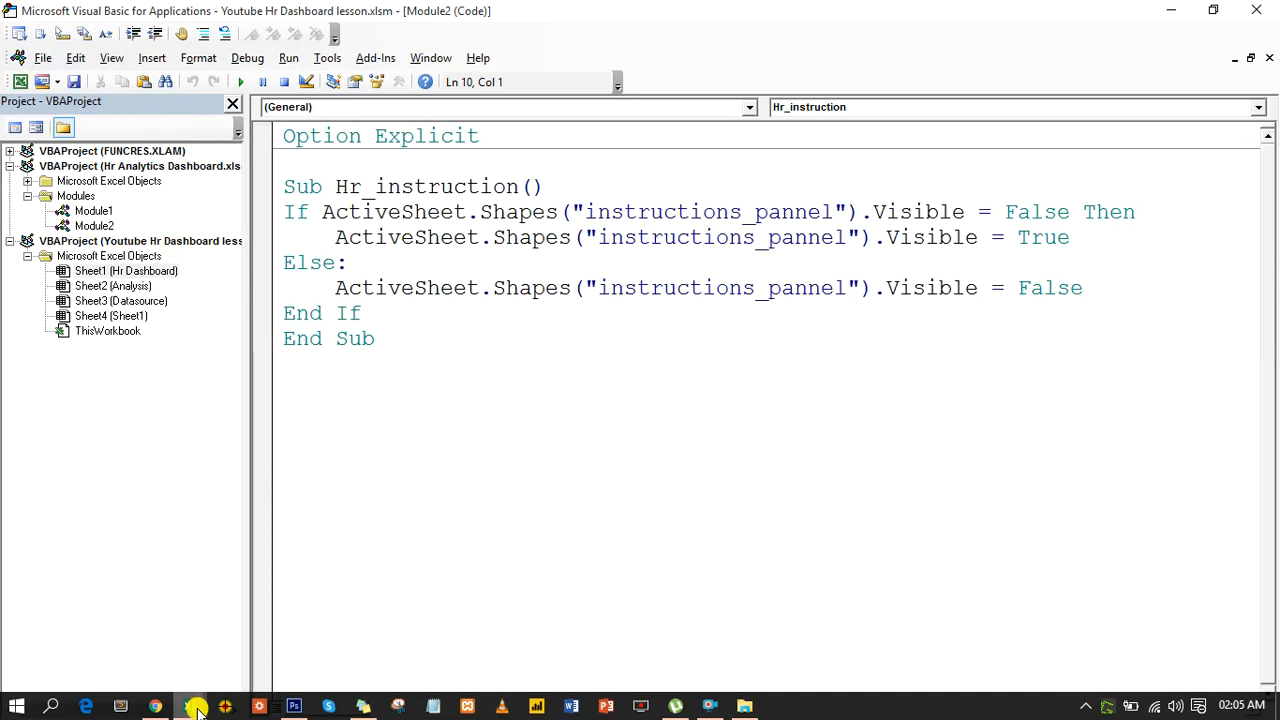
mouse_move(196, 708)
mouse_move(135, 615)
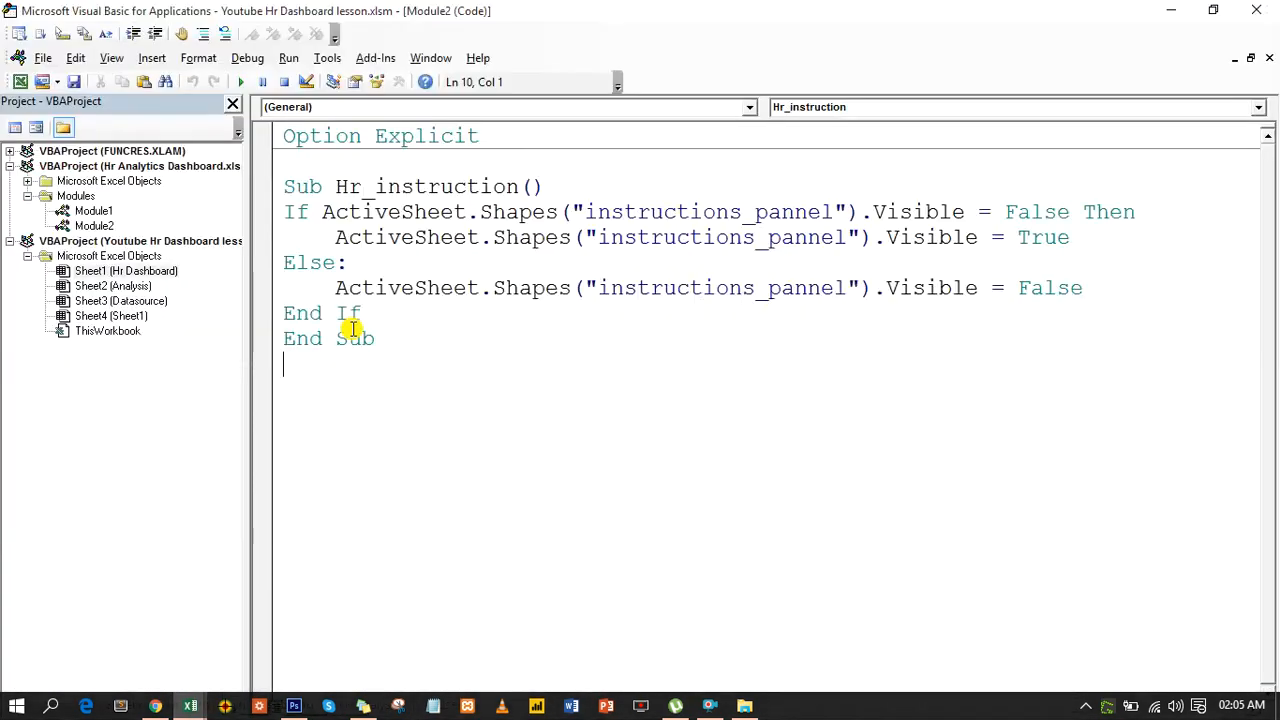
left_click(115, 332)
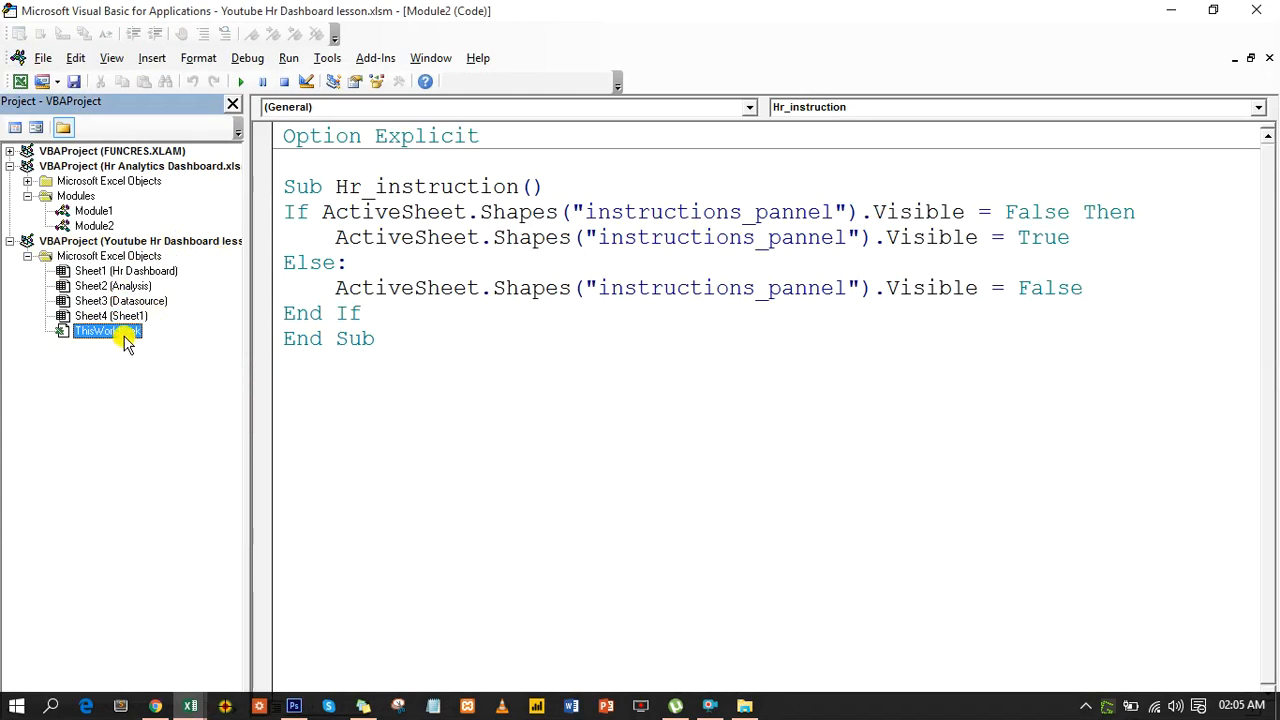
left_click(152, 58)
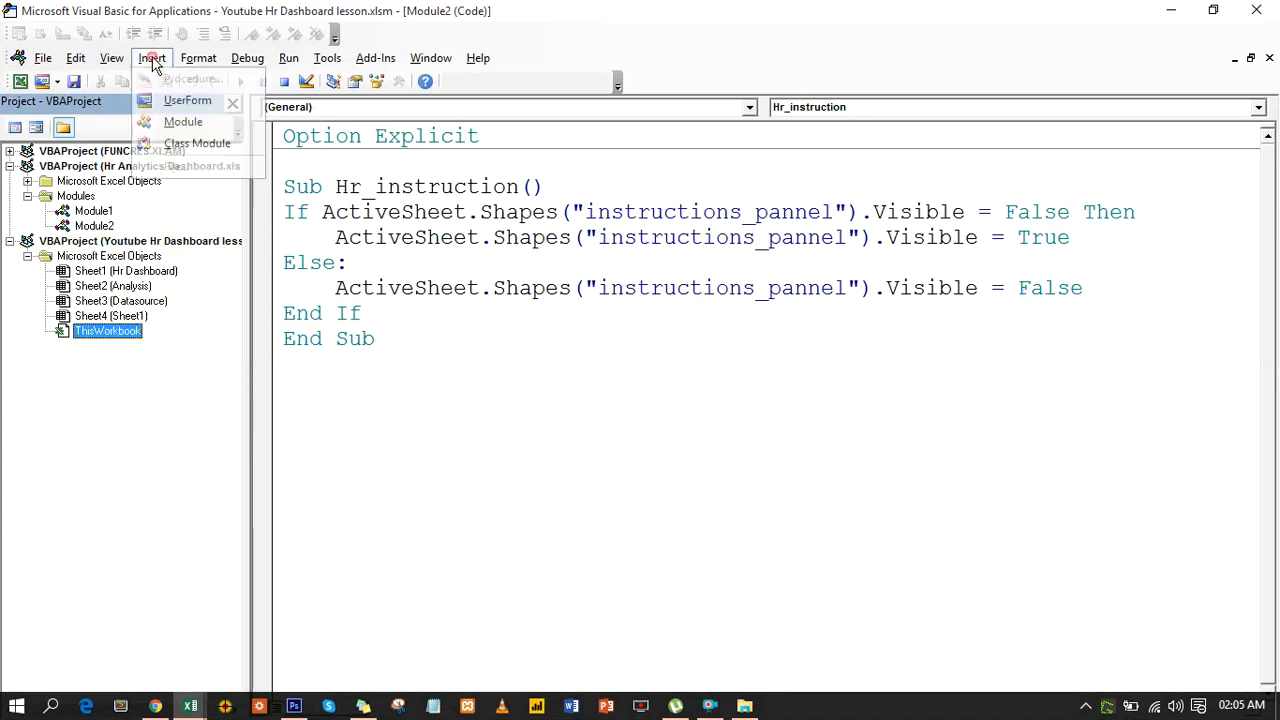
left_click(180, 121)
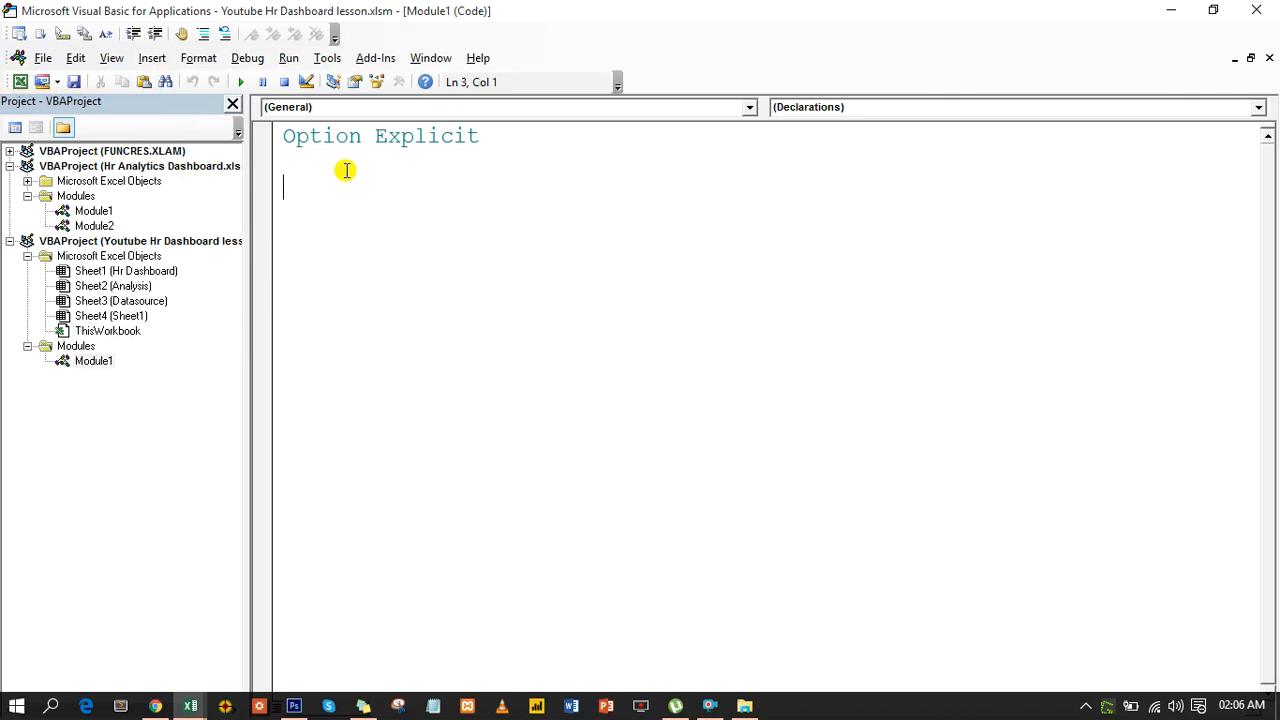
Step: Create an empty procedure named Hr_show_hide in the new module
type("su")
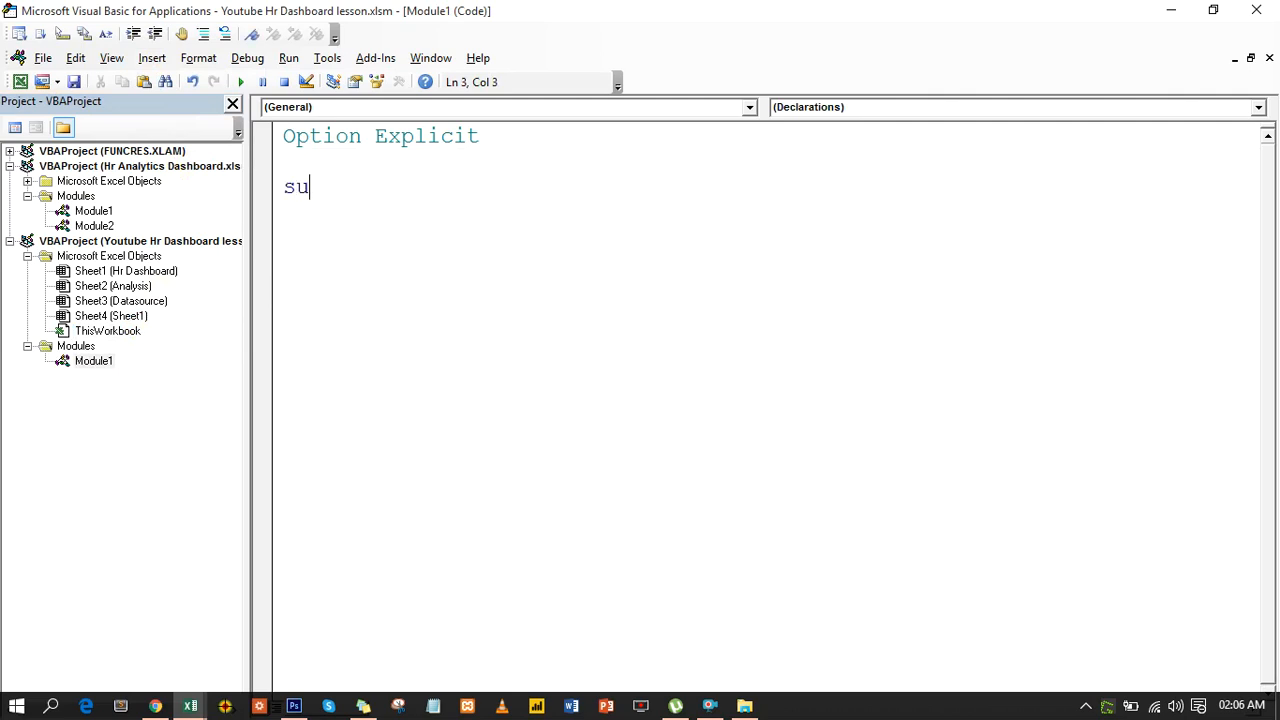
type("b Hr_show ")
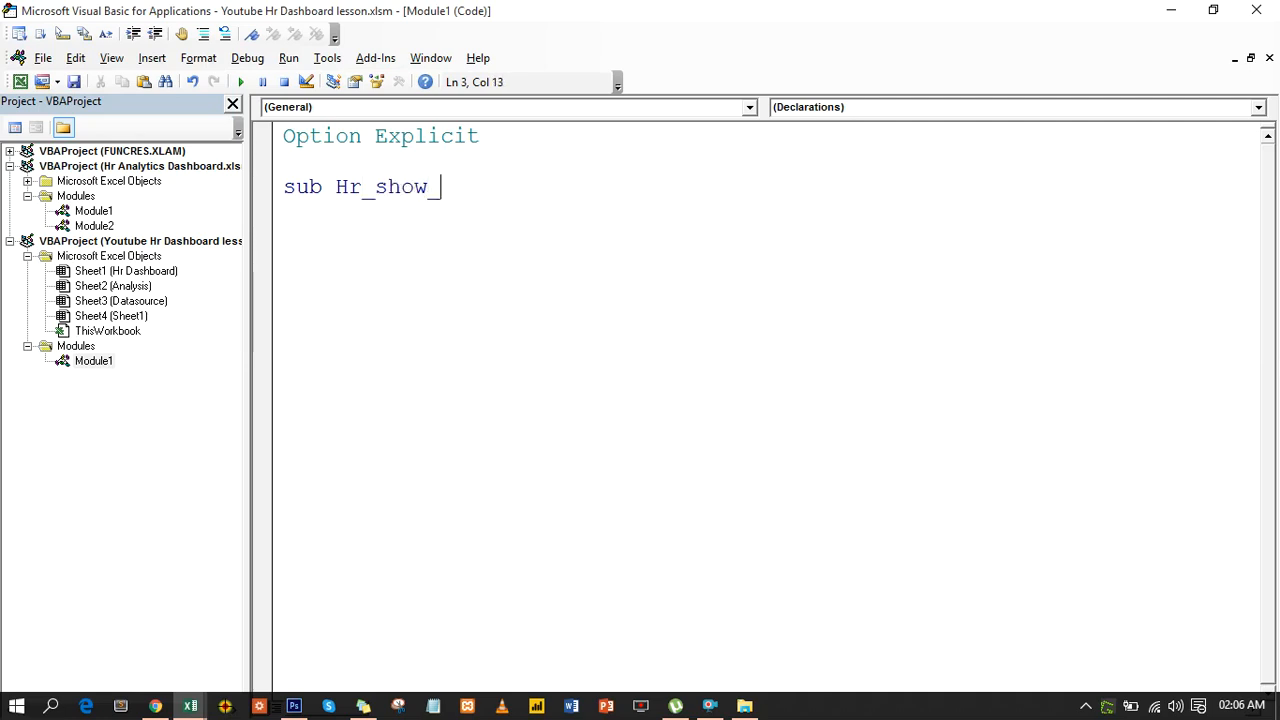
type("hide")
key("Return")
key("Return")
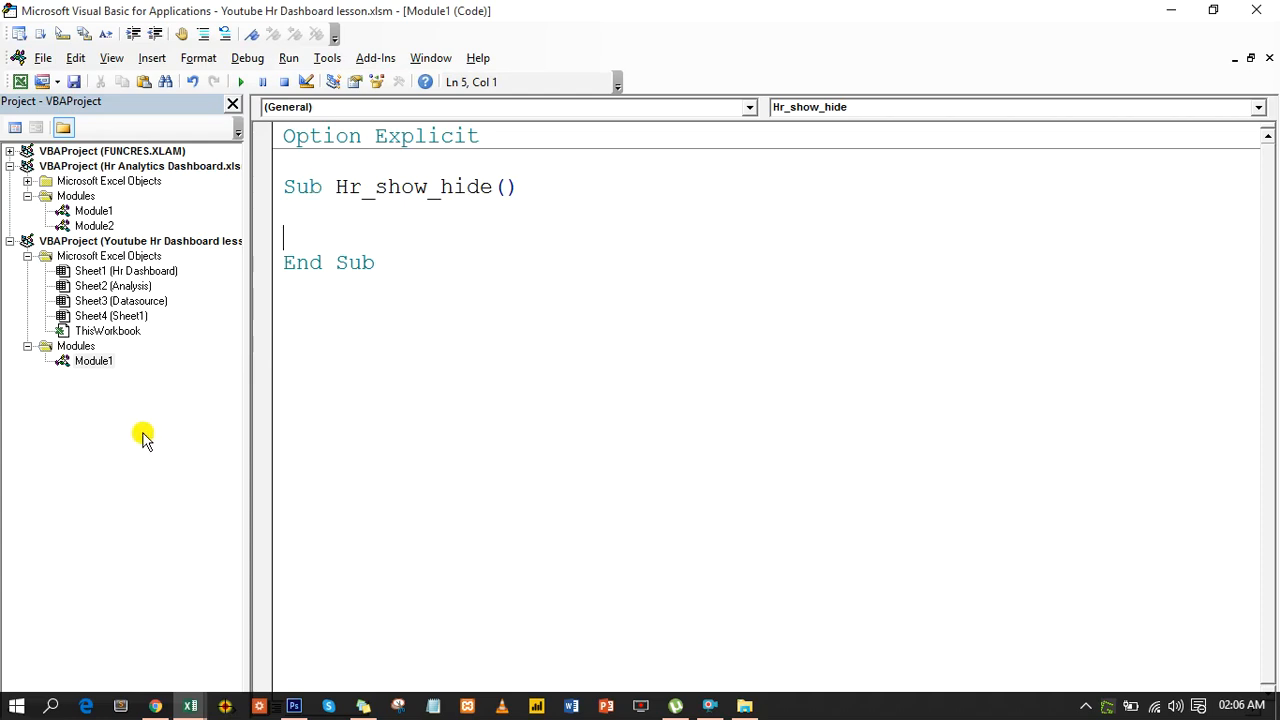
Step: Switch to the Youtube Hr Dashboard lesson workbook and test hiding and showing the filter_pannel group from the Selection Pane
mouse_move(198, 707)
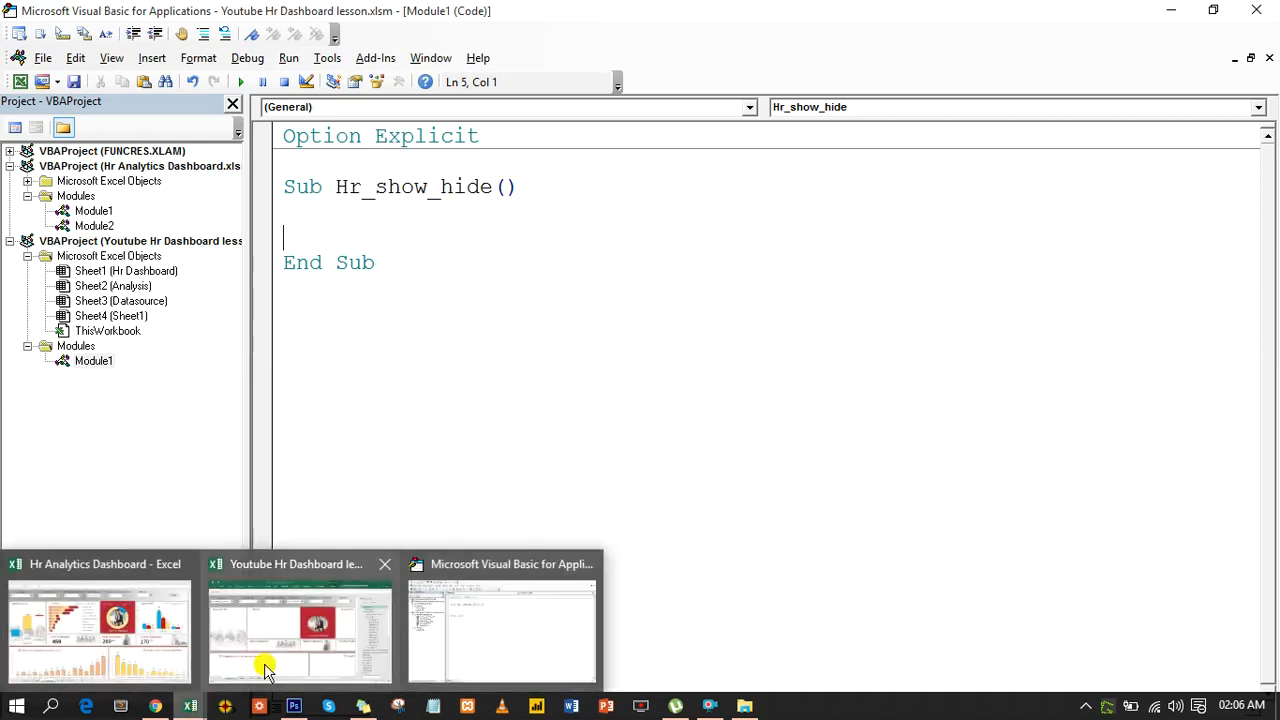
left_click(343, 617)
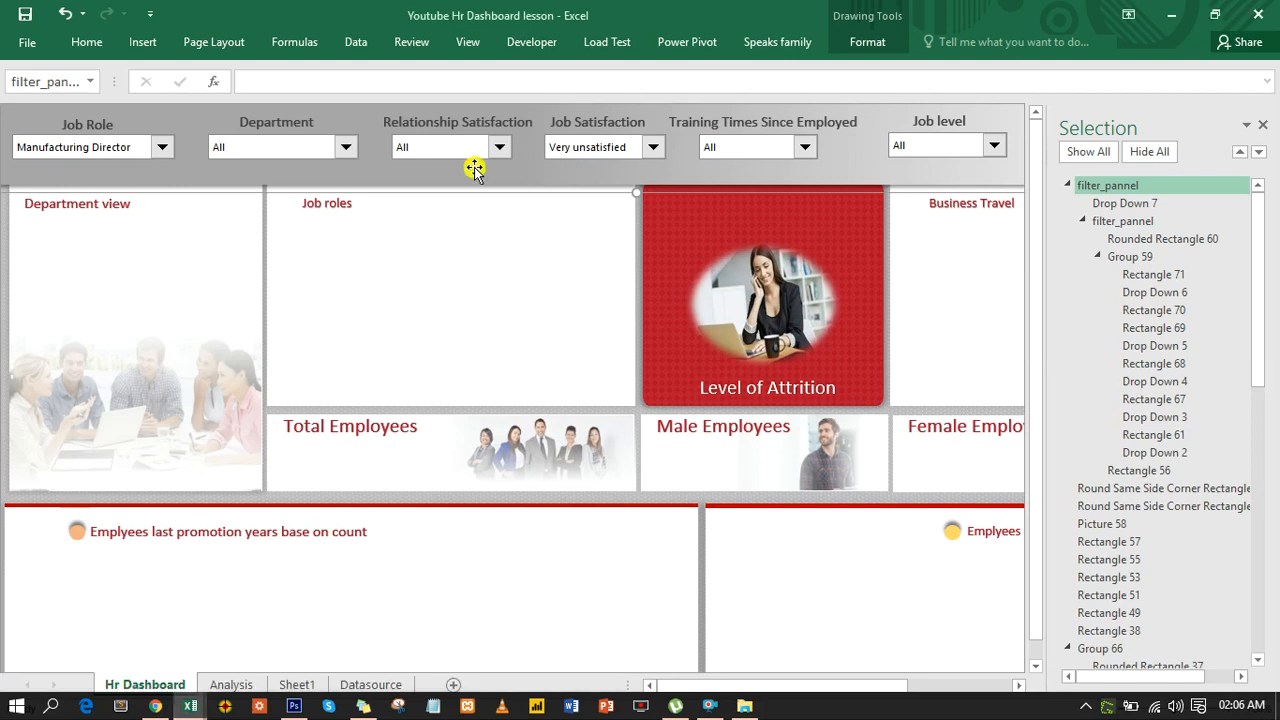
mouse_move(455, 181)
left_mouse_down()
mouse_move(446, 258)
mouse_move(461, 177)
left_mouse_up()
key("ctrl+z")
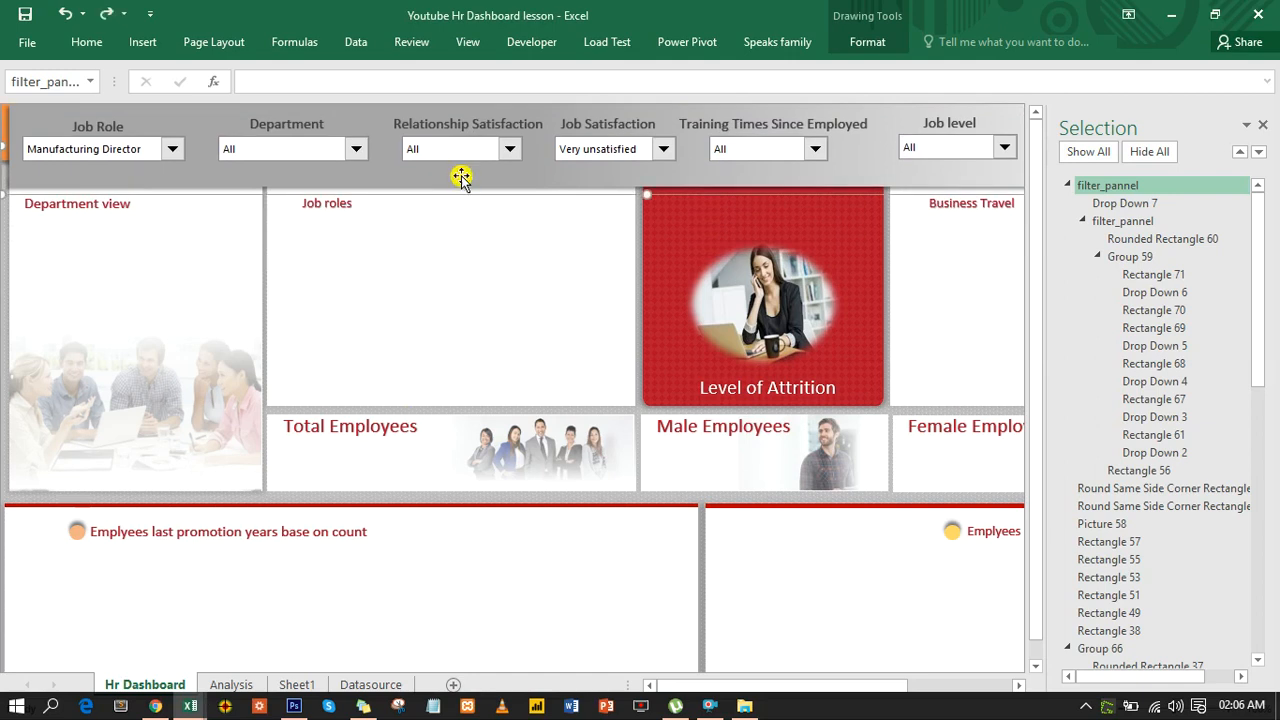
left_click(1070, 186)
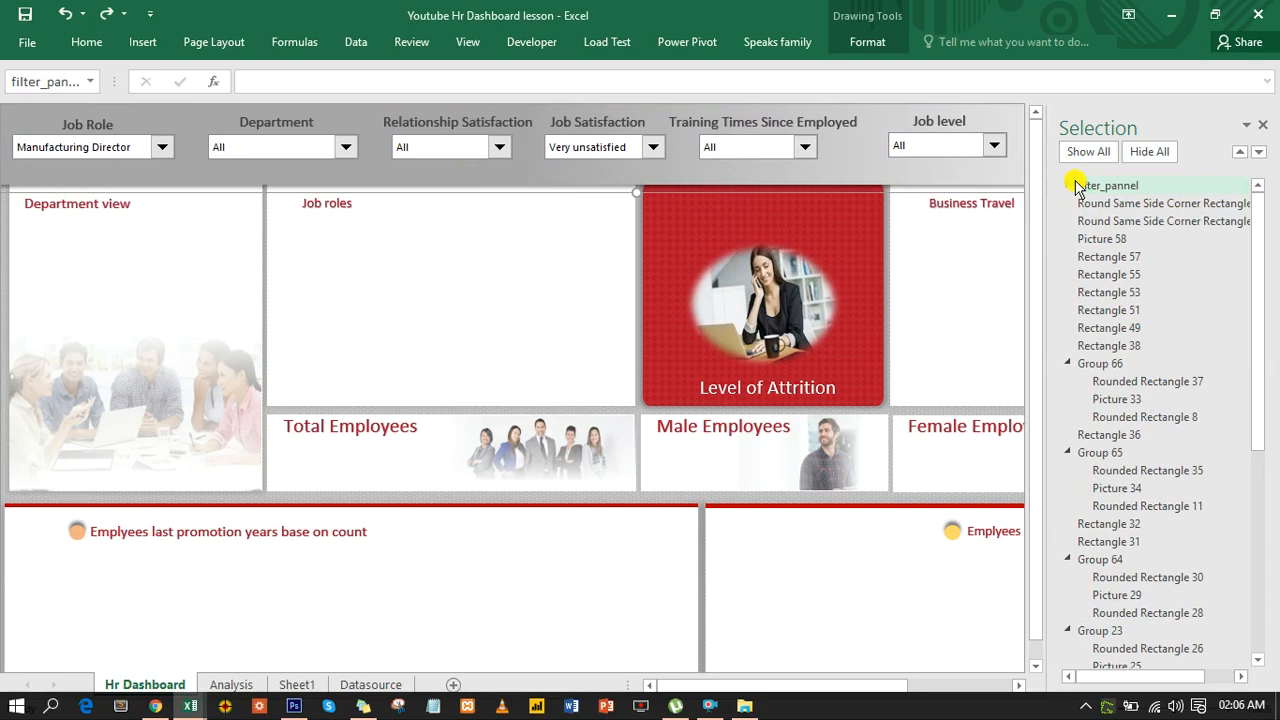
left_click_drag(1190, 677, 1230, 680)
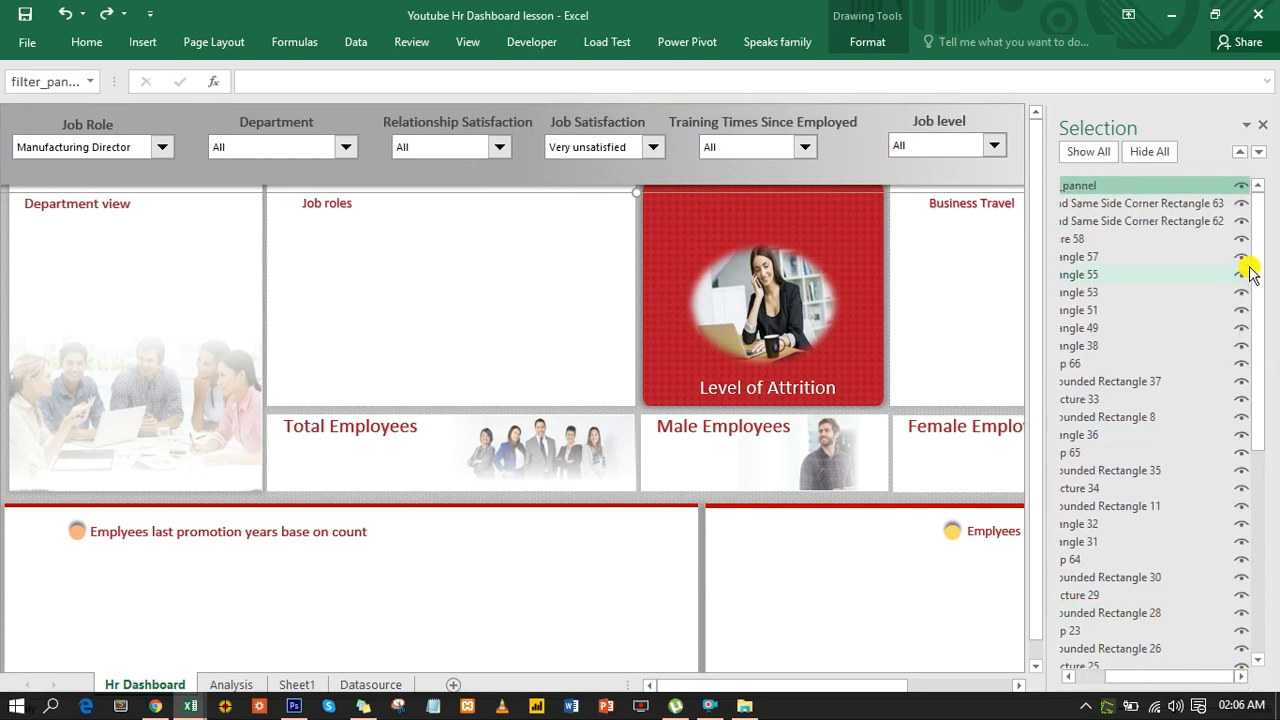
left_click(1242, 187)
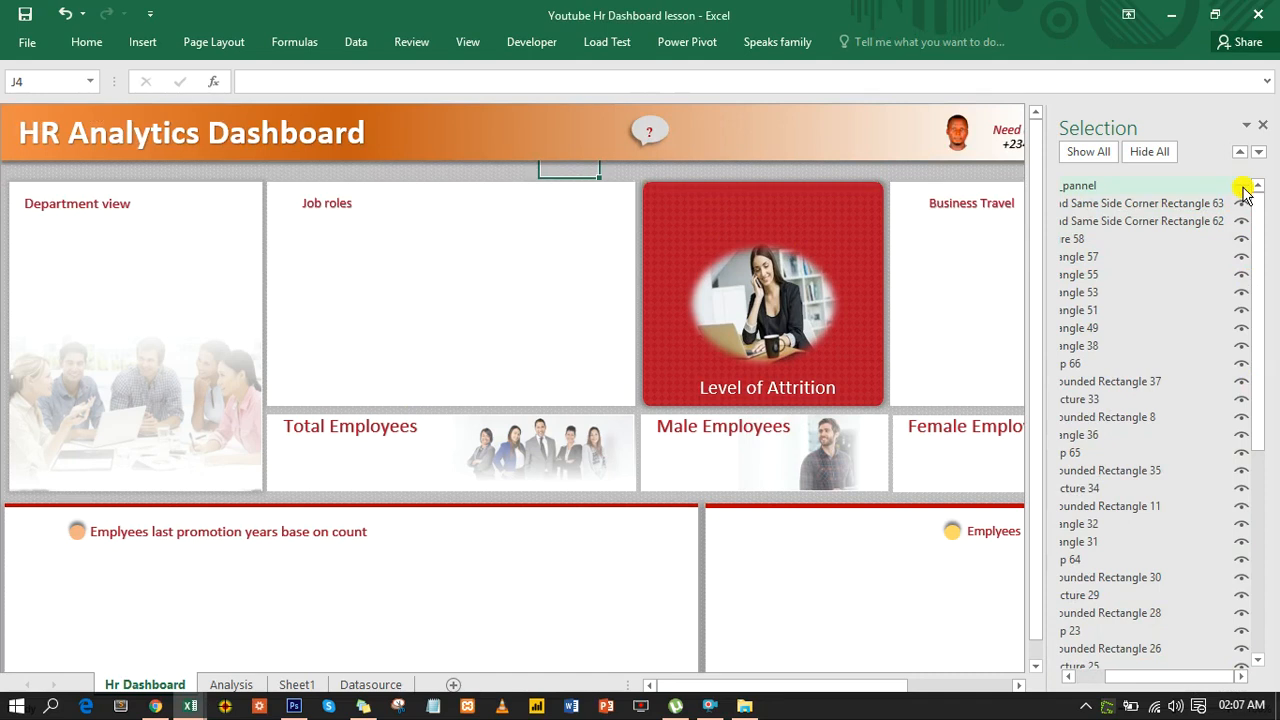
left_click(1242, 187)
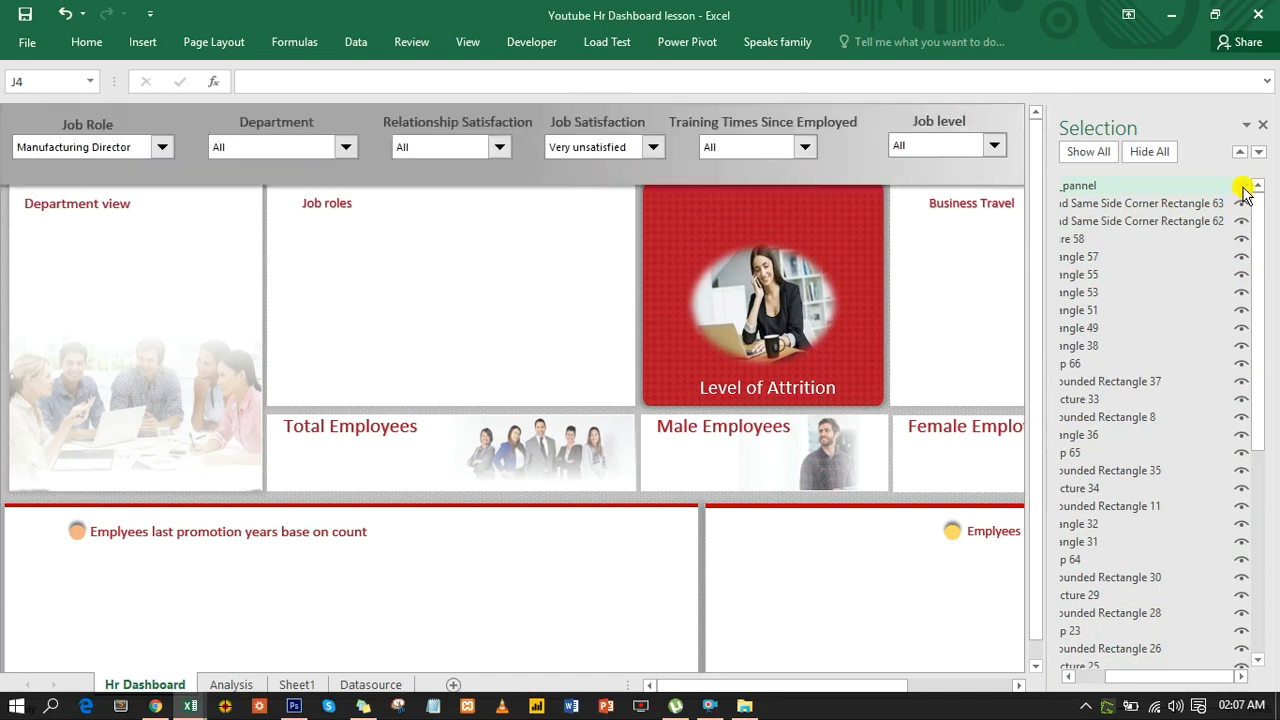
Step: Hide and reshow the filter_pannel group once more, and switch back to the Visual Basic editor
left_click(1242, 187)
left_click(1242, 187)
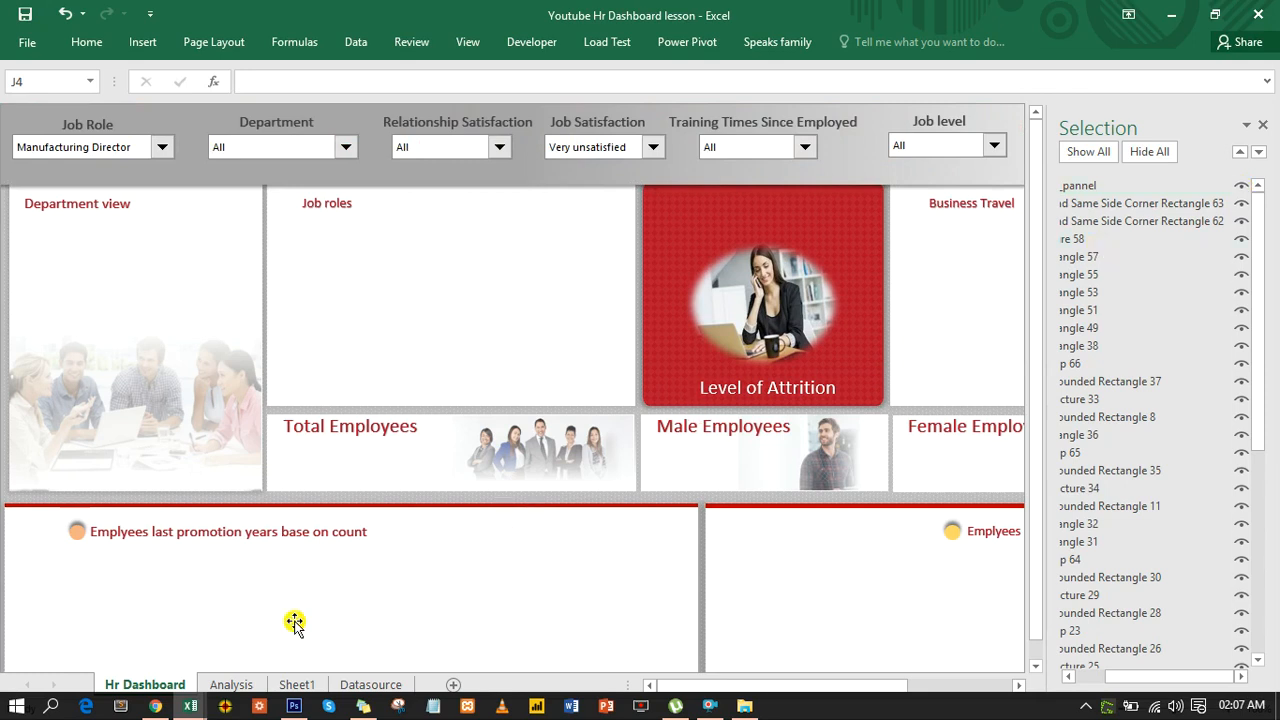
mouse_move(193, 706)
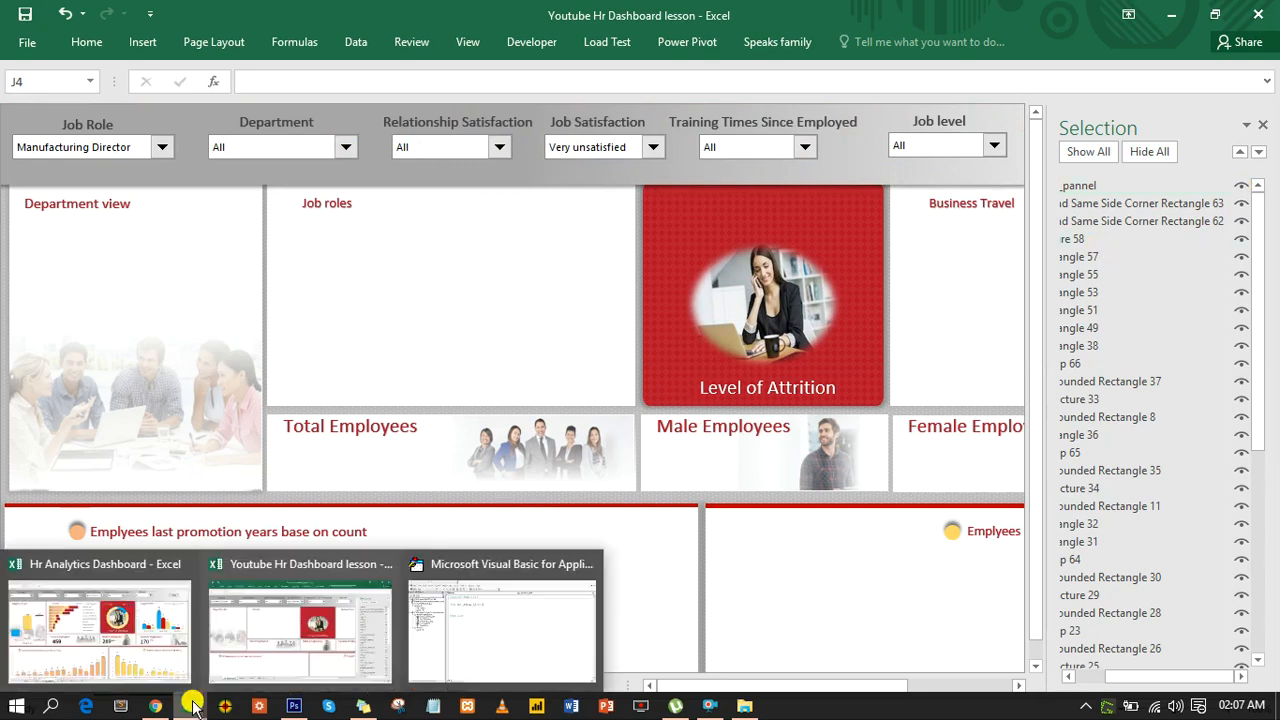
left_click(509, 633)
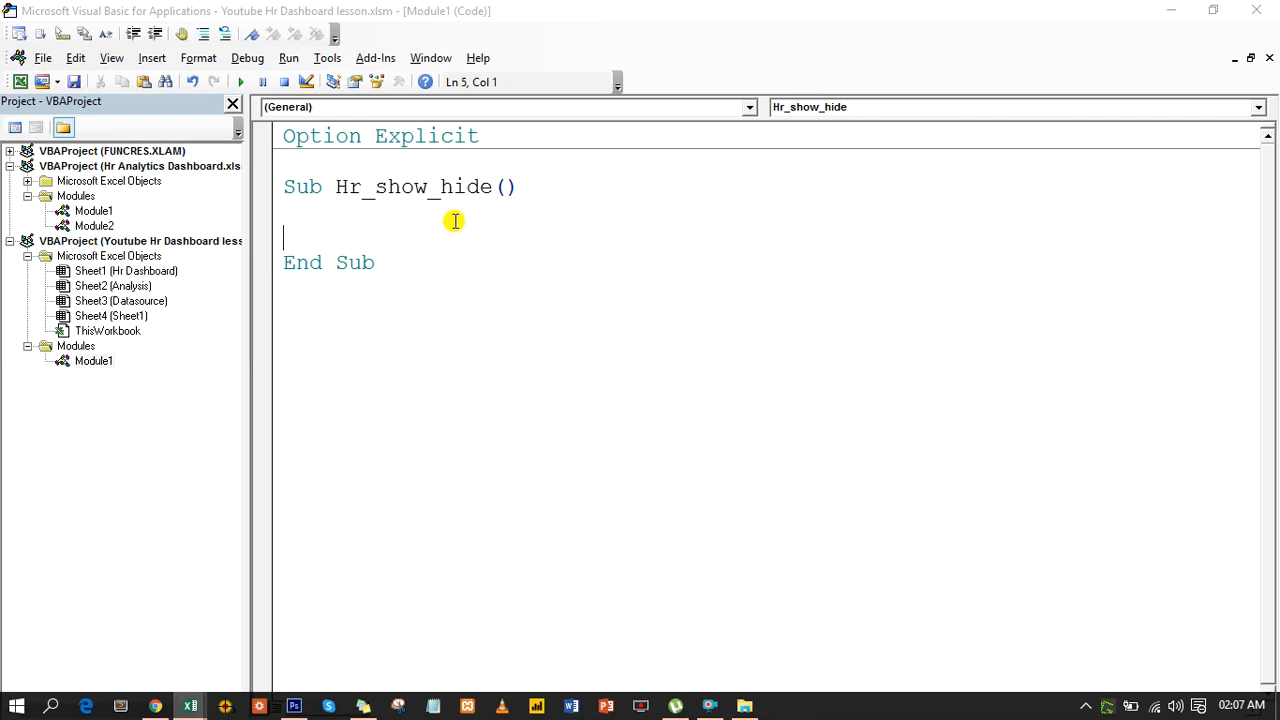
Step: Begin an If condition in Hr_show_hide that refers to activesheet.shapes("filter_pannel"
type("if a")
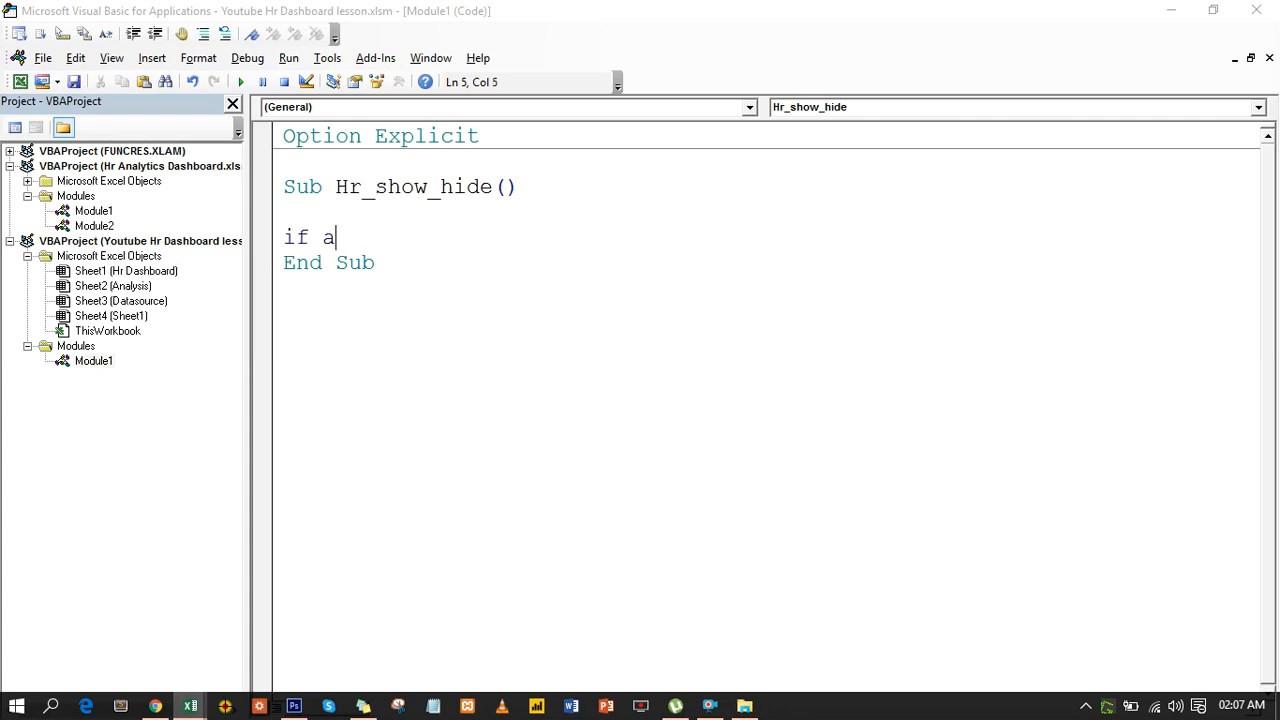
type("ctiveshee")
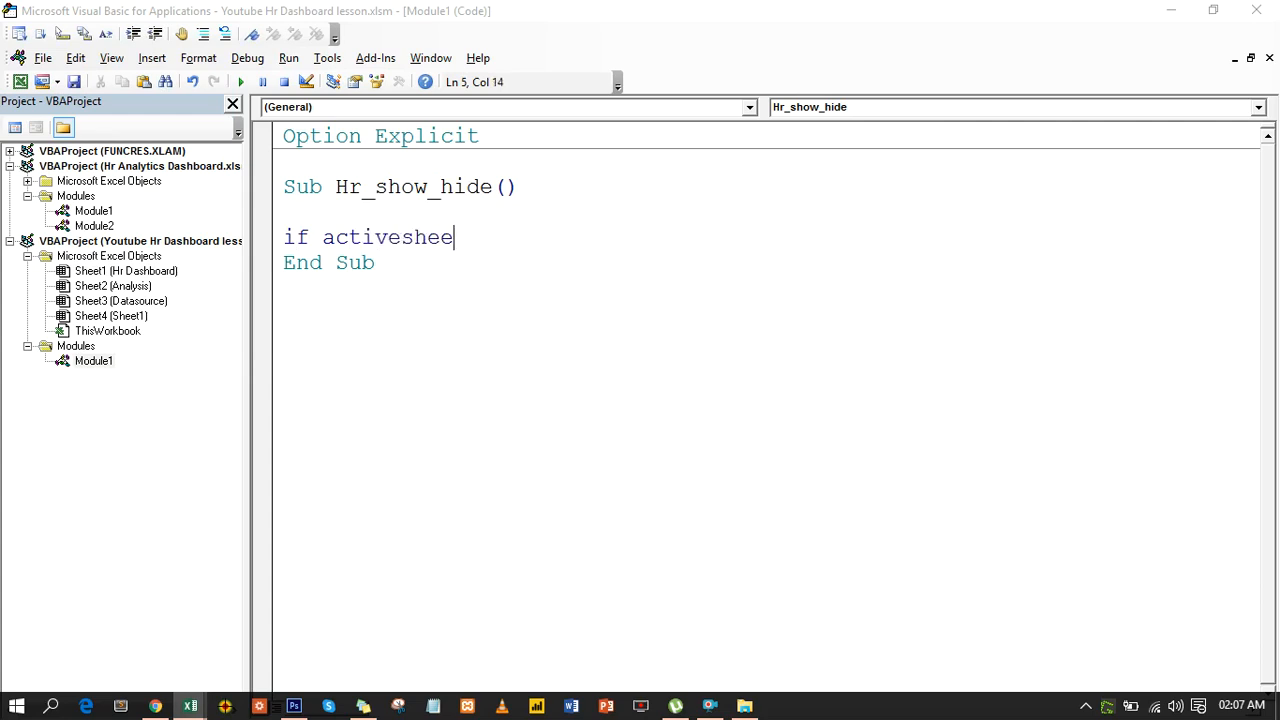
type("t.shapes")
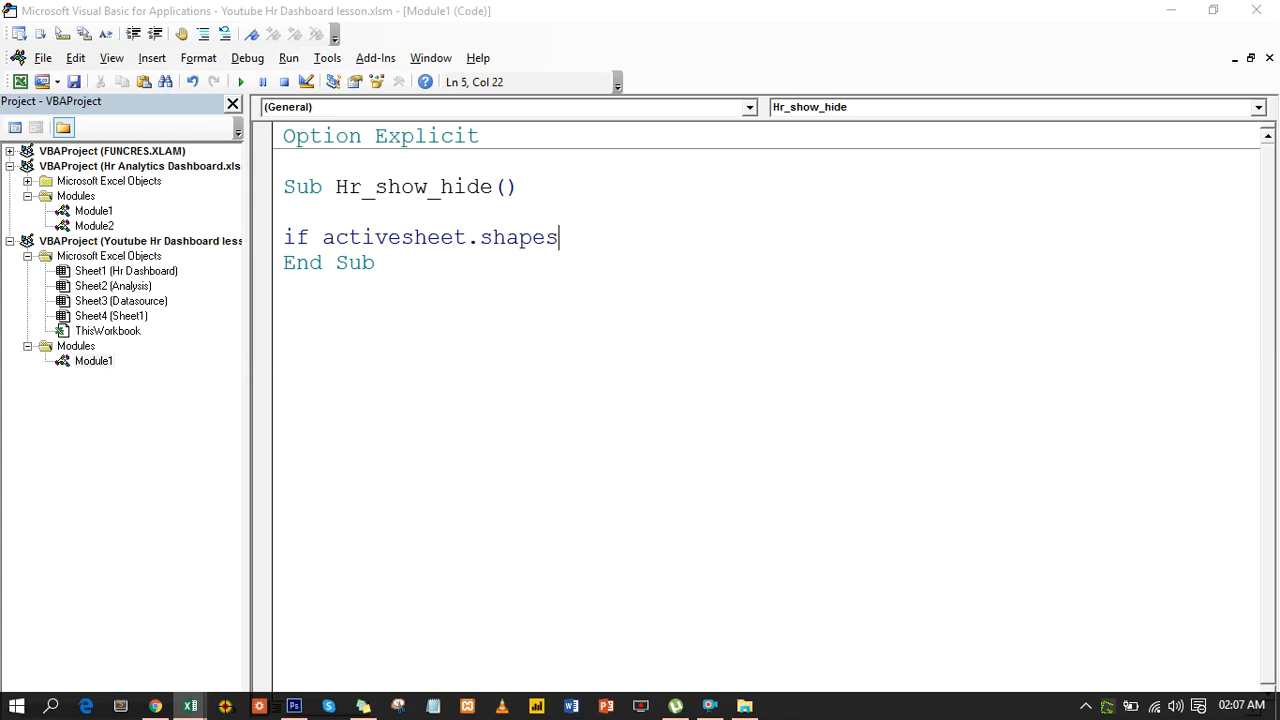
type("(\"filter_")
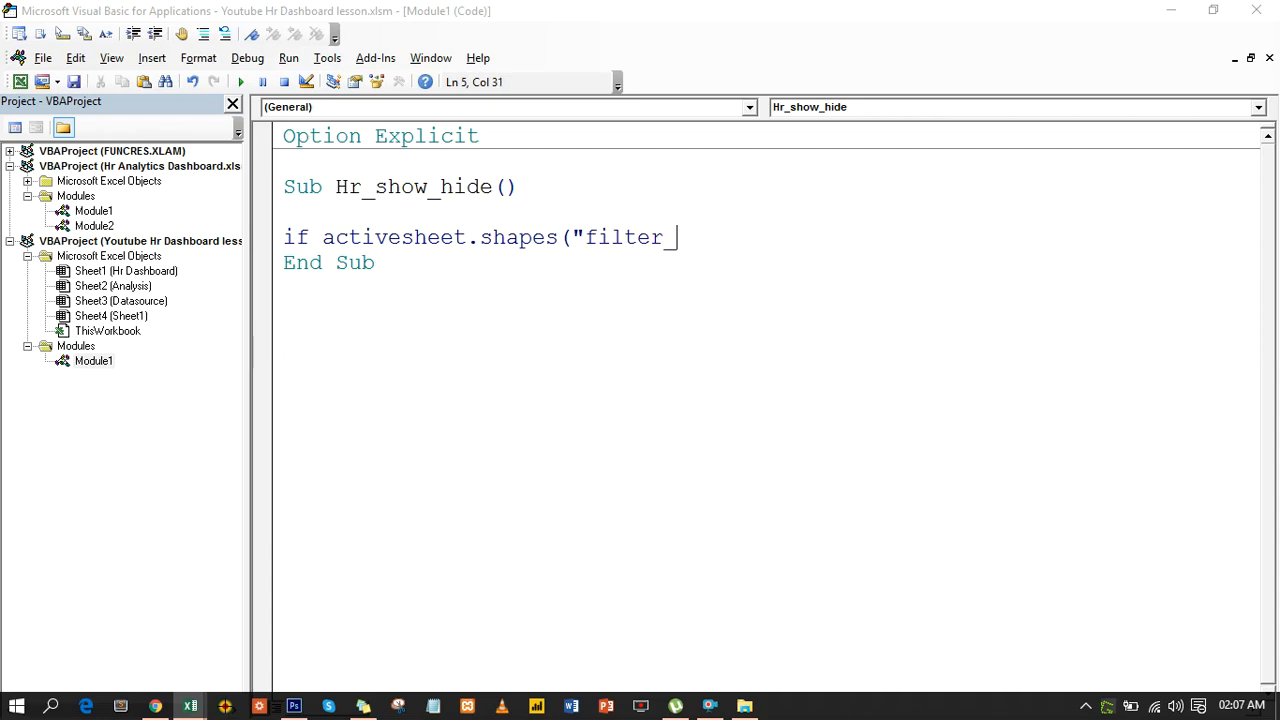
type("pannel\"")
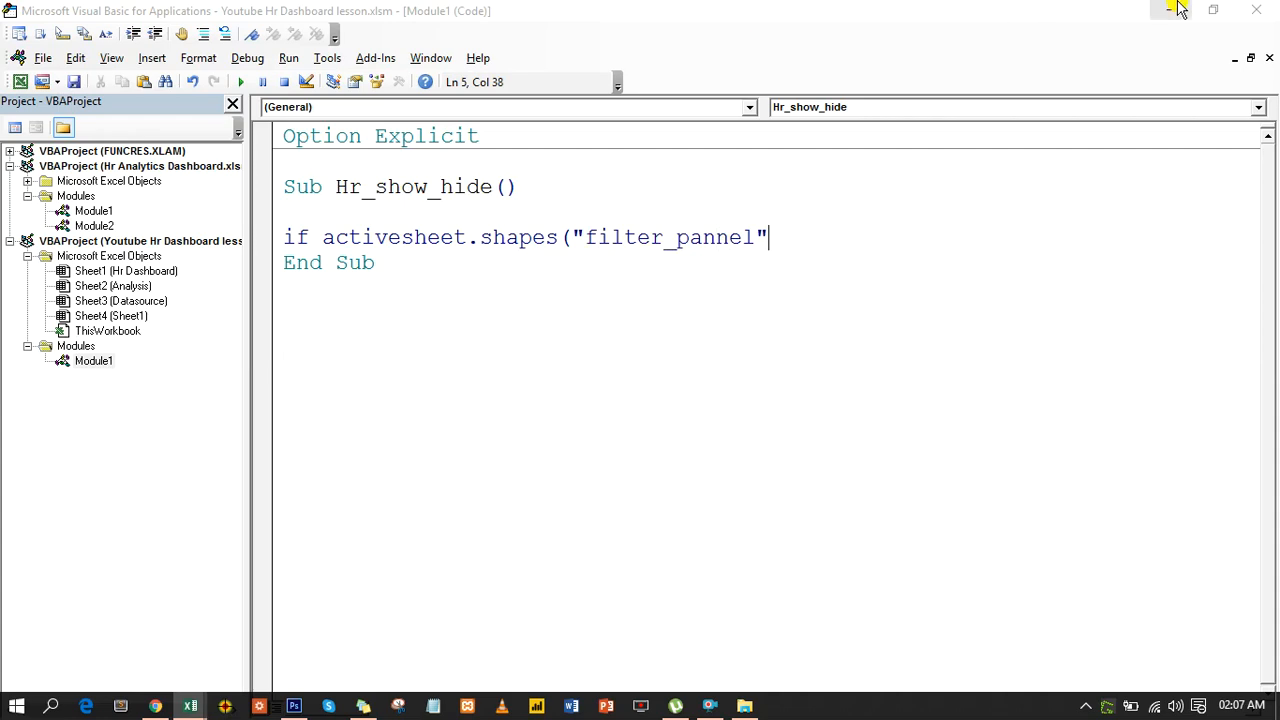
Step: Check the exact spelling of the filter panel group's name in the workbook's shape list and return to the code
left_click(1210, 10)
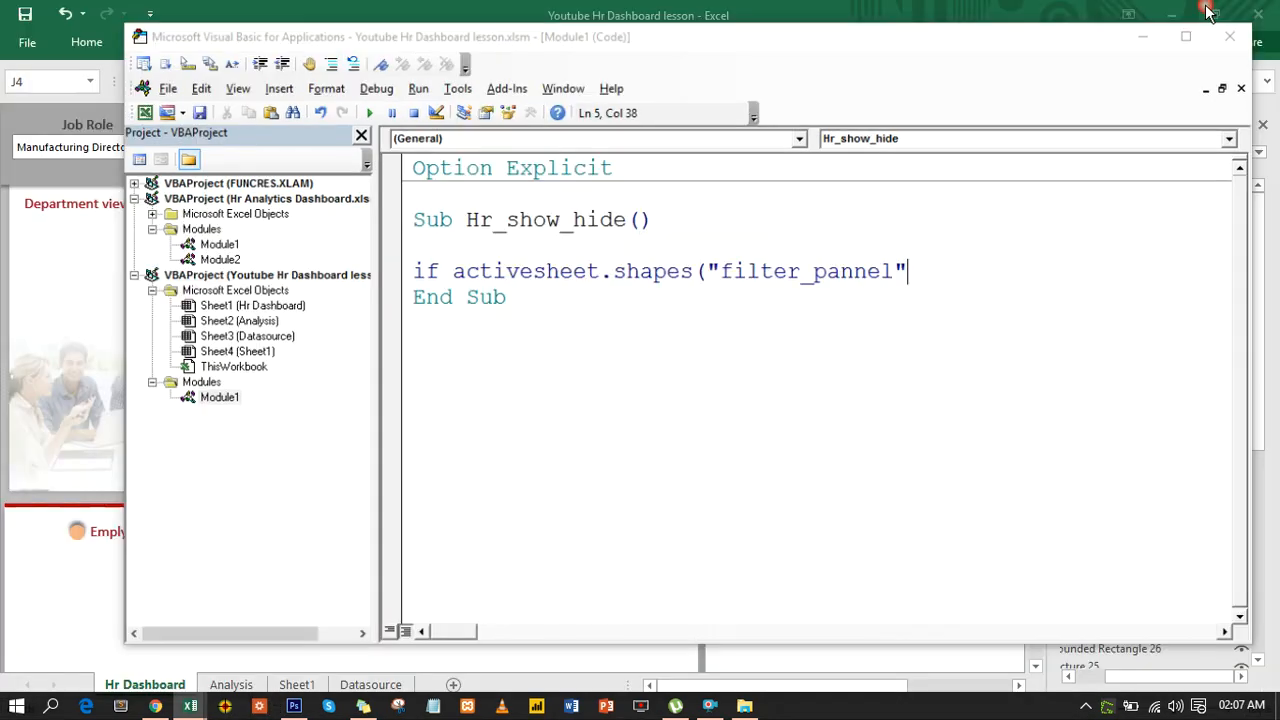
left_click_drag(1027, 45, 825, 30)
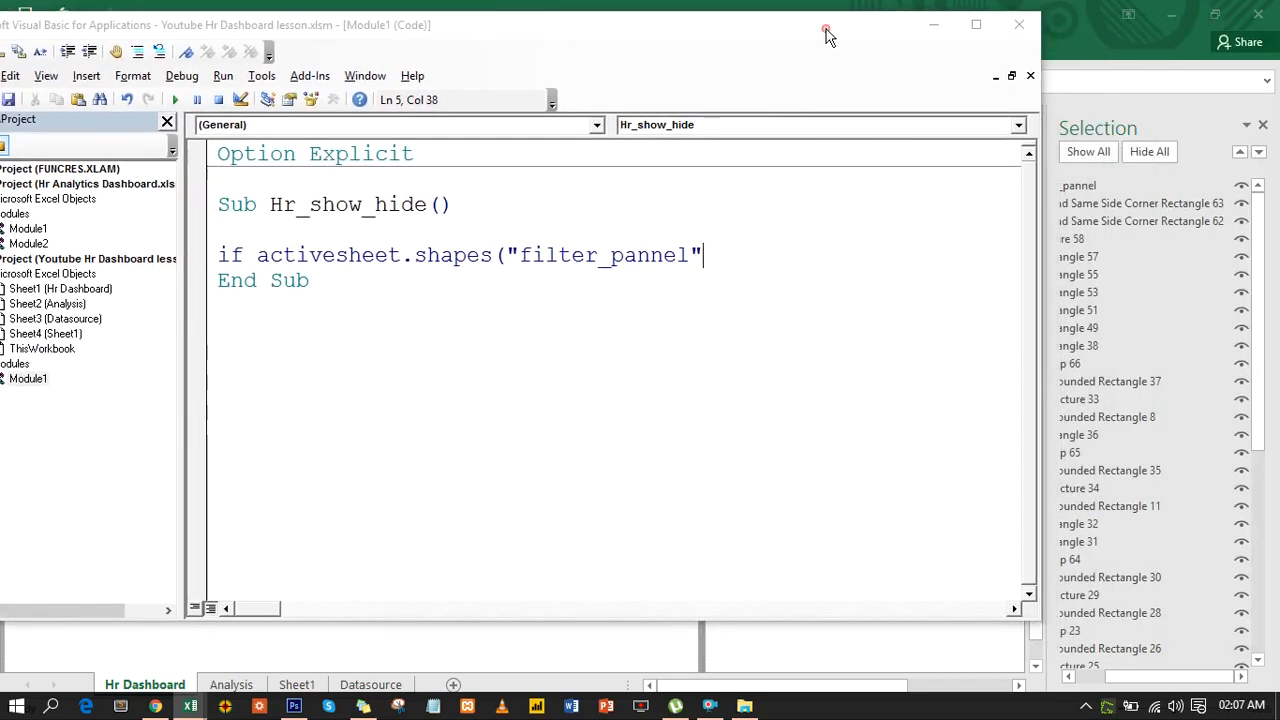
left_click_drag(1158, 683, 1112, 683)
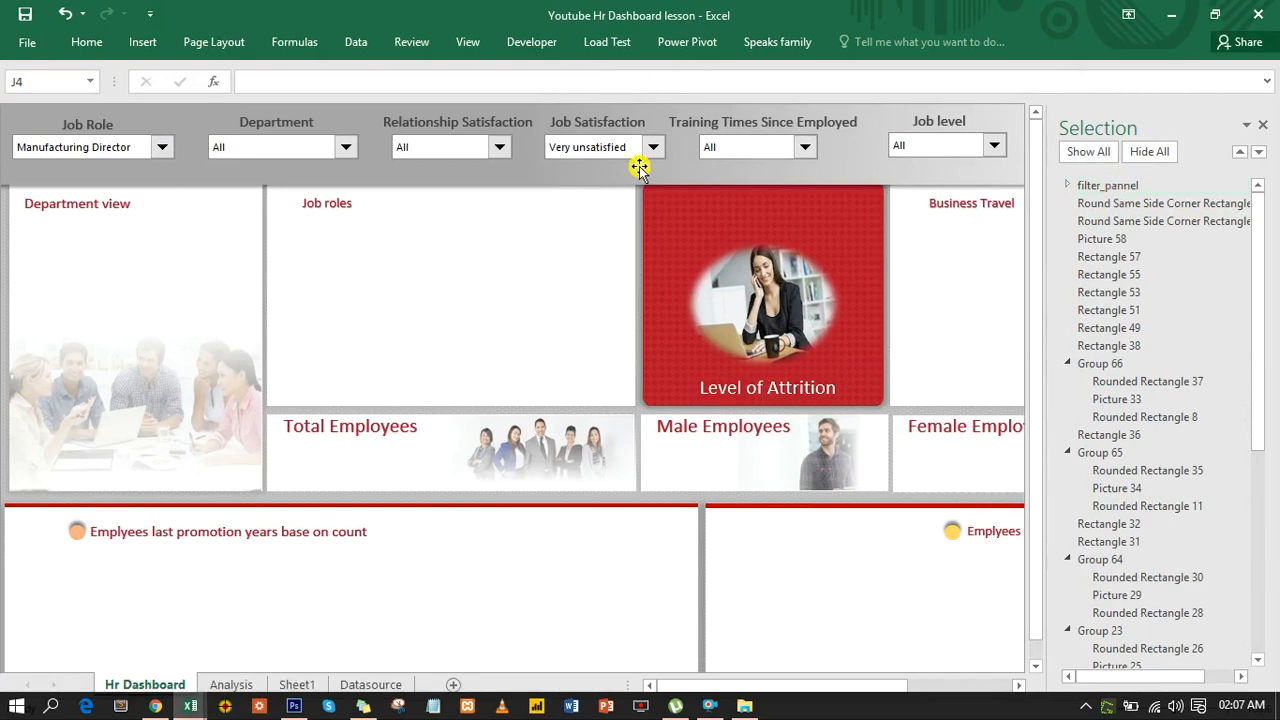
mouse_move(190, 706)
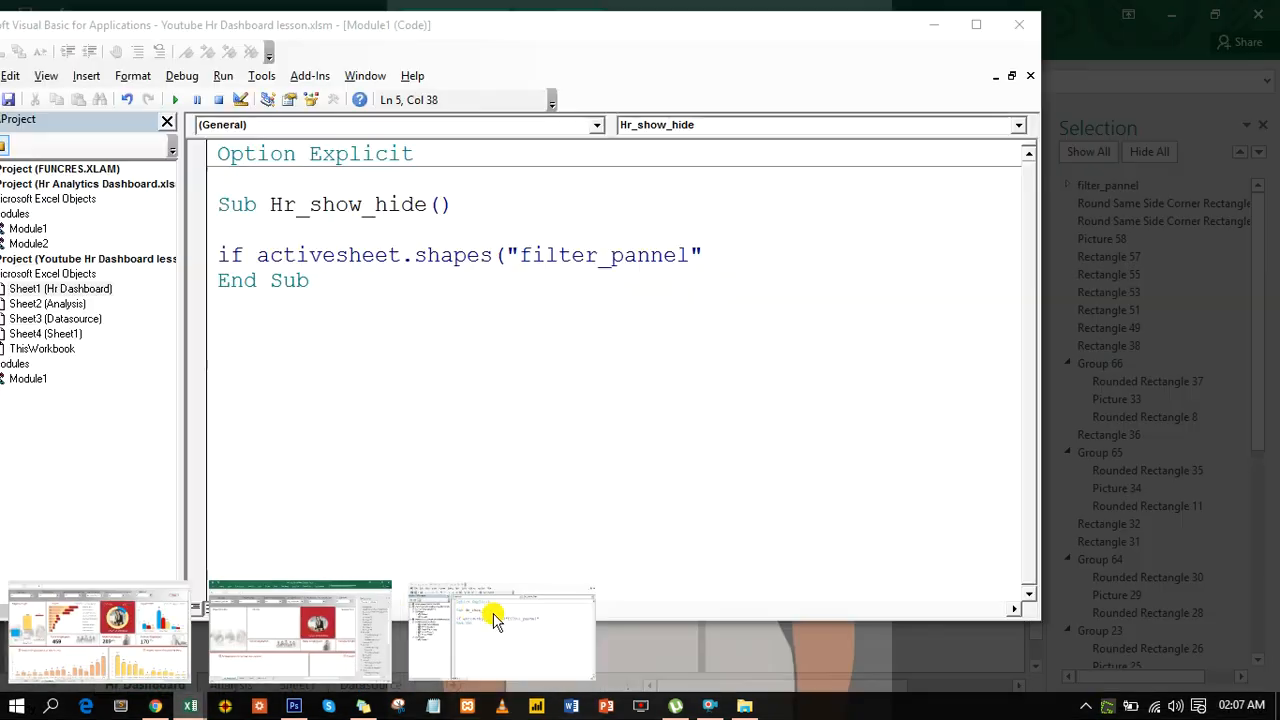
left_click(495, 617)
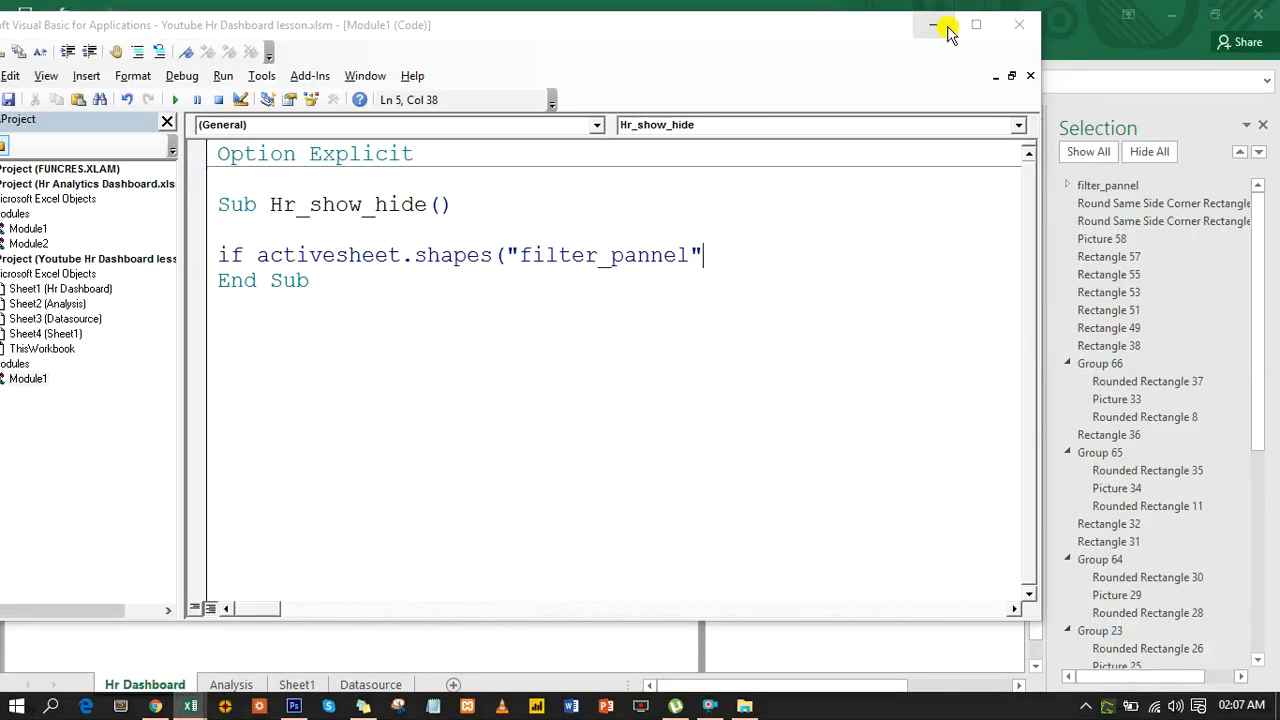
left_click(990, 22)
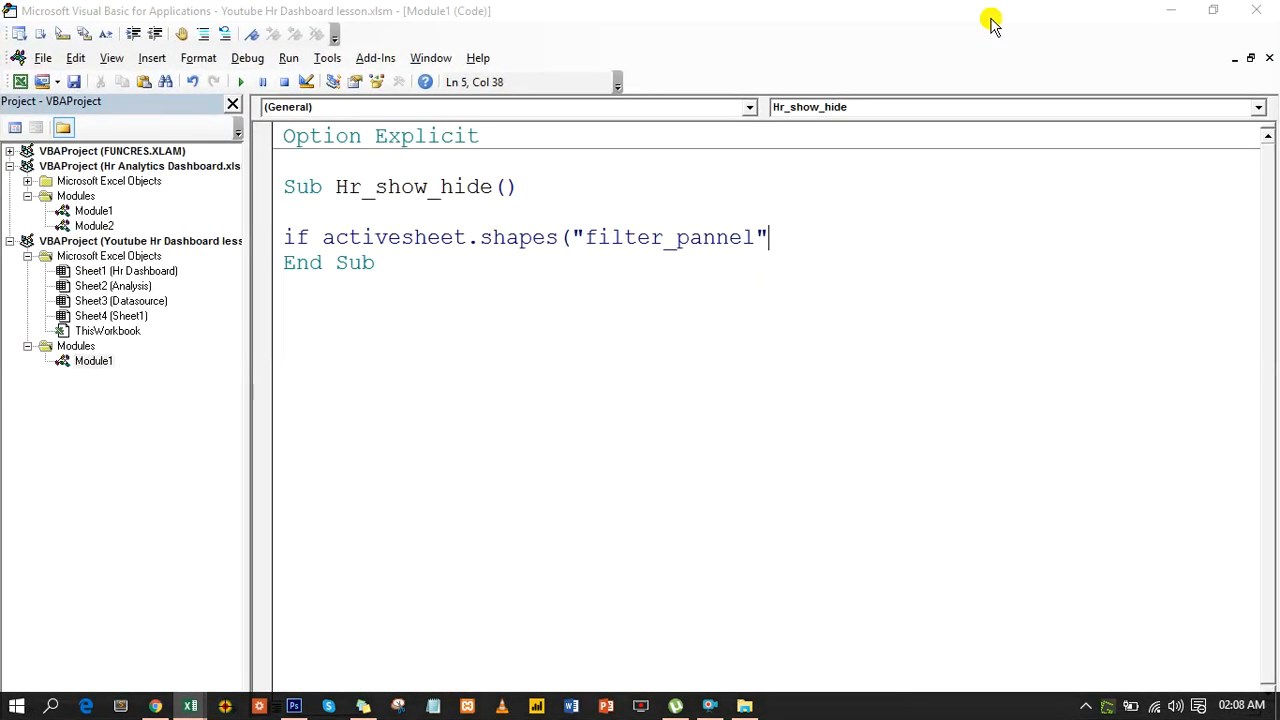
Step: Close the shape reference and complete the If line with .visible.false then
type(")")
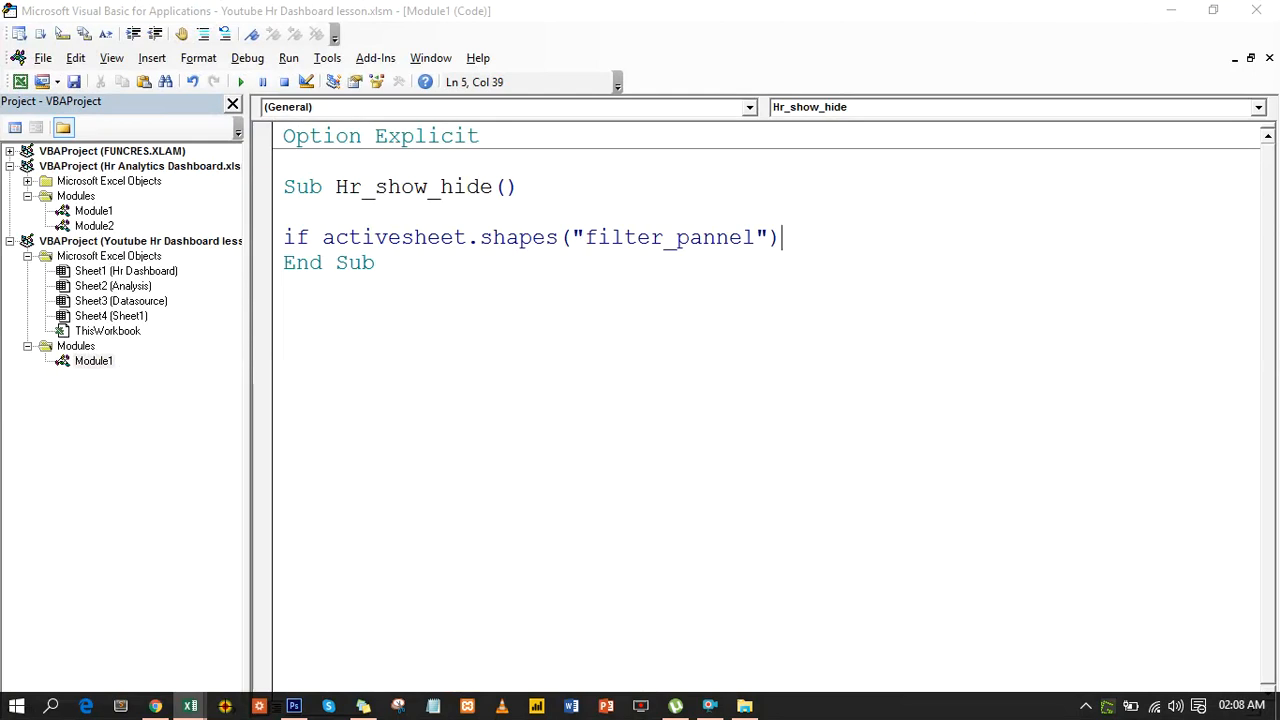
type(".visibile")
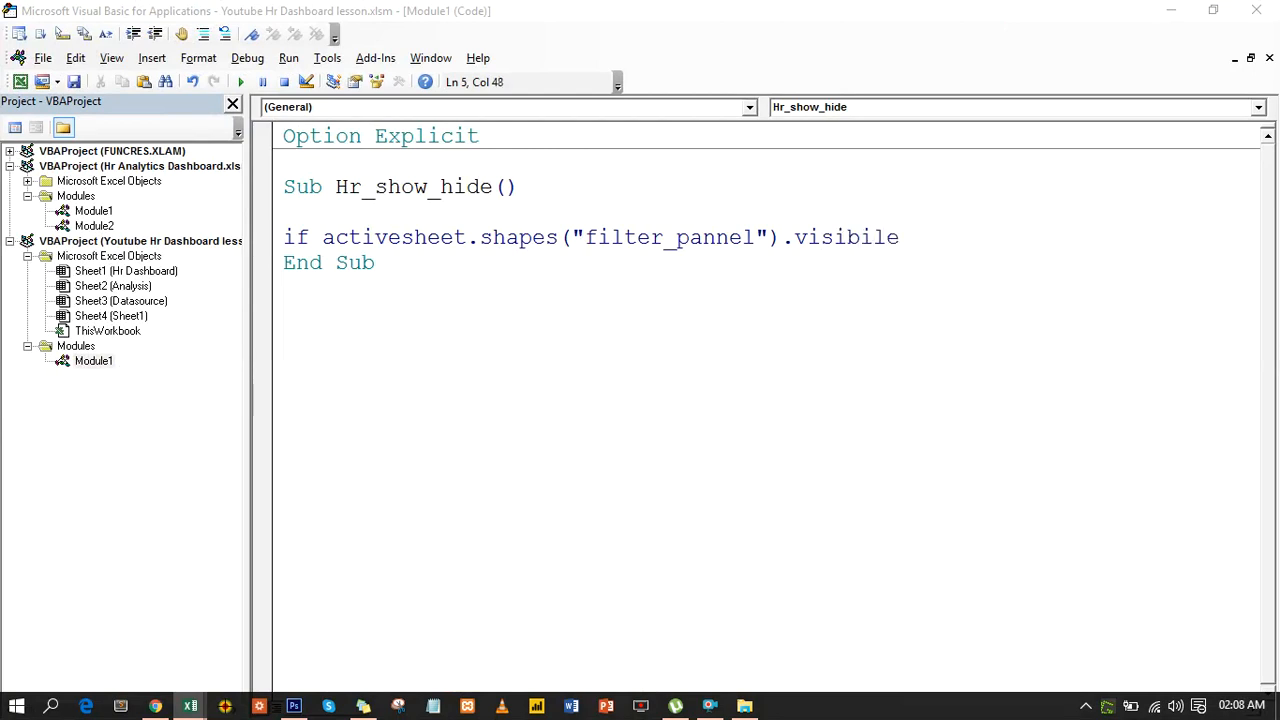
key("BackSpace")
key("BackSpace")
key("BackSpace")
type("le.fas")
key("BackSpace")
type("lse then")
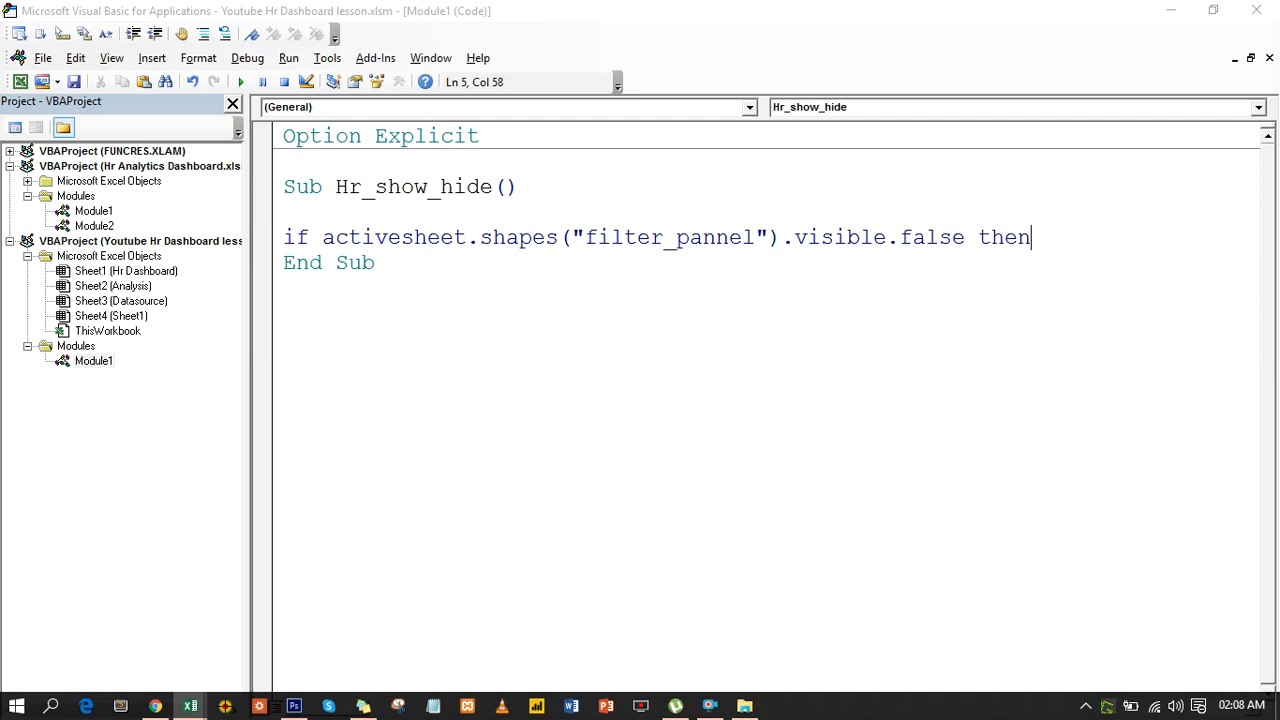
key("Return")
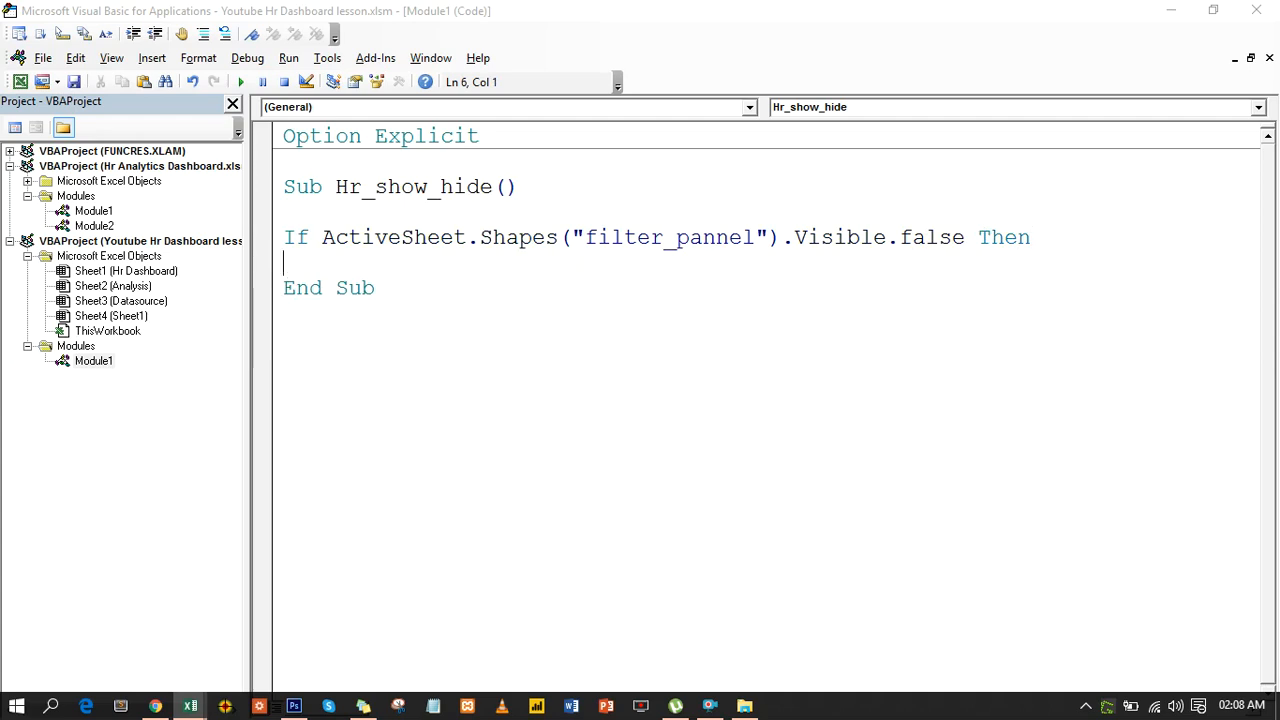
Step: Add the line activesheet.shapes("filter_pannel").visible=true beneath the If condition
type("activesheet.")
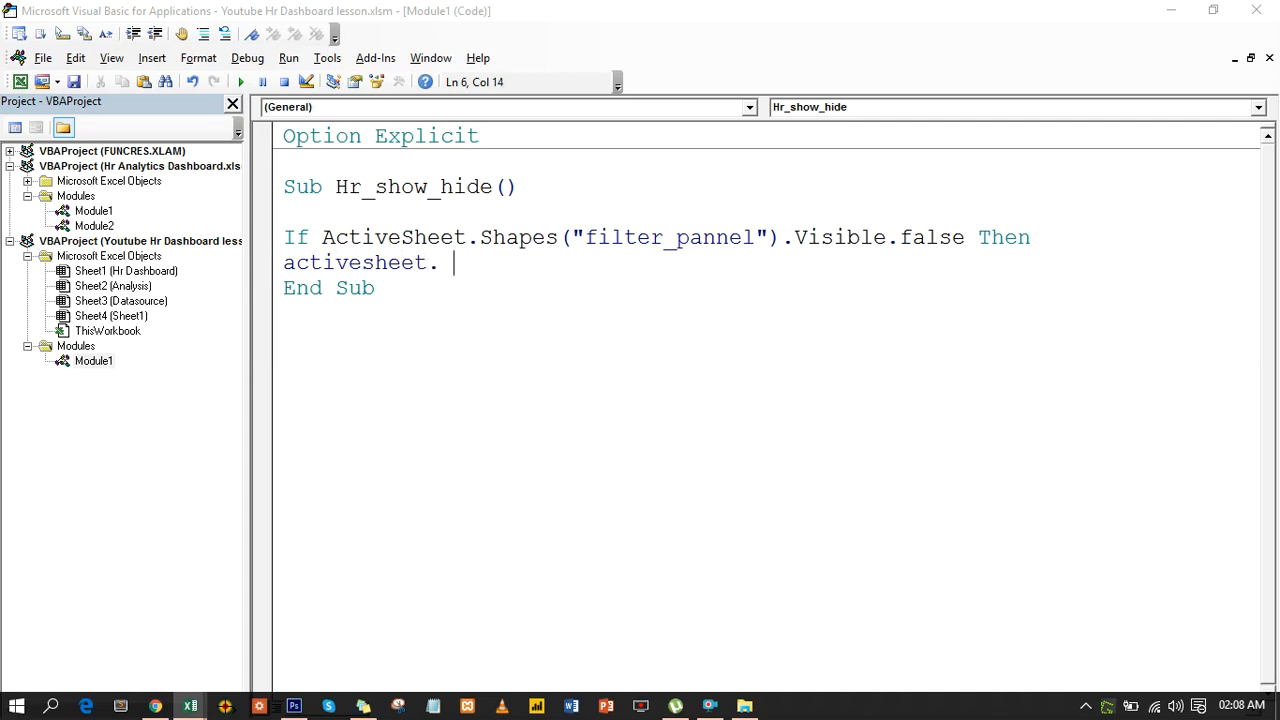
key("BackSpace")
type("shapes(")
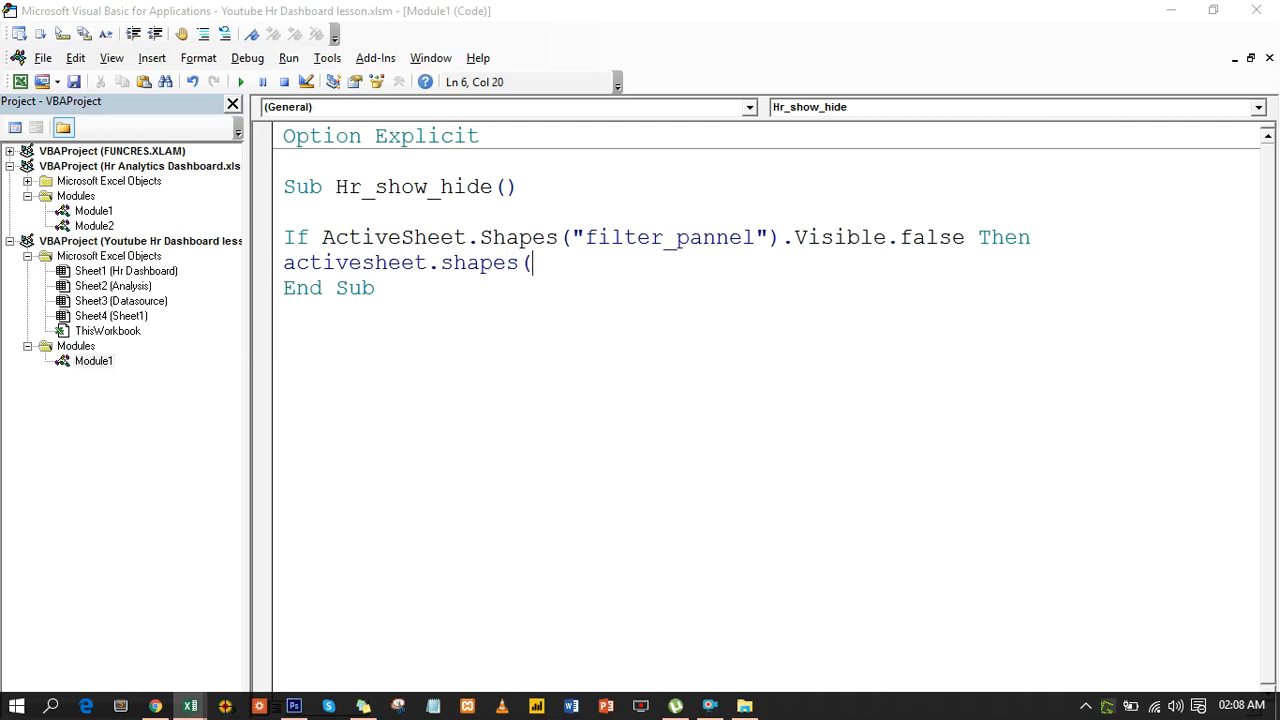
type("\"filter_pannel\")")
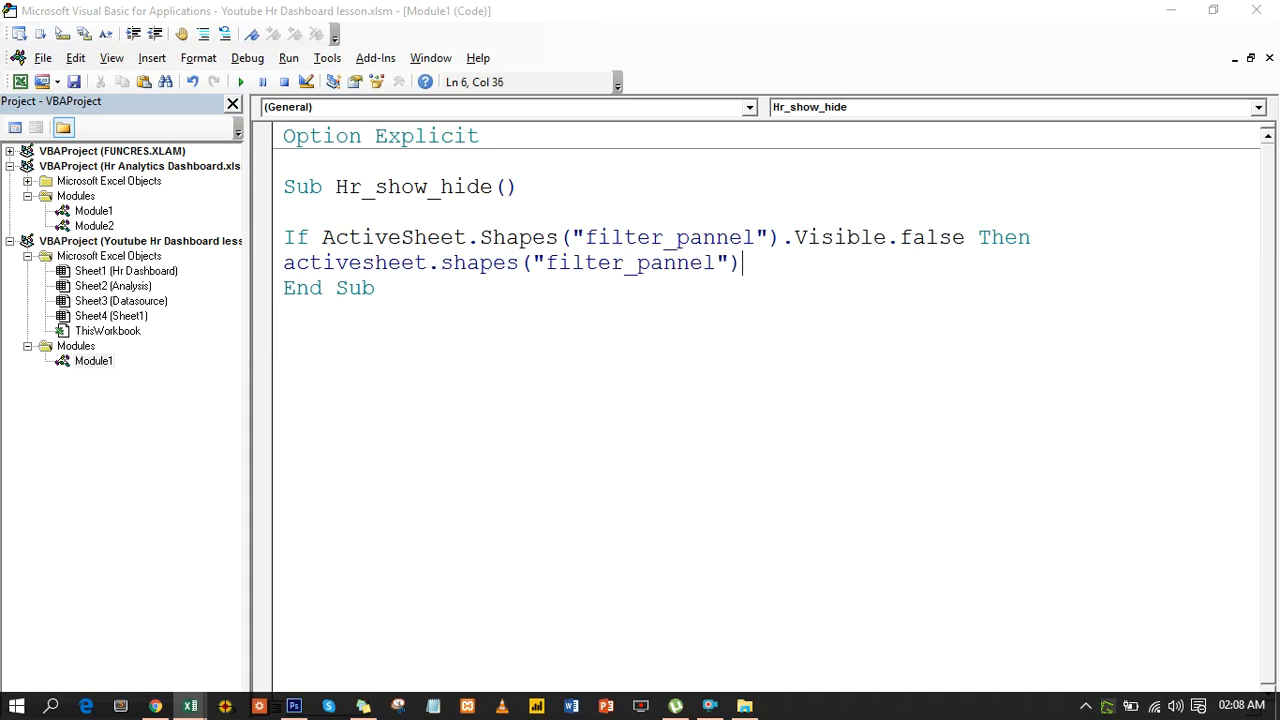
type(".visible")
key("BackSpace")
type("=true")
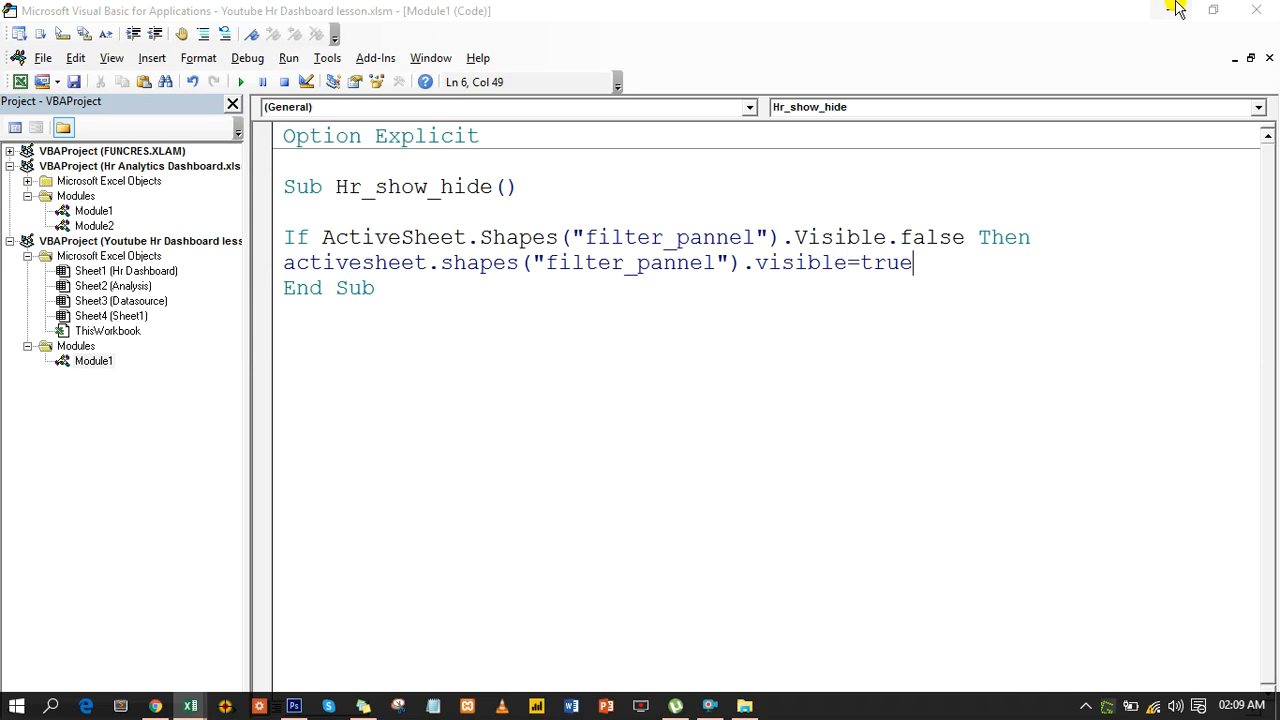
Step: Correct the If condition to read Visible = False by replacing the dot before false with an equals sign
left_click(901, 241)
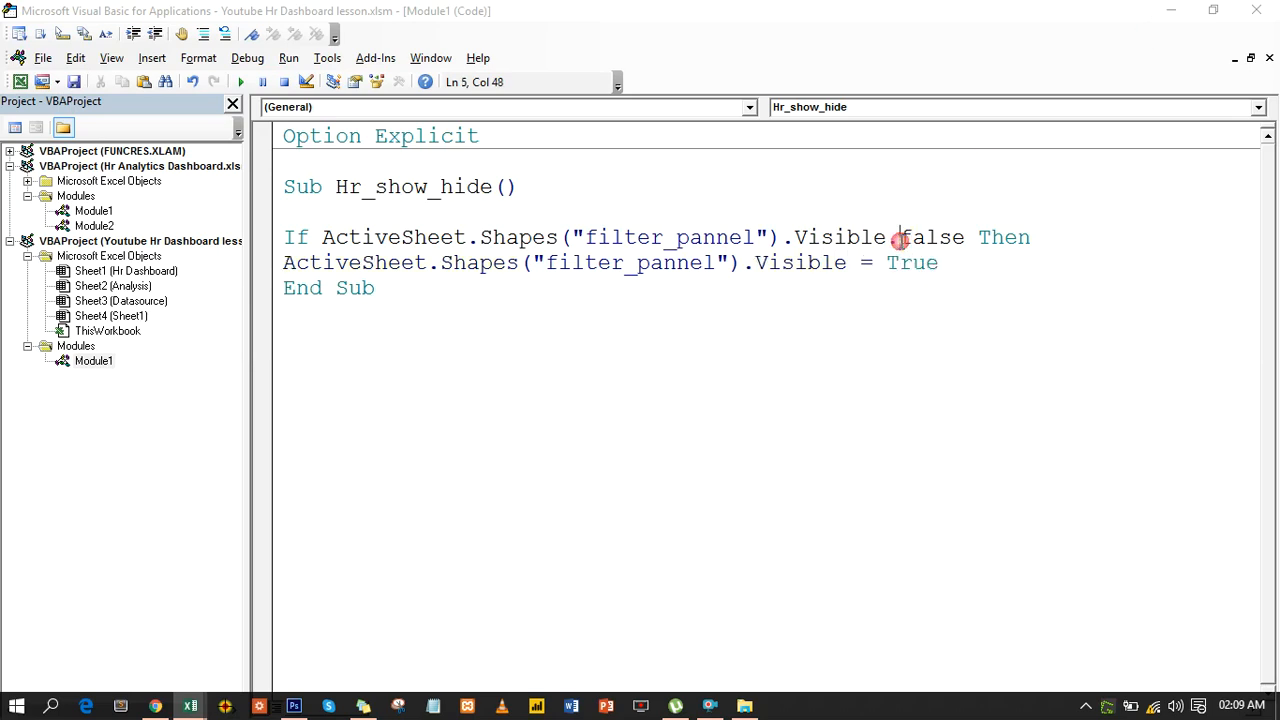
key("BackSpace")
type("=")
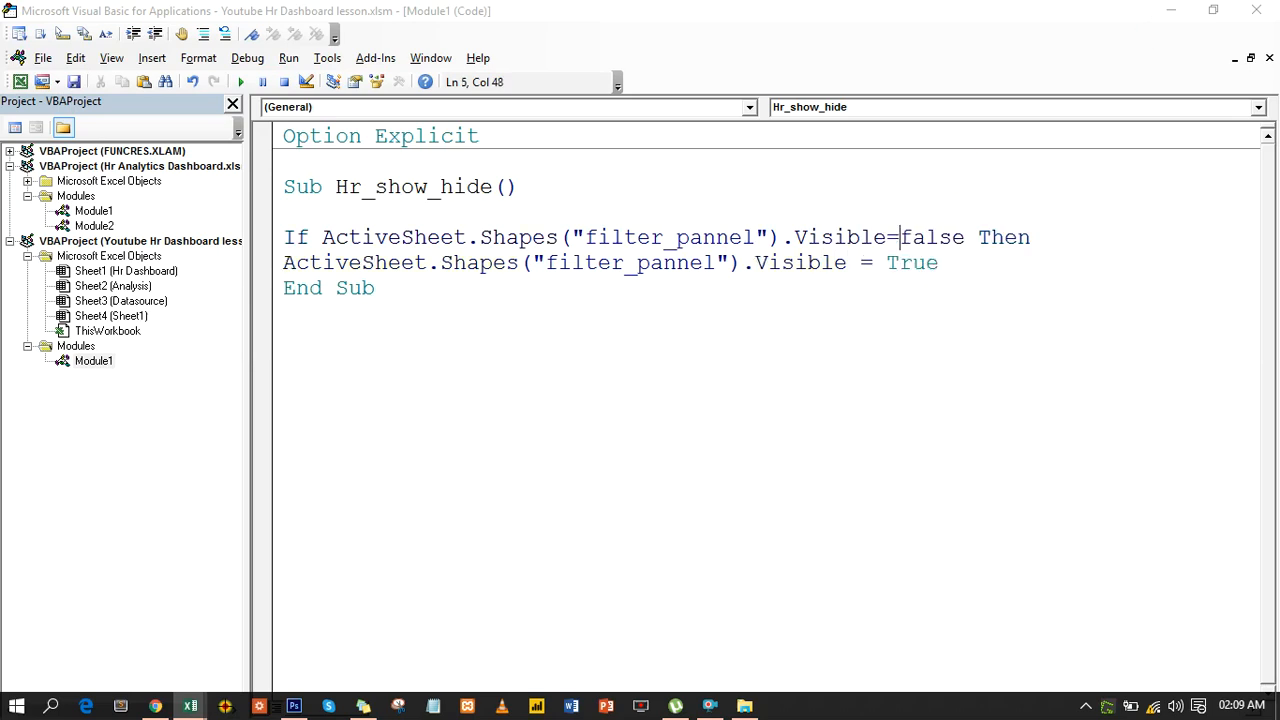
left_click(888, 259)
left_click(949, 262)
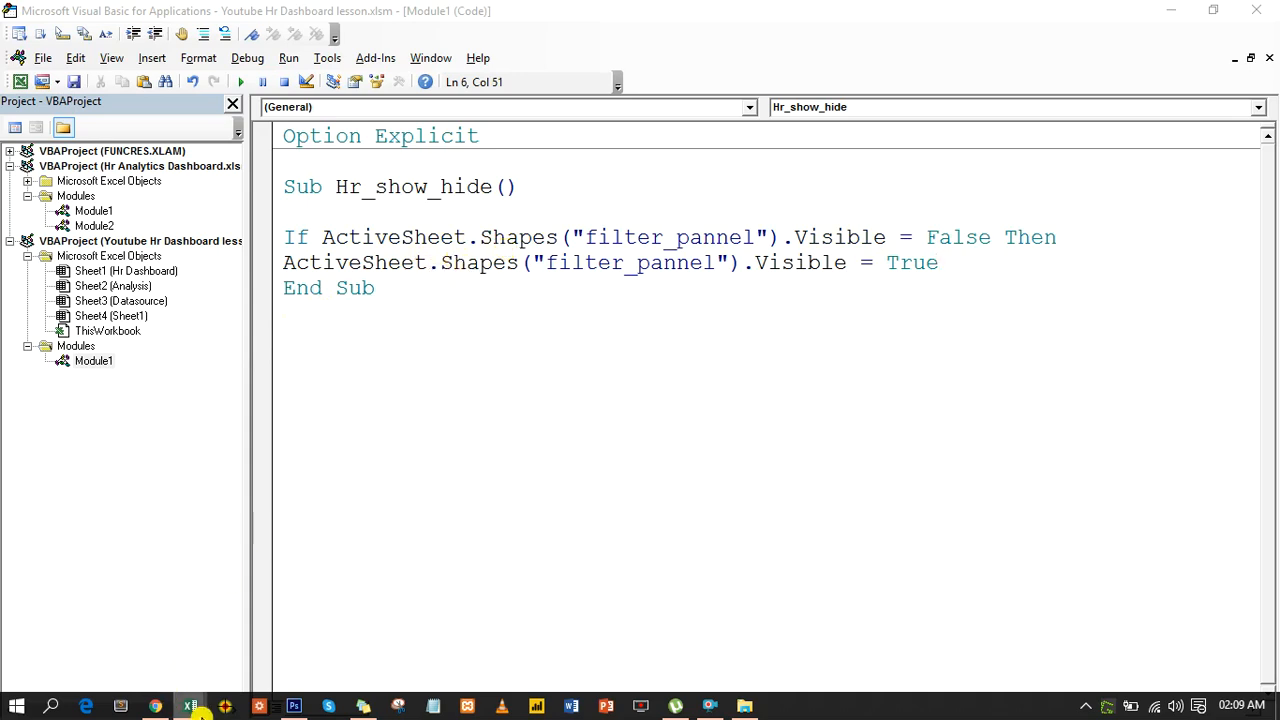
Step: Review the Hr Dashboard sheet in the Youtube Hr Dashboard lesson workbook and return to the Visual Basic editor
mouse_move(189, 702)
mouse_move(338, 648)
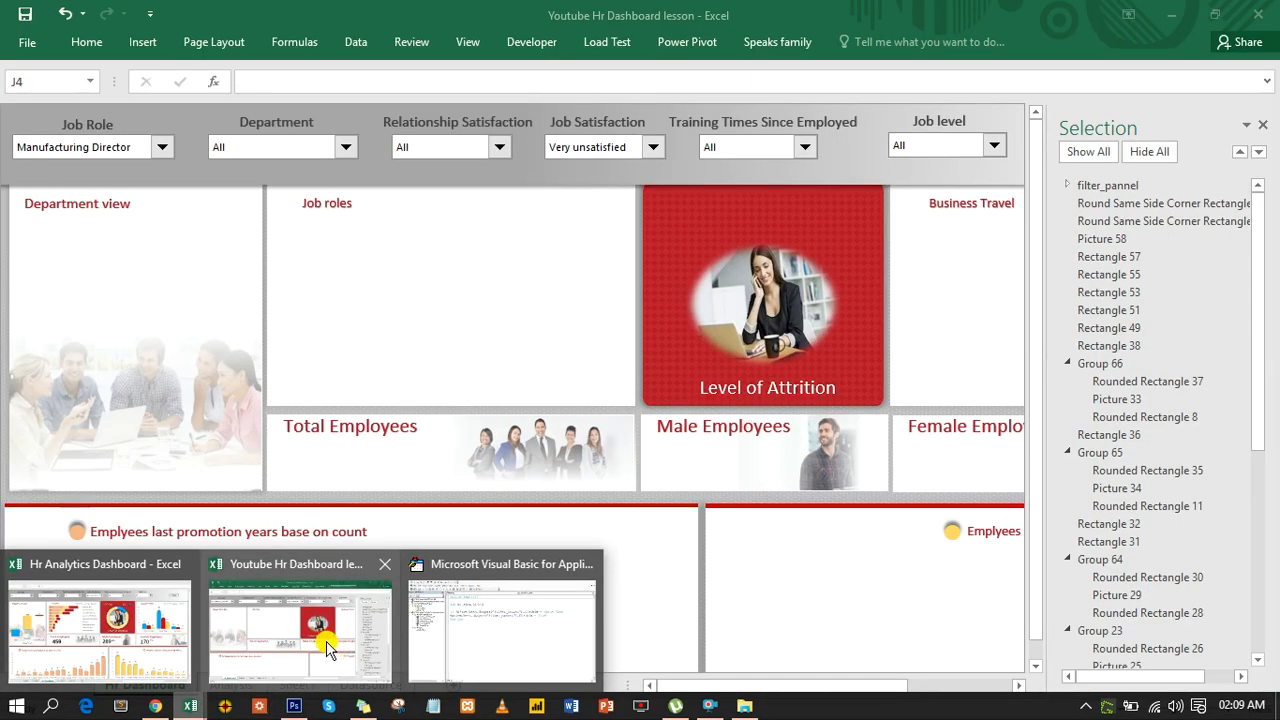
left_click(329, 646)
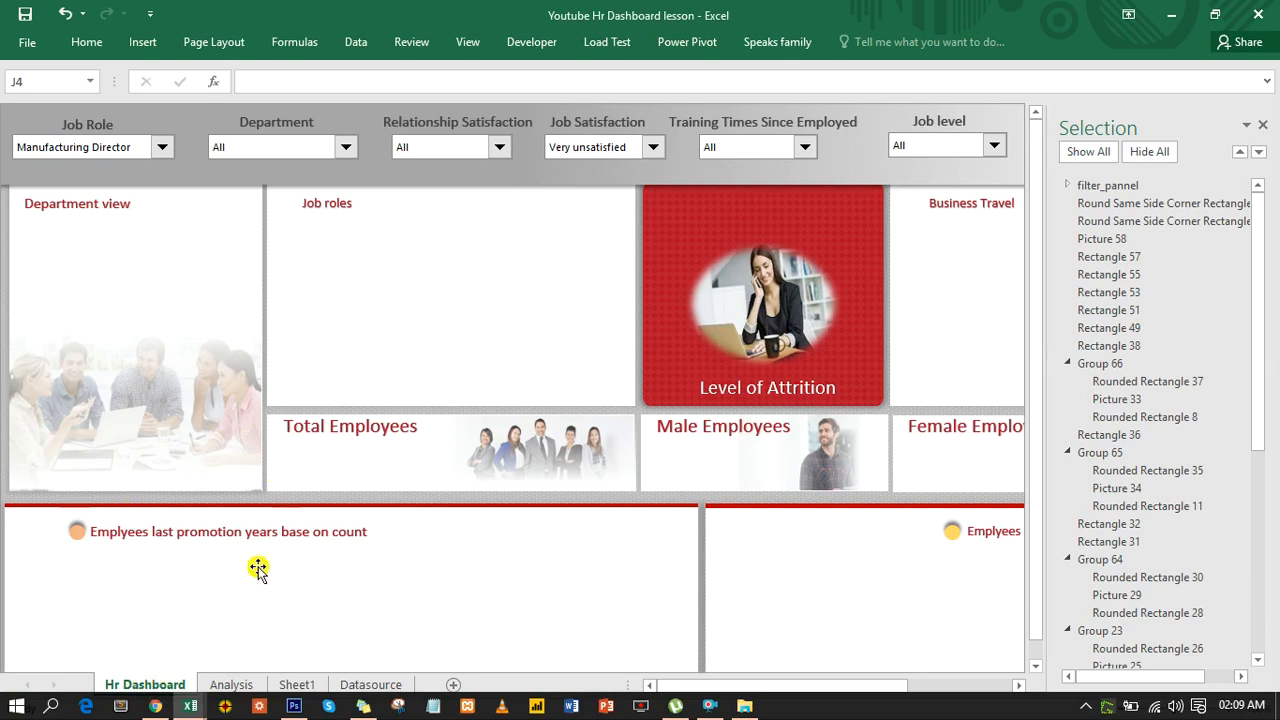
mouse_move(197, 711)
left_click(454, 652)
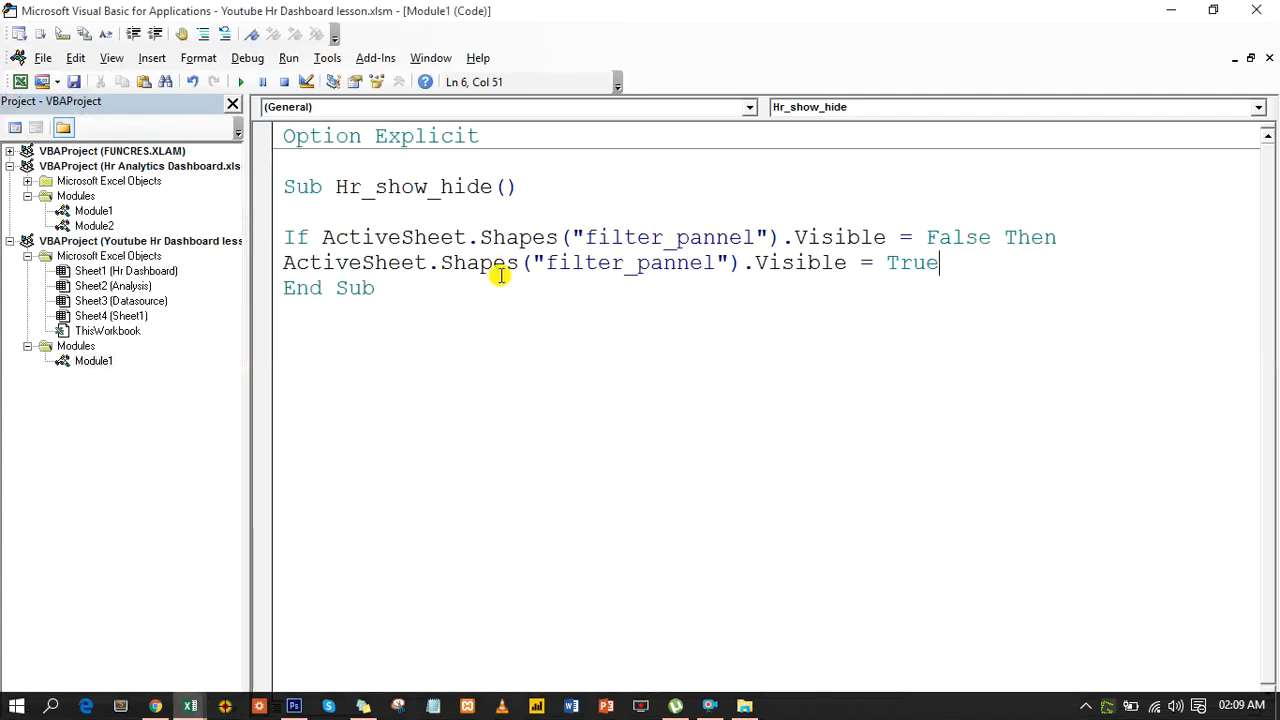
Step: Try replacing ActiveSheet.Shapes with hr dashboard in the Visible = True line, and undo the edit
left_click_drag(519, 263, 286, 265)
type("hr")
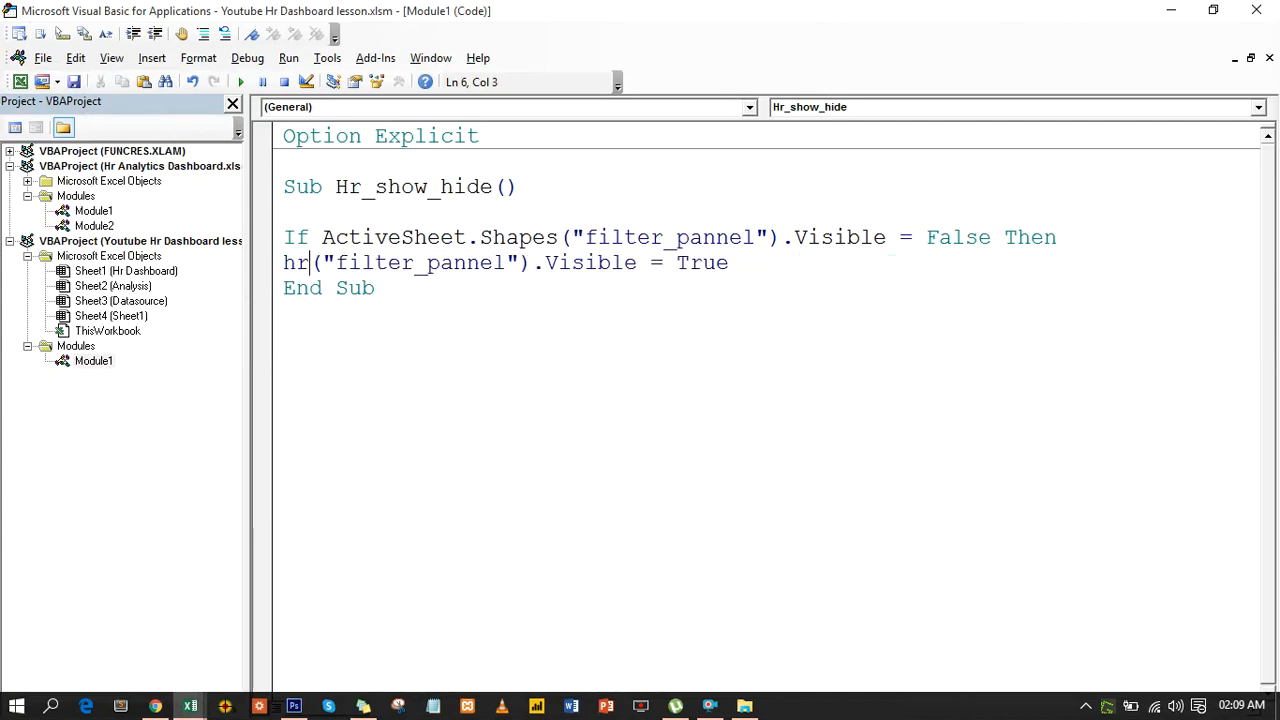
type(" dash")
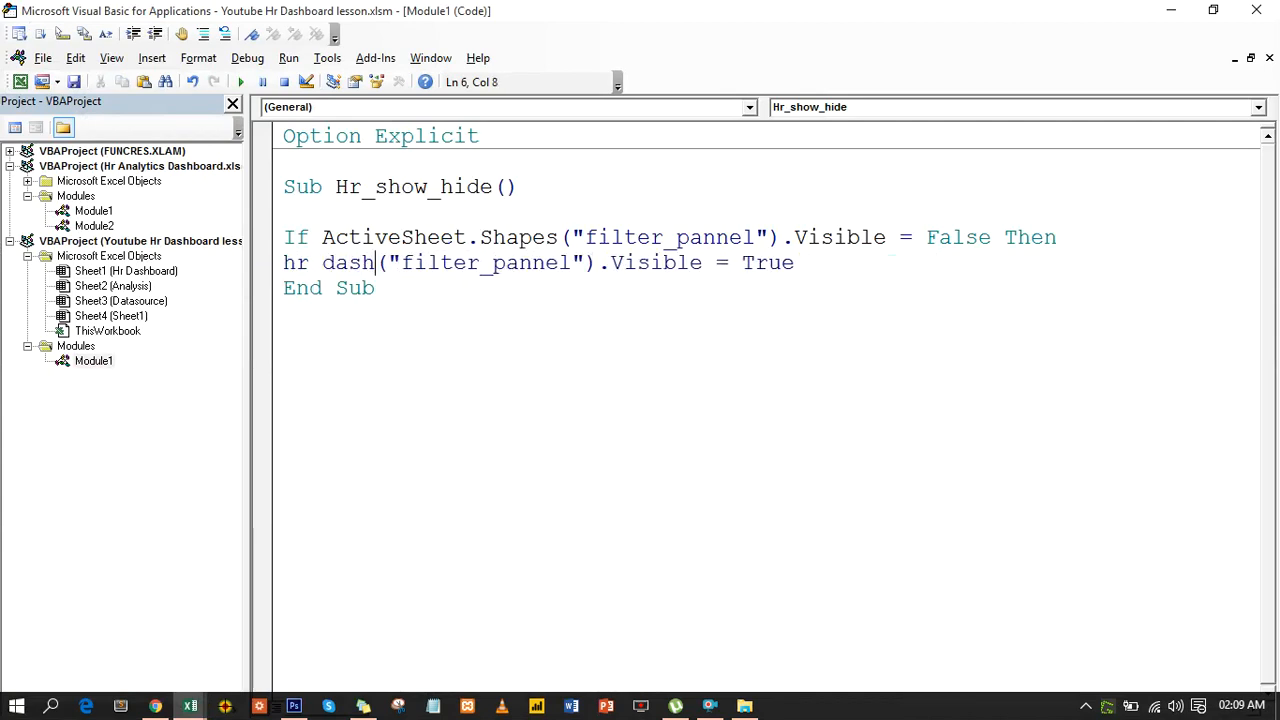
type("board")
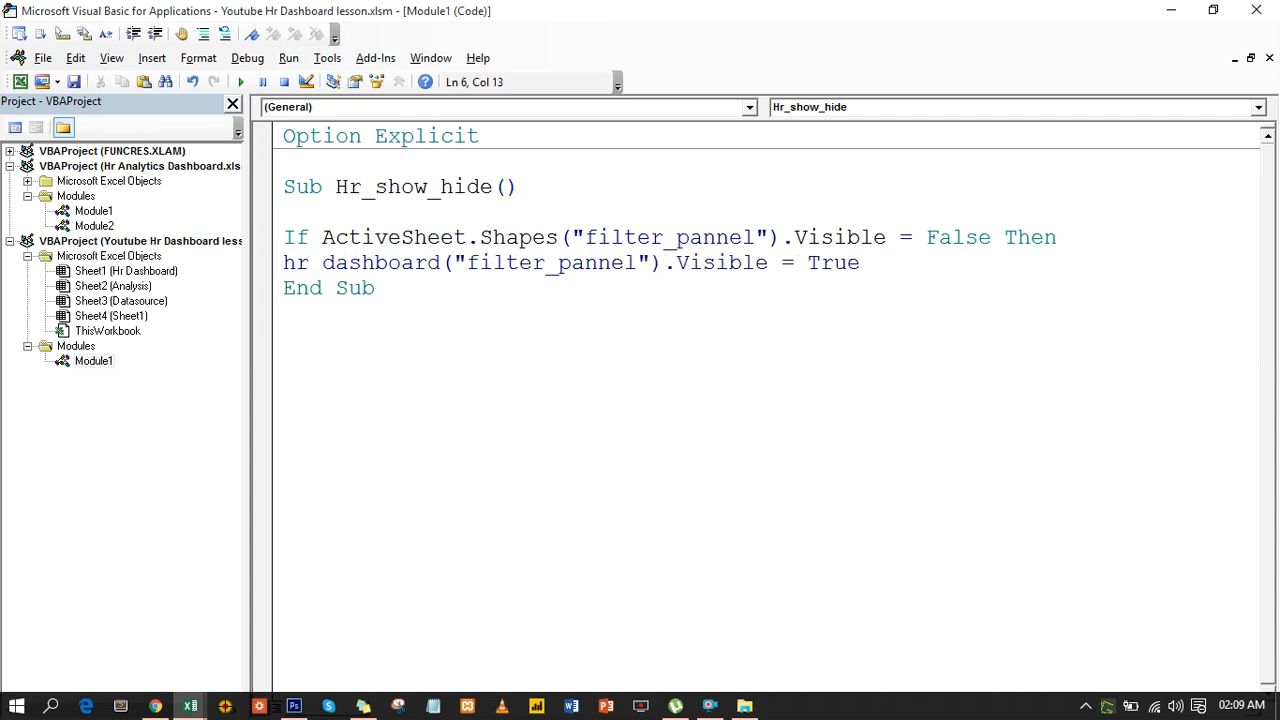
key("BackSpace")
key("ctrl+z")
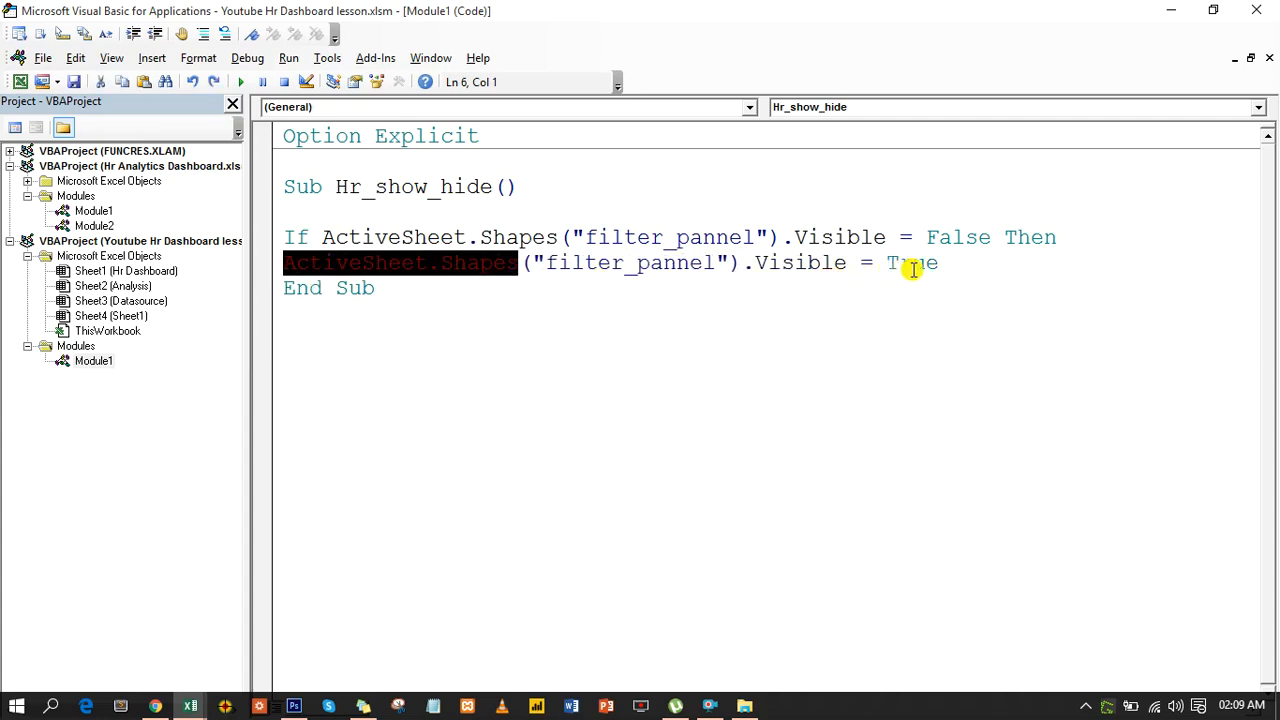
left_click(948, 265)
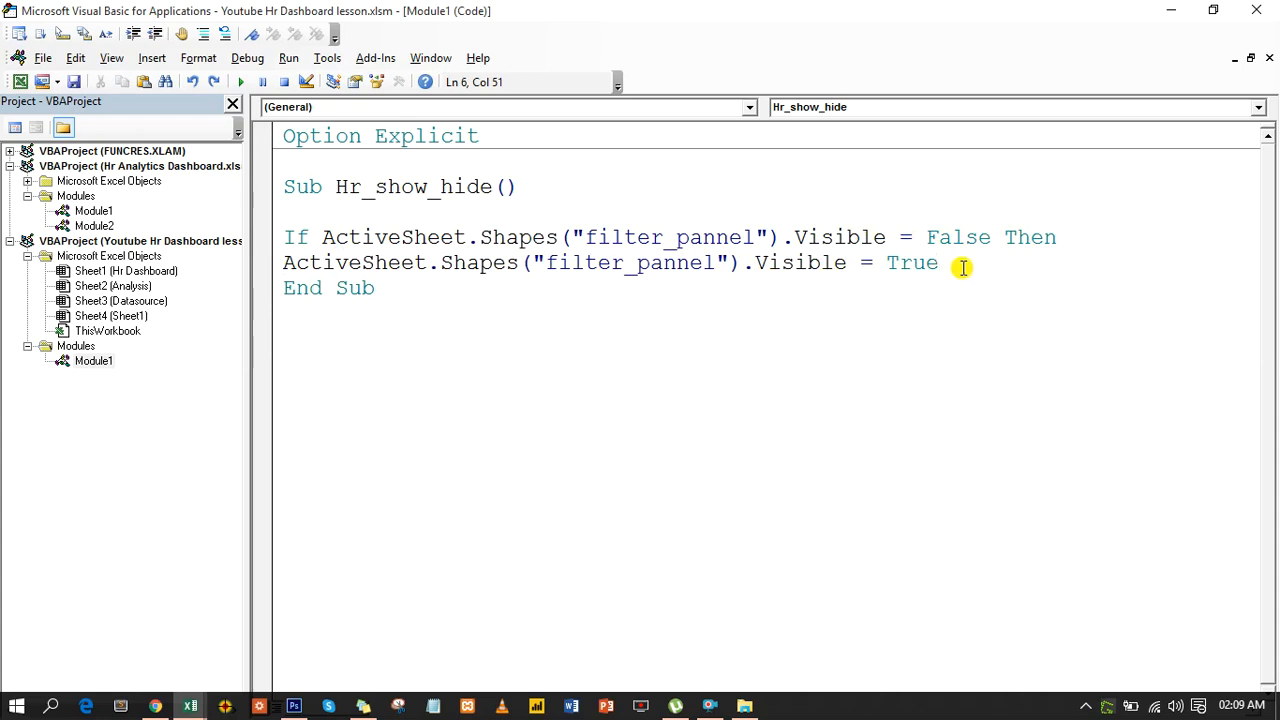
Step: Add an Else: branch to Hr_show_hide and place a copy of the filter_pannel Visible = True line beneath it
left_click_drag(962, 265, 260, 276)
key("ctrl+c")
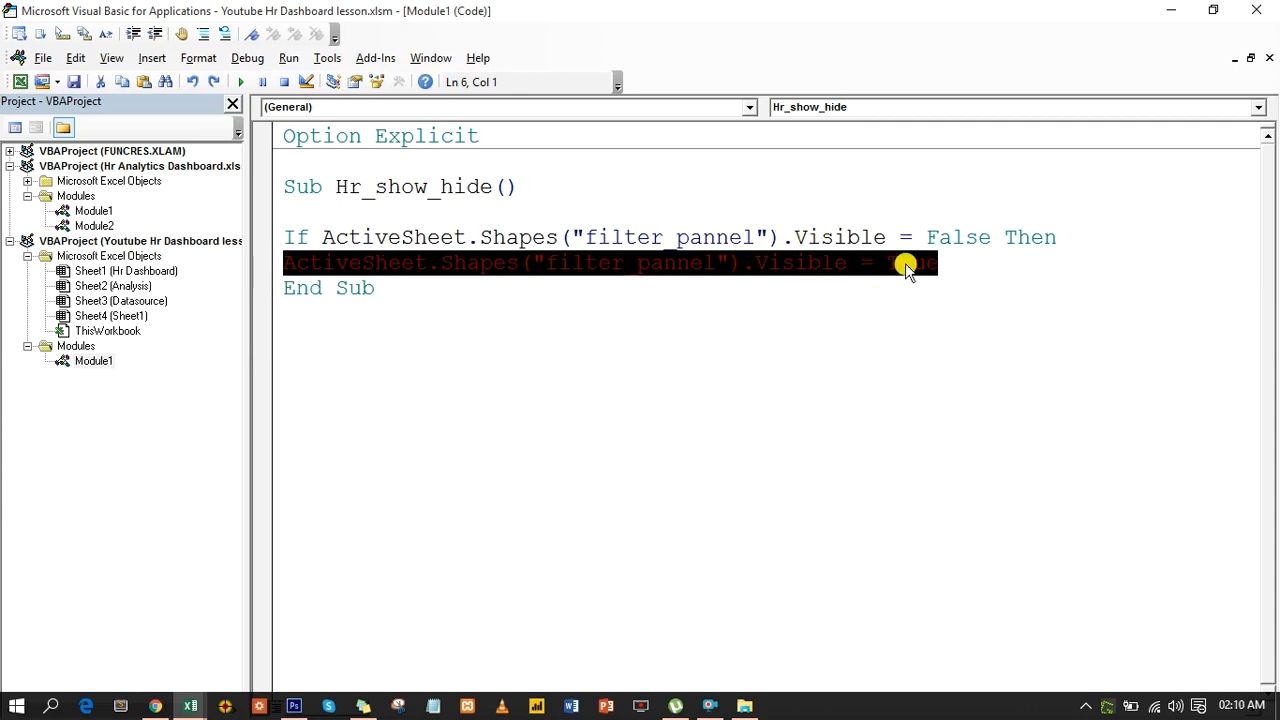
left_click(947, 261)
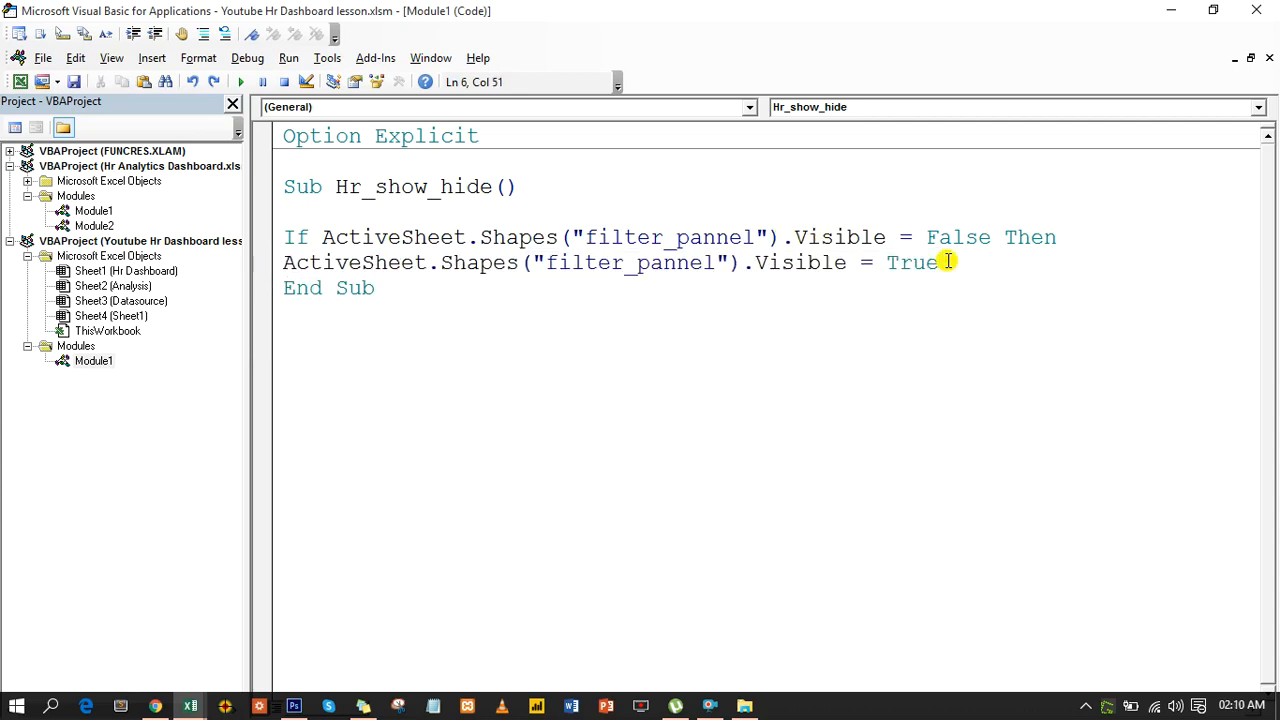
key("Return")
type("else")
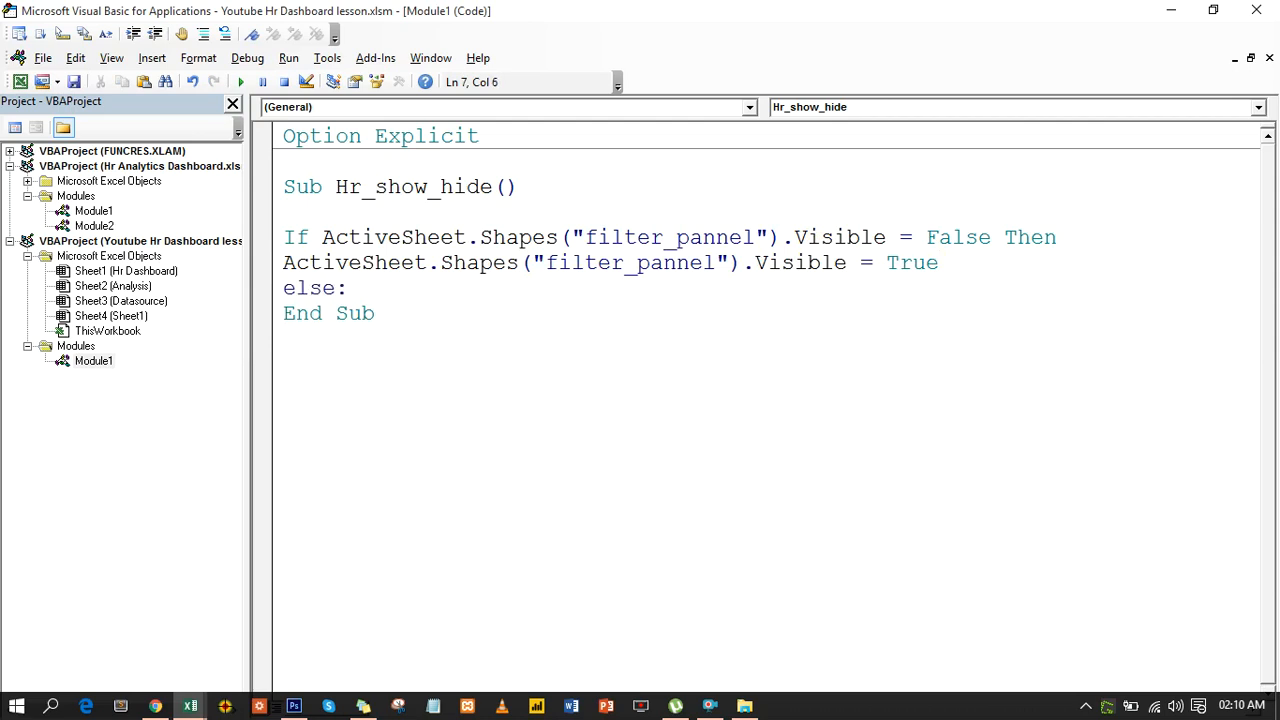
type(":")
key("Return")
key("ctrl+v")
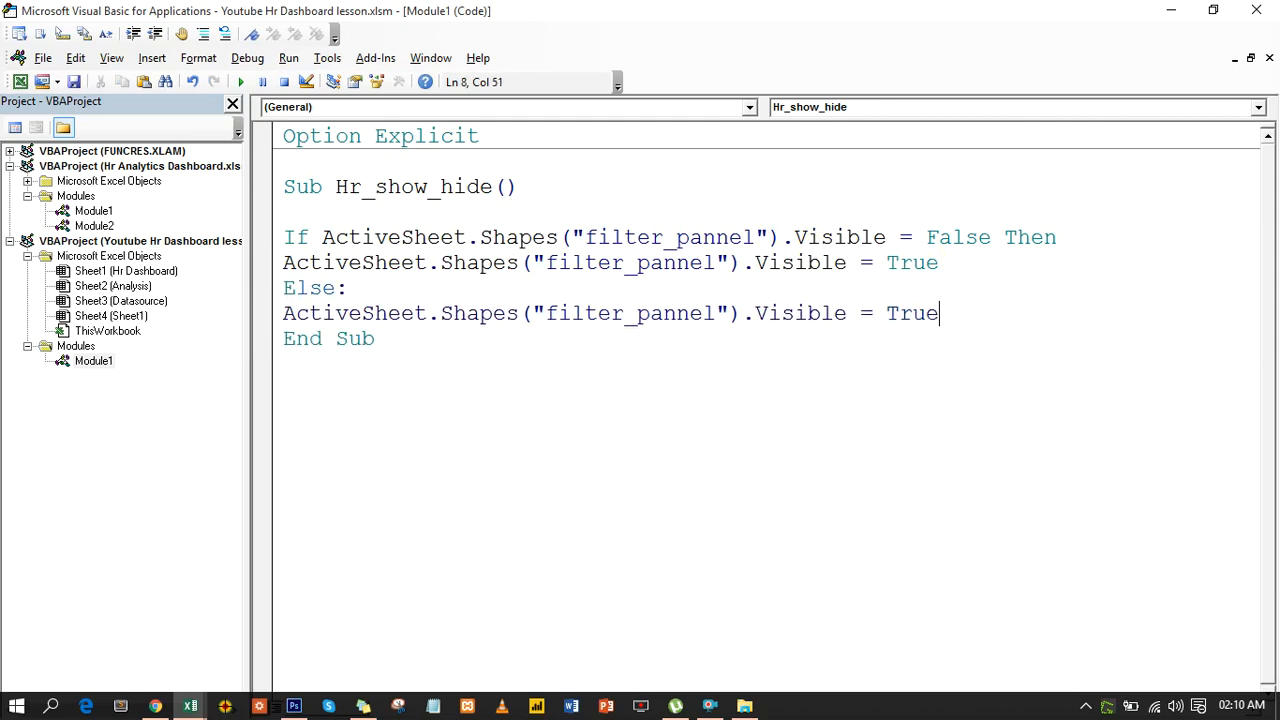
Step: Set Visible to False in the Else branch's filter_pannel line and close the condition with End If
key("BackSpace")
key("BackSpace")
key("BackSpace")
key("BackSpace")
type("fales")
key("BackSpace")
key("BackSpace")
type("se")
key("Return")
type("end if")
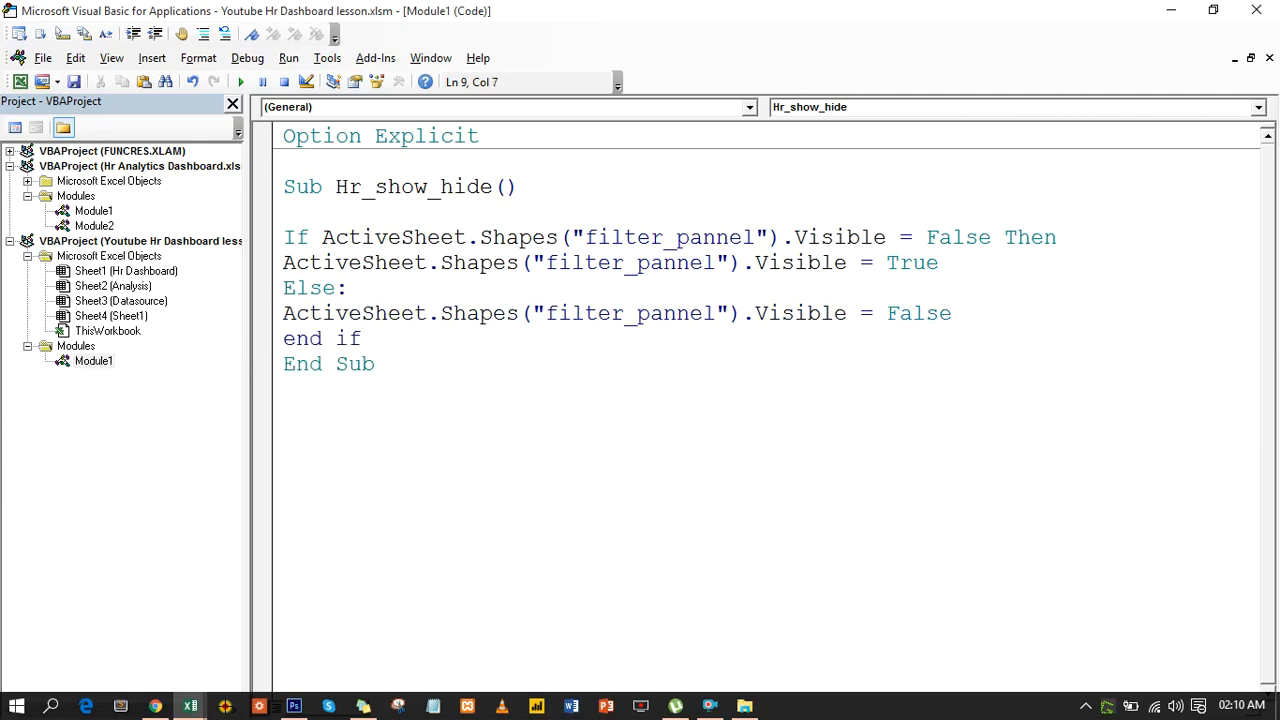
left_click(1093, 230)
Step: Shrink the Visual Basic editor window, move it below the dashboard header, and run Hr_show_hide repeatedly to test toggling the filter panel
left_click(1220, 11)
left_click_drag(710, 38, 858, 214)
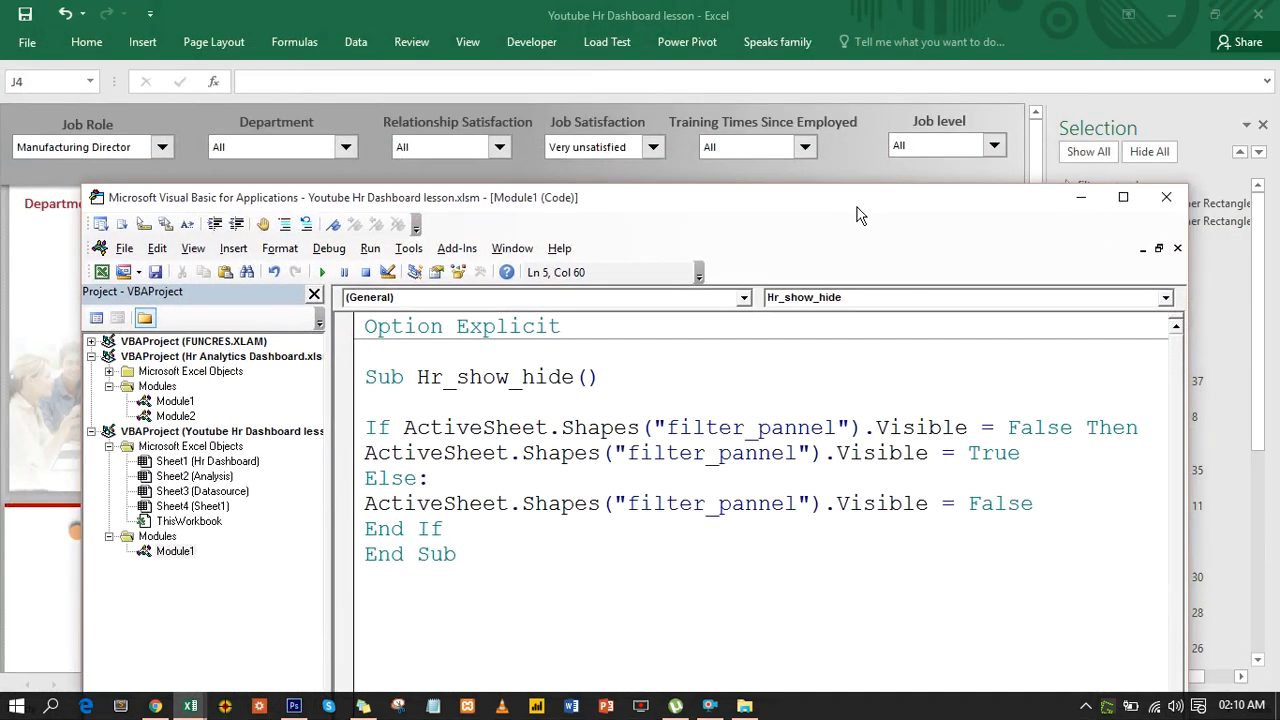
left_click(323, 276)
left_click(323, 276)
left_click(323, 276)
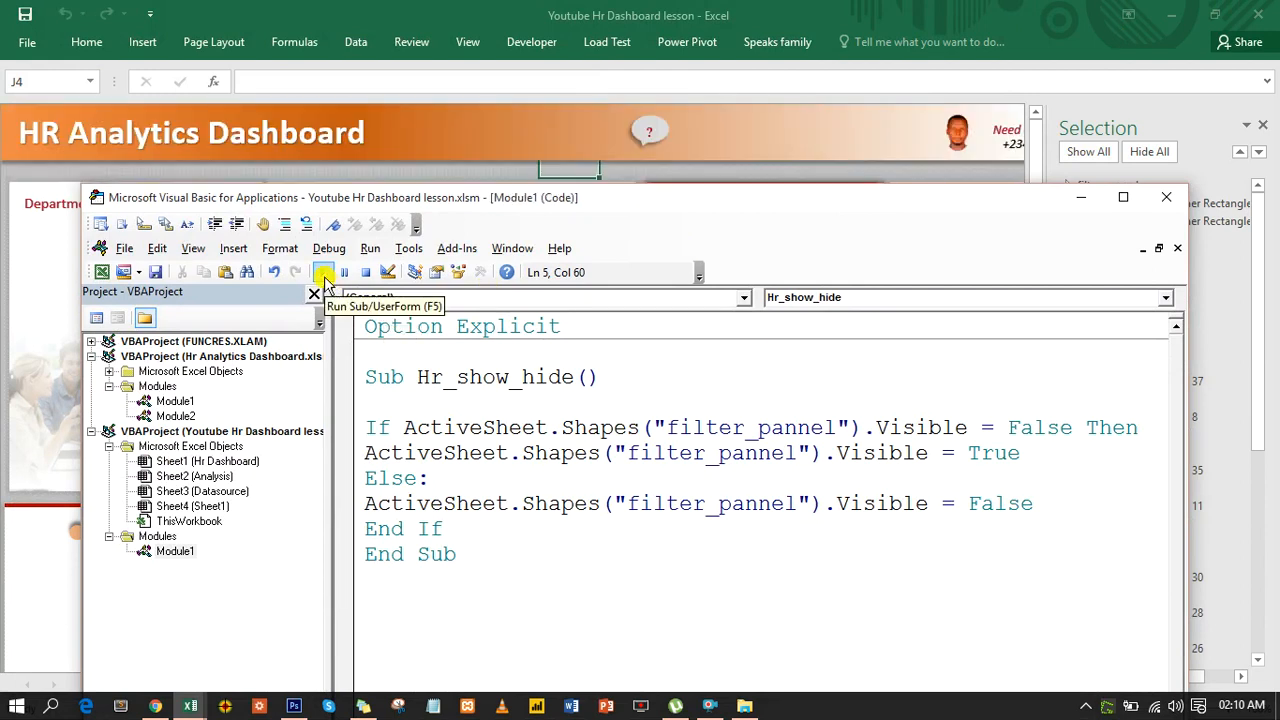
left_click(323, 276)
left_click(323, 276)
left_click(323, 276)
left_click(323, 276)
left_click(323, 276)
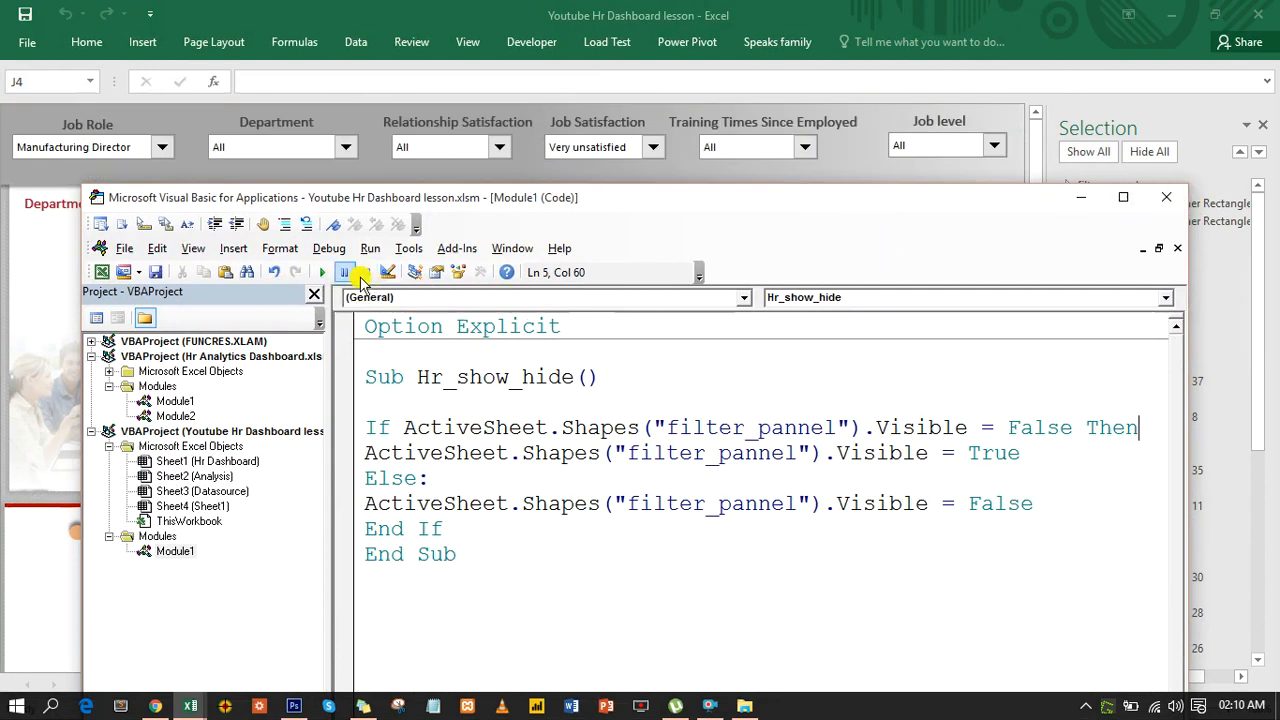
left_click(323, 276)
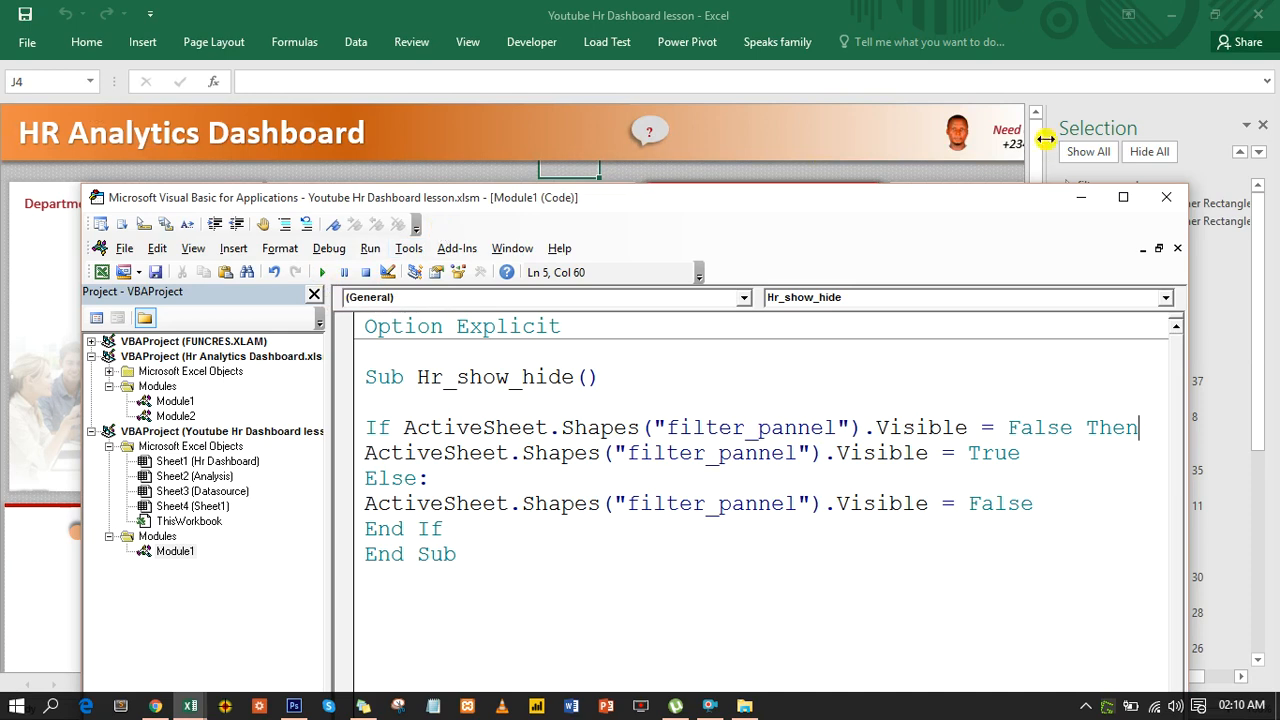
Step: Close the Selection pane on the Hr Dashboard sheet and assign the Hr_show_hide macro to the Filters shape
left_click(1081, 200)
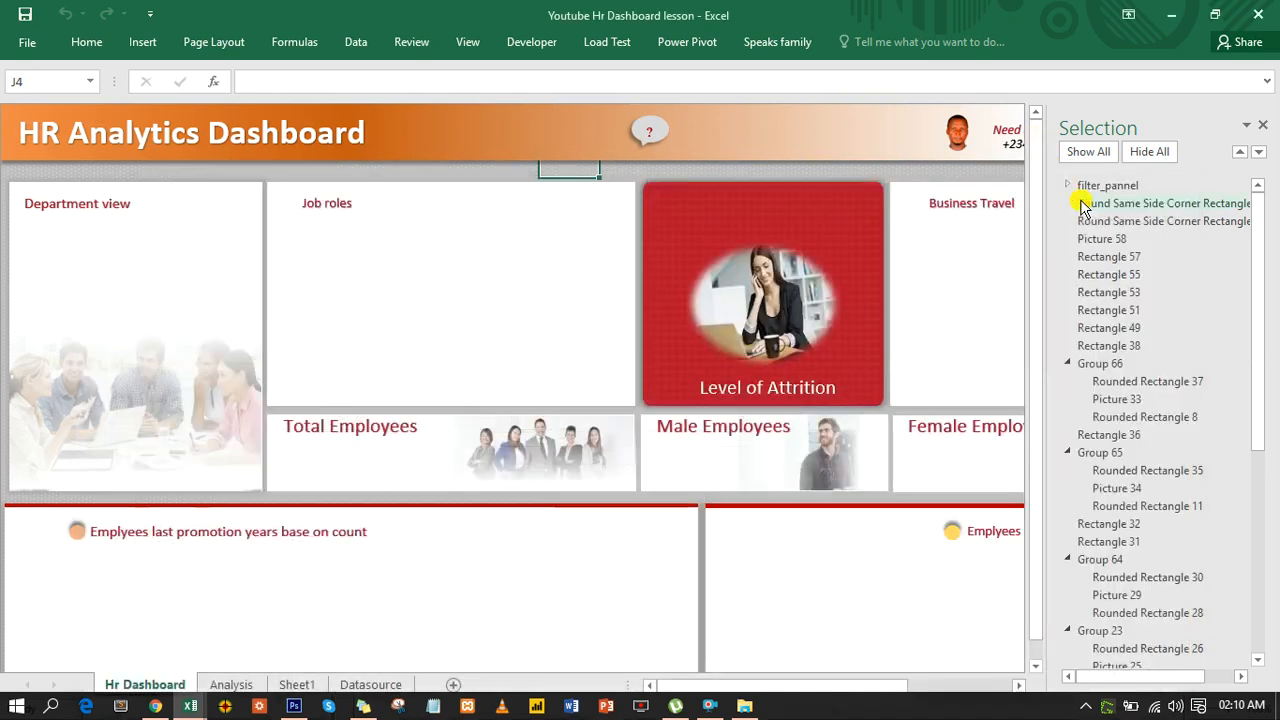
left_click(1264, 128)
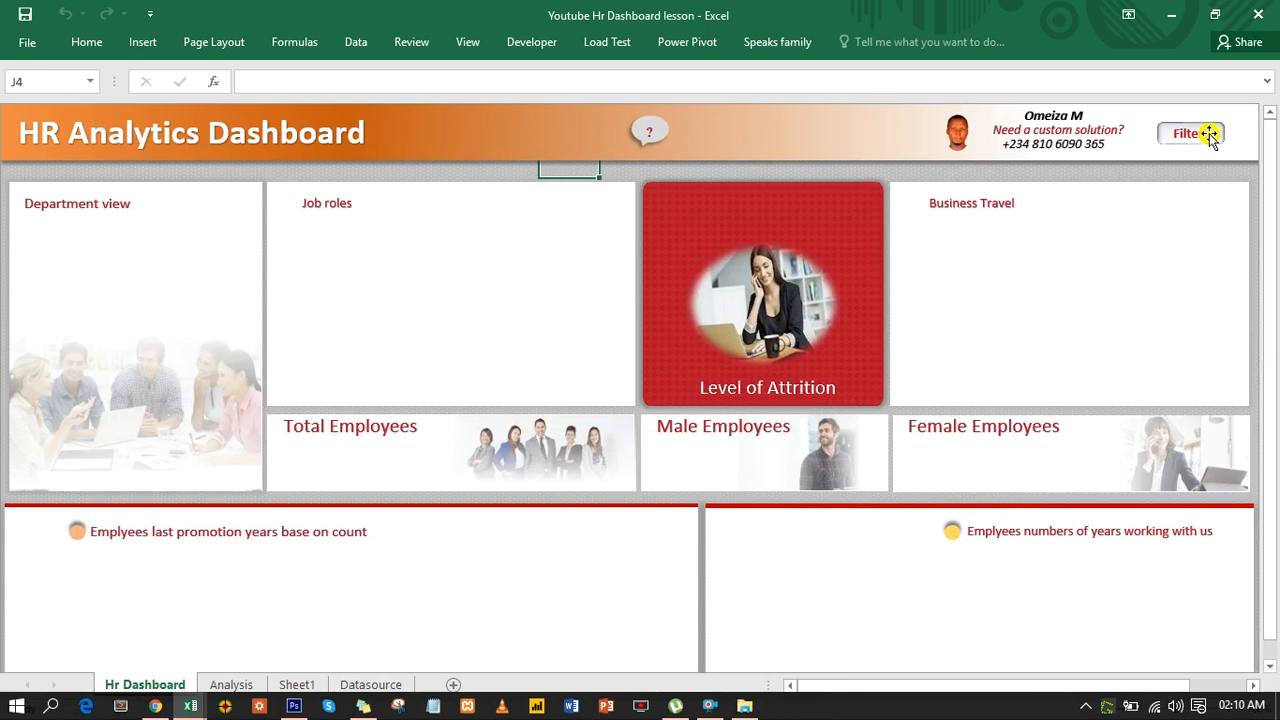
right_click(1209, 133)
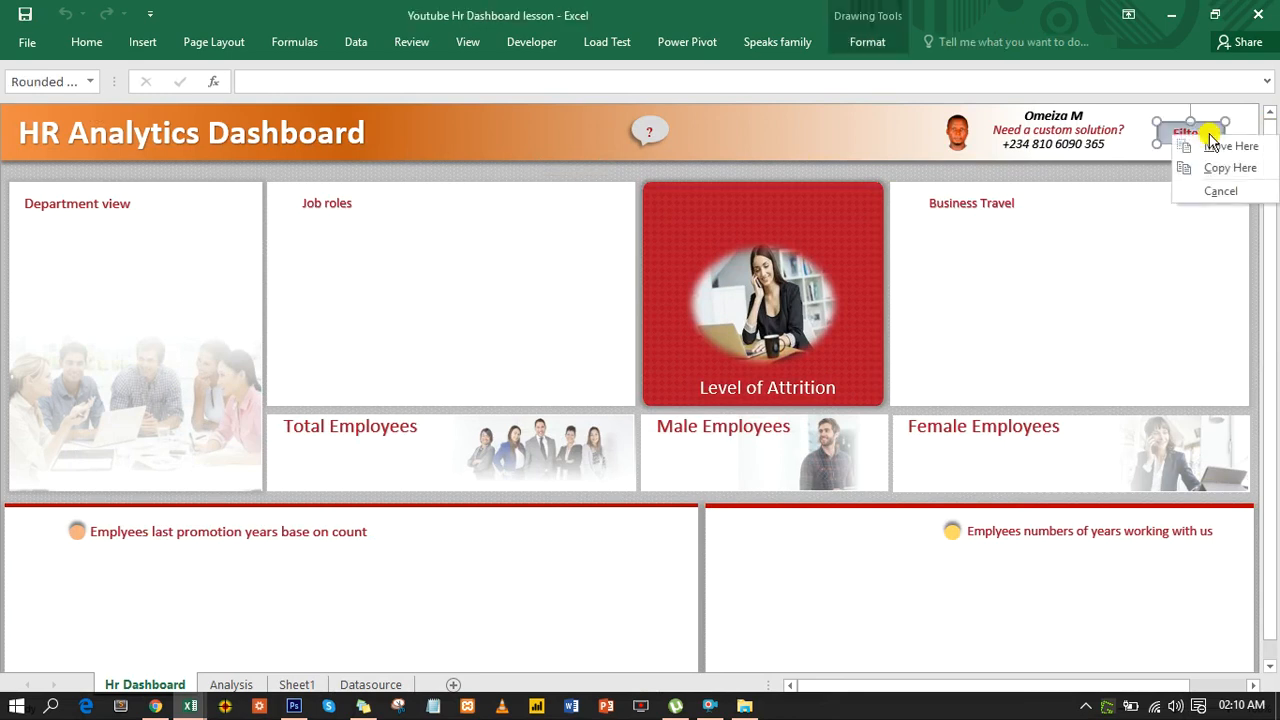
left_click(1199, 126)
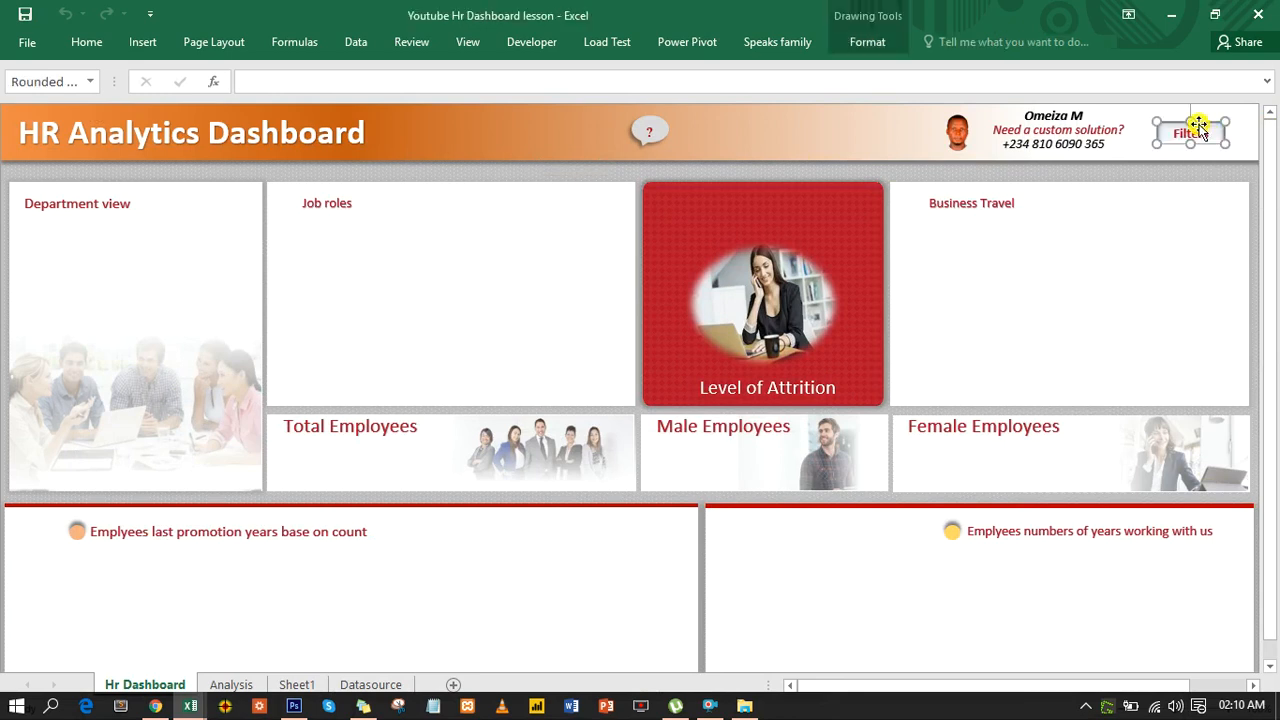
double_click(1199, 127)
right_click(1199, 127)
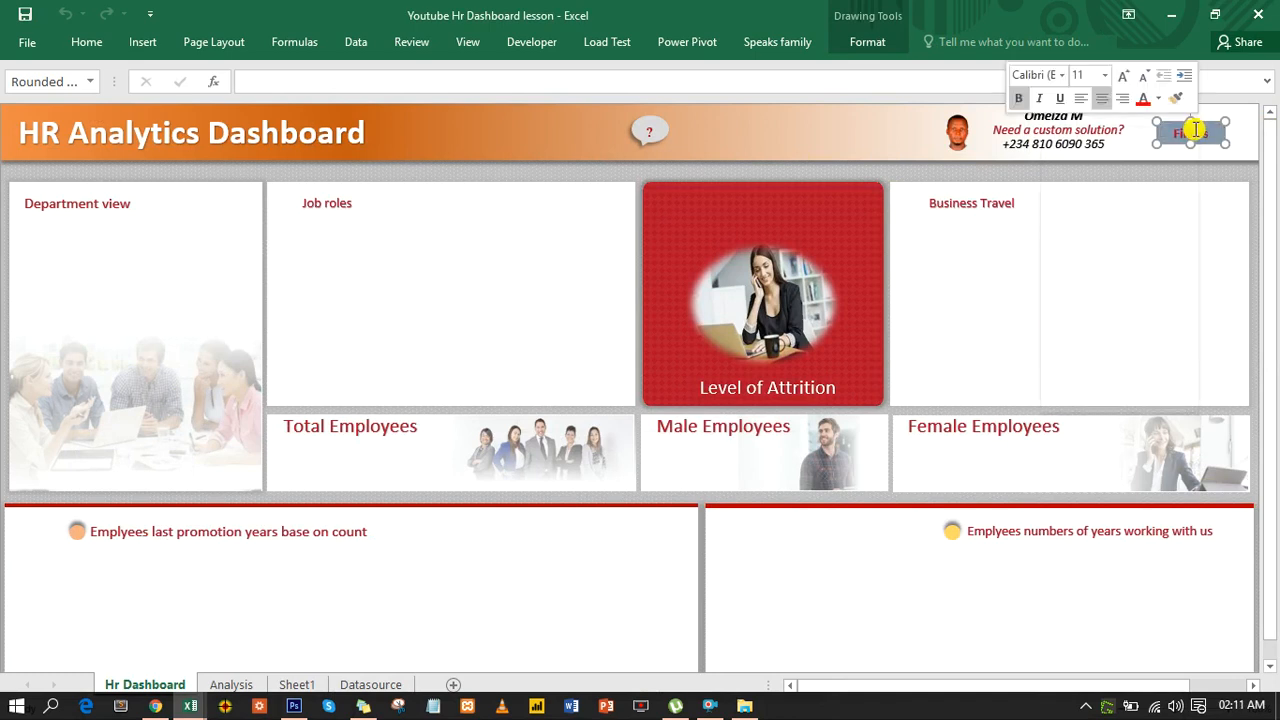
left_click(1109, 352)
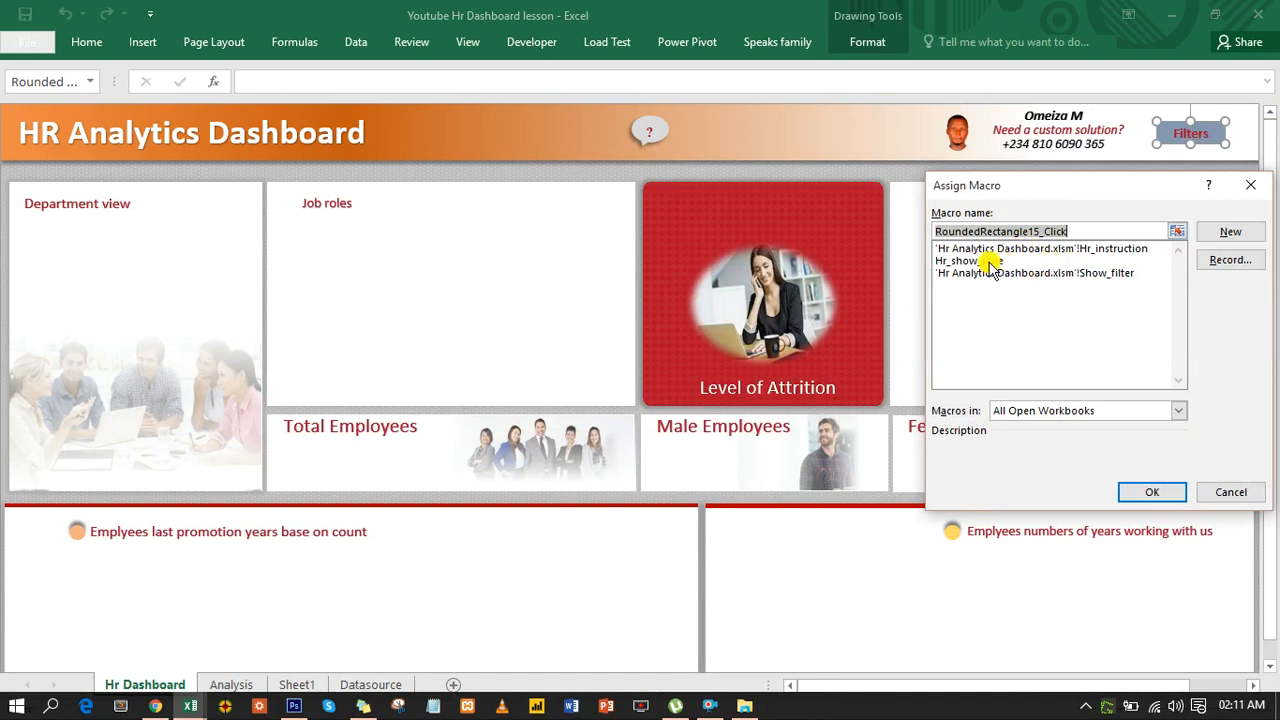
left_click(989, 261)
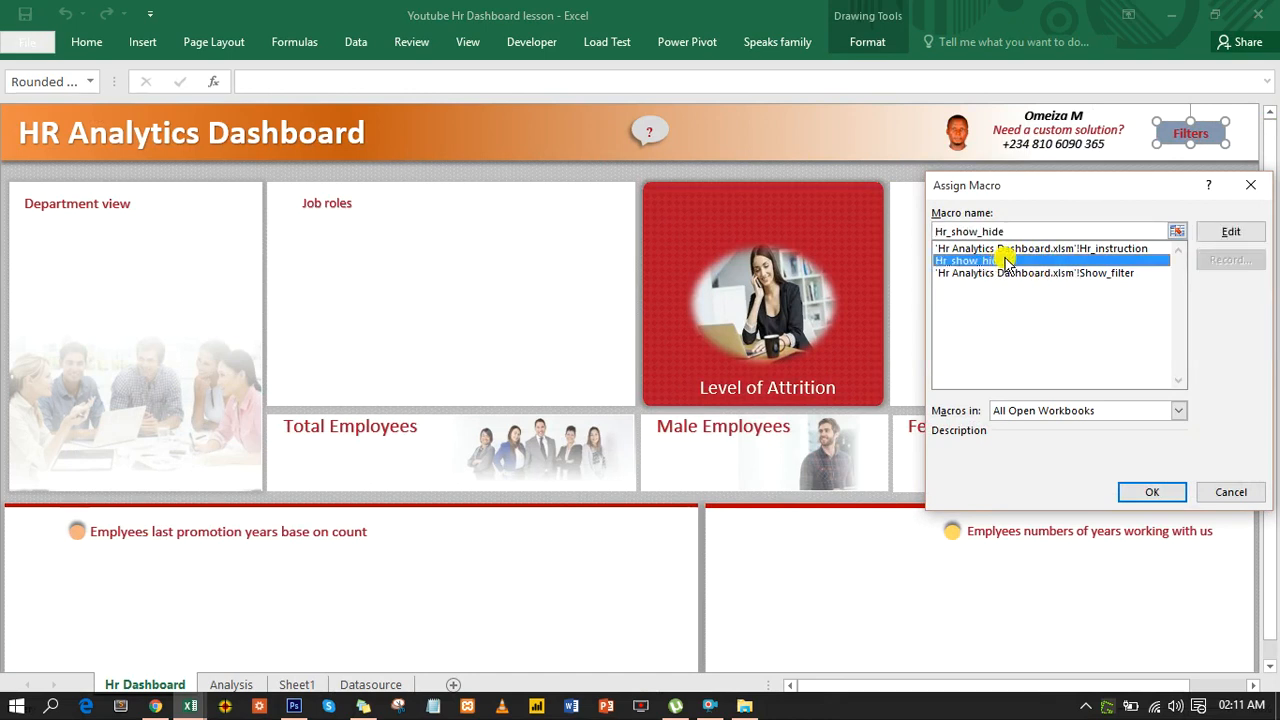
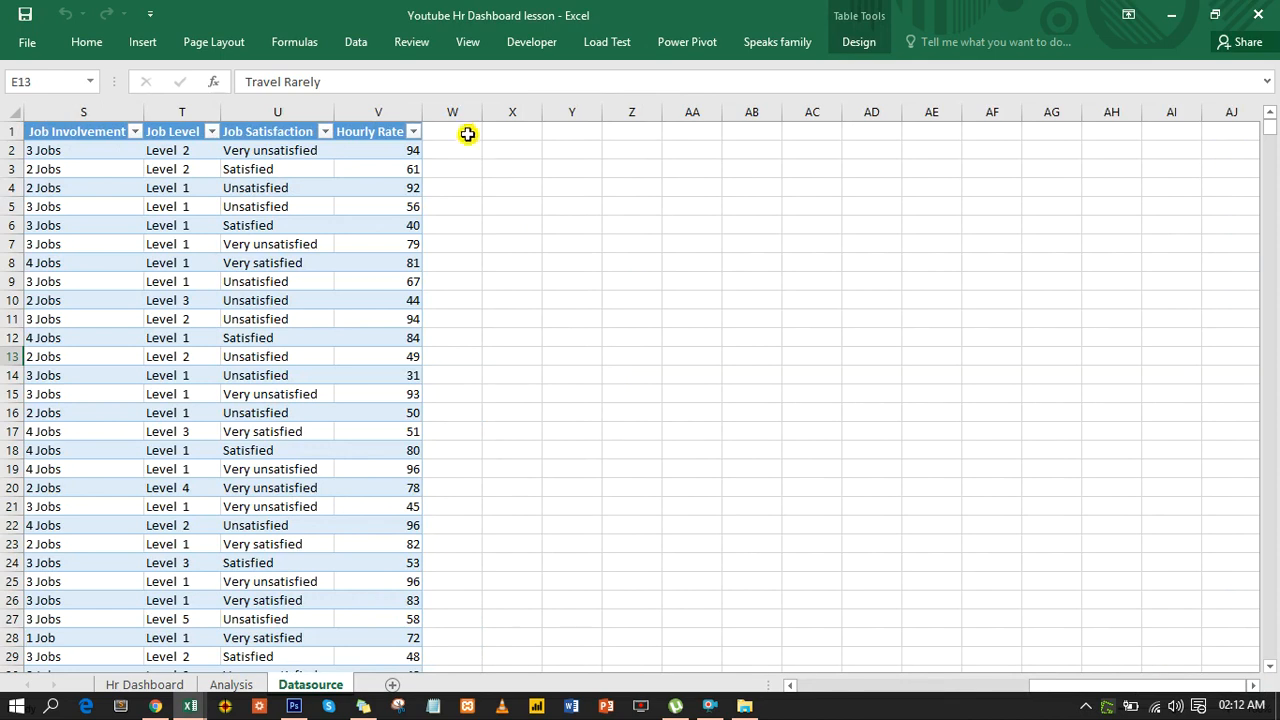
Step: Show the filter panel on the Hr Dashboard sheet using its Filters shape and return to cell W1 of the Datasource sheet
left_click(464, 131)
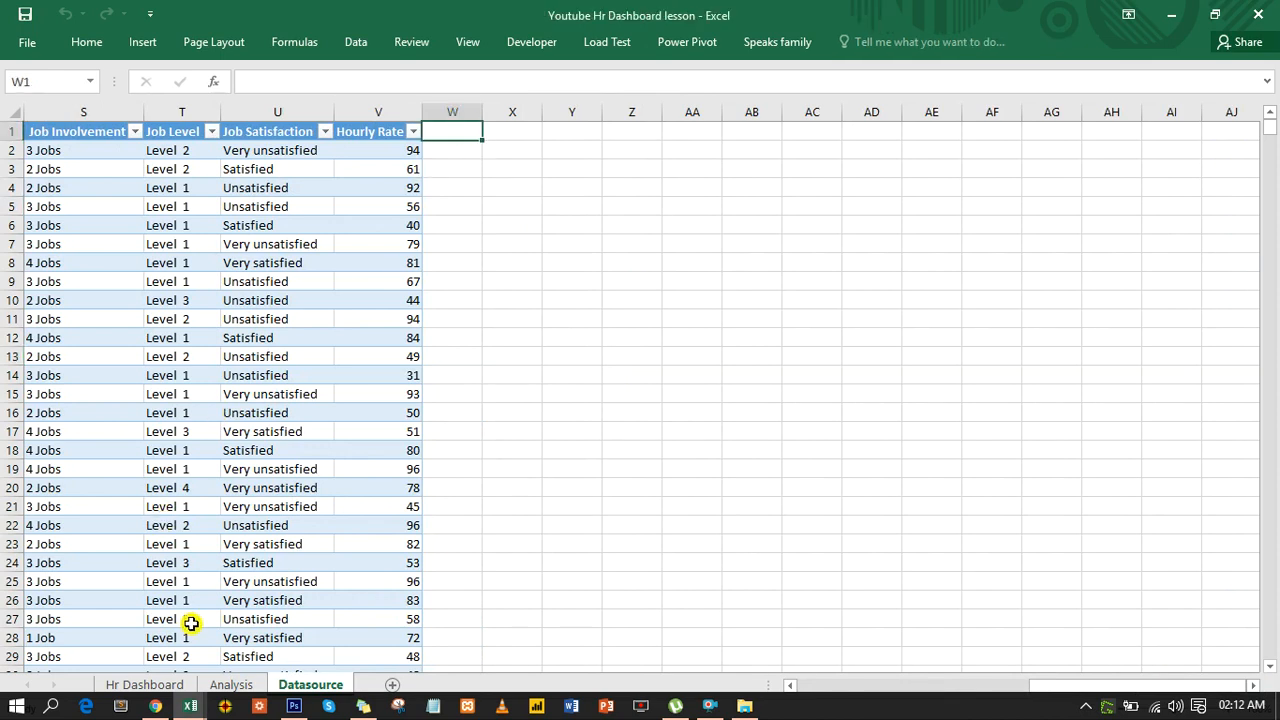
left_click(146, 684)
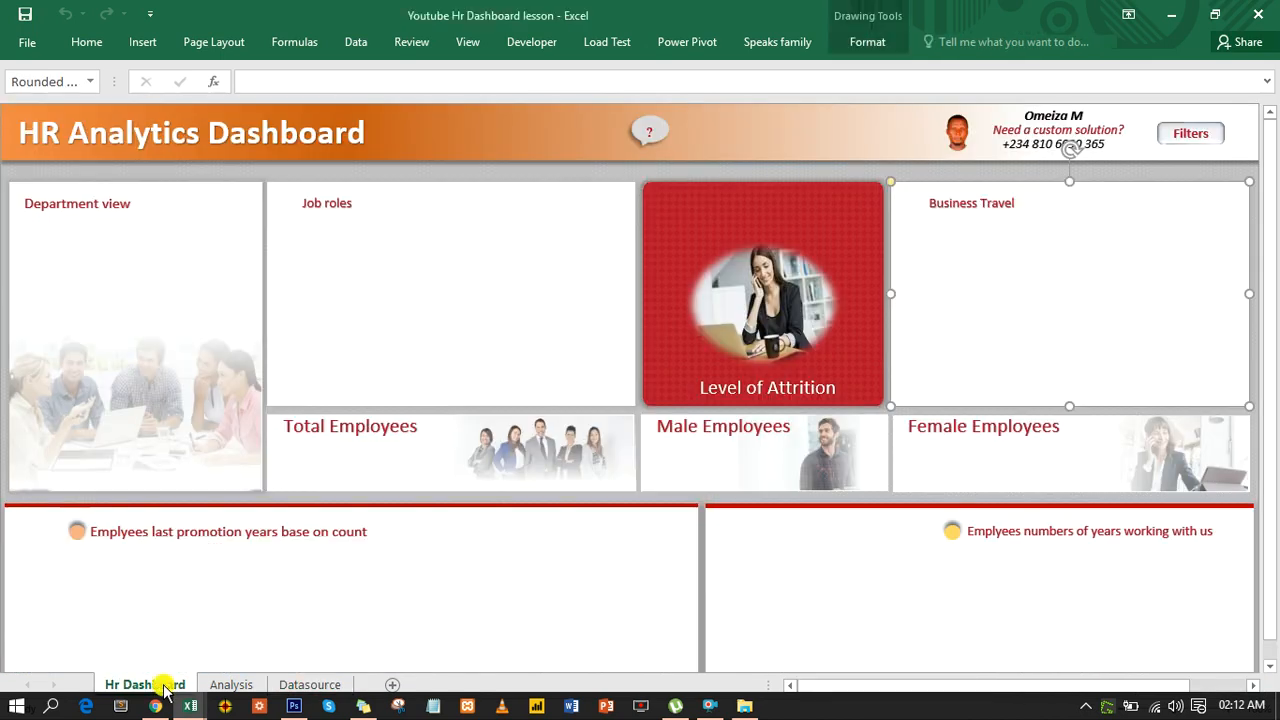
left_click(1204, 138)
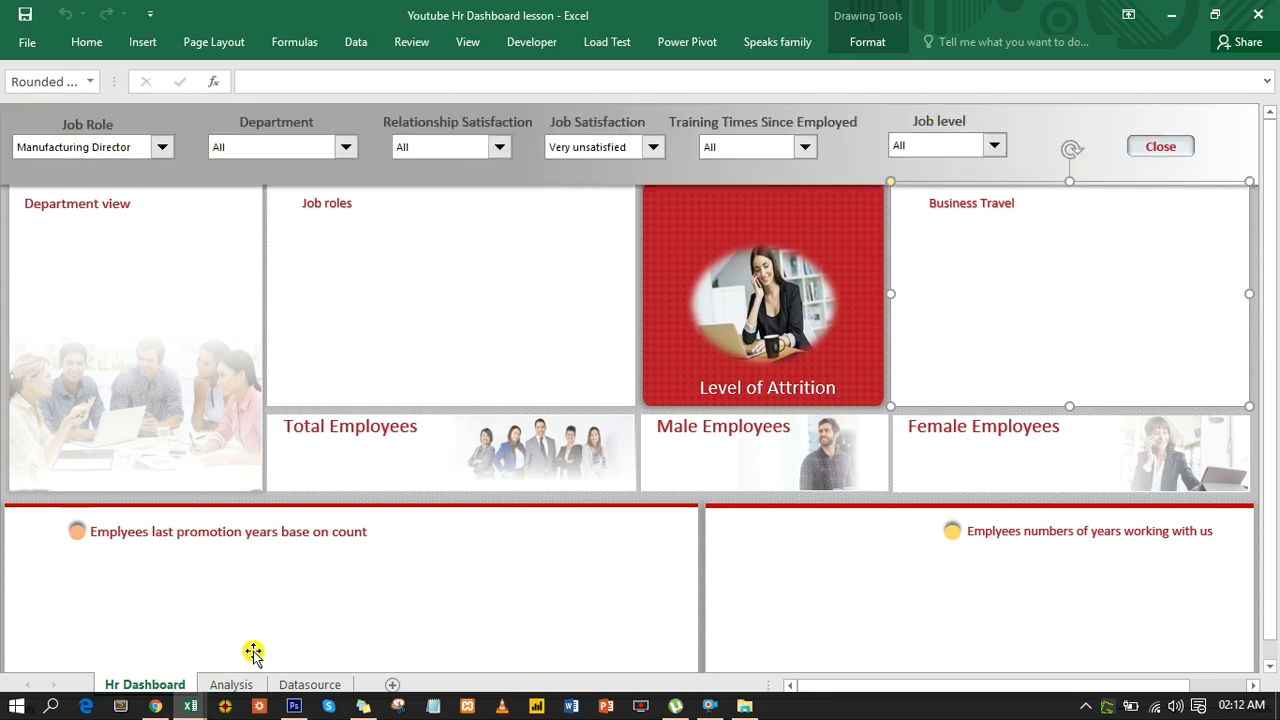
left_click(303, 684)
Step: Add a table column headed job role check in W1 of the Datasource sheet and autofit its width
type("job role")
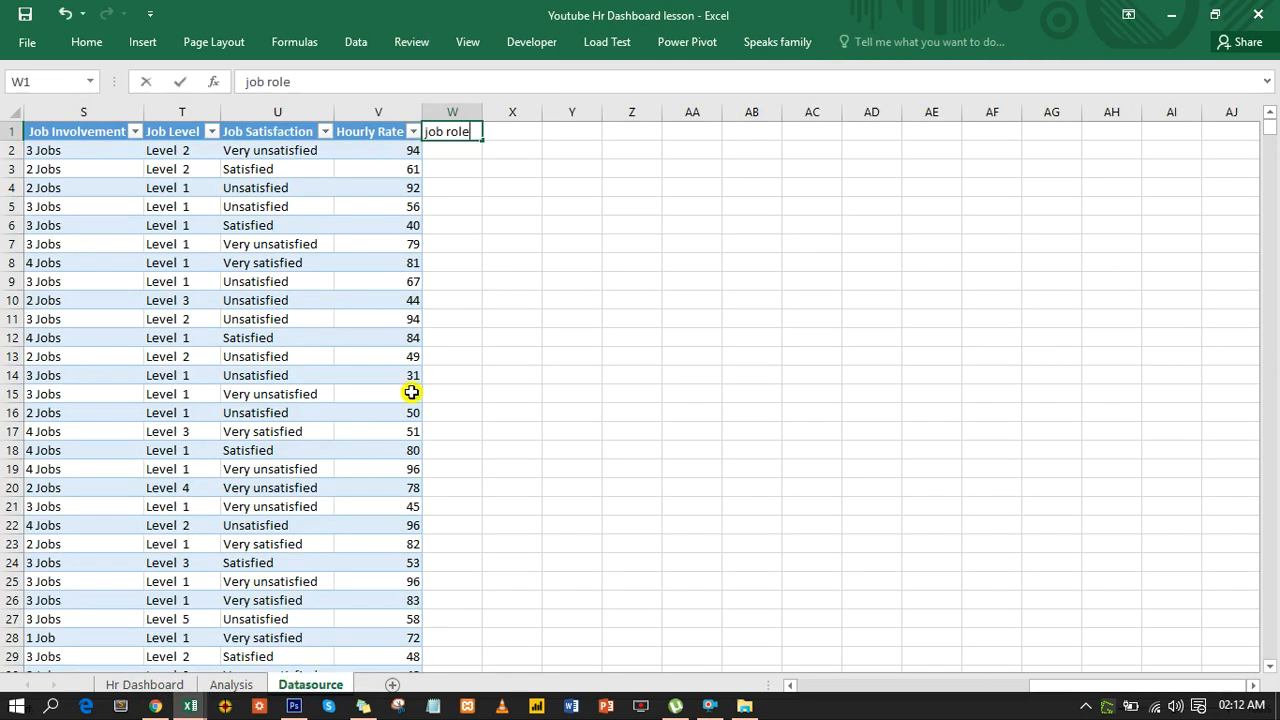
type(" check")
key("Return")
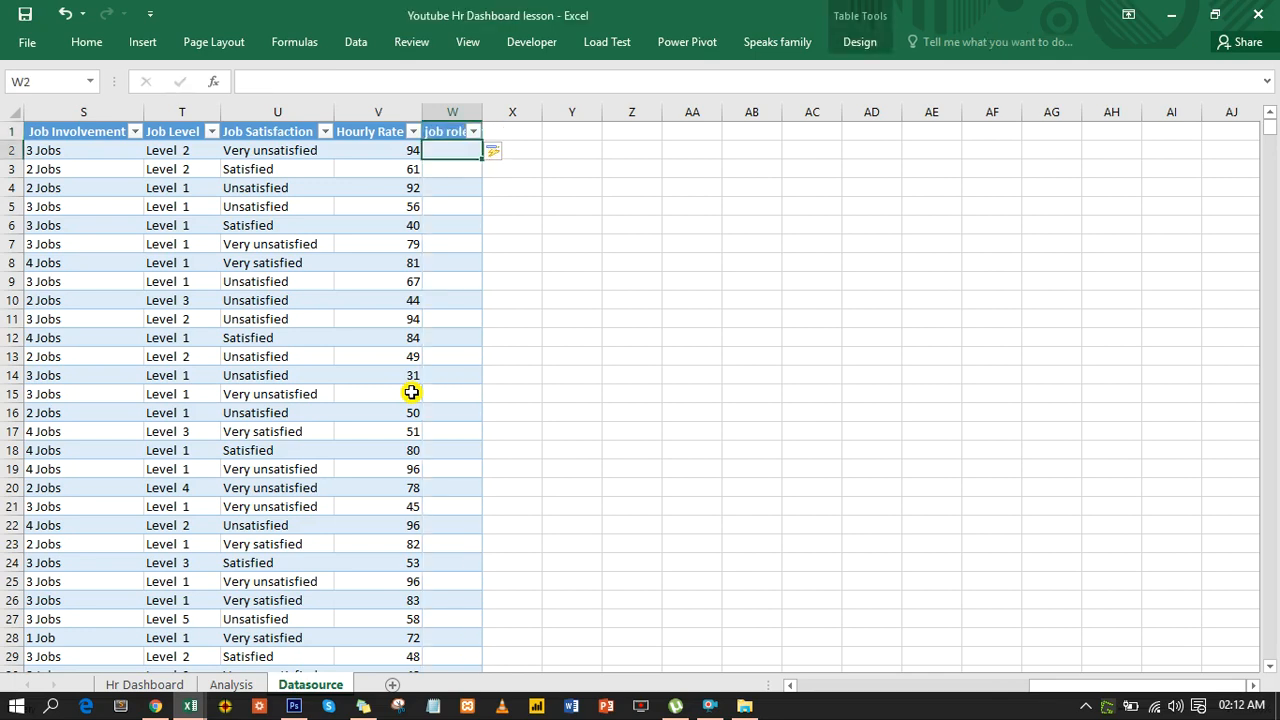
double_click(481, 112)
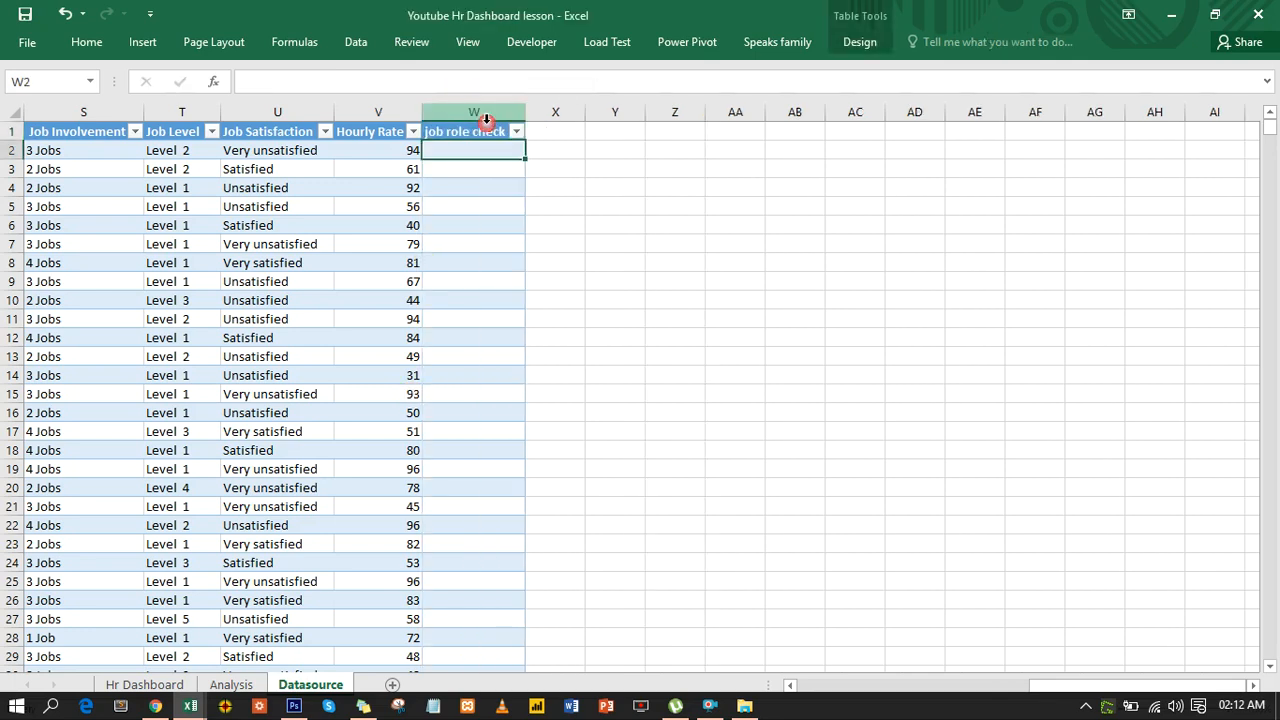
Step: Start an OR formula in W2 of the job role check column with the first condition Analysis!B13=1
type("=")
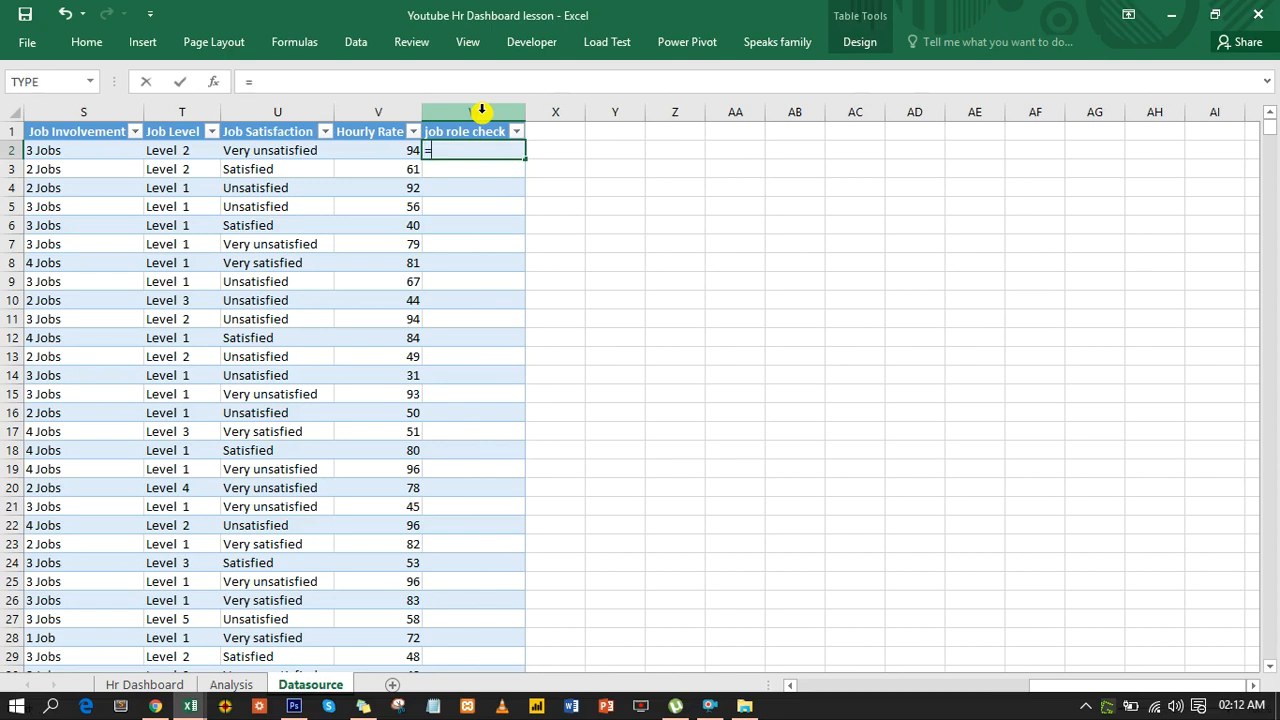
type("or")
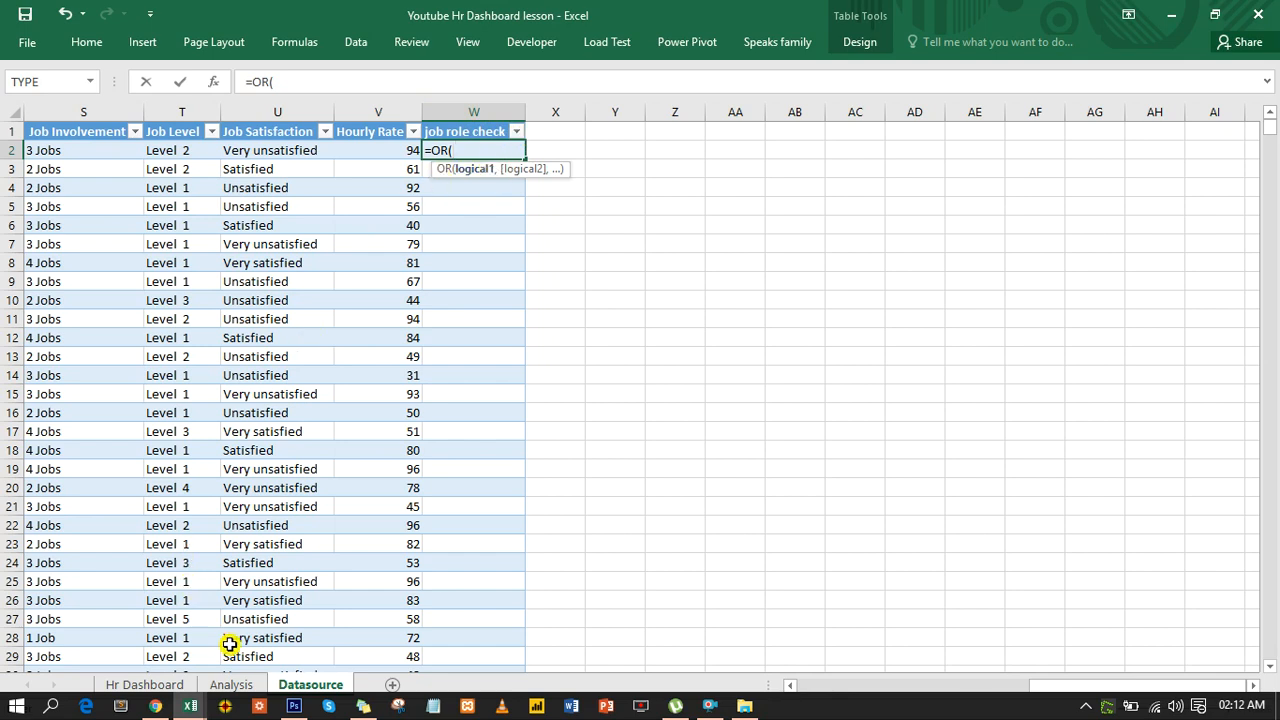
left_click(231, 685)
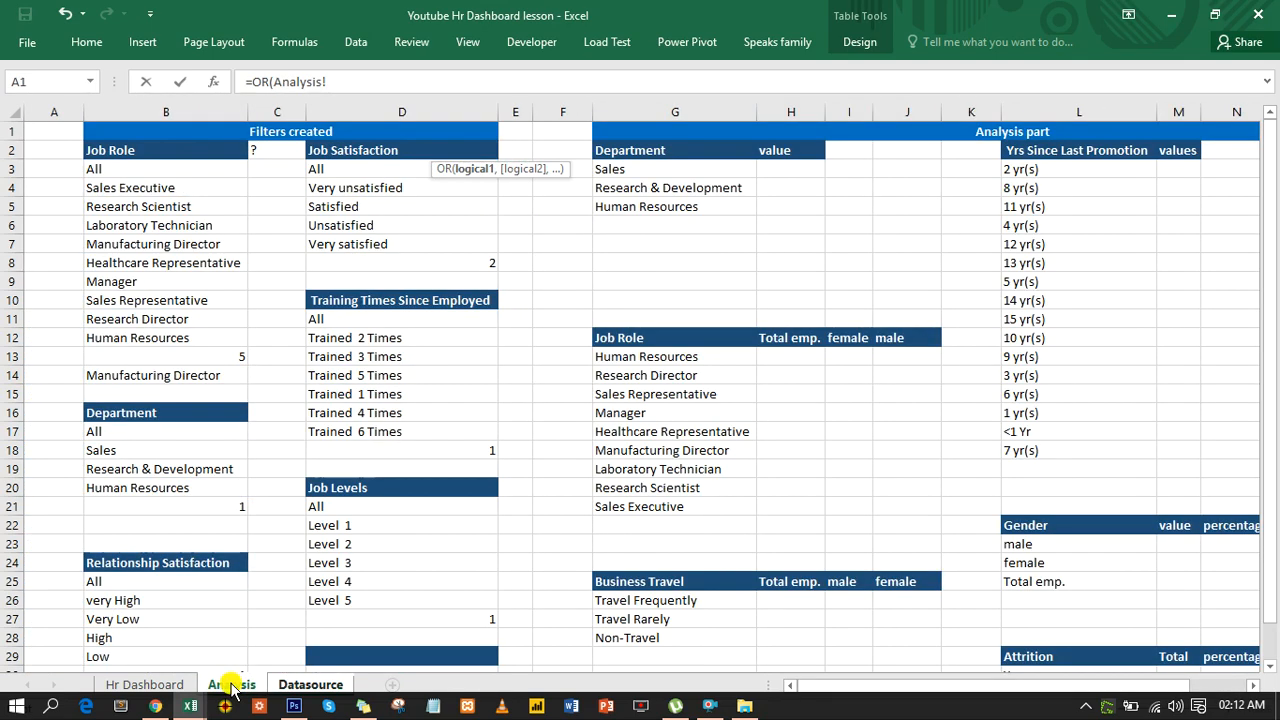
left_click(306, 683)
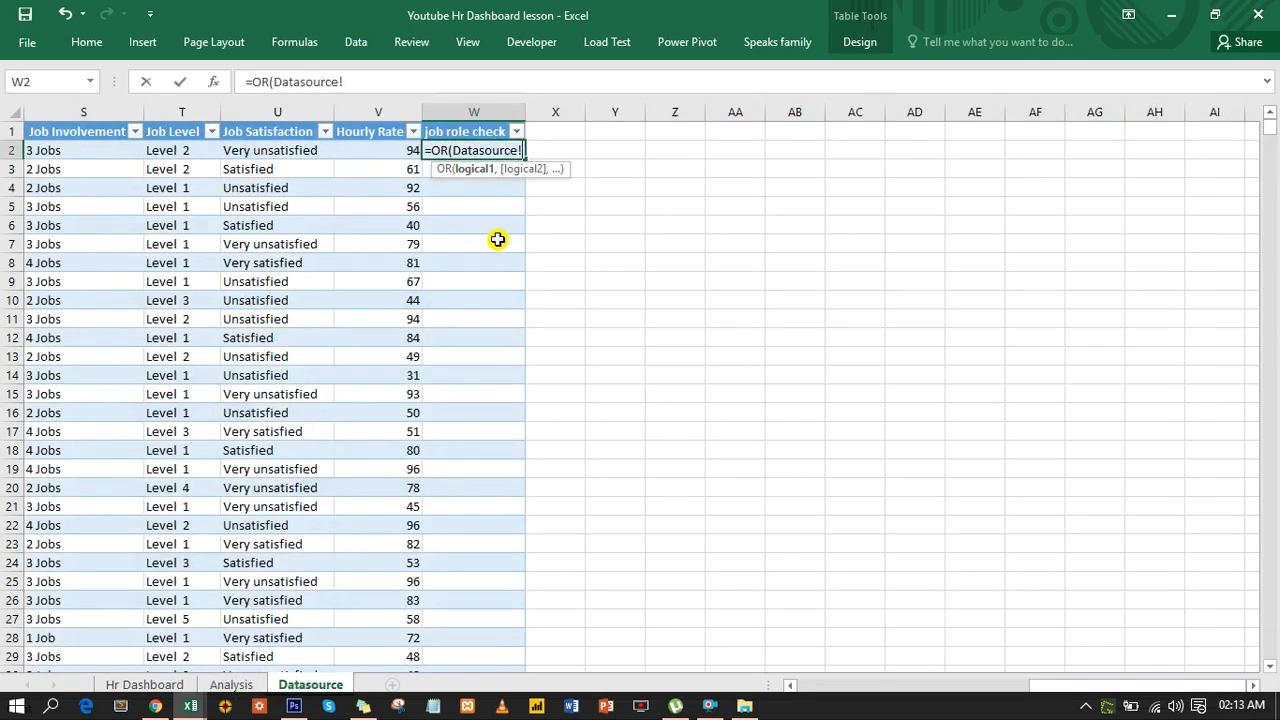
left_click(231, 686)
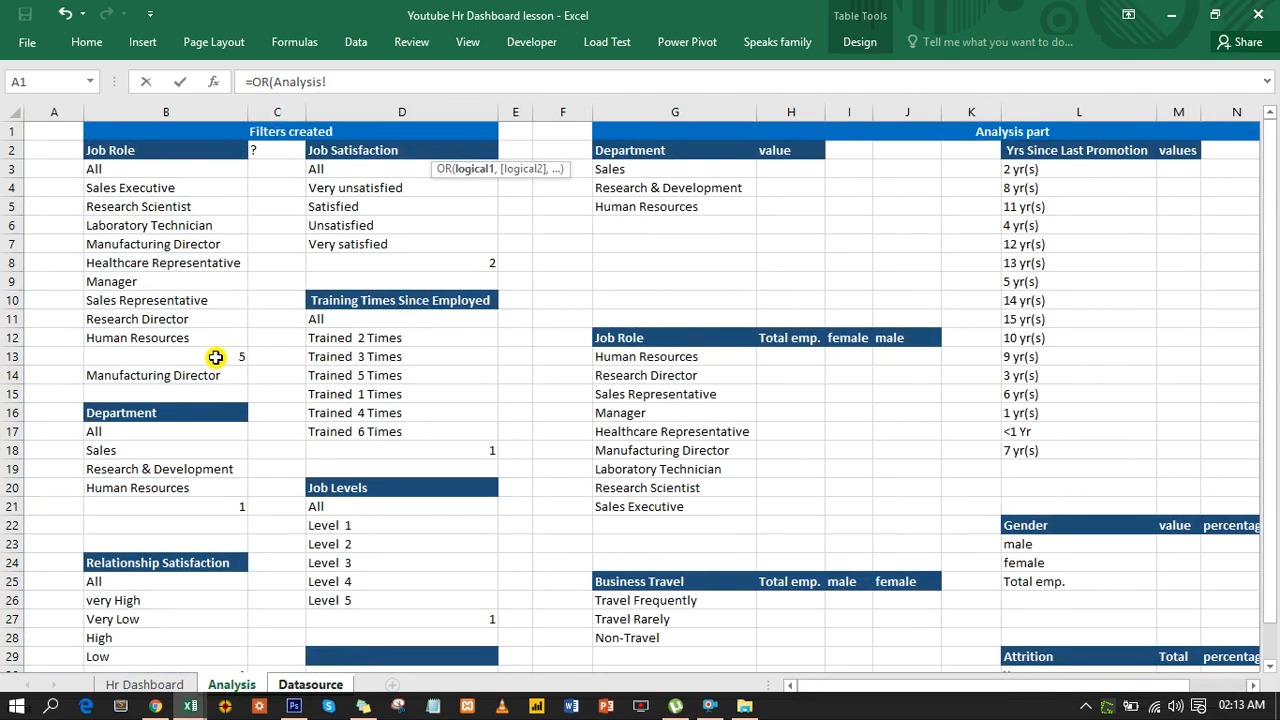
left_click(215, 357)
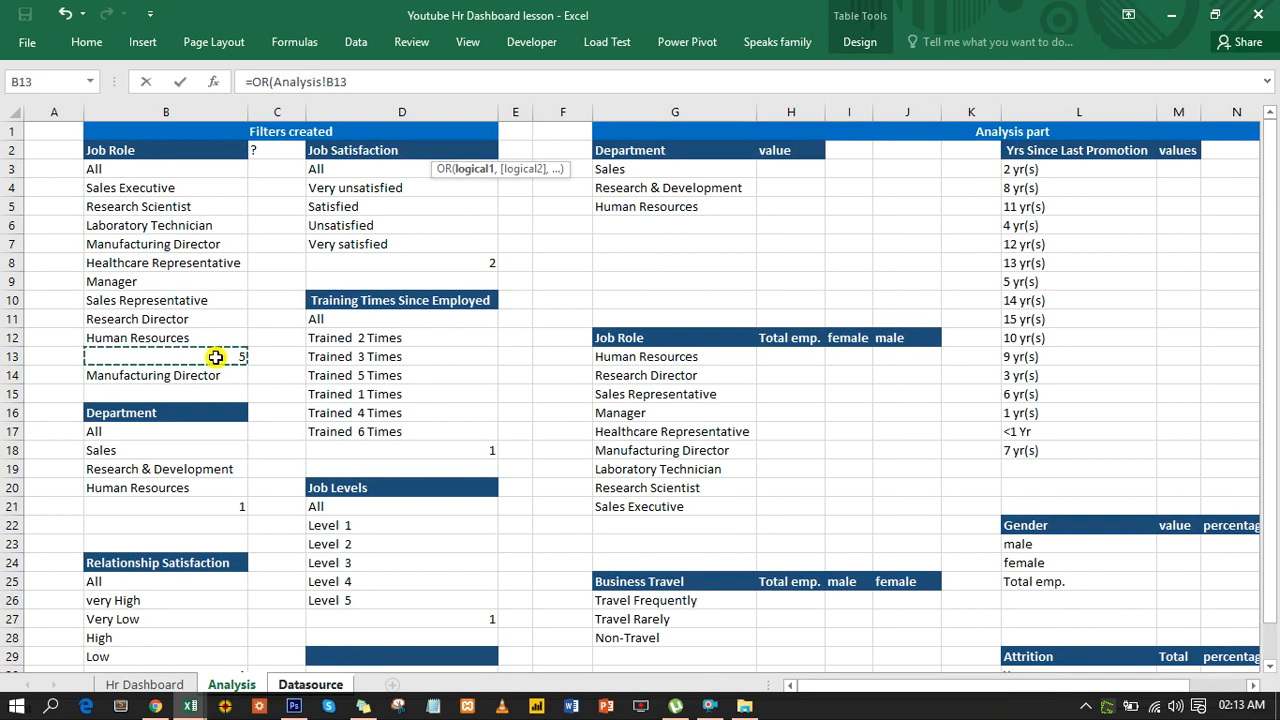
type("=1,")
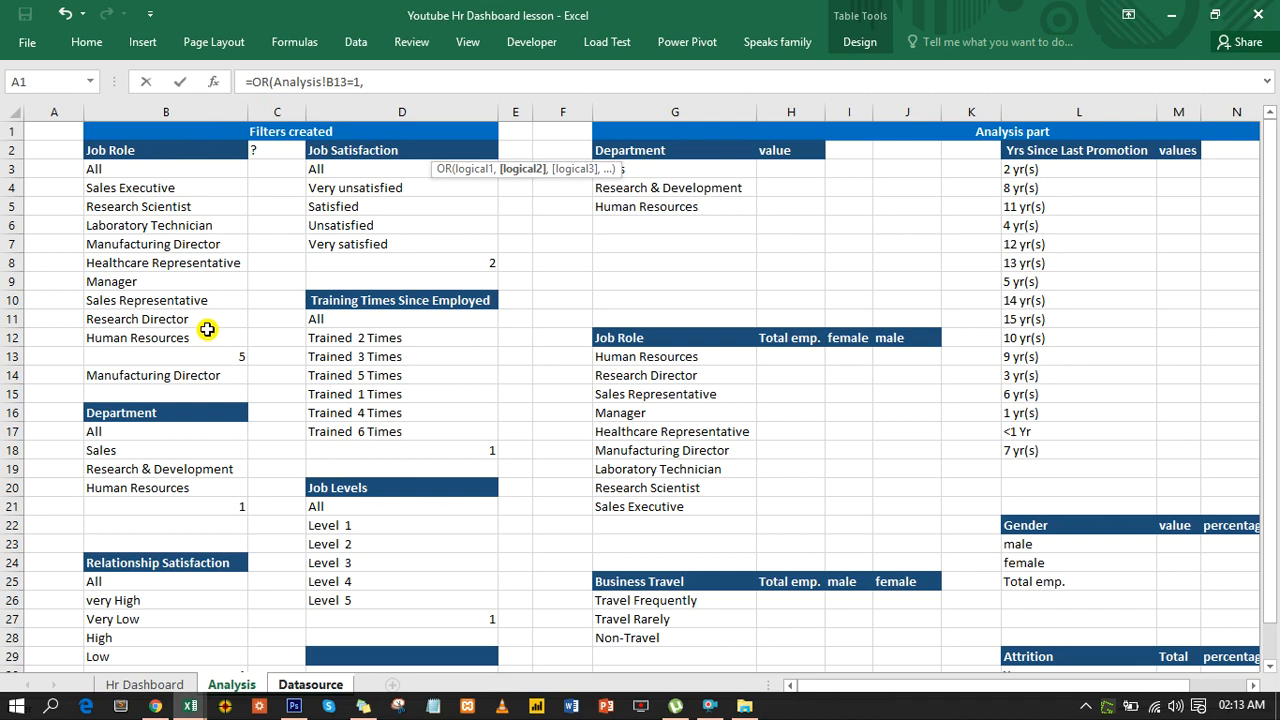
Step: Begin the second OR condition with INDEX(Analysis!B3:B12,Analysis!B13)= to look up the selected job role
type("ind")
key("Tab")
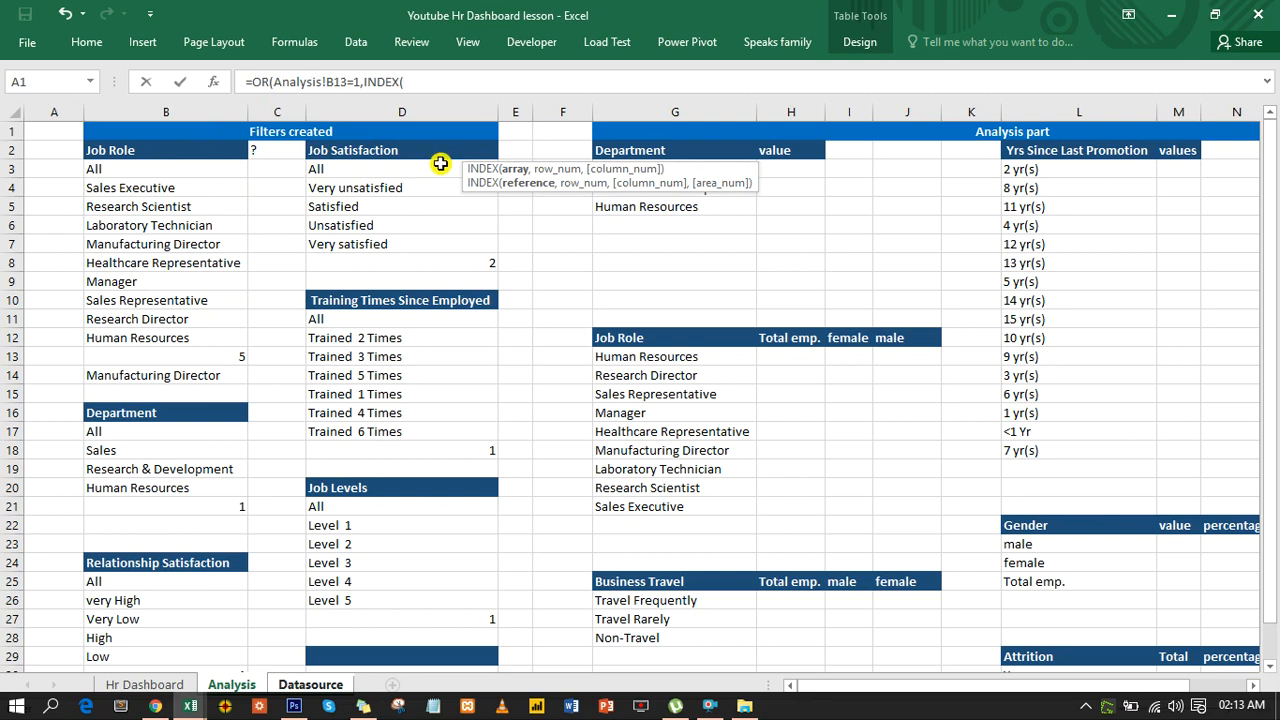
left_click_drag(226, 167, 197, 331)
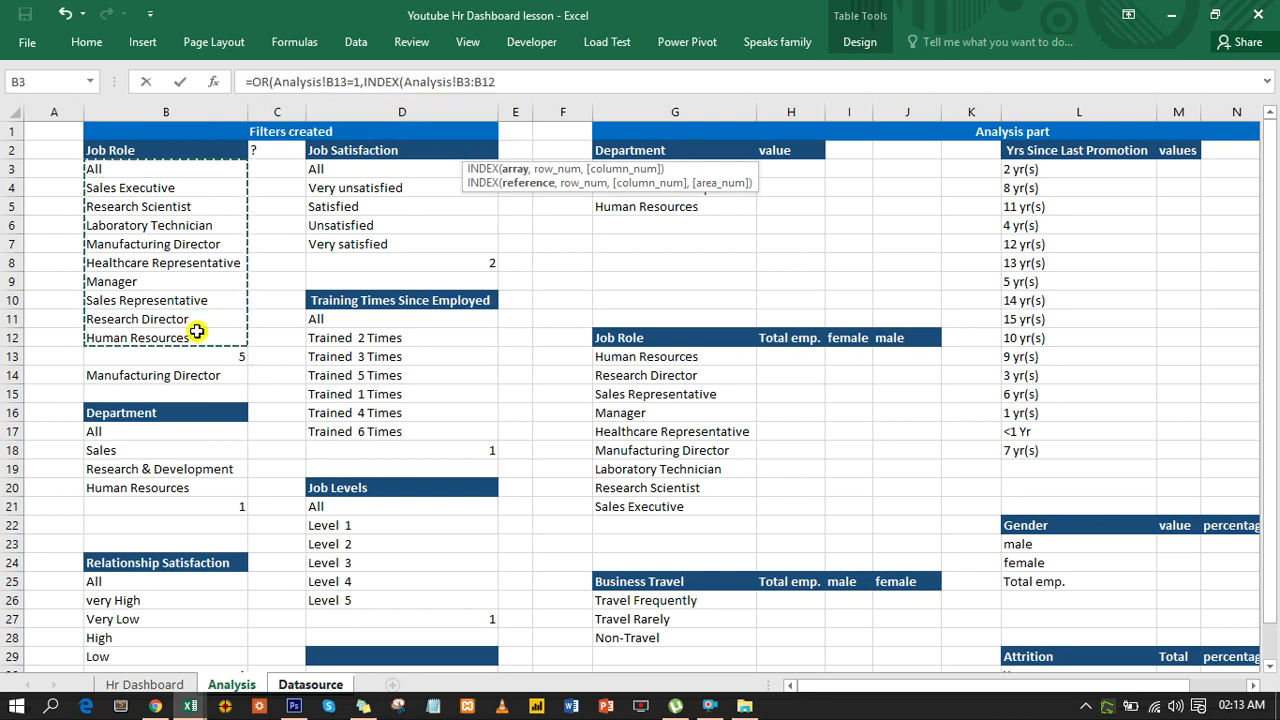
type(",")
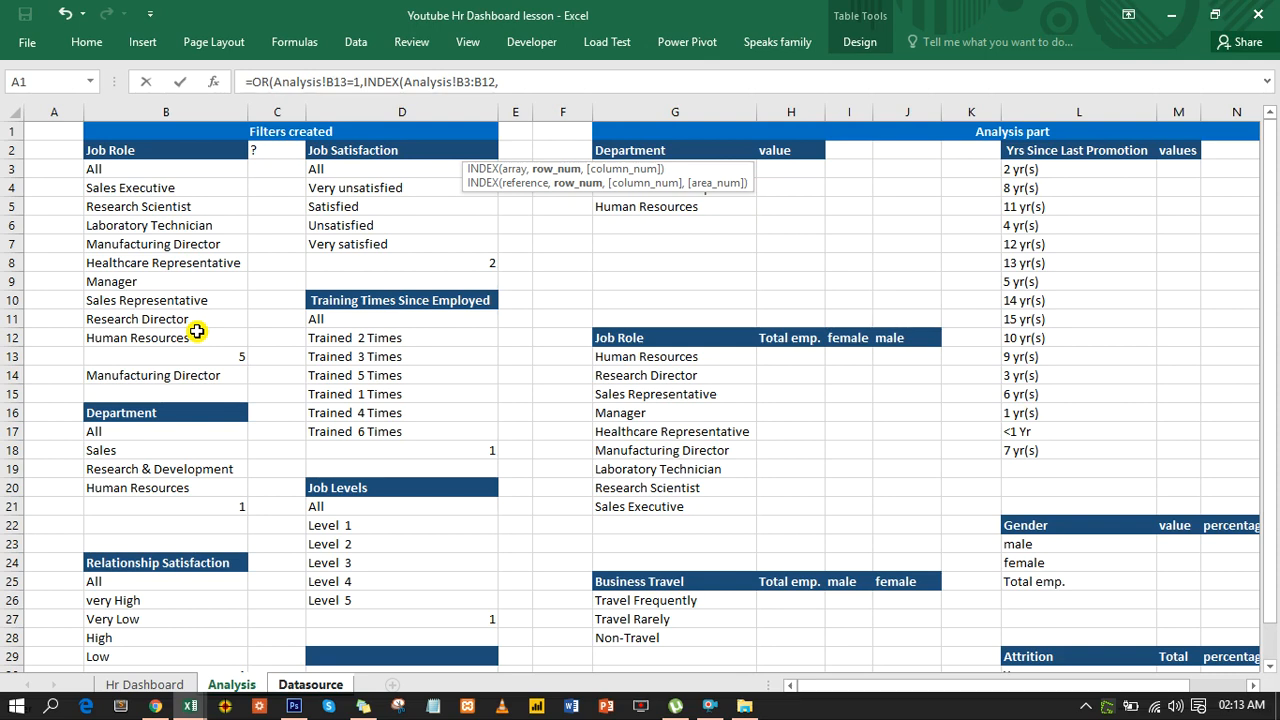
left_click(207, 357)
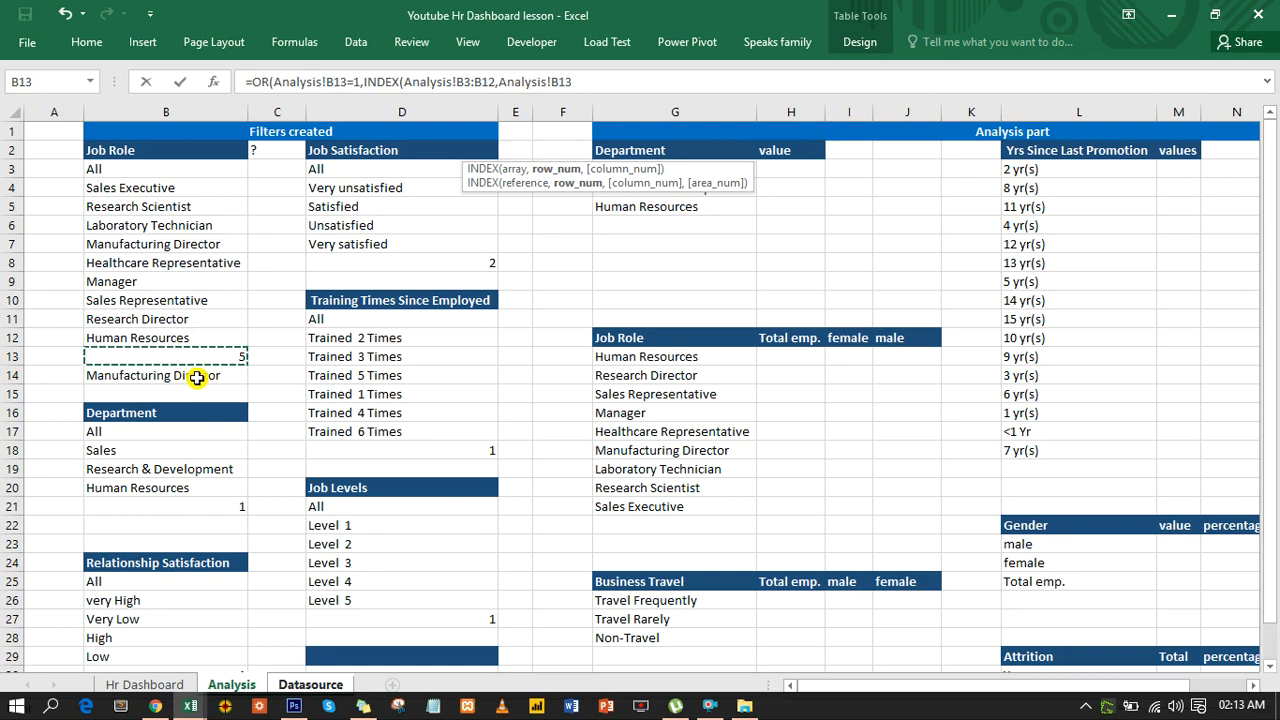
type(")=")
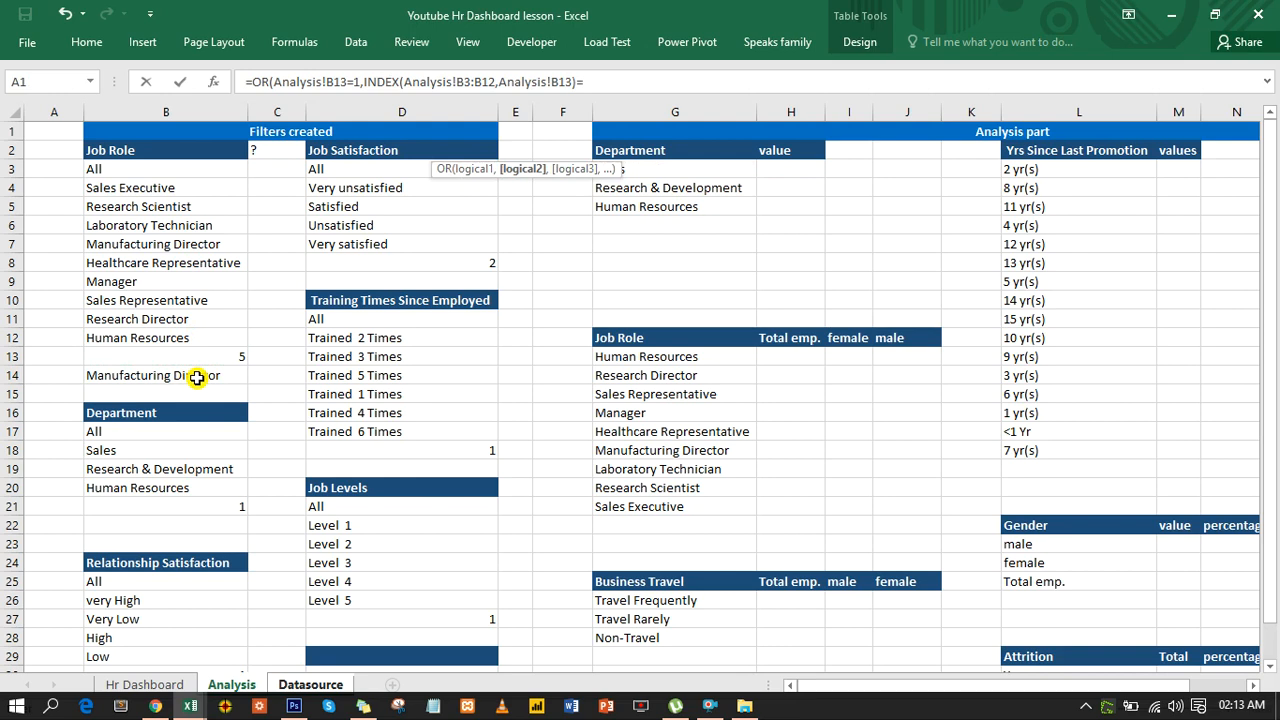
Step: Compare the INDEX result with the Job Role cell I2 on the Datasource sheet and enter the formula
left_click(290, 684)
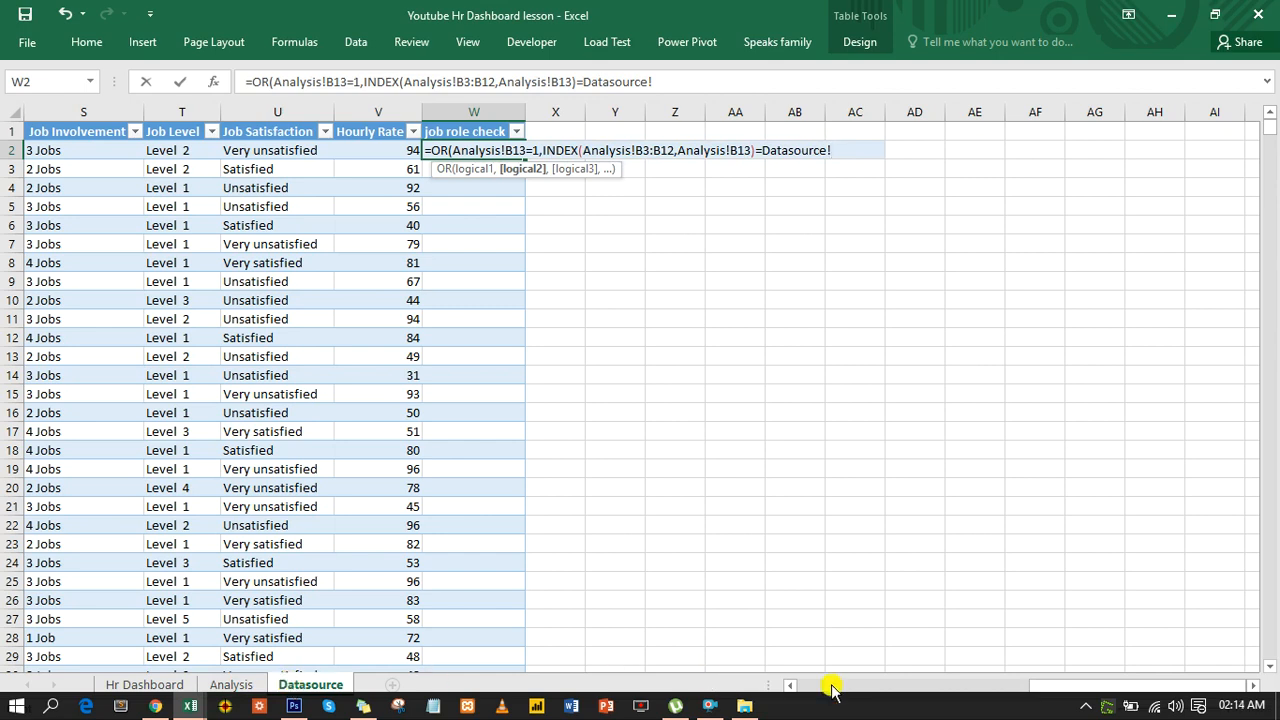
left_click_drag(1038, 686, 894, 691)
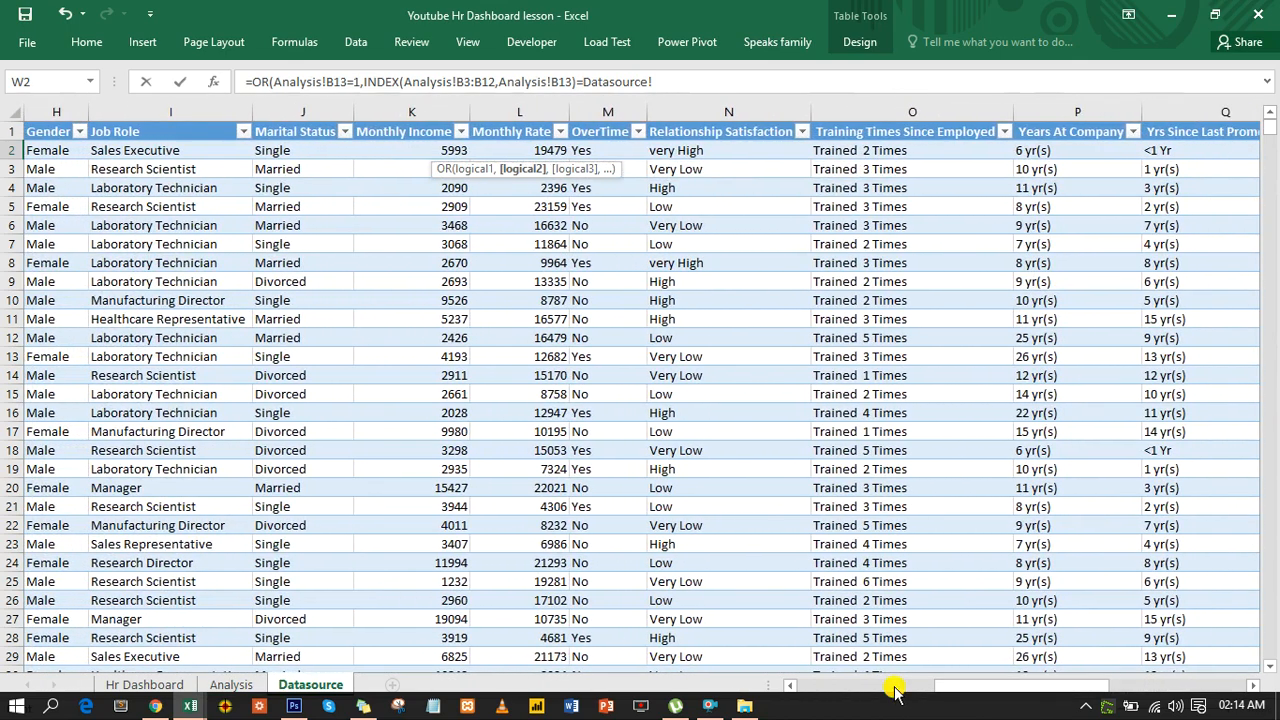
left_click(162, 151)
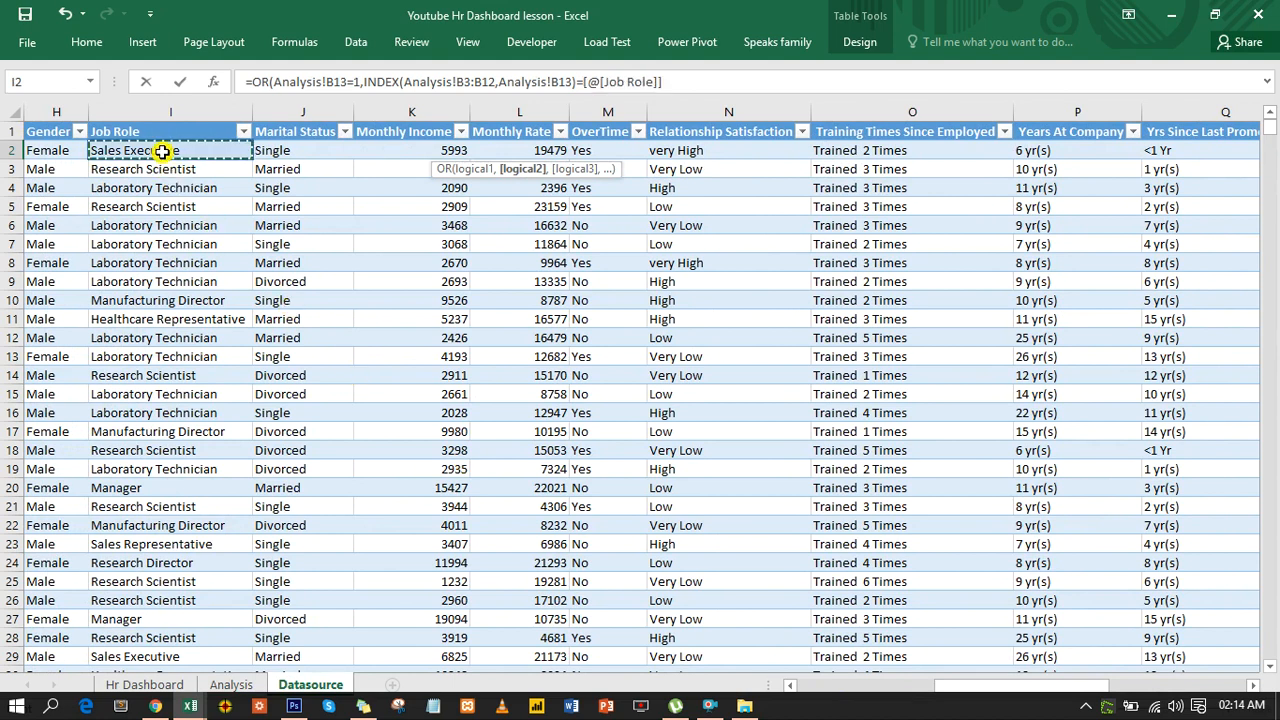
key("Return")
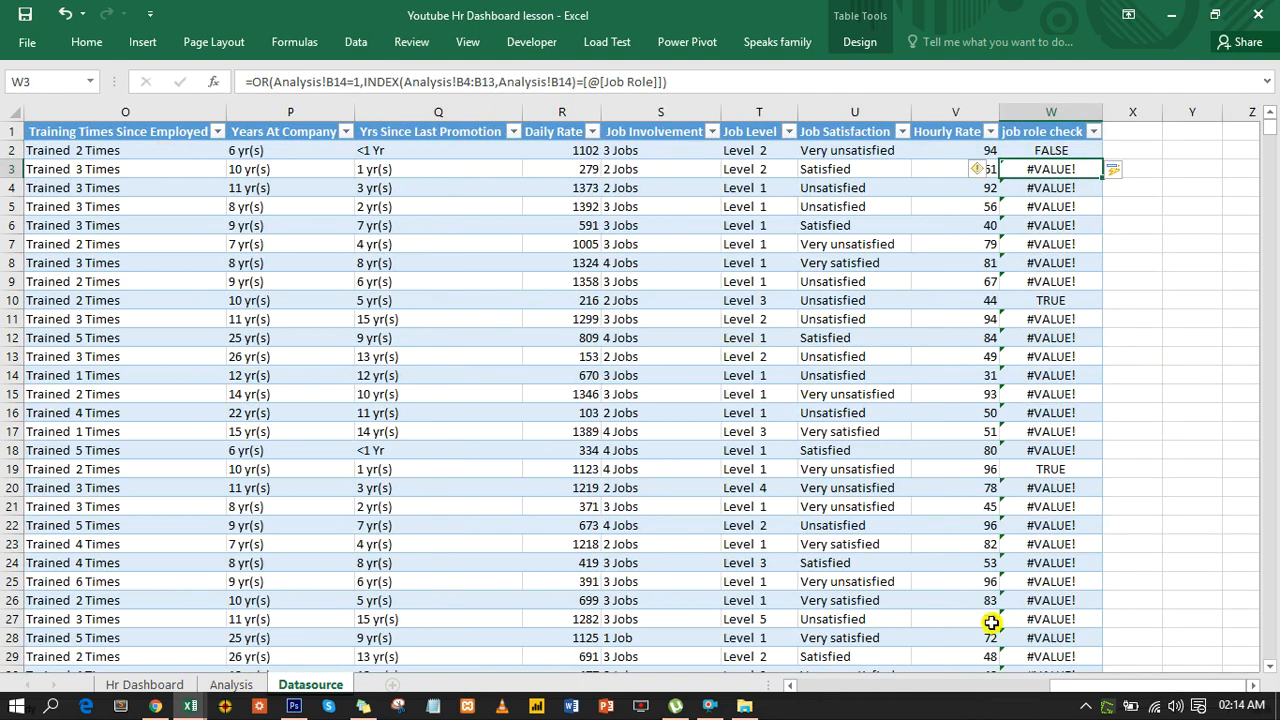
Step: Examine the job role check results in W2 and W10 and compare row 10 with its Job Role value
left_click(1251, 686)
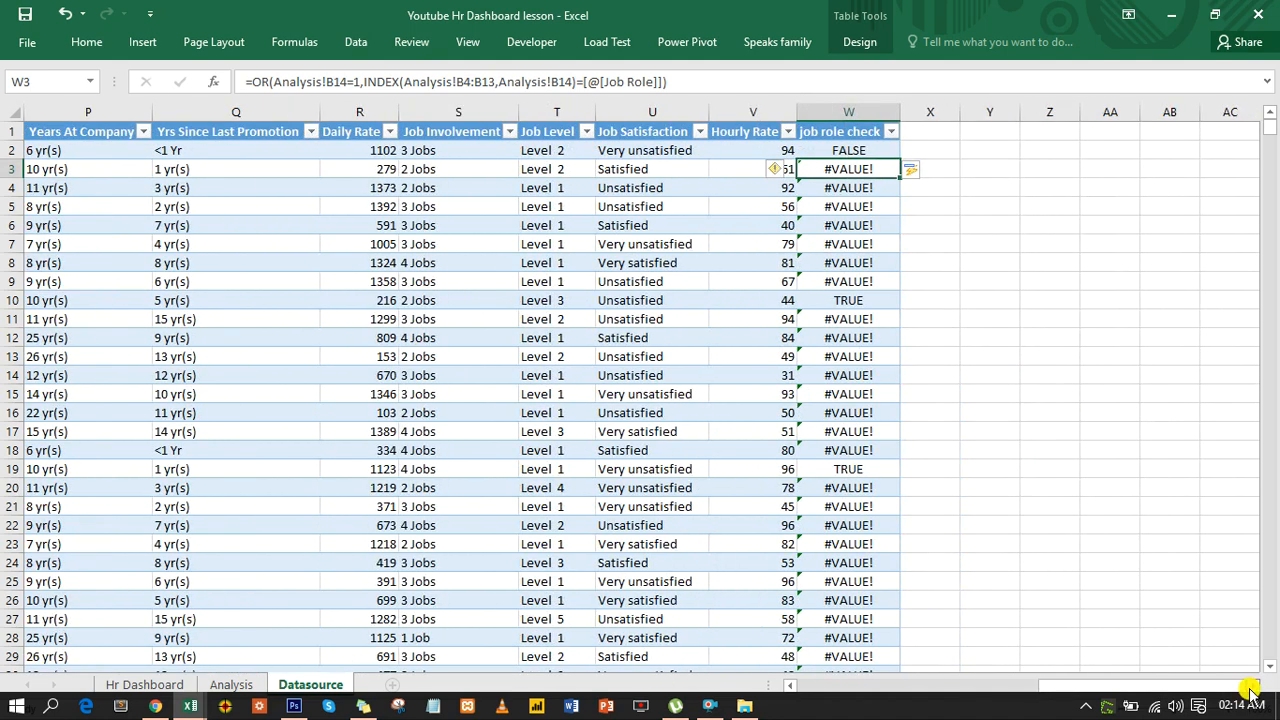
left_click(852, 149)
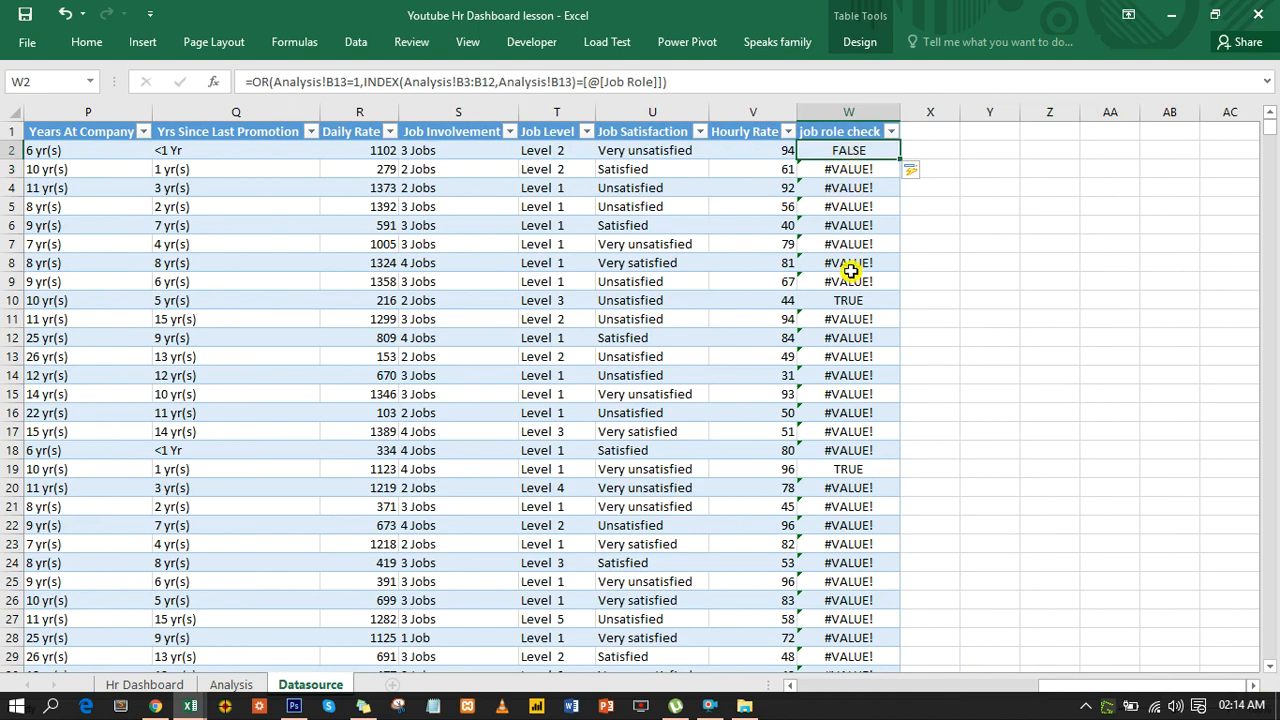
left_click(852, 302)
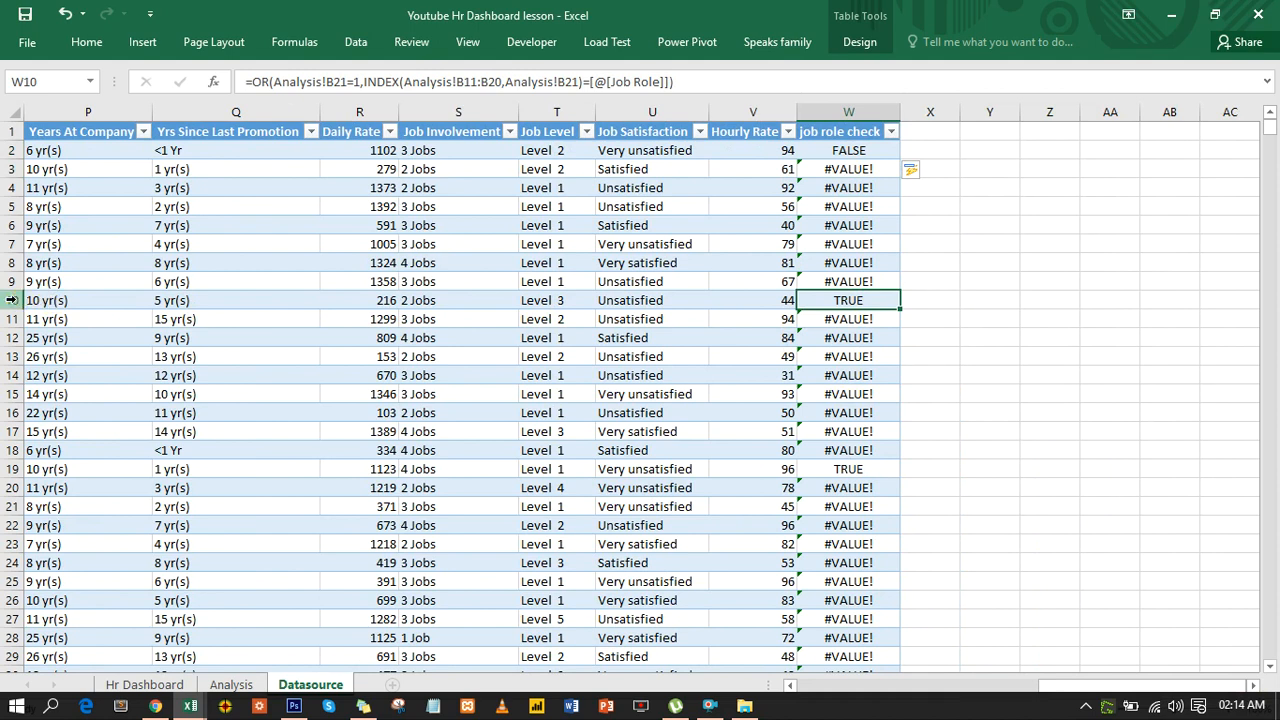
left_click(13, 300)
left_click_drag(1054, 688, 909, 667)
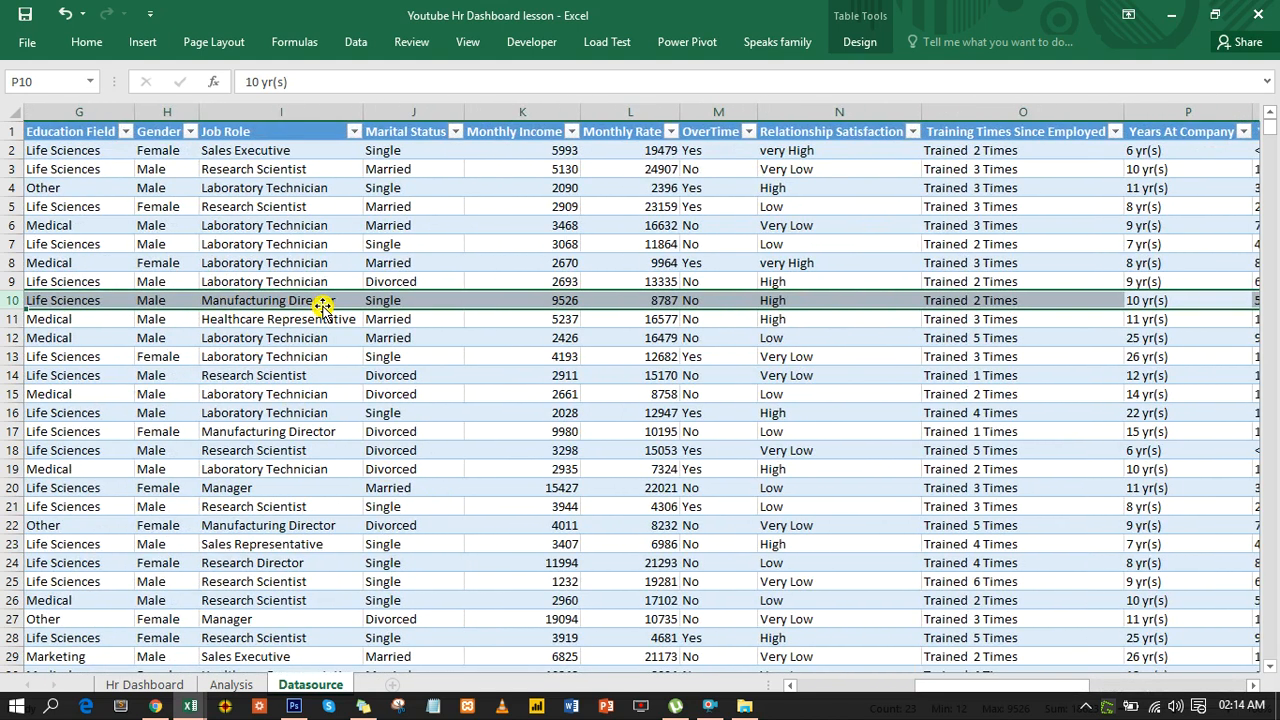
Step: Set the job role index in Analysis cell B13 to 1 and return to the job role check column on Datasource
left_click(242, 684)
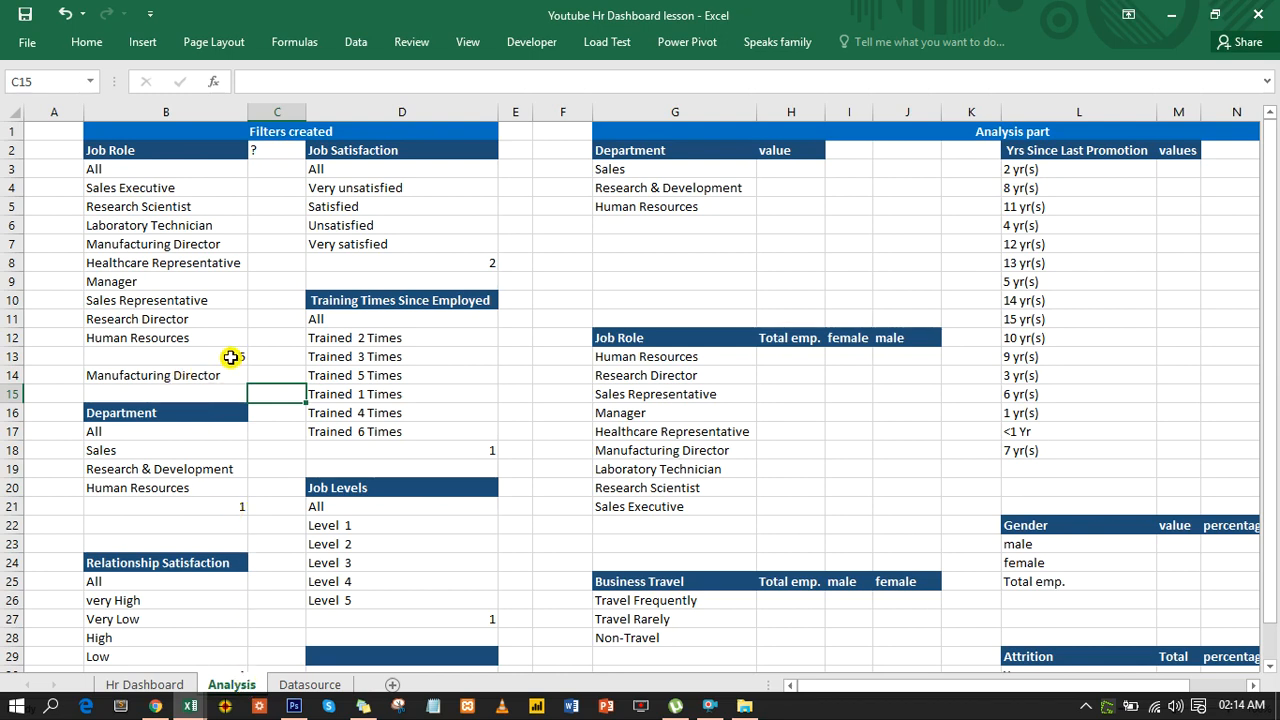
left_click(230, 357)
type("1")
key("Return")
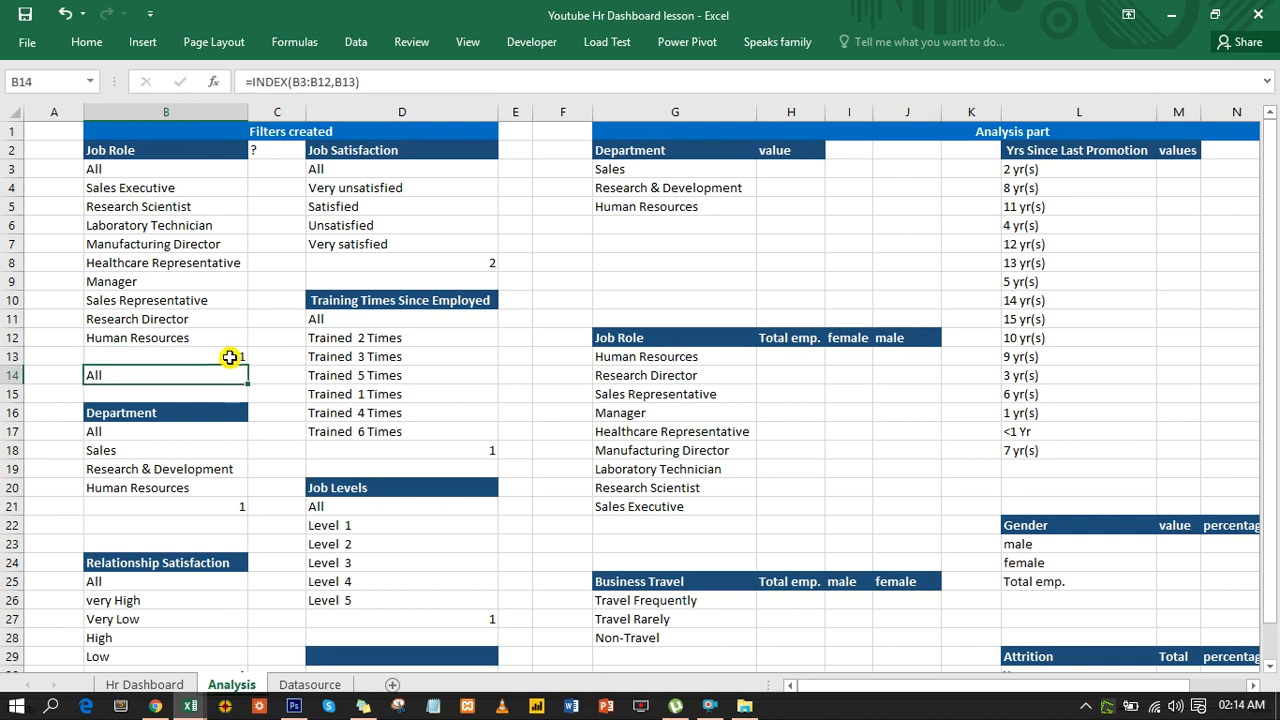
left_click(310, 684)
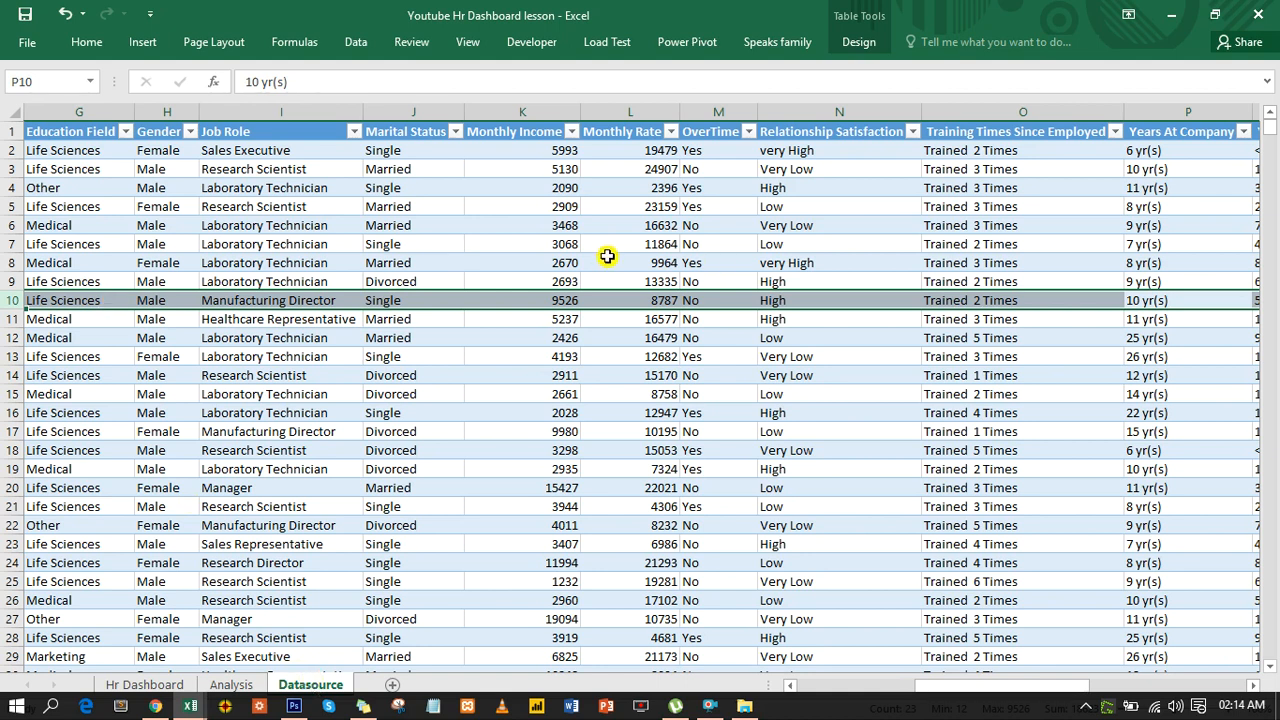
left_click_drag(1006, 686, 1240, 683)
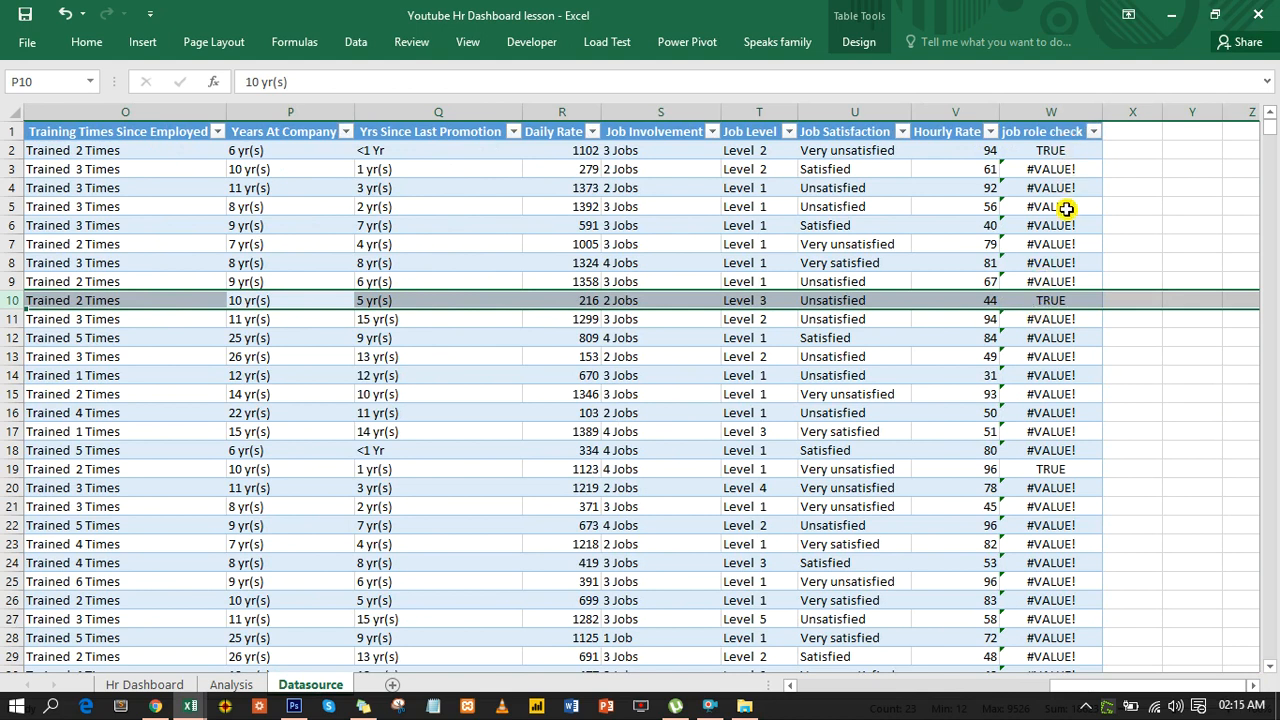
Step: Make the first Analysis reference in the W2 formula absolute as $B$13
left_click(1055, 153)
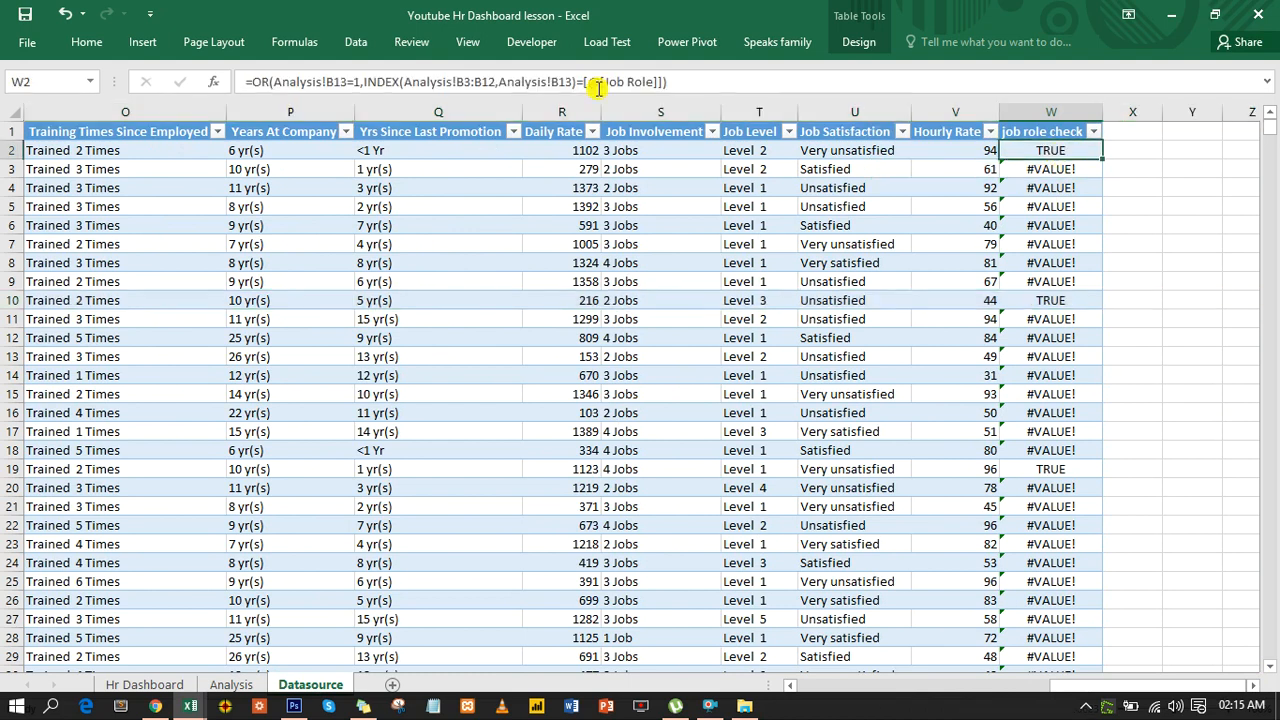
left_click(326, 80)
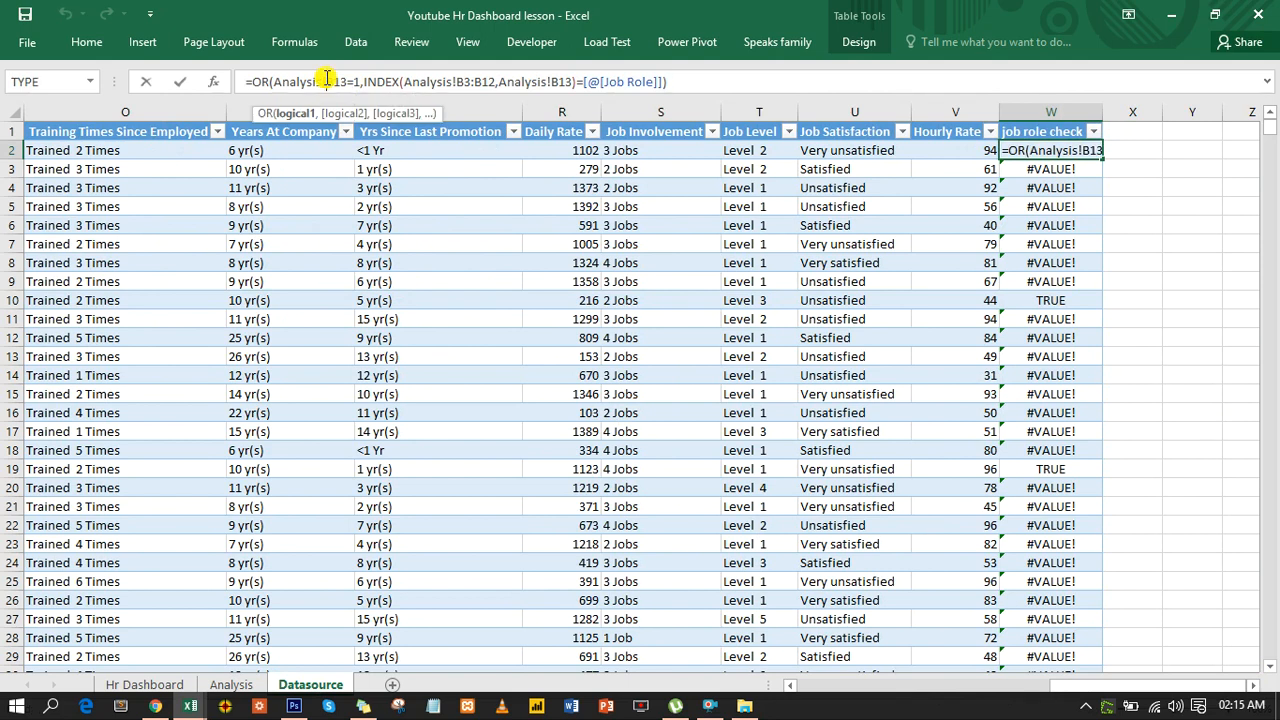
key("F4")
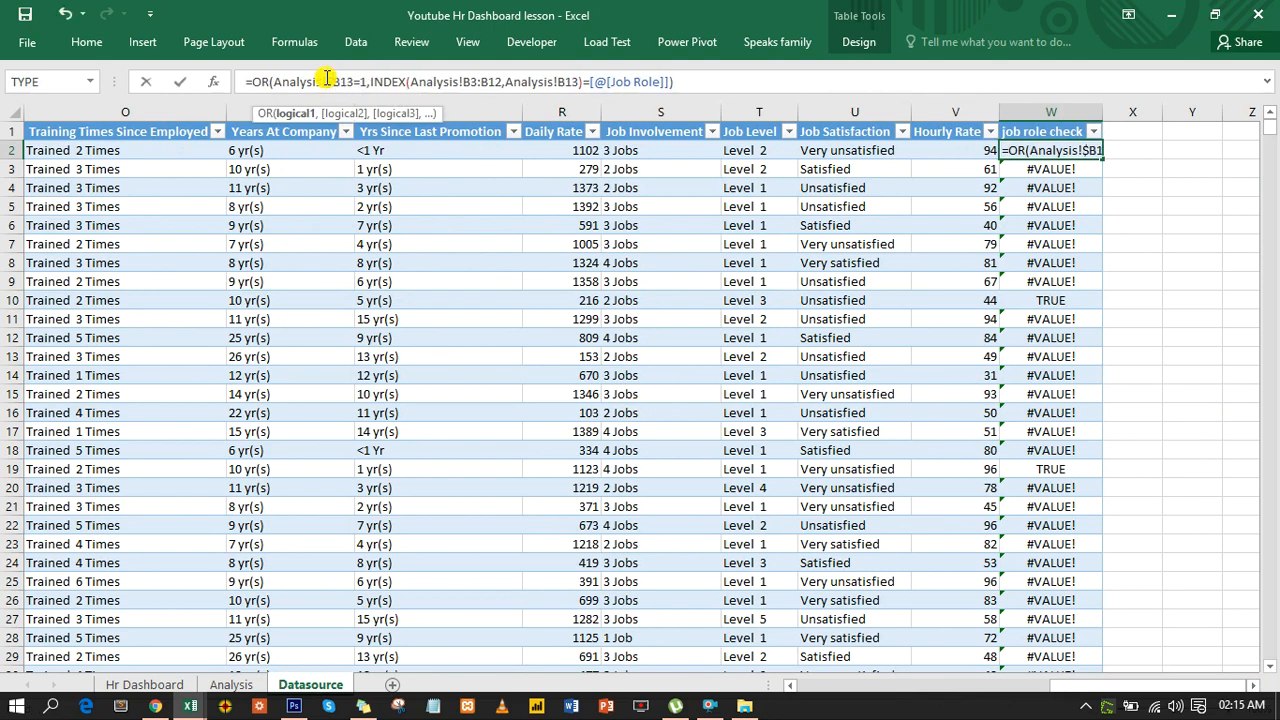
type("$")
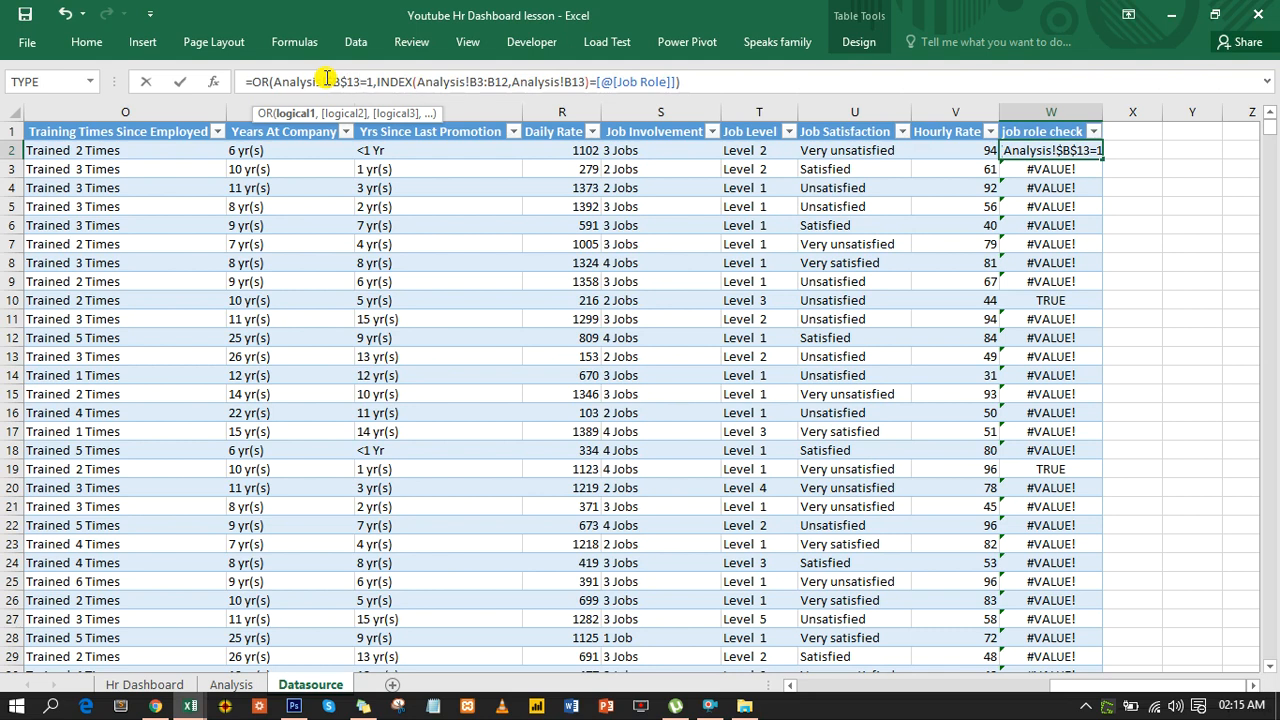
Step: Make the INDEX array reference in the W2 formula absolute as Analysis!$B$3:$B$12
key("Right")
key("Right")
key("Right")
key("Right")
key("Right")
key("Right")
key("Right")
key("Right")
key("Right")
key("Right")
key("Right")
key("Right")
key("Right")
key("Right")
key("Right")
key("Right")
key("Right")
key("Right")
key("Right")
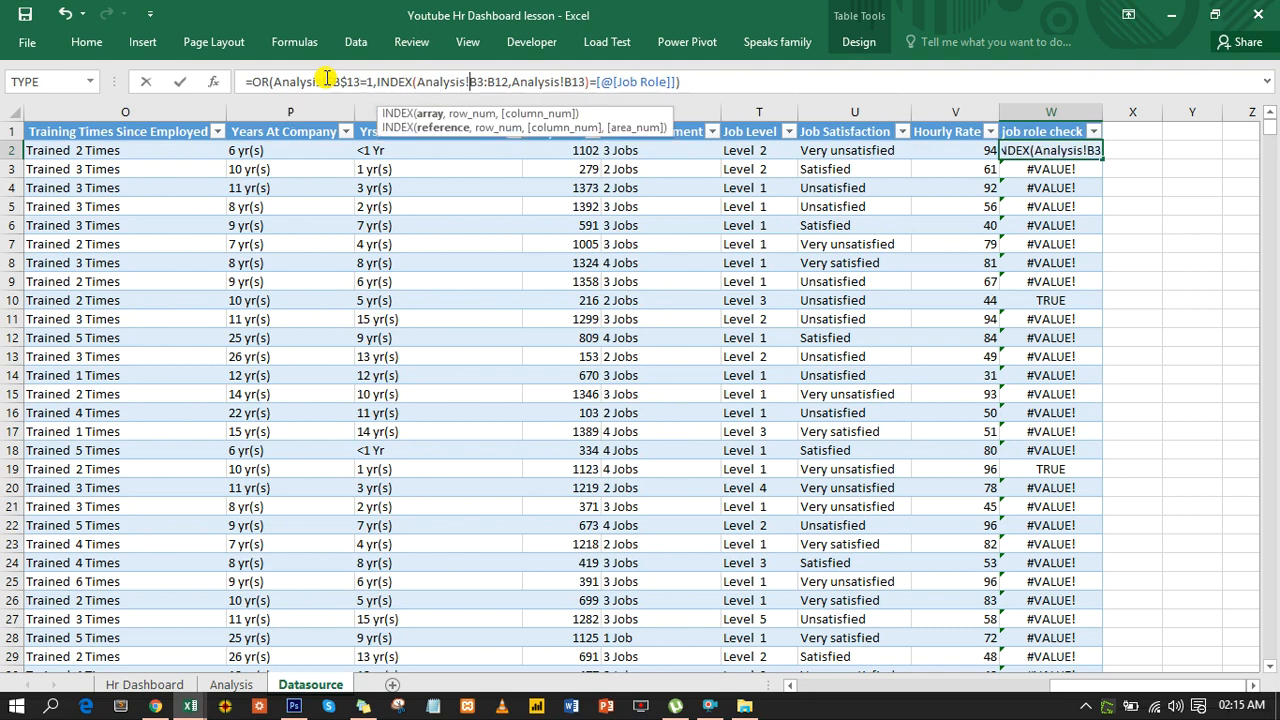
type("$")
key("Right")
type("$")
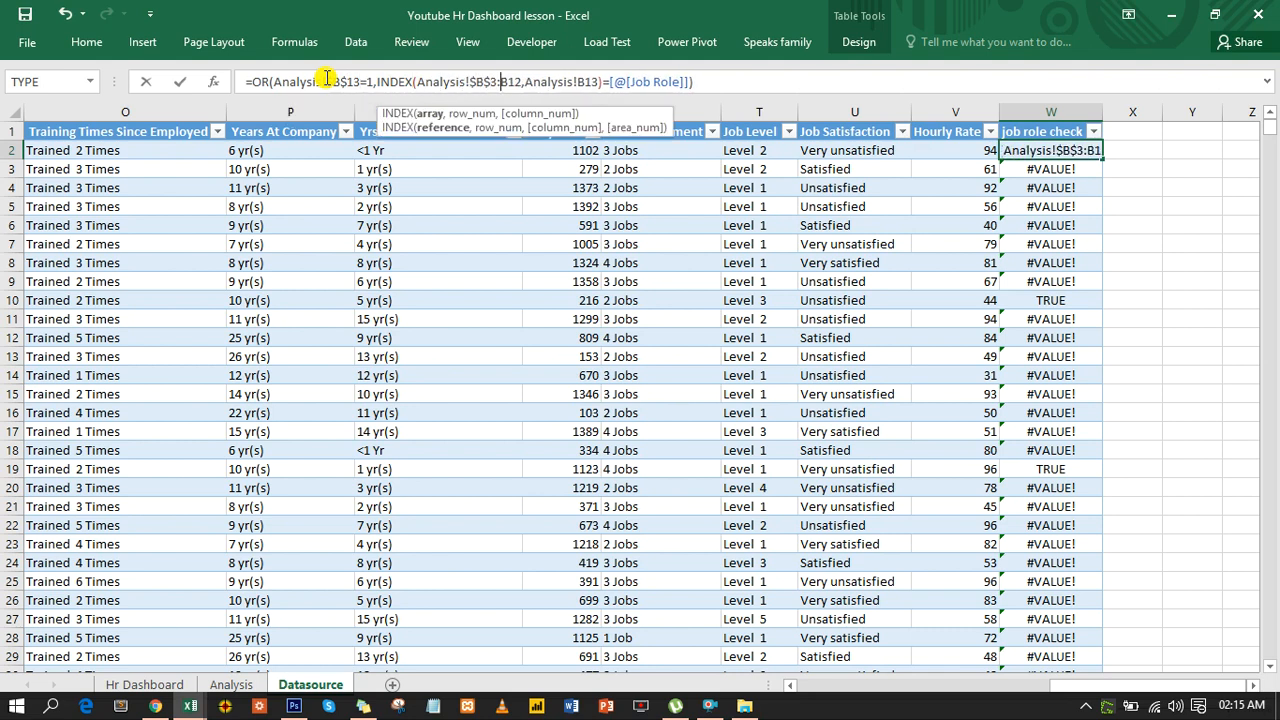
key("Right")
key("Right")
key("Right")
type("$B$")
key("BackSpace")
key("Left")
key("Left")
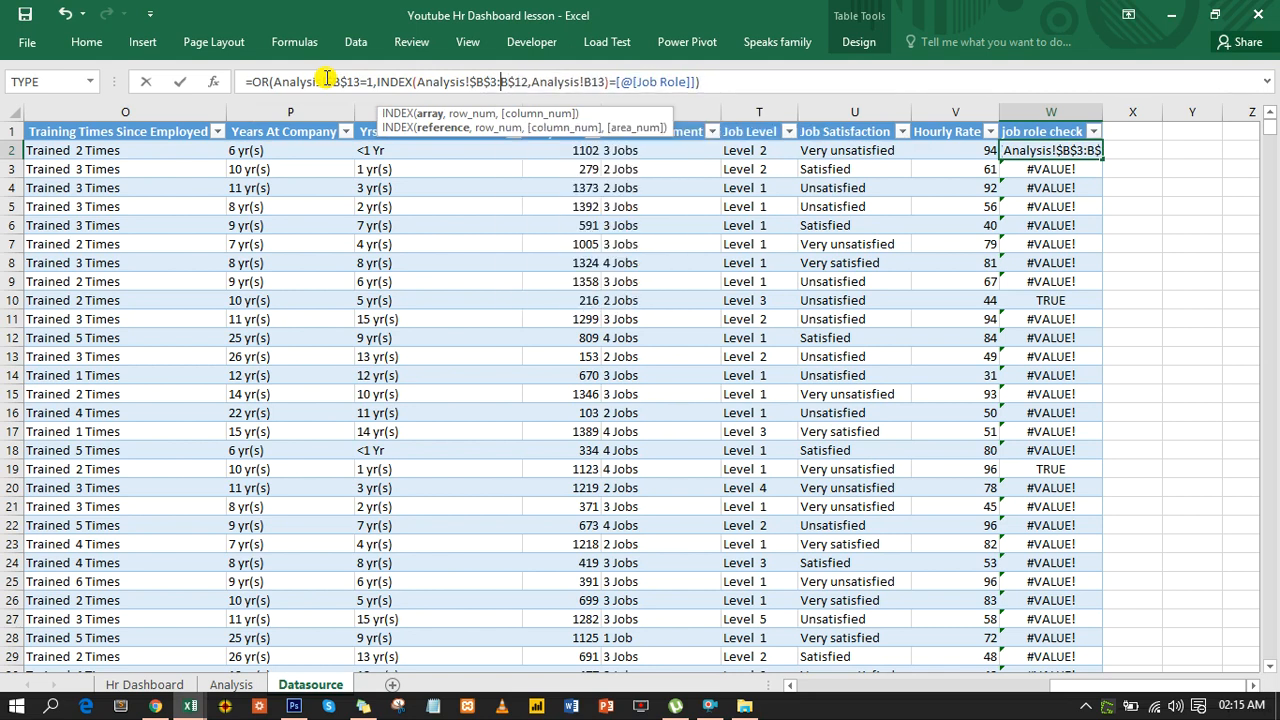
type("$")
Step: Make the INDEX row number reference absolute as Analysis!$B$13 and enter the corrected job role check formula
key("Right")
key("Right")
key("Right")
key("Right")
key("Right")
key("Right")
key("Right")
key("Right")
key("Right")
key("Right")
key("Right")
key("Right")
key("Right")
key("Right")
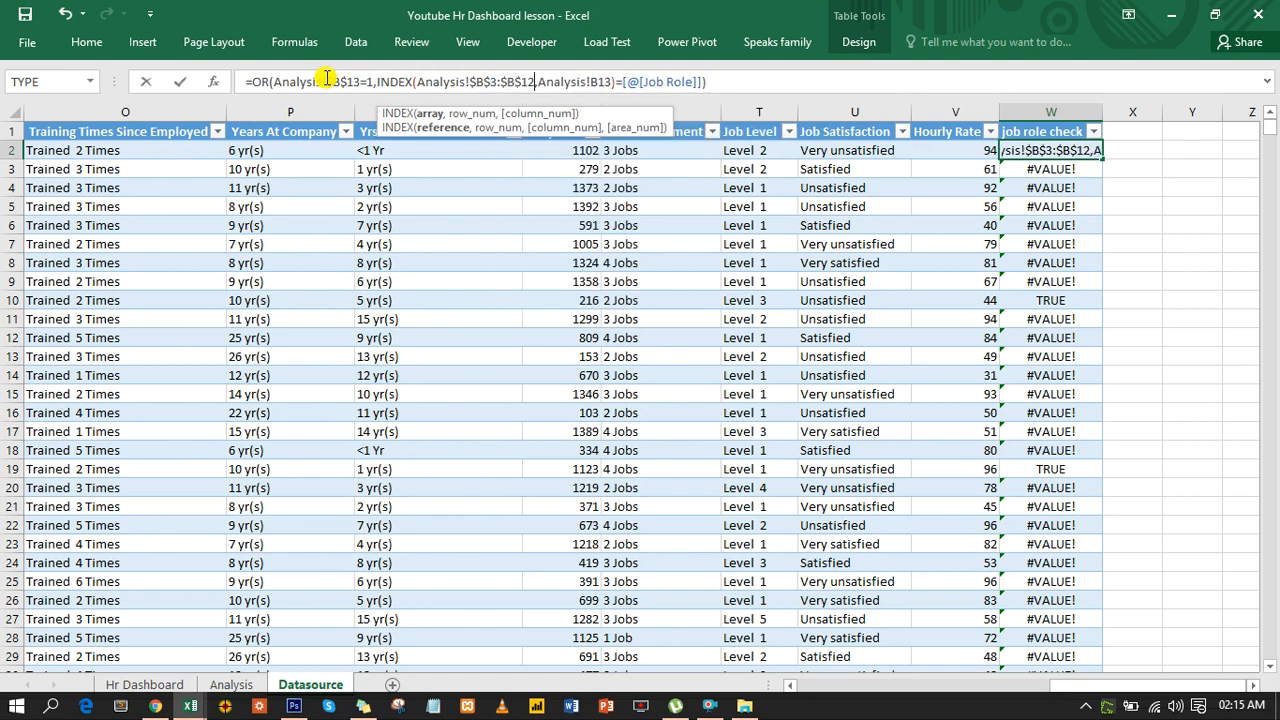
type("$B")
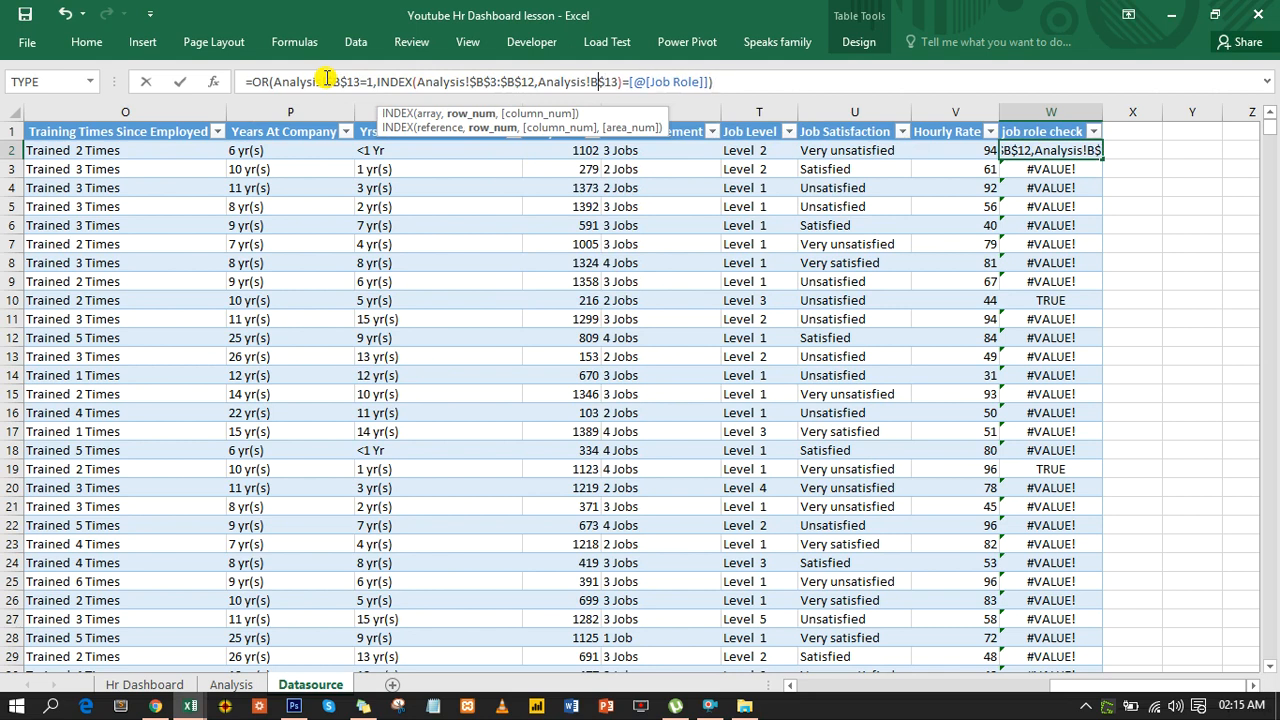
type("$")
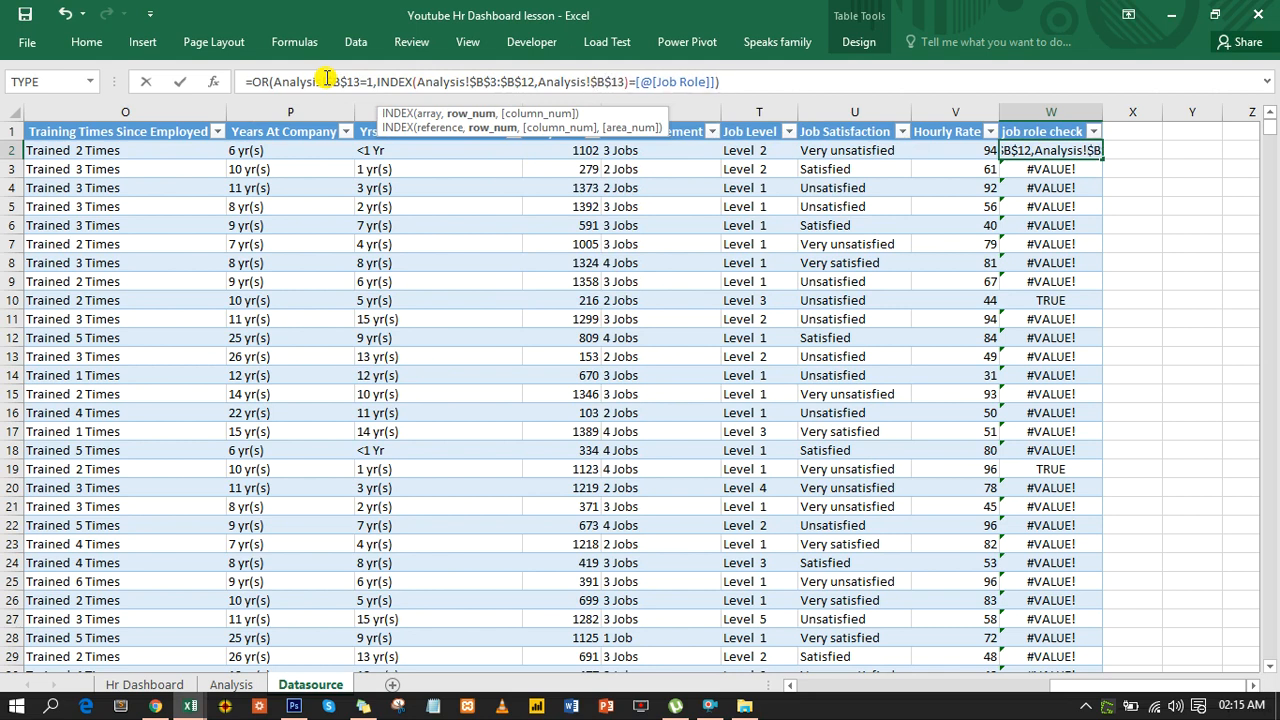
key("Return")
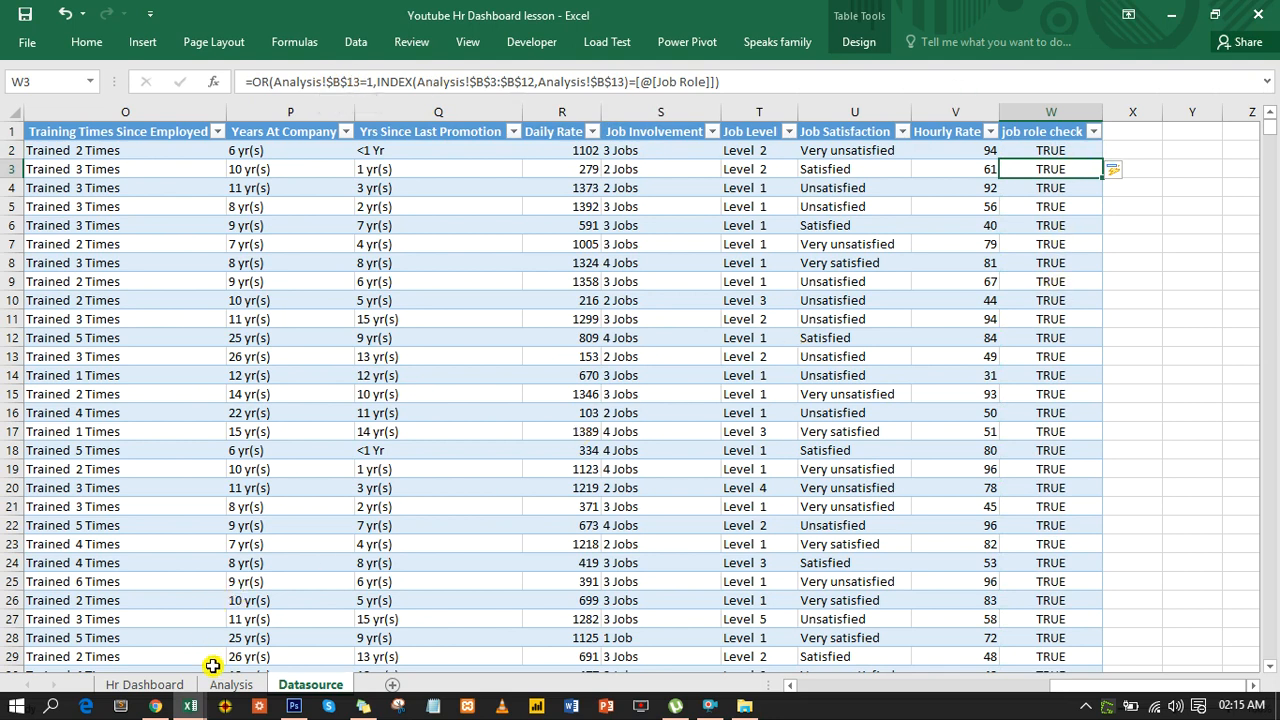
Step: Set the job role index in Analysis cell B13 to 2 and return to the Datasource sheet
left_click(230, 684)
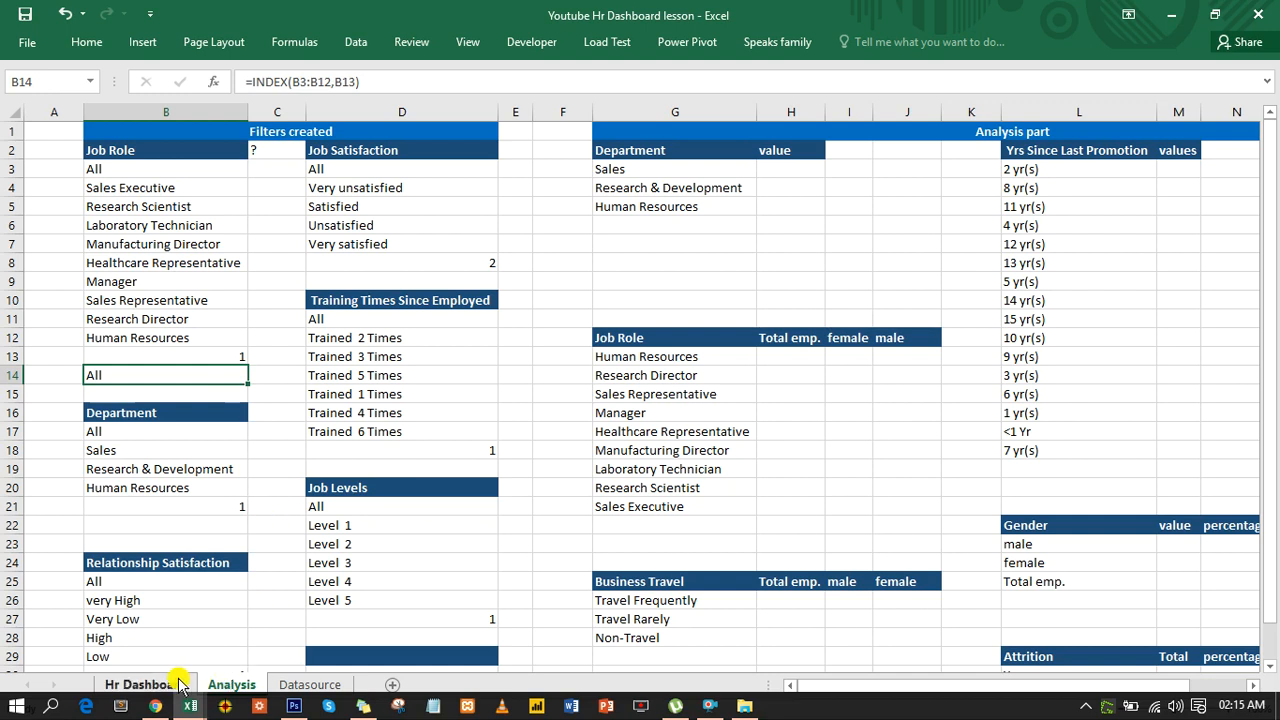
left_click(194, 353)
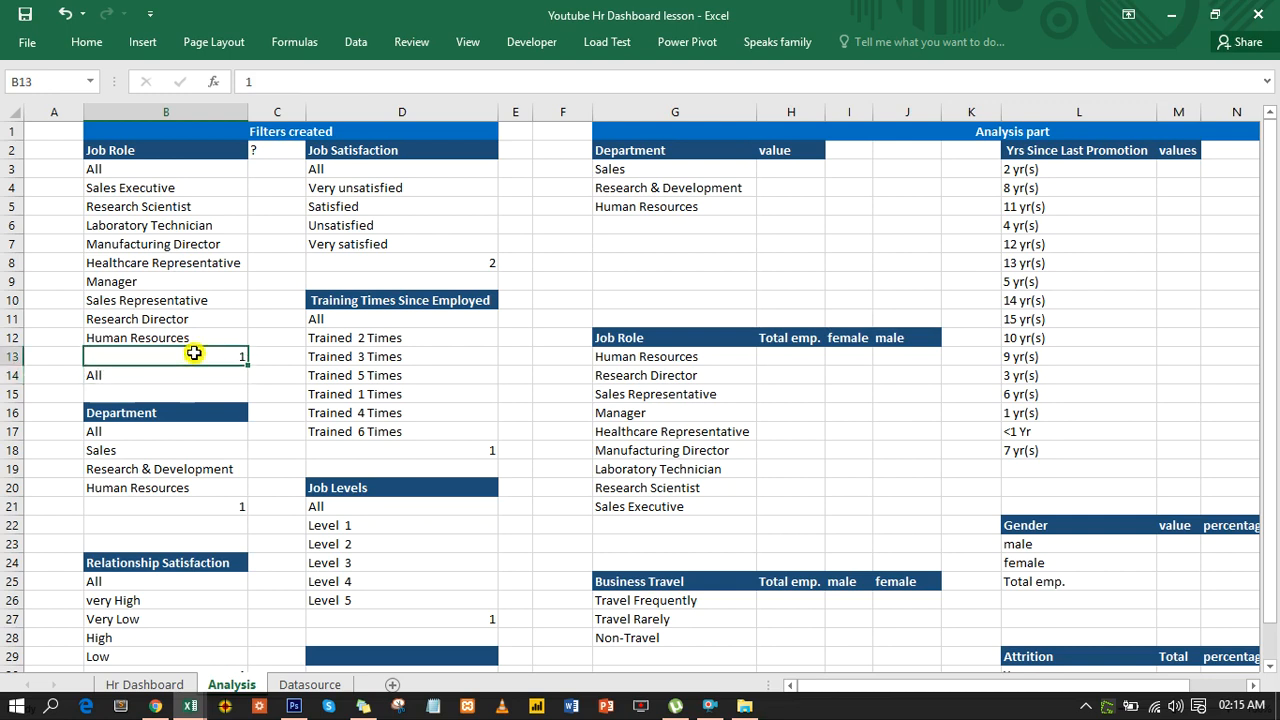
type("2")
key("Return")
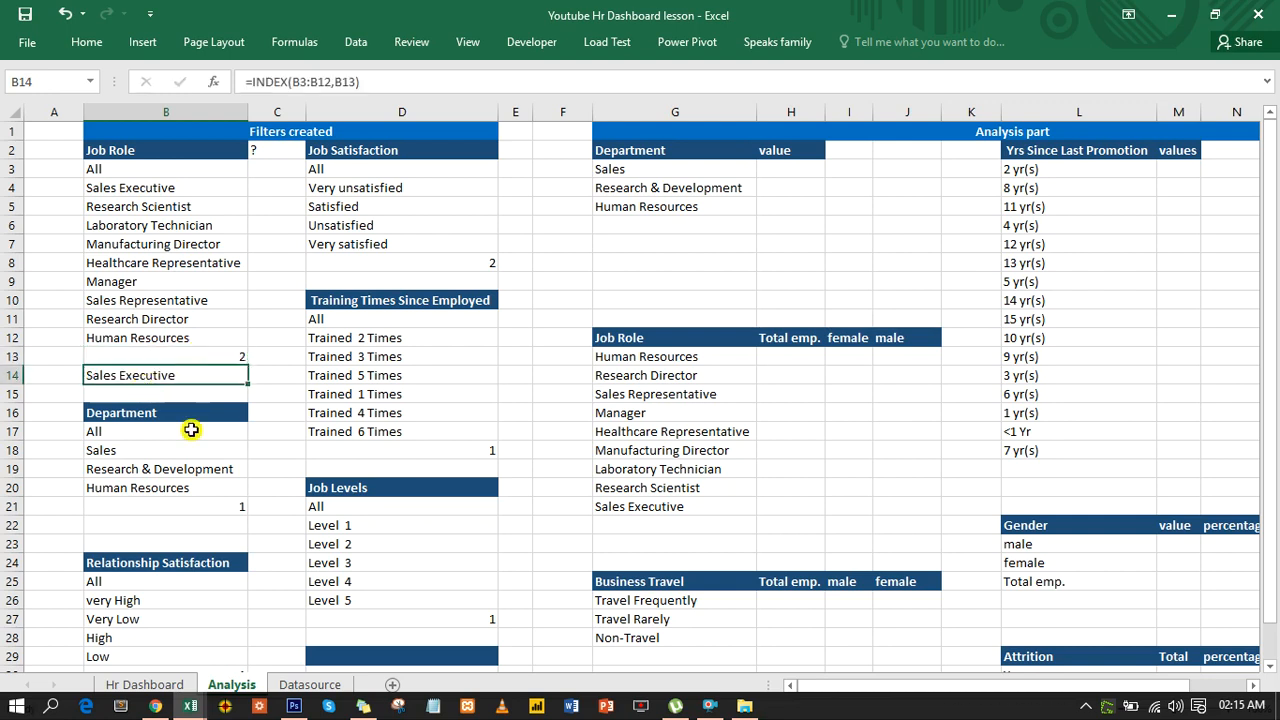
left_click(158, 688)
left_click(312, 686)
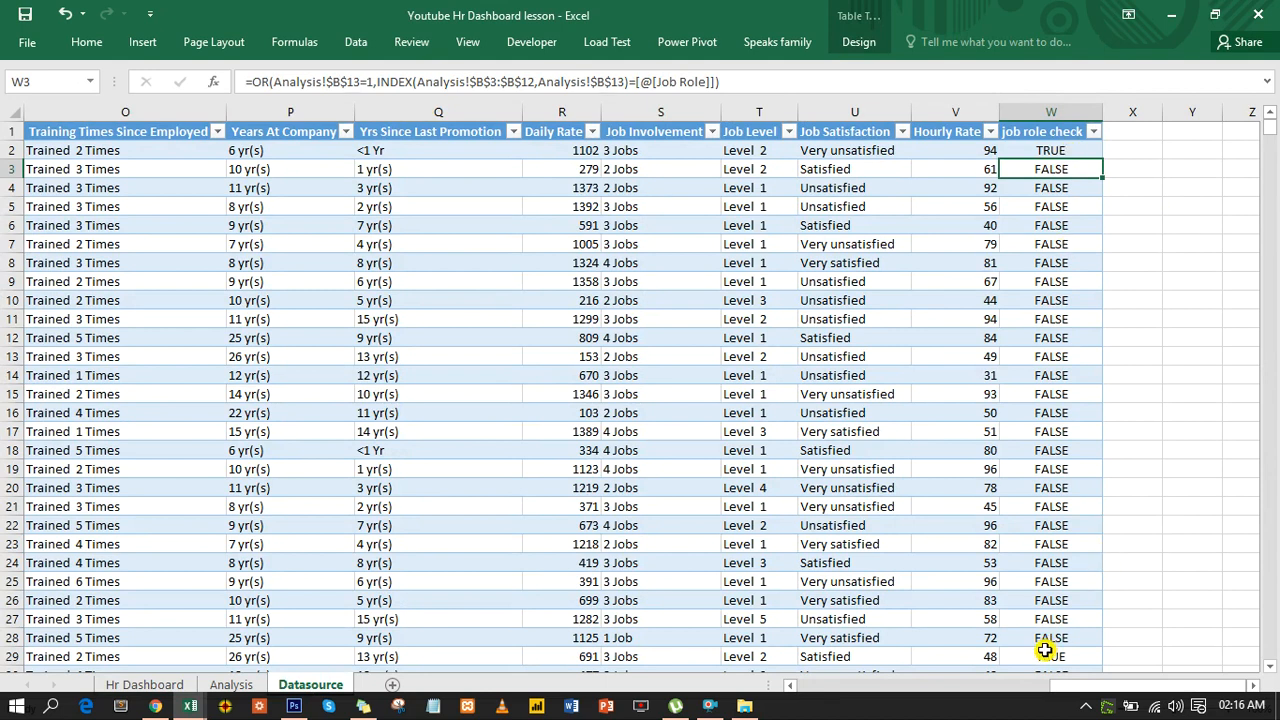
Step: Filter the job role check column to show only TRUE rows
left_click(1094, 132)
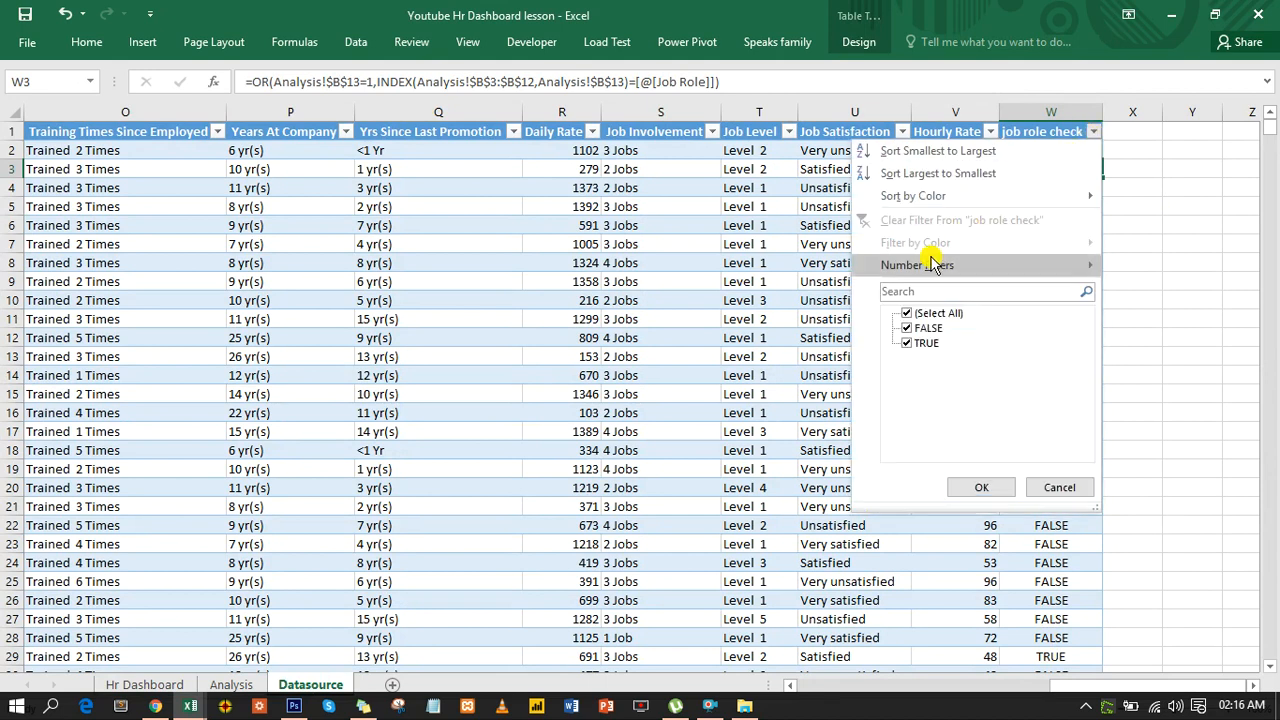
left_click(910, 328)
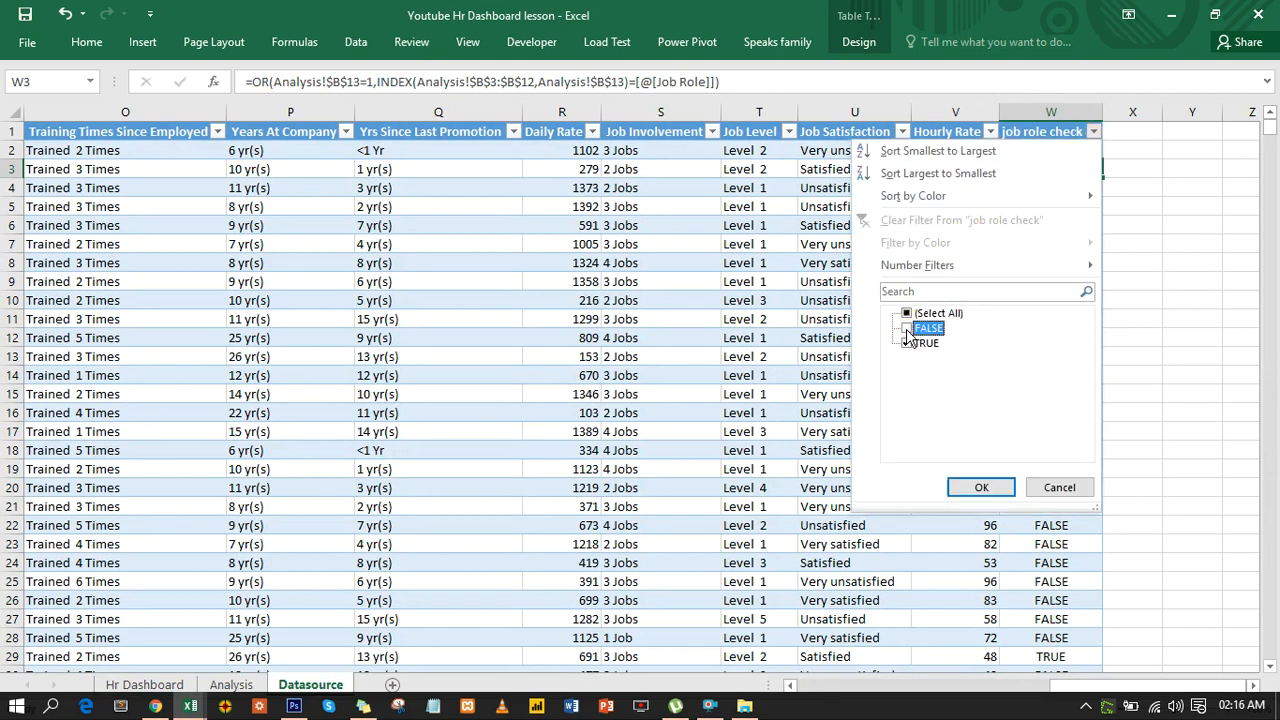
left_click(980, 490)
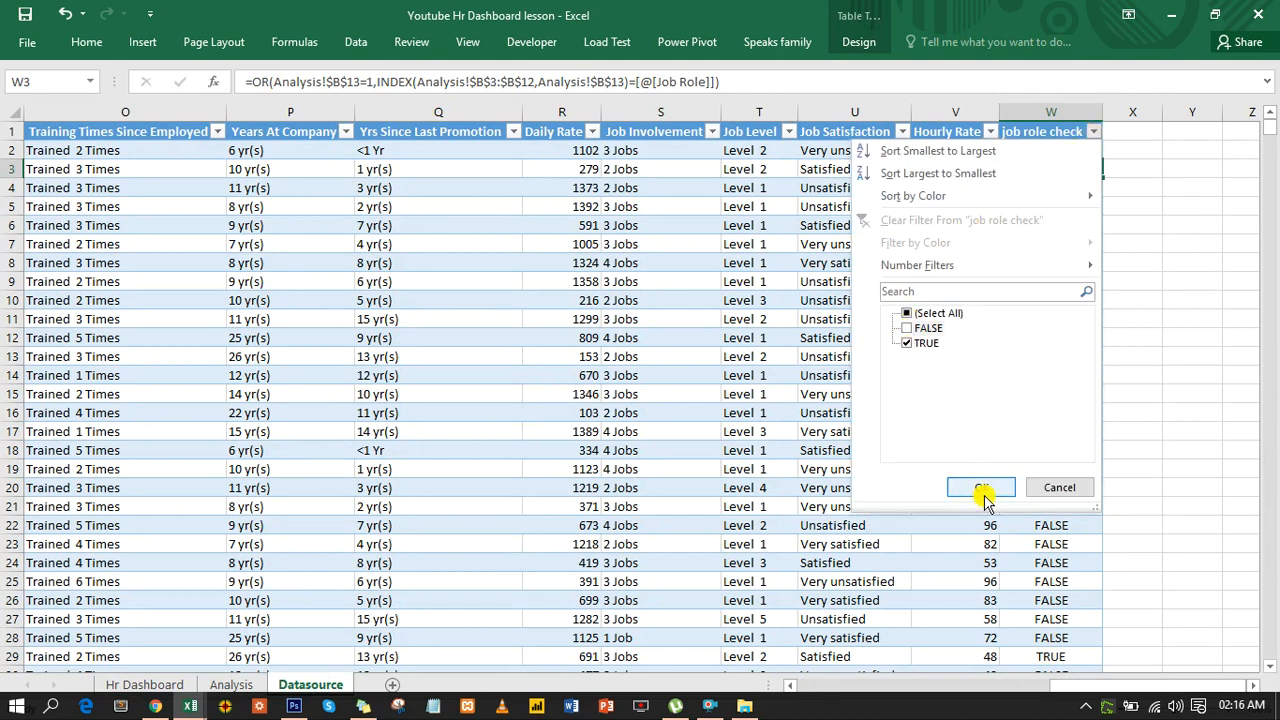
Step: Inspect the Job Role values of the rows filtered to TRUE, and clear the filter from the job role check column
left_click(981, 489)
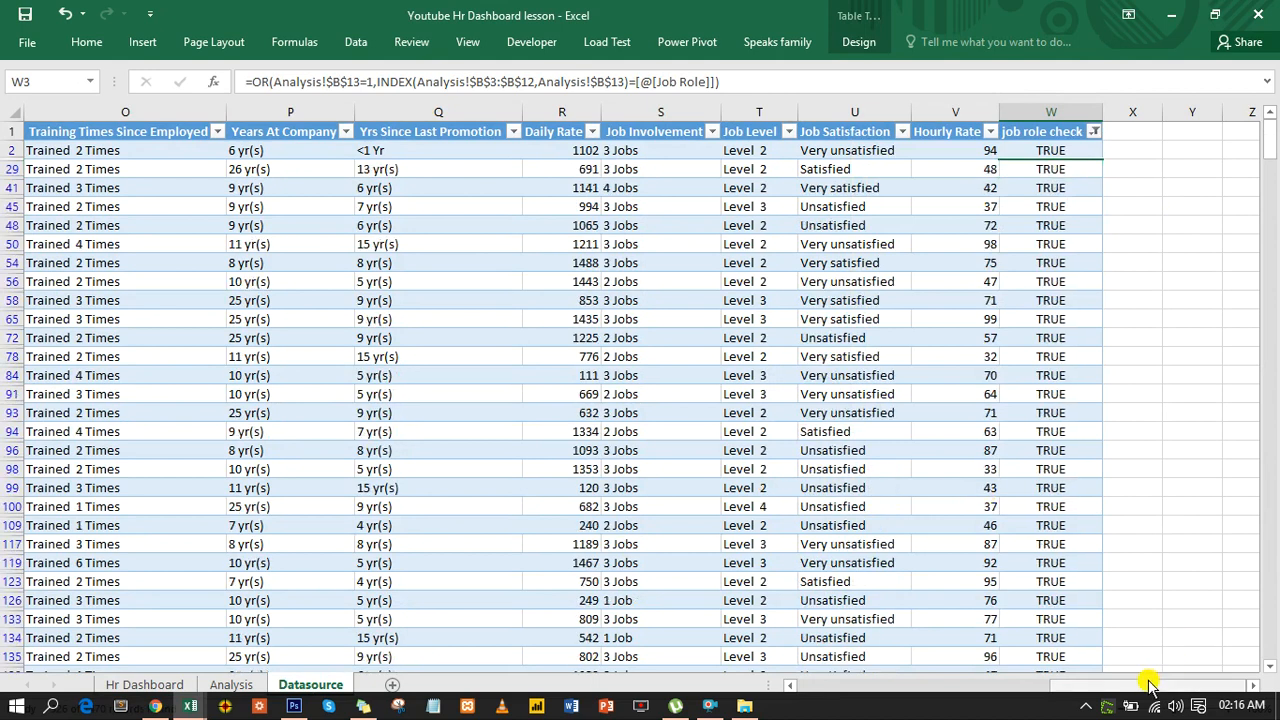
left_click_drag(1143, 686, 965, 684)
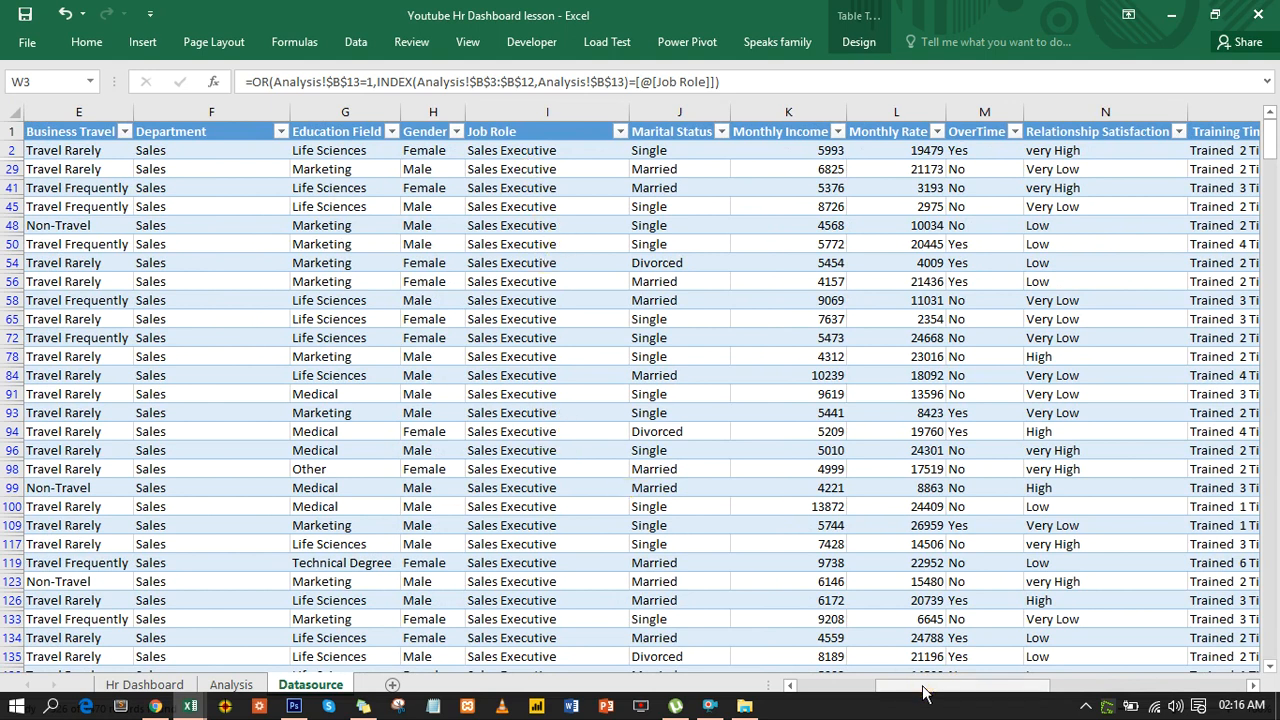
left_click(1155, 686)
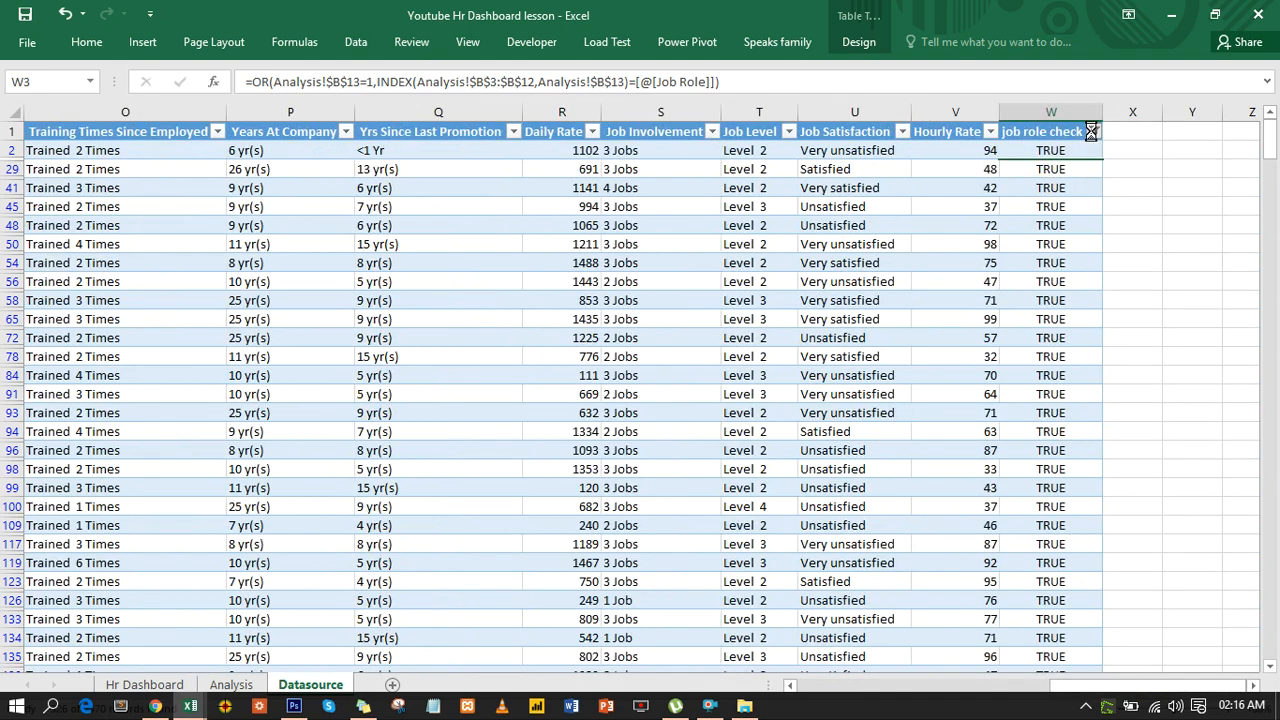
left_click(1093, 132)
left_click(975, 222)
Step: Add a Department check column to the Datasource table by entering its header in cell X1
left_click(1139, 133)
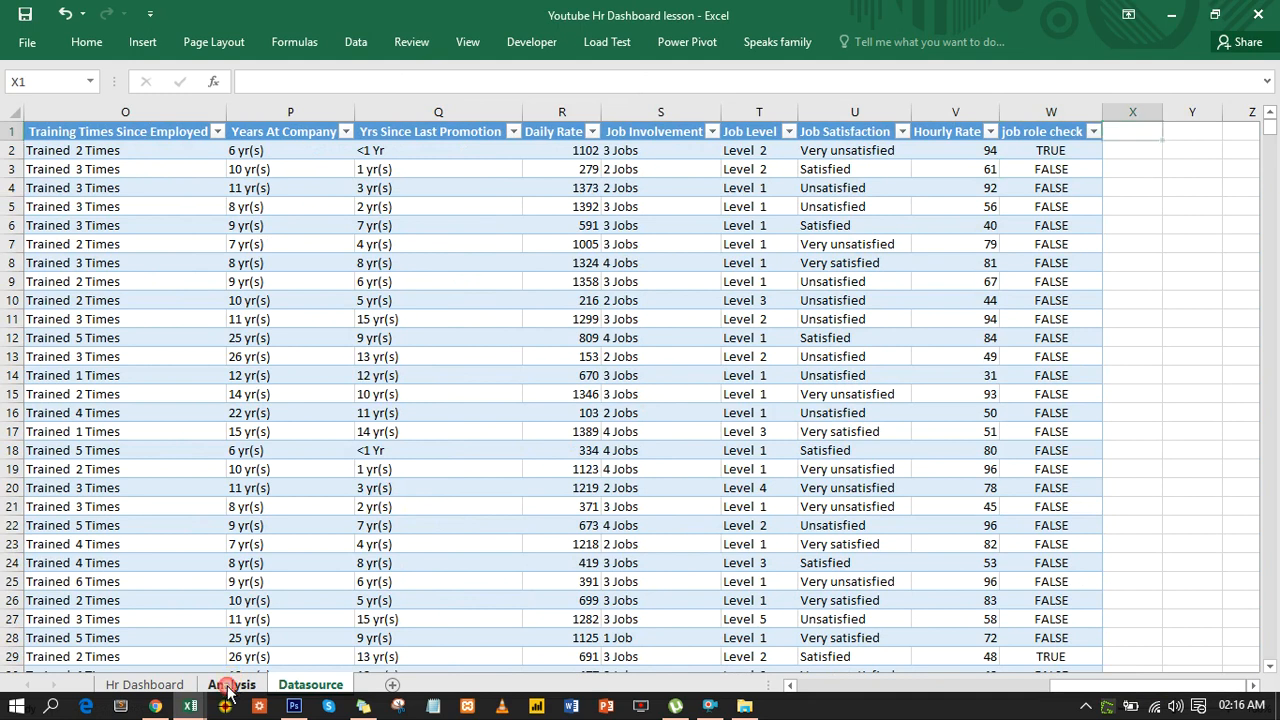
left_click(231, 684)
left_click(150, 685)
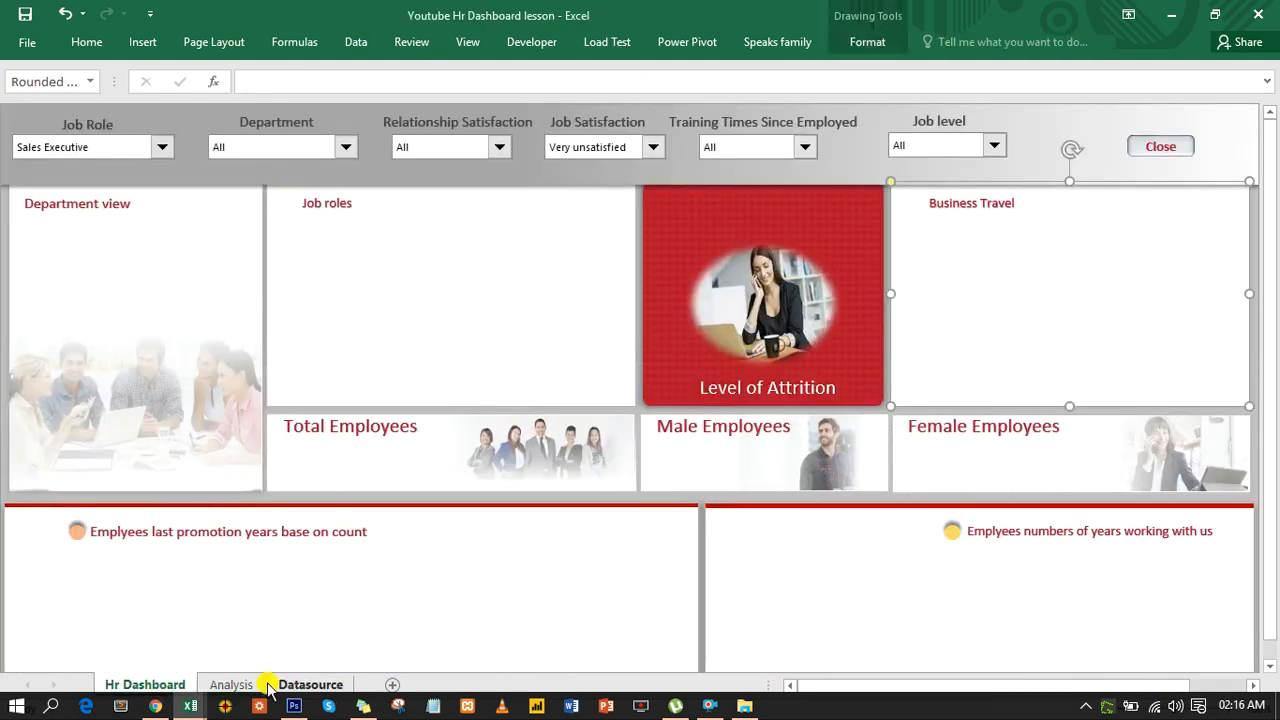
left_click(300, 686)
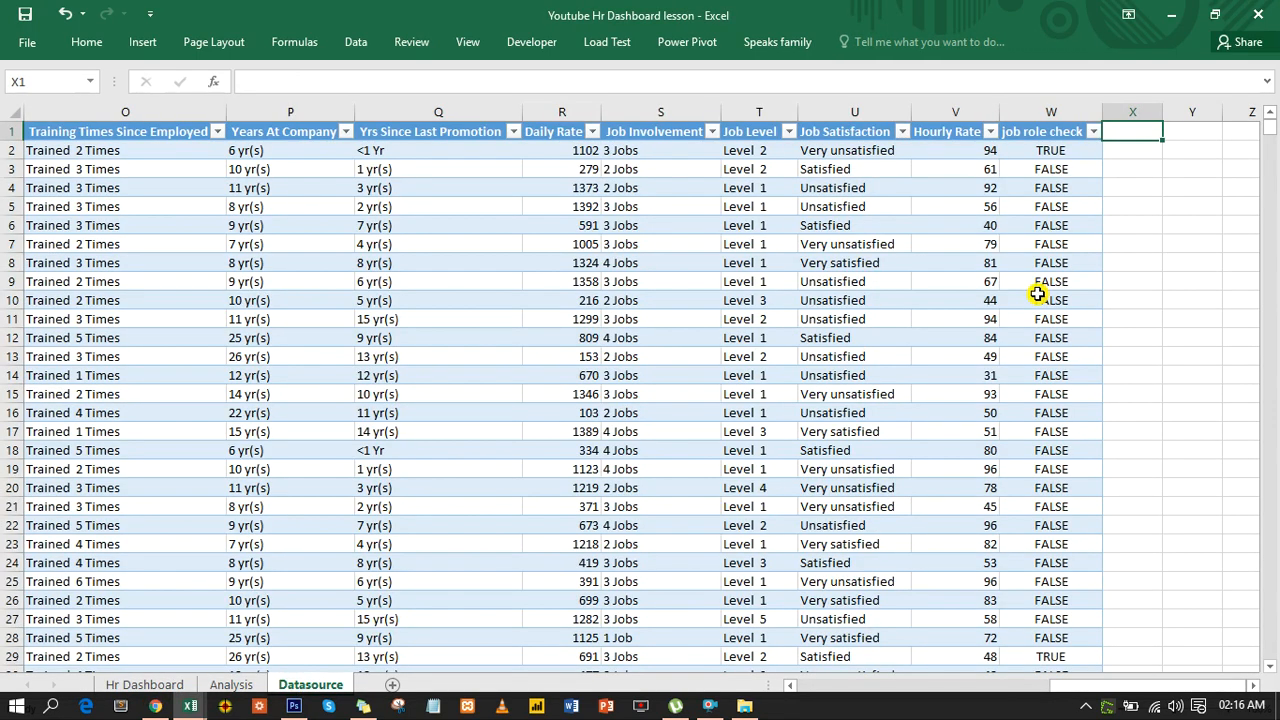
type("D")
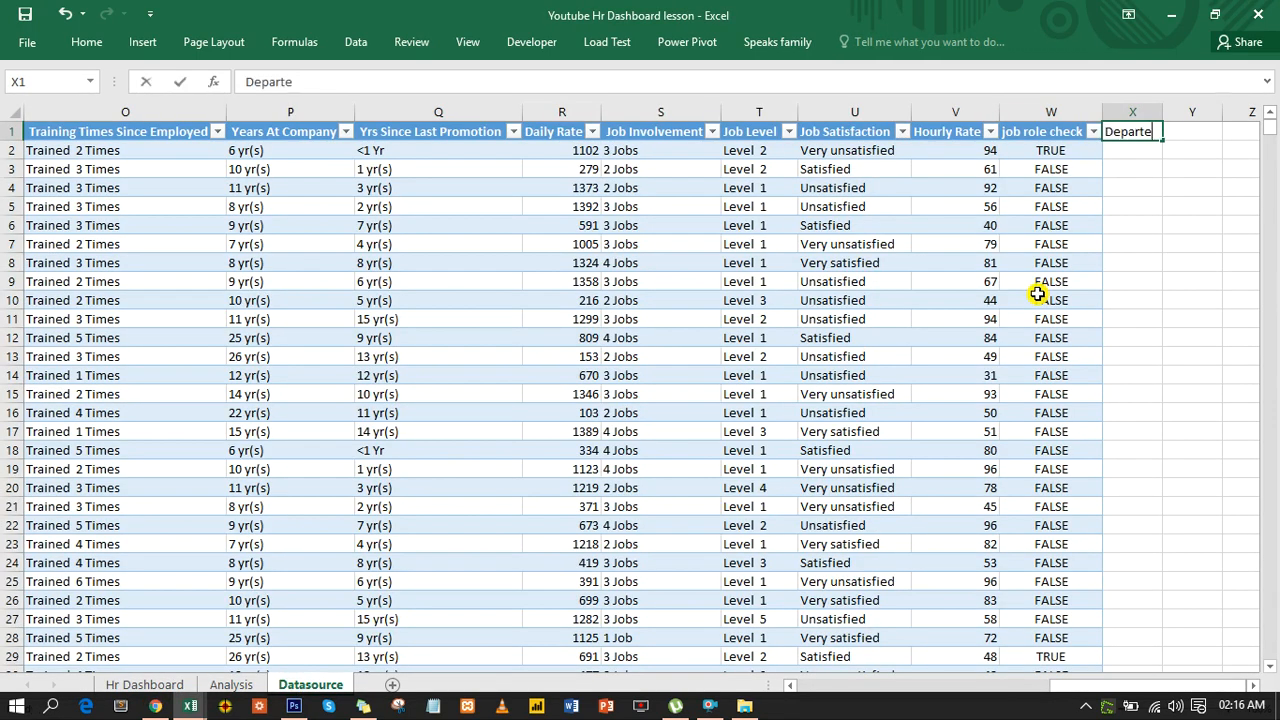
type("epartment check")
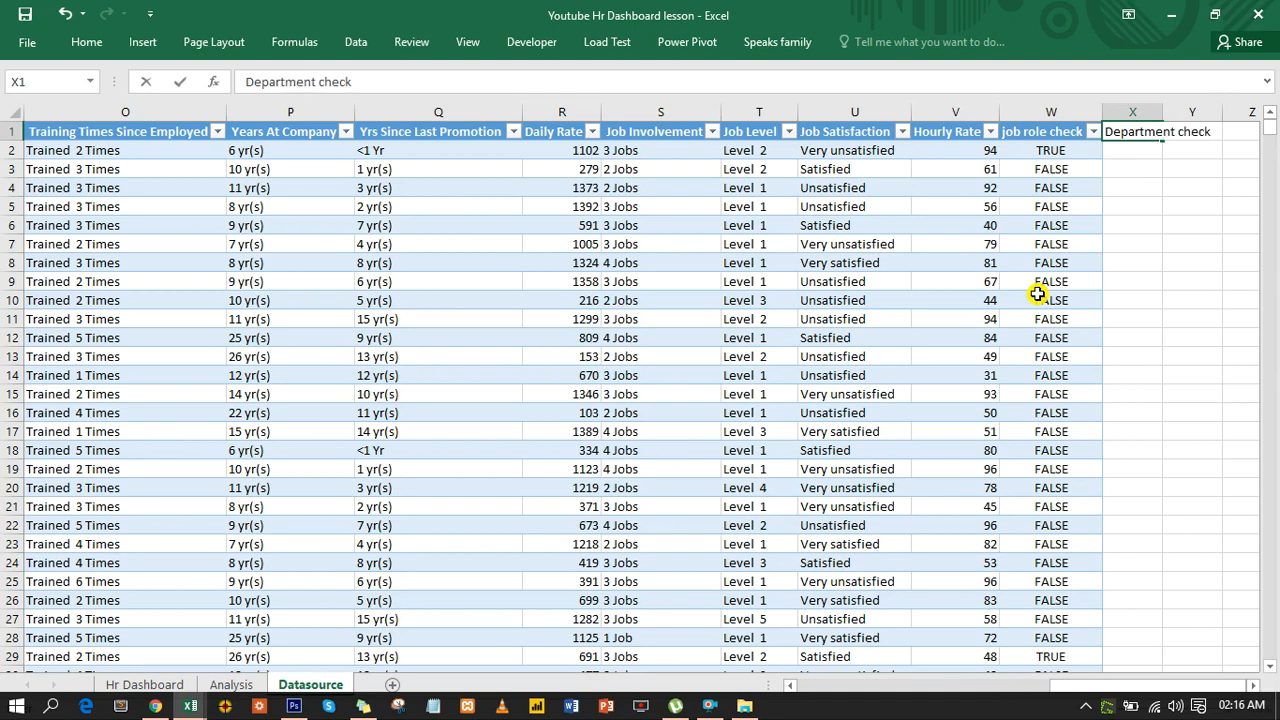
key("Return")
Step: Begin an OR formula in Datasource cell X2 with the first condition Analysis!B21=1
type("=")
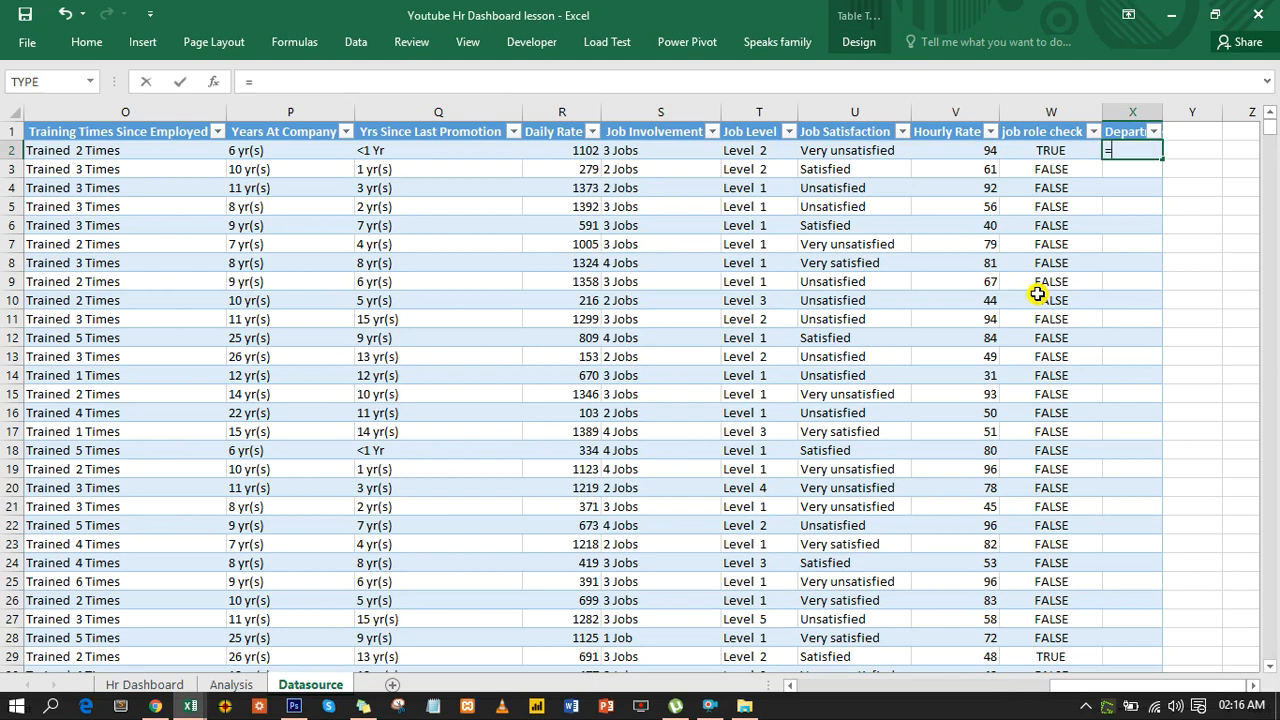
type("or")
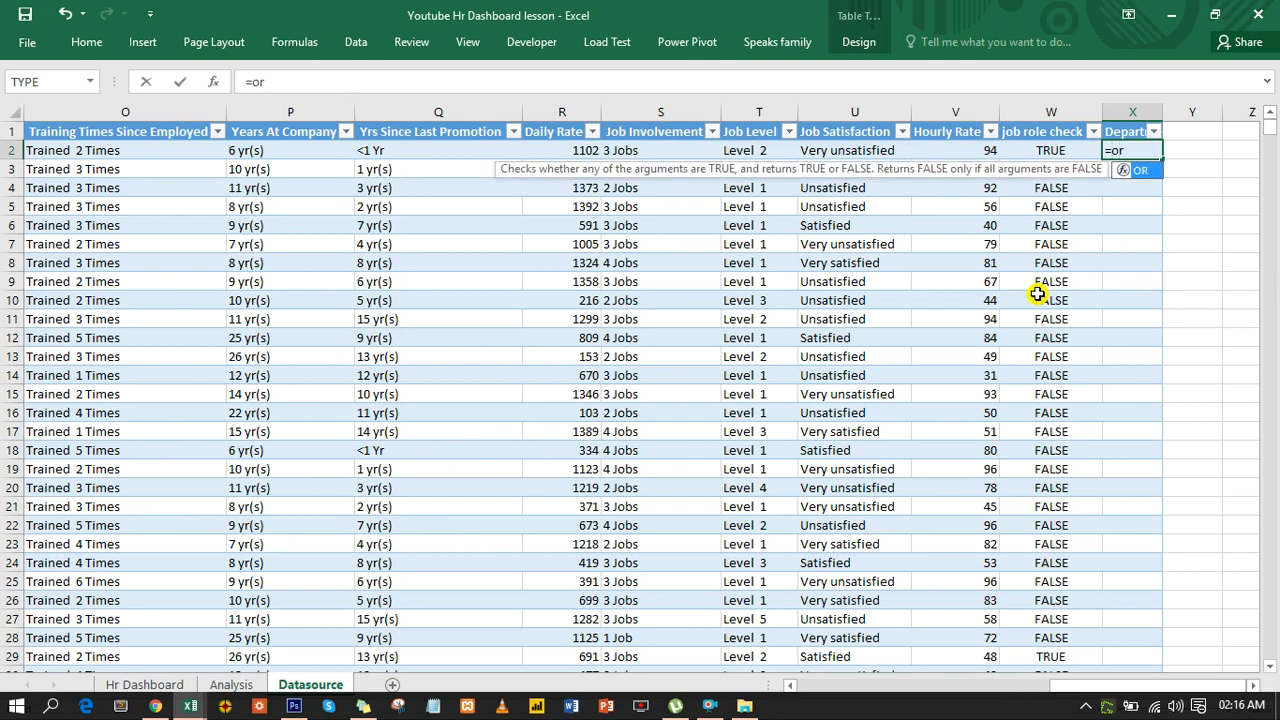
key("Tab")
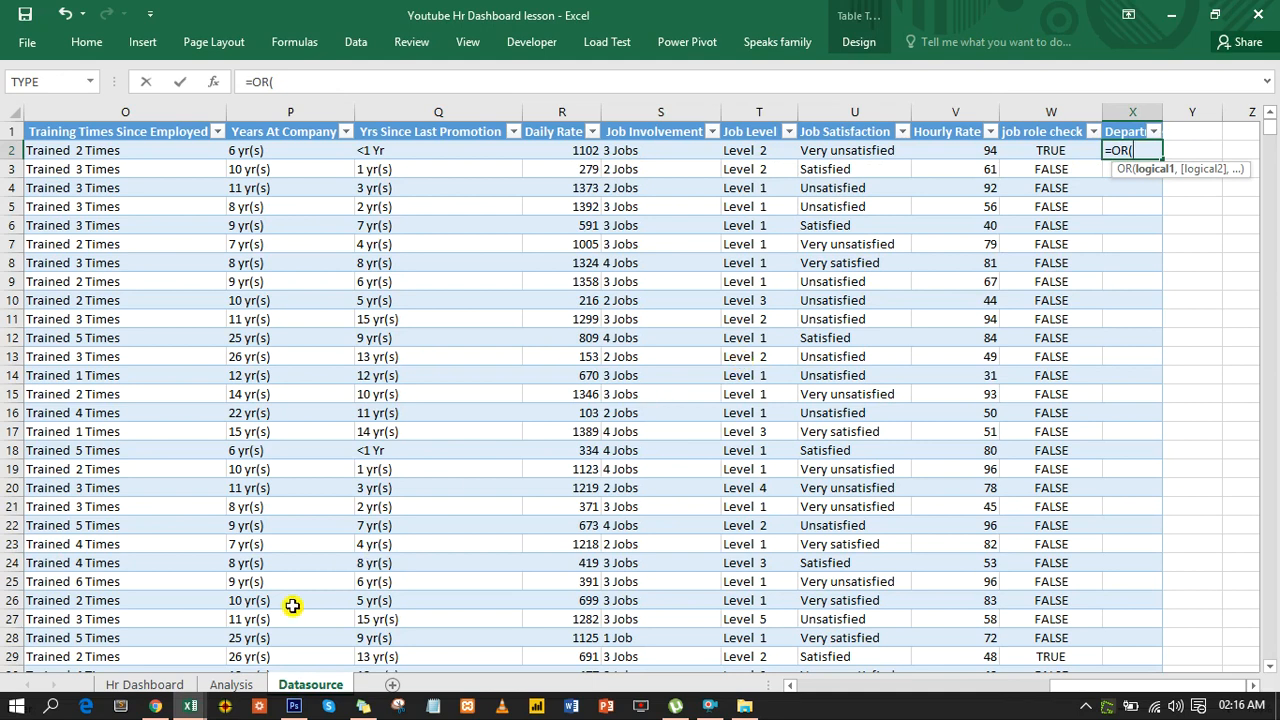
left_click(231, 686)
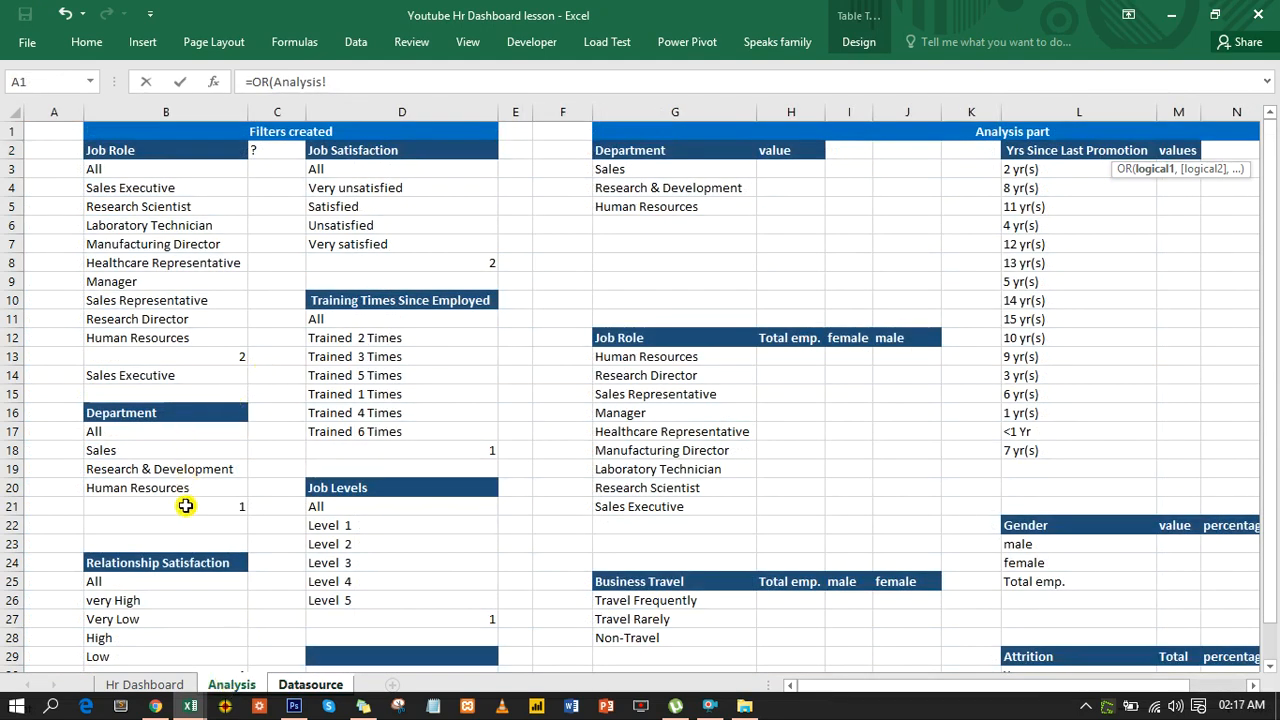
left_click(194, 509)
type("=")
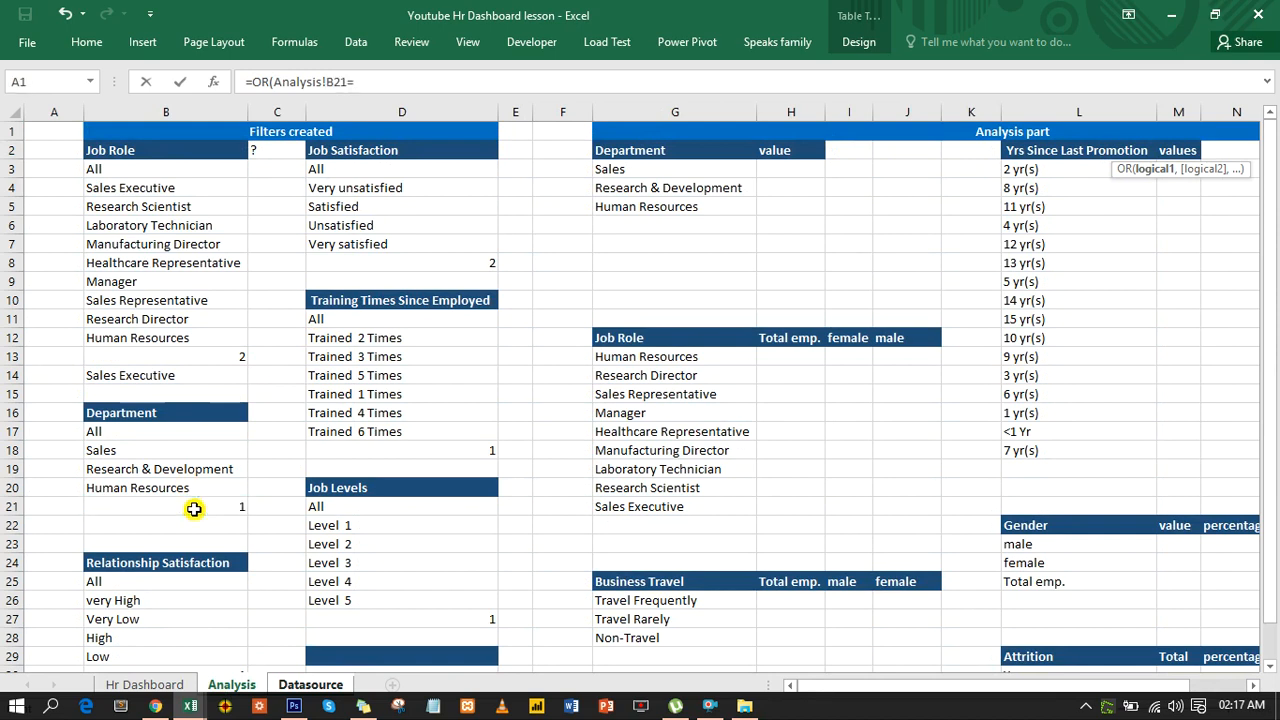
type("1,")
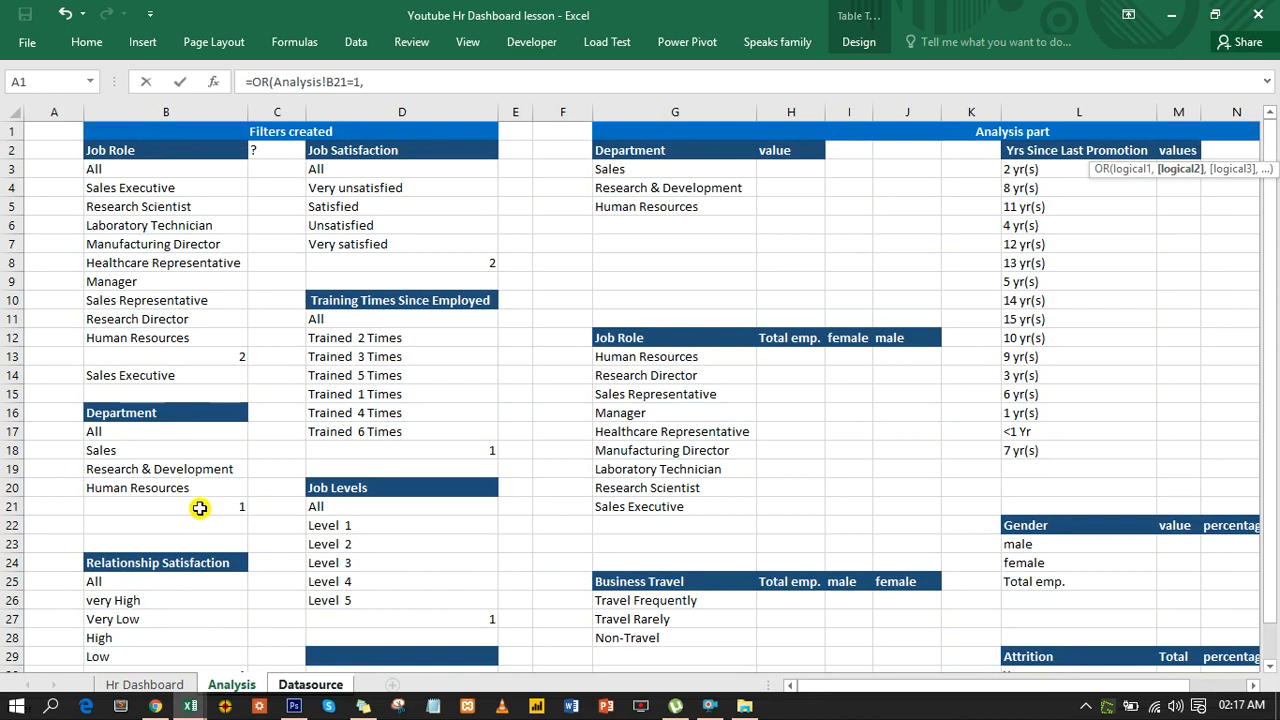
Step: Add INDEX(Analysis!B17:B20,Analysis!B21) as the second argument of the OR formula
type("ind")
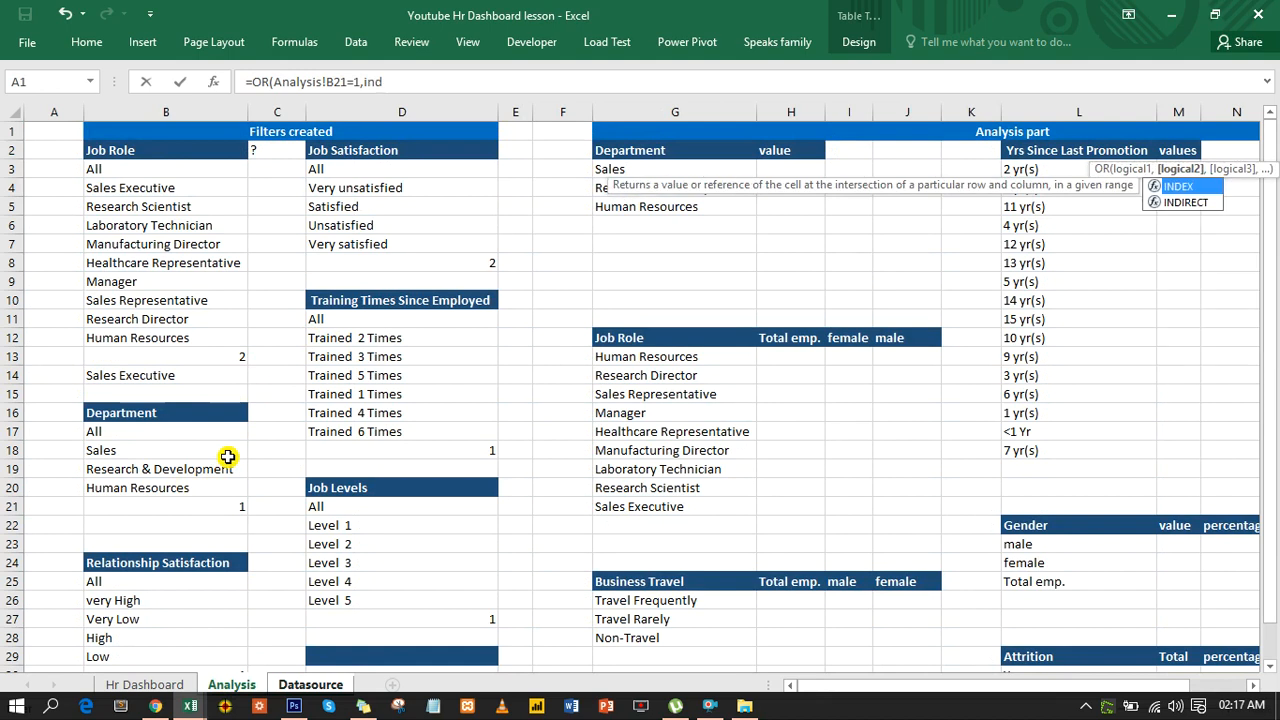
key("Tab")
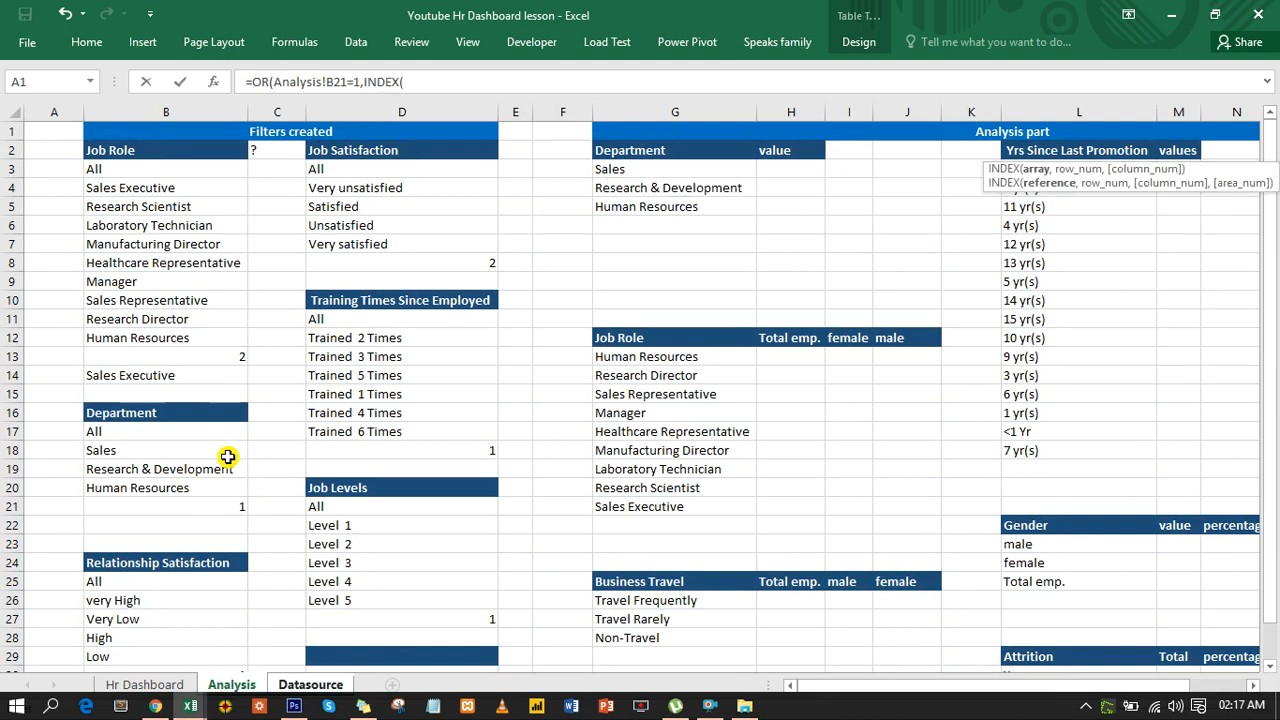
left_click_drag(206, 428, 200, 481)
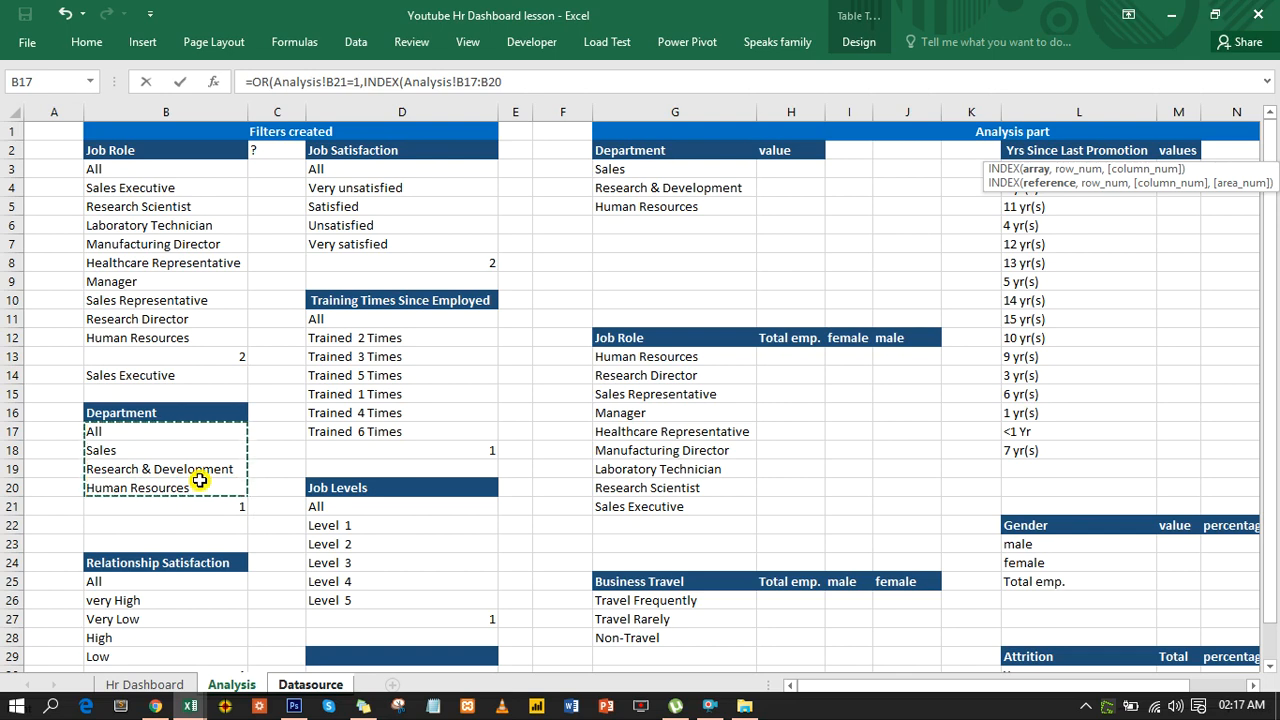
type(",")
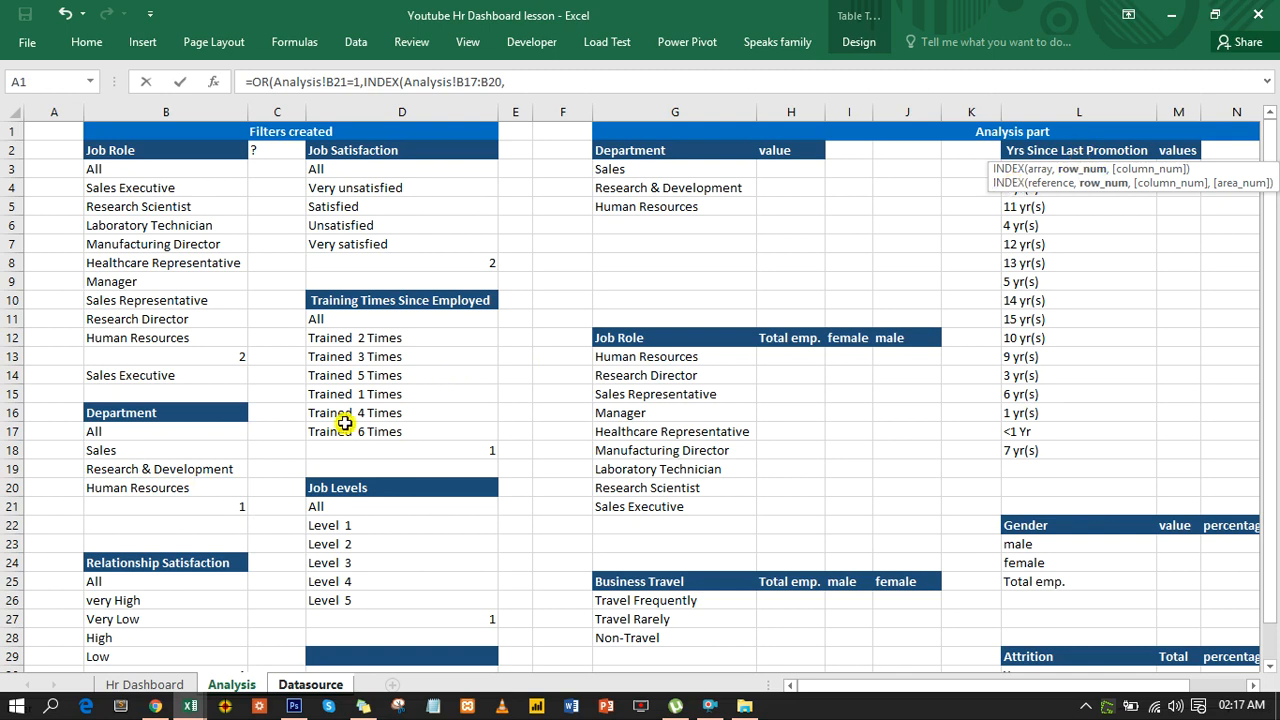
left_click(230, 506)
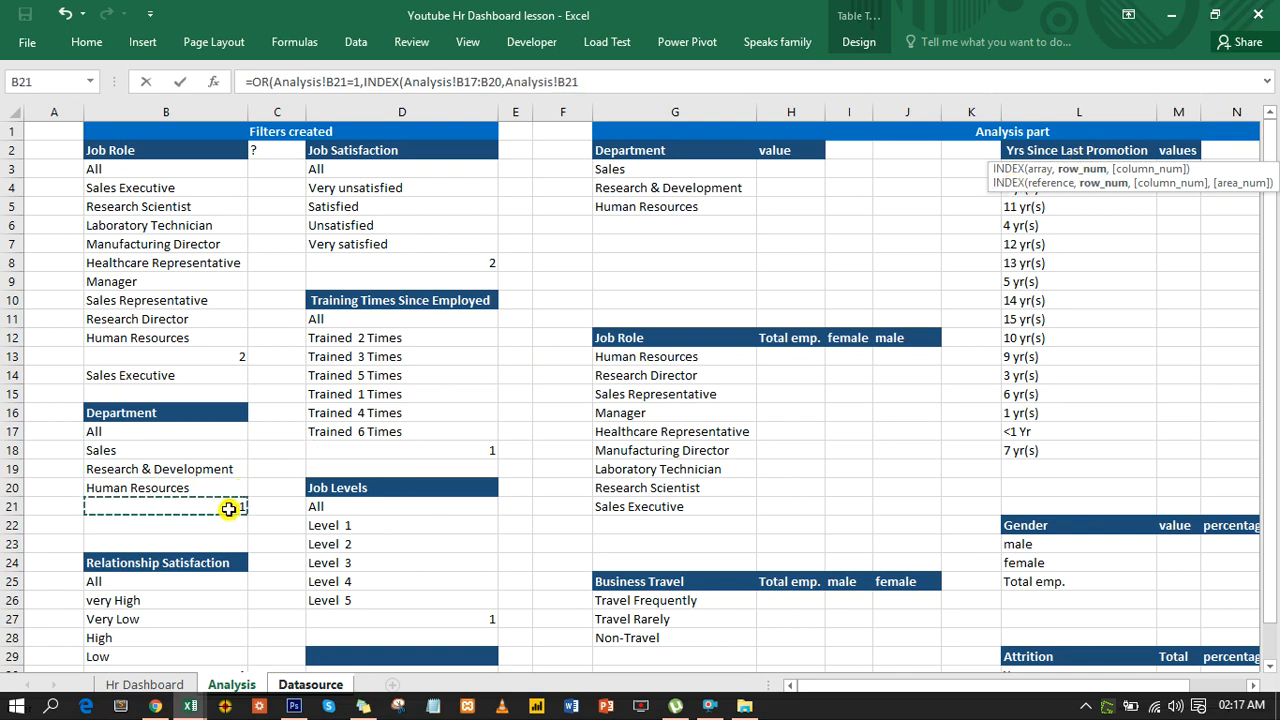
type(")")
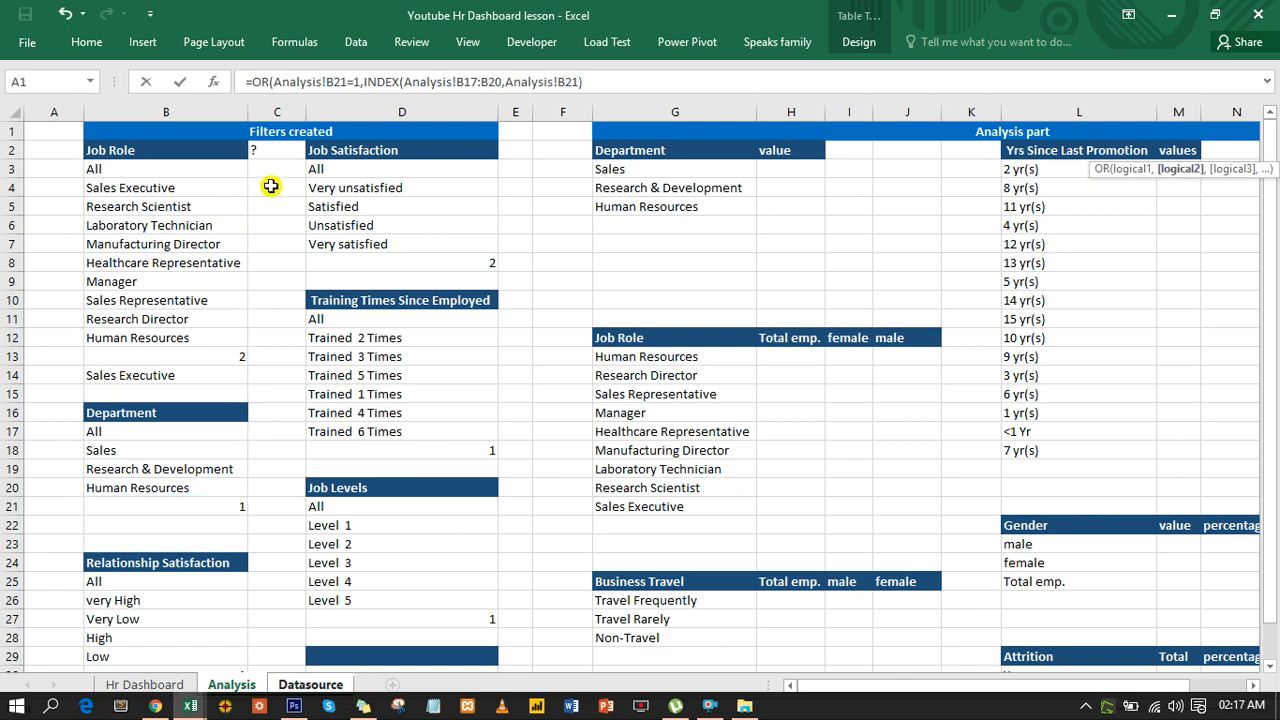
Step: Make the formula's references absolute as Analysis!$B$21 in both places and Analysis!$B$17 at the start of the INDEX array
left_click(327, 81)
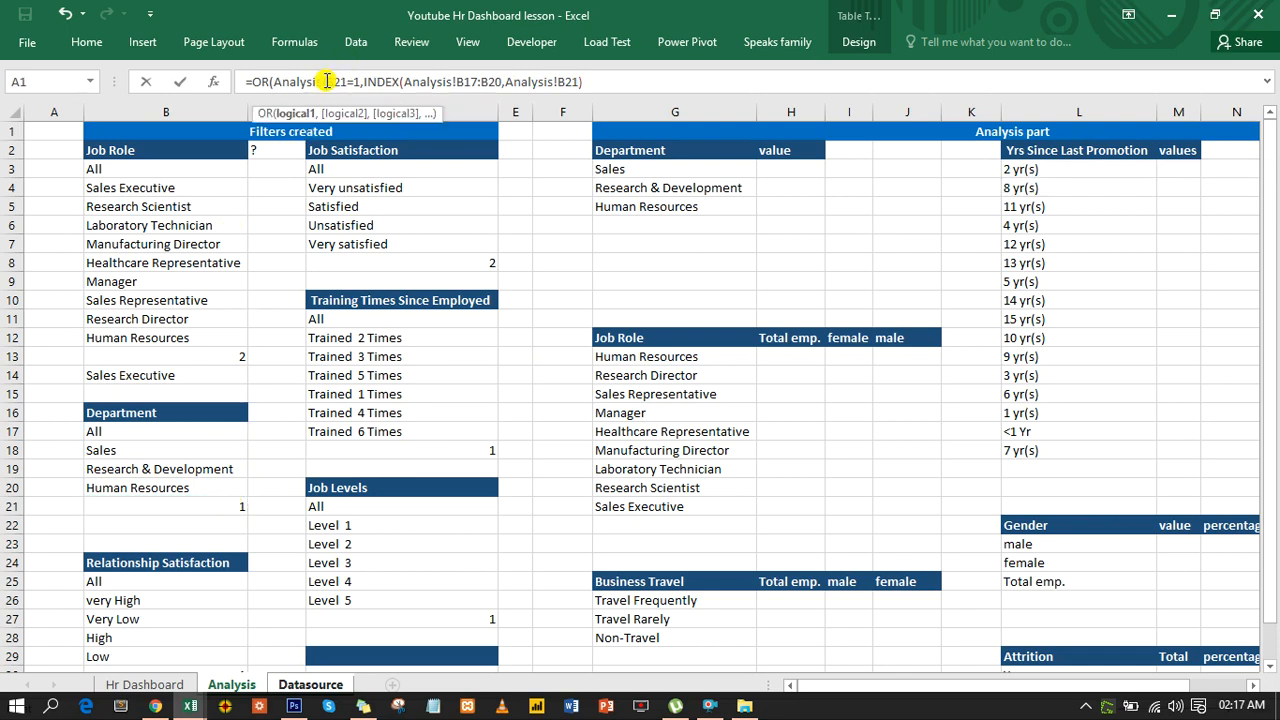
key("F4")
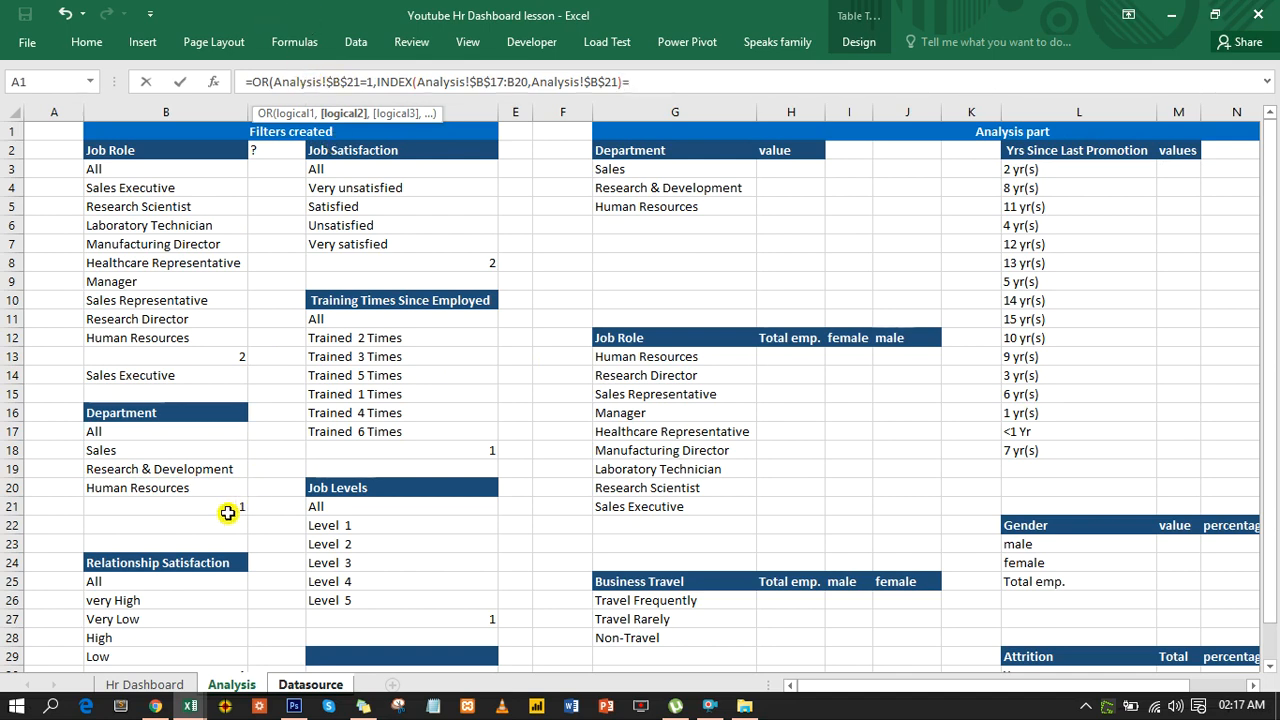
left_click(160, 684)
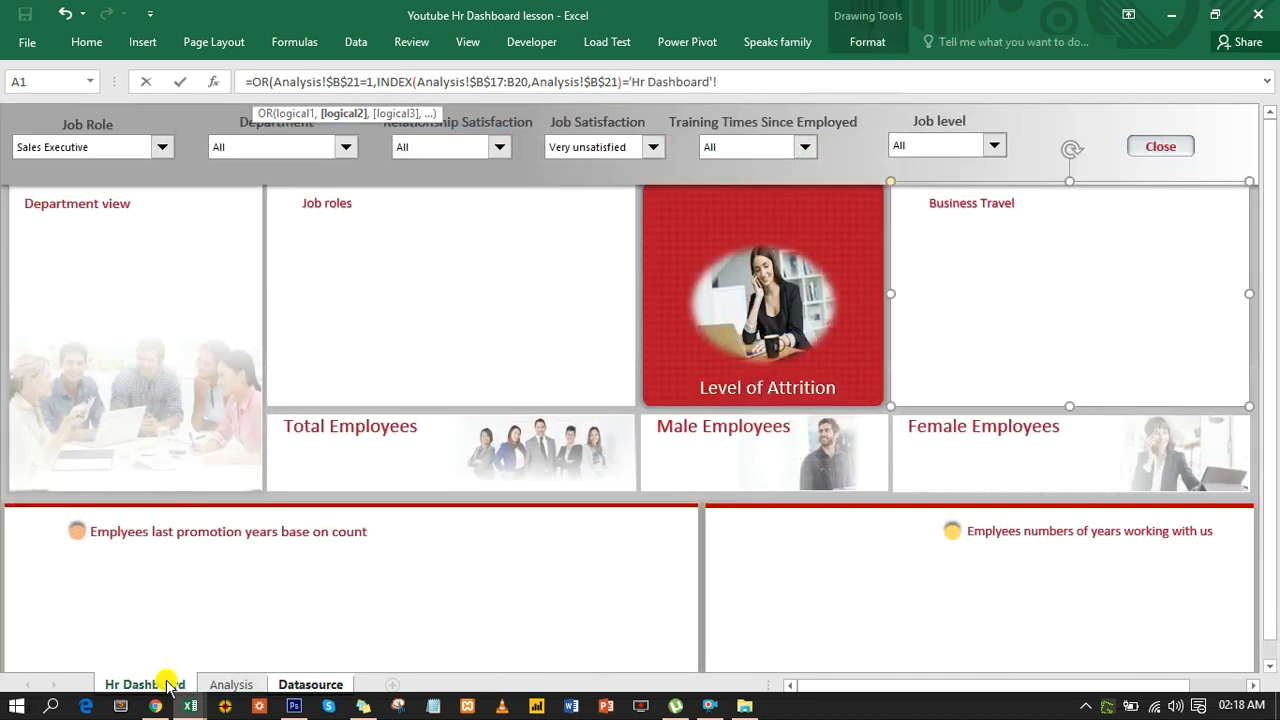
left_click(314, 686)
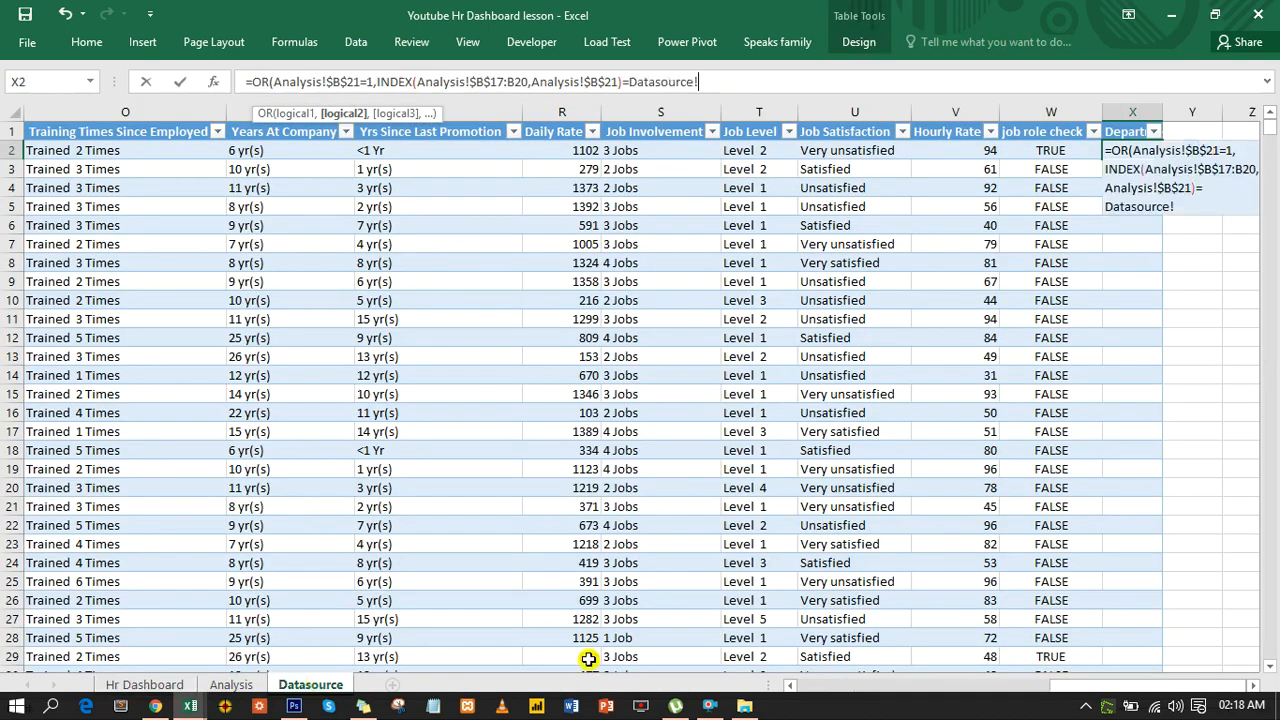
scroll(928, 688, "left", 4)
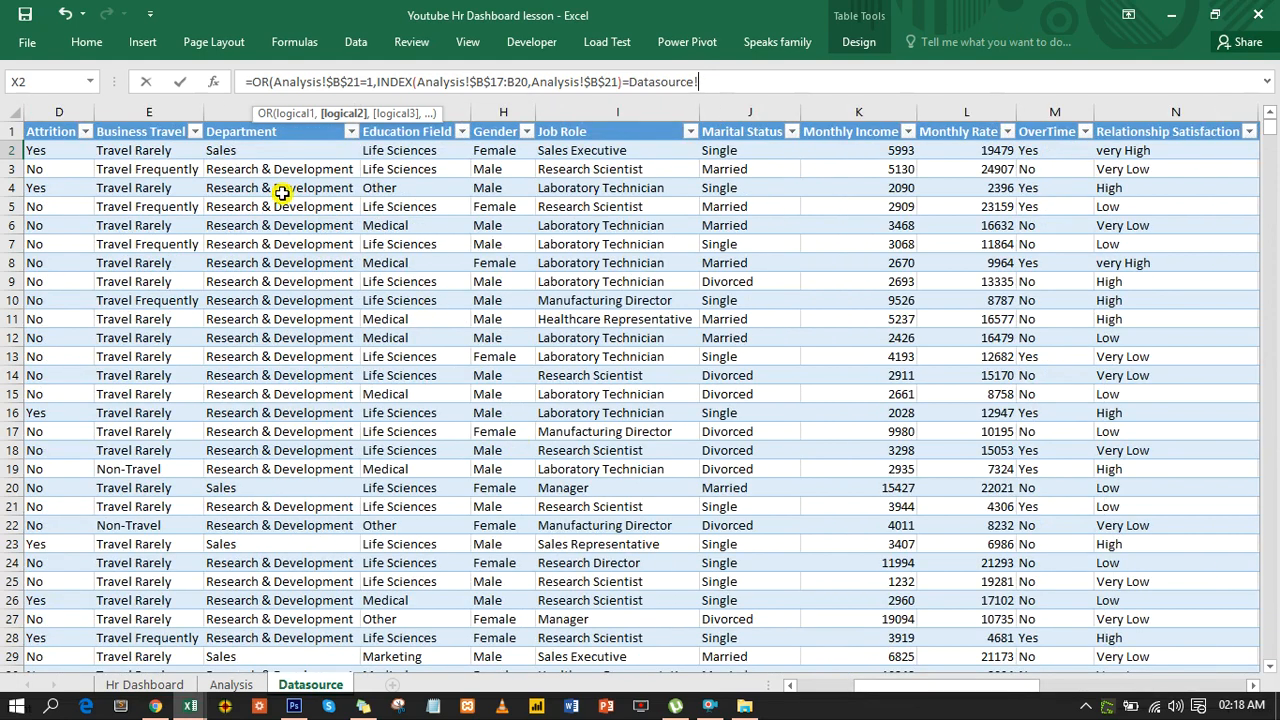
left_click(265, 150)
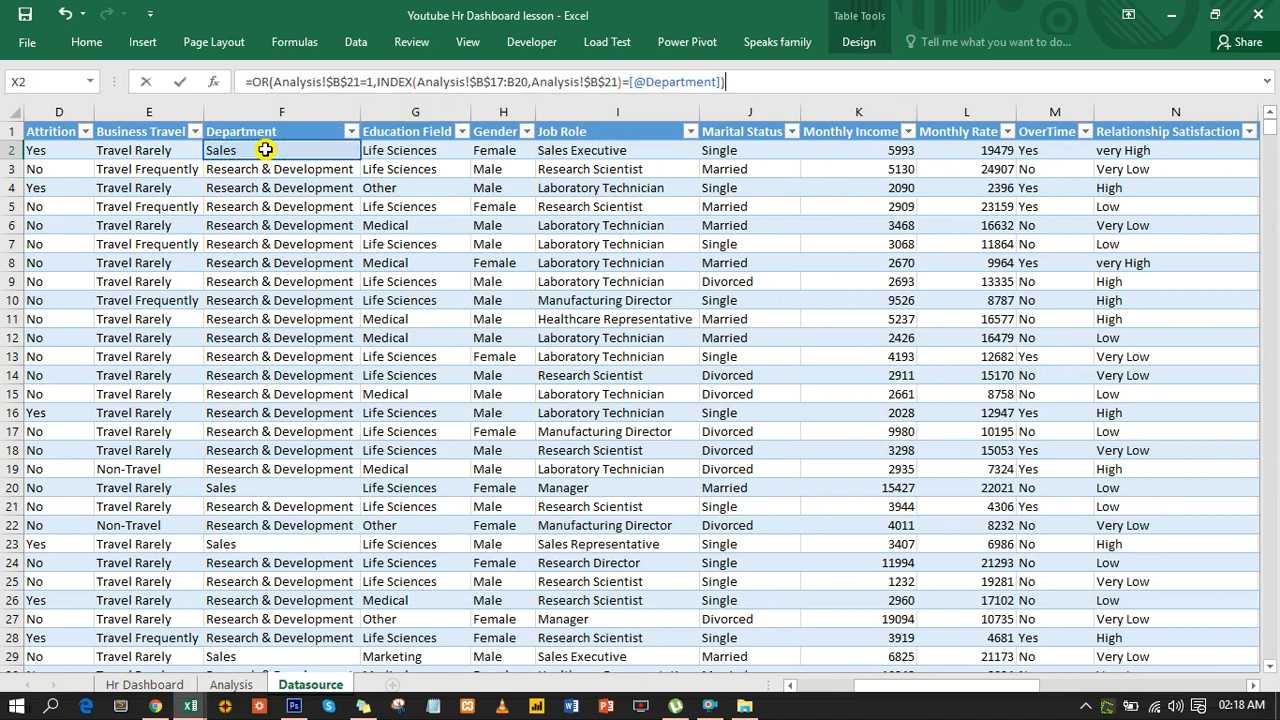
key("Return")
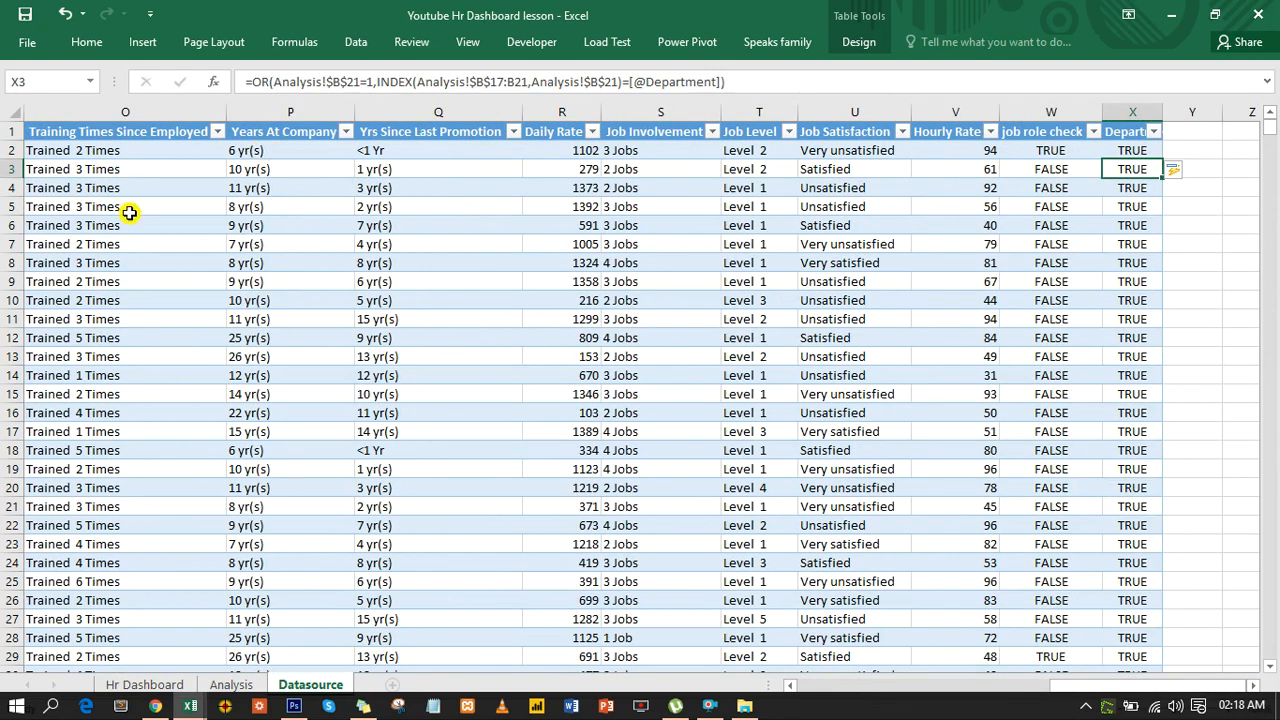
Step: Set the Department combo box on the Hr Dashboard sheet to Sales and check its linked index on the Analysis sheet
left_click(232, 686)
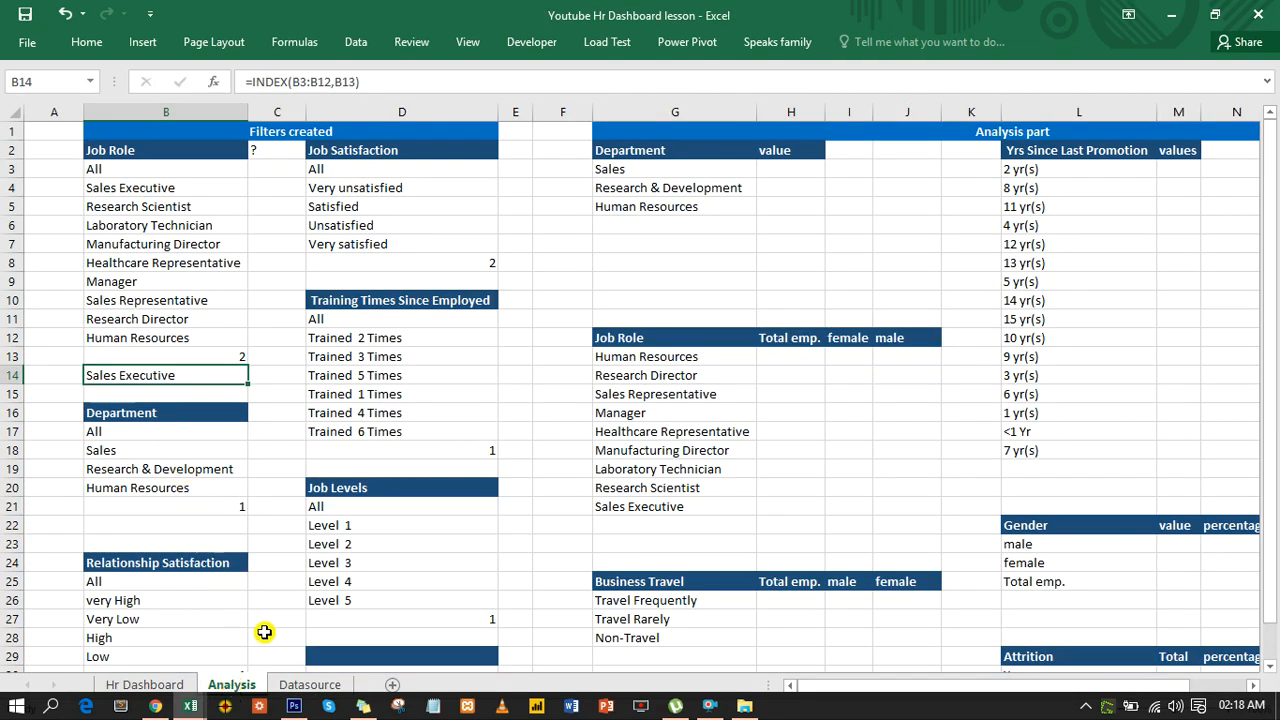
left_click(145, 684)
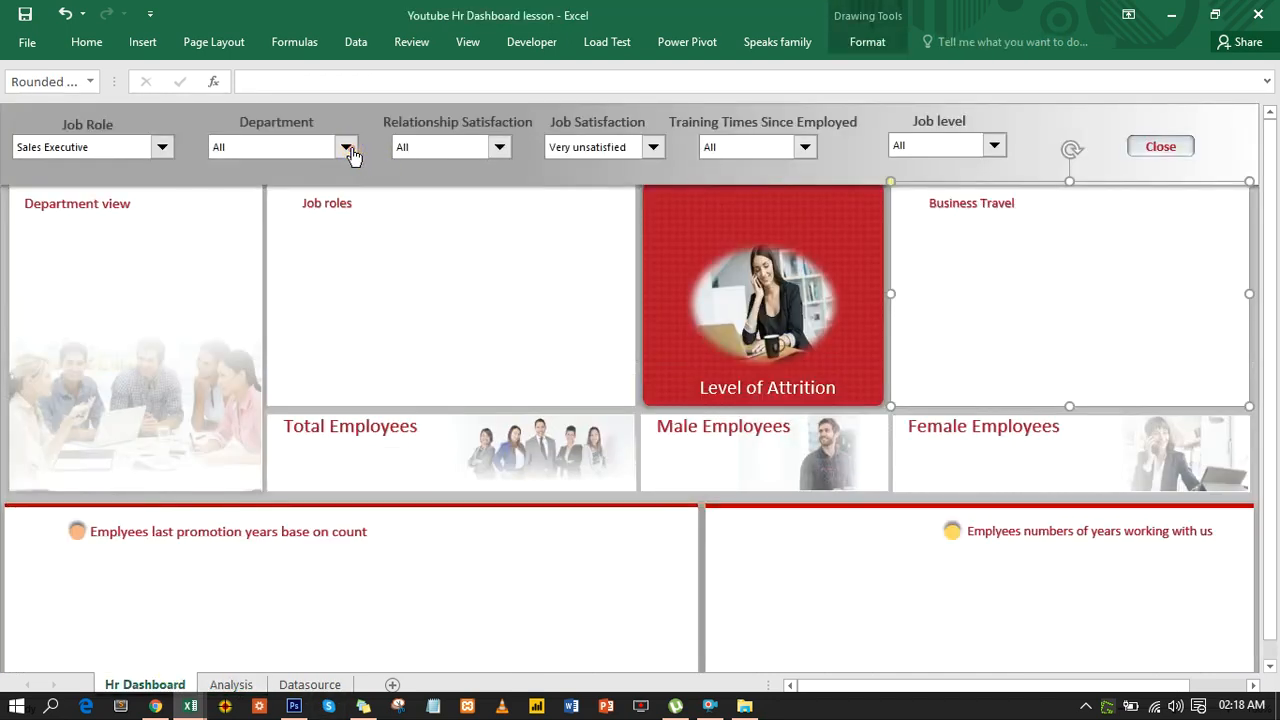
left_click(346, 148)
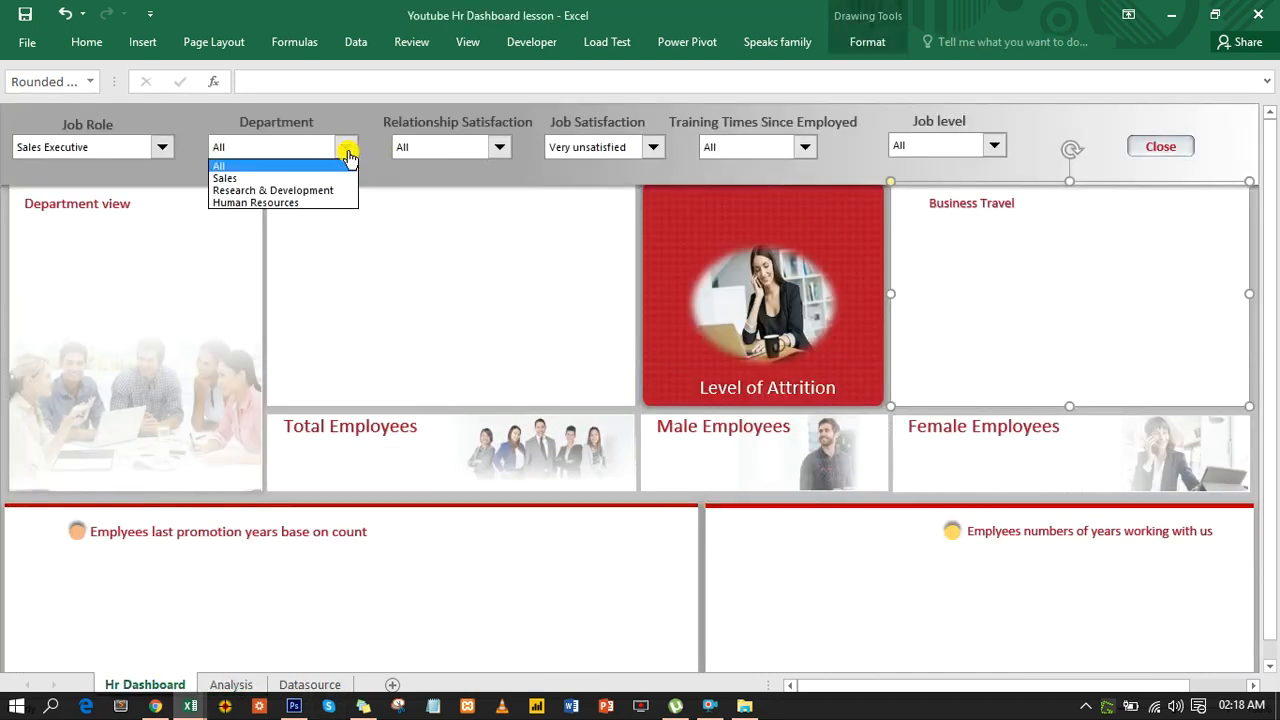
left_click(306, 180)
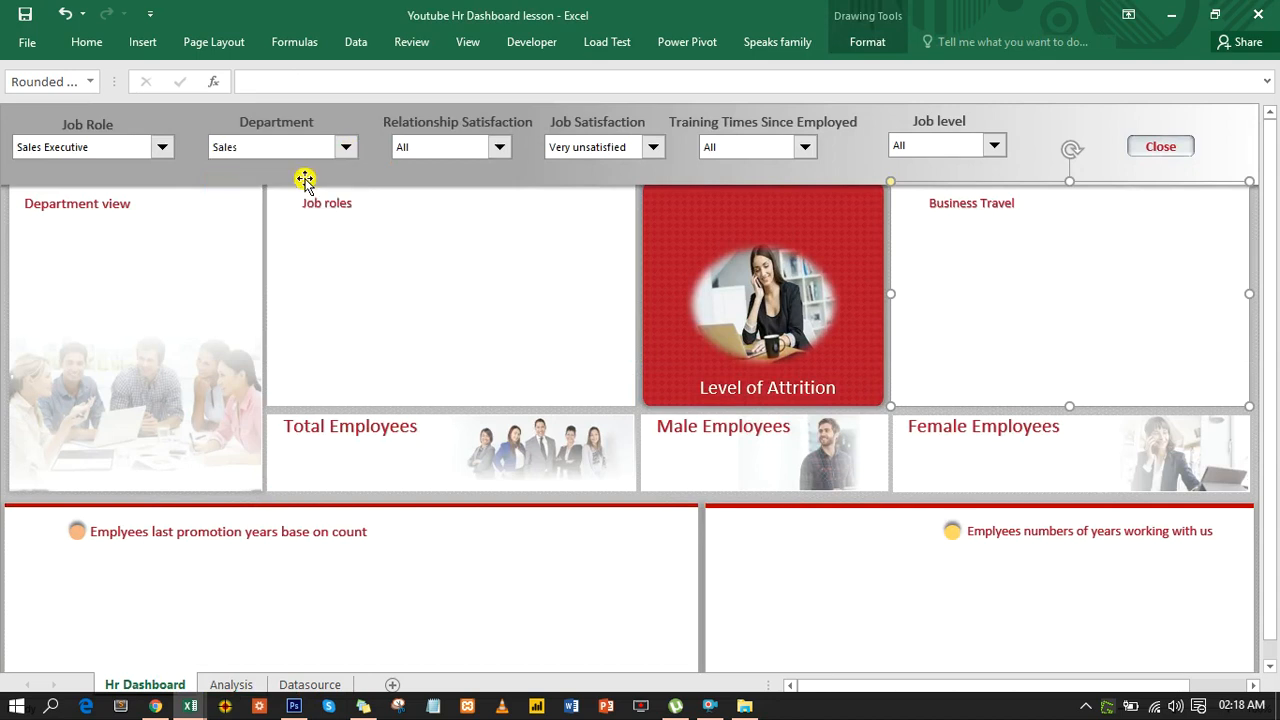
left_click(233, 682)
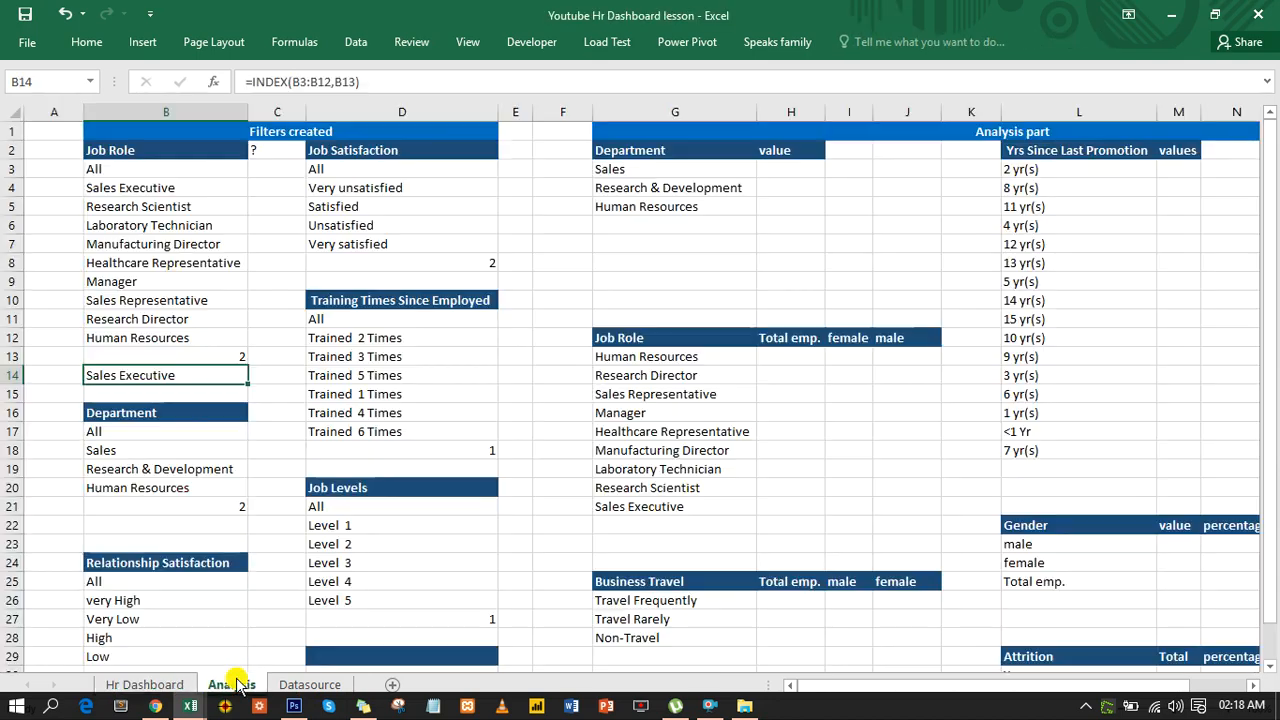
Step: Review the numbered check columns in Datasource, from 1 job role check to 6 Job level check, and return to the Analysis sheet
left_click(308, 684)
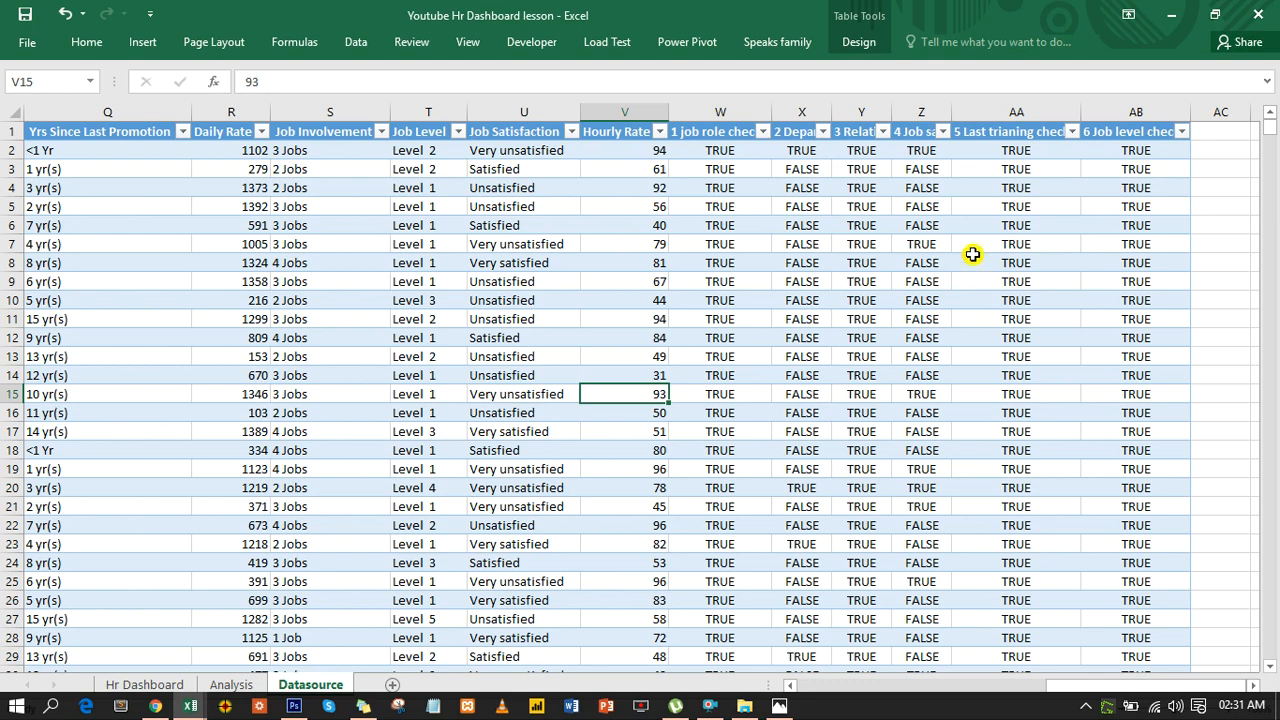
left_click(717, 131)
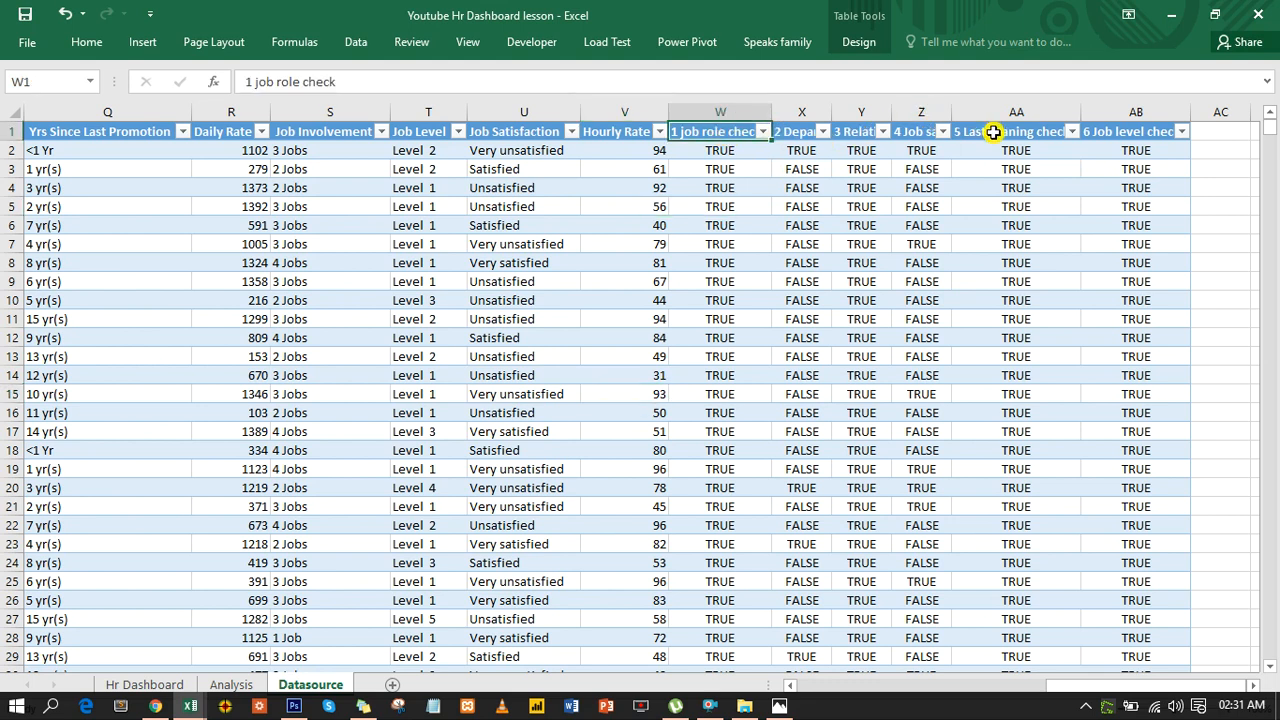
left_click(234, 685)
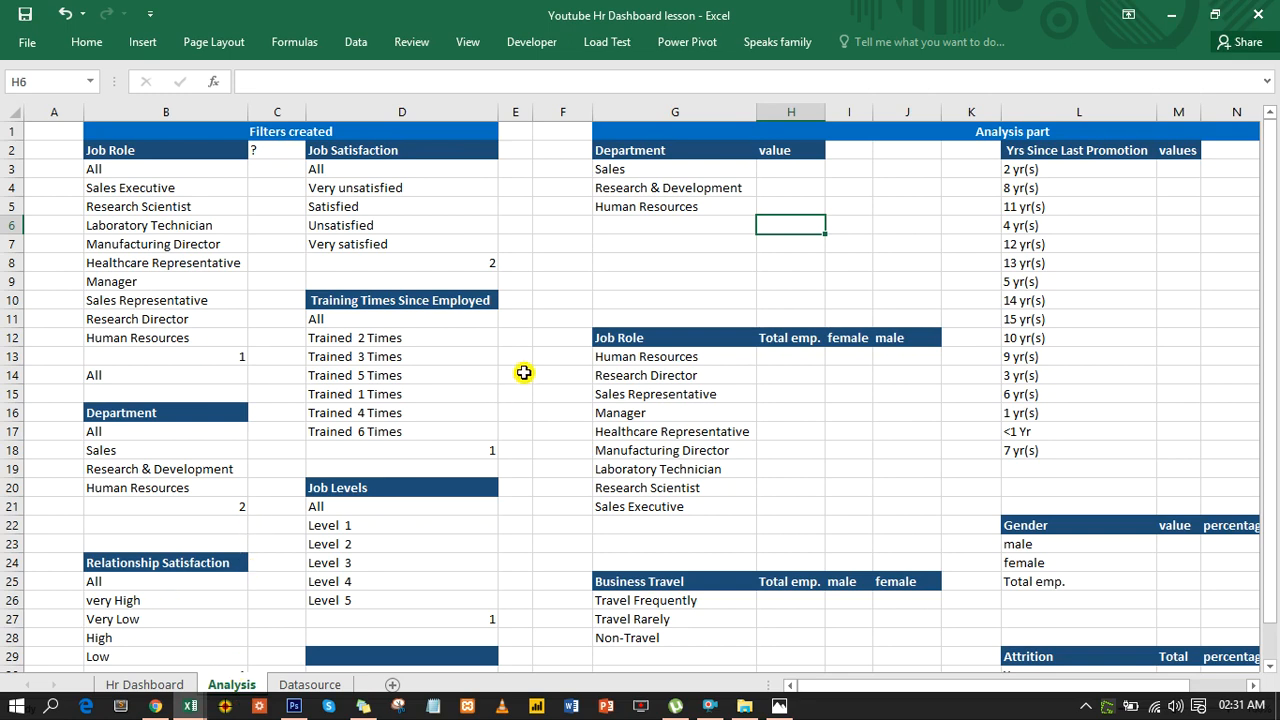
Step: Check the name of the Datasource table in its table properties and return to the Analysis sheet
left_click(789, 172)
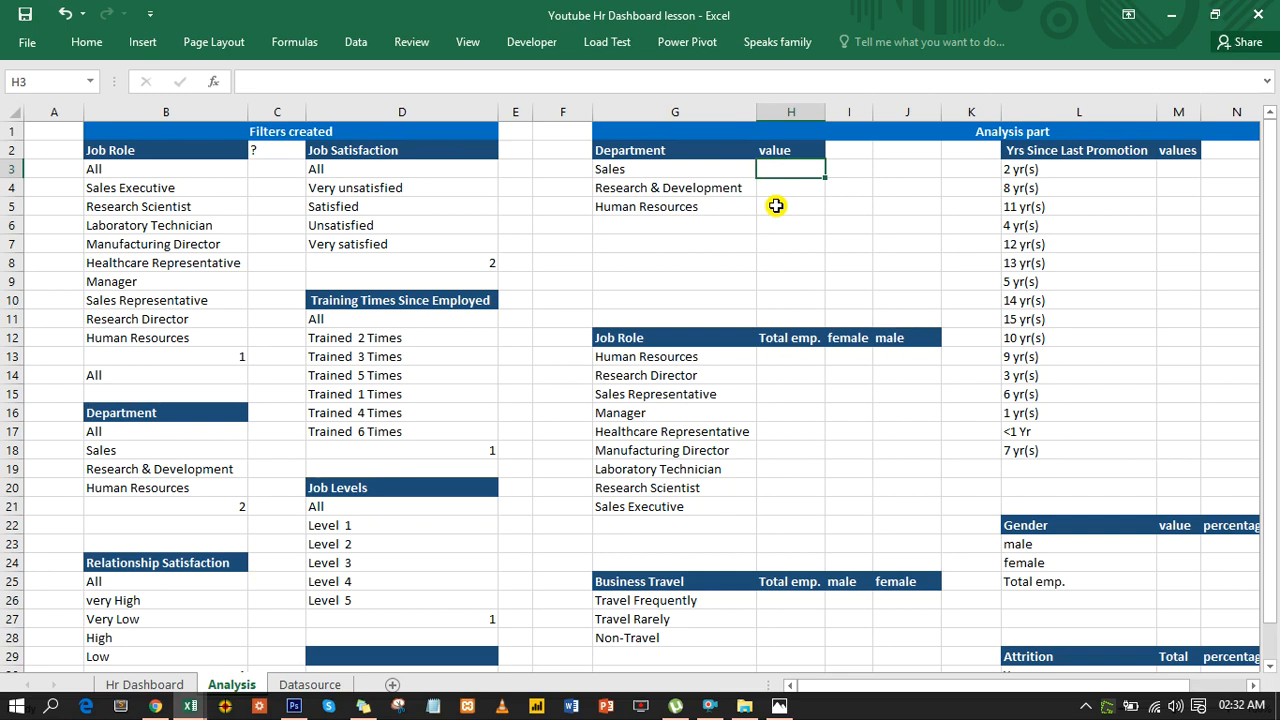
left_click(315, 682)
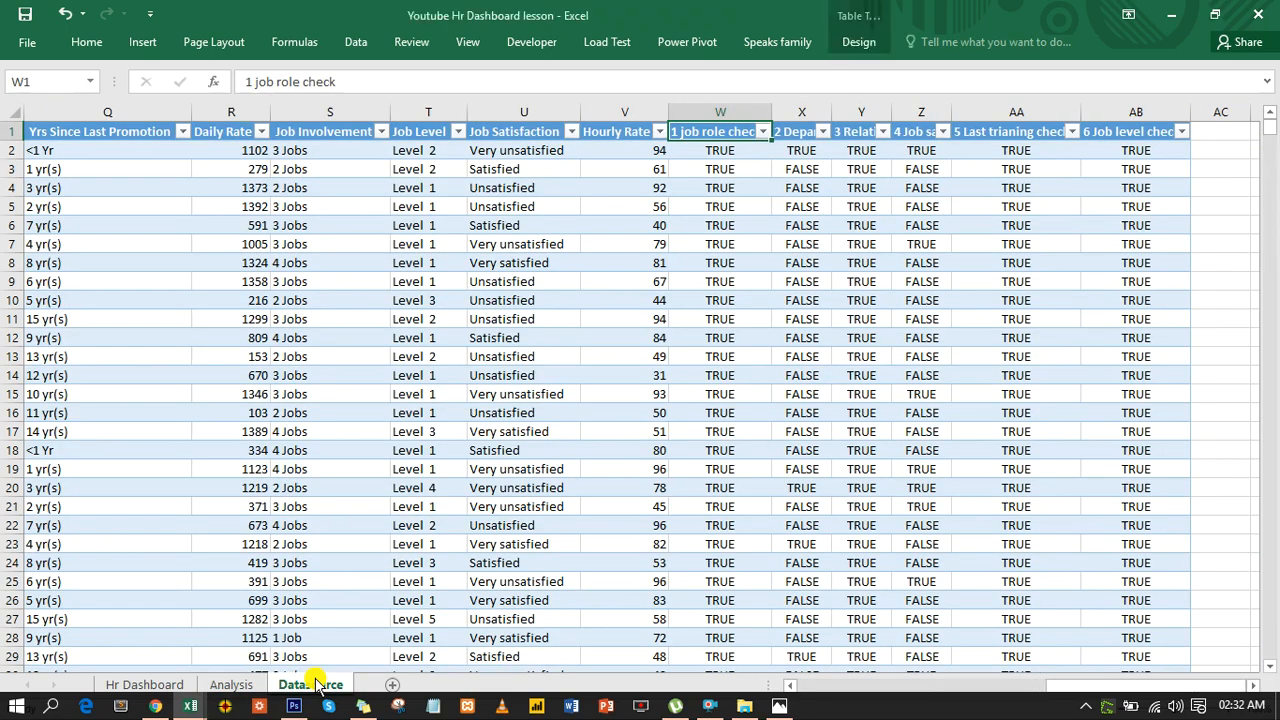
left_click(773, 244)
left_click(857, 44)
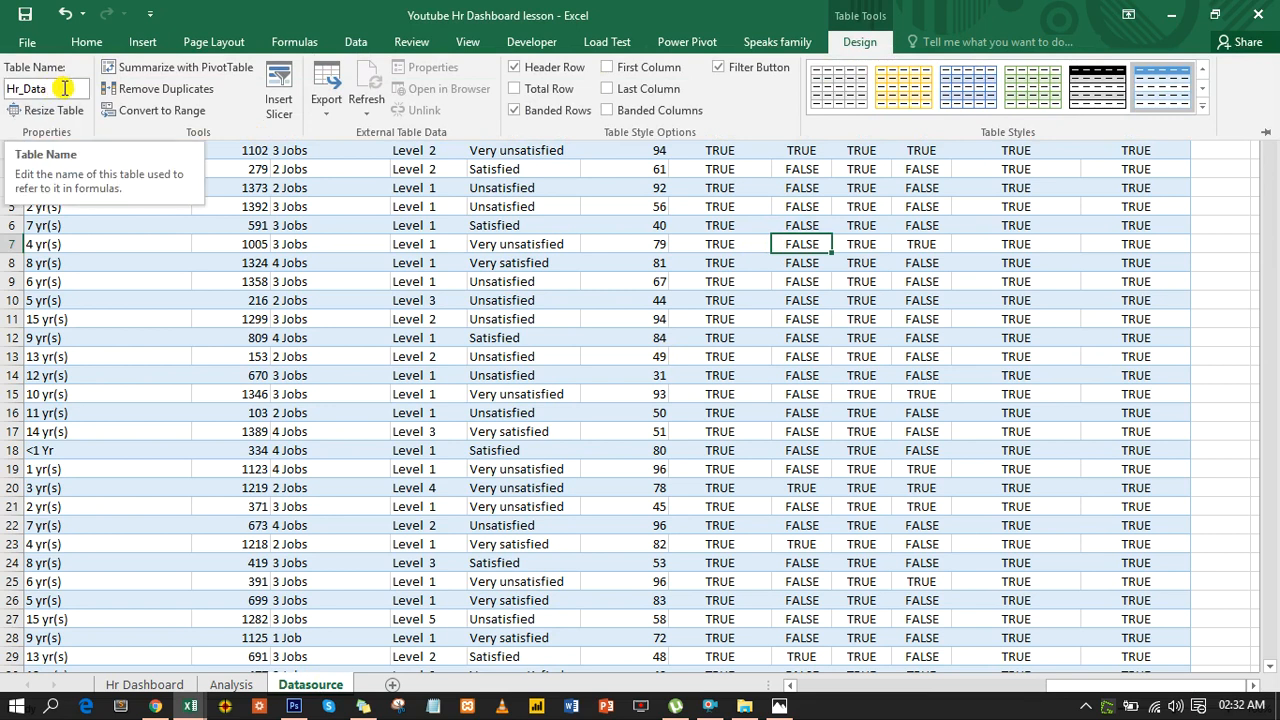
left_click(299, 297)
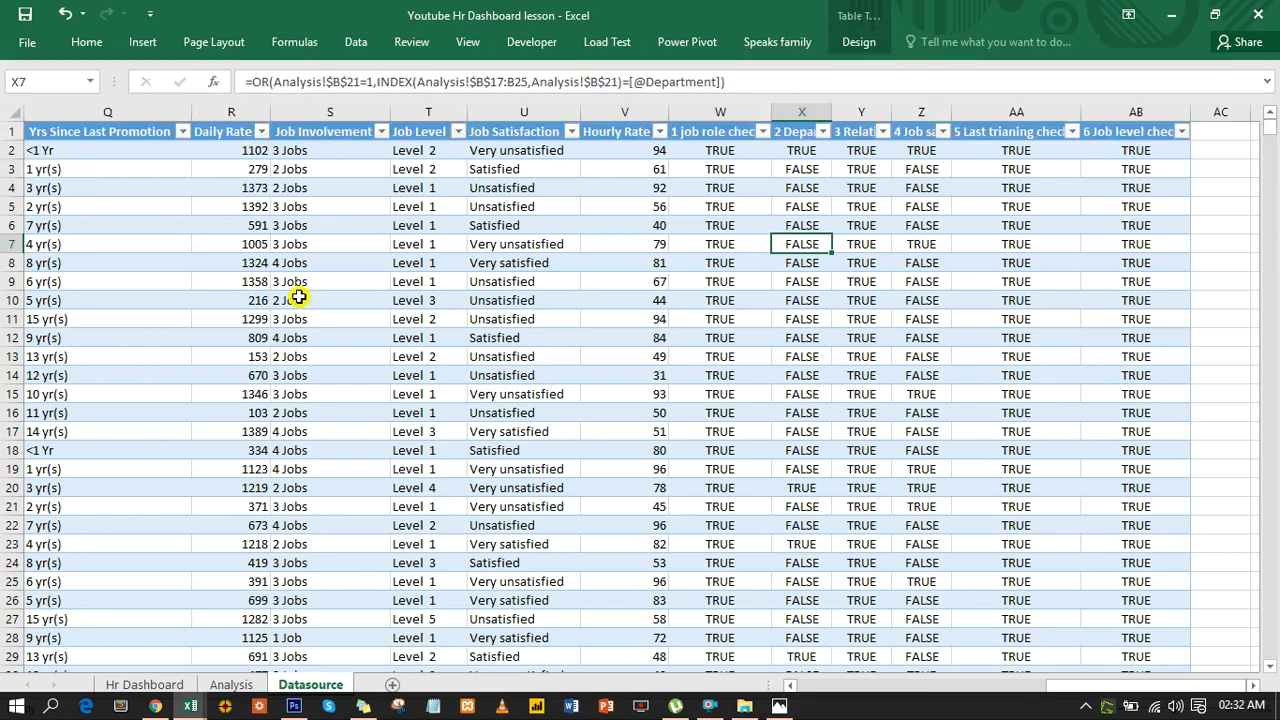
left_click(230, 686)
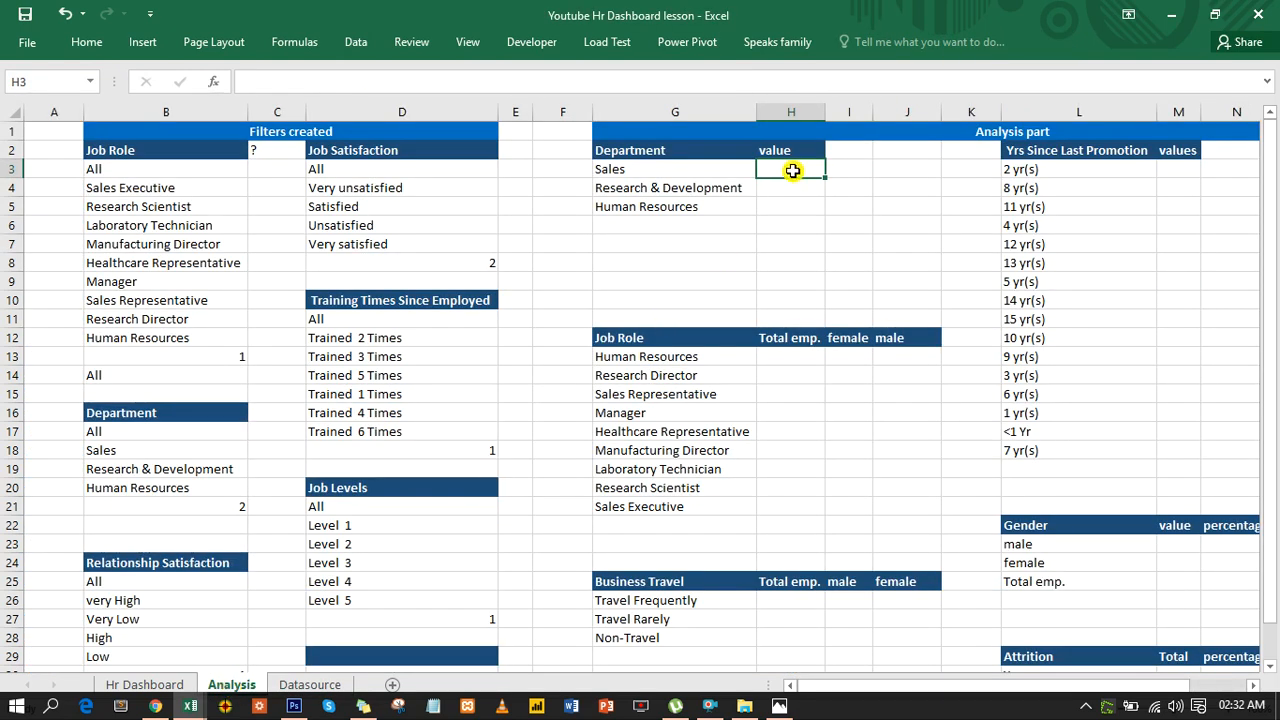
Step: Start a SUMPRODUCT formula in the Sales value cell H3 that references a column of the Hr_Data table
type("=sump")
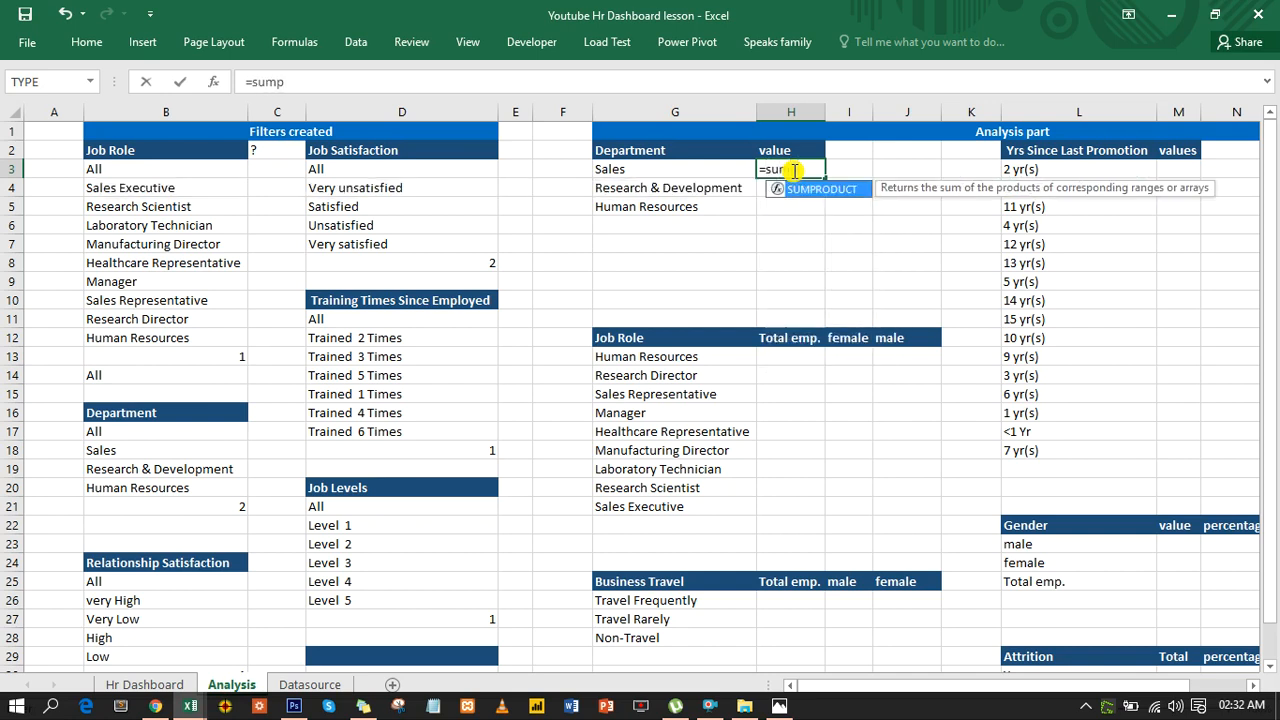
key("Tab")
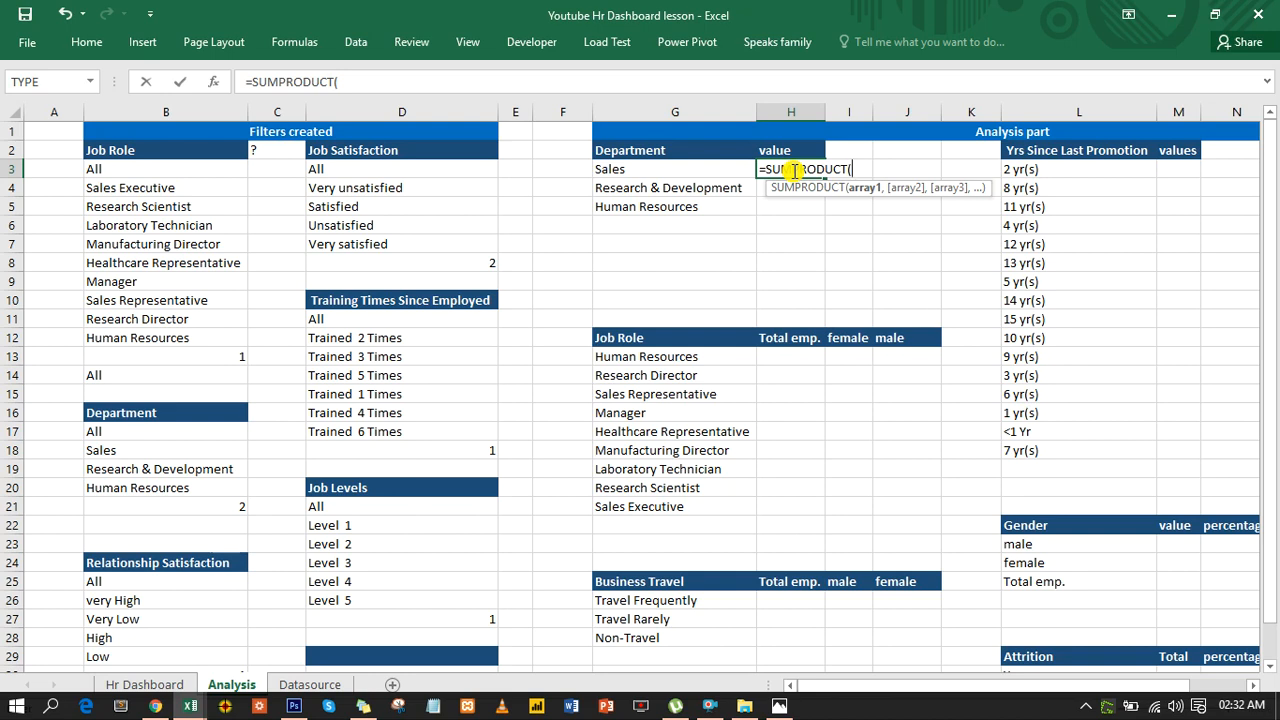
type("hr")
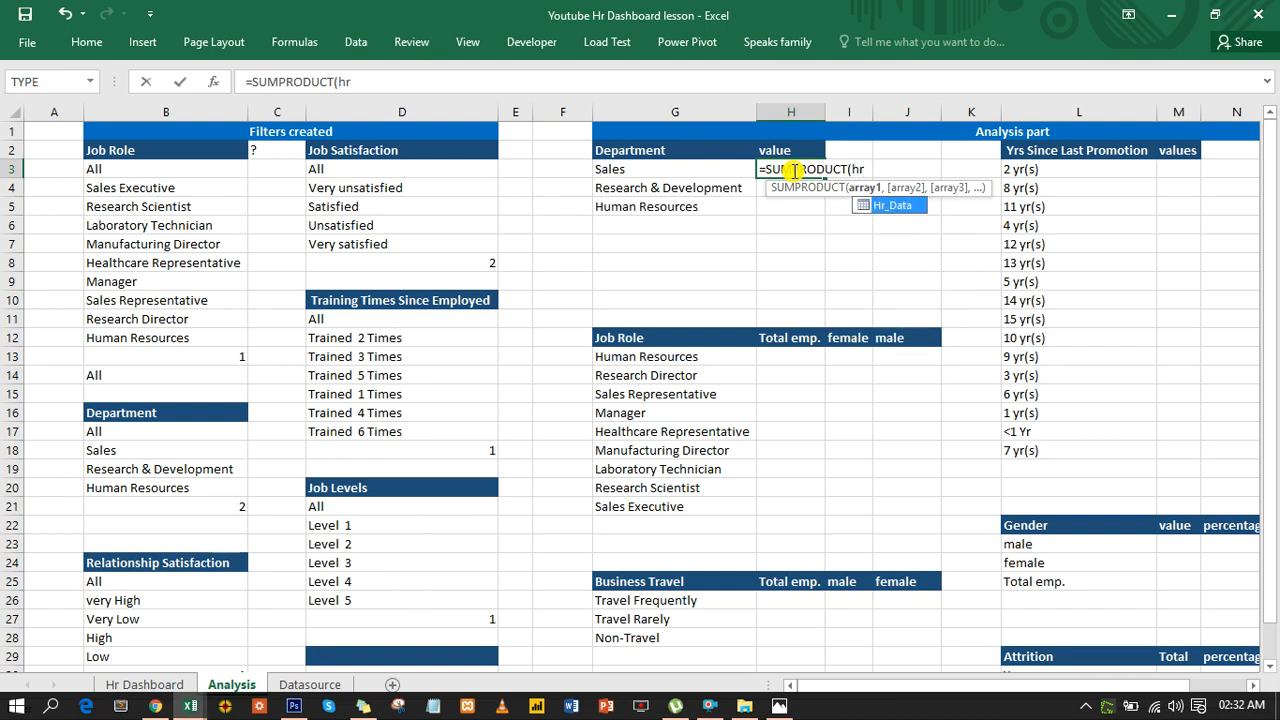
key("Tab")
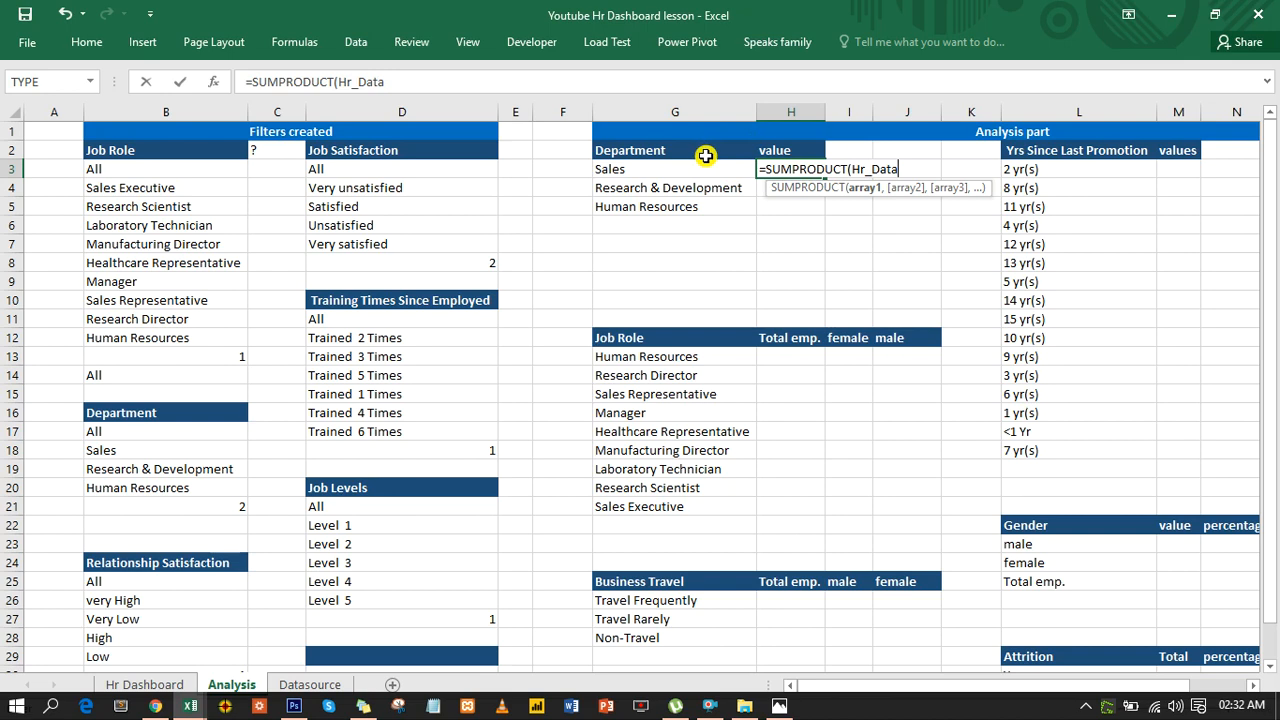
type("[")
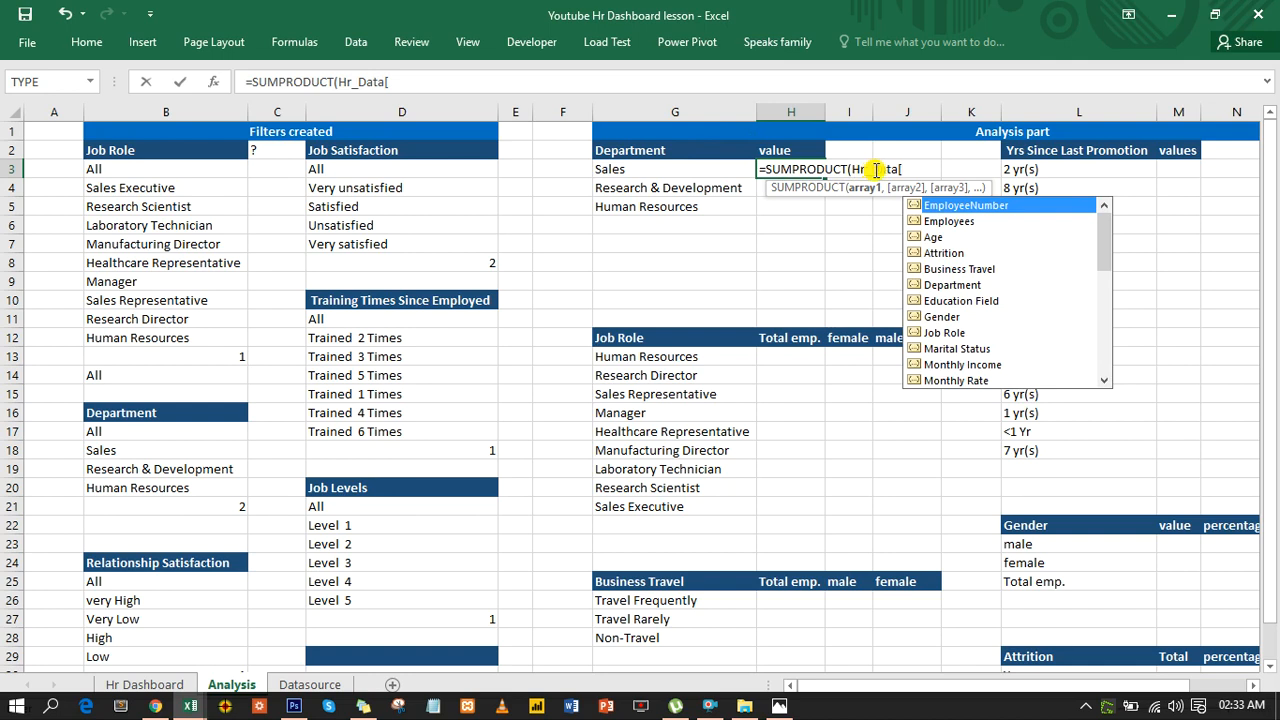
left_click_drag(1106, 255, 1106, 338)
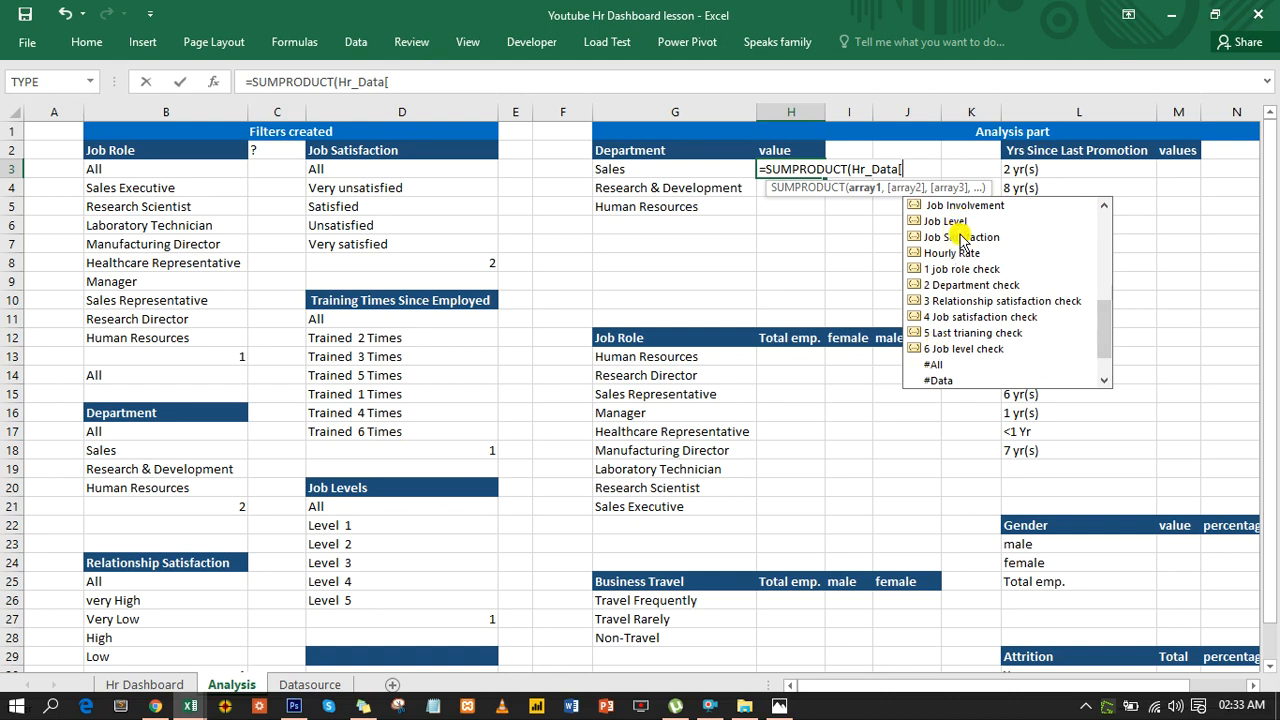
type("1")
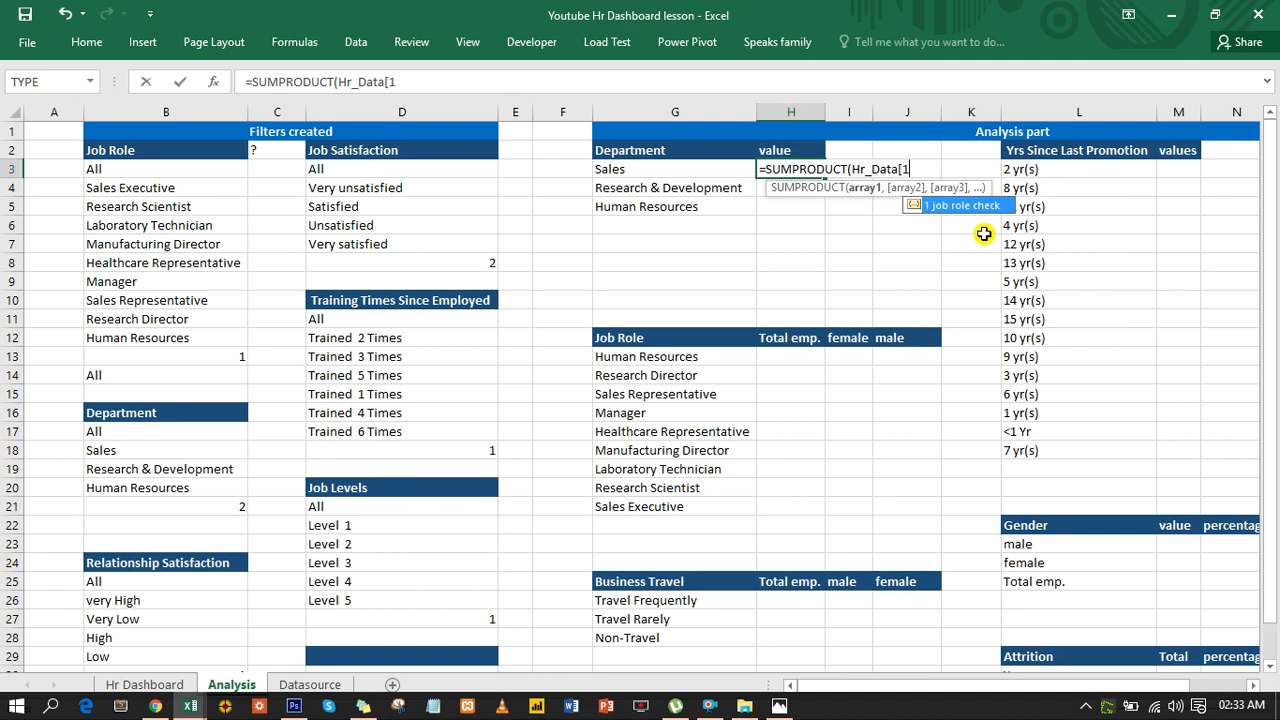
key("Tab")
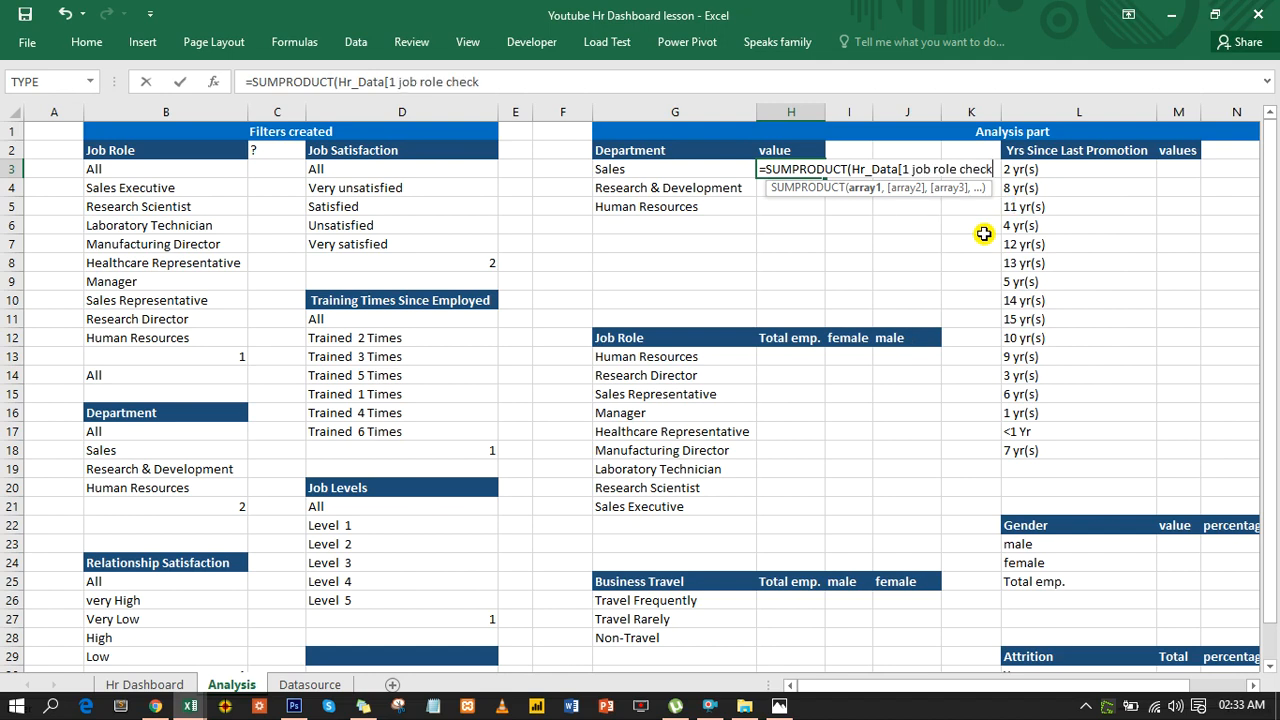
type("]")
key("BackSpace")
key("BackSpace")
key("BackSpace")
key("BackSpace")
key("BackSpace")
key("BackSpace")
key("BackSpace")
key("BackSpace")
key("BackSpace")
key("BackSpace")
key("BackSpace")
key("BackSpace")
key("BackSpace")
key("BackSpace")
key("BackSpace")
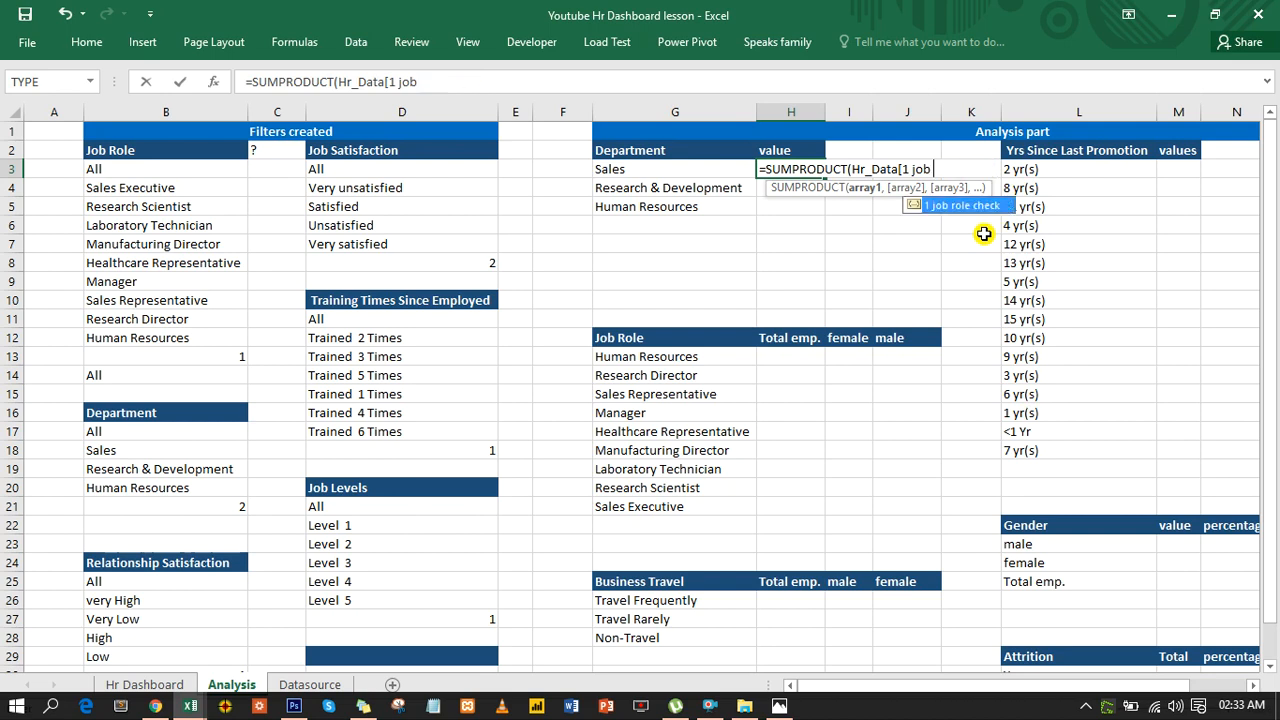
key("BackSpace")
key("BackSpace")
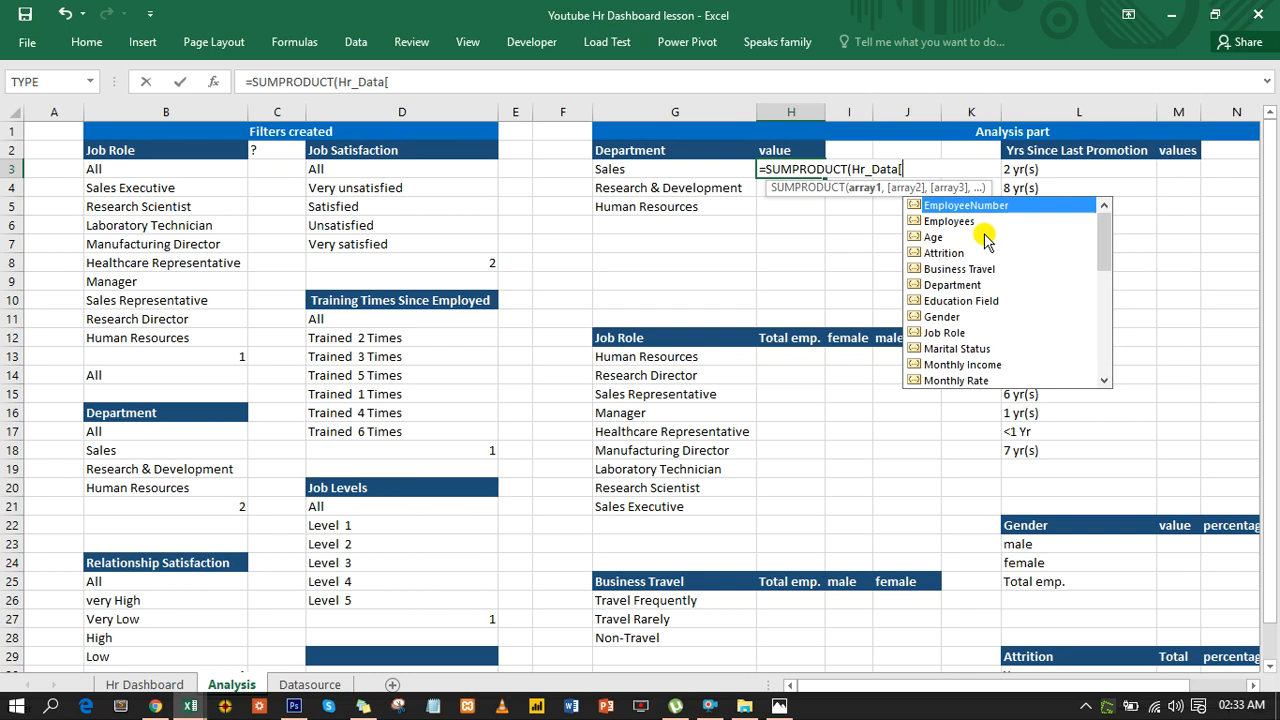
Step: Compare Hr_Data[Department] with the Sales label in G3, close the comparison and add a multiplication operator
type("D")
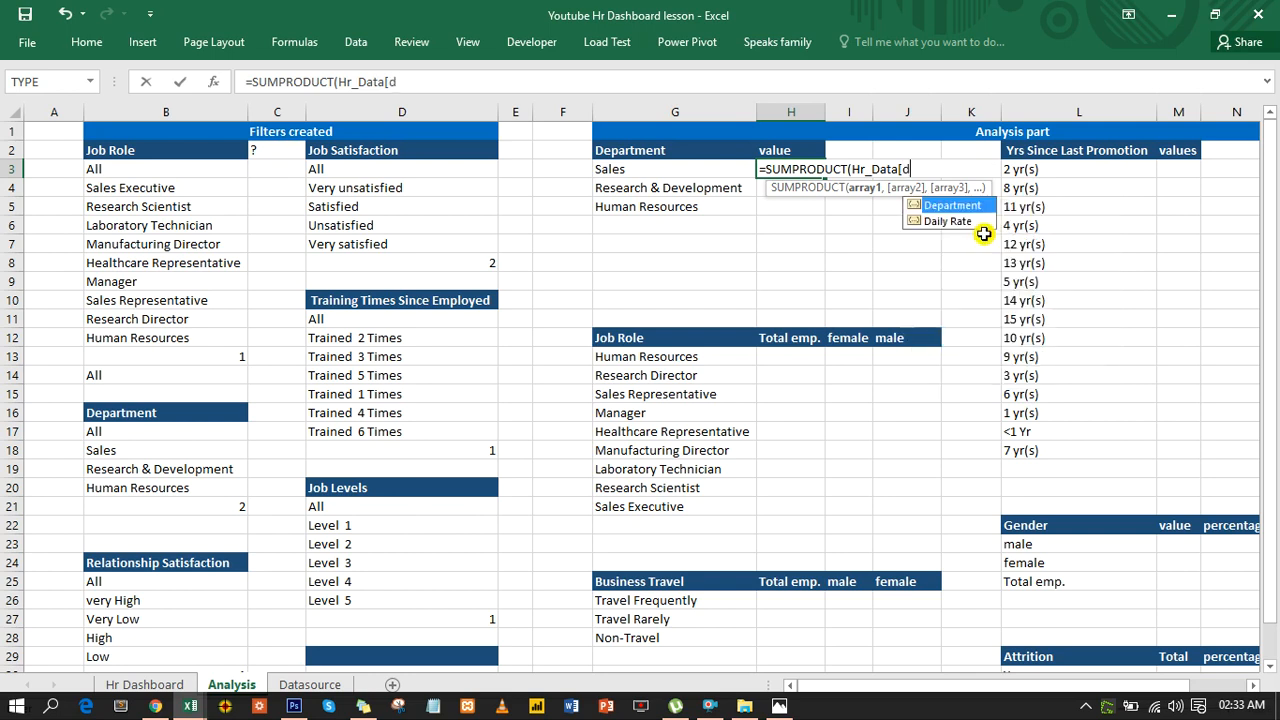
key("Tab")
type("]")
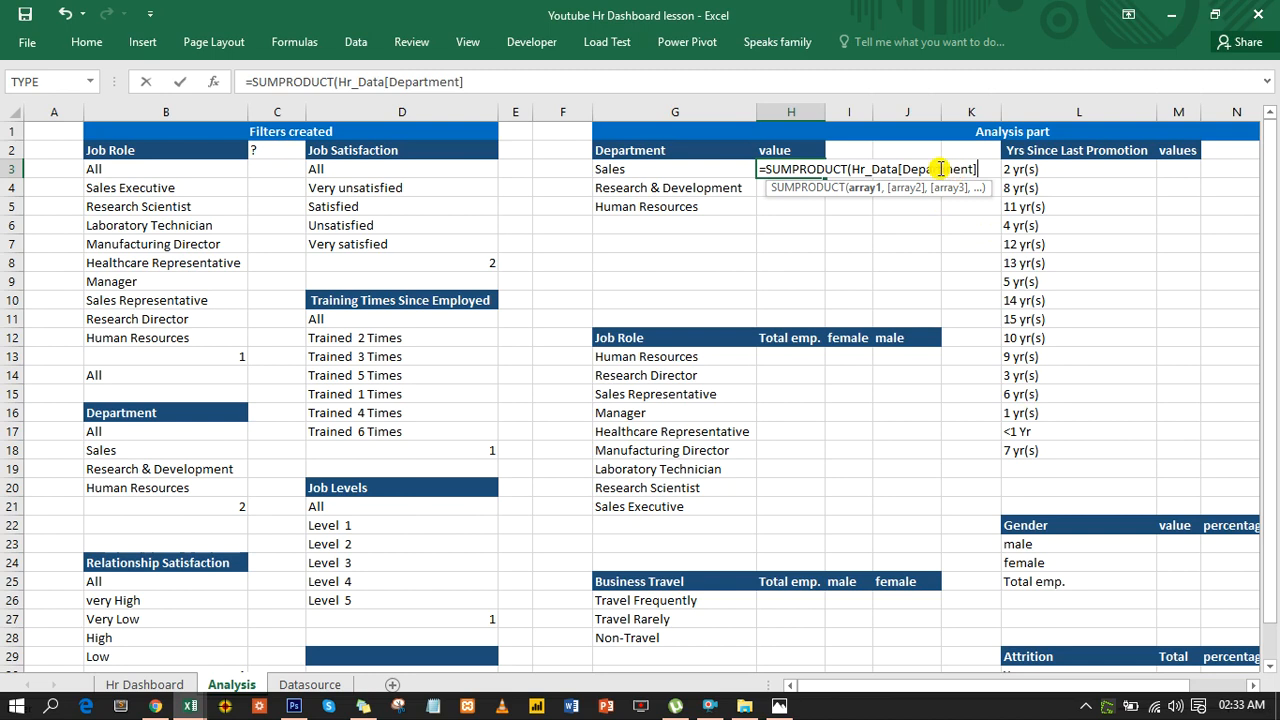
type("=")
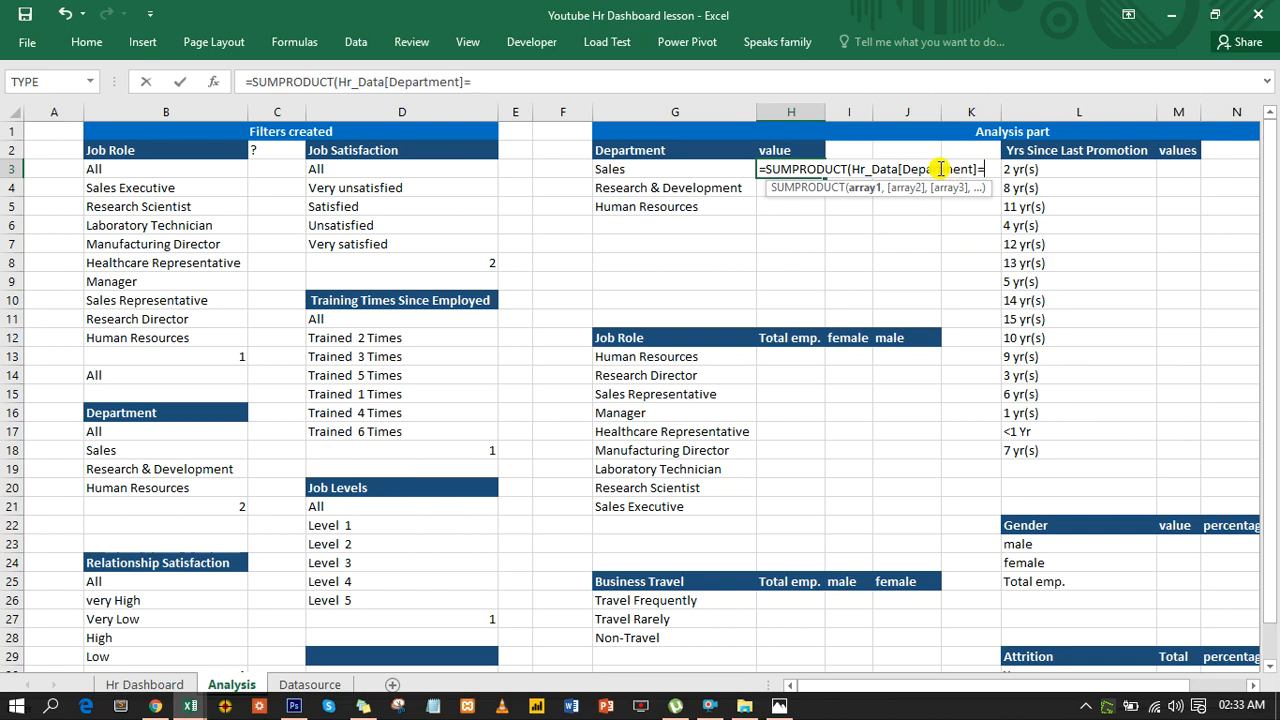
left_click(672, 166)
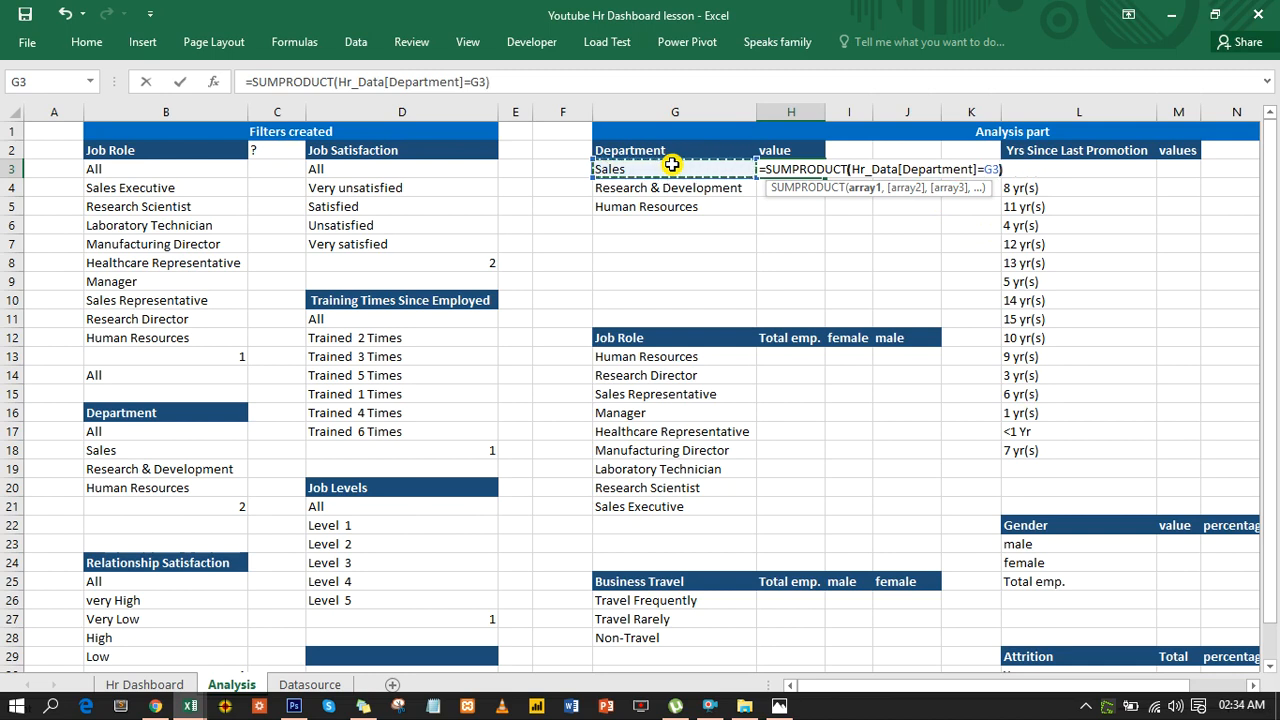
type(")")
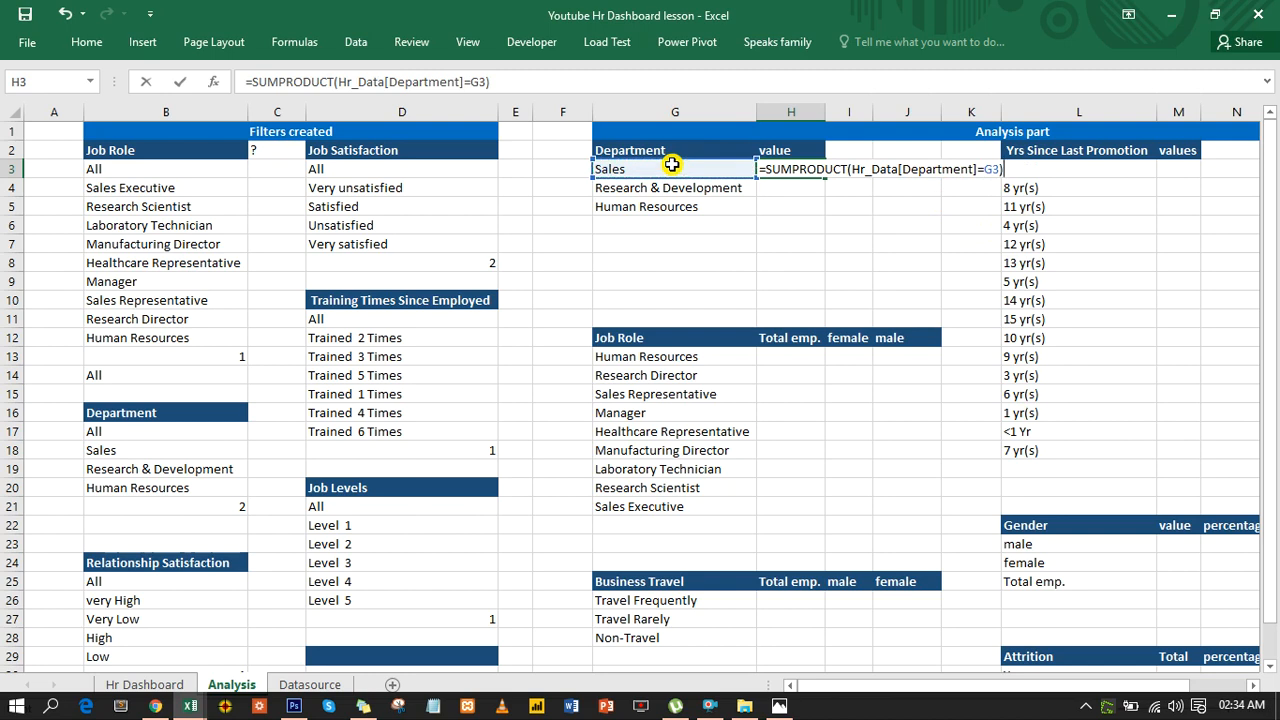
type("*")
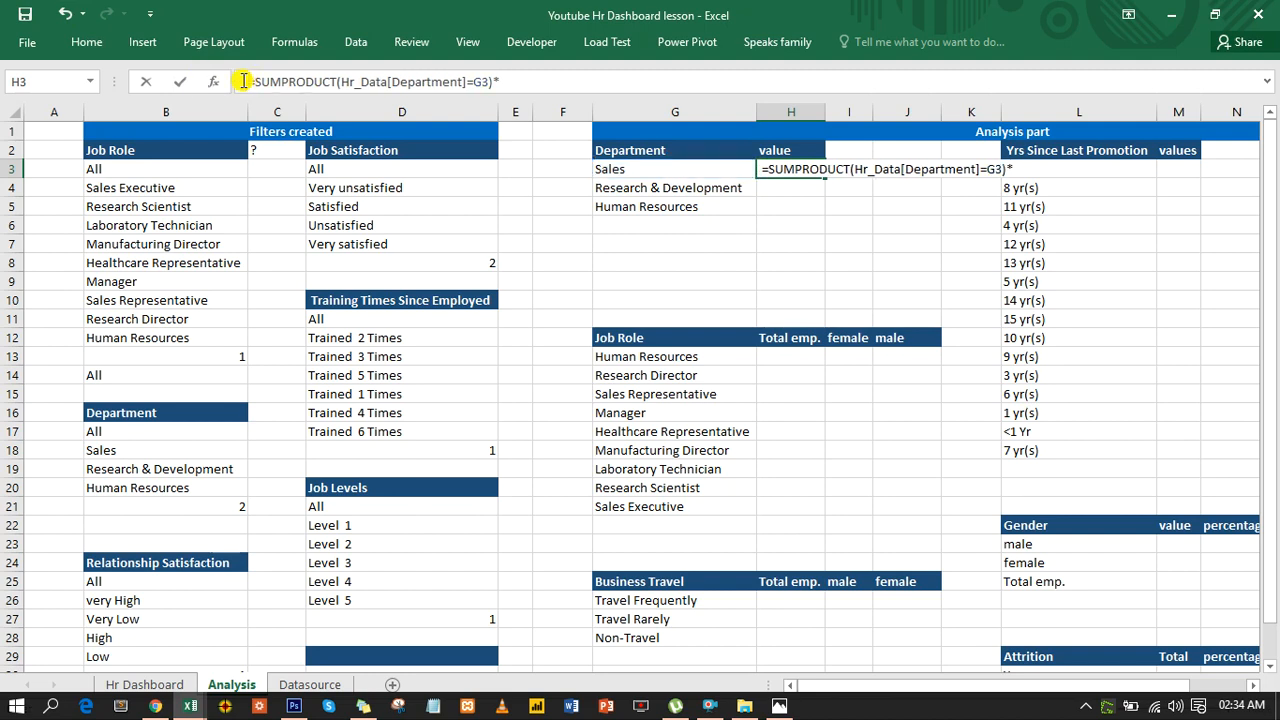
Step: Enclose the Department comparison in its own parentheses and open a second parenthesis after the multiplication sign
left_click(749, 312)
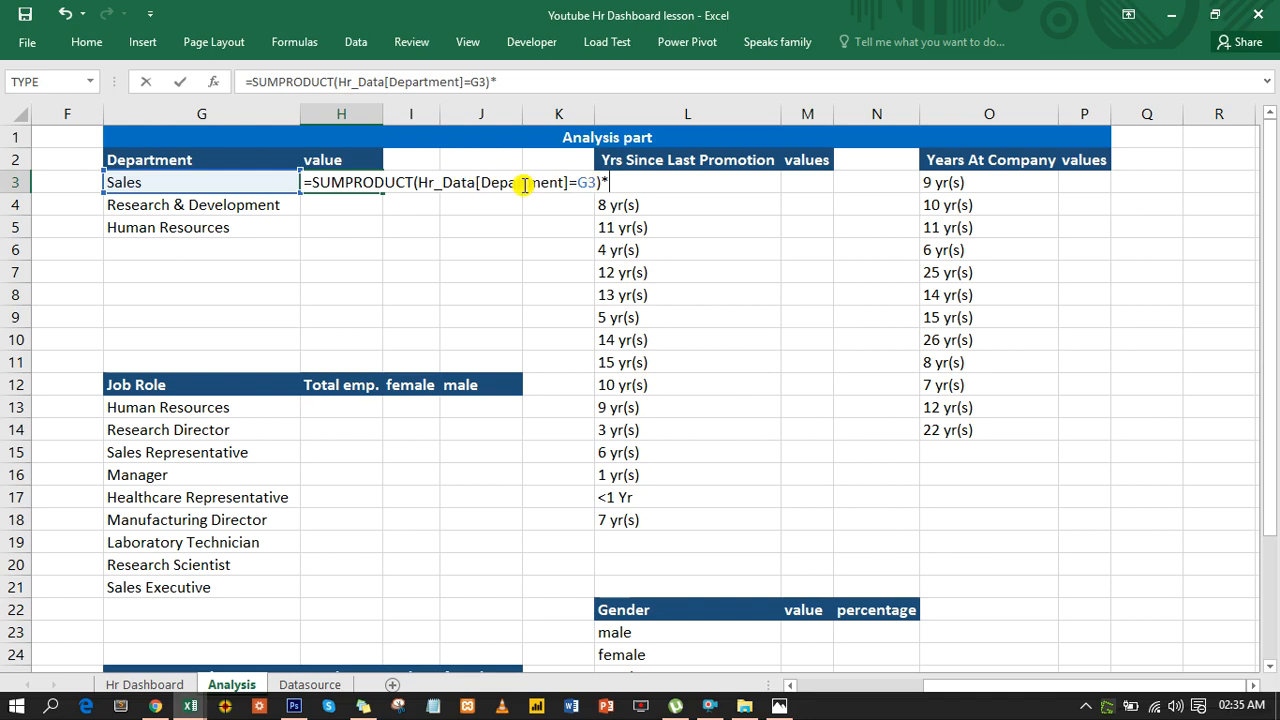
left_click(501, 82)
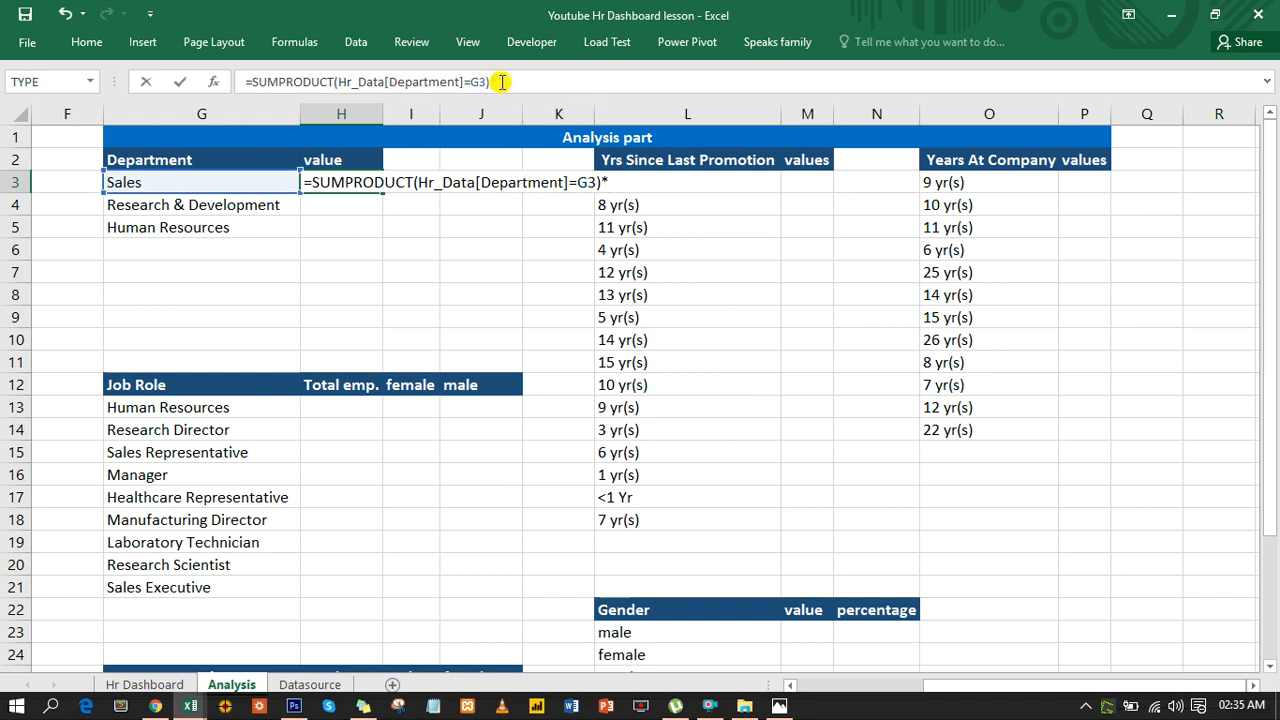
left_click(616, 182)
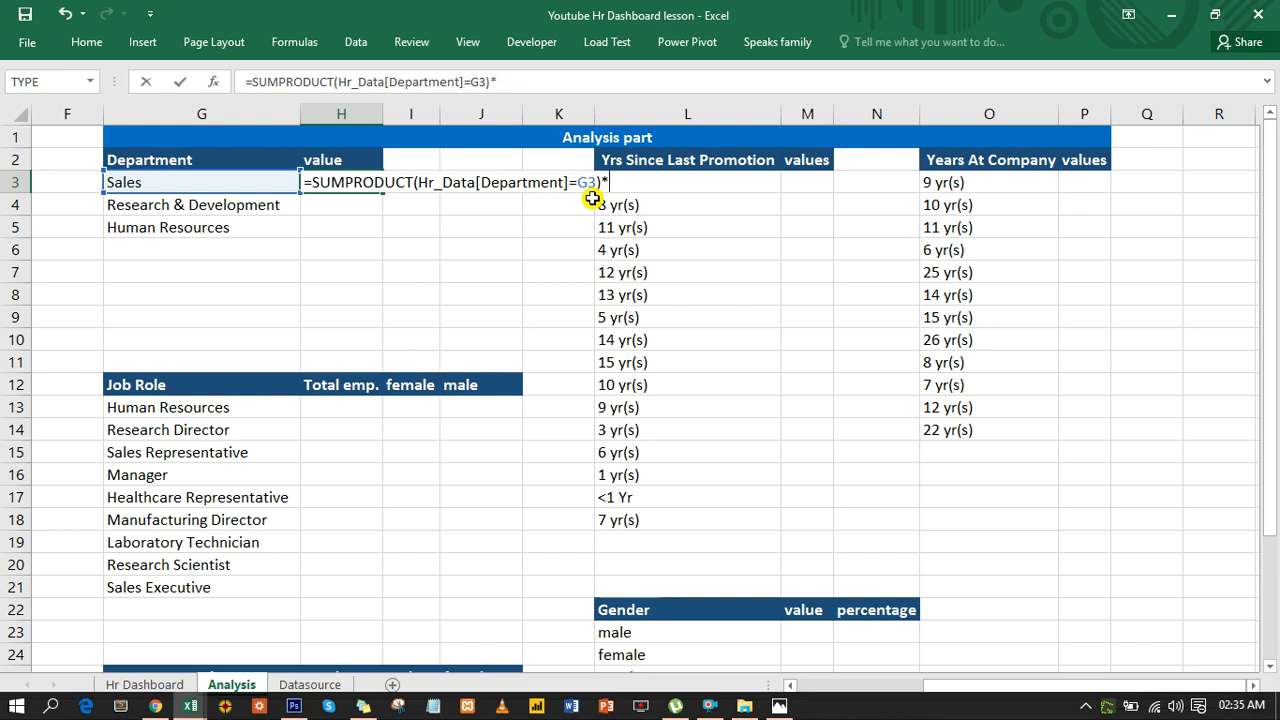
type("(")
left_click(418, 182)
left_click(420, 182)
type("(")
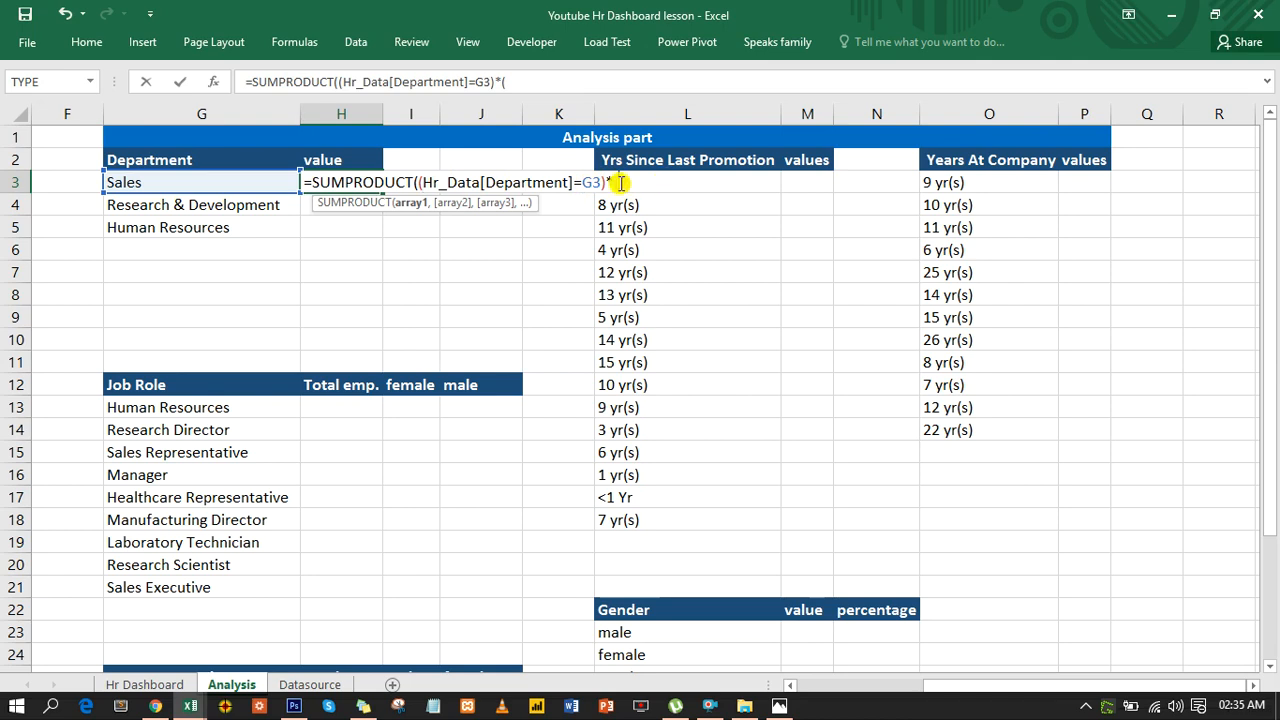
Step: Multiply the comparison by Hr_Data[1 job role check], close the parentheses and enter the SUMPRODUCT formula
type("Hr")
key("Tab")
type("[")
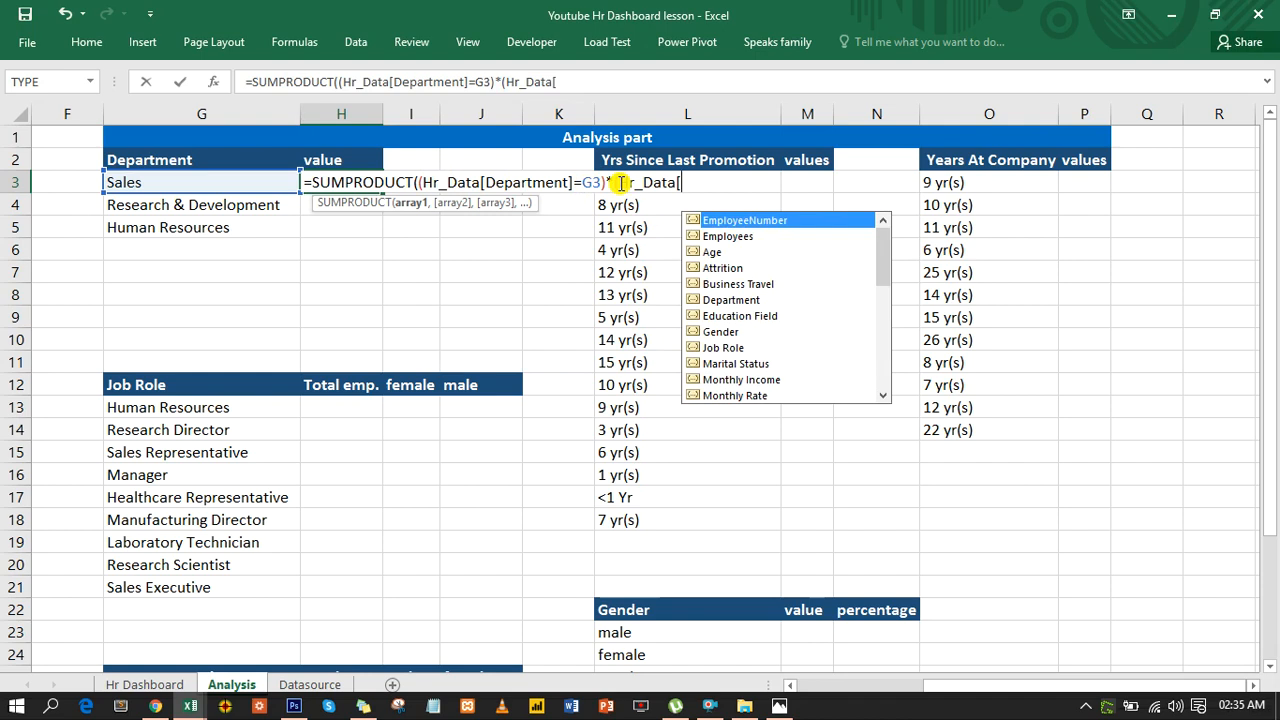
type("1")
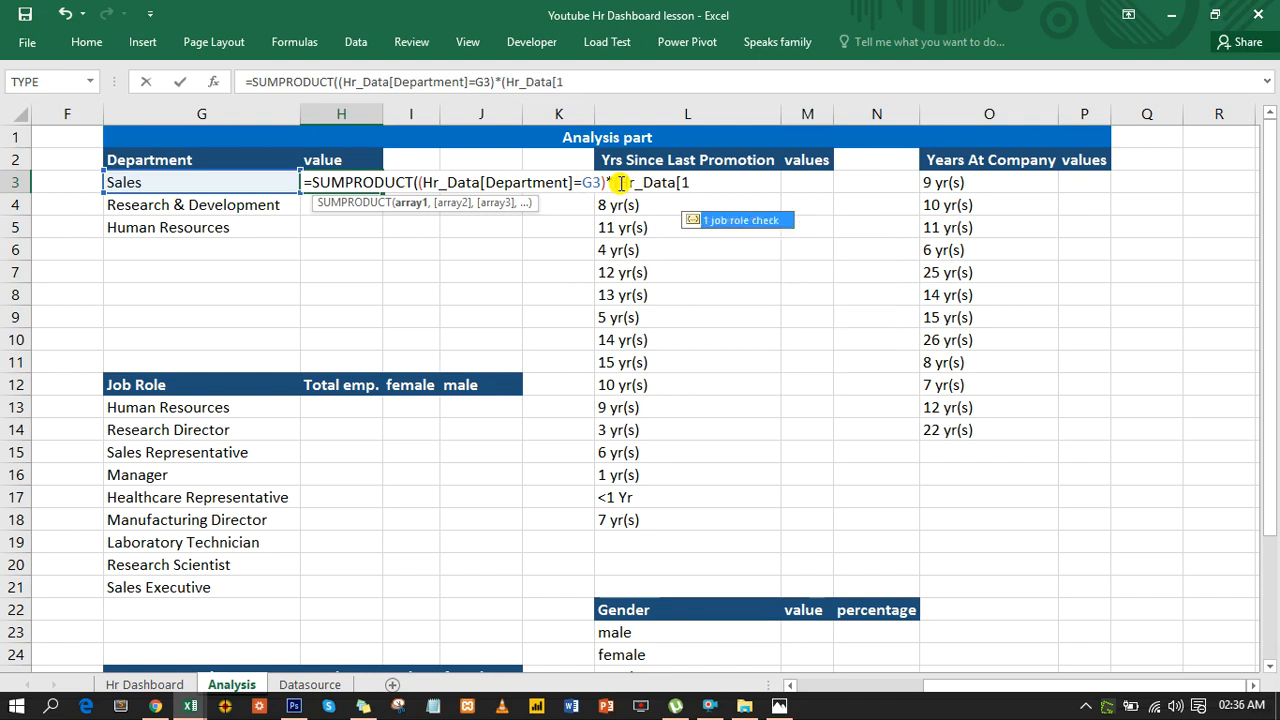
key("Tab")
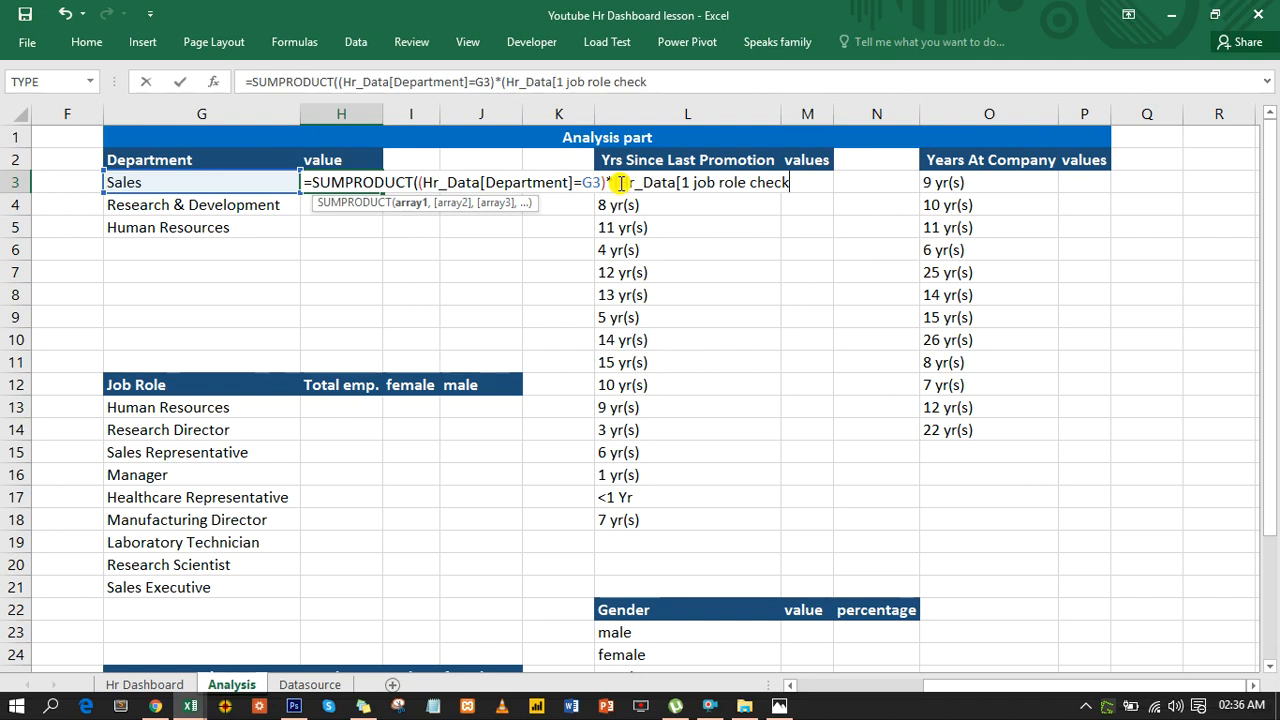
type("])")
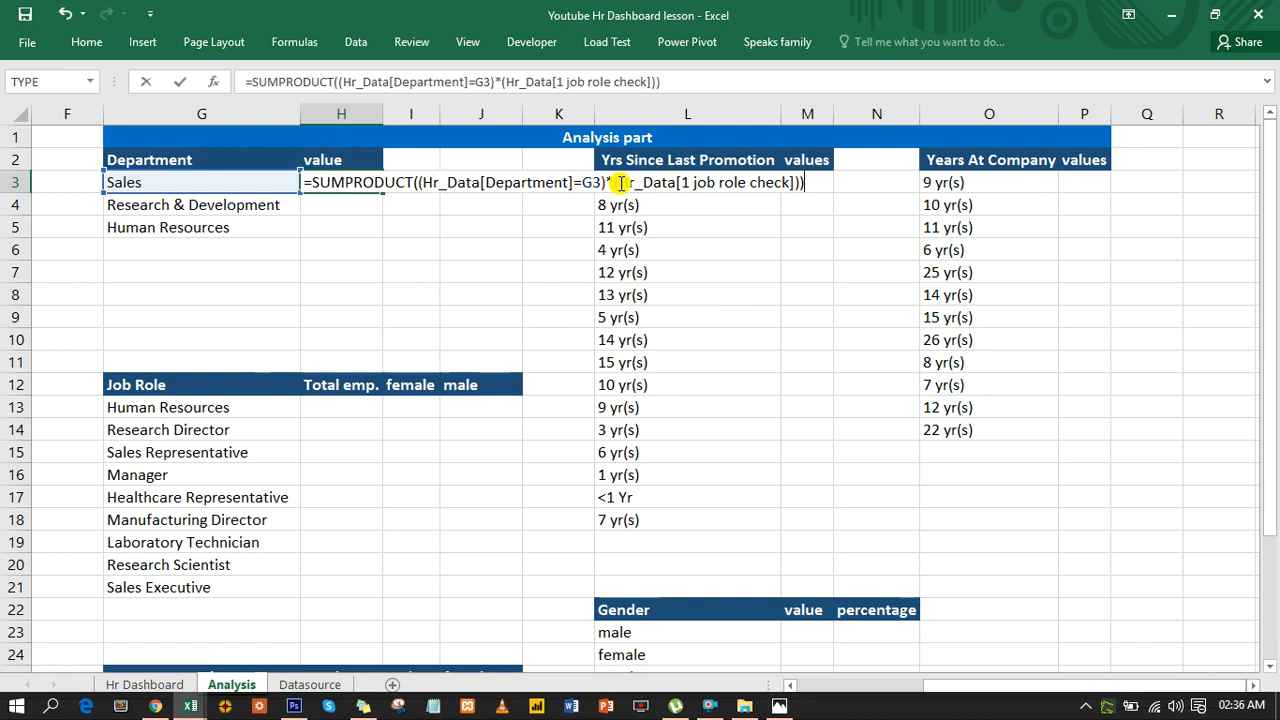
key("Return")
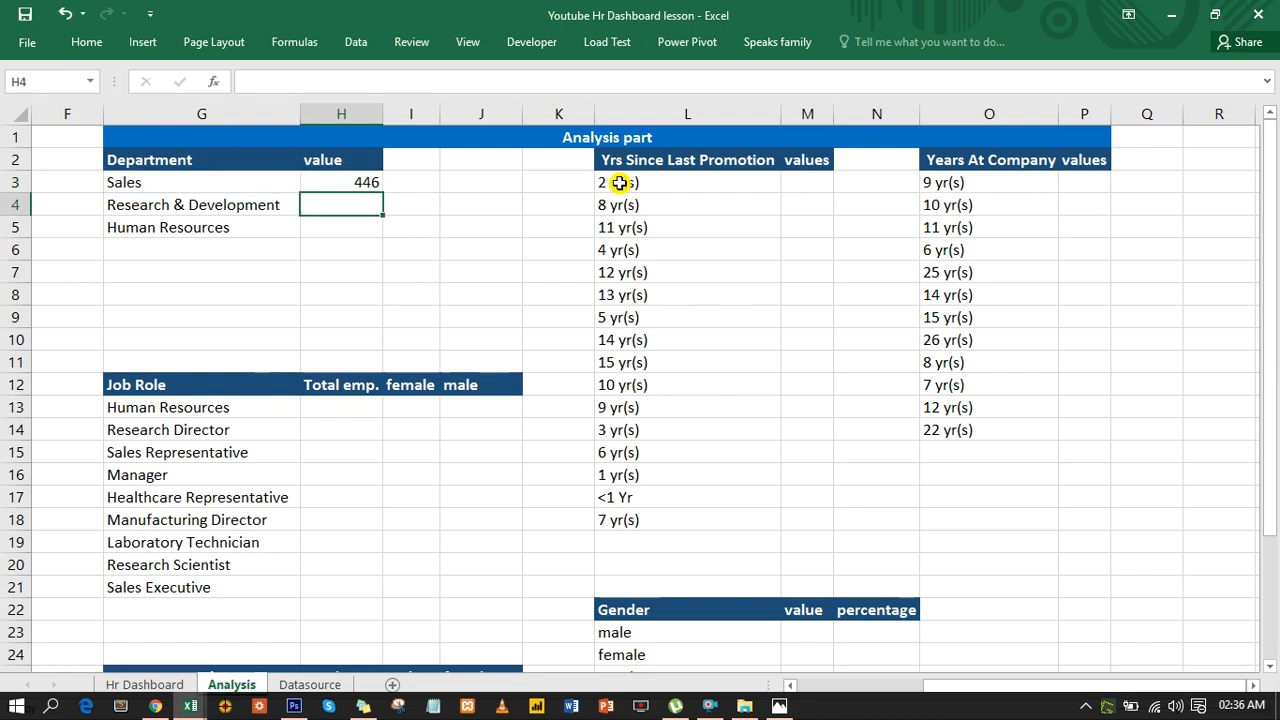
Step: Fill the Sales formula down through Human Resources in H5, check the copied formula and open the Hr Dashboard sheet
left_click(376, 187)
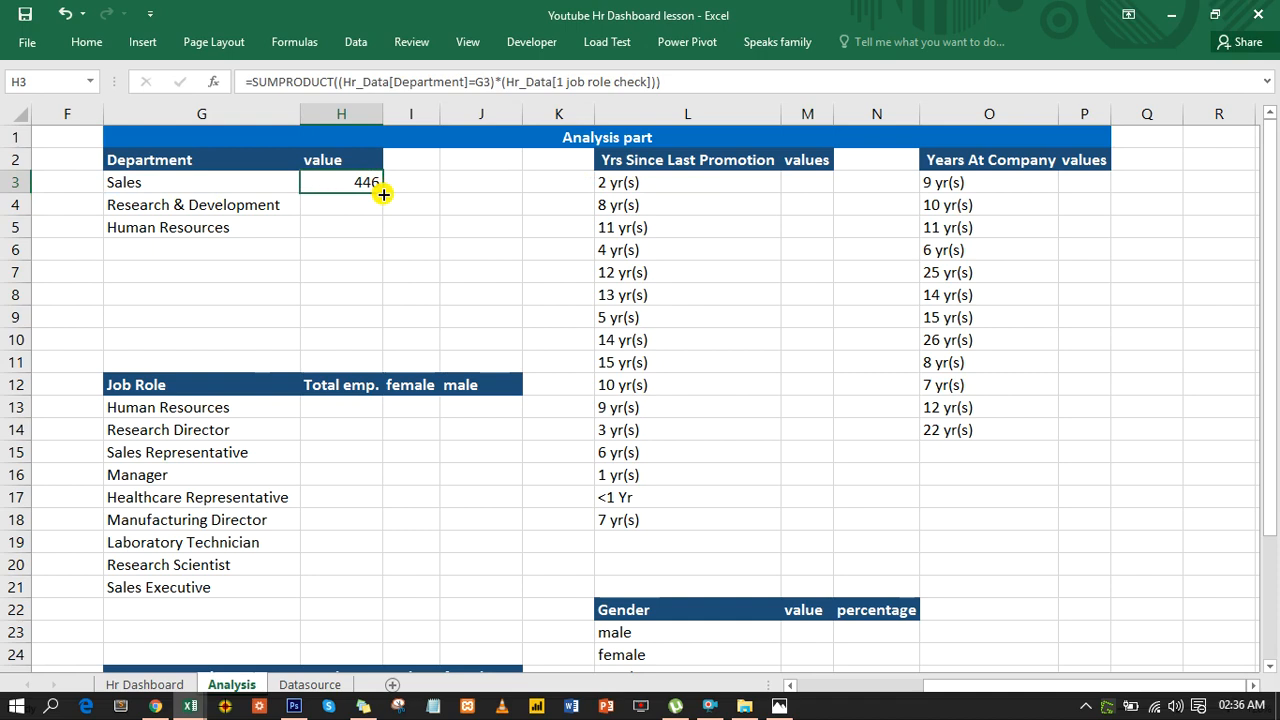
left_click_drag(383, 194, 372, 243)
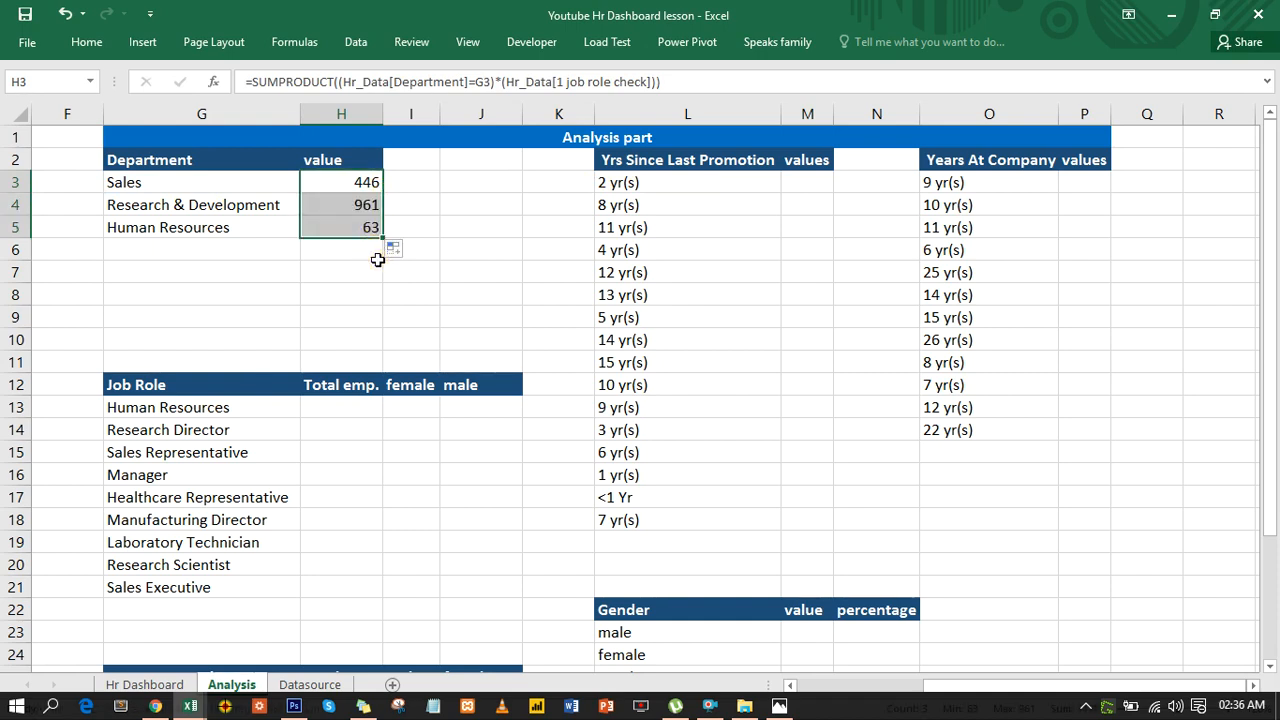
left_click(377, 258)
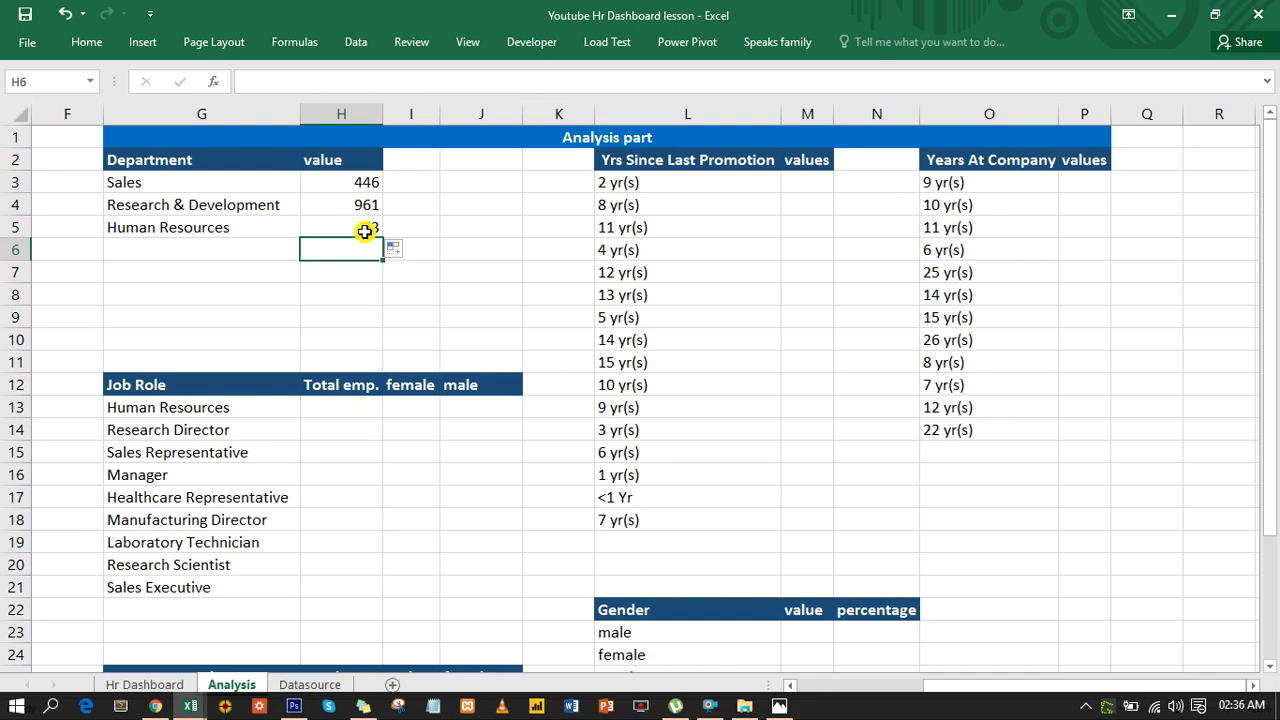
left_click(365, 230)
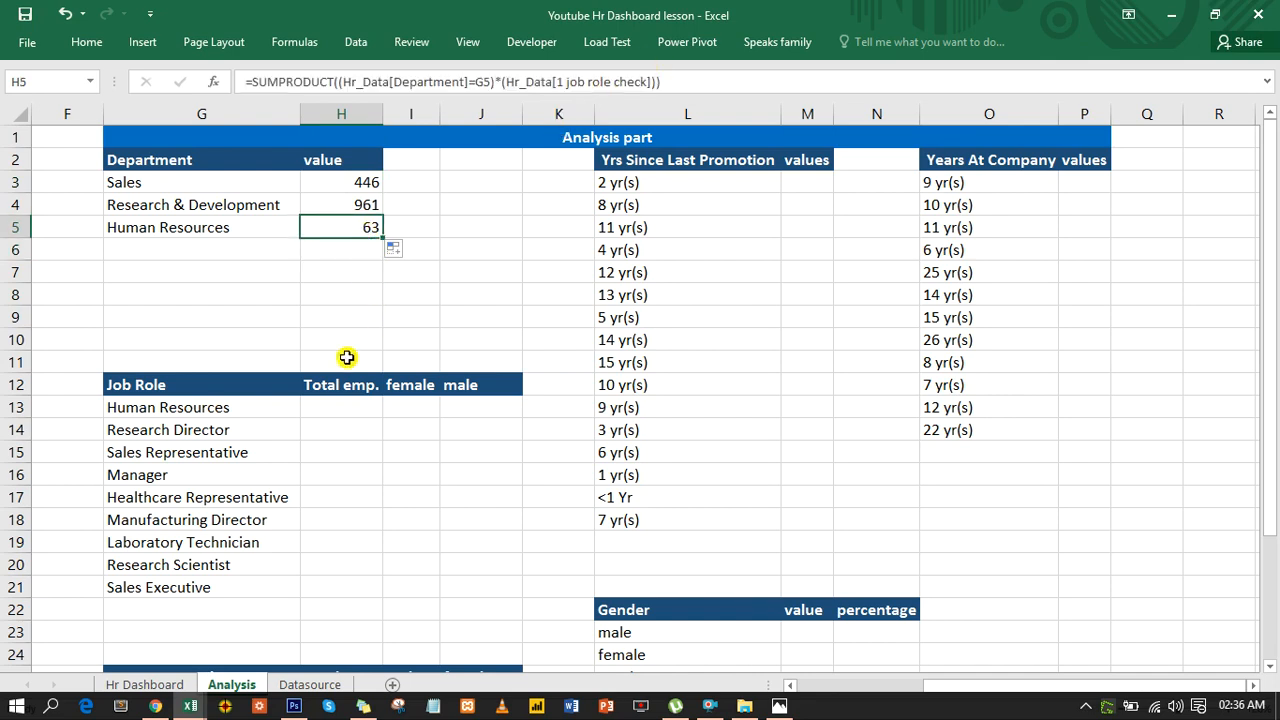
left_click(175, 684)
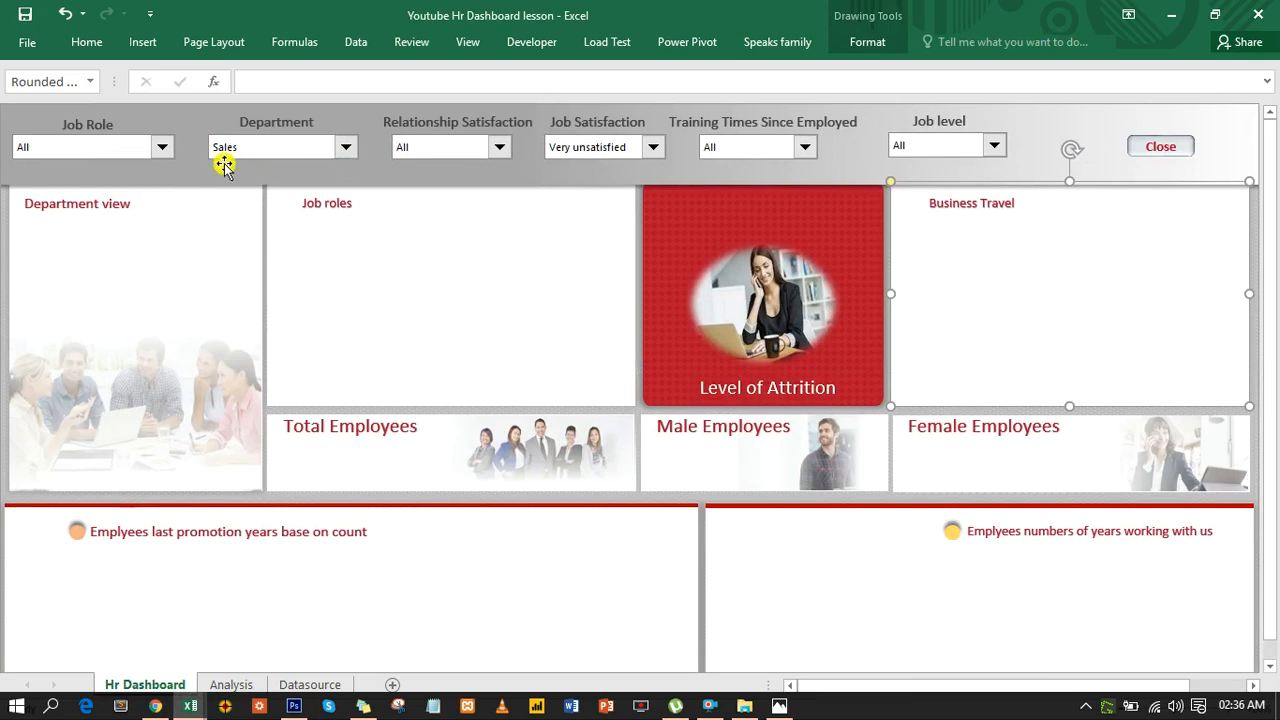
Step: Filter the dashboard to the Sales Executive job role and check the Department values on the Analysis sheet
left_click(160, 148)
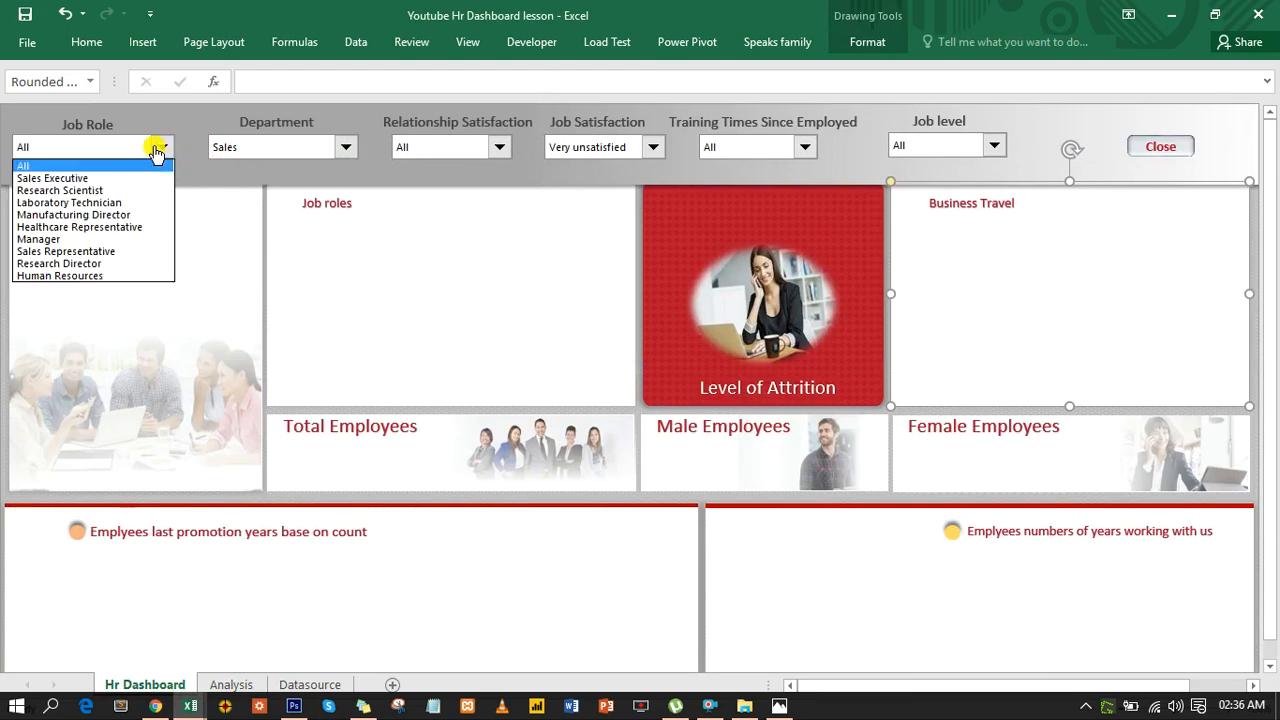
left_click(118, 179)
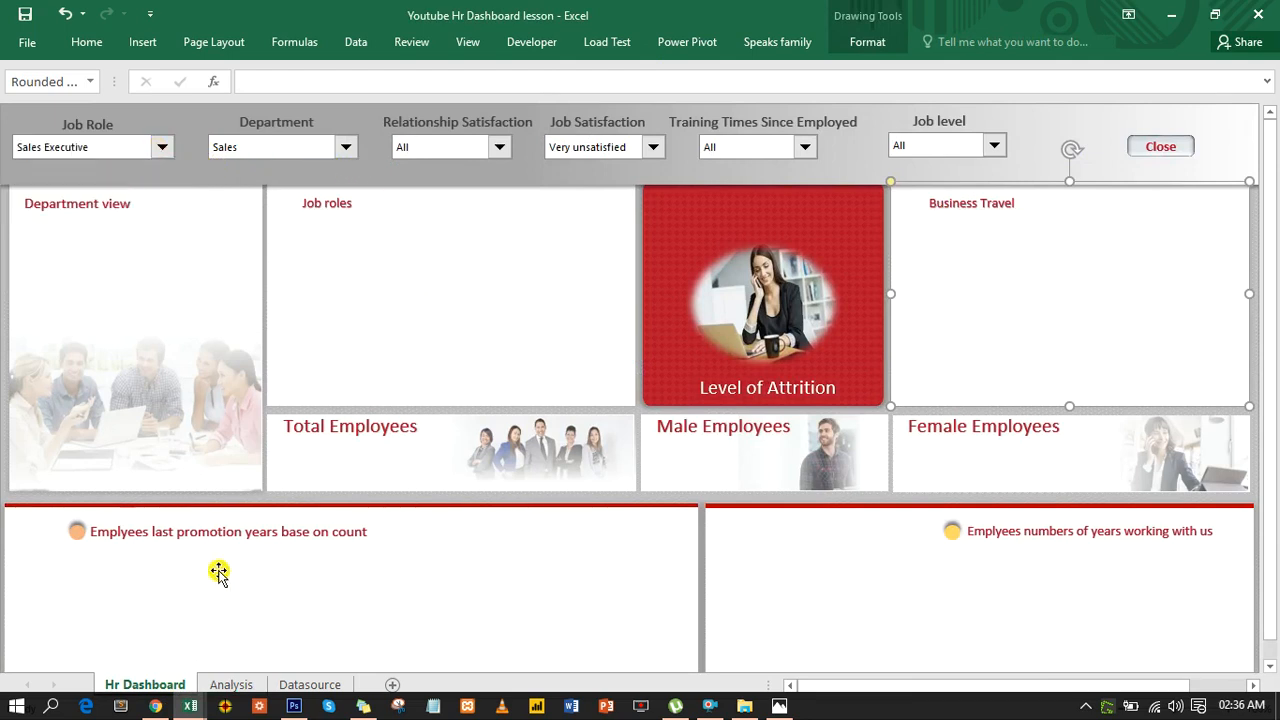
left_click(233, 684)
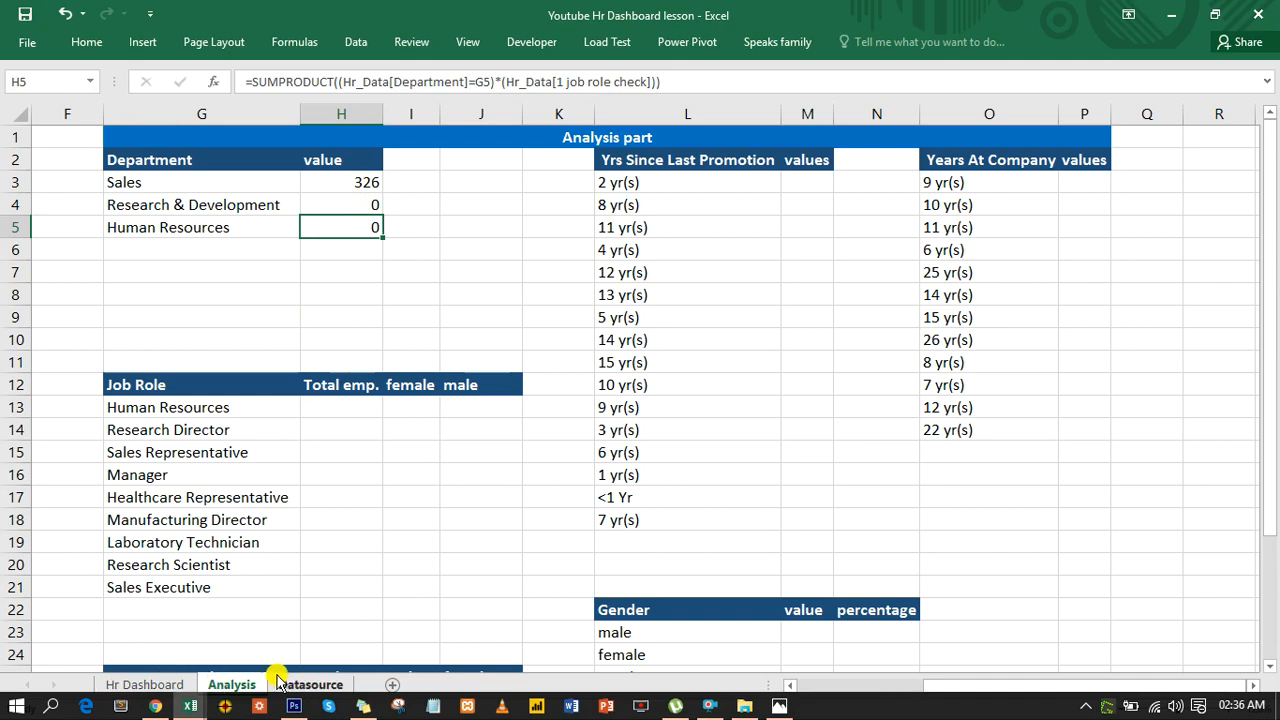
left_click(176, 684)
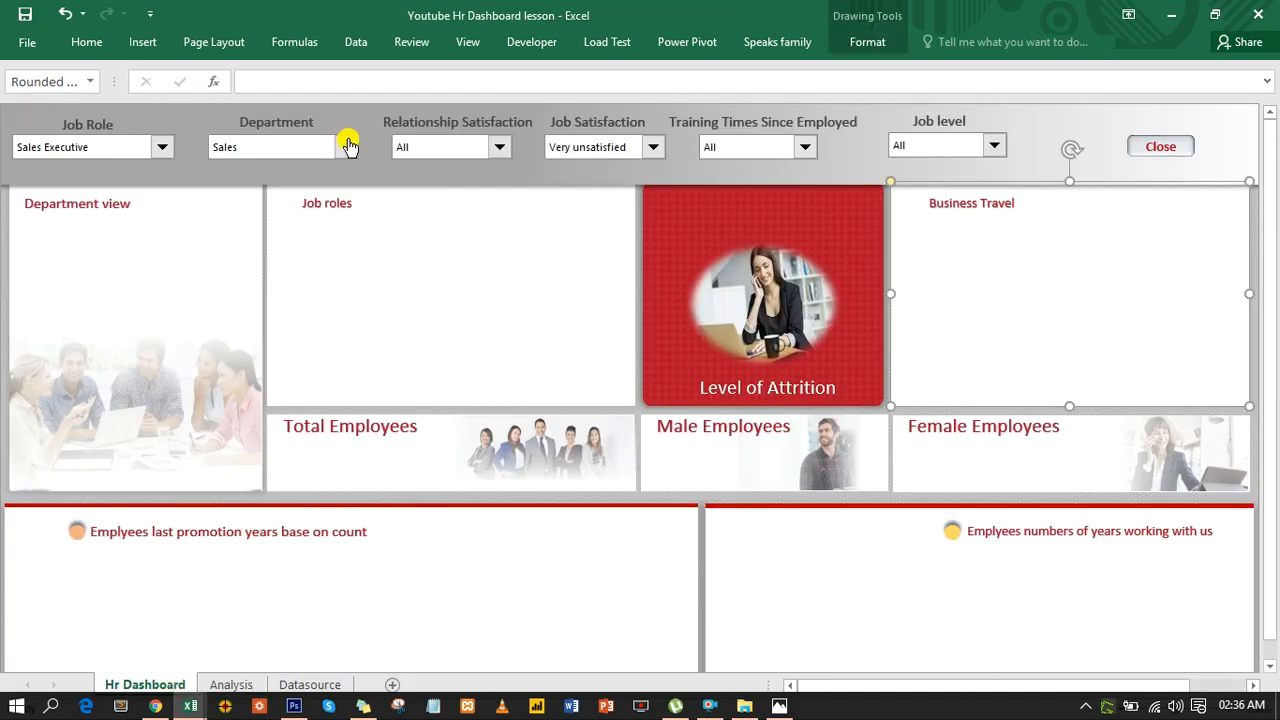
Step: Switch the Job Role filter to Manager and check the Department values on the Analysis sheet again
left_click(347, 147)
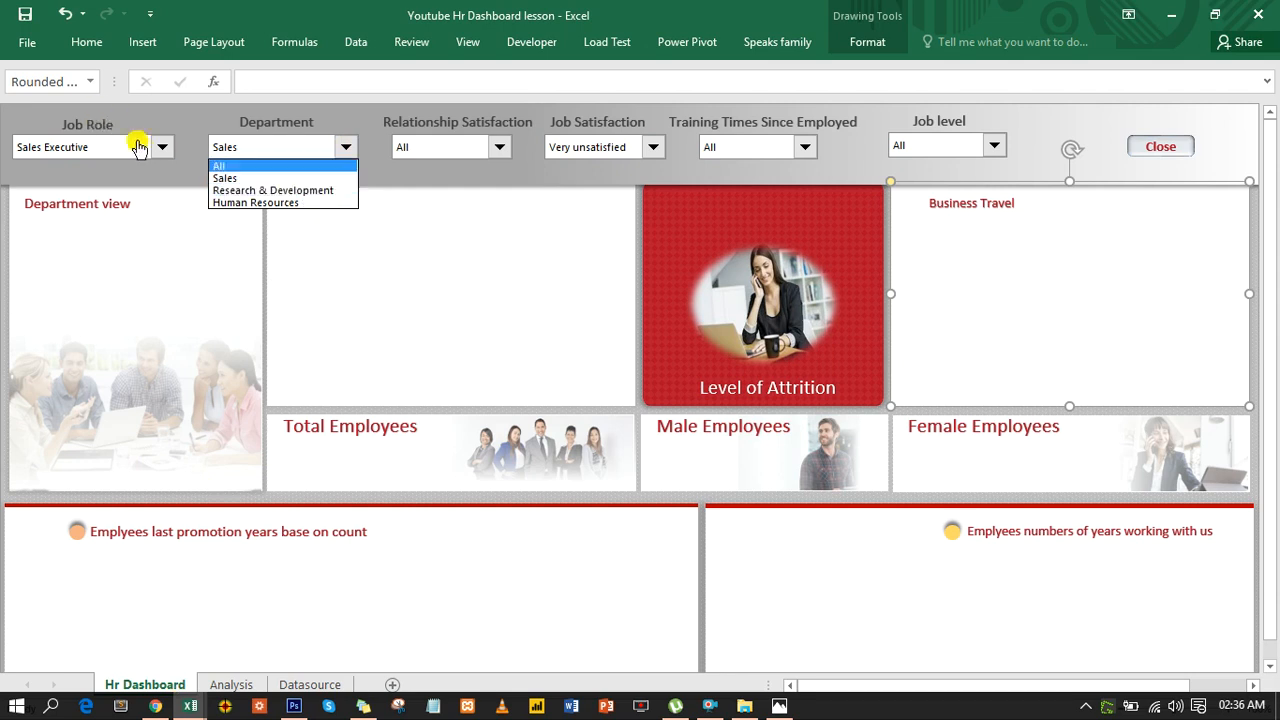
left_click(160, 152)
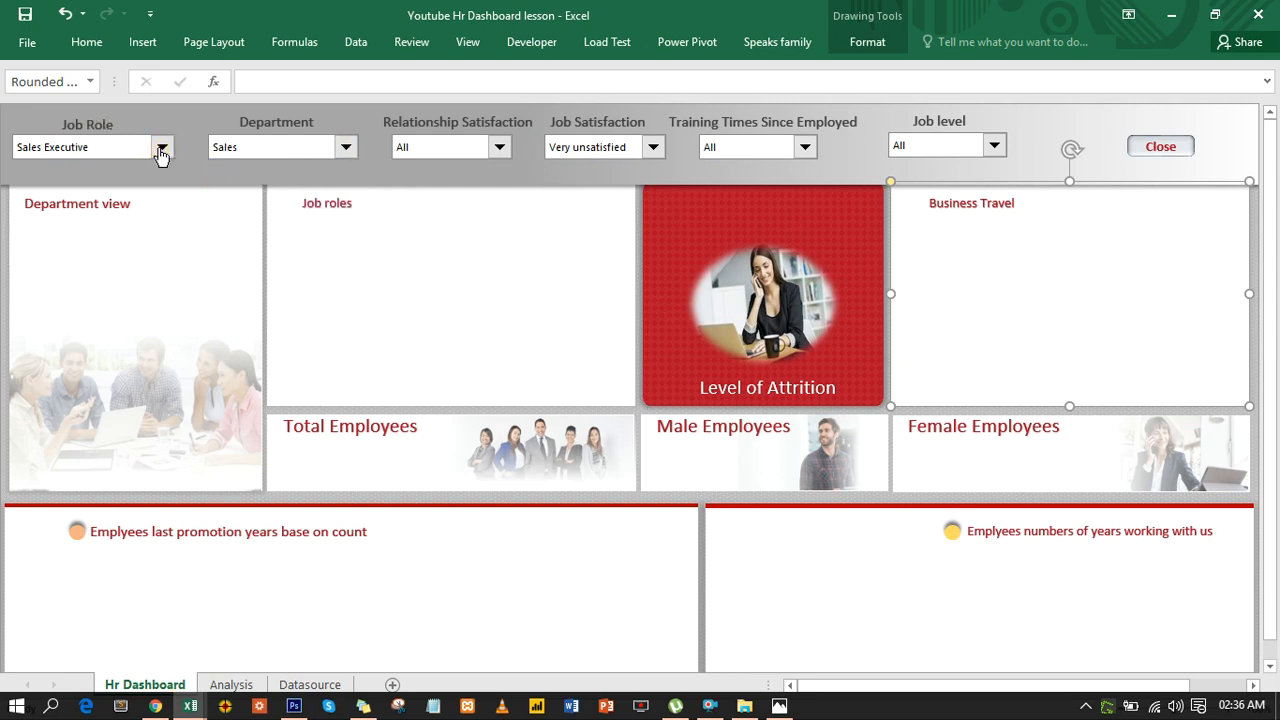
left_click(160, 152)
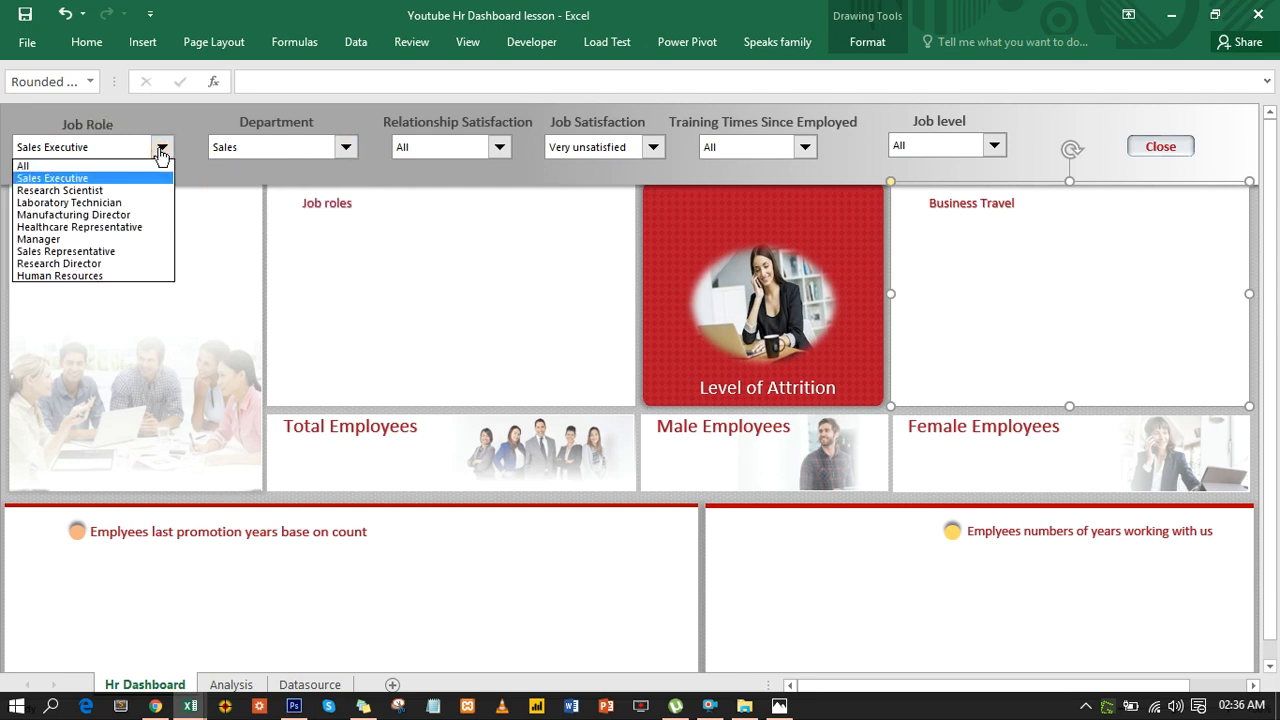
left_click(104, 241)
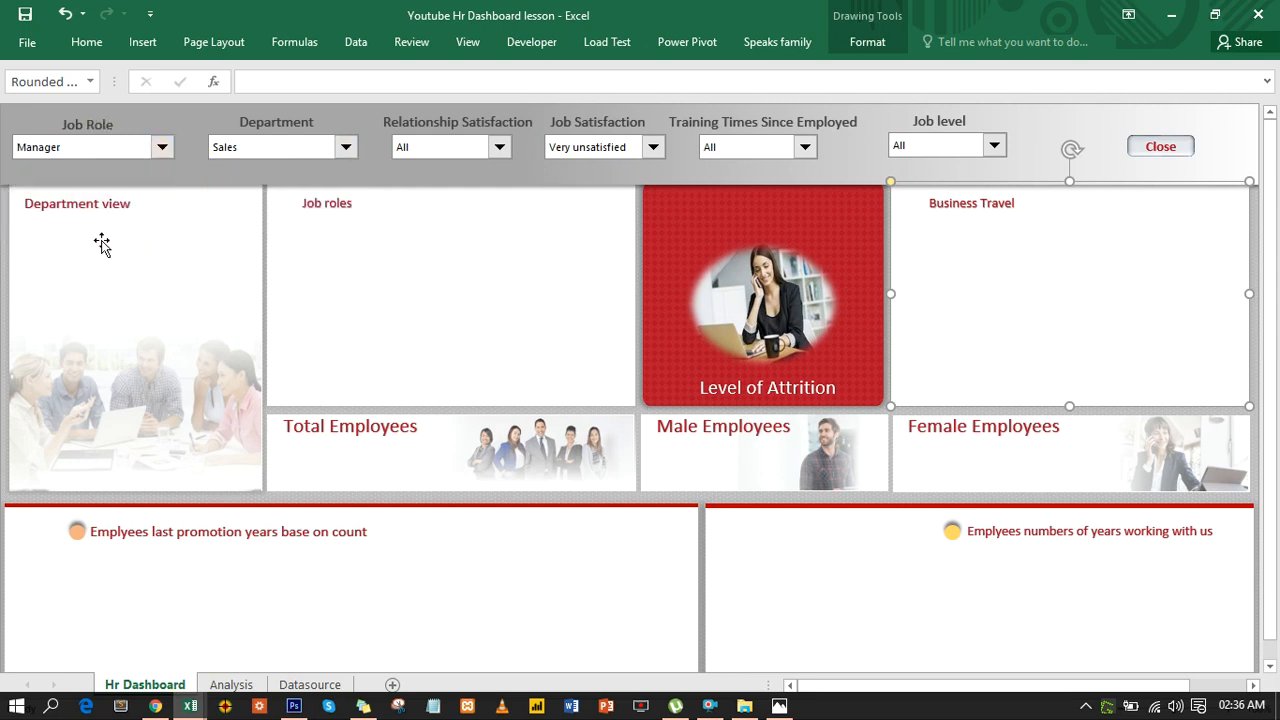
left_click(232, 685)
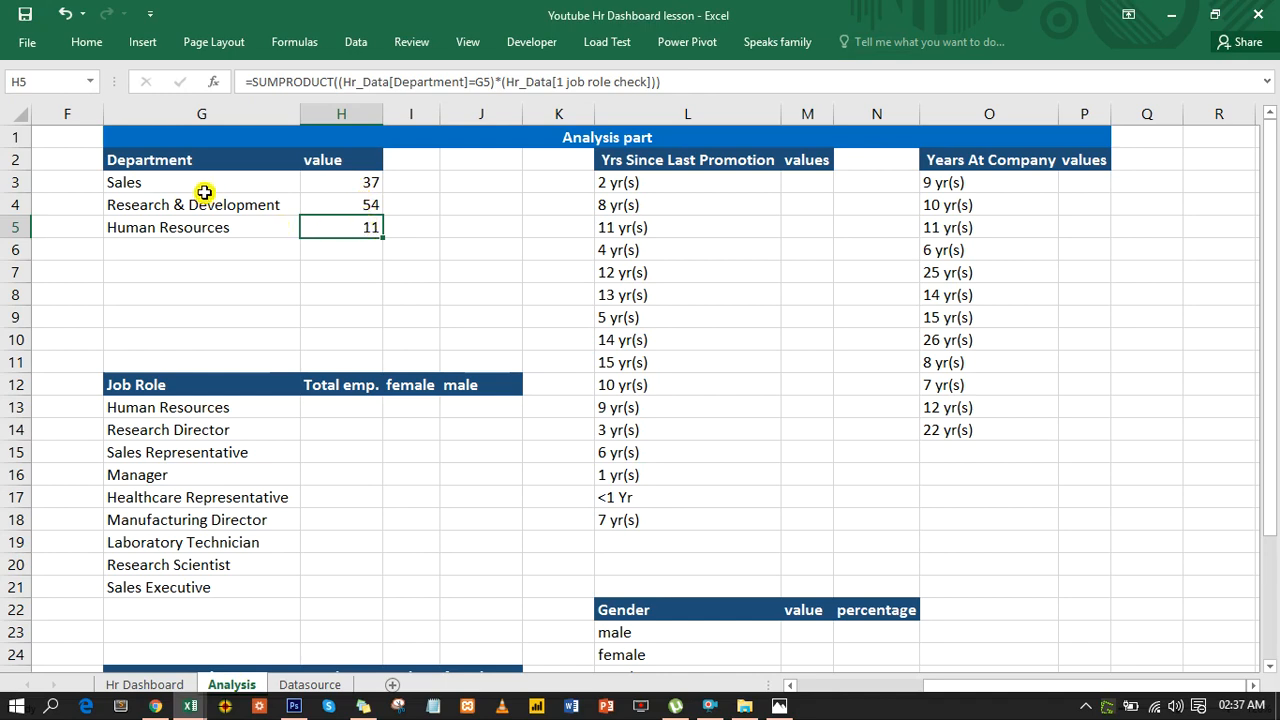
Step: Extend the Human Resources formula in H5 with a multiplication by the Hr_Data[2 Department check] column
left_click(661, 82)
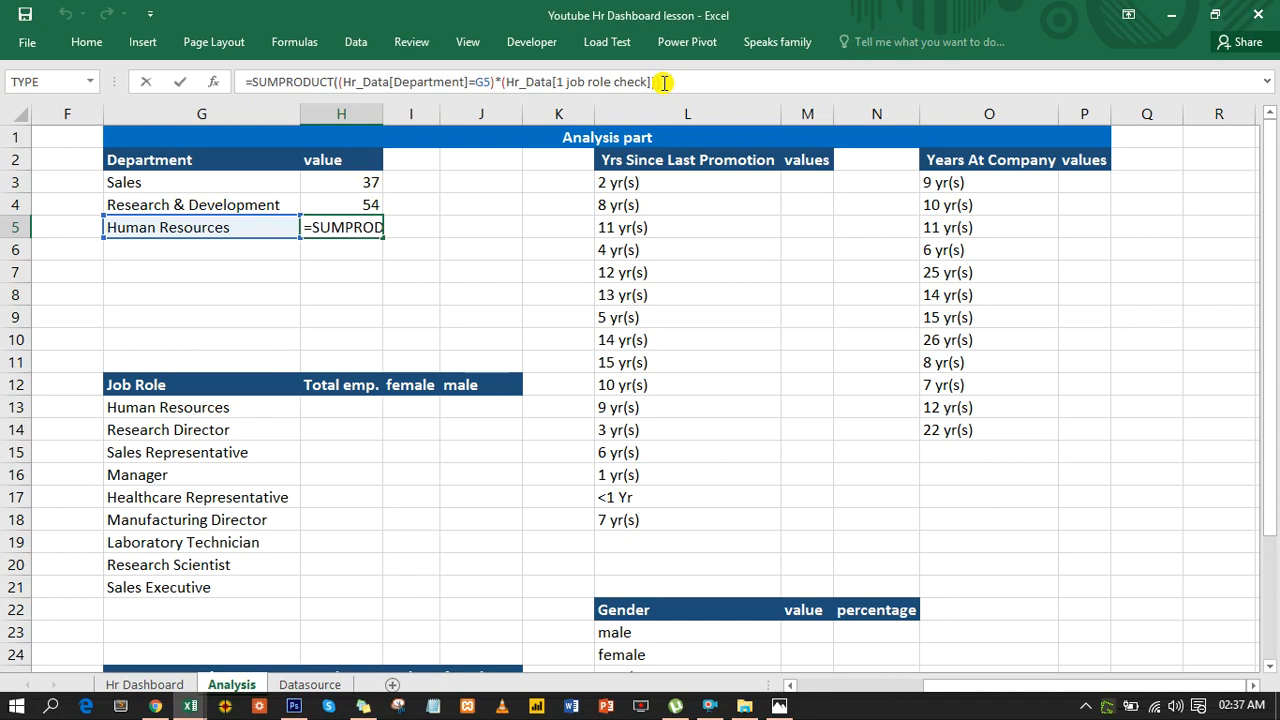
type(")*")
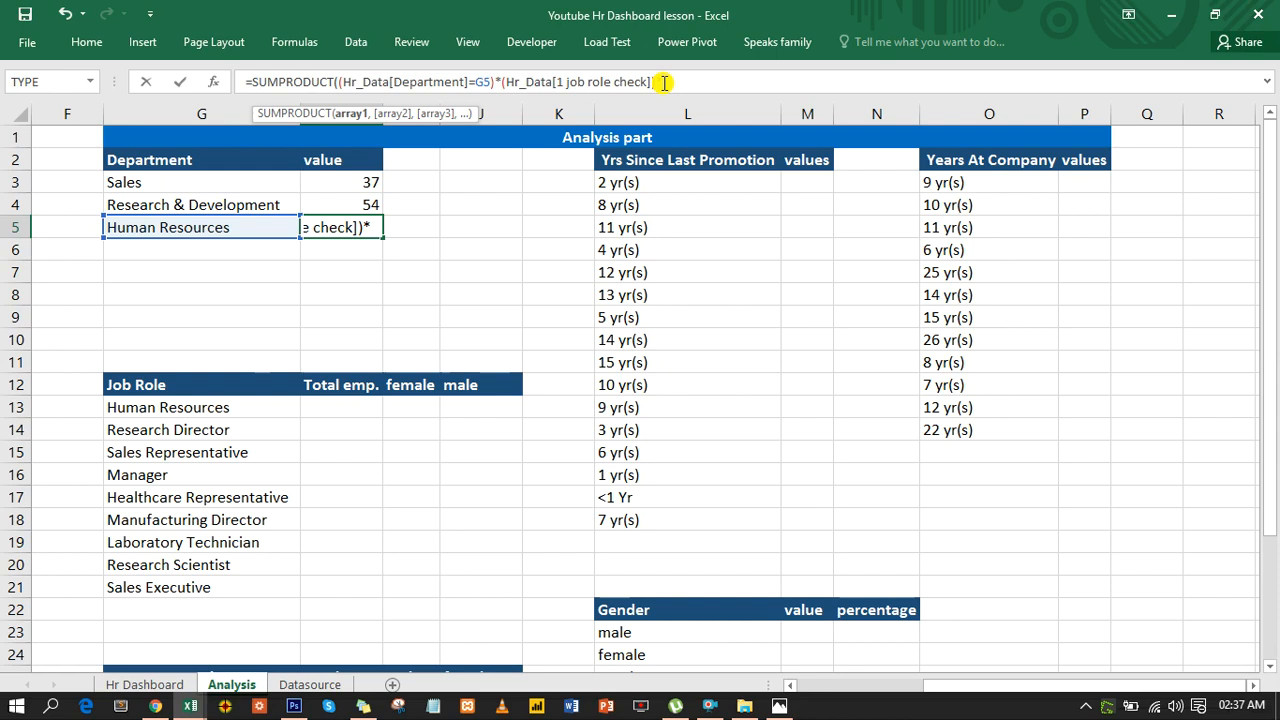
type("Hr_Data")
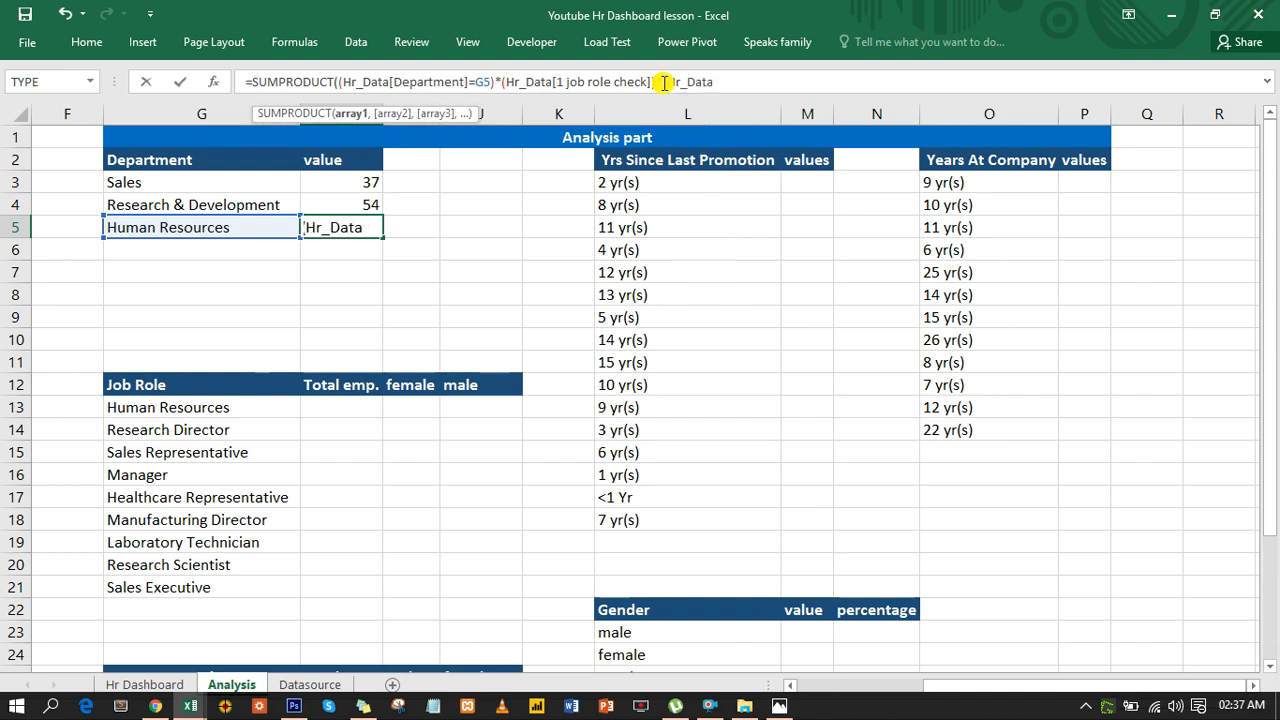
type("[")
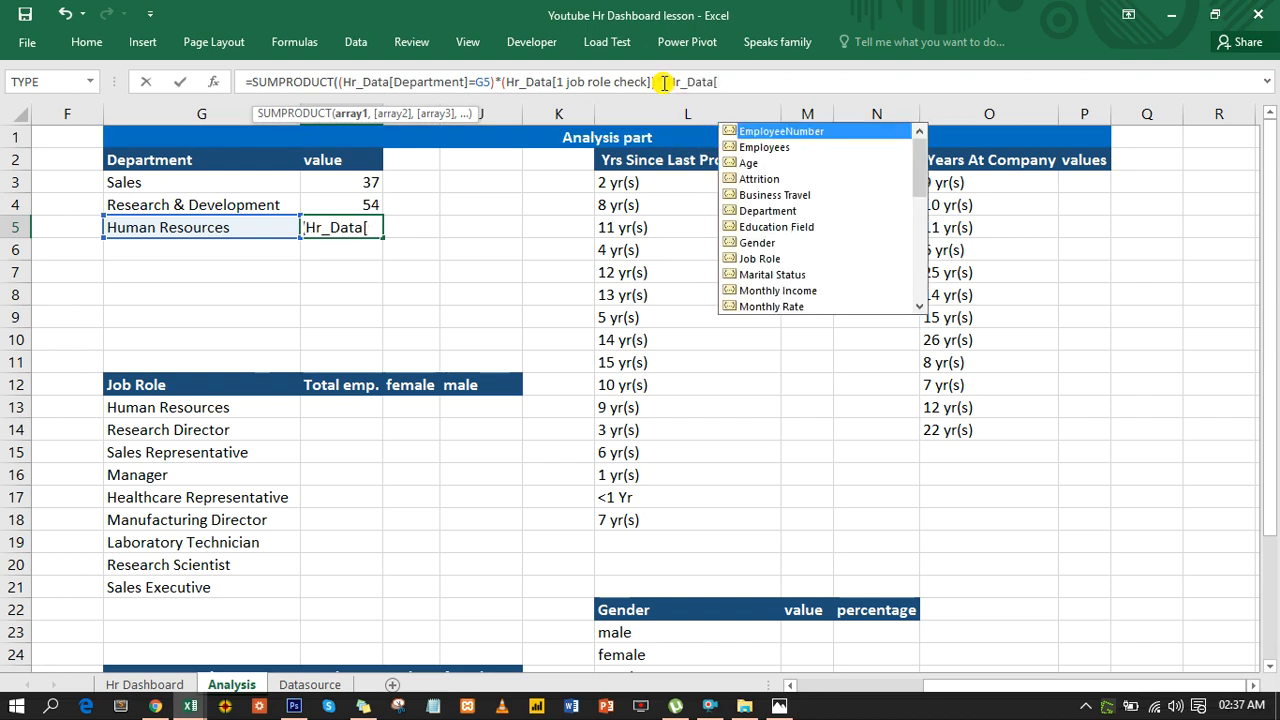
type("2")
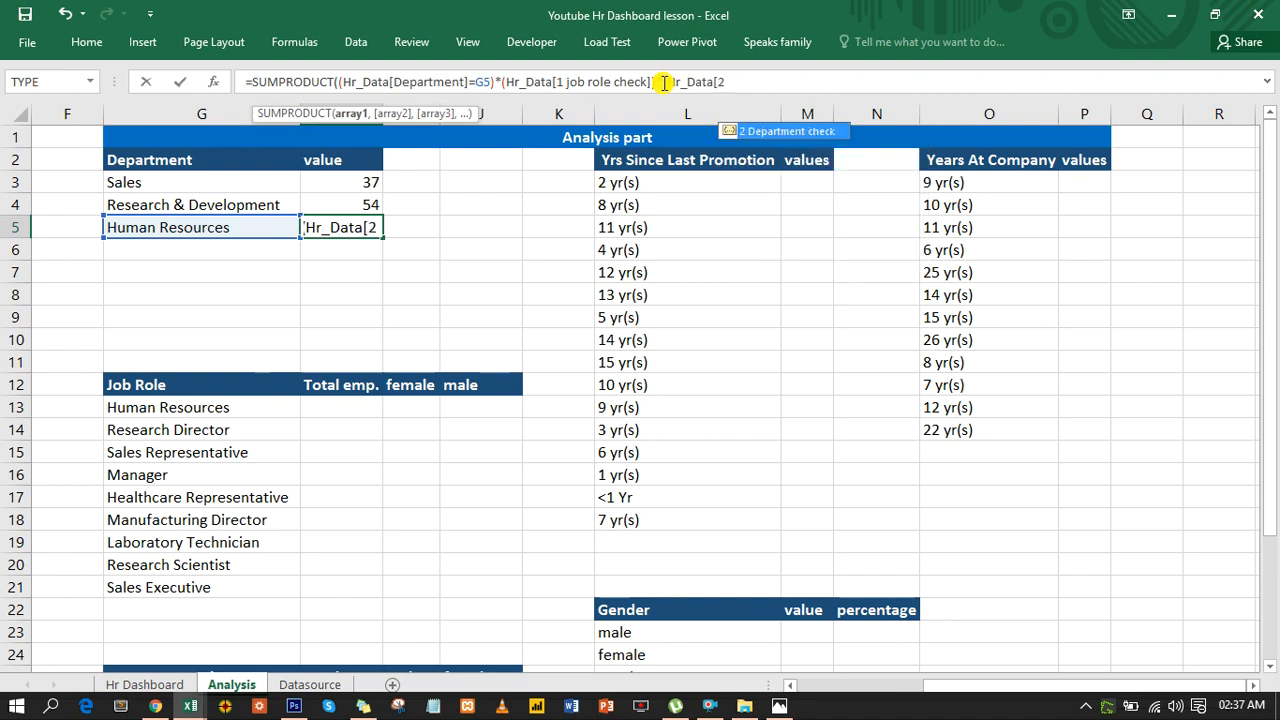
key("Tab")
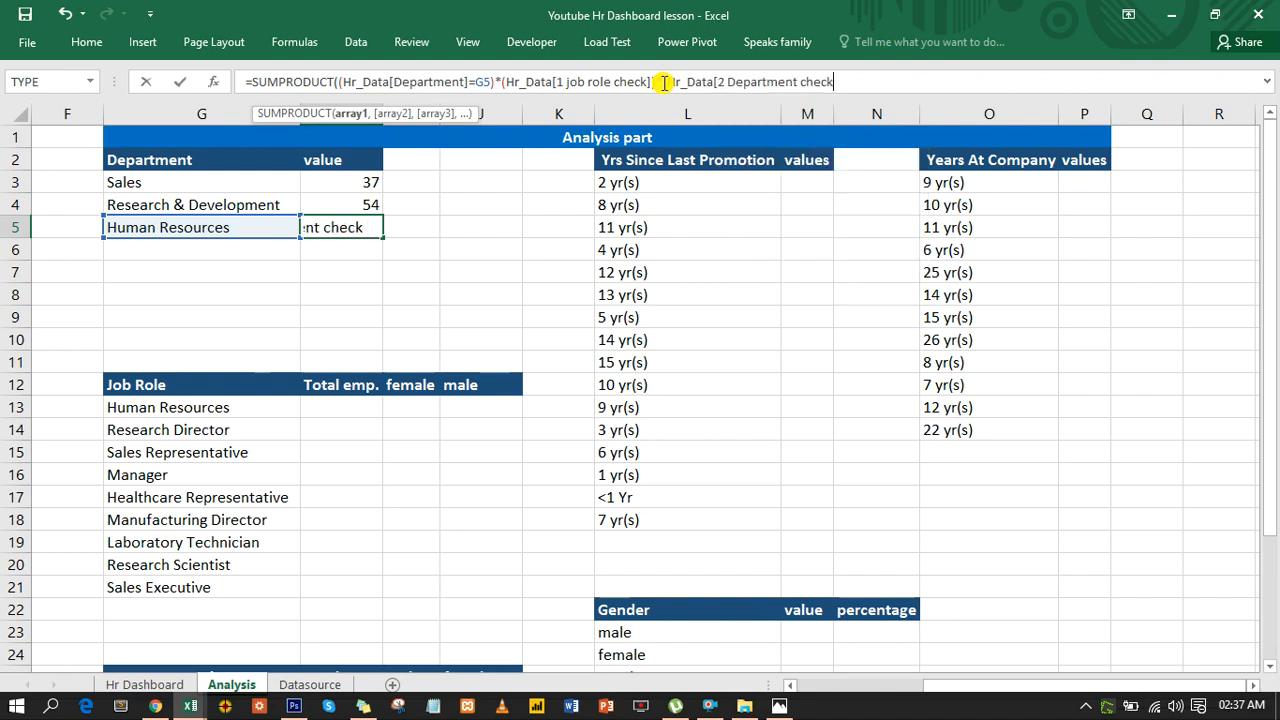
Step: Complete the H5 formula with the column's closing bracket and both closing parentheses, and enter it
type("))")
key("Return")
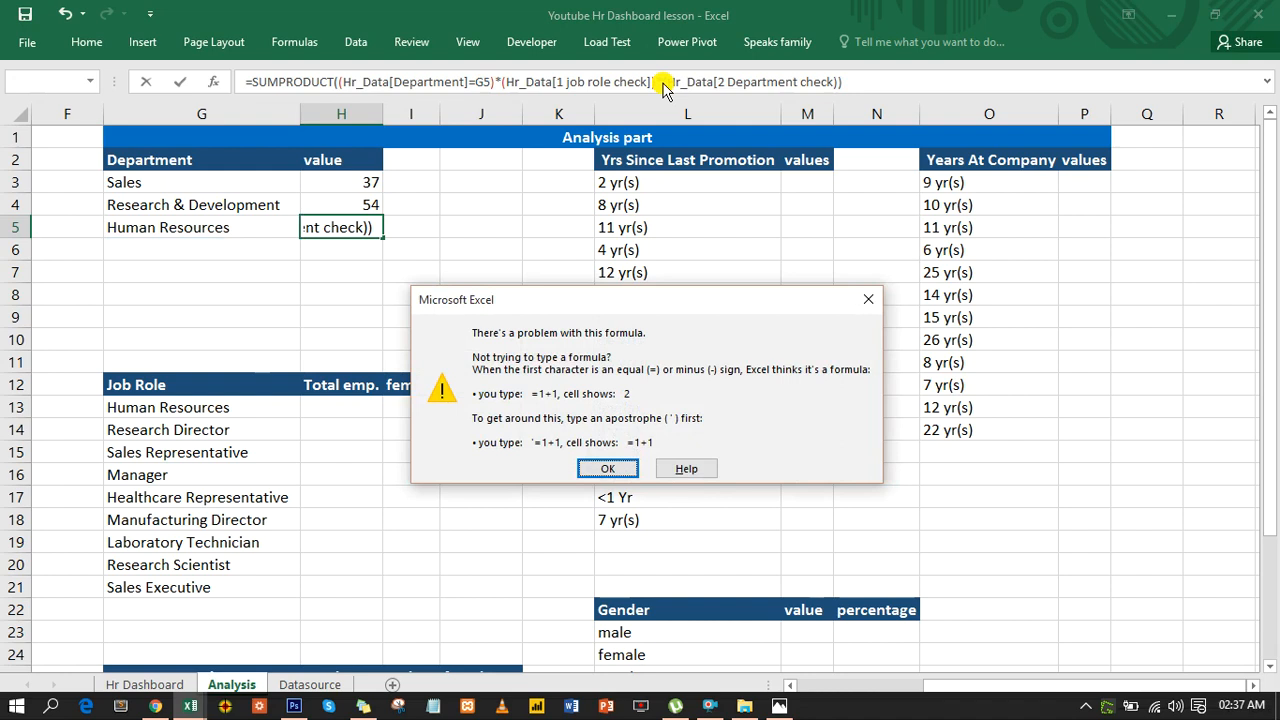
key("Return")
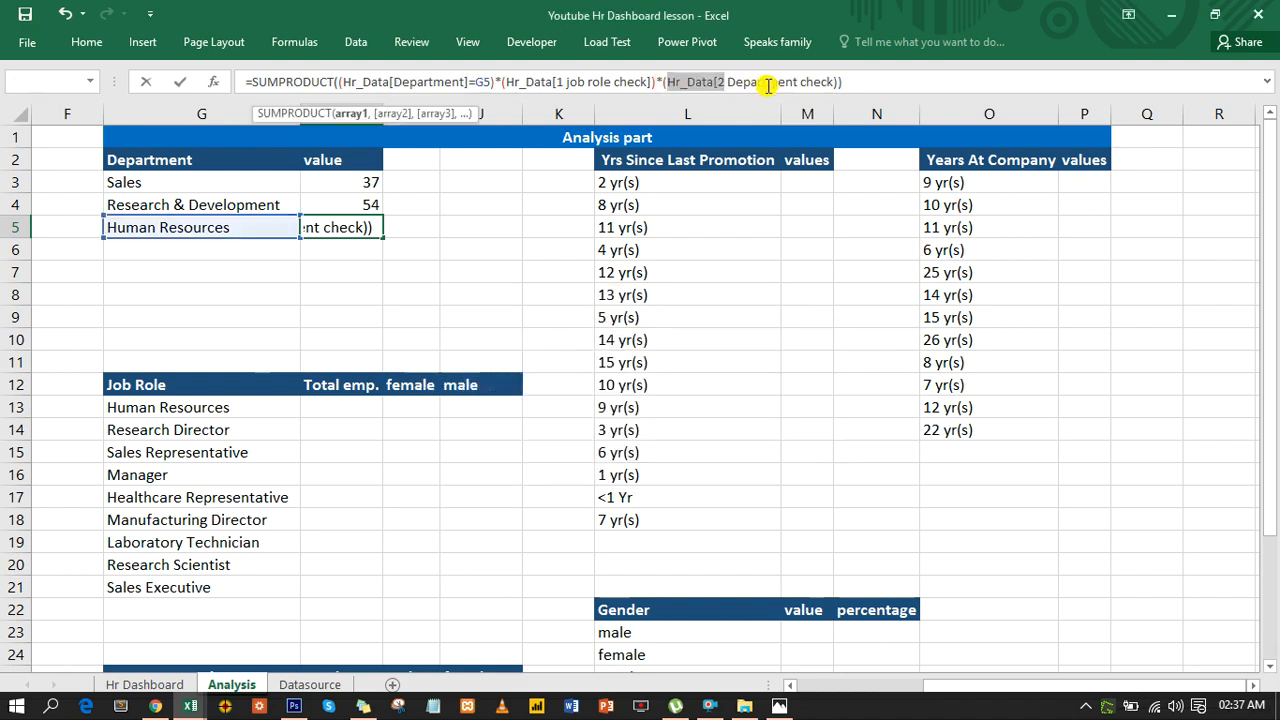
left_click(834, 81)
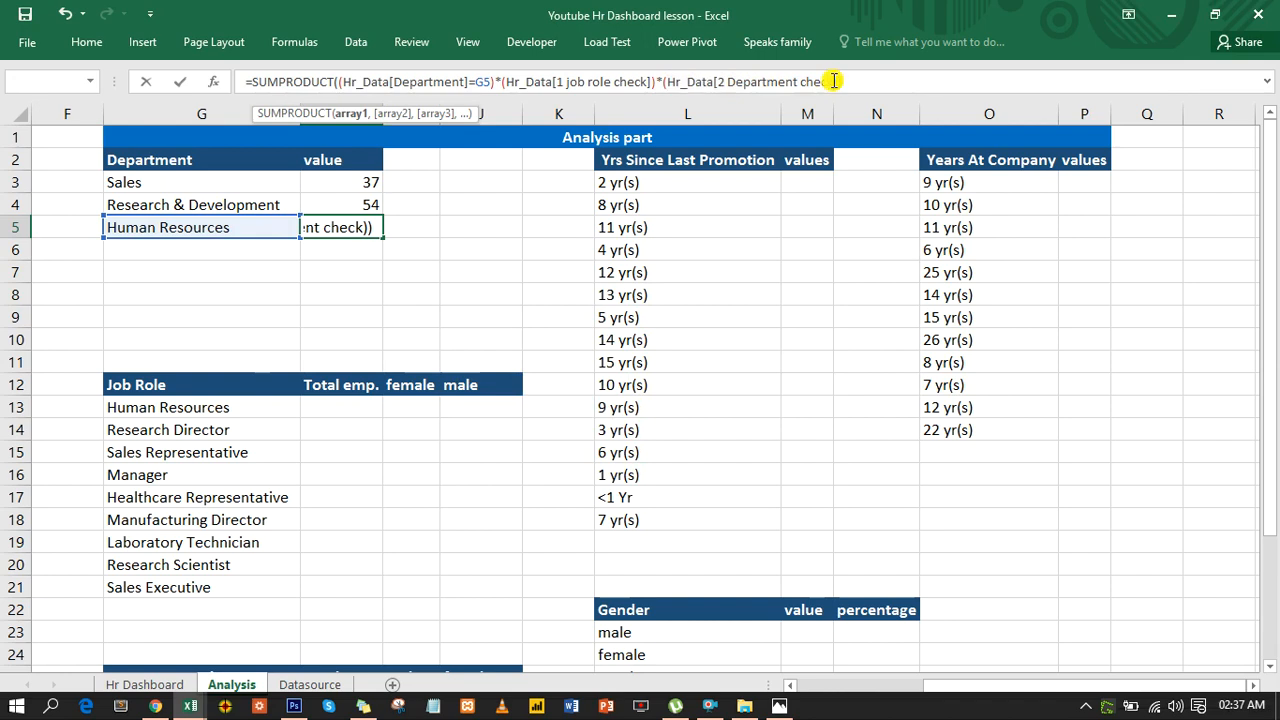
key("Return")
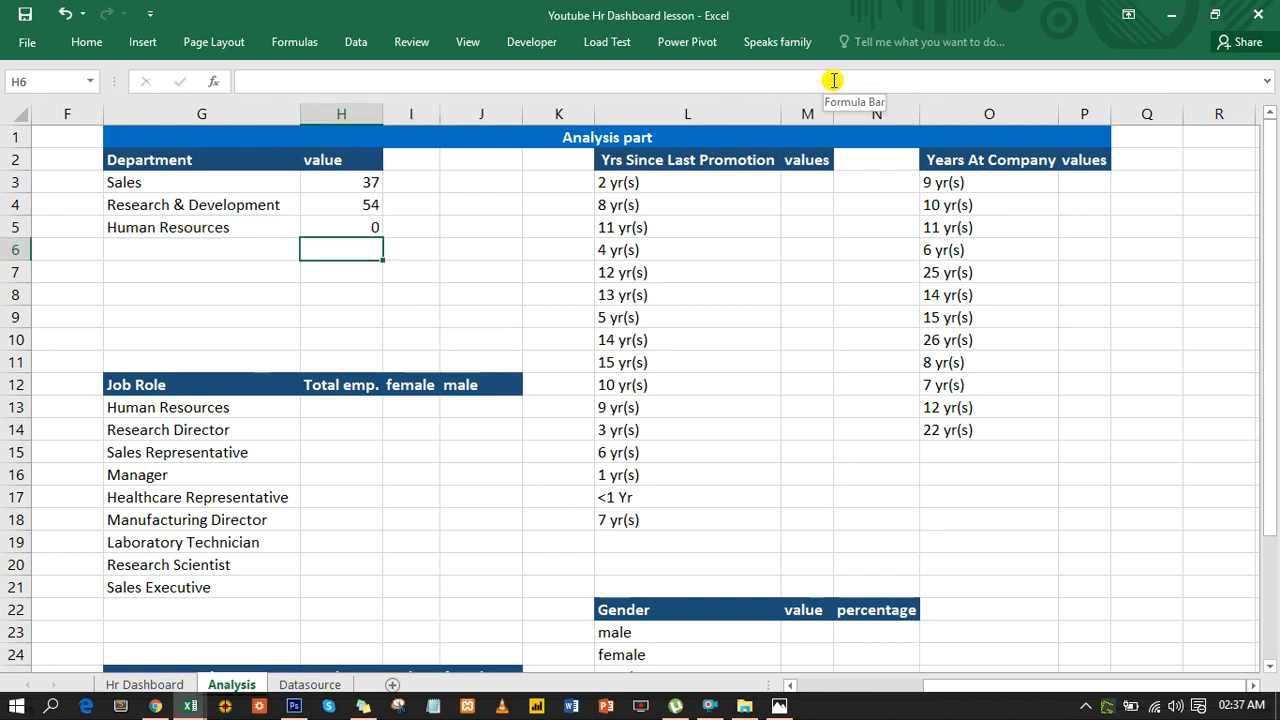
Step: Fill the extended H5 formula up through the Sales row and open the formula in H3 for editing
left_click(366, 222)
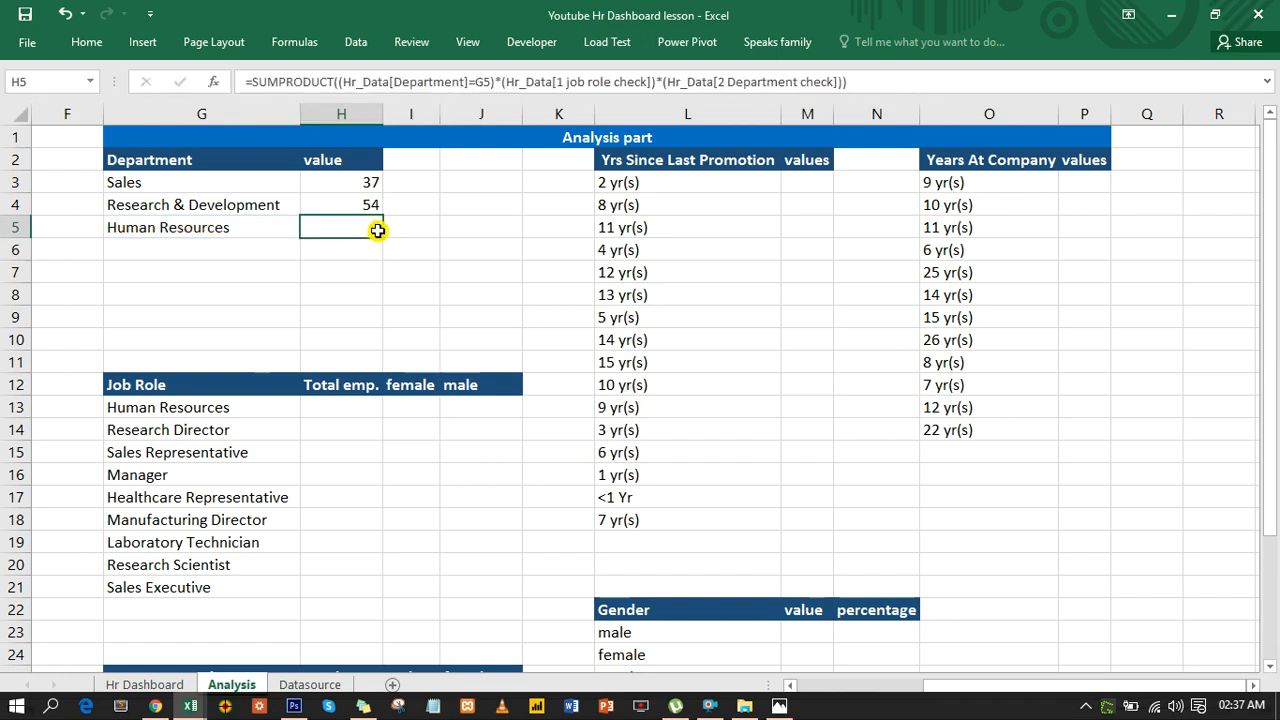
left_click_drag(377, 230, 371, 182)
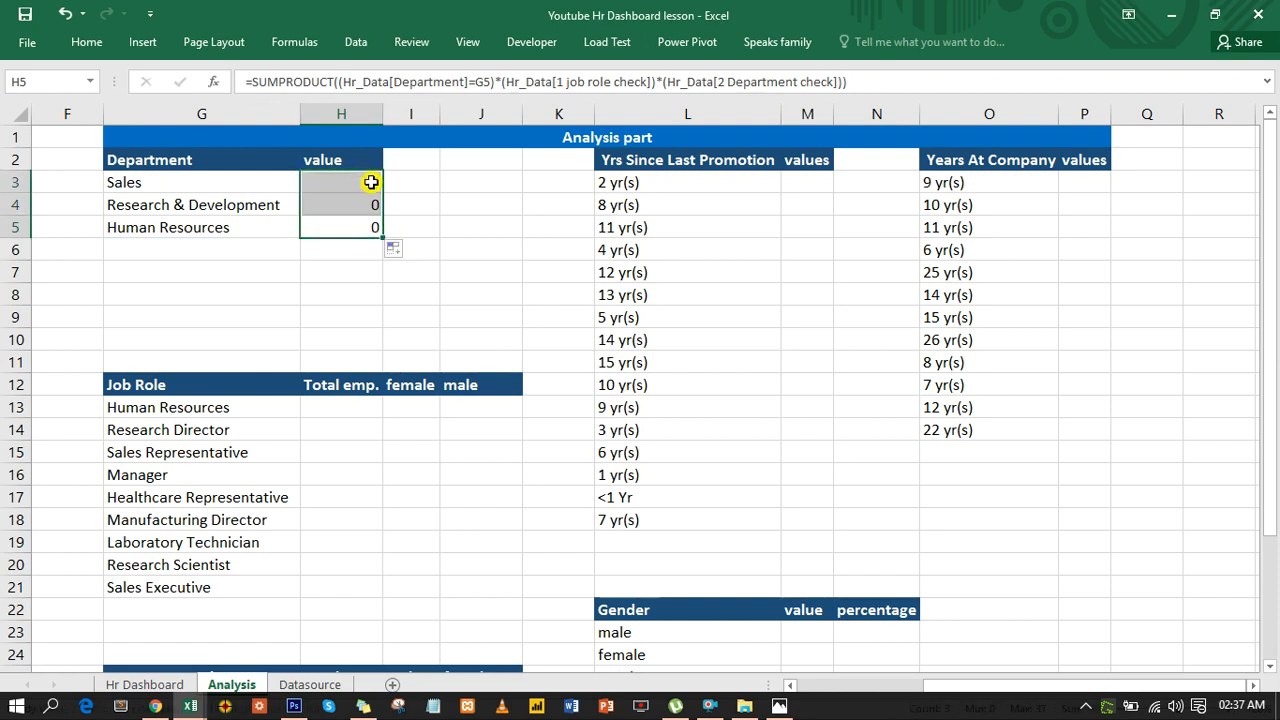
left_click(371, 182)
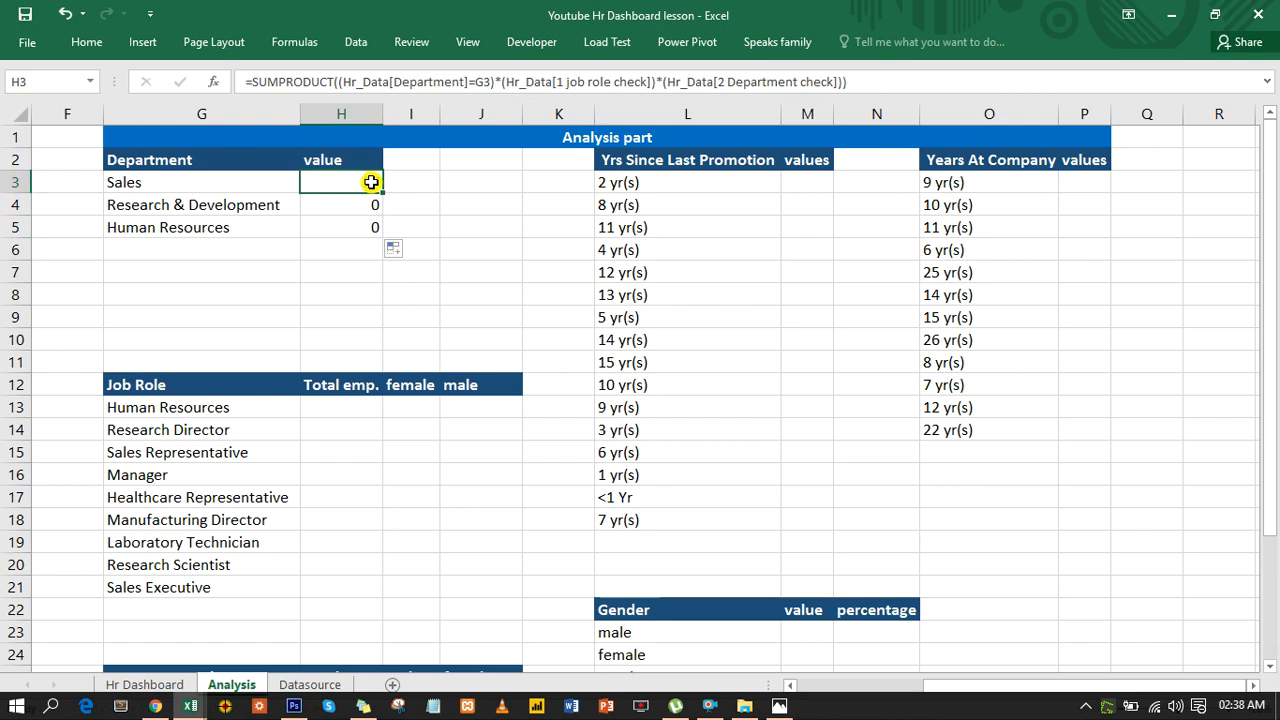
double_click(371, 182)
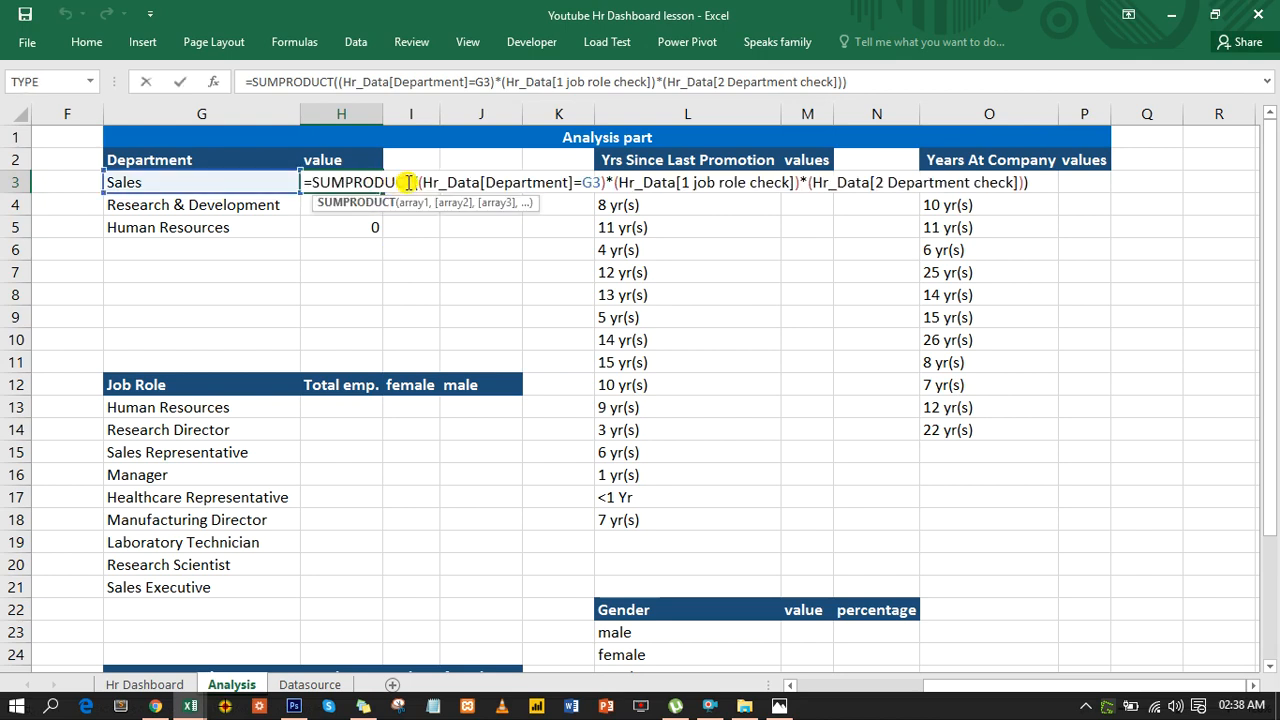
Step: Review the SUMPRODUCT formula in H3 with all its check columns and compare it with the Hr Dashboard filter settings
left_click(382, 186)
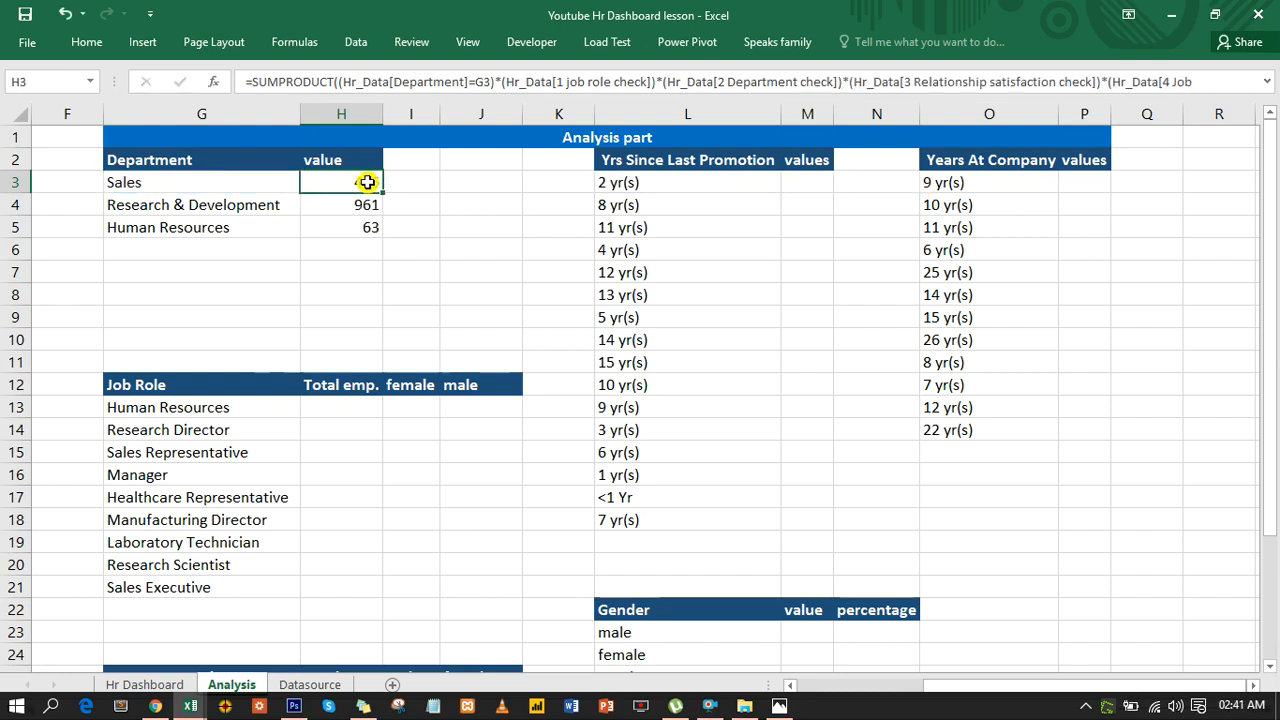
left_click(370, 80)
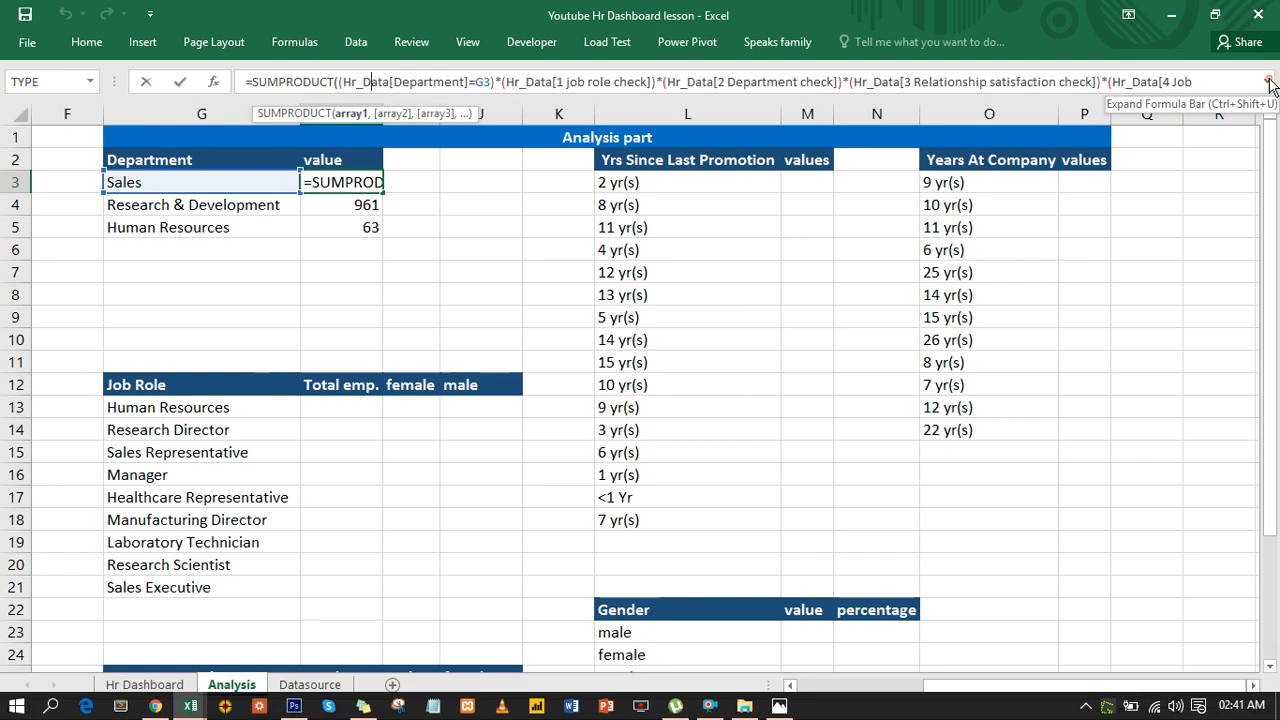
key("ctrl+Return")
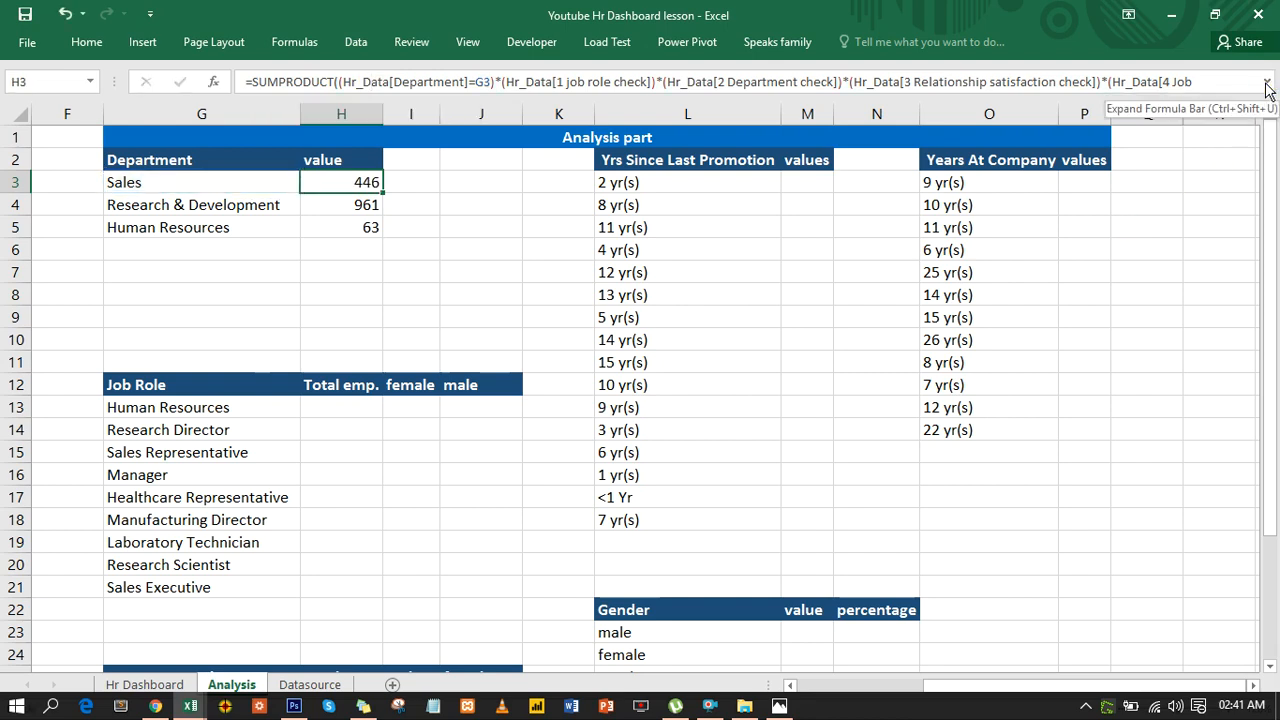
left_click(1265, 86)
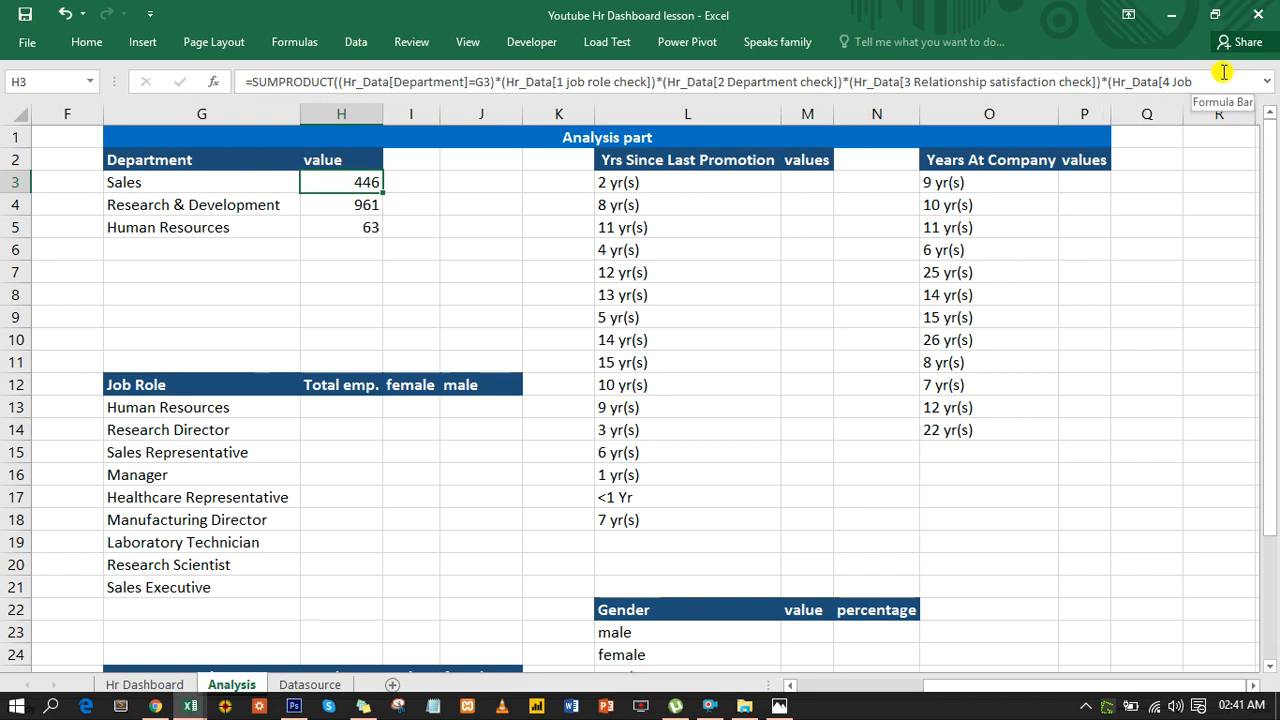
left_click(1222, 72)
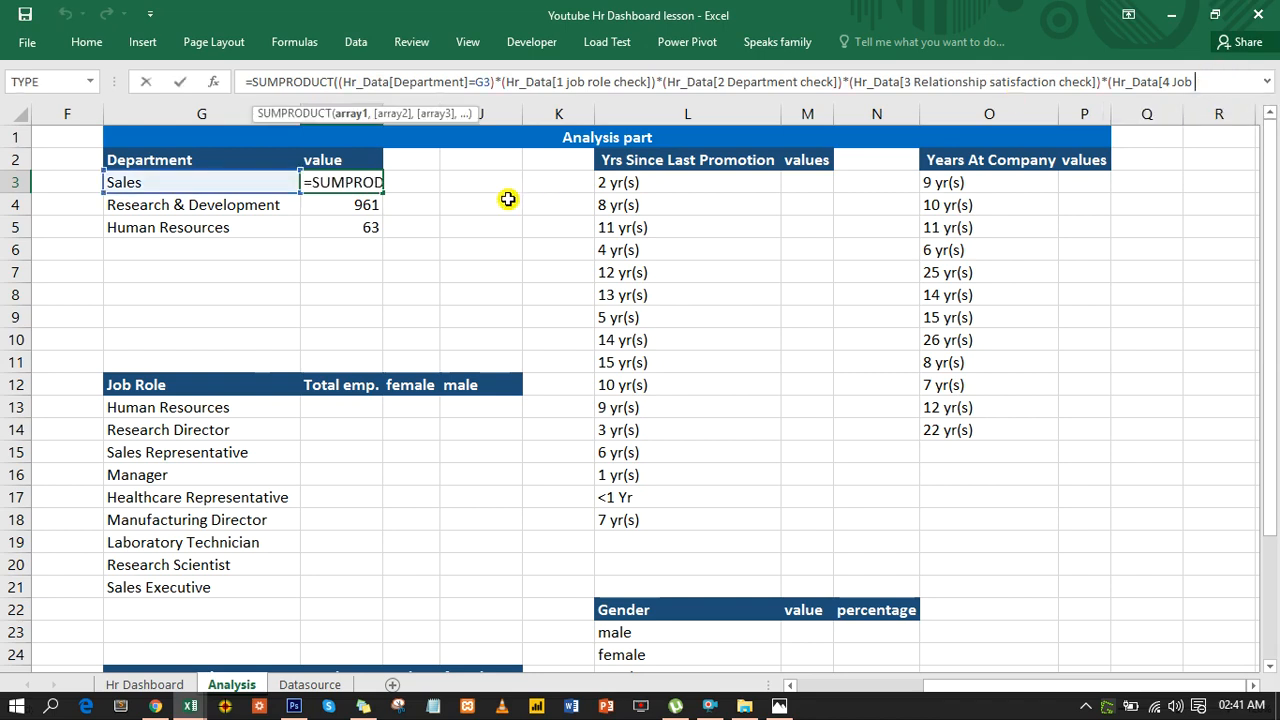
key("ctrl+Return")
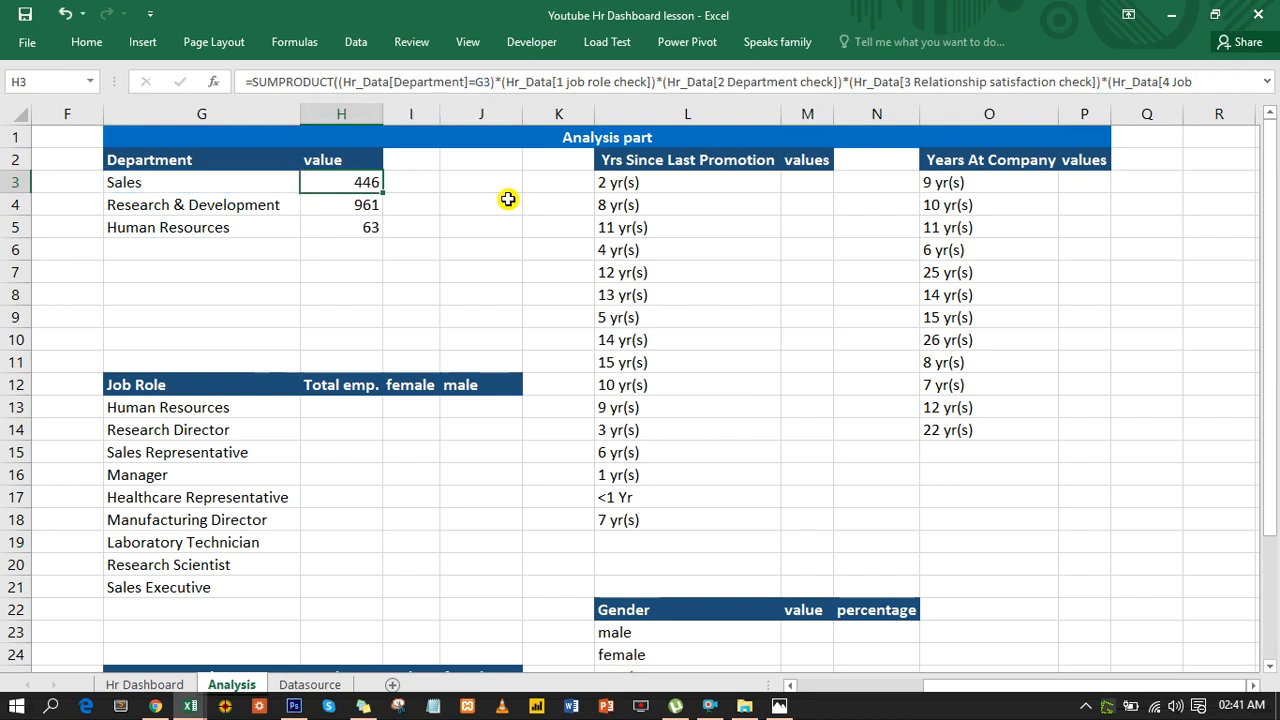
left_click(145, 684)
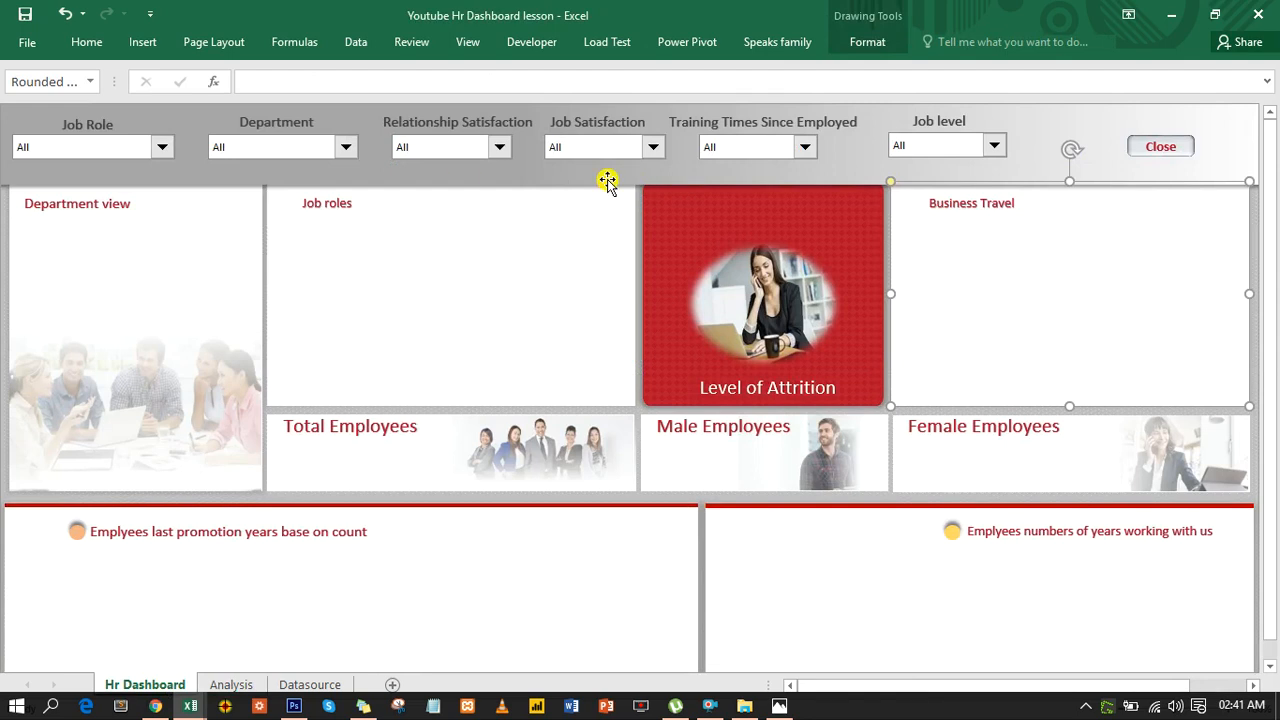
left_click(229, 684)
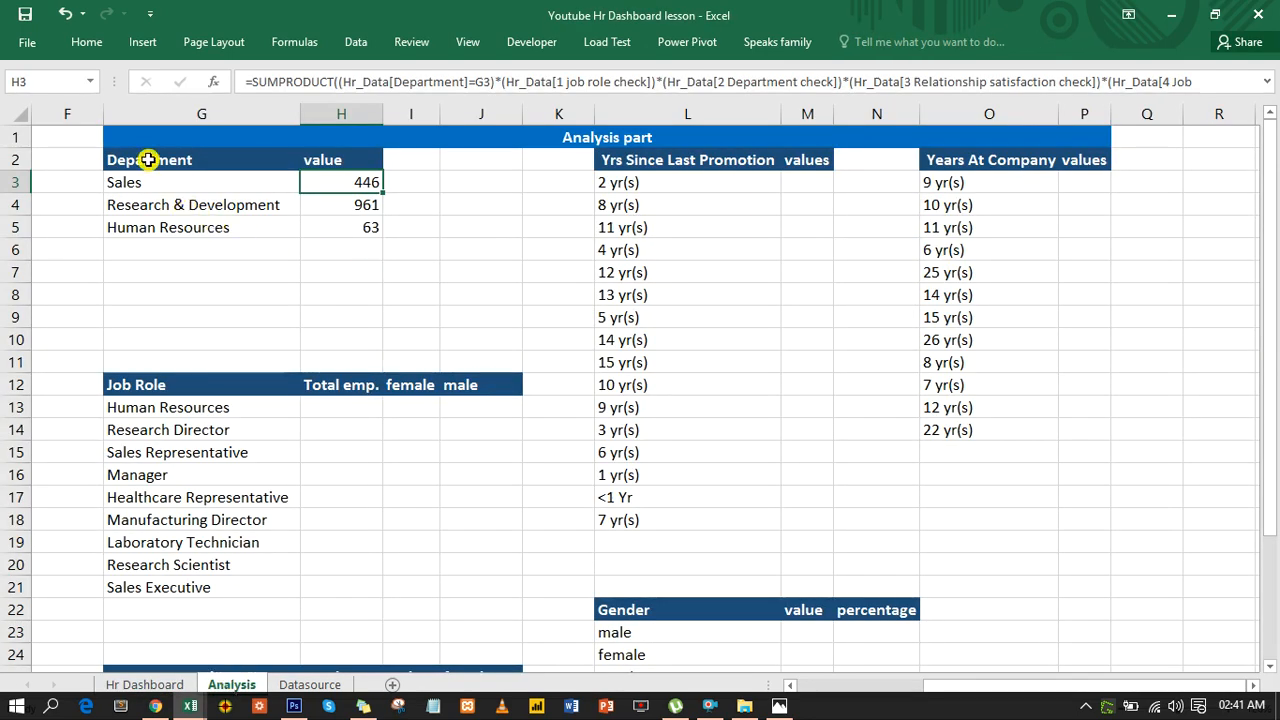
Step: Insert a Waterfall chart from the Department table in G2:H5 of the Analysis sheet
left_click_drag(148, 160, 343, 222)
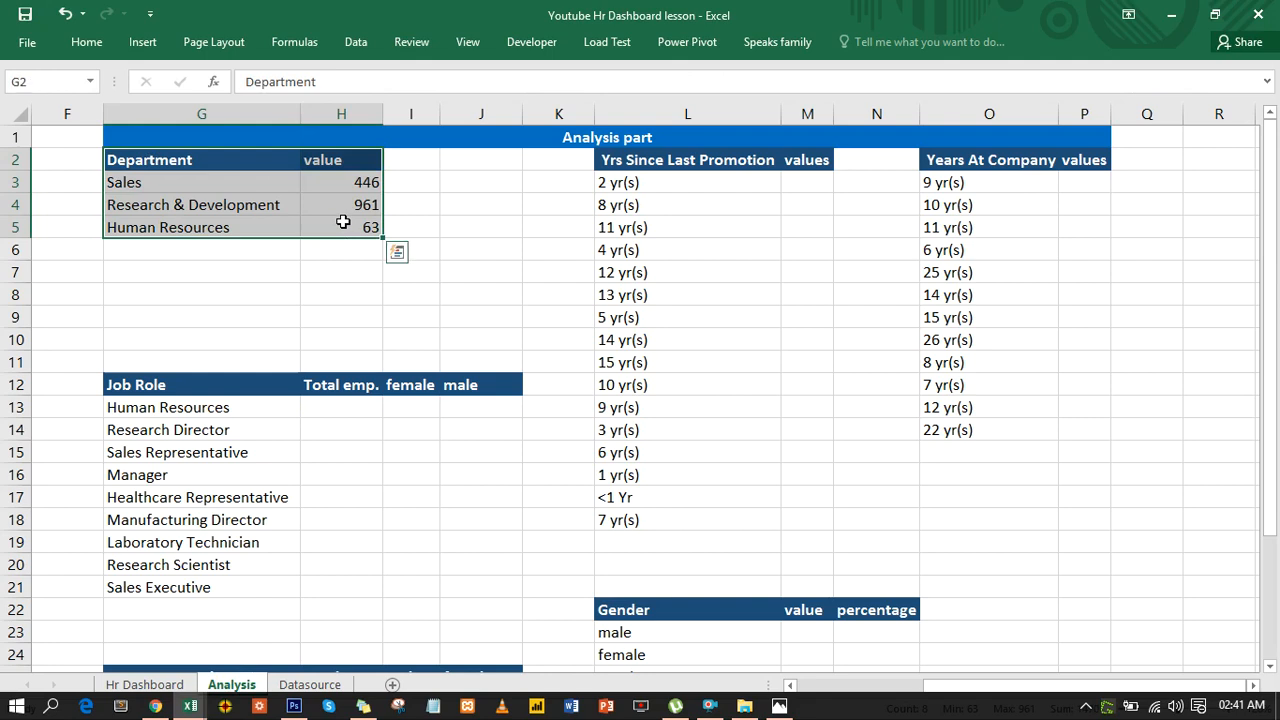
left_click(138, 42)
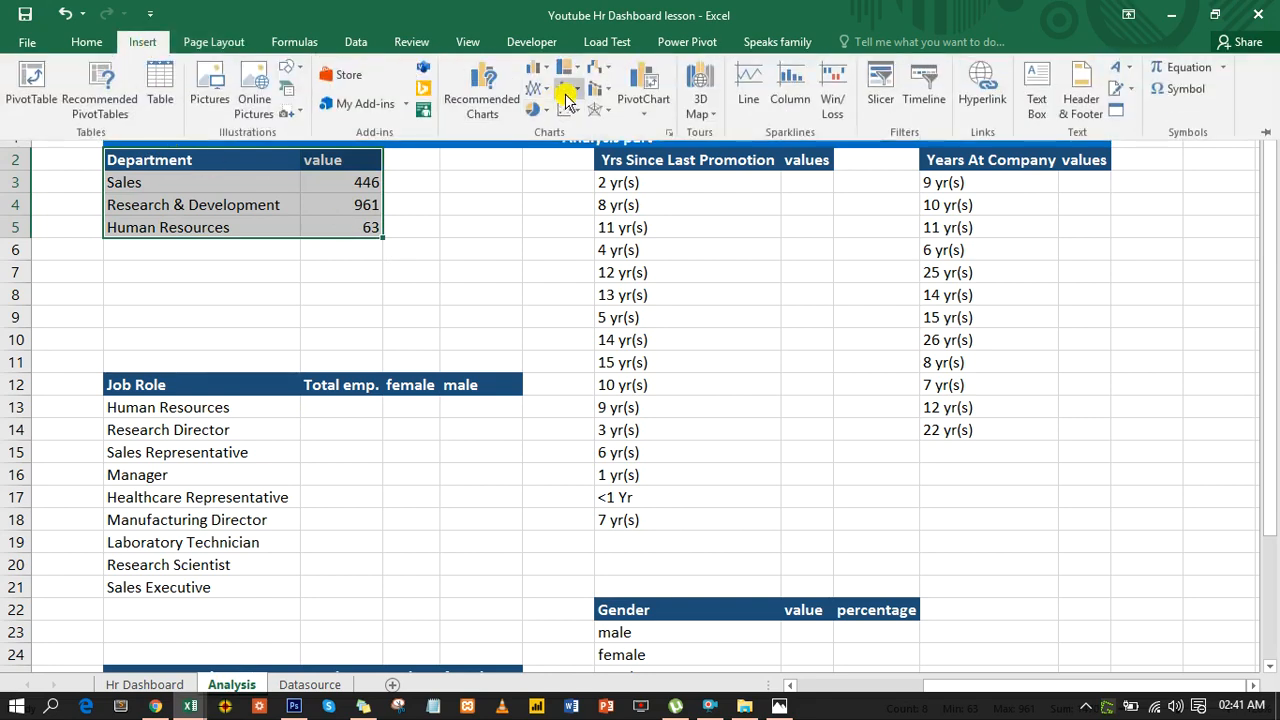
left_click(606, 90)
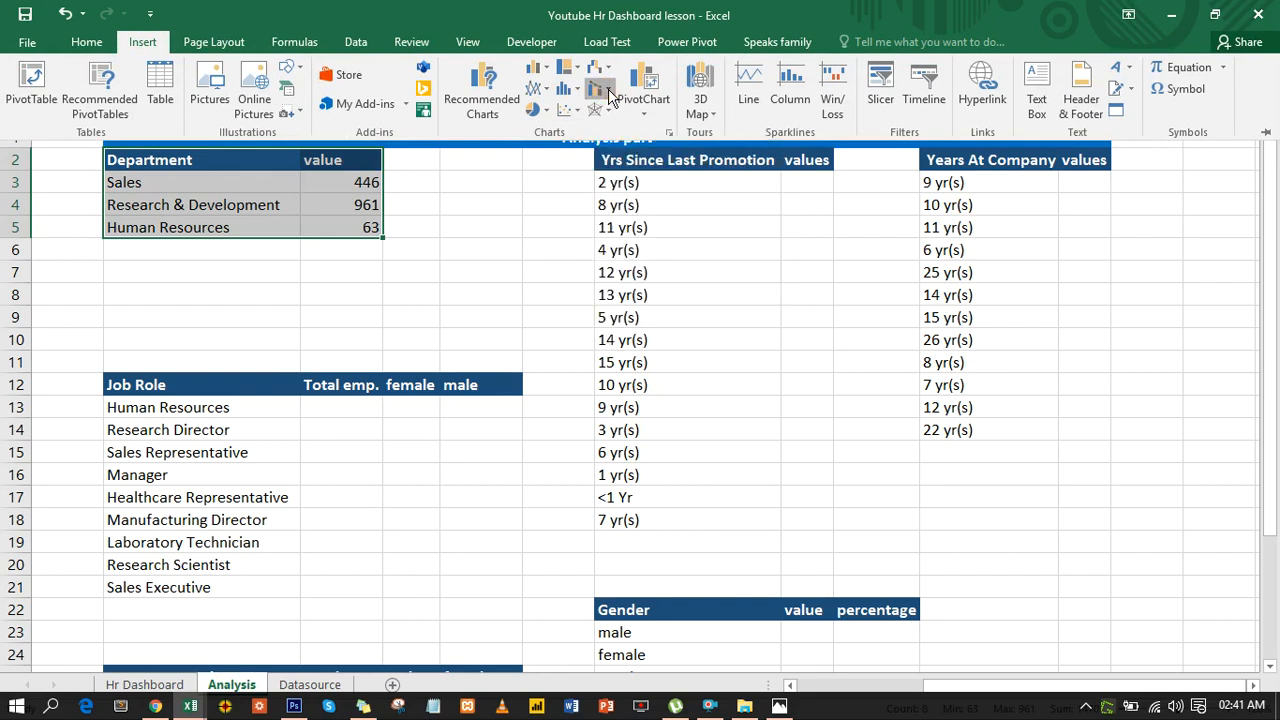
left_click(481, 82)
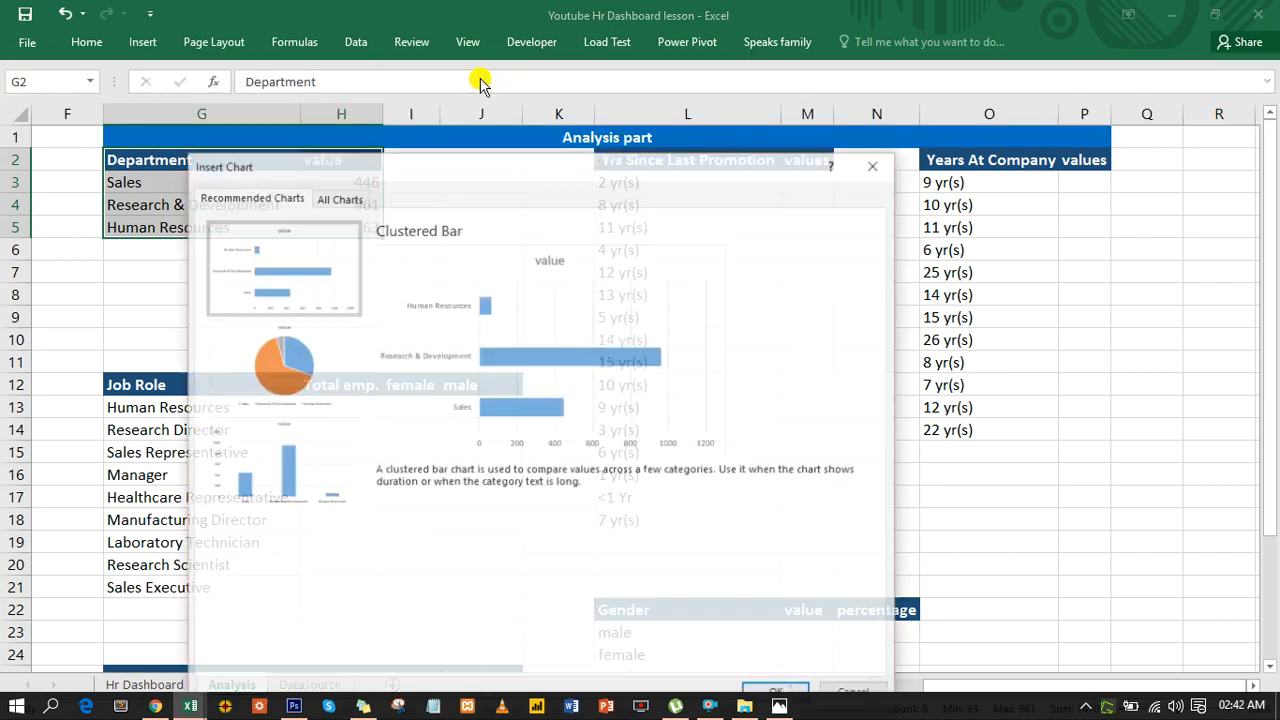
left_click(331, 199)
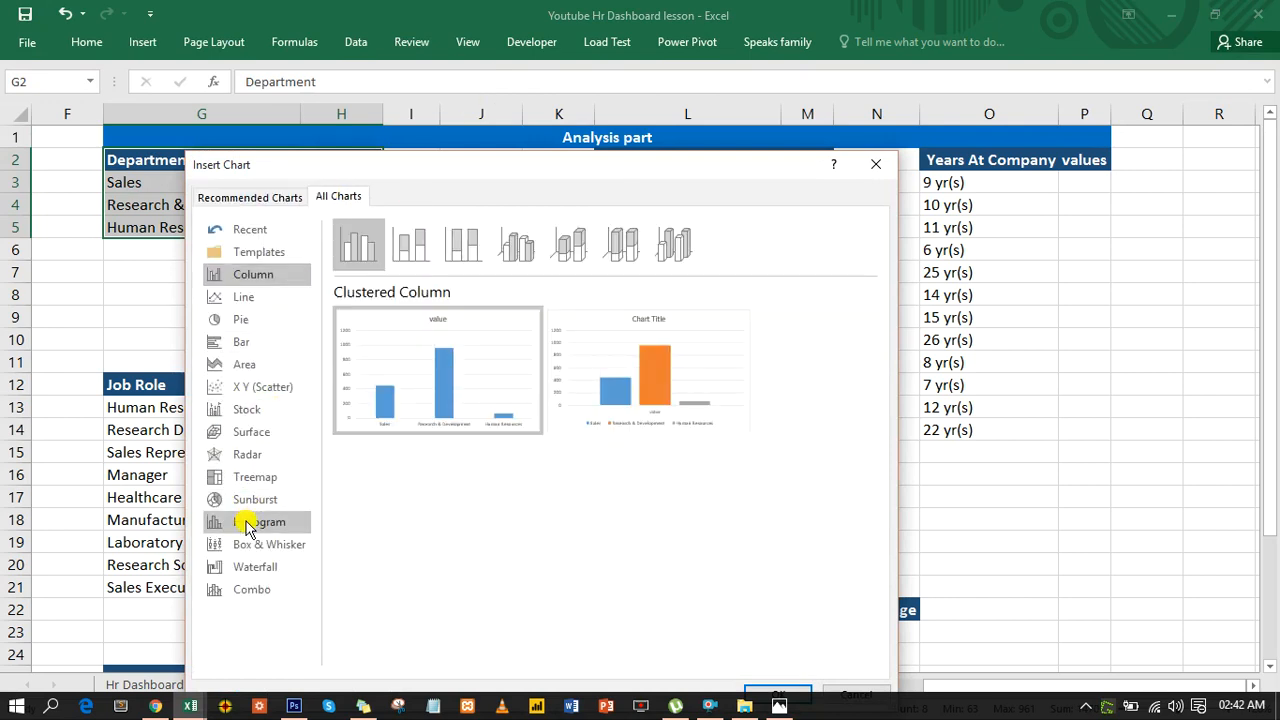
left_click(250, 568)
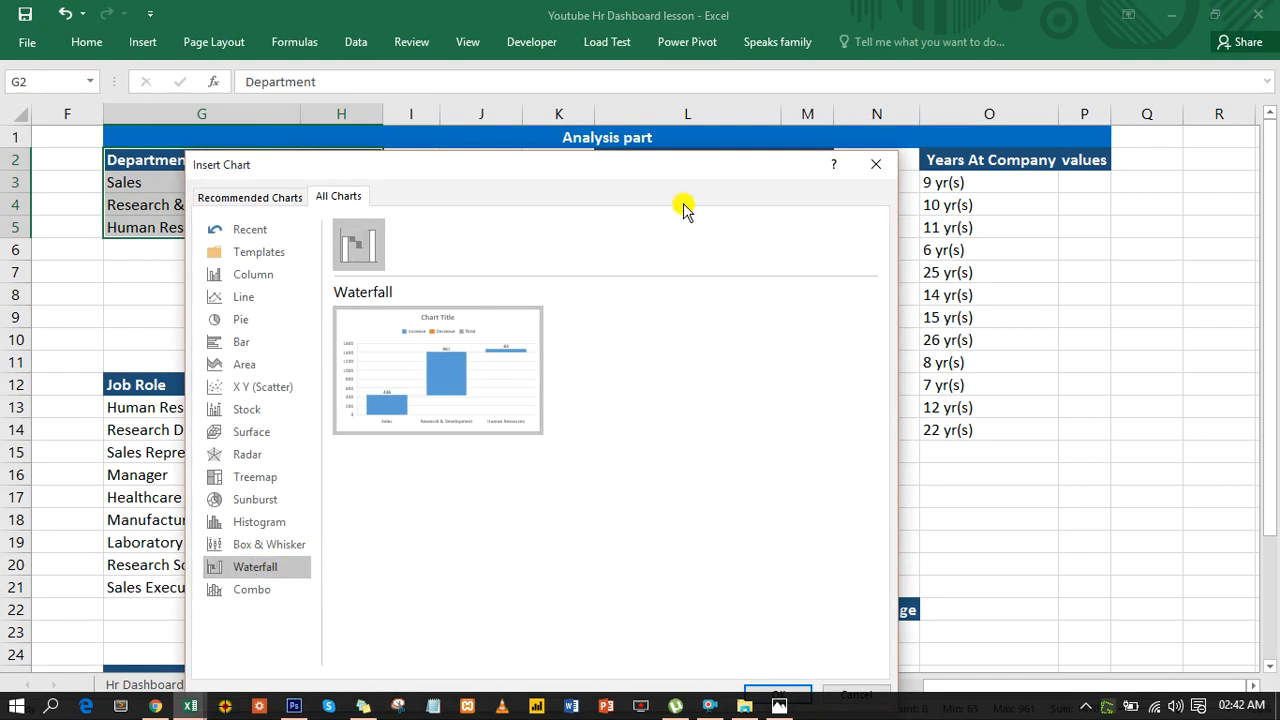
left_click_drag(659, 177, 660, 117)
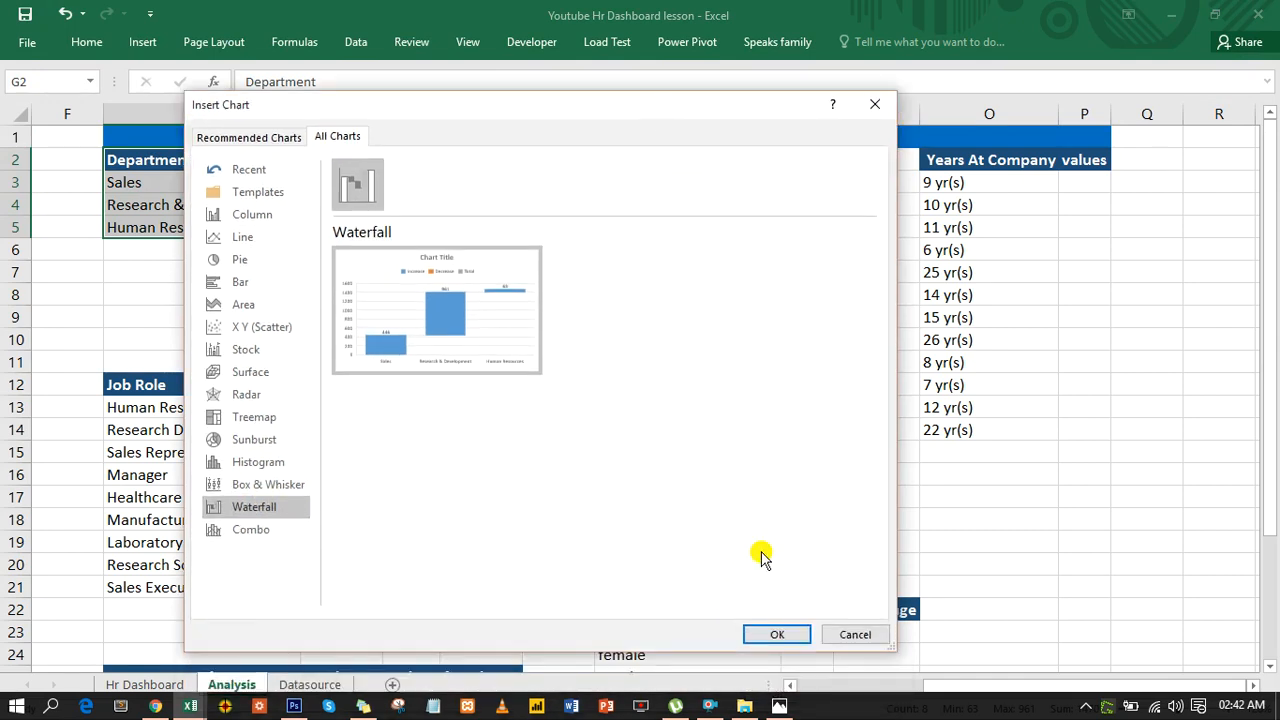
left_click(772, 630)
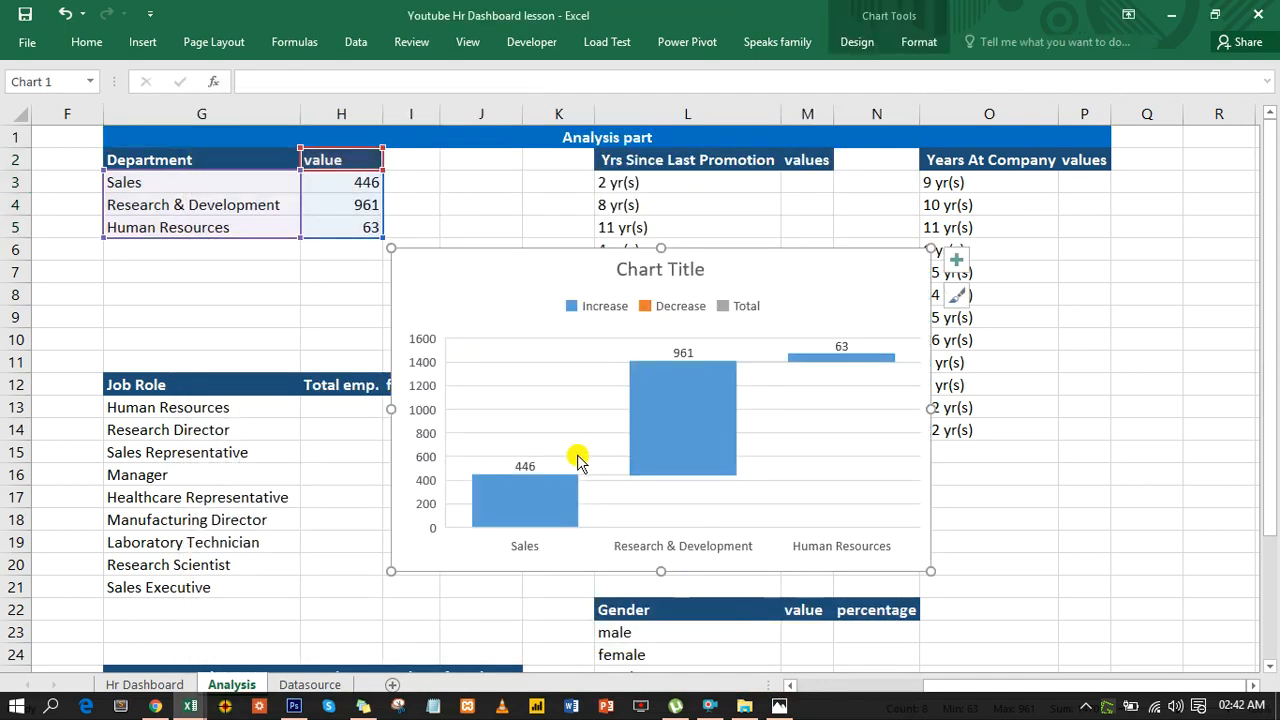
Step: Strip the waterfall chart of its vertical axis, legend, chart title and gridlines
left_click(431, 341)
key("Delete")
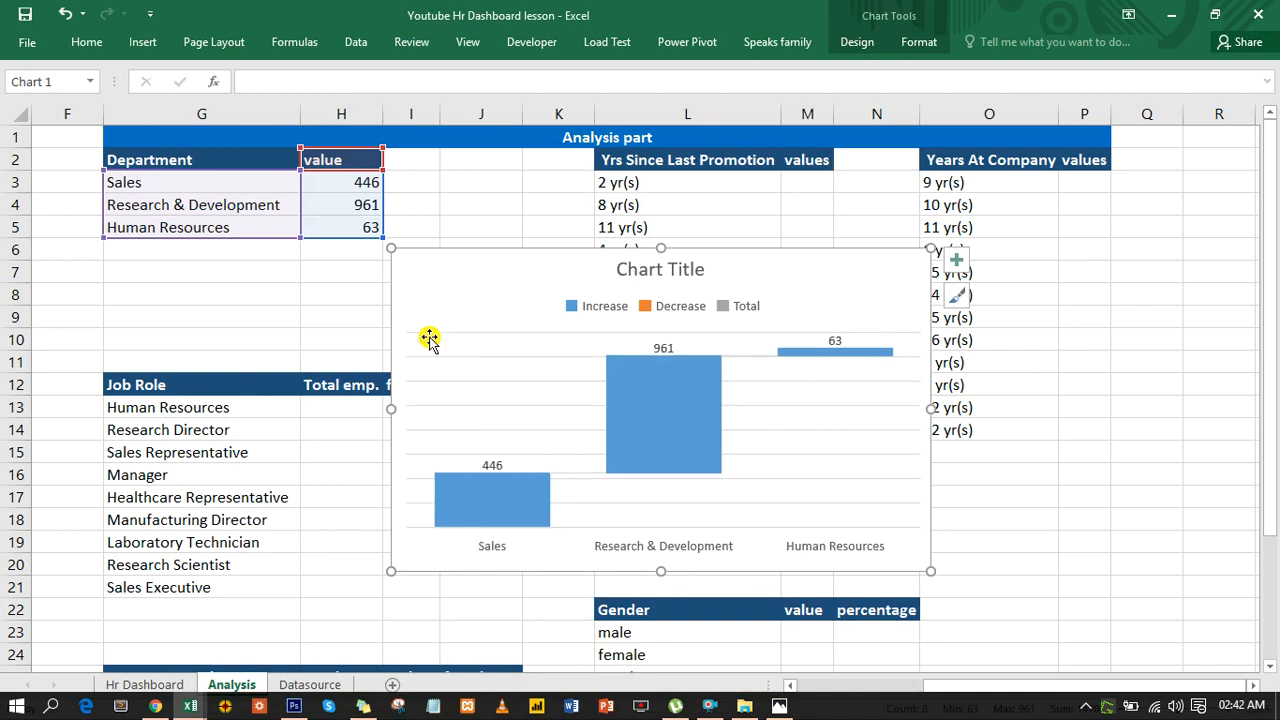
left_click(568, 308)
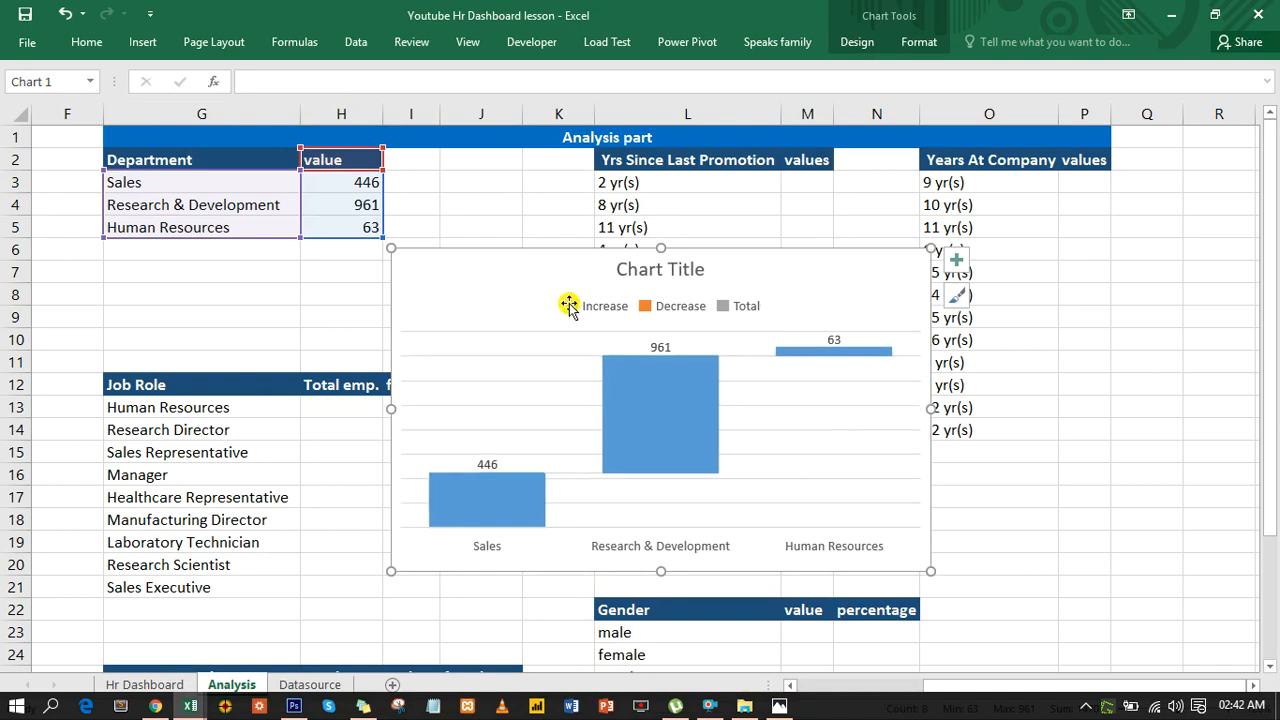
key("Delete")
left_click(631, 281)
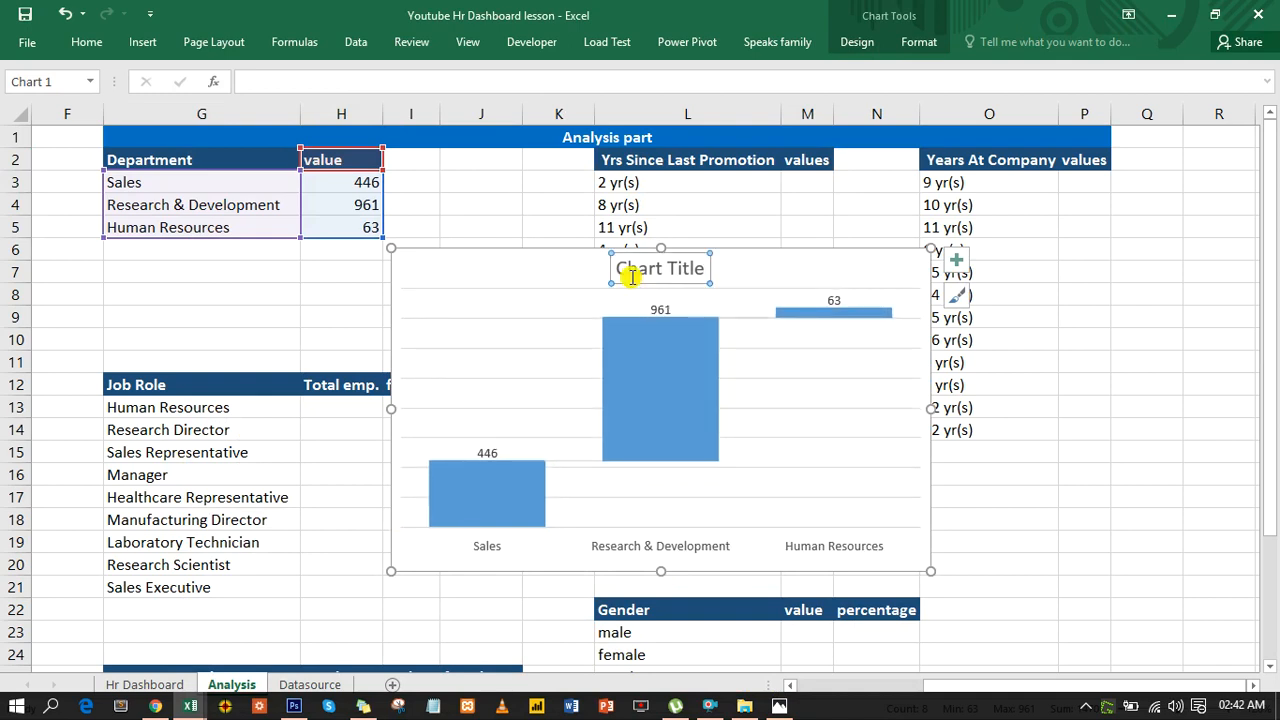
key("Delete")
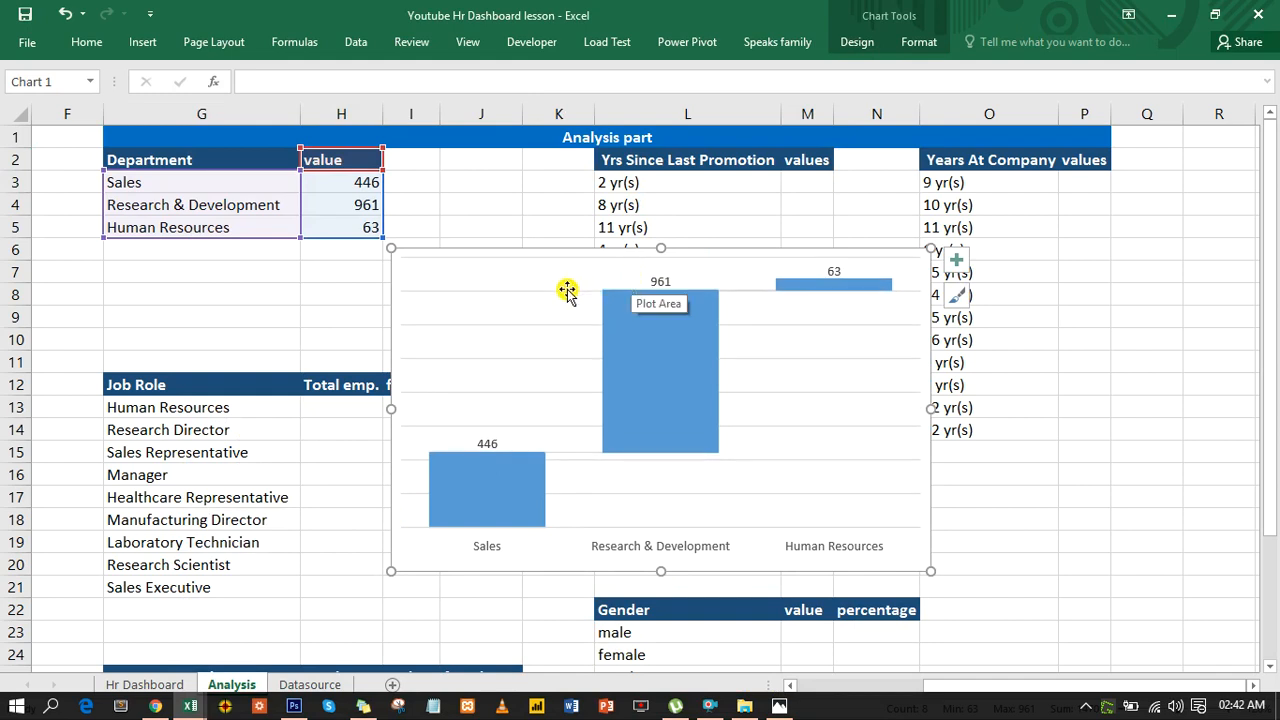
left_click(567, 293)
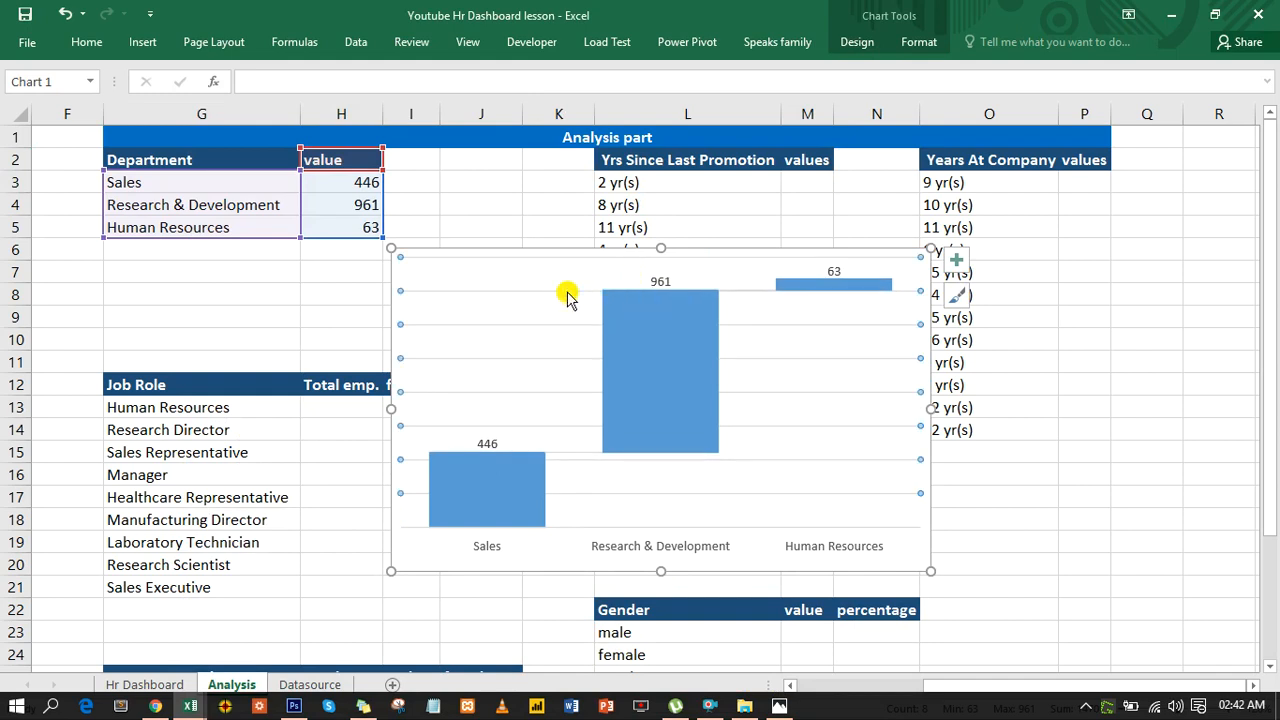
key("Delete")
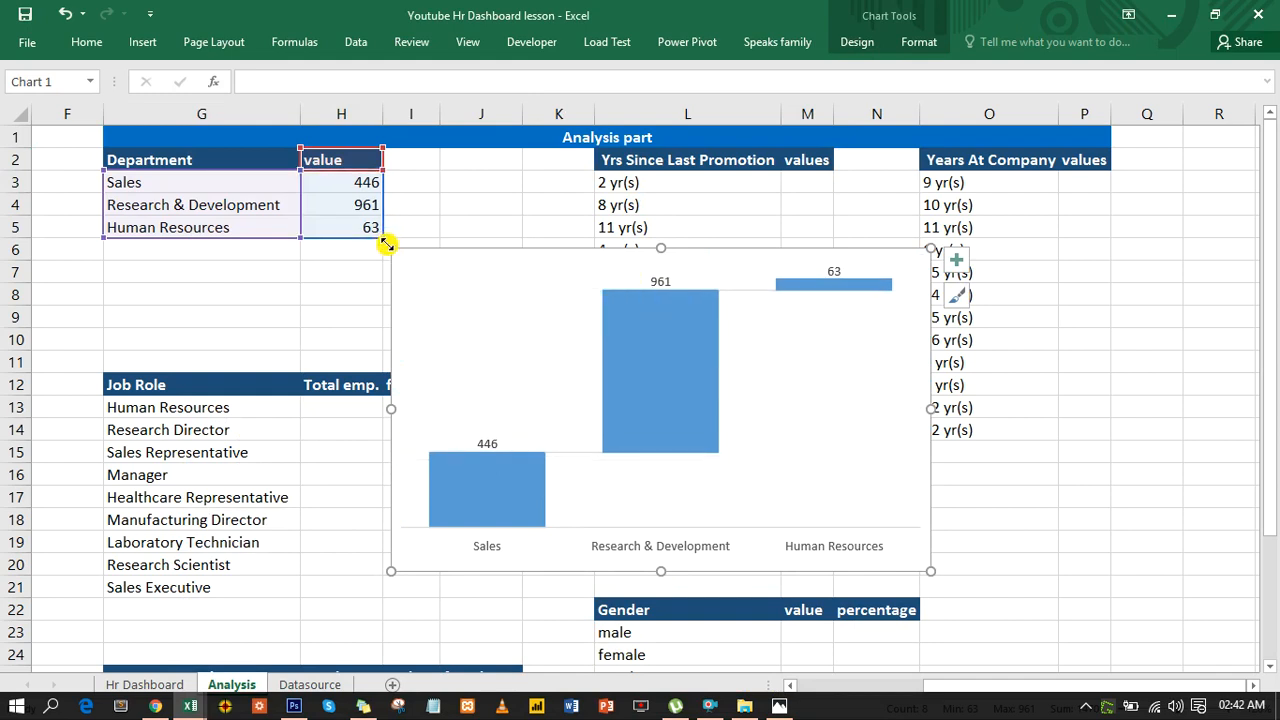
Step: Shrink the waterfall chart and move it to the Hr Dashboard sheet, fitting it into the Department view panel
left_click_drag(393, 249, 590, 409)
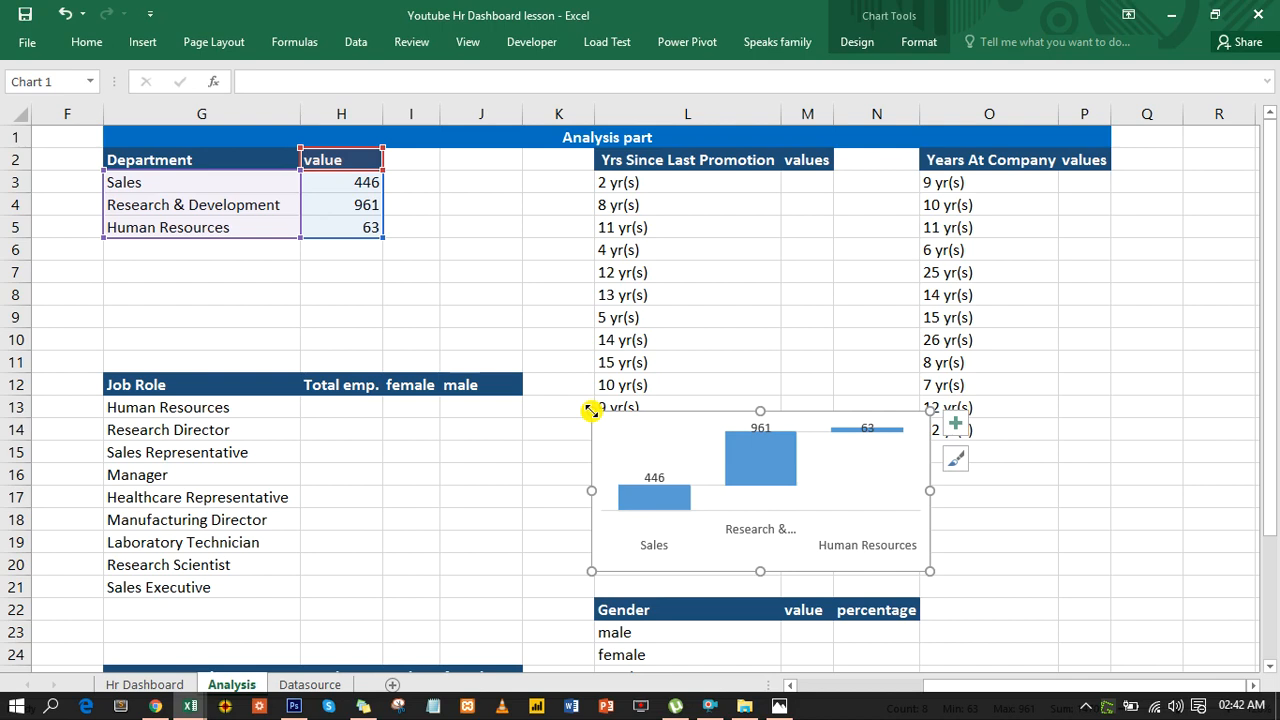
key("ctrl+x")
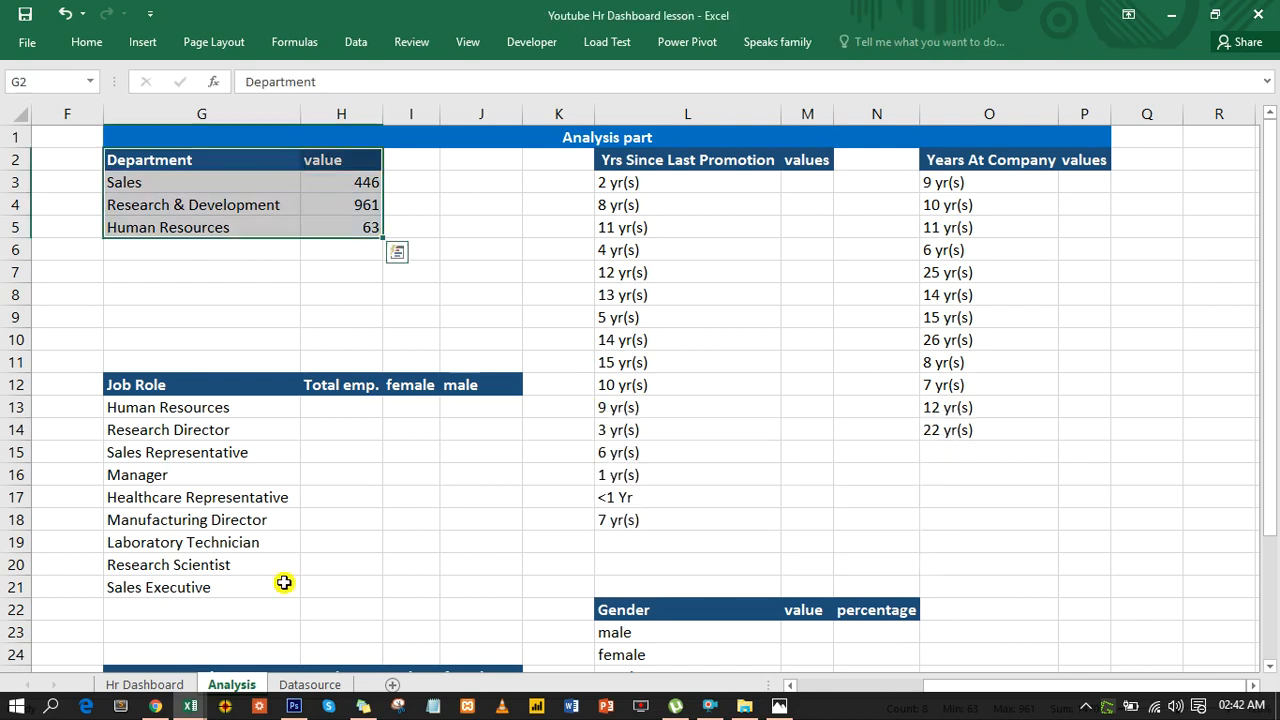
left_click(145, 685)
left_click(136, 311)
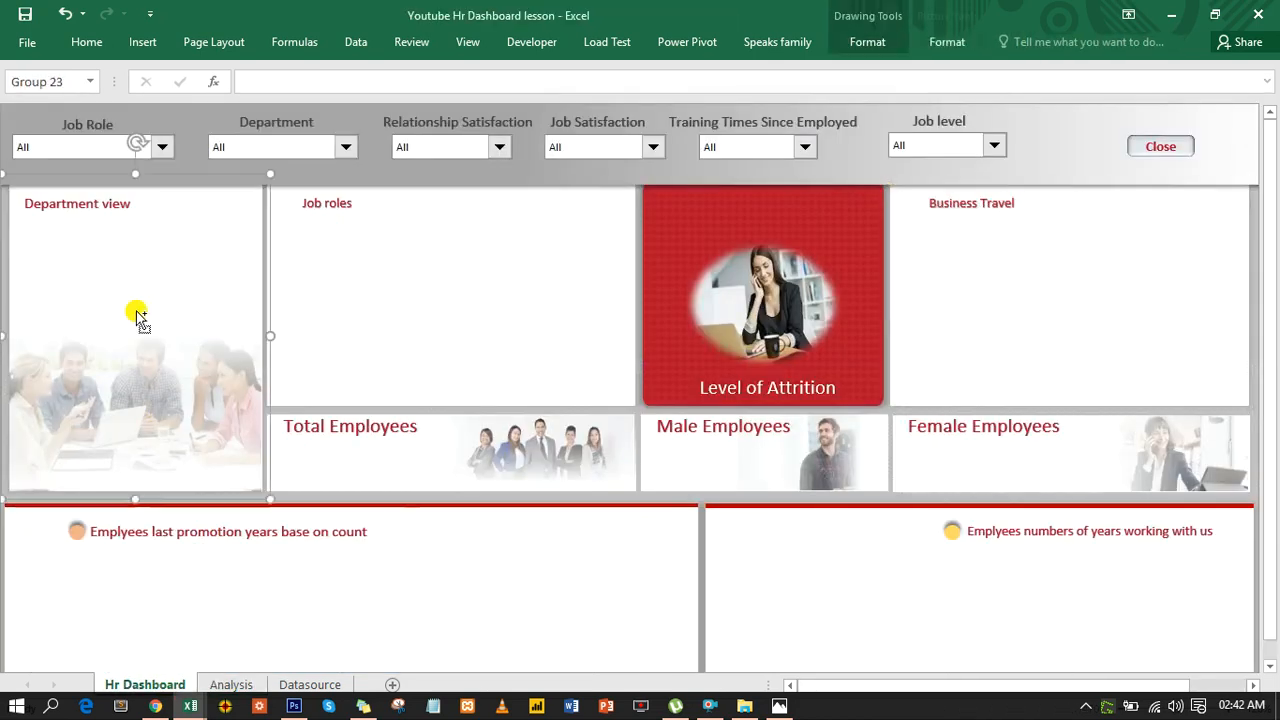
key("ctrl+v")
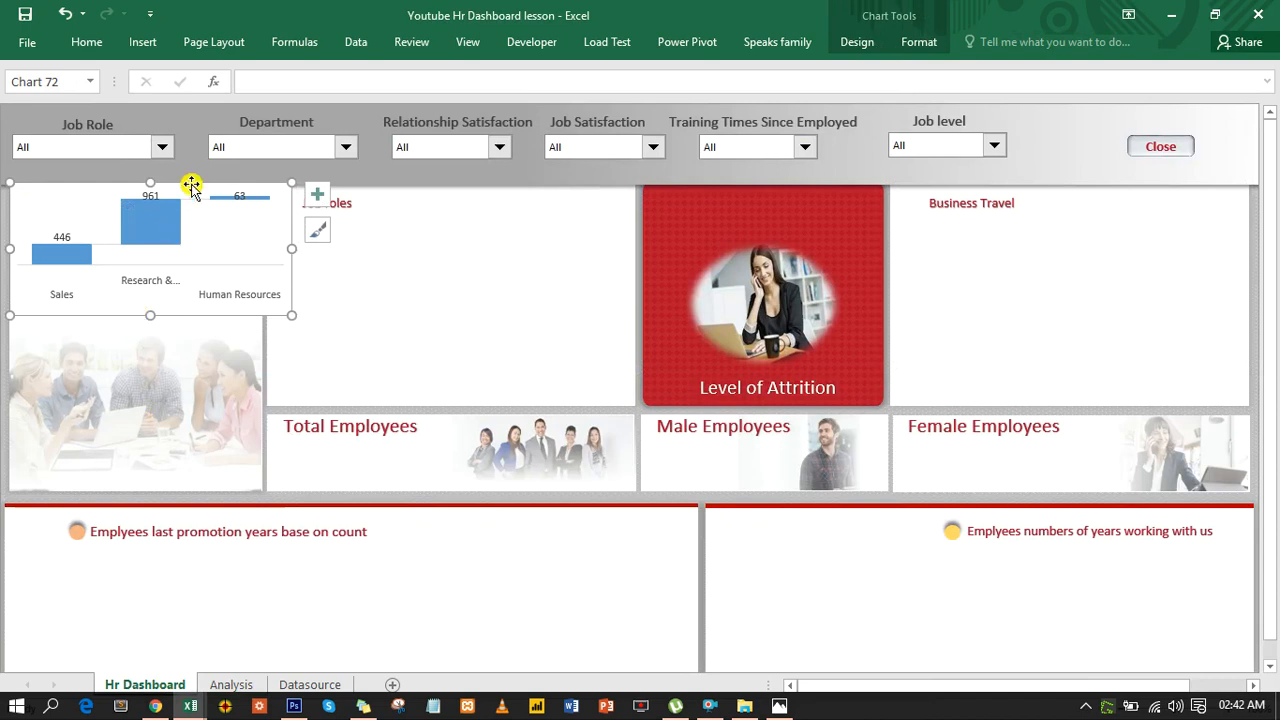
left_click_drag(195, 316, 155, 468)
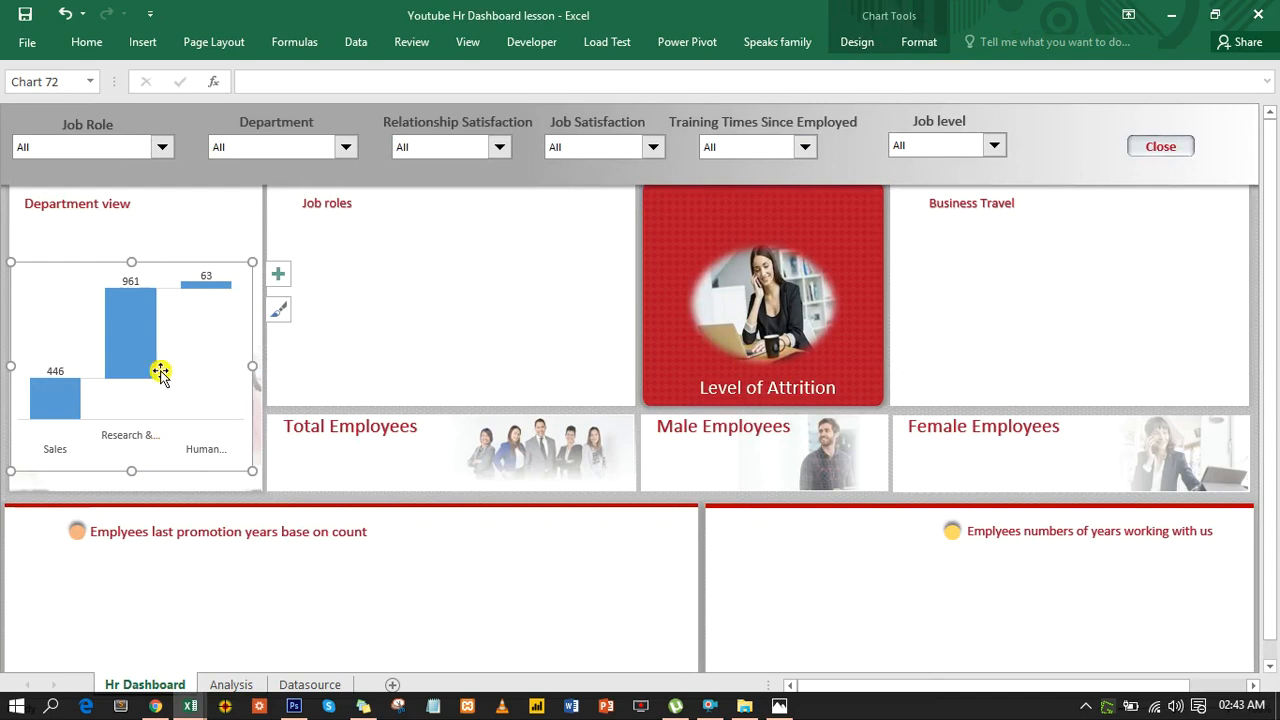
Step: Format the waterfall chart's area with no fill and a solid border line
double_click(149, 263)
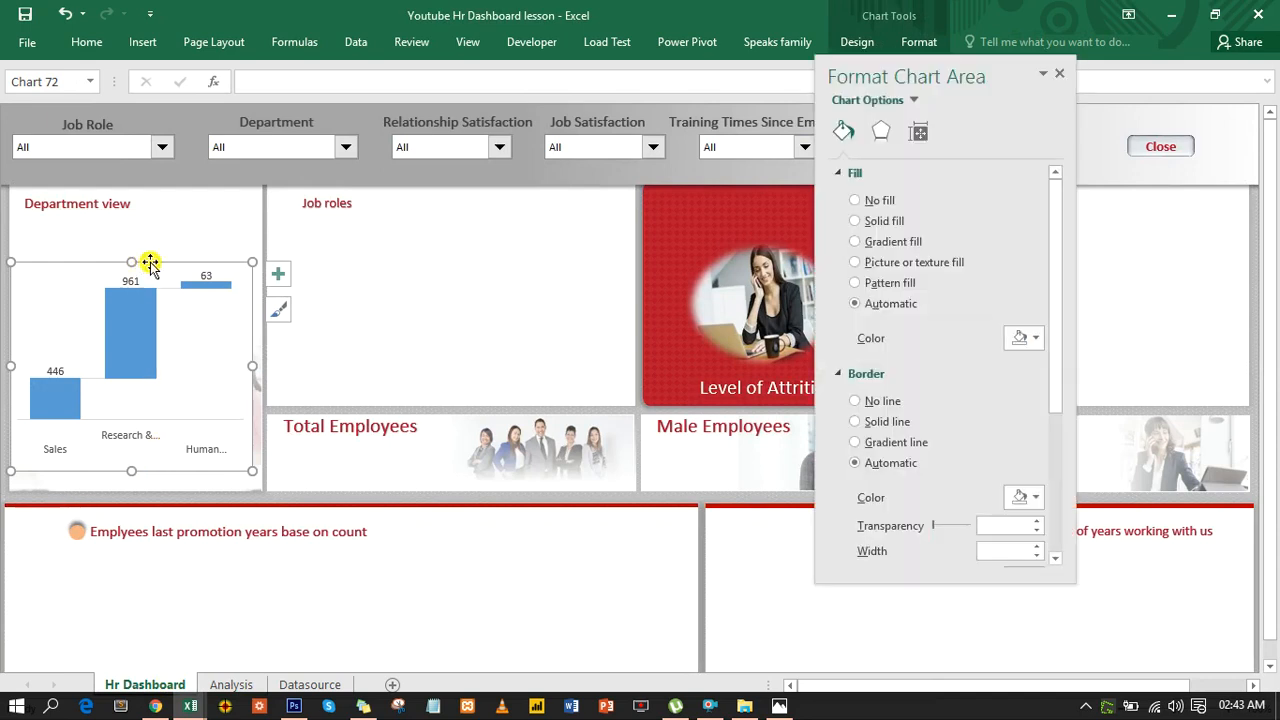
left_click(855, 203)
left_click(856, 364)
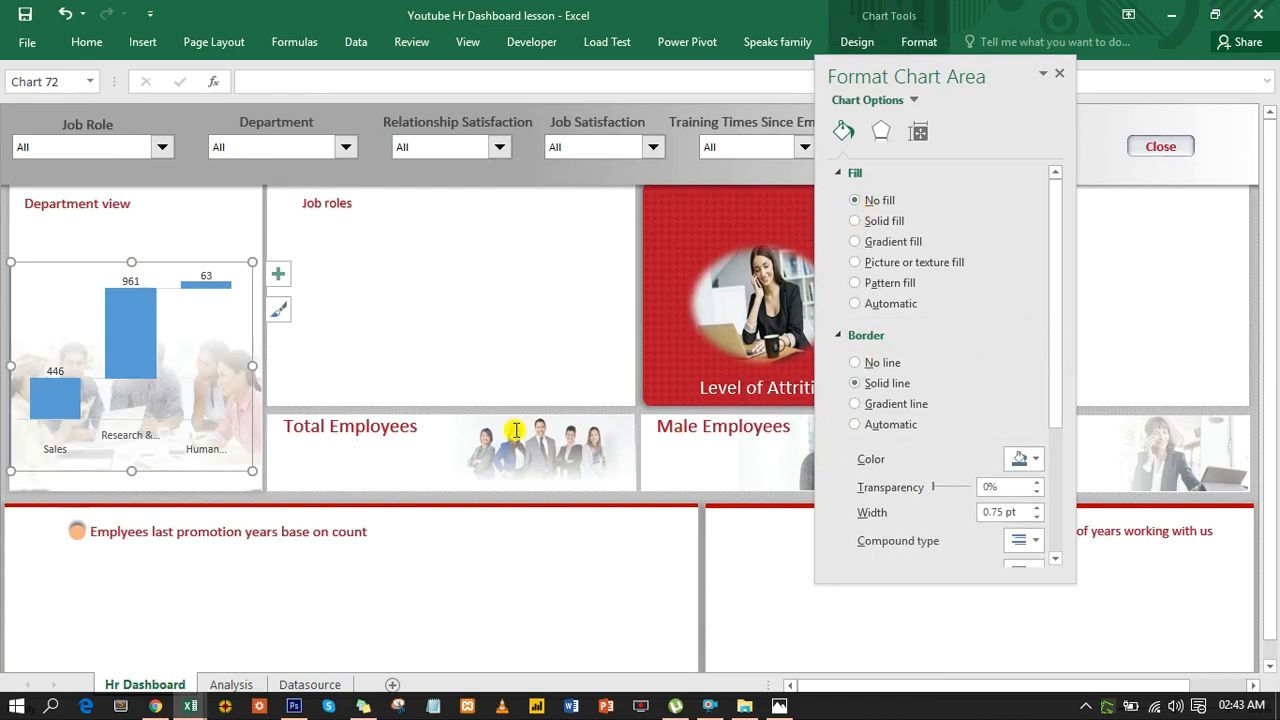
Step: Select only the Research & Development bar and give it a solid light gold fill
left_click(143, 337)
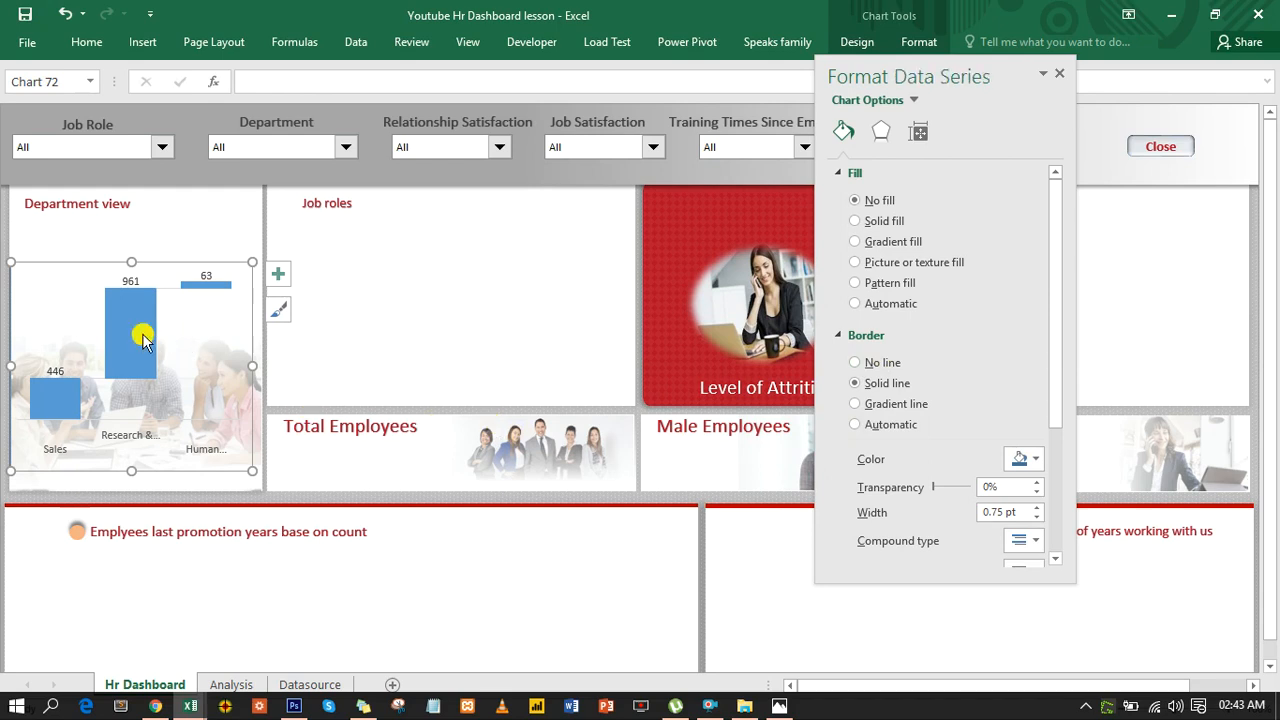
left_click(143, 337)
left_click(143, 337)
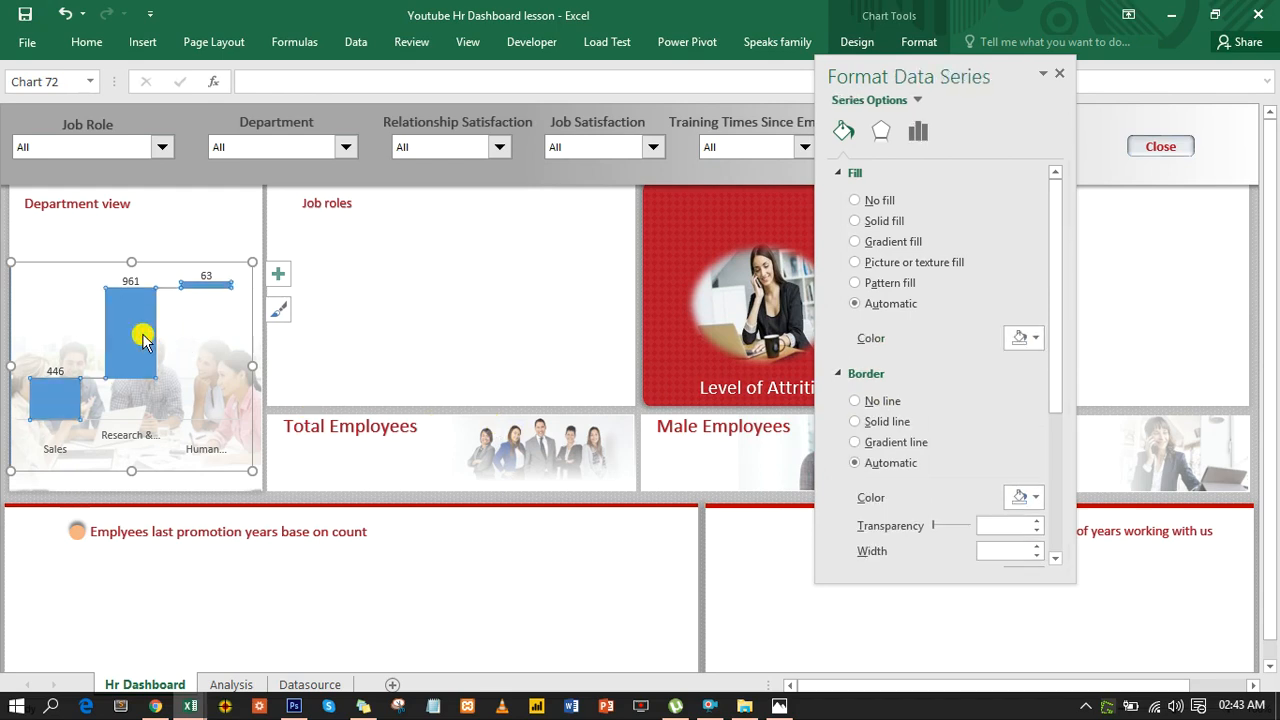
left_click(143, 337)
left_click(142, 338)
left_click(136, 343)
left_click(136, 343)
left_click(136, 343)
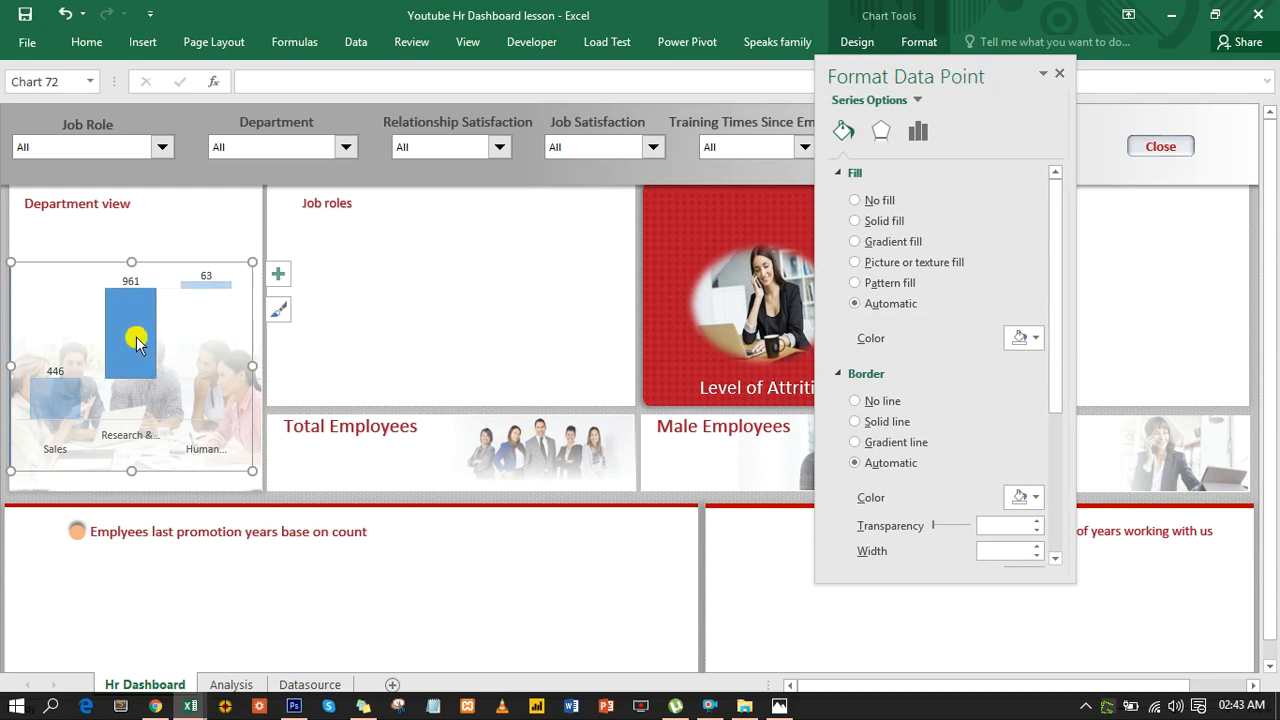
left_click(1036, 340)
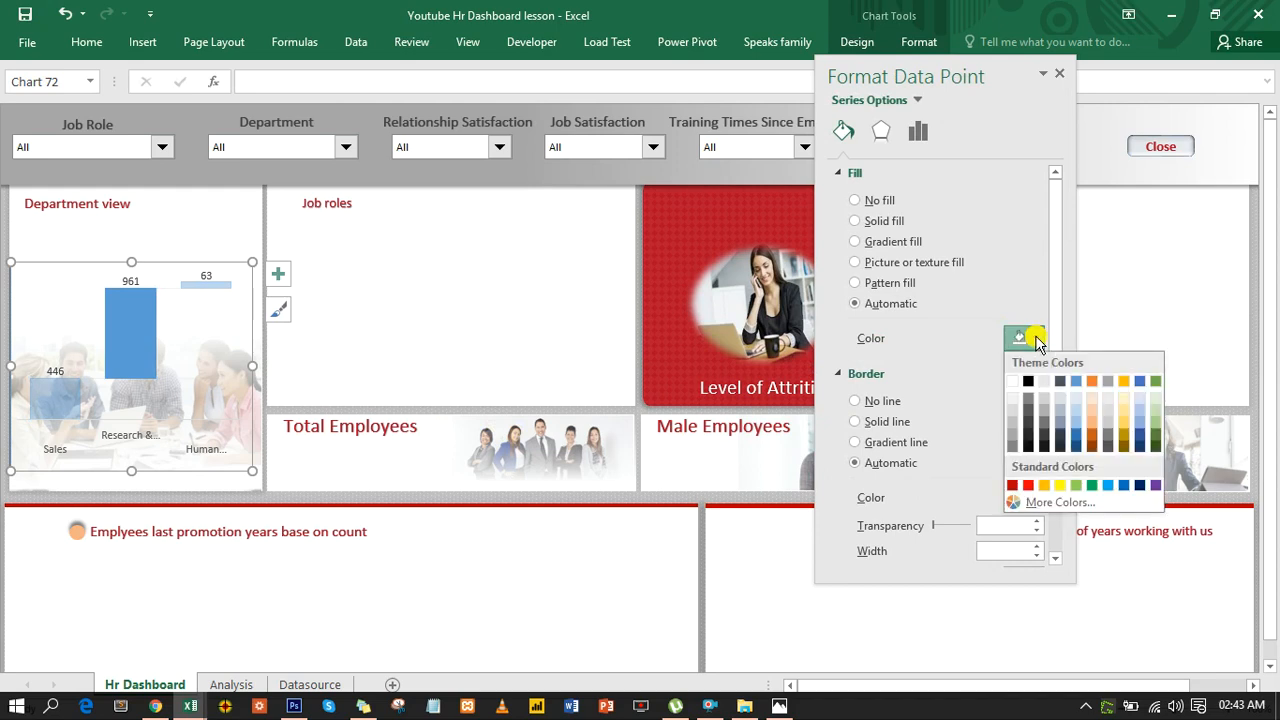
left_click(1014, 485)
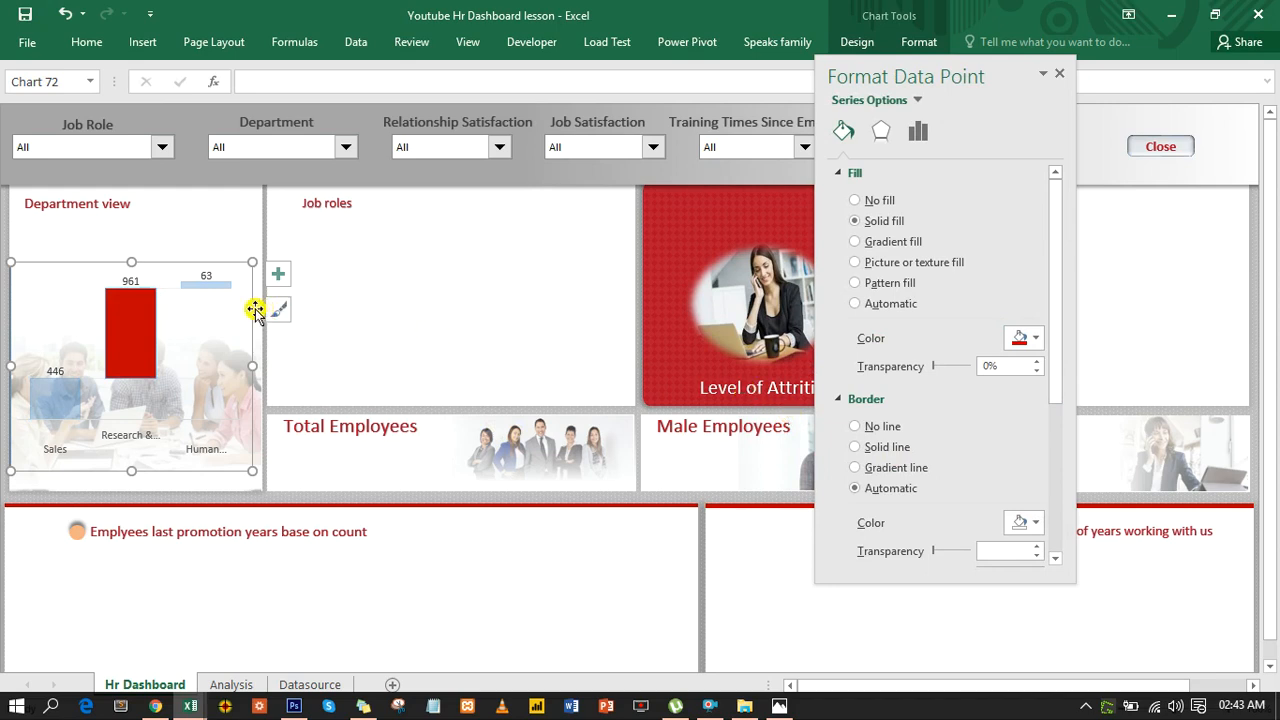
left_click(1036, 338)
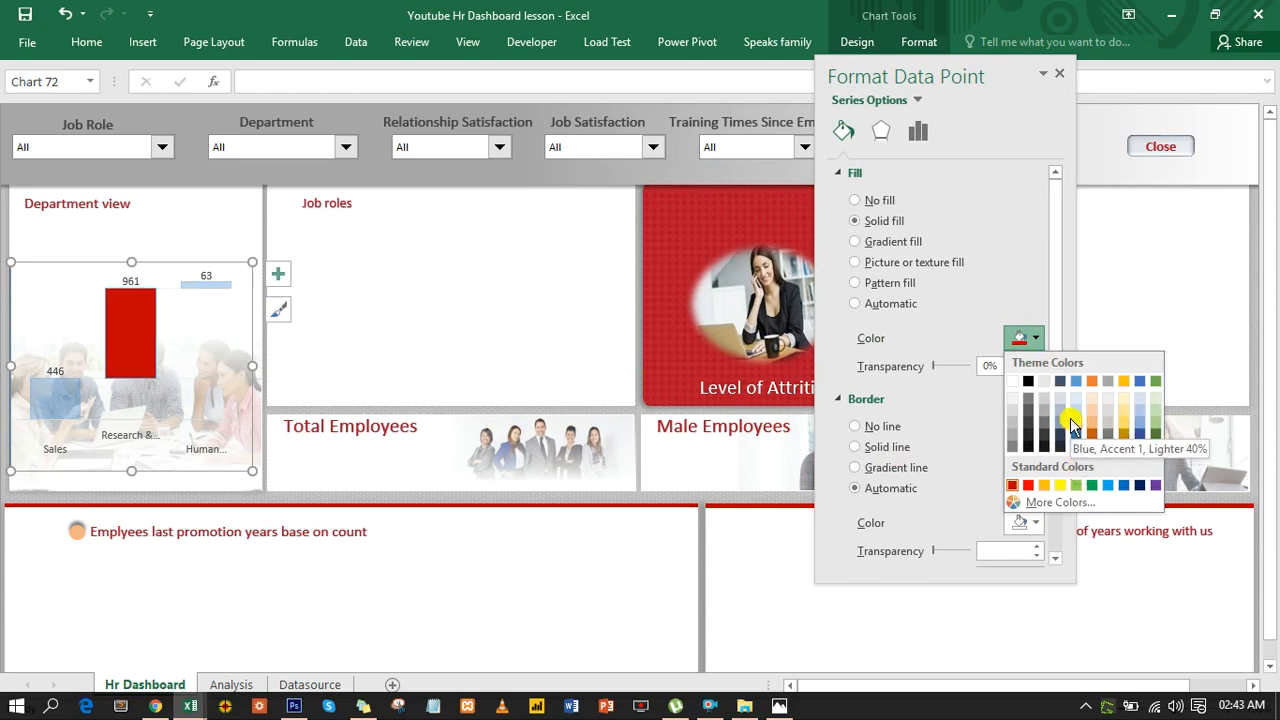
left_click(1125, 414)
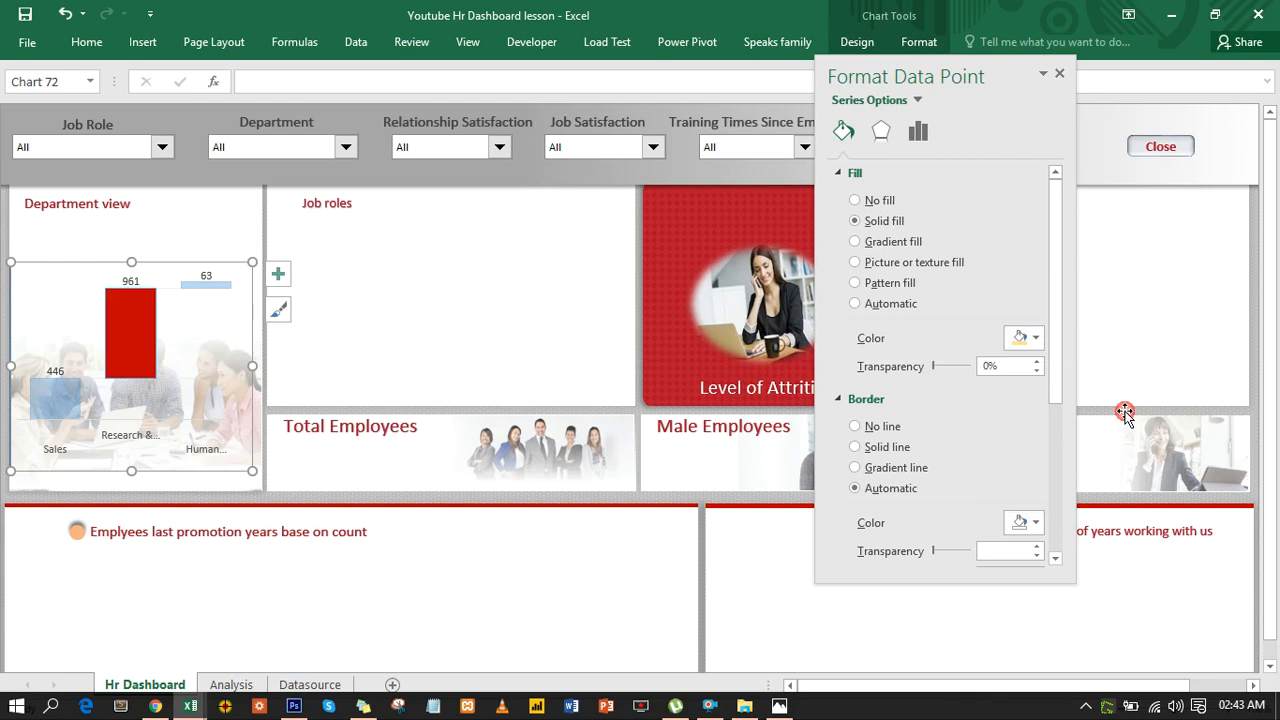
Step: Fill the Human Resources bar with dark red and the Sales bar with light blue
left_click(213, 285)
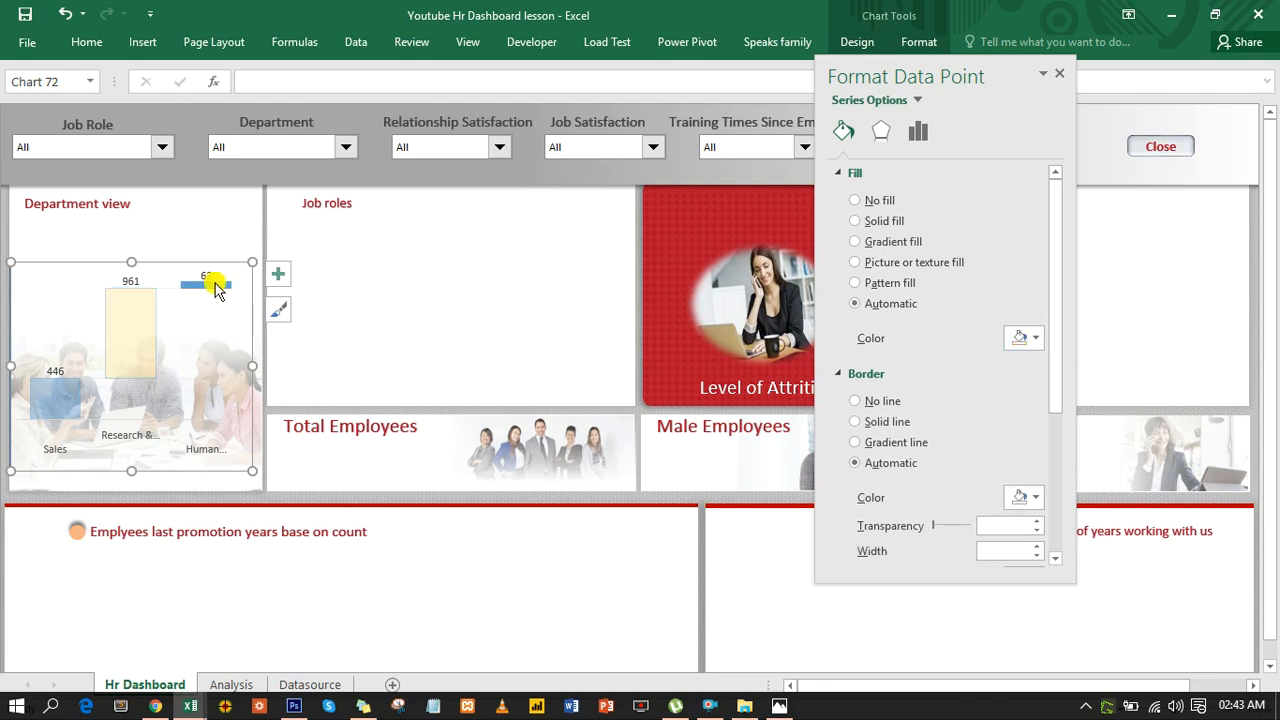
left_click(215, 287)
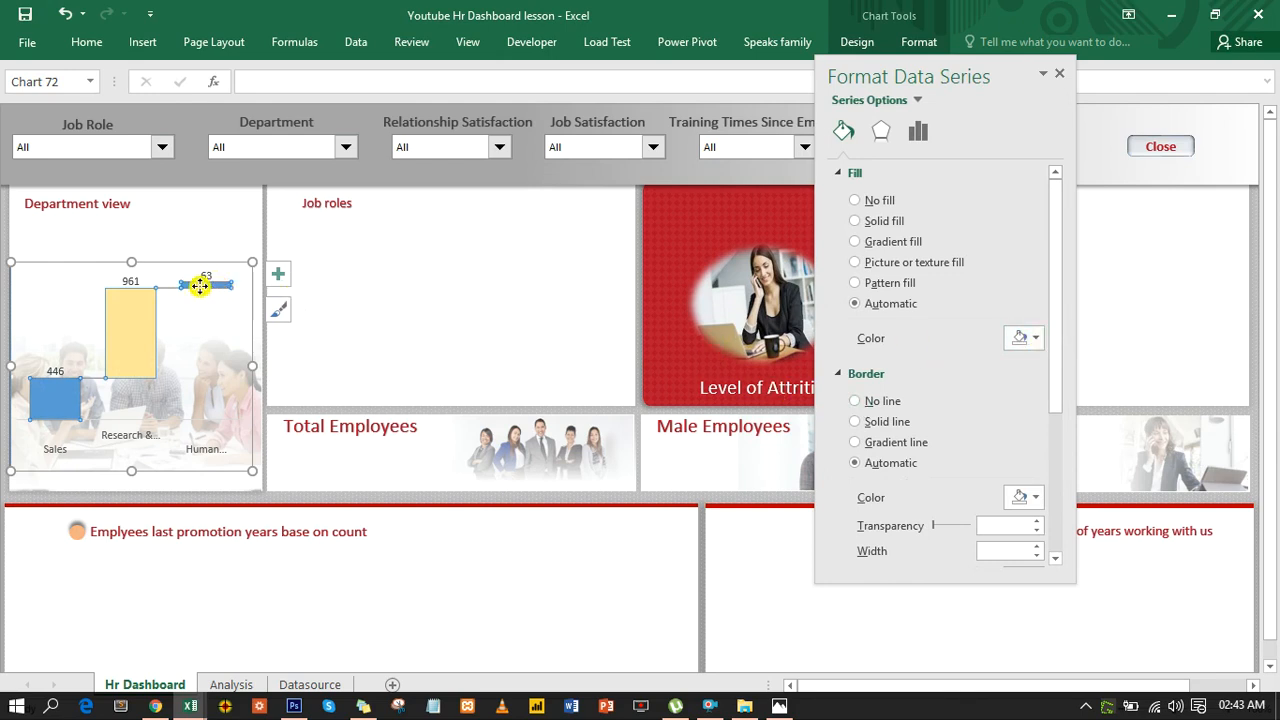
left_click(201, 289)
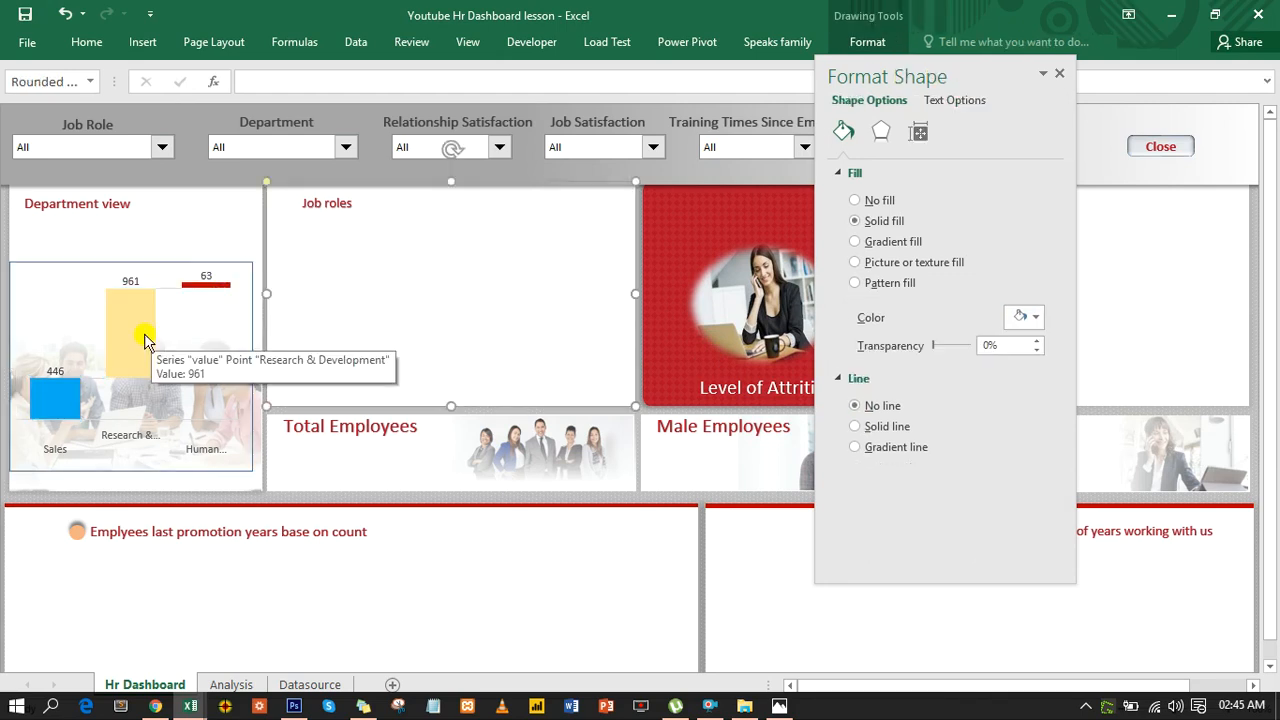
Step: Apply an outer shadow at a 135° angle to all bars of the waterfall chart and set the shadow's transparency to 24%
left_click(135, 328)
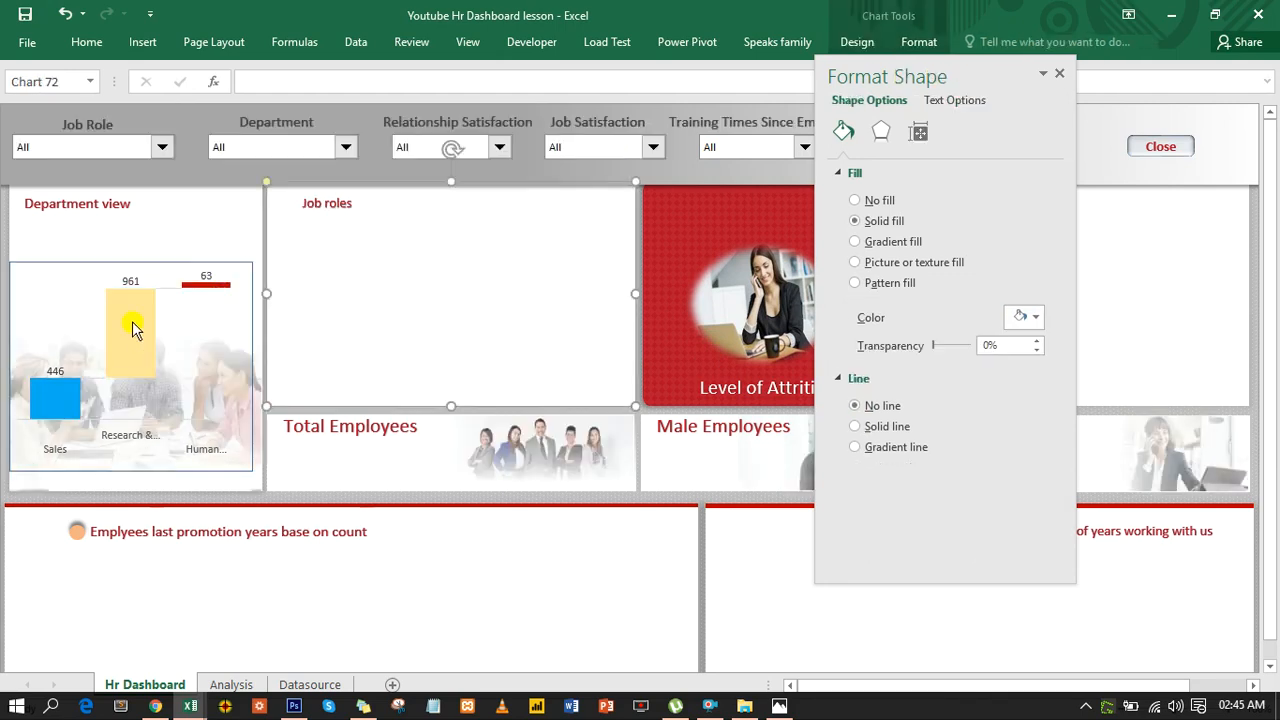
left_click(135, 328)
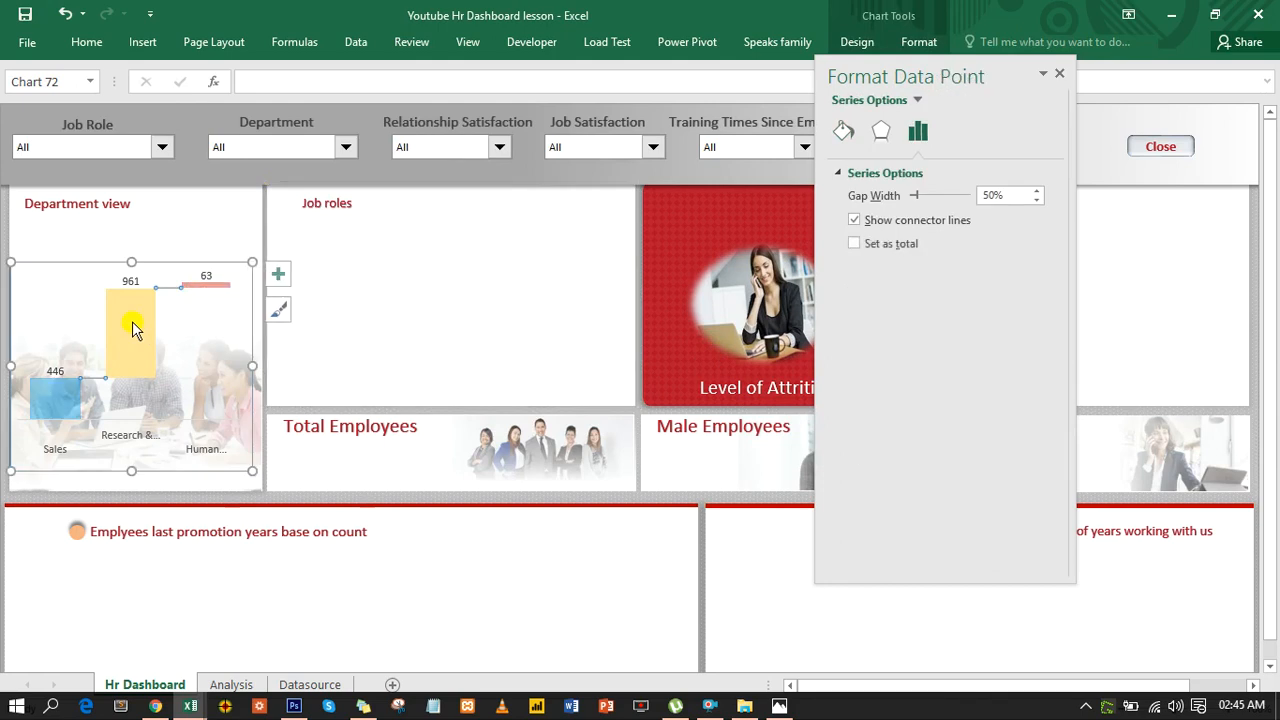
left_click(204, 226)
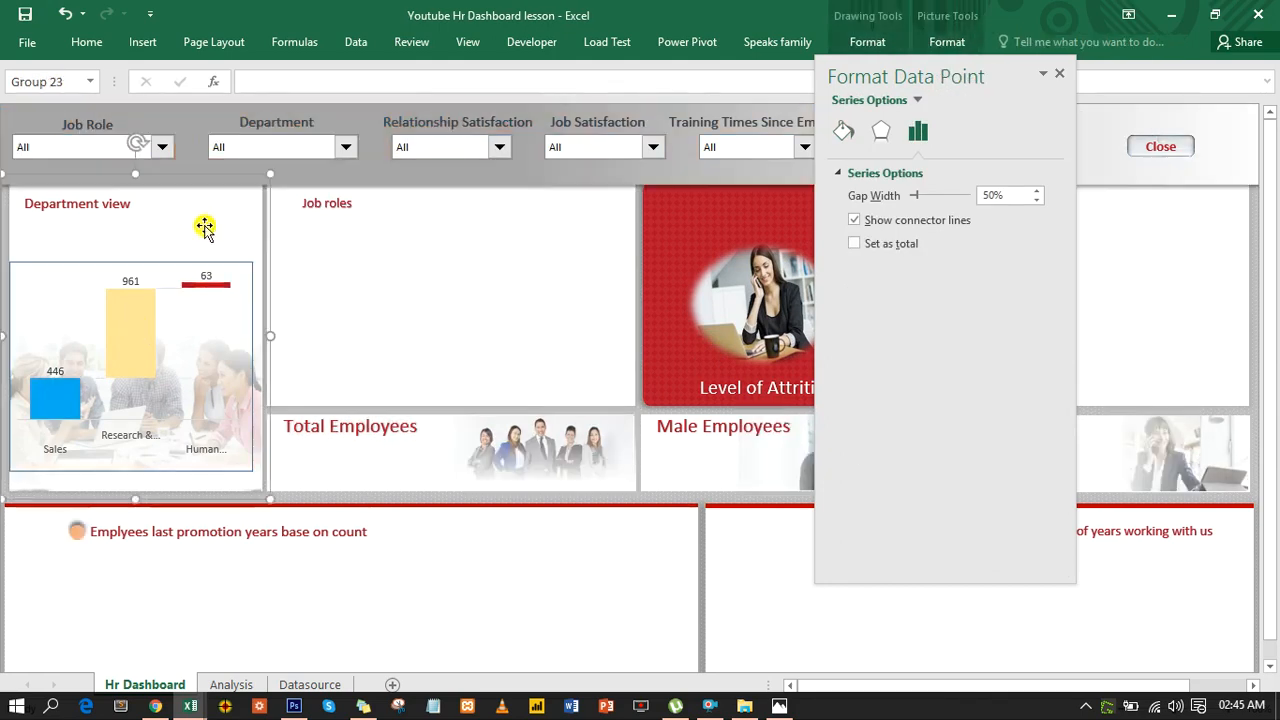
left_click(127, 327)
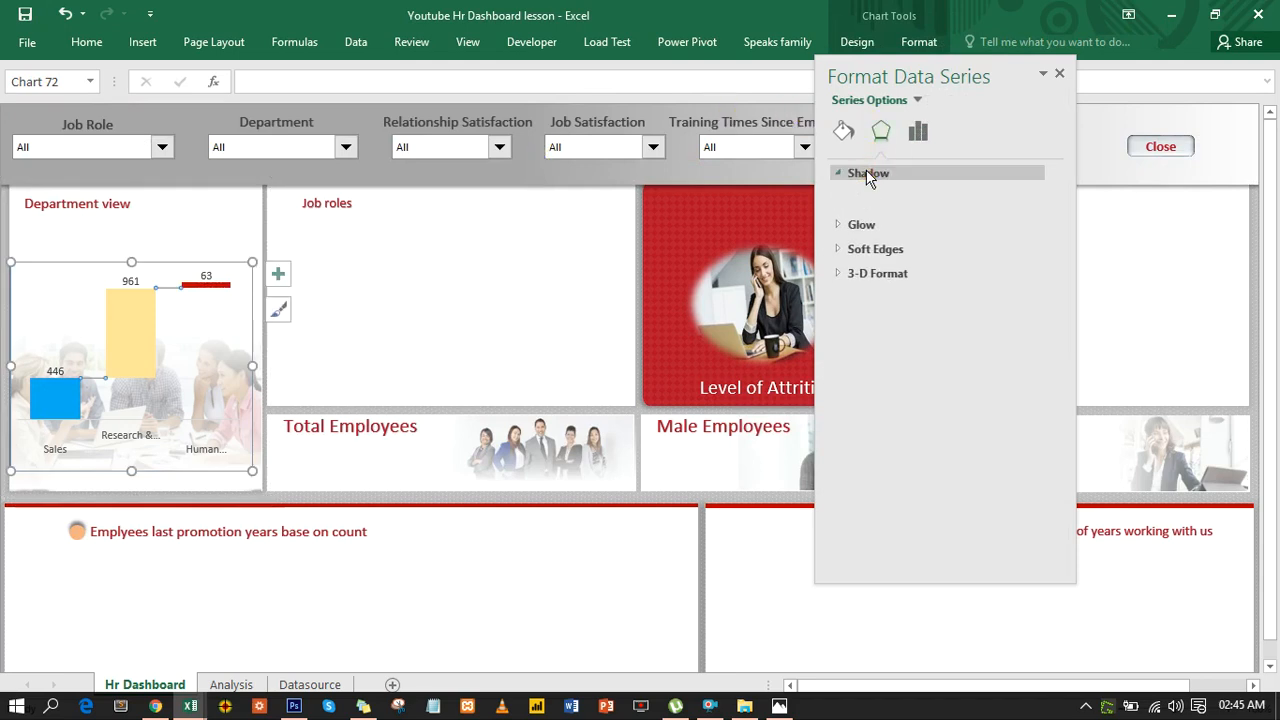
left_click(868, 172)
left_click(1028, 200)
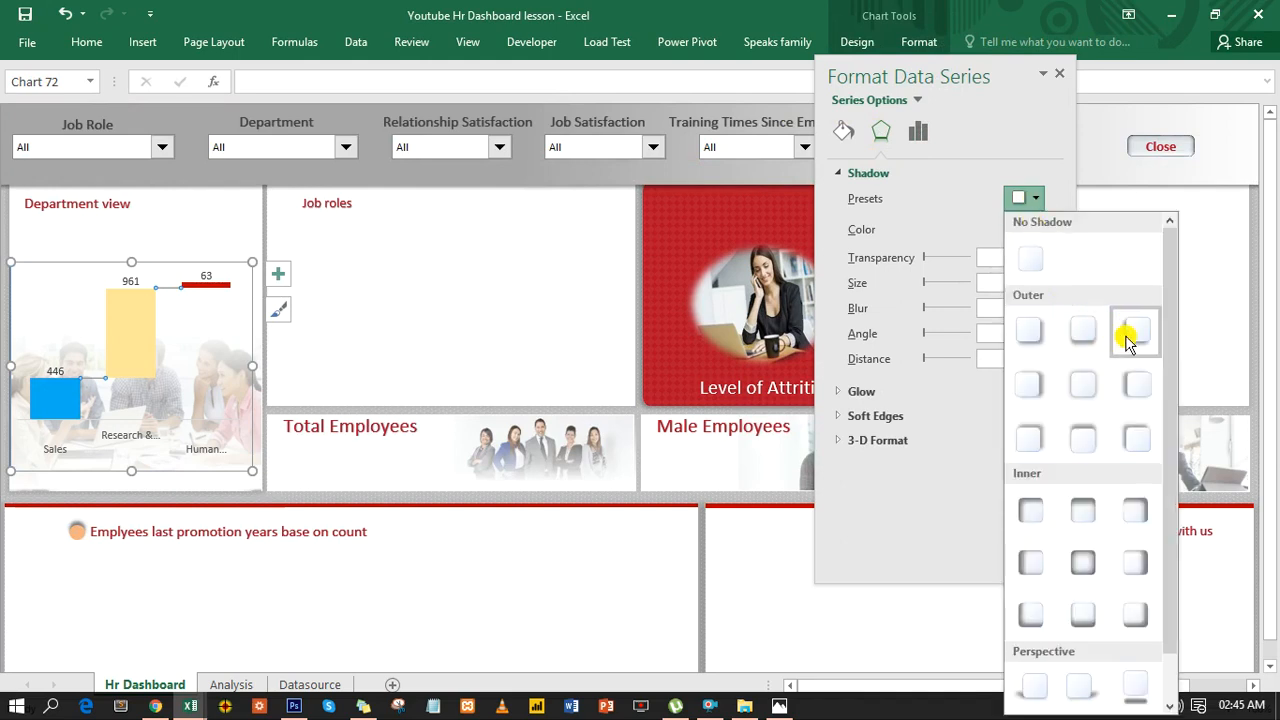
left_click(1125, 333)
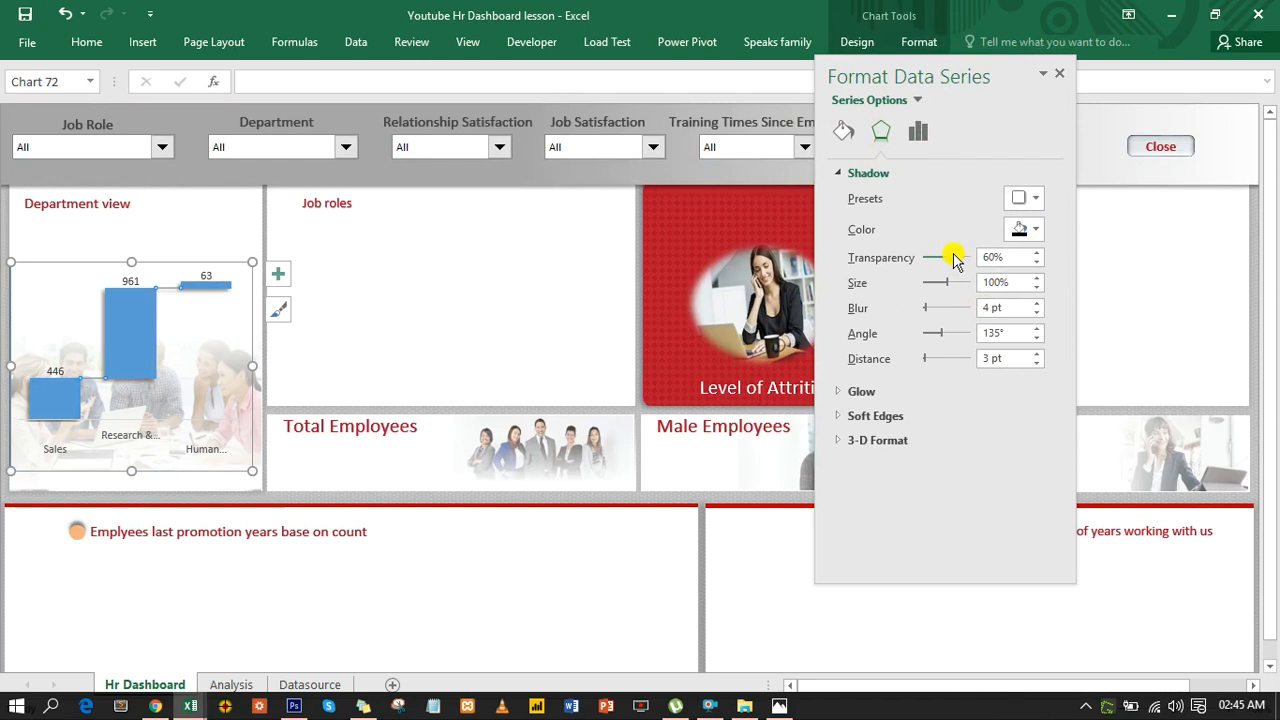
left_click_drag(951, 262, 939, 262)
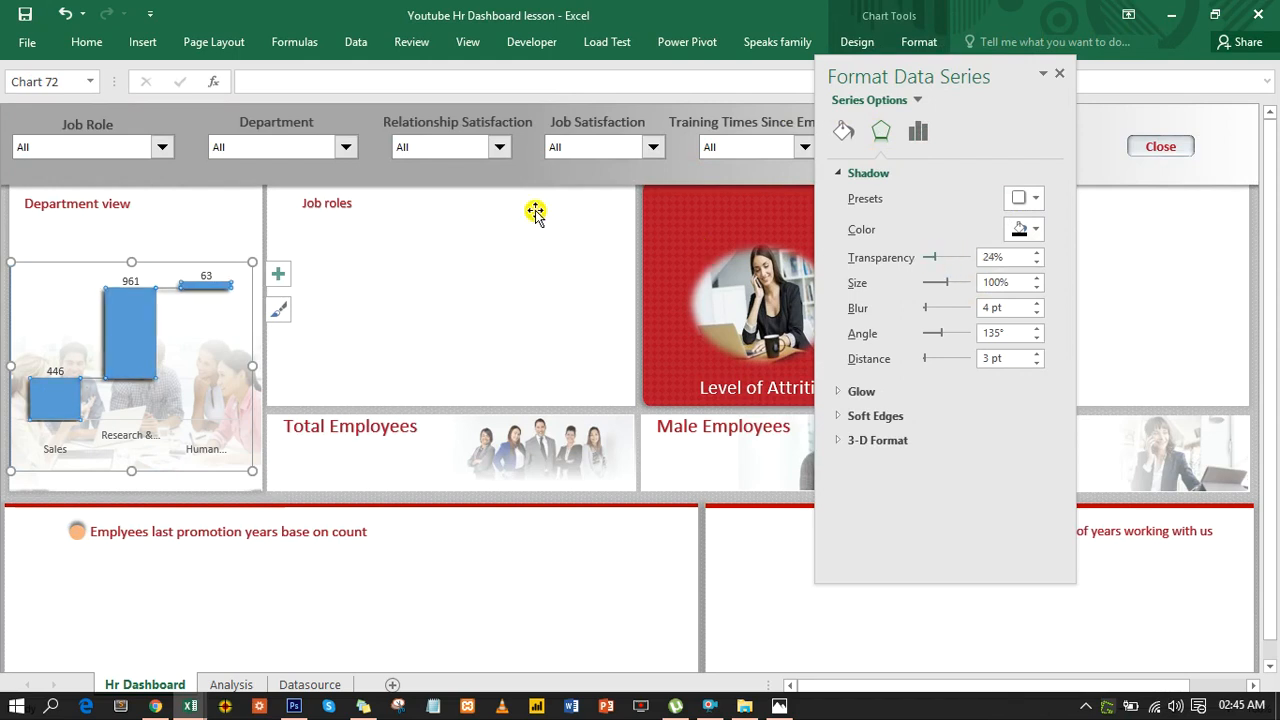
Step: Fill the Research & Development bar with light orange and the Human Resources bar with dark red
left_click(122, 328)
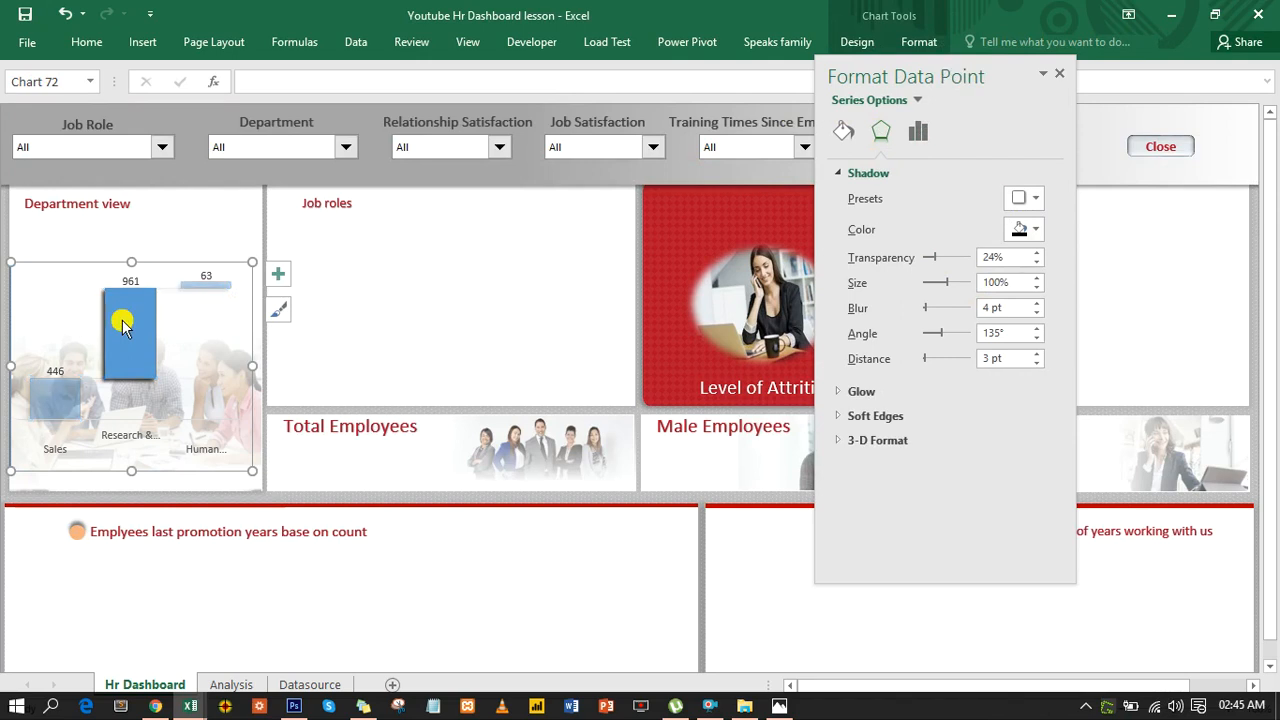
left_click(843, 134)
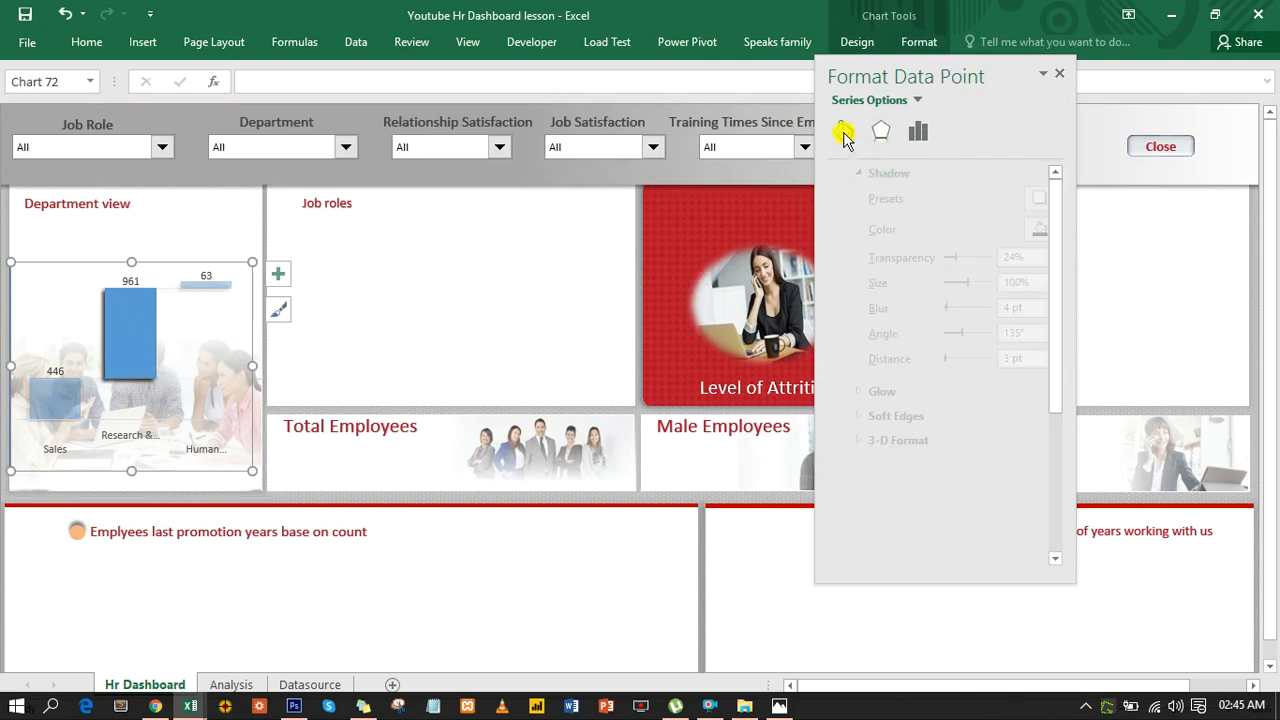
left_click(1036, 338)
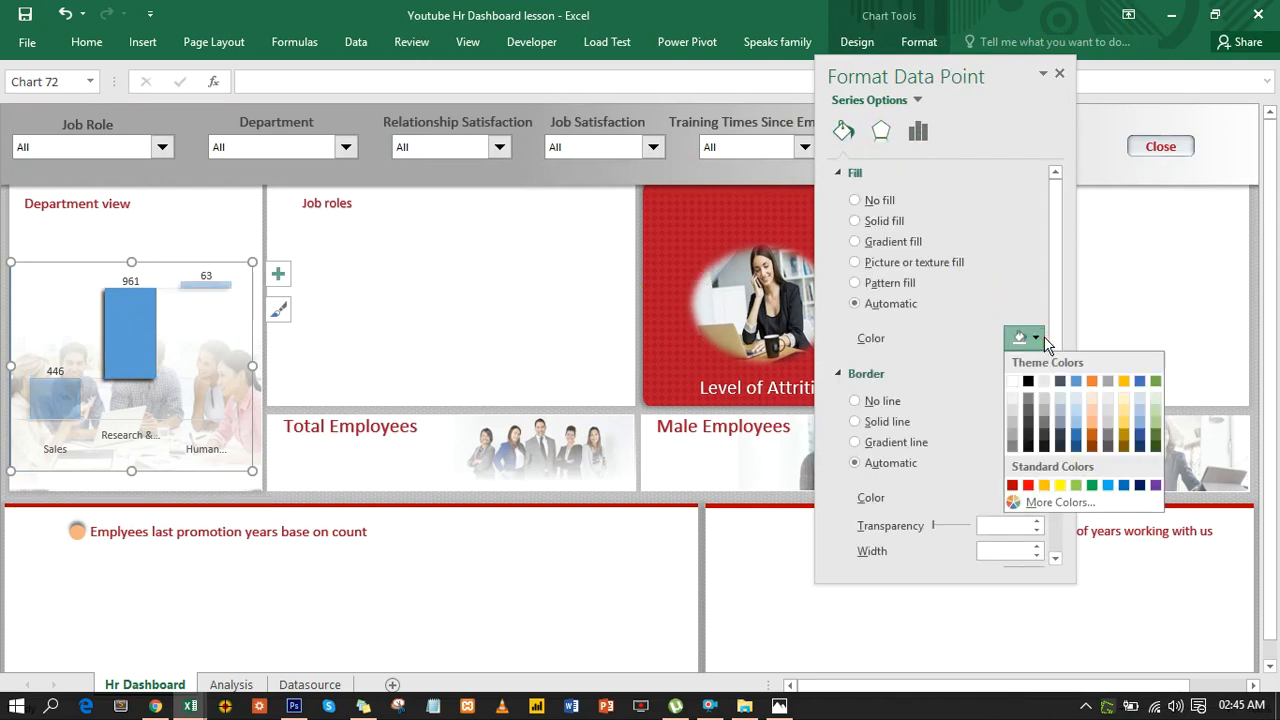
left_click(1091, 415)
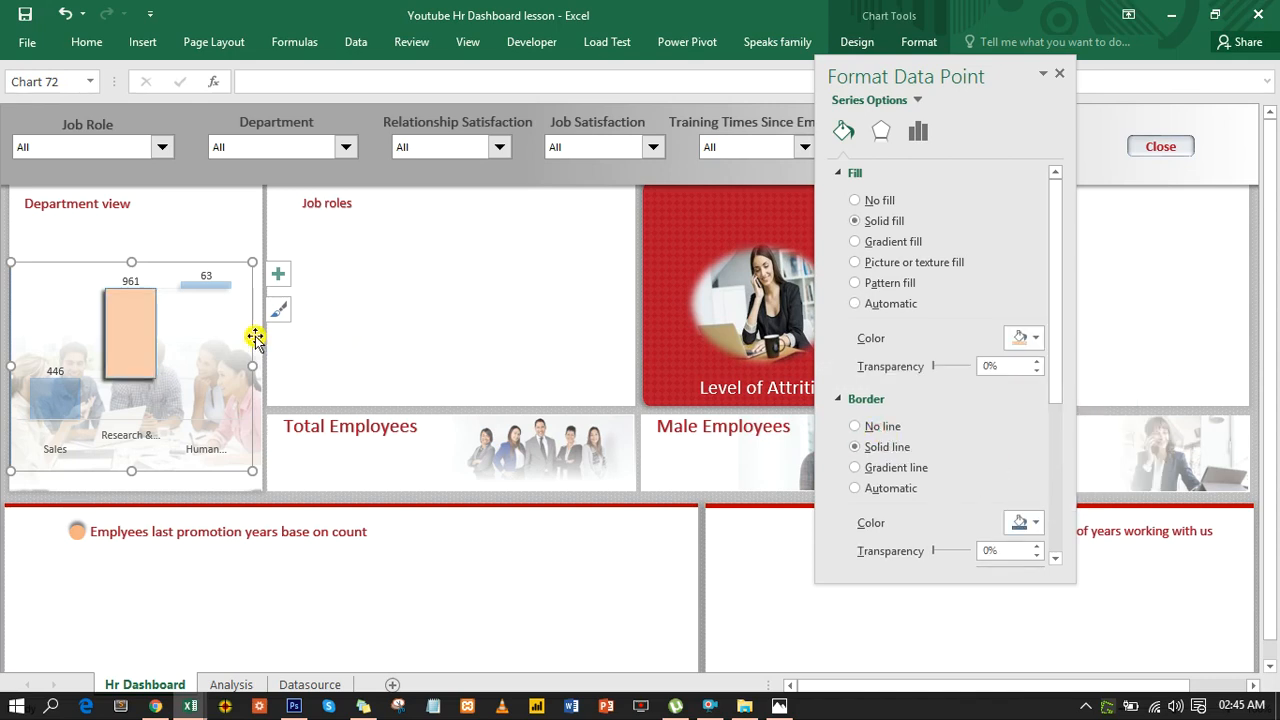
left_click(195, 287)
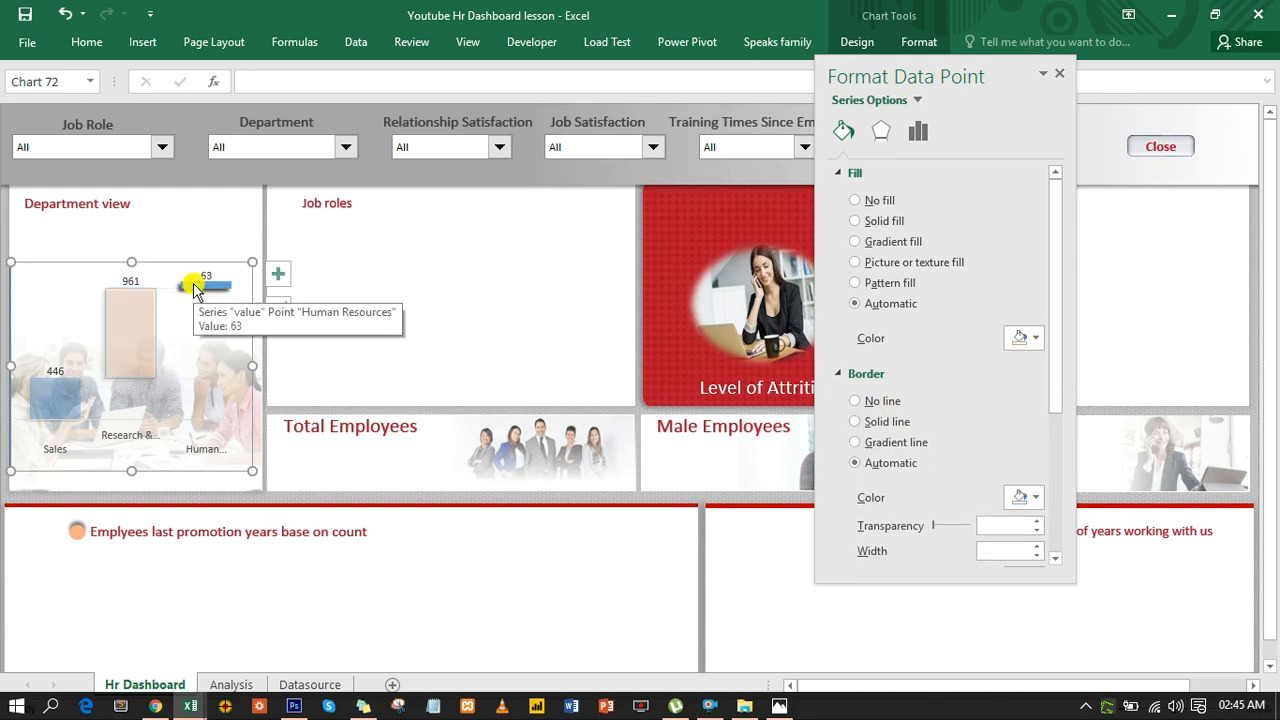
left_click(1026, 342)
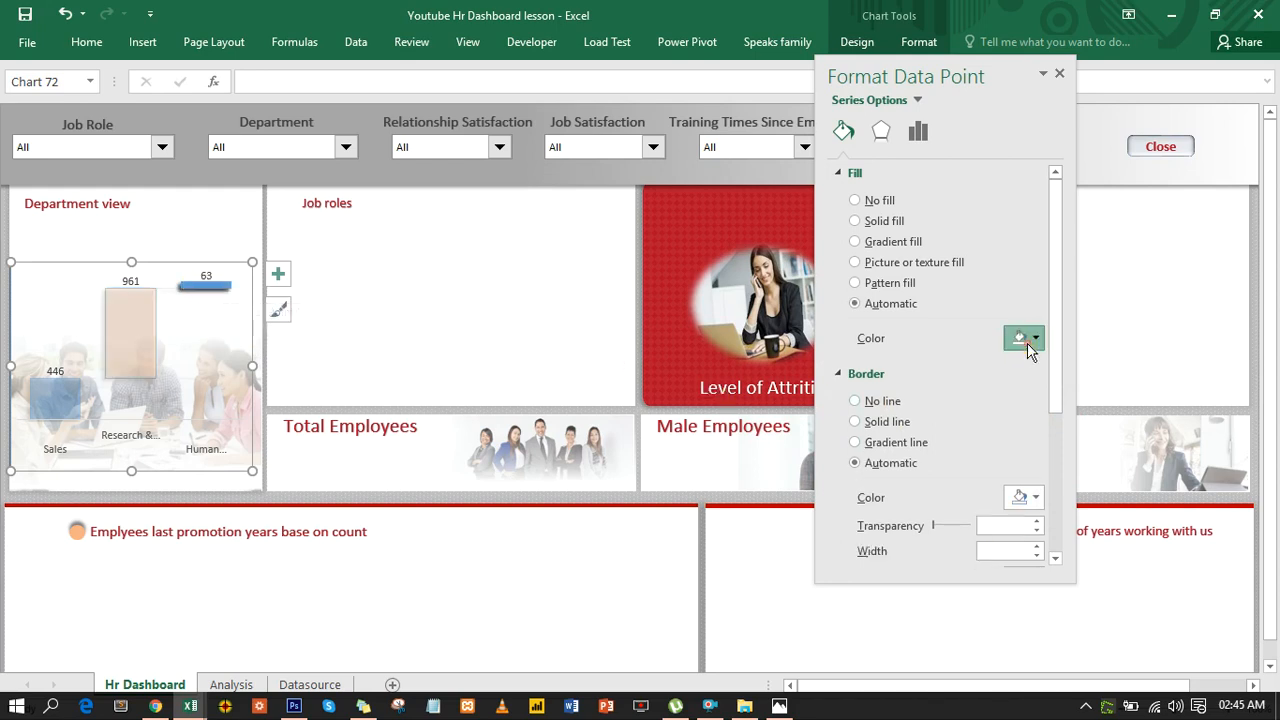
left_click(1016, 486)
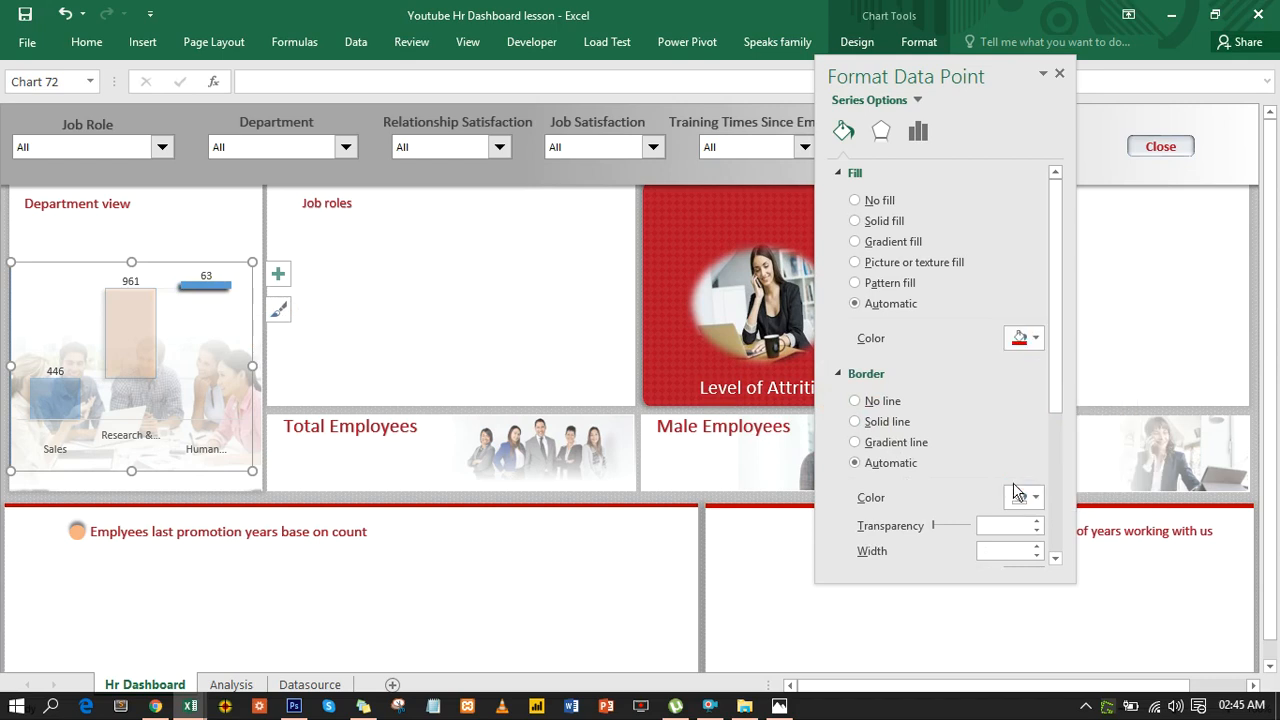
Step: Fill the Sales bar with light blue and give it a solid border line
left_click(58, 413)
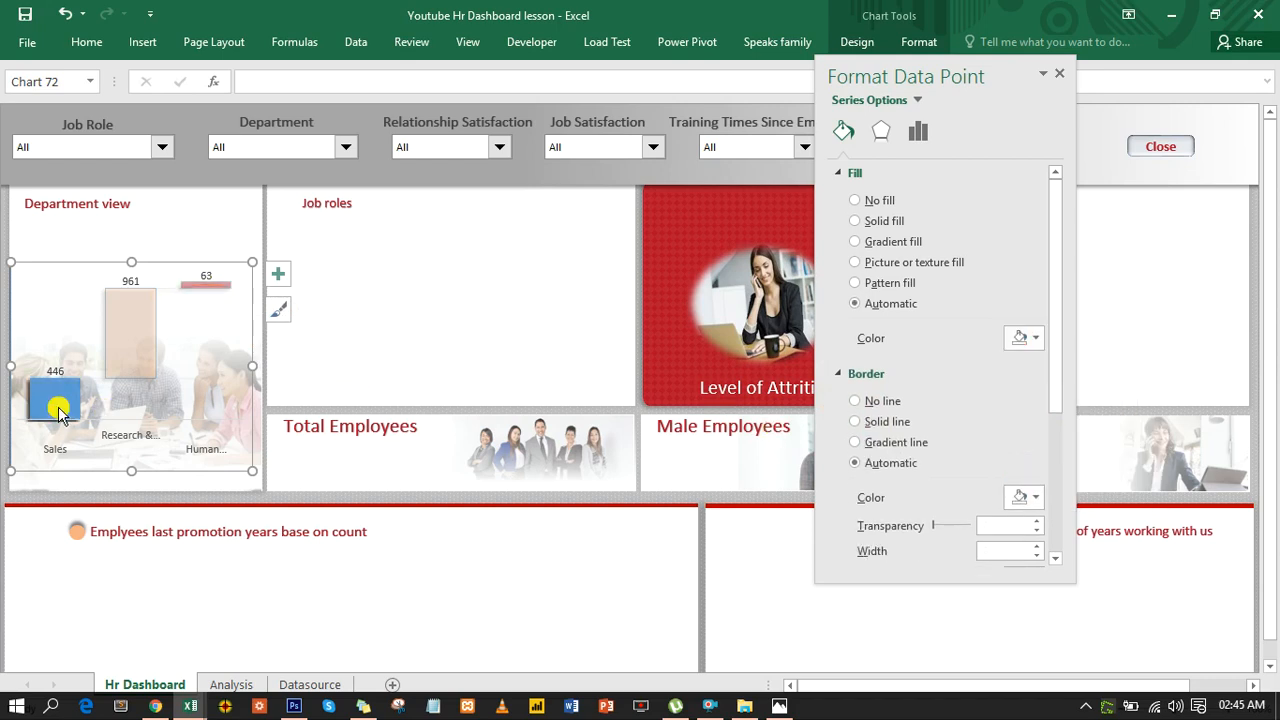
left_click(1030, 335)
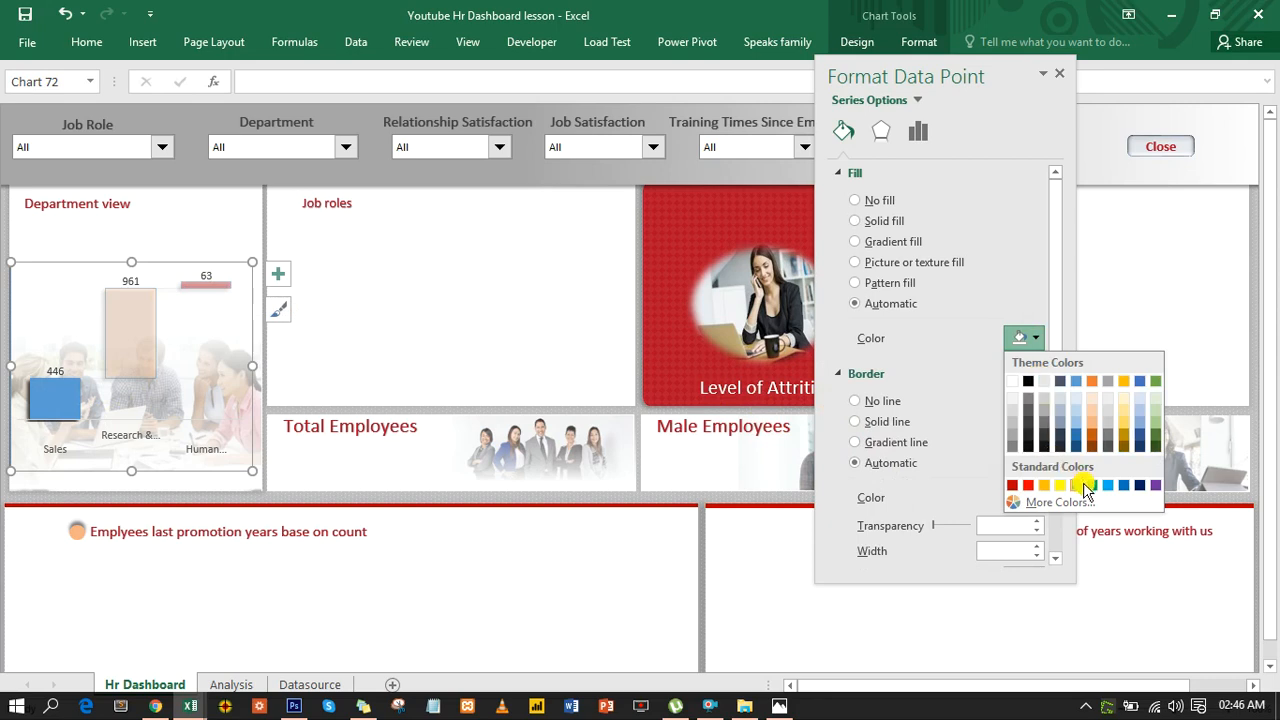
left_click(1107, 485)
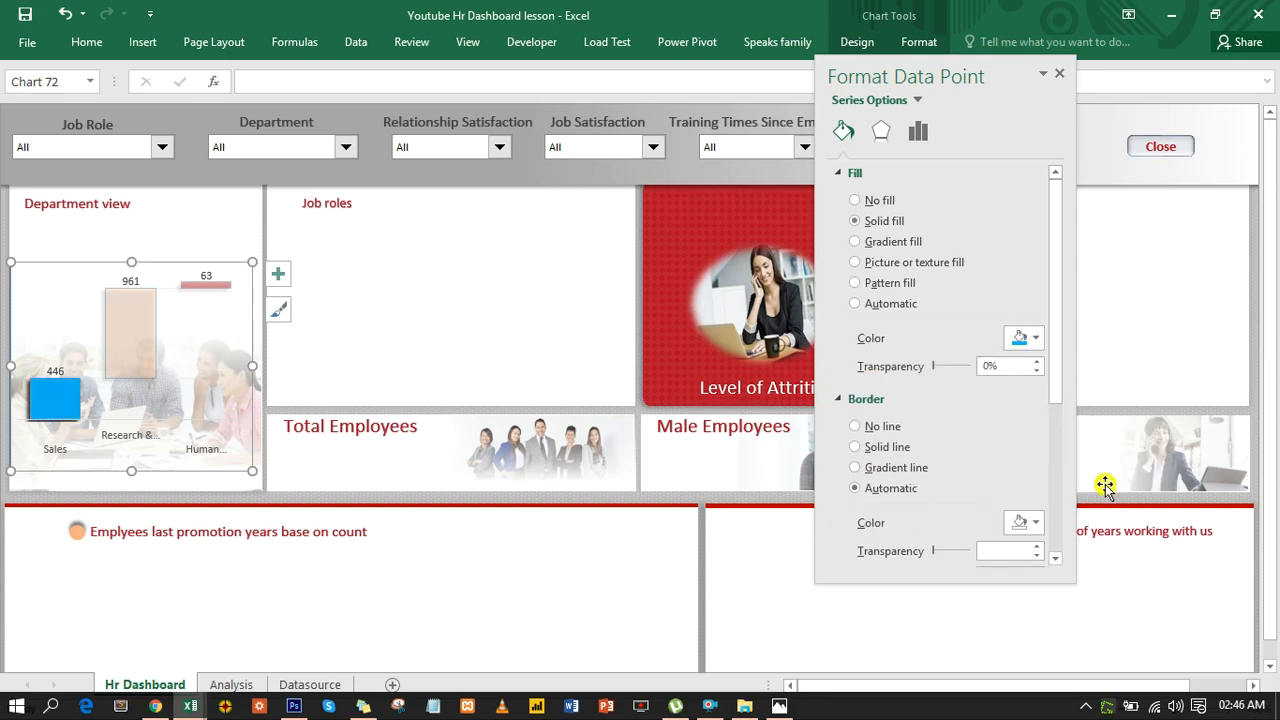
left_click(885, 446)
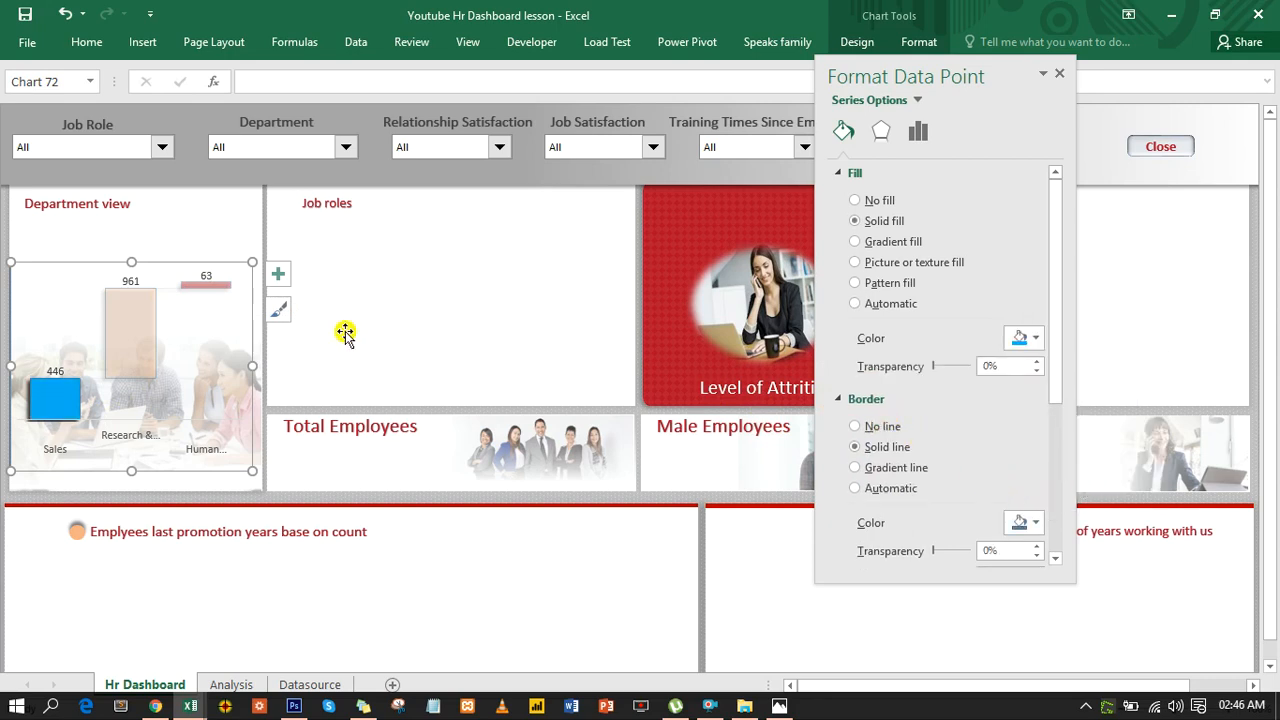
Step: Remove the border line from the Research & Development and Human Resources bars
left_click(140, 333)
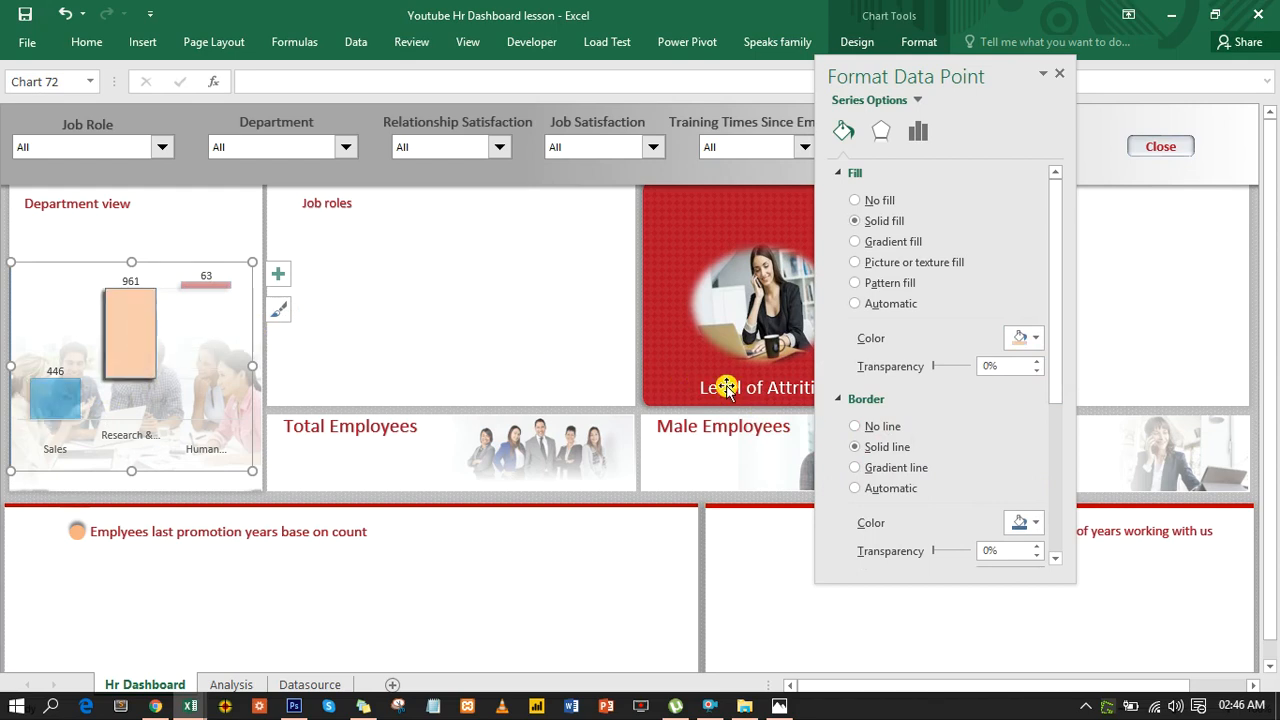
left_click(871, 434)
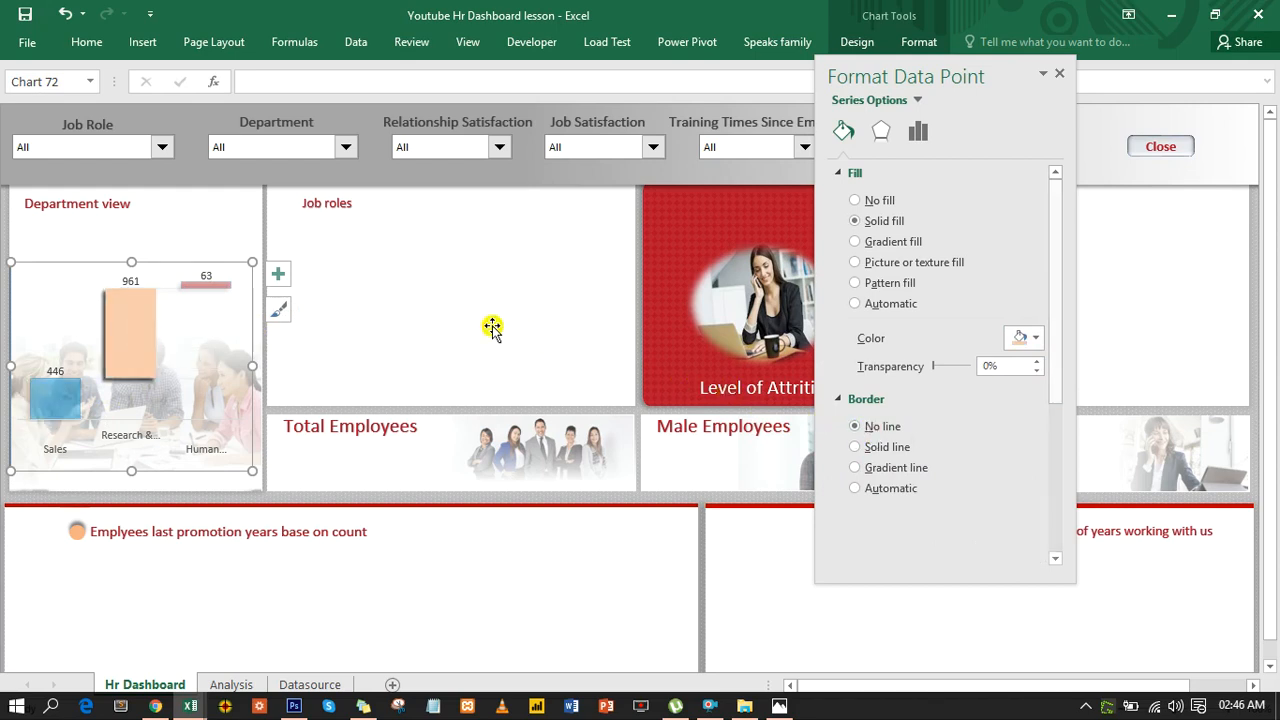
left_click(218, 288)
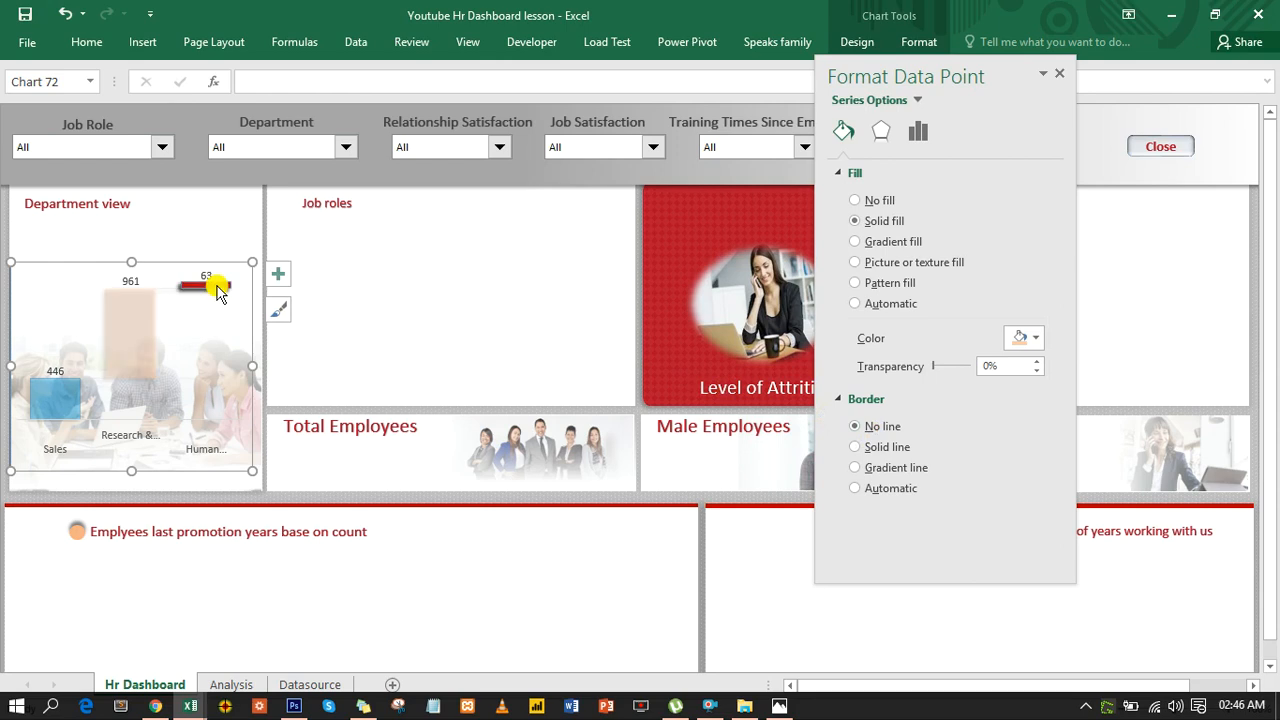
left_click(858, 428)
left_click(558, 305)
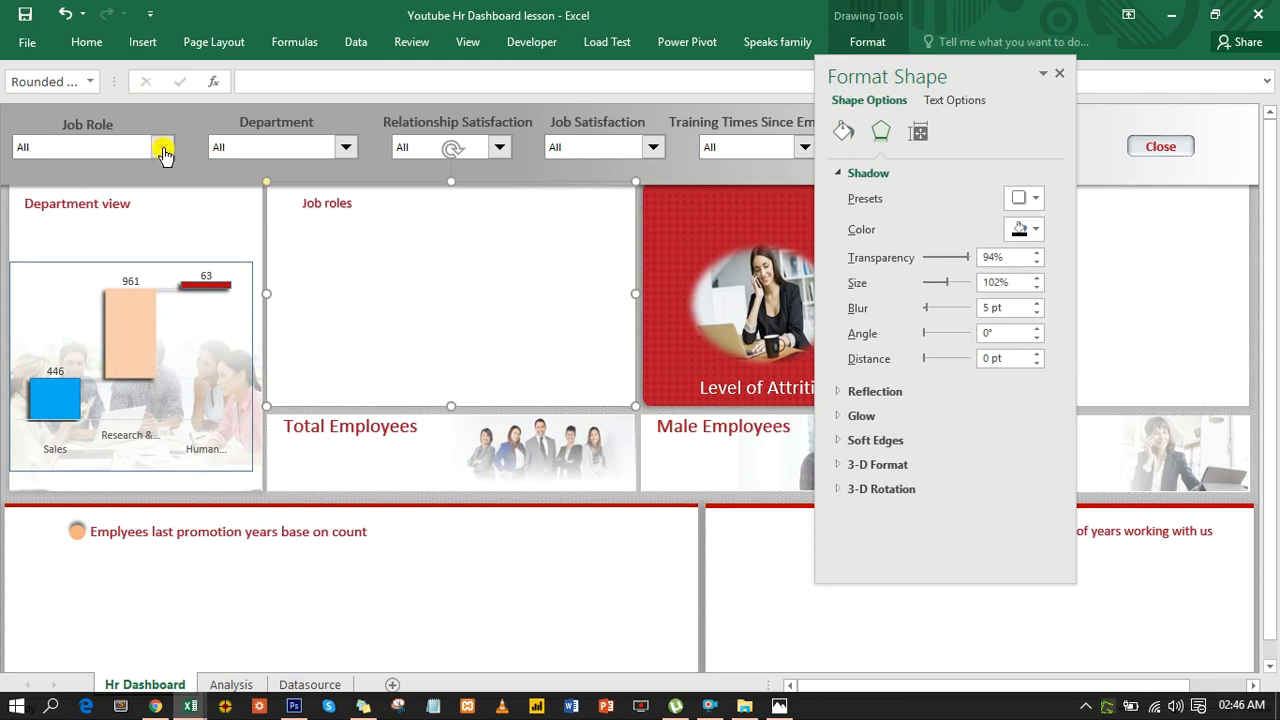
Step: Hide and reopen the dashboard's filter panel, and filter Department by Sales to test the waterfall chart
left_click(1065, 76)
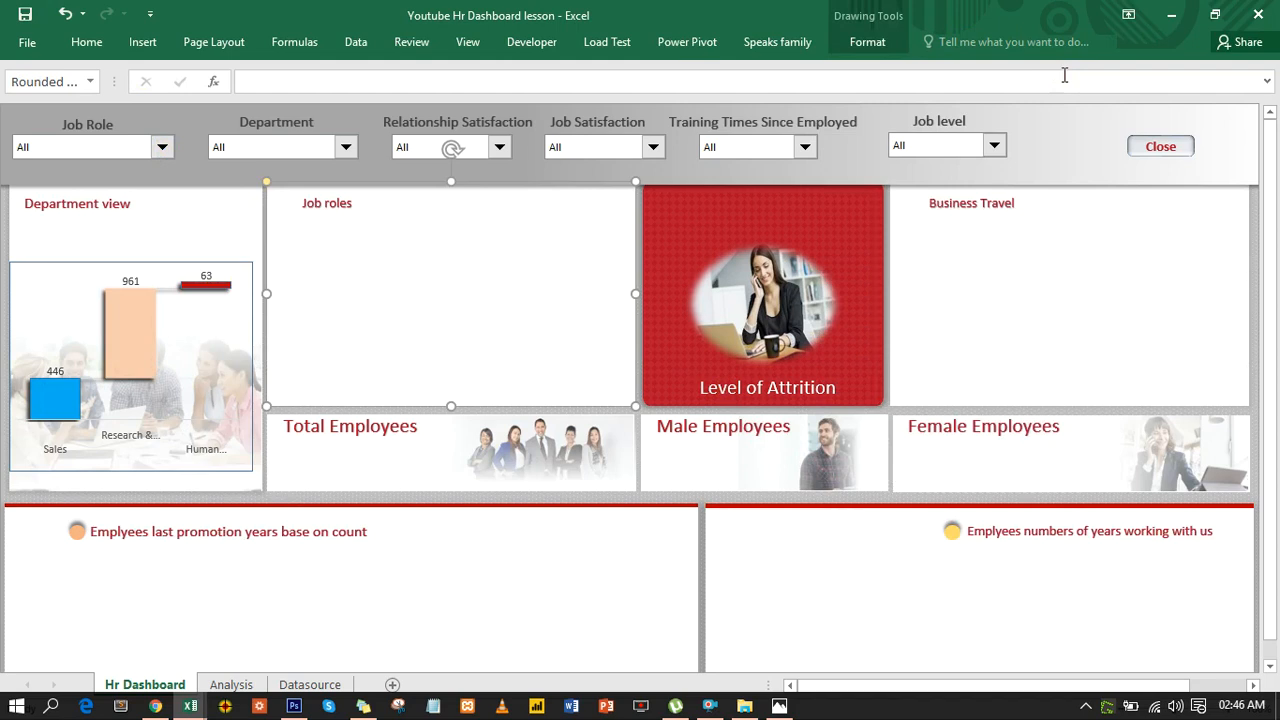
left_click(1155, 148)
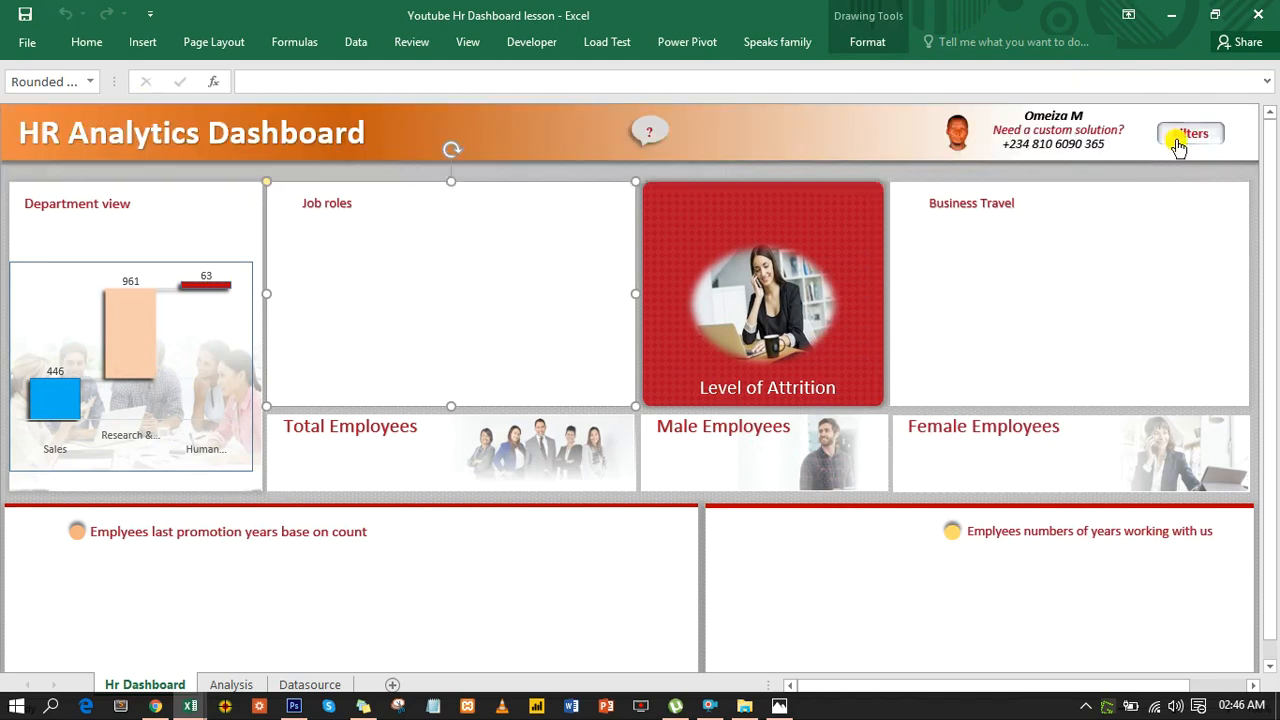
left_click(1178, 145)
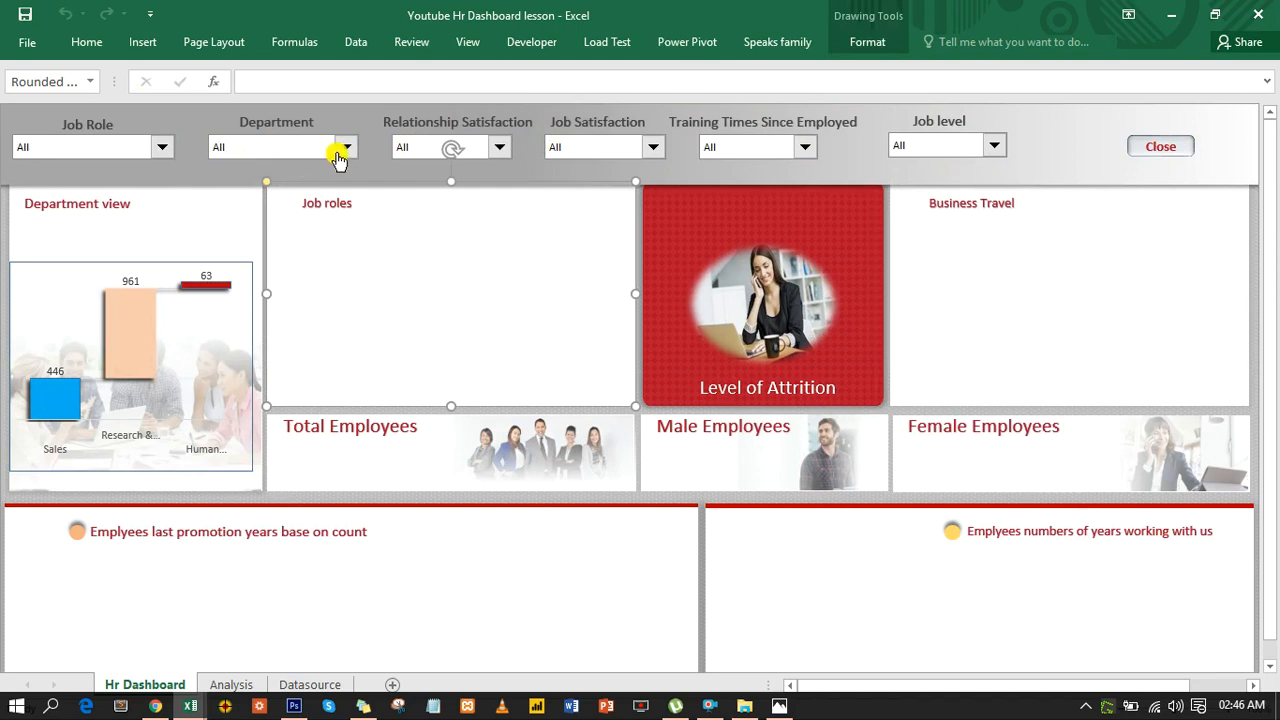
left_click(345, 147)
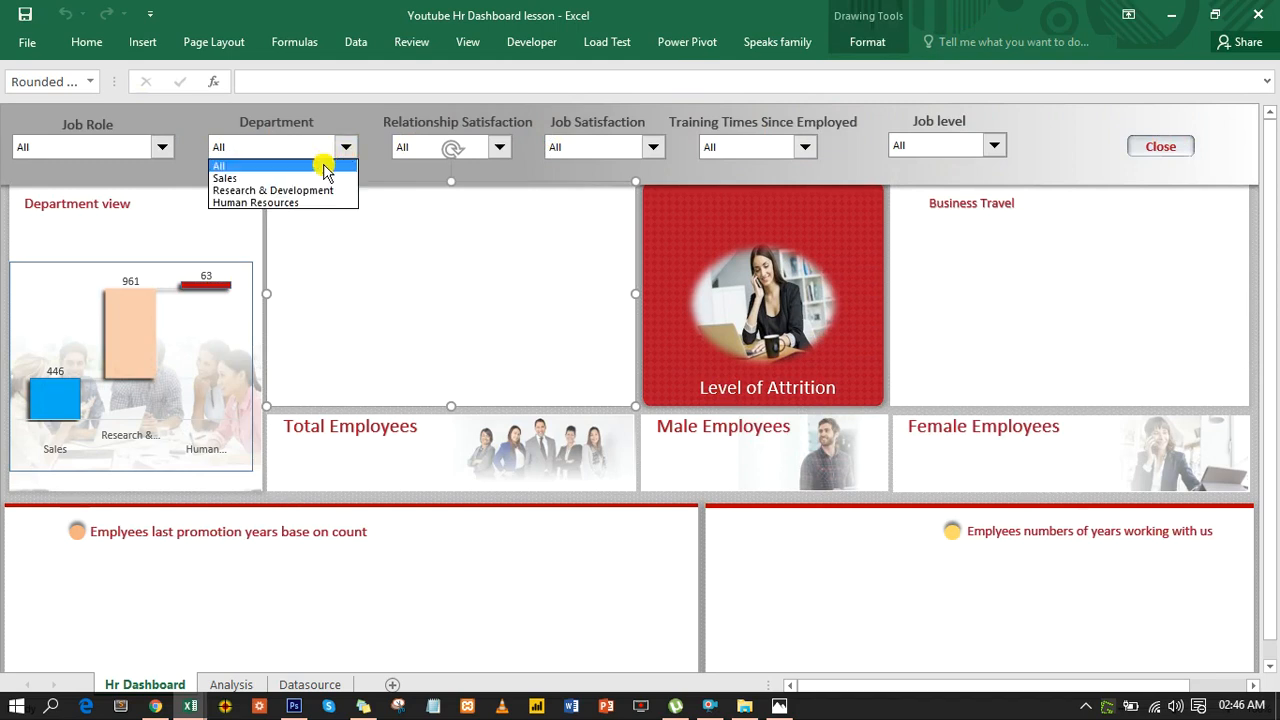
left_click(318, 175)
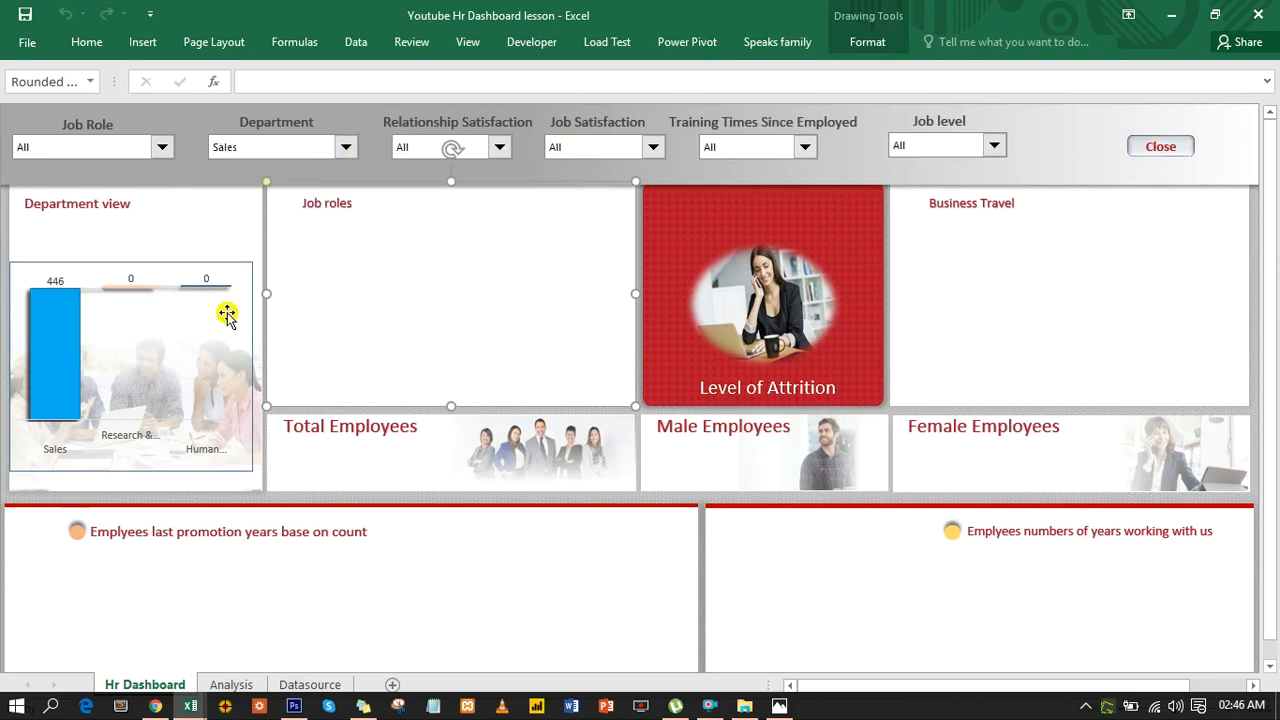
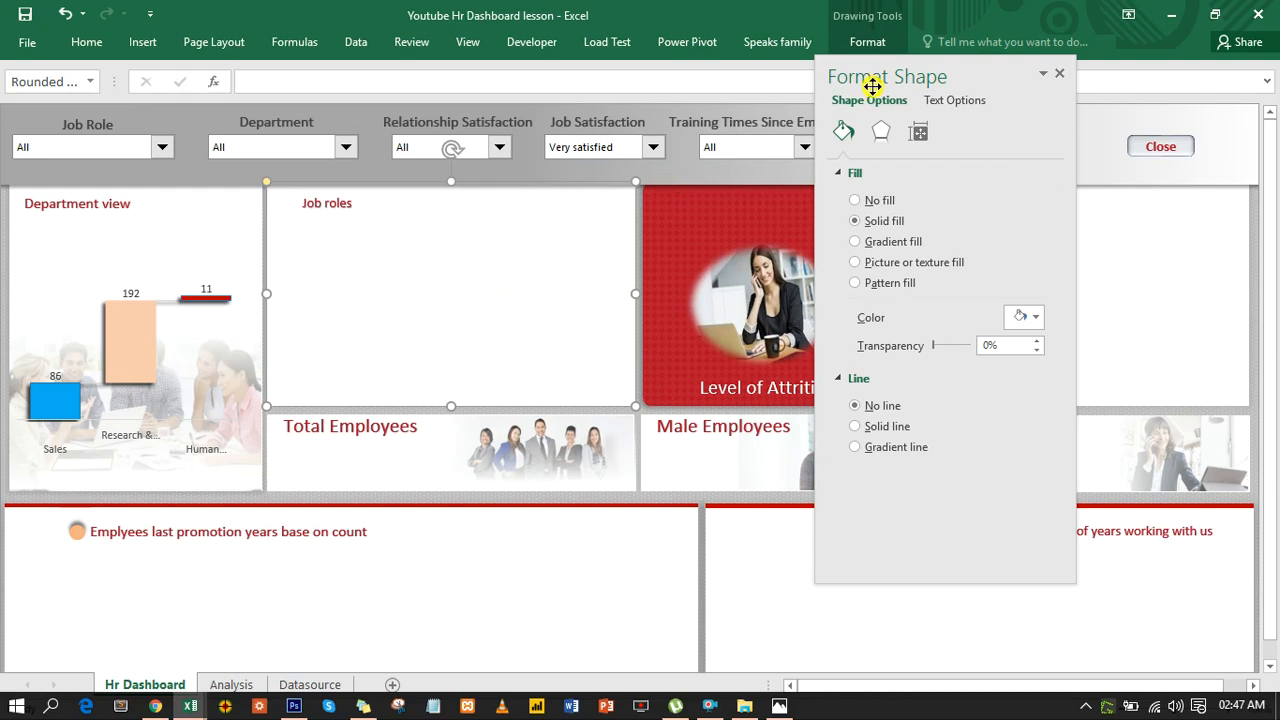
Step: Copy the SUMPRODUCT formula from the Sales value cell H3 on the Analysis sheet into H13, the Human Resources total employees cell
left_click(1059, 73)
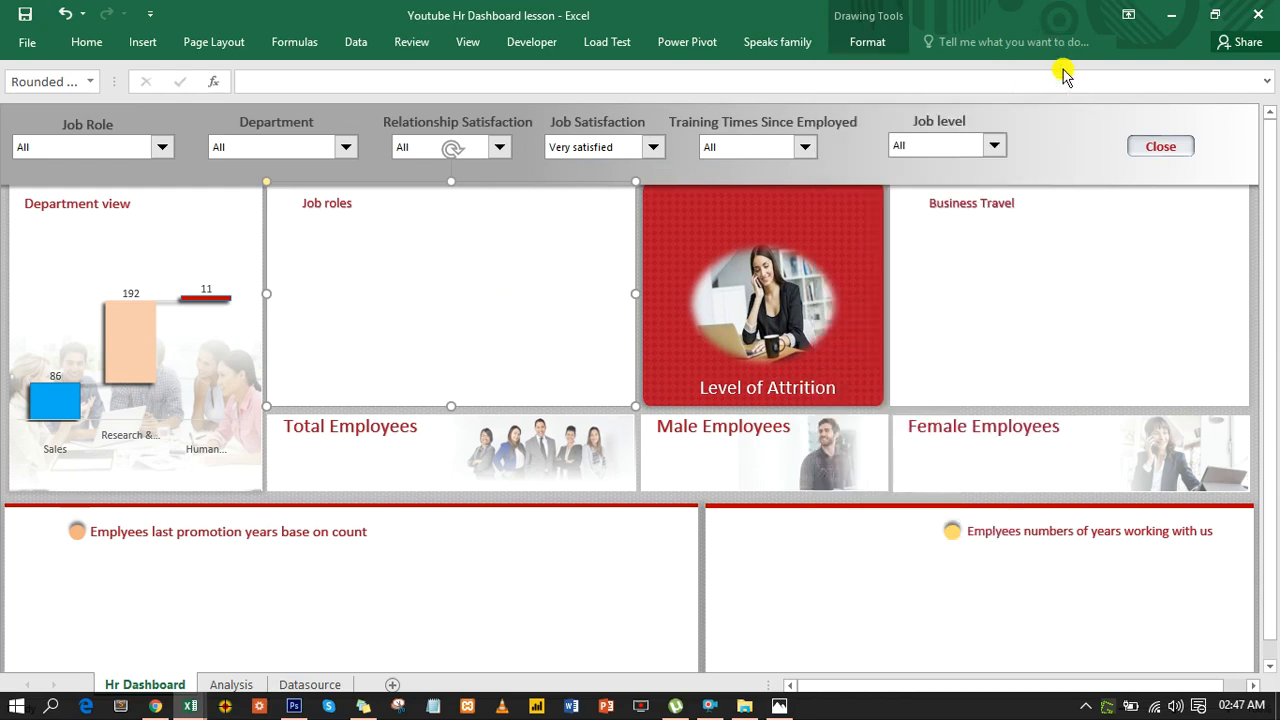
key("ctrl+Page_Down")
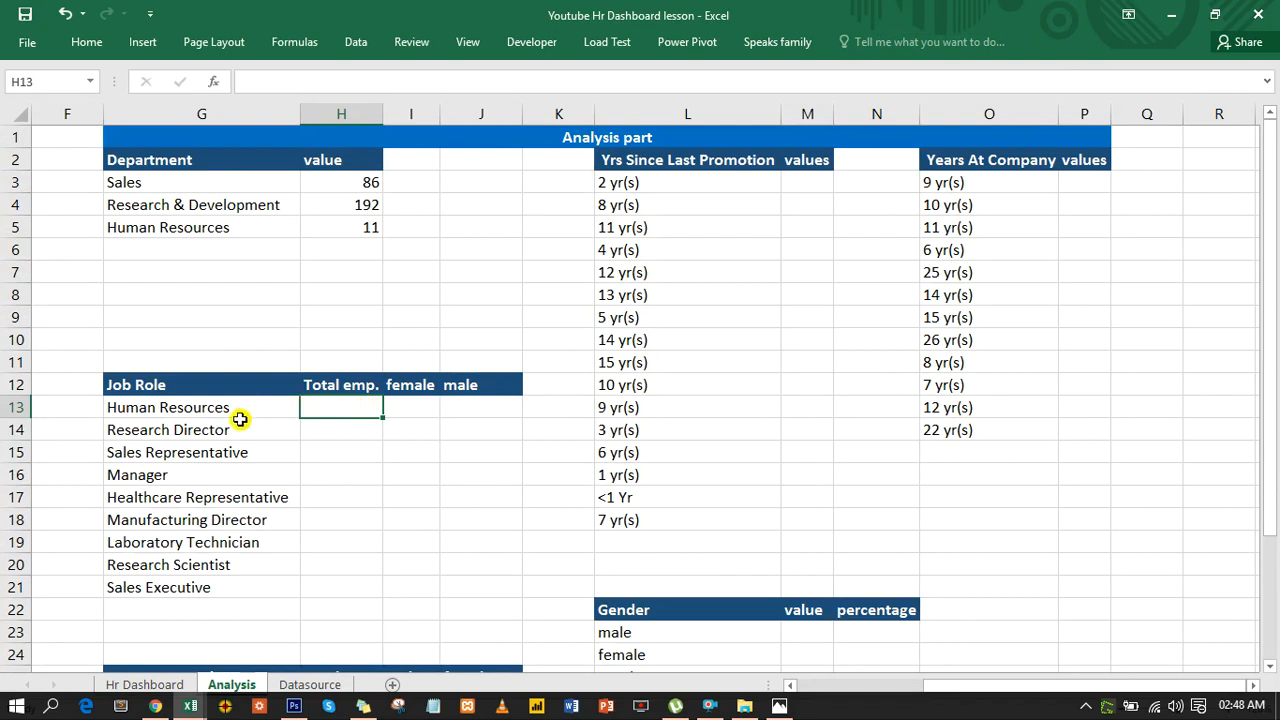
left_click(365, 186)
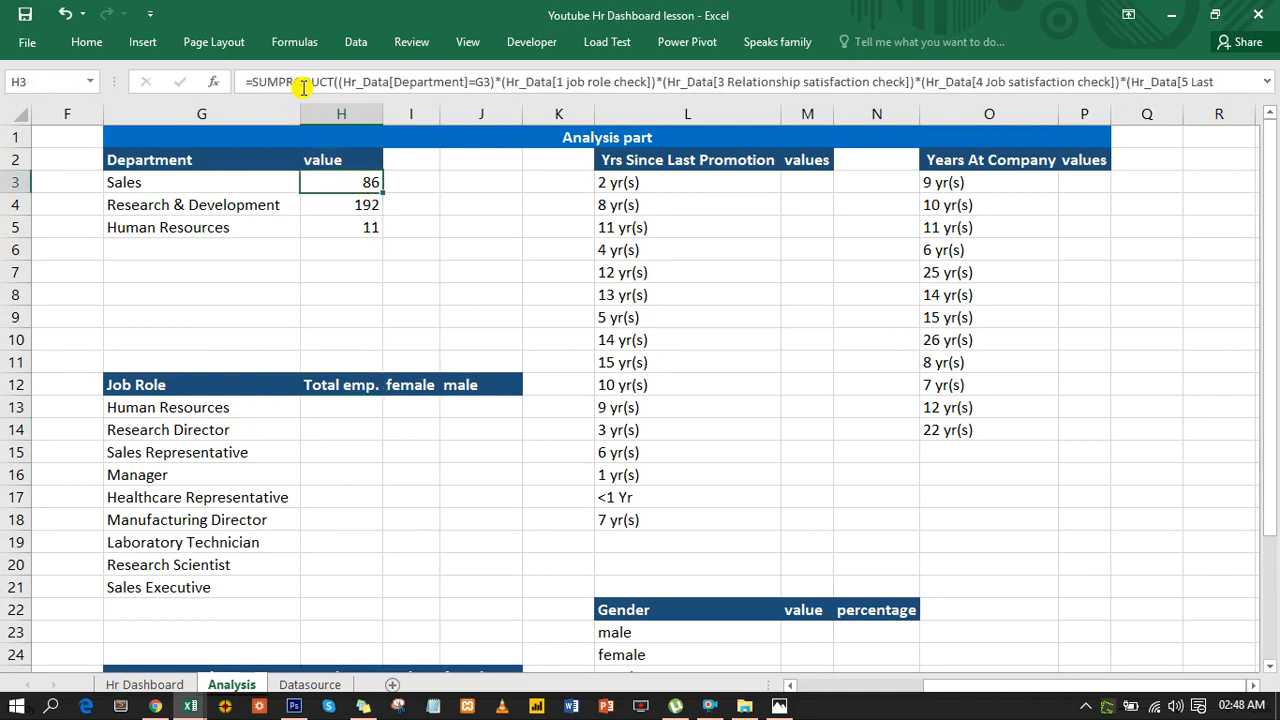
left_click_drag(246, 80, 610, 93)
left_click_drag(897, 133, 895, 131)
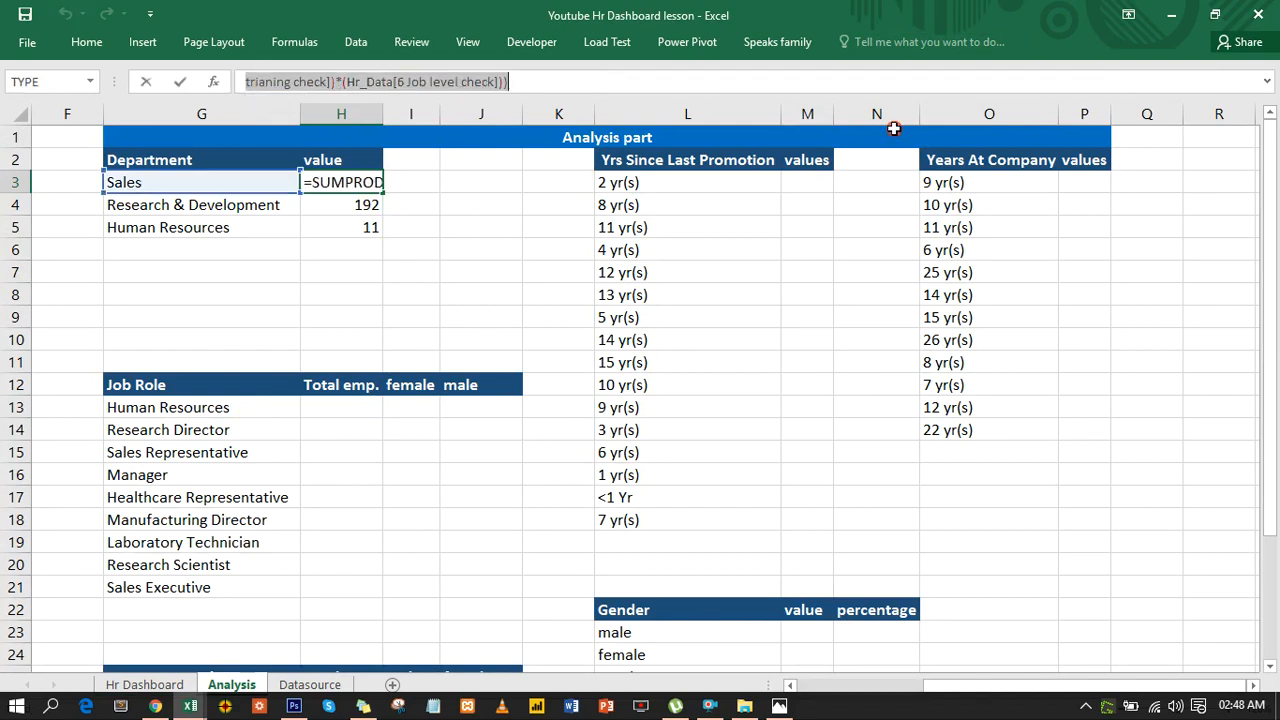
key("ctrl+c")
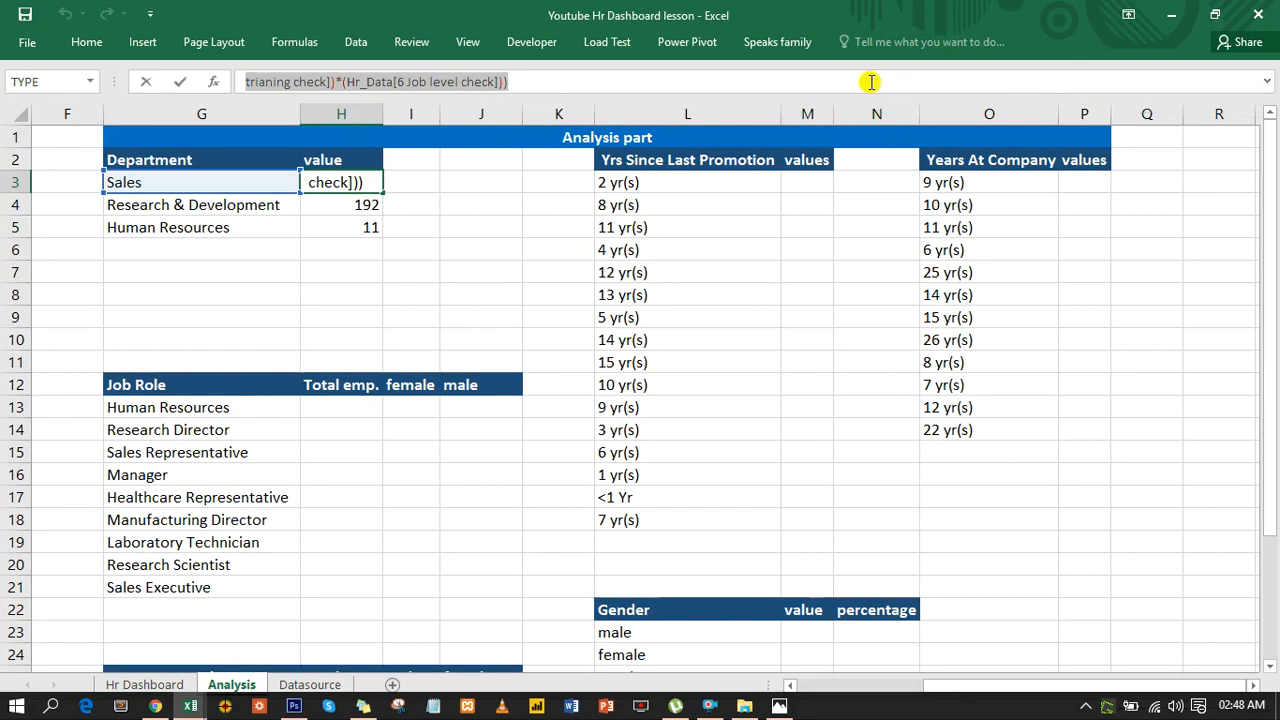
left_click(668, 83)
left_click_drag(632, 81, 235, 76)
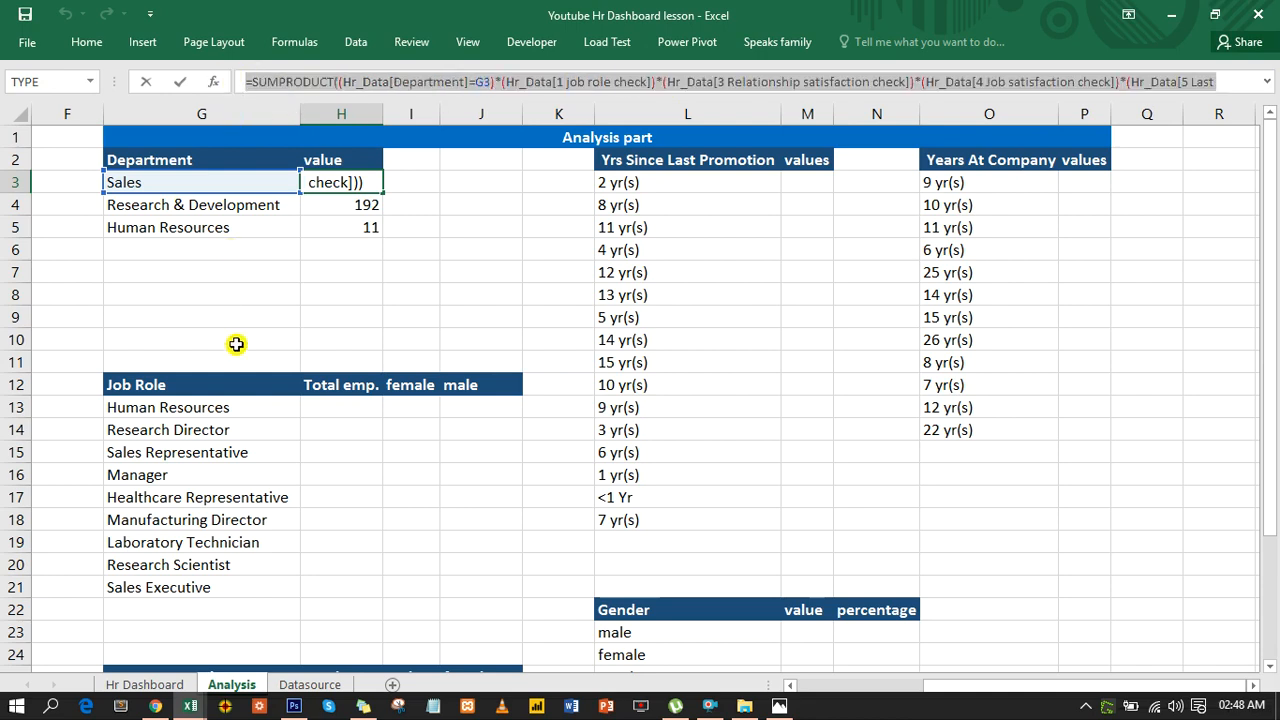
left_click(337, 405)
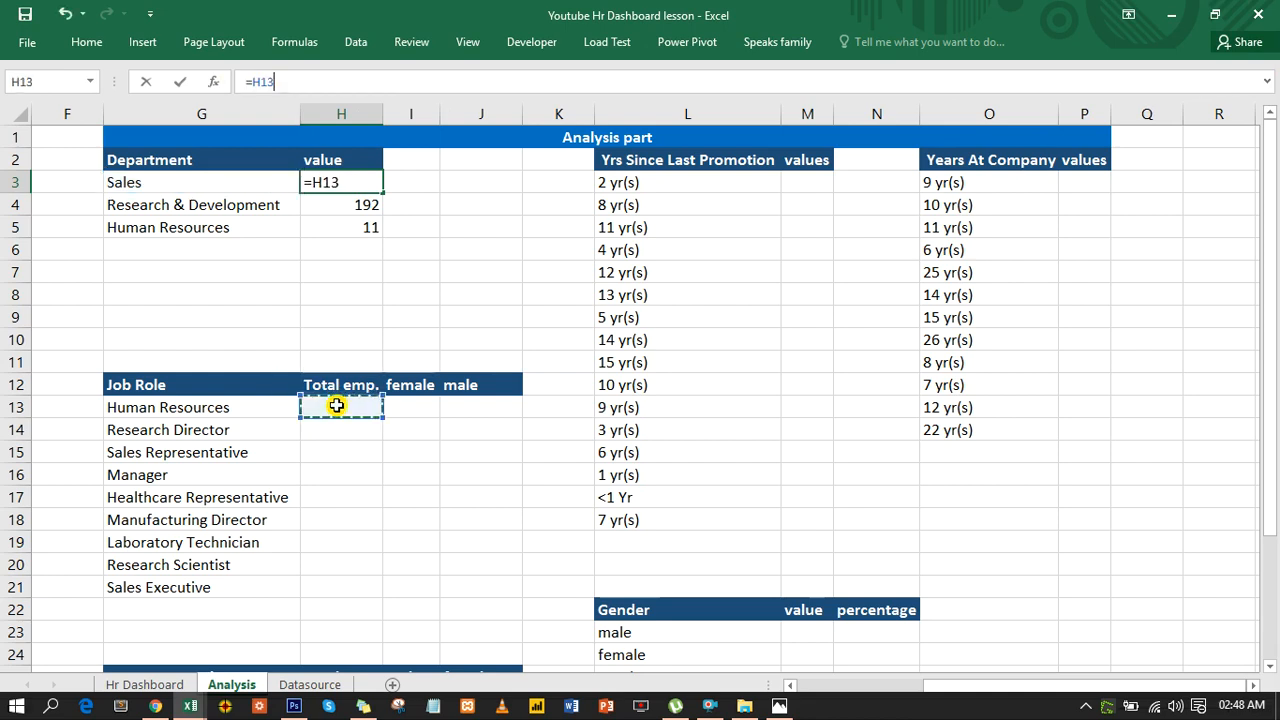
key("Escape")
left_click(337, 405)
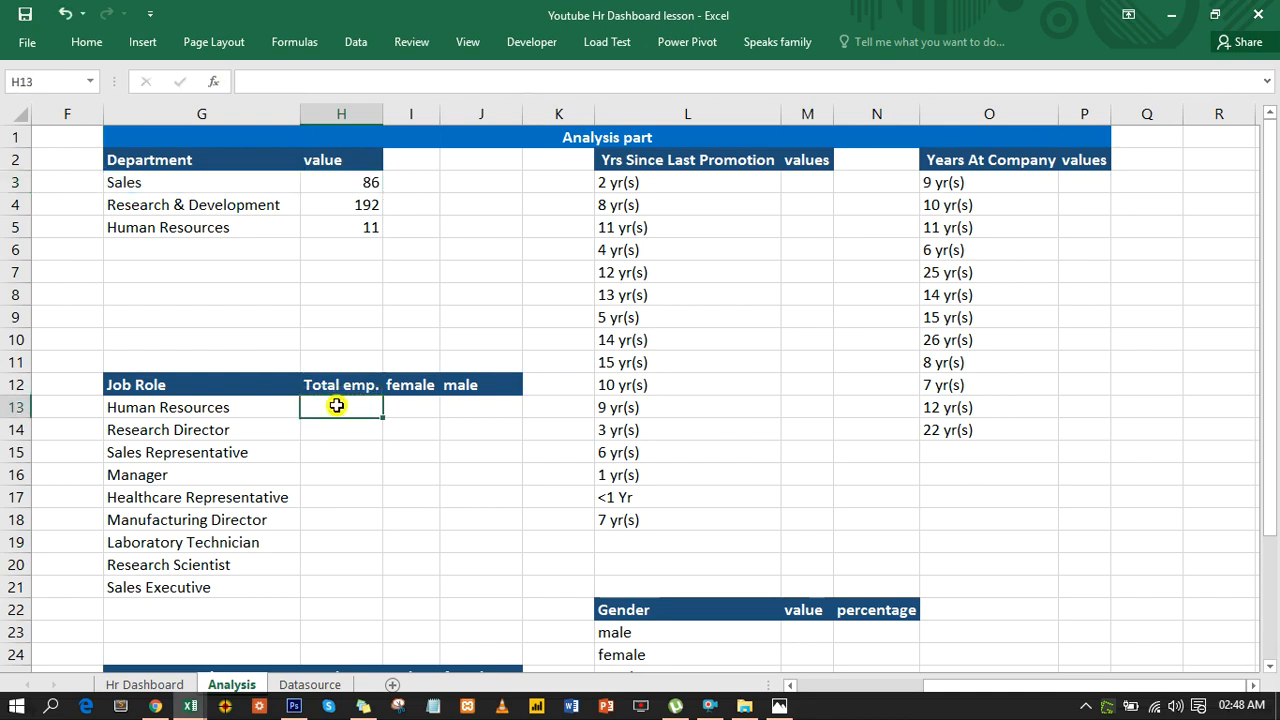
key("ctrl+v")
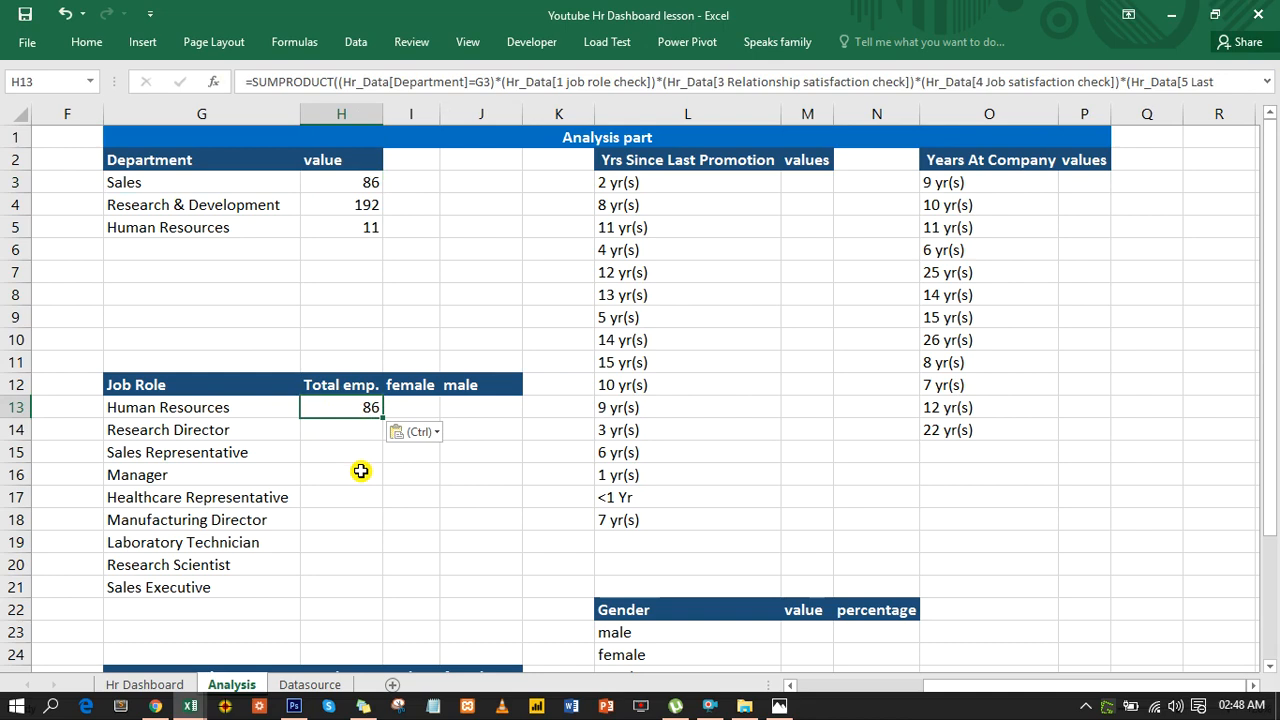
Step: Point the criterion reference in the H13 formula to the Human Resources job role in G13
double_click(362, 409)
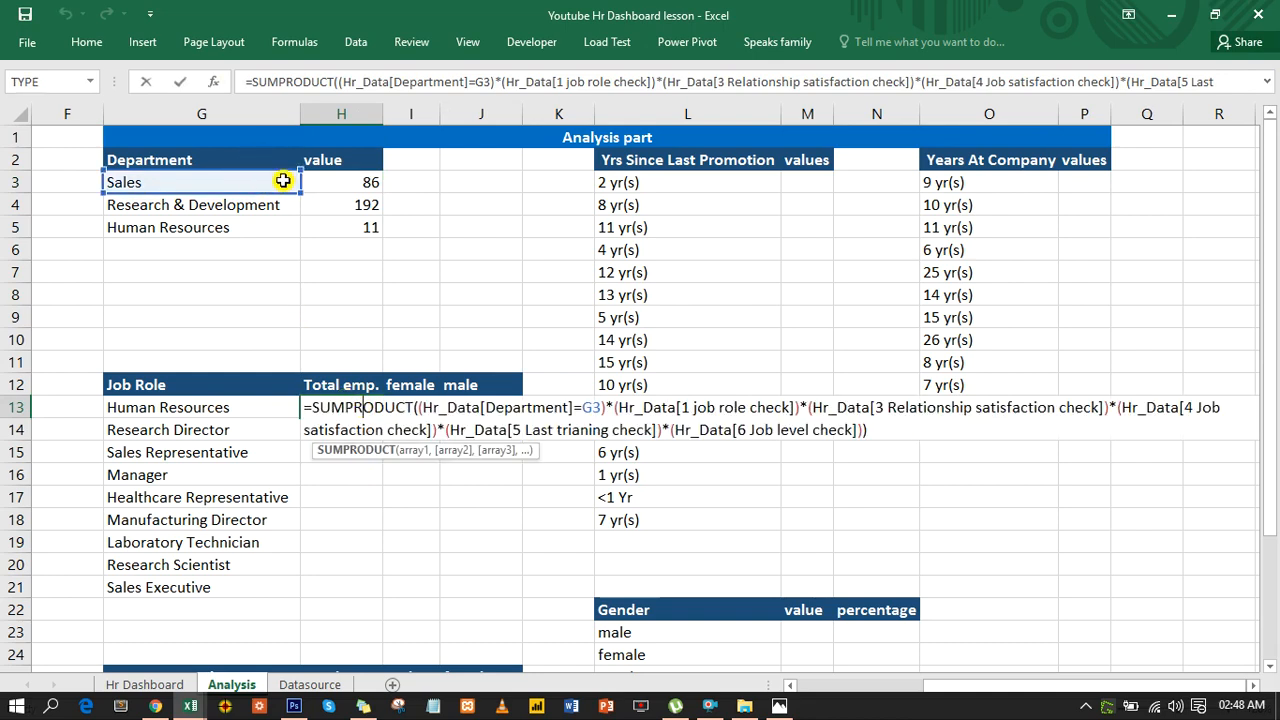
left_click_drag(262, 180, 219, 408)
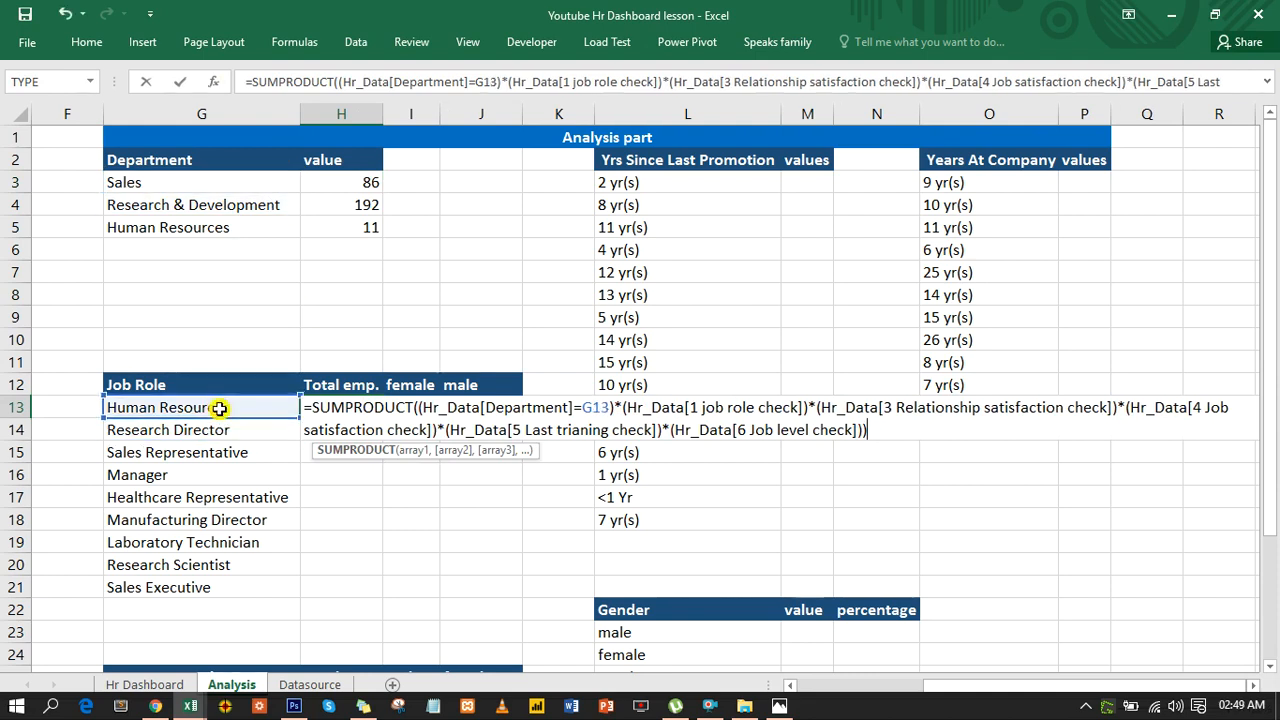
key("Return")
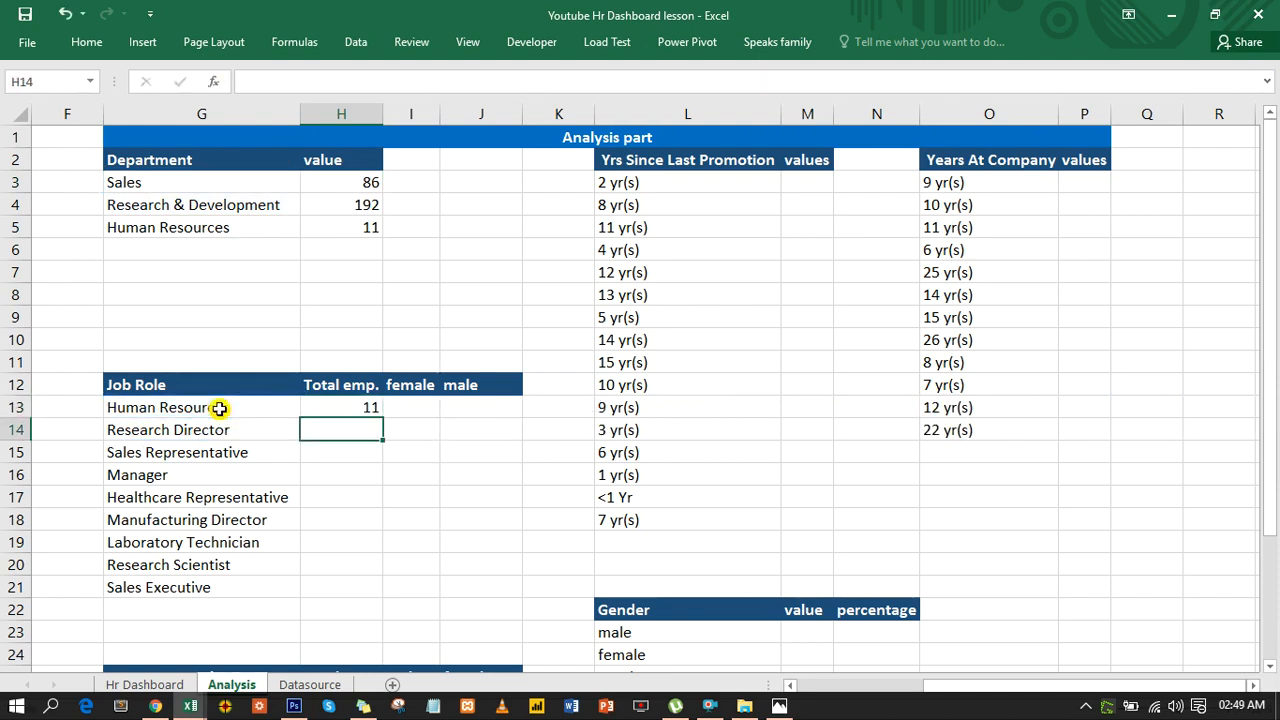
Step: Replace the Department column with Job Role in the first condition of the H13 SUMPRODUCT formula
double_click(330, 410)
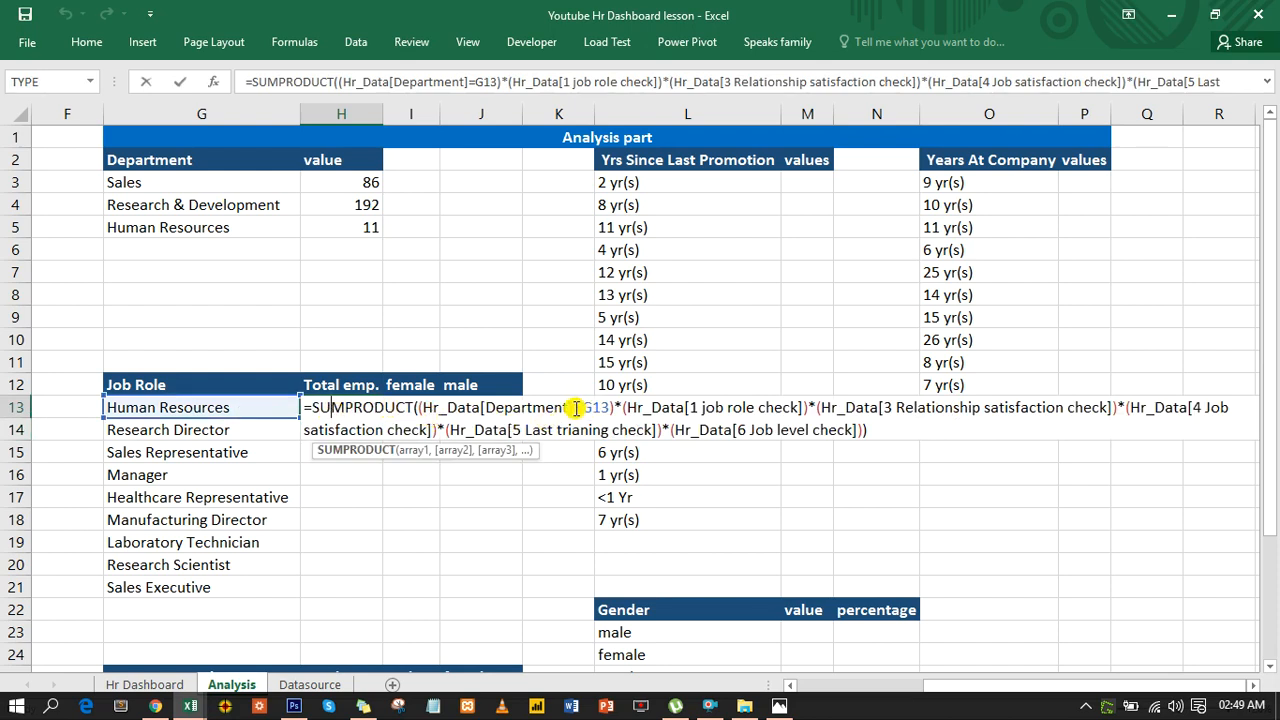
left_click_drag(575, 407, 424, 410)
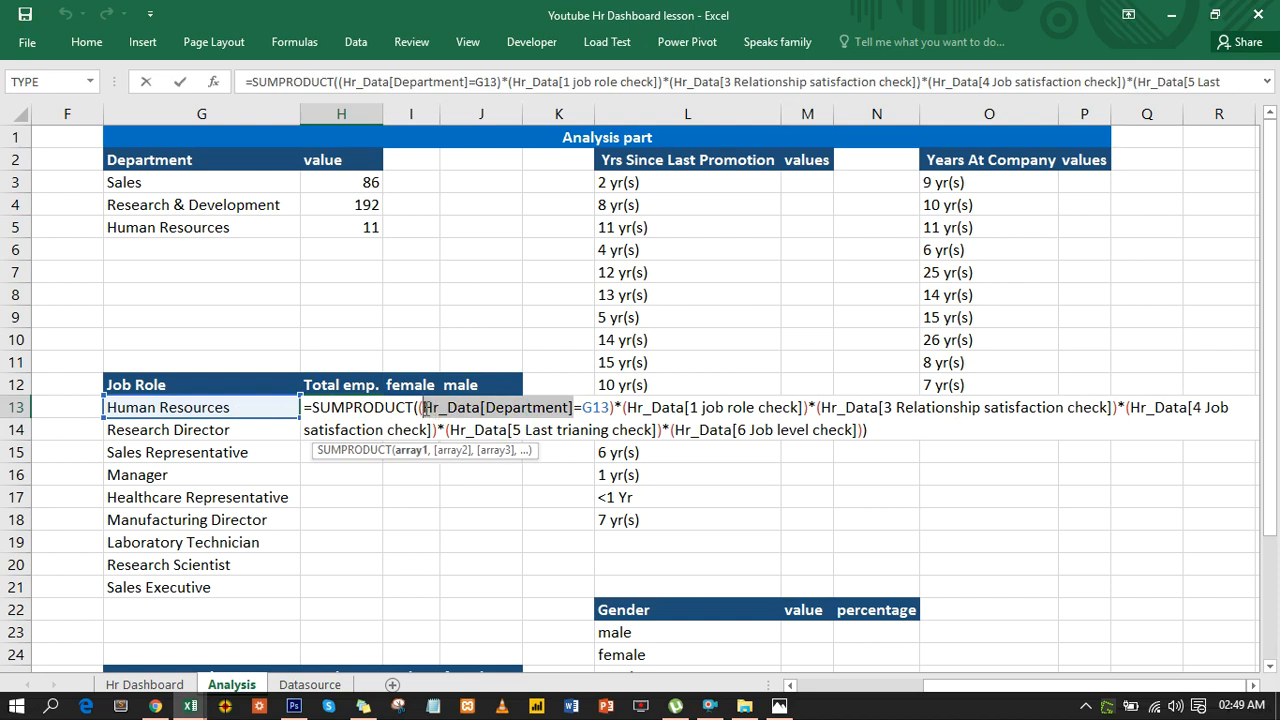
left_click(487, 407)
left_click_drag(487, 407, 571, 407)
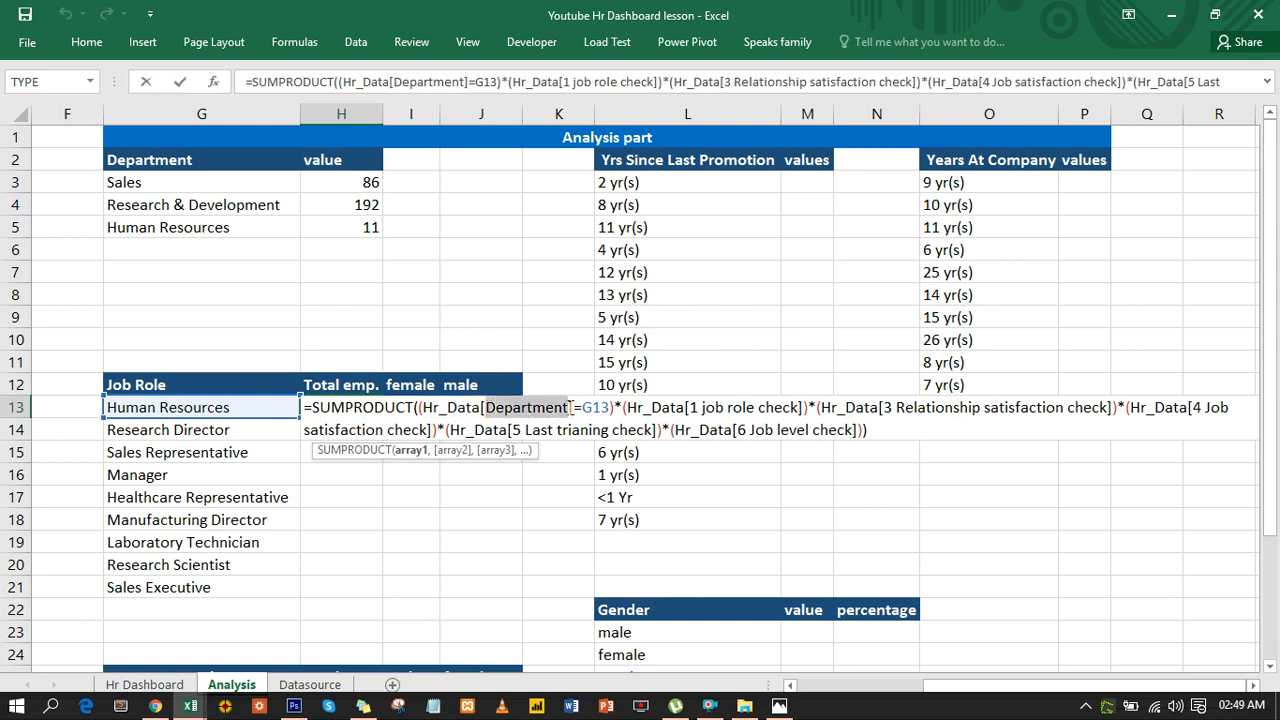
key("BackSpace")
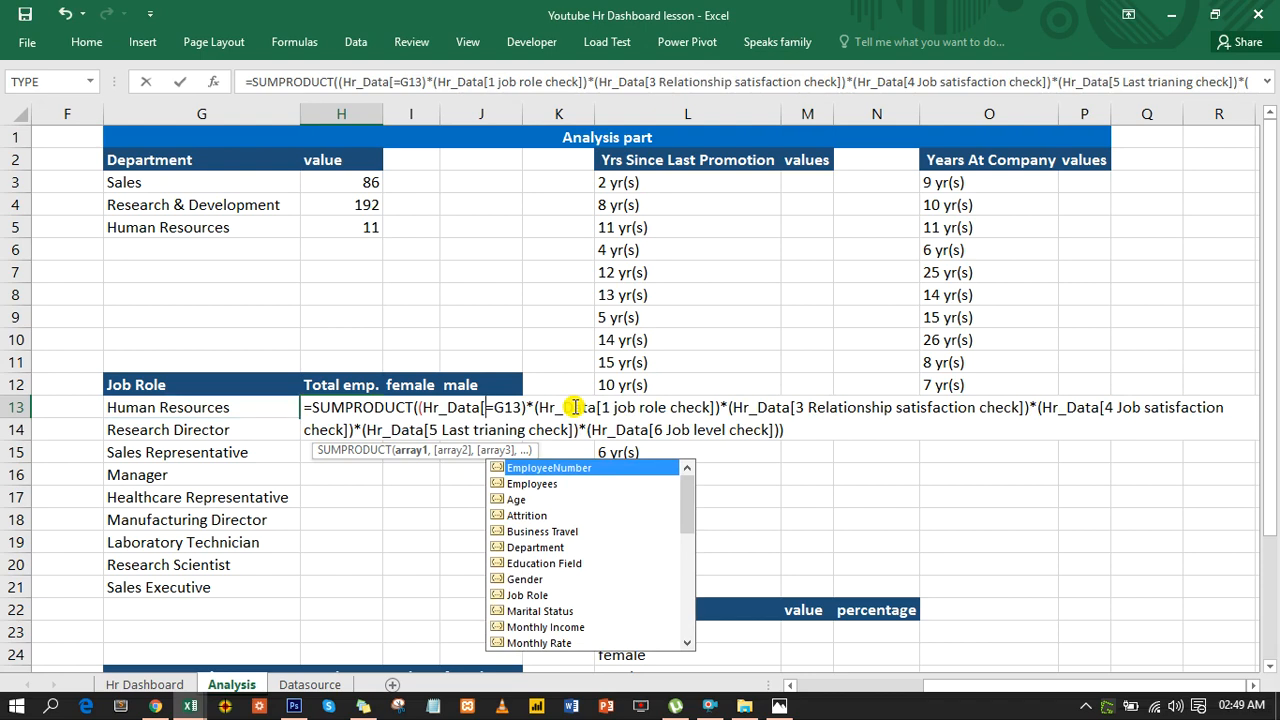
type("j")
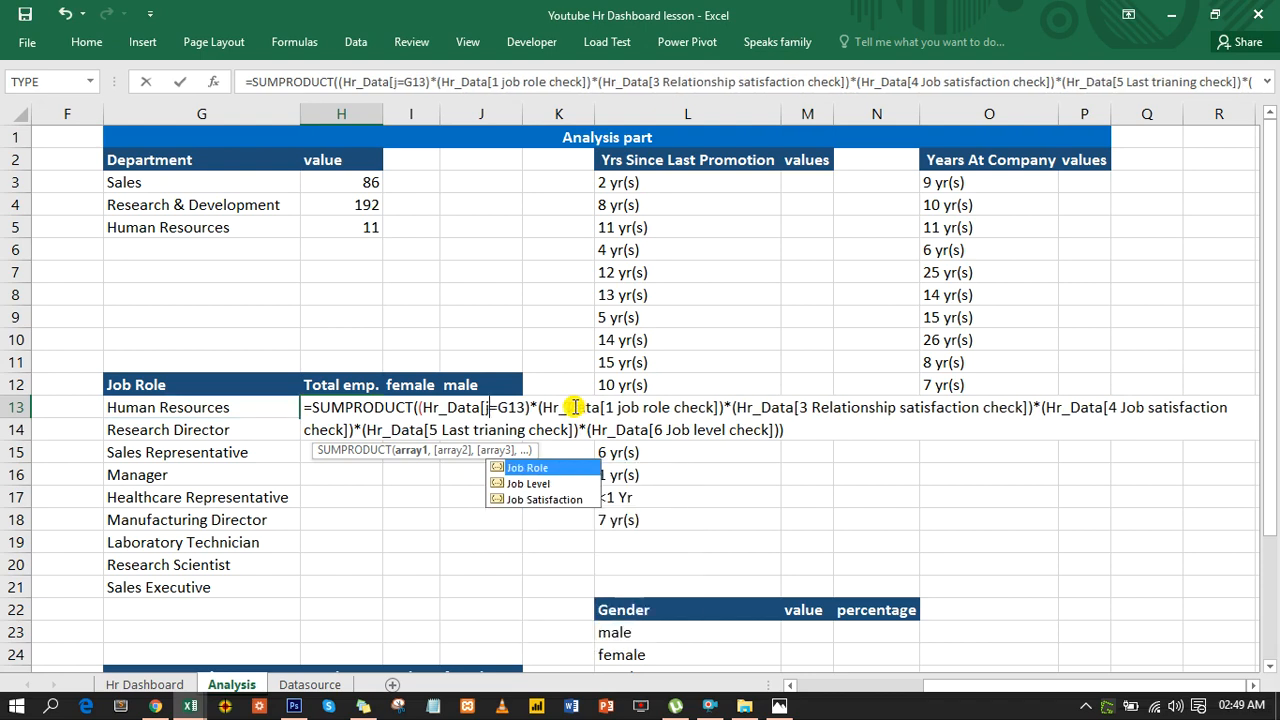
key("Tab")
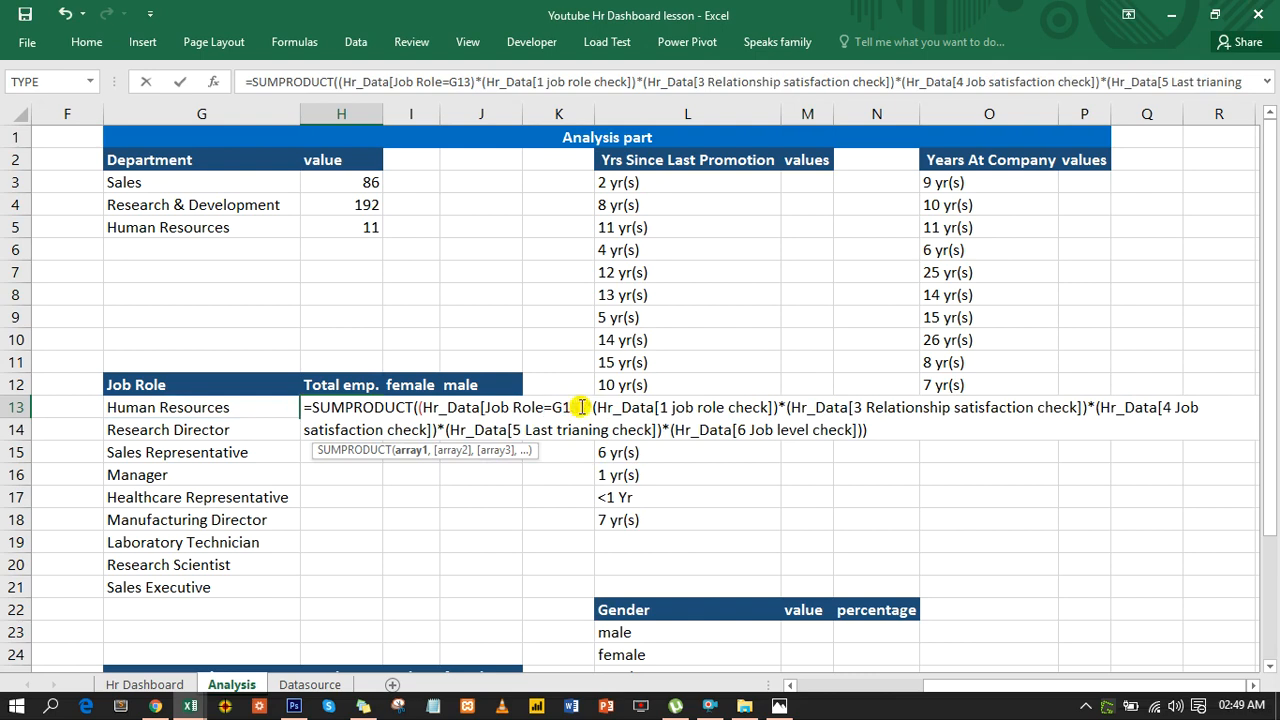
Step: Correct the job role criterion in H13 to Hr_Data[Job Role]=G13 and fill the formula down to H21
left_click_drag(580, 407, 556, 407)
left_click(243, 407)
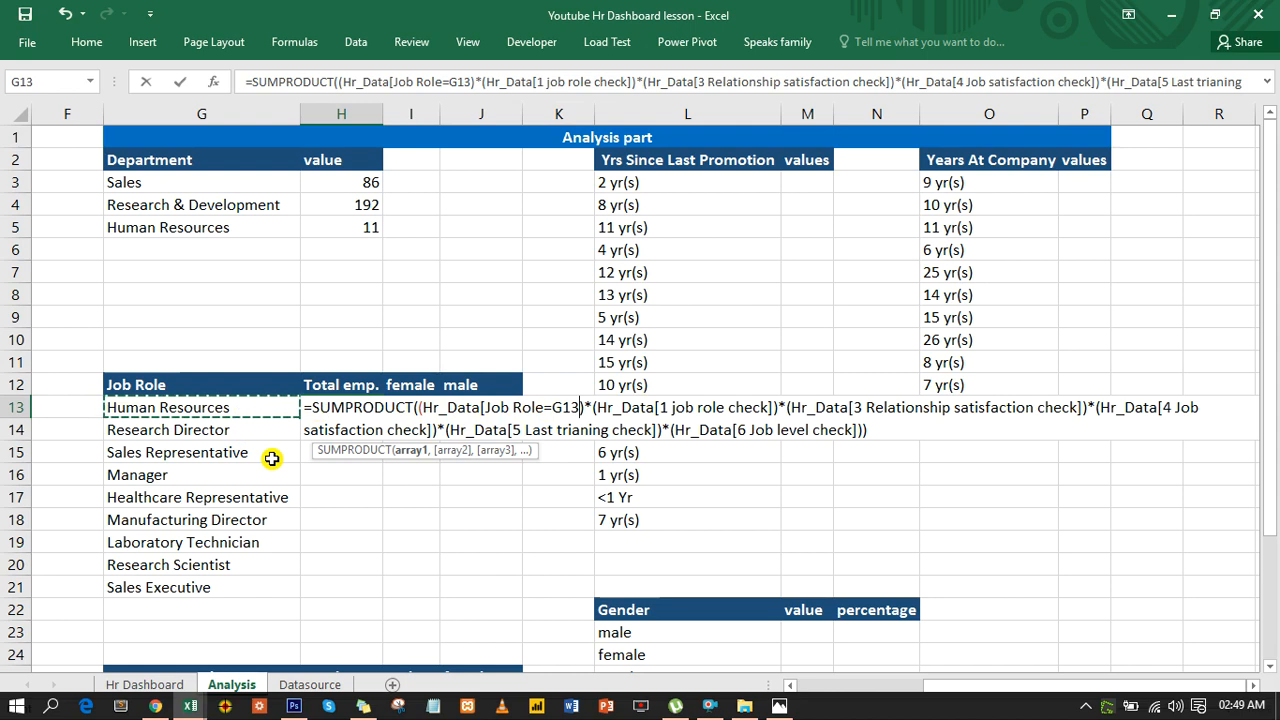
key("Return")
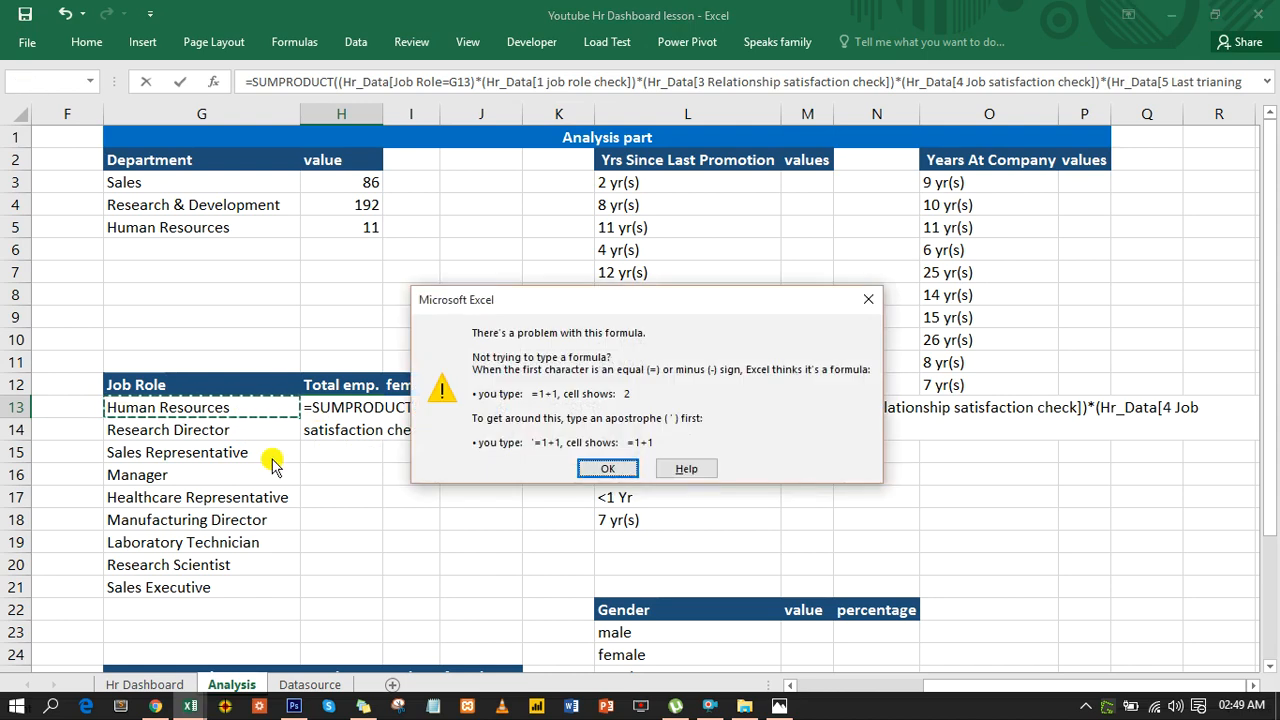
left_click(867, 310)
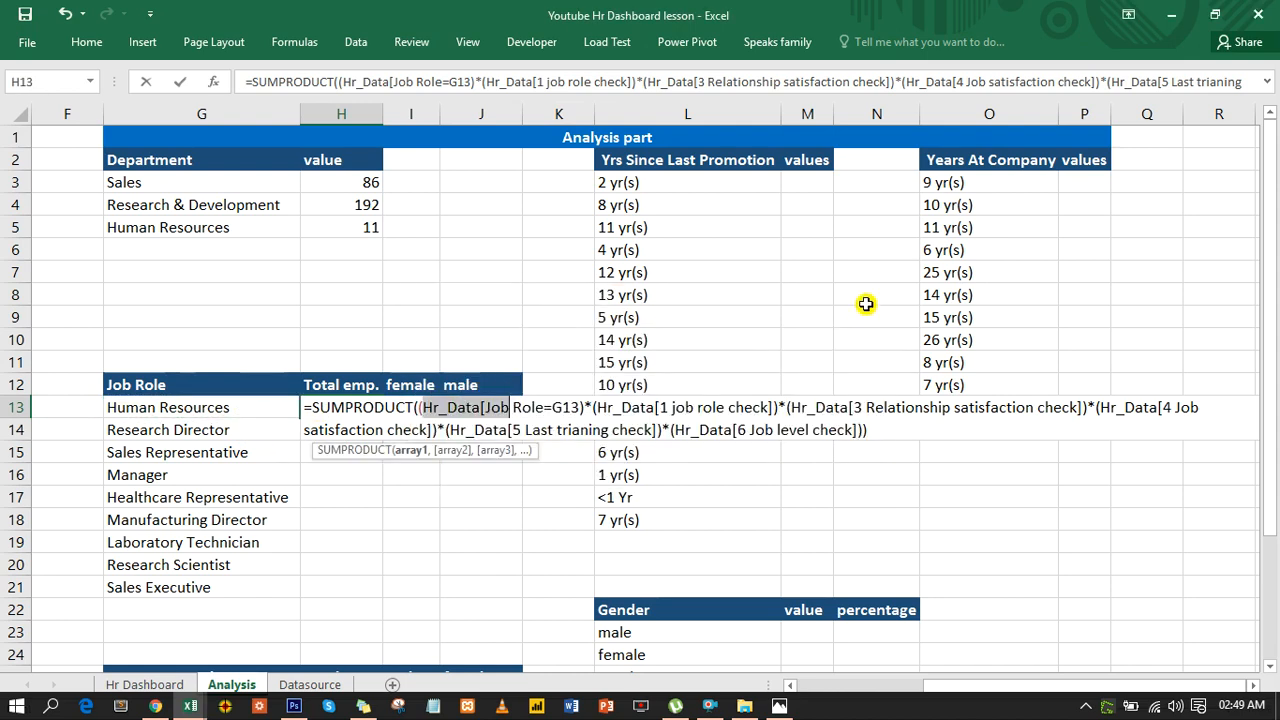
left_click(544, 407)
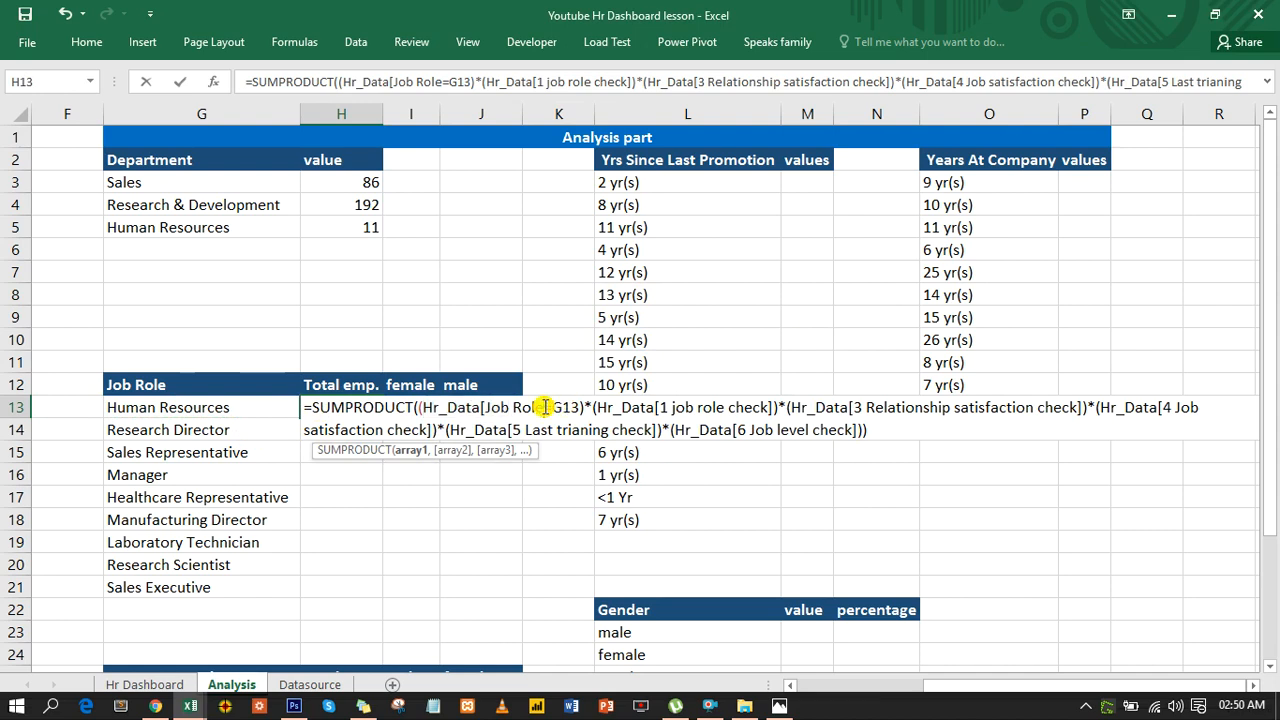
type("=")
key("Return")
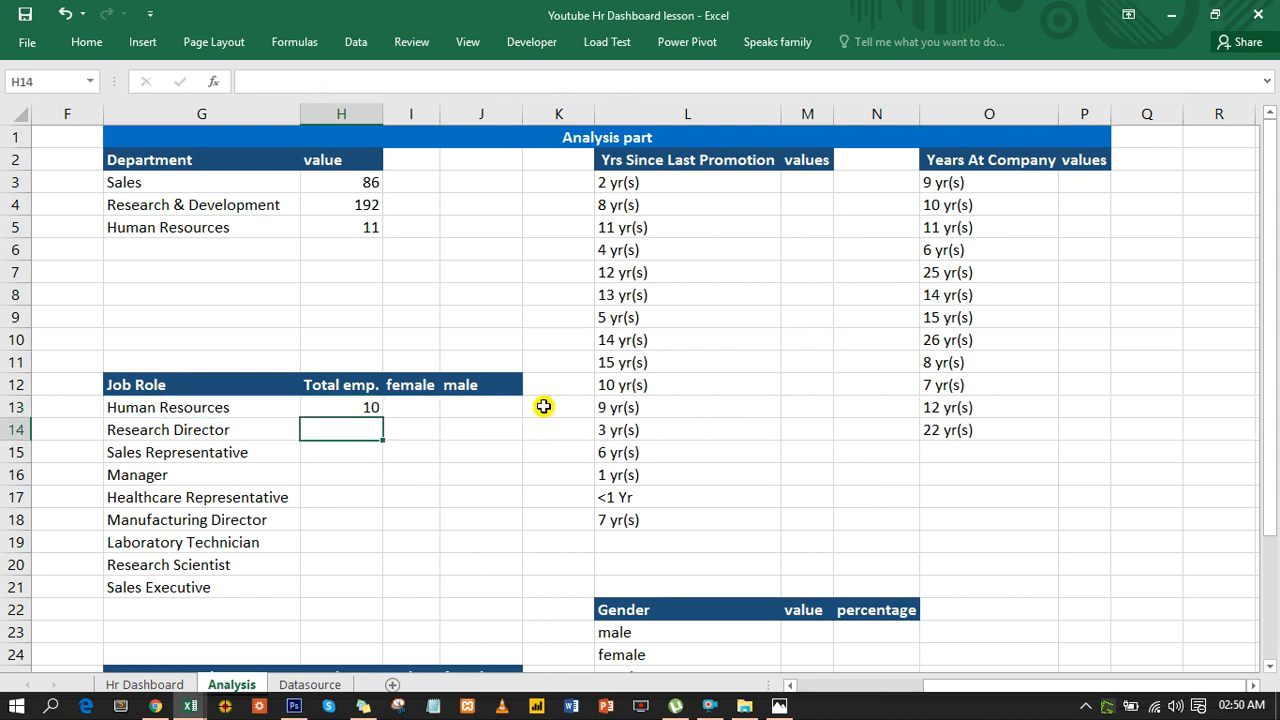
left_click(340, 404)
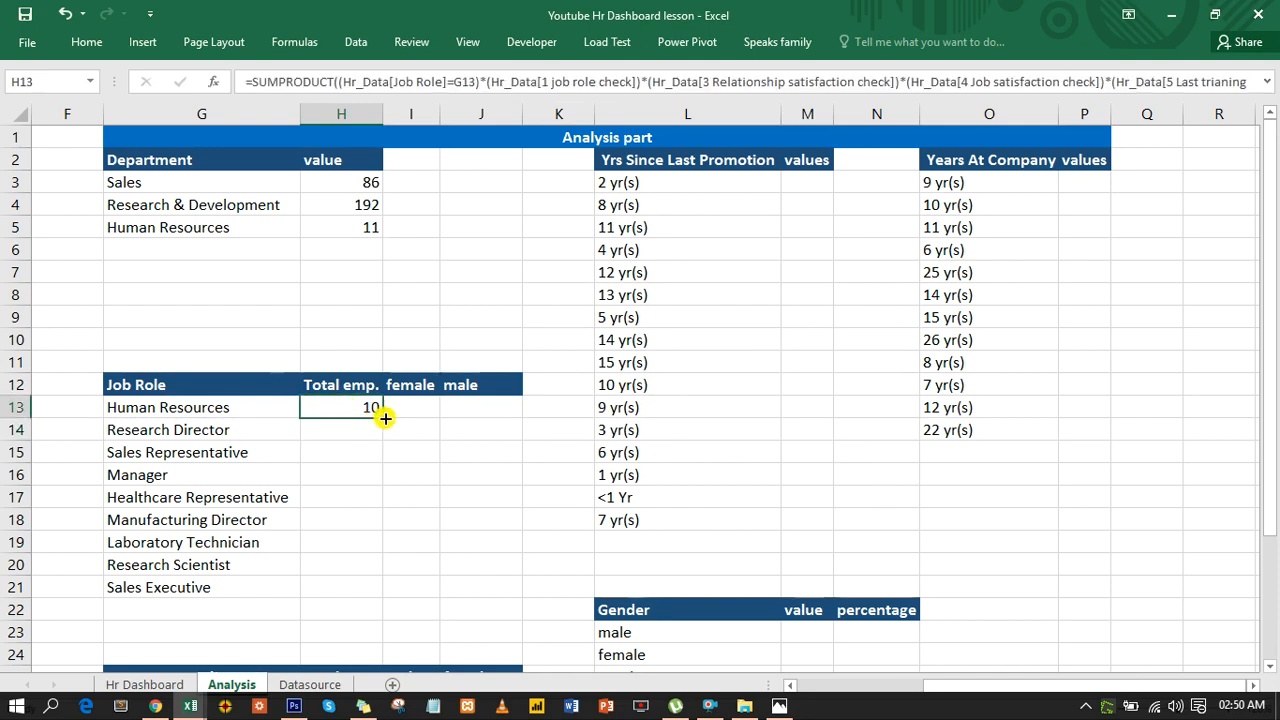
double_click(383, 416)
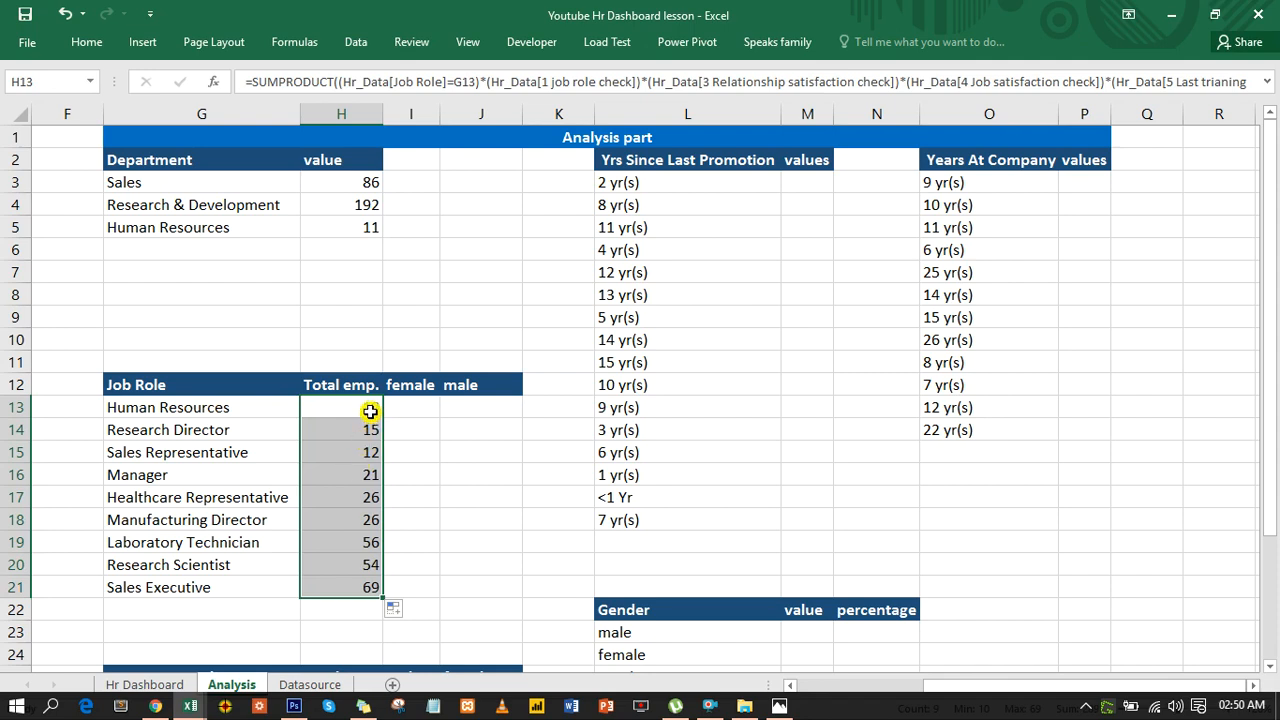
Step: Copy the full SUMPRODUCT formula text from H13 into I13 under the female heading
left_click(370, 410)
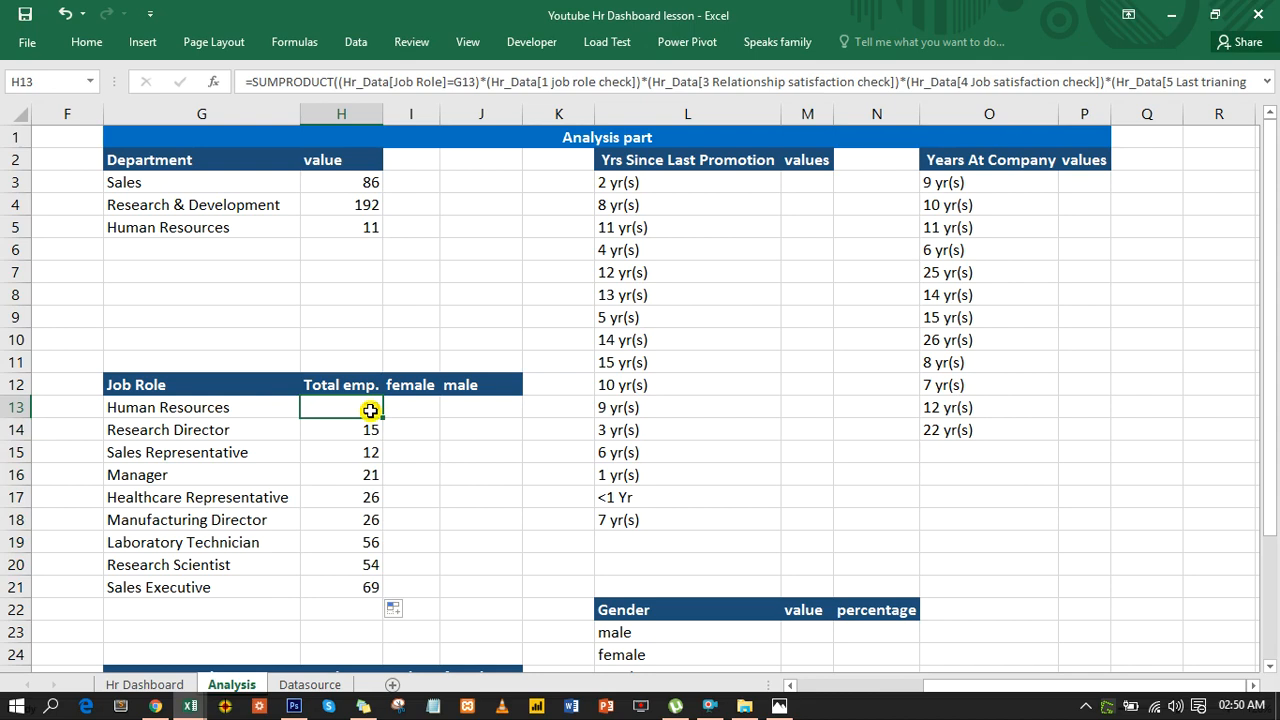
double_click(372, 408)
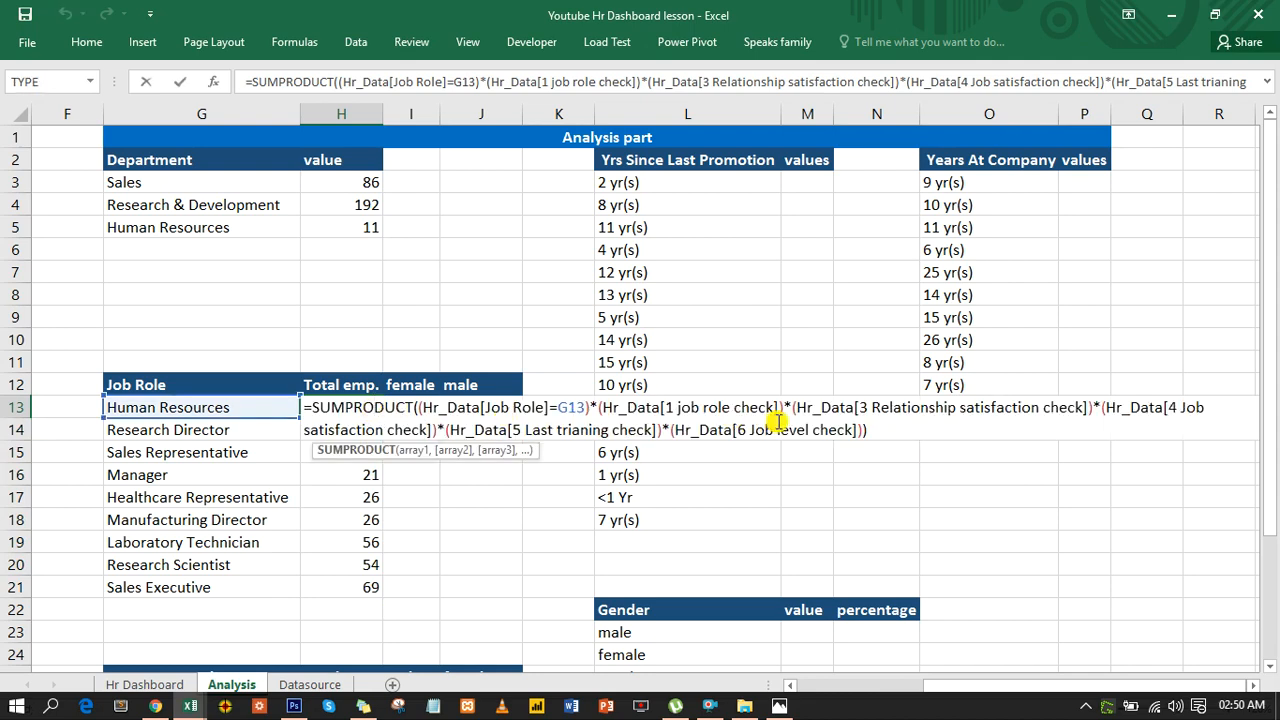
left_click_drag(876, 429, 299, 390)
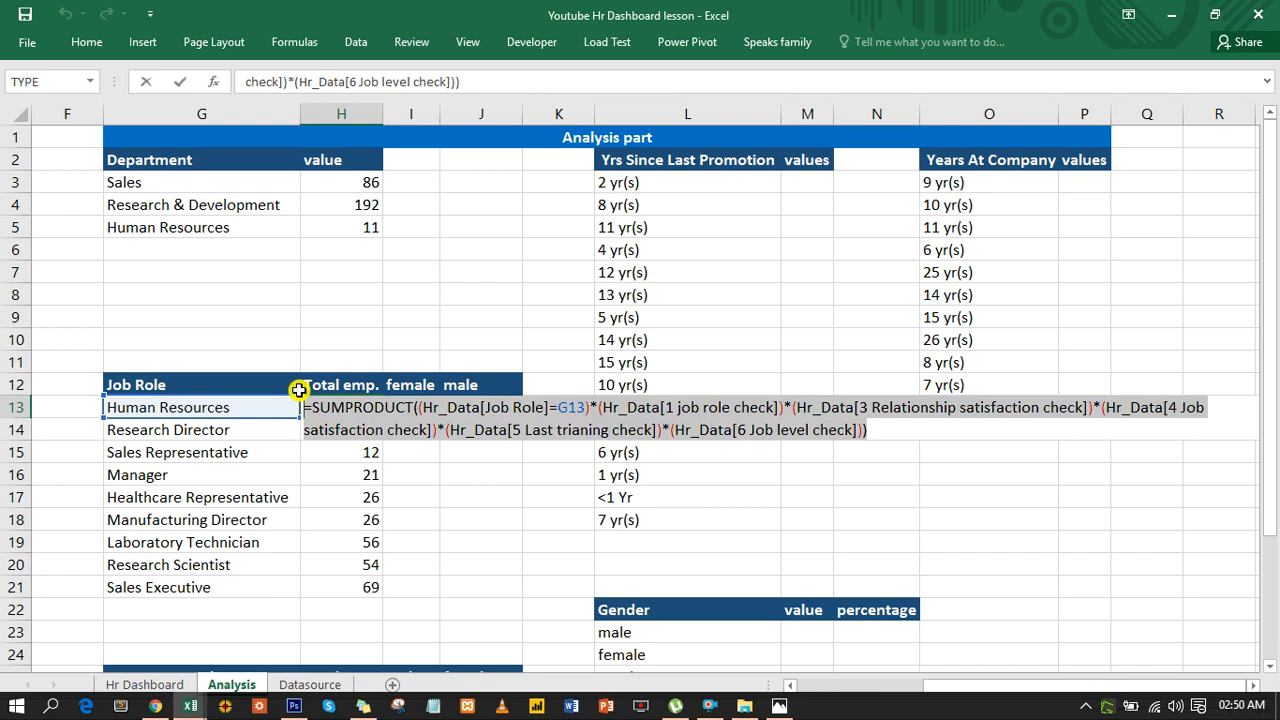
key("Escape")
left_click(414, 407)
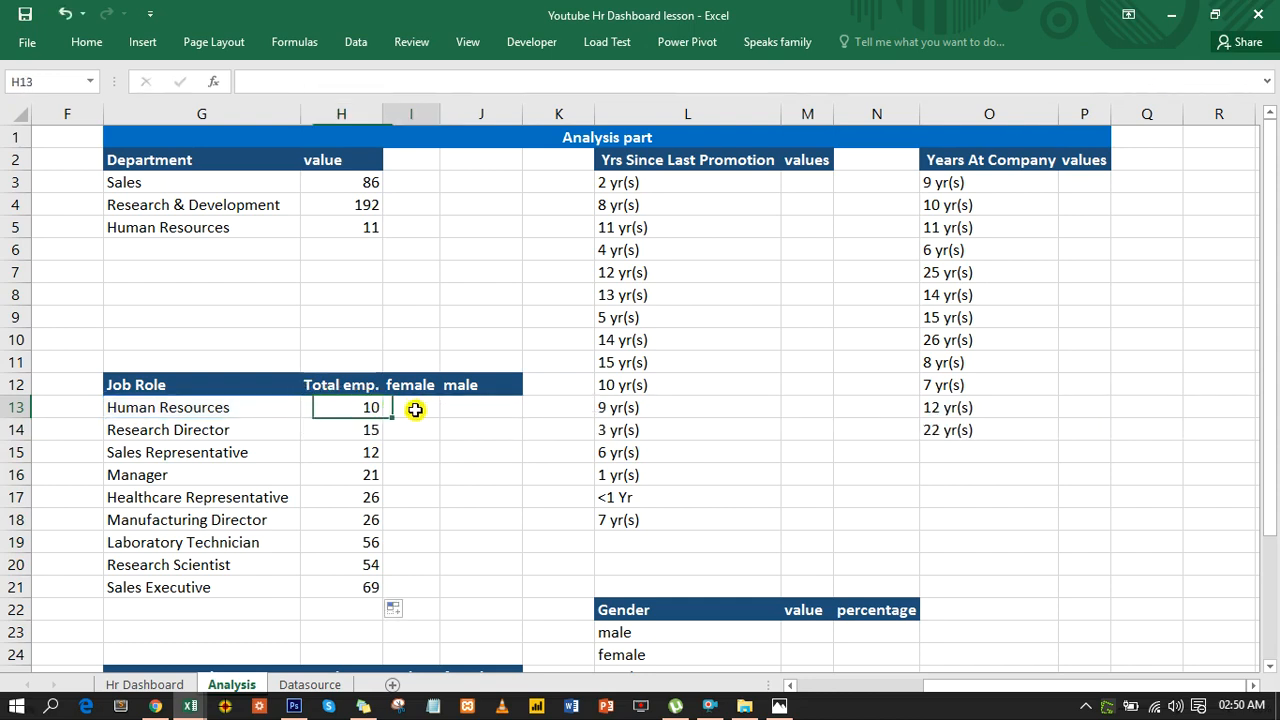
key("ctrl+v")
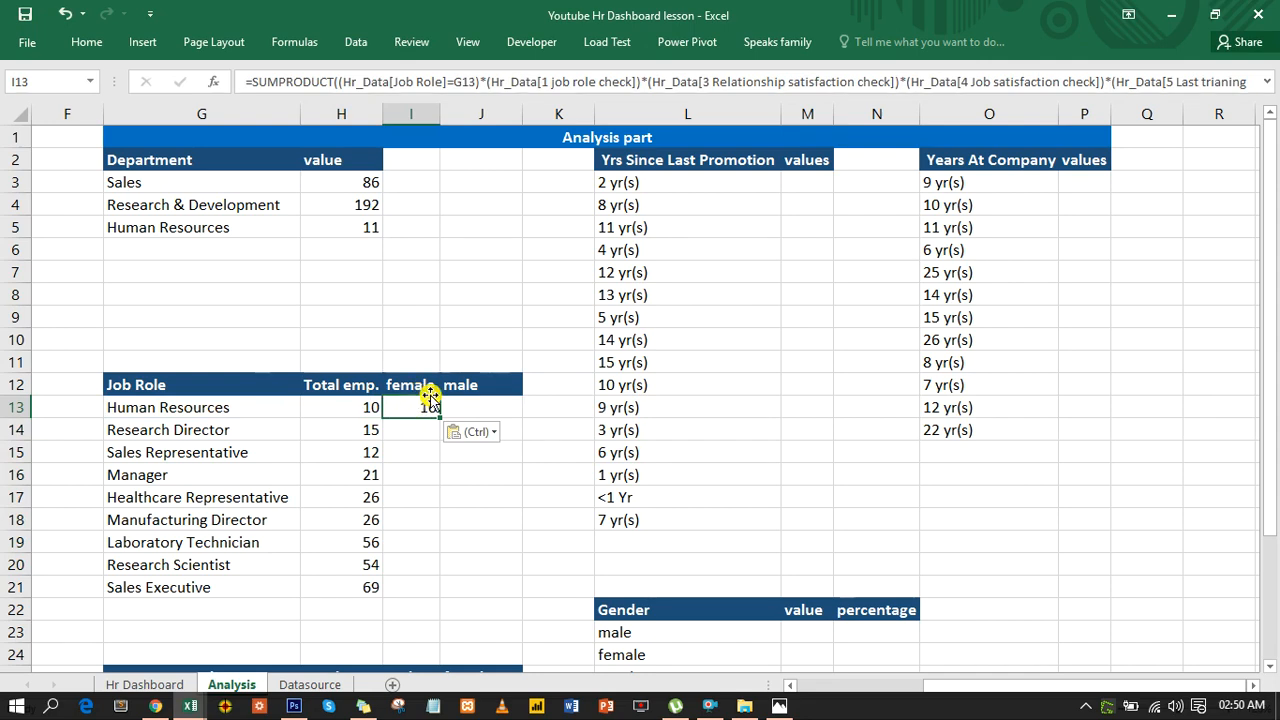
Step: Extend the I13 SUMPRODUCT formula with the gender criterion *(Hr_Data[Gender]=I12)
double_click(428, 408)
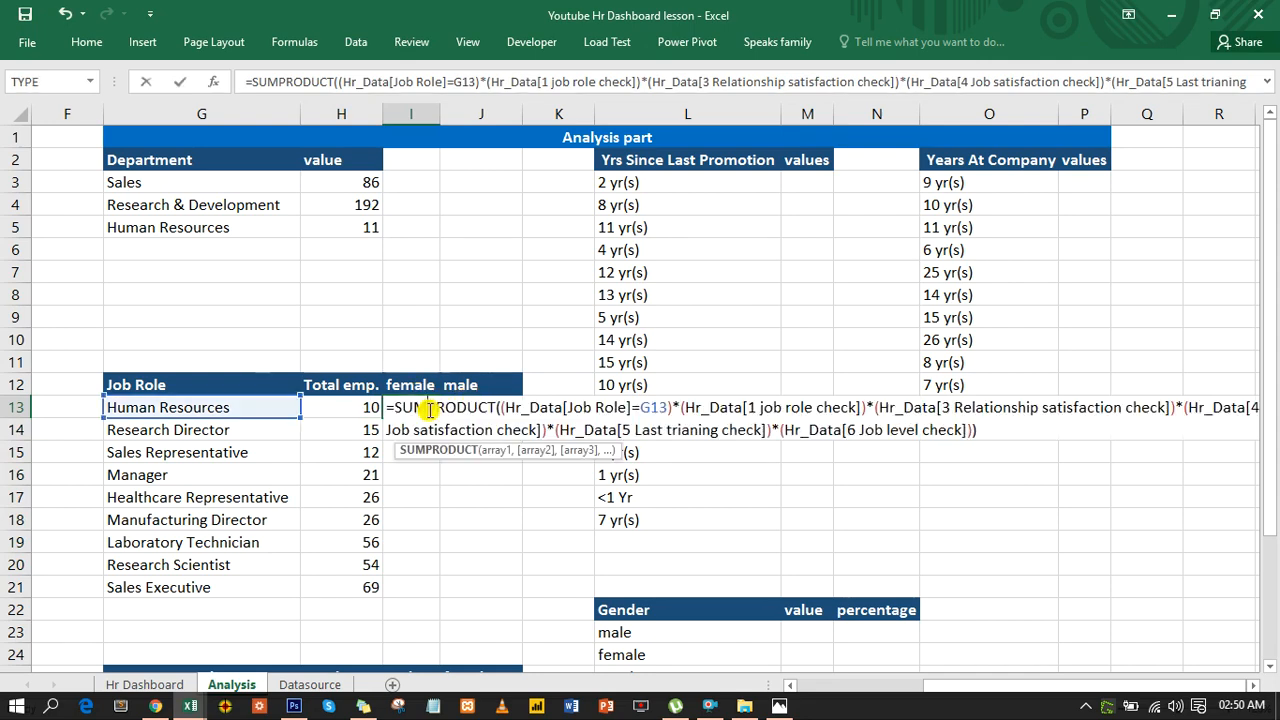
left_click(972, 431)
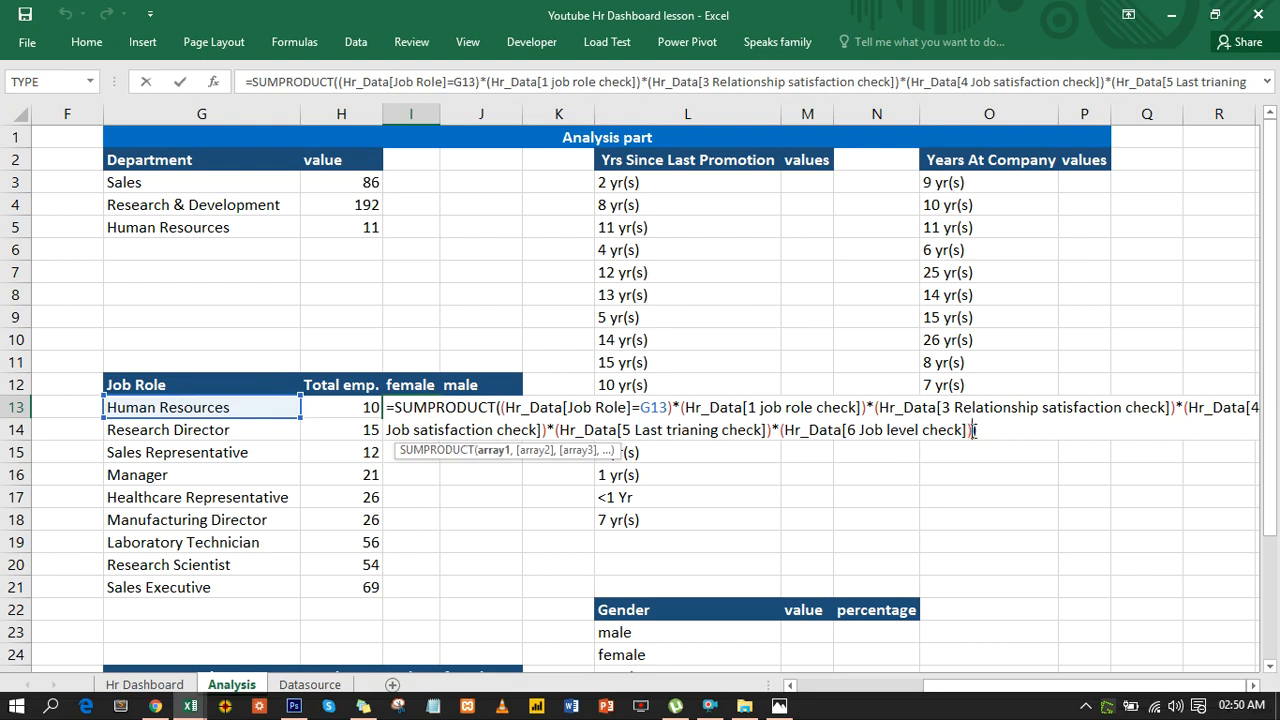
type("*")
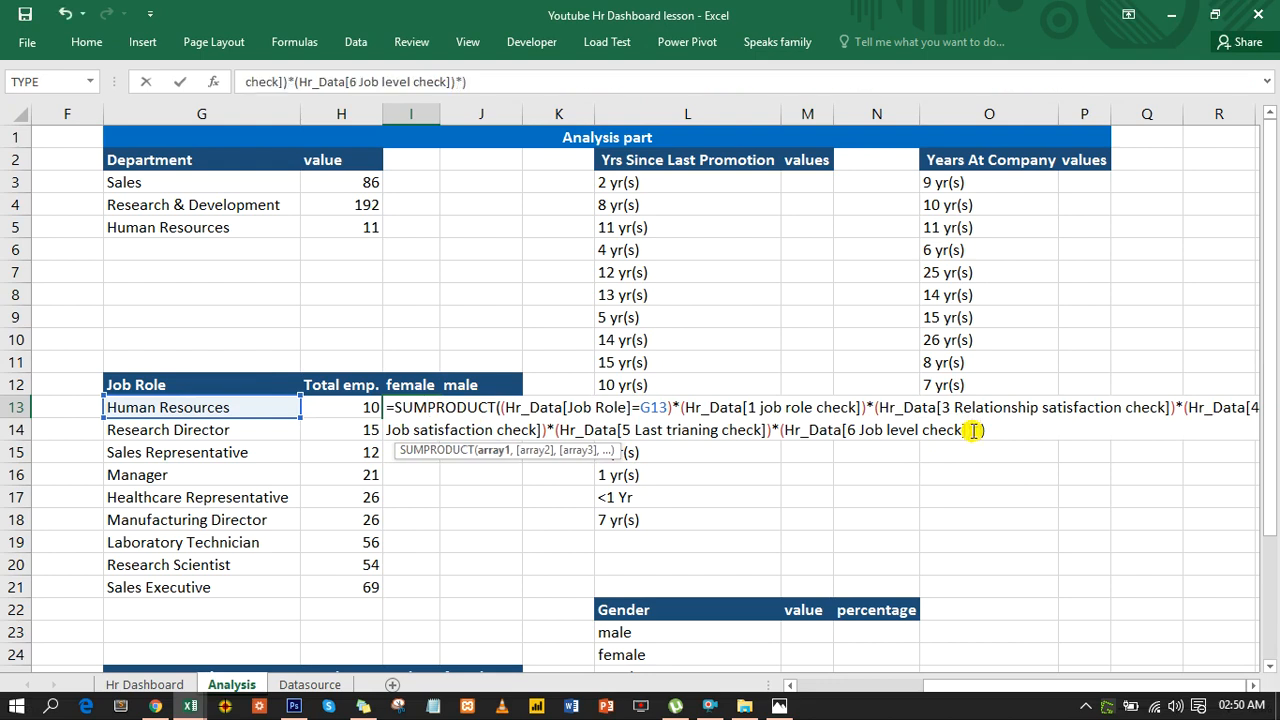
type("(hr")
key("Tab")
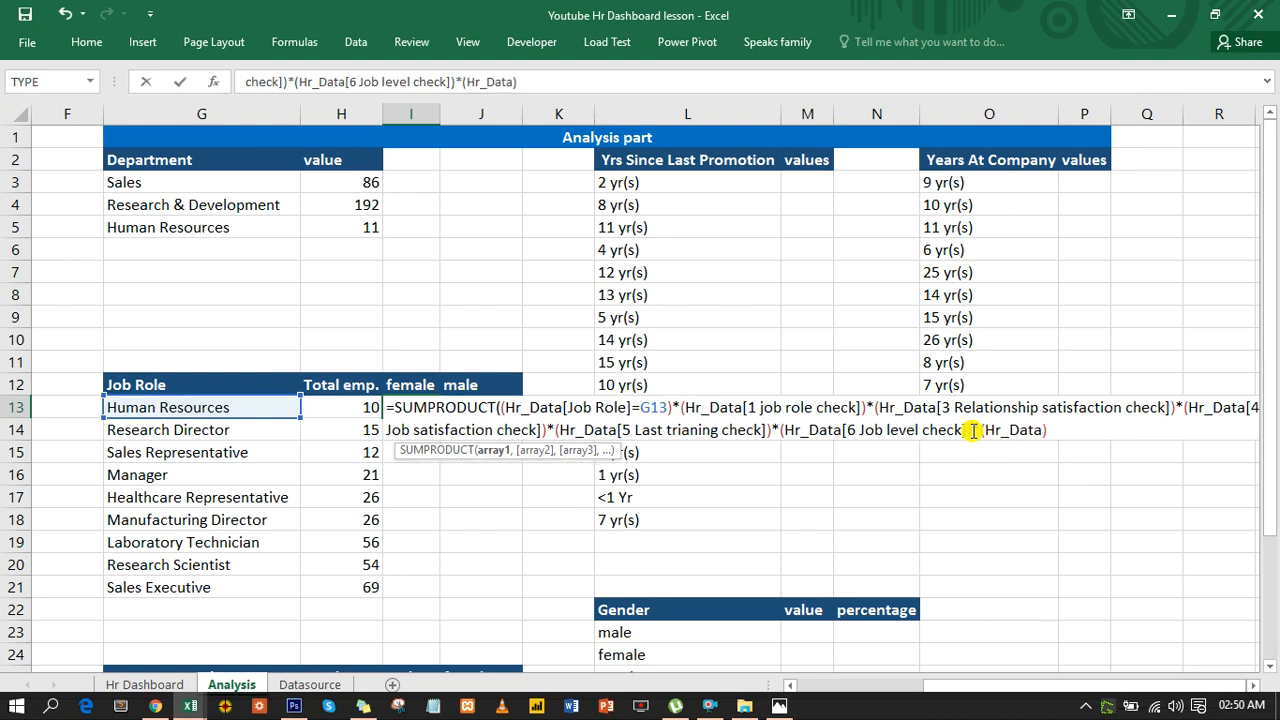
type("[")
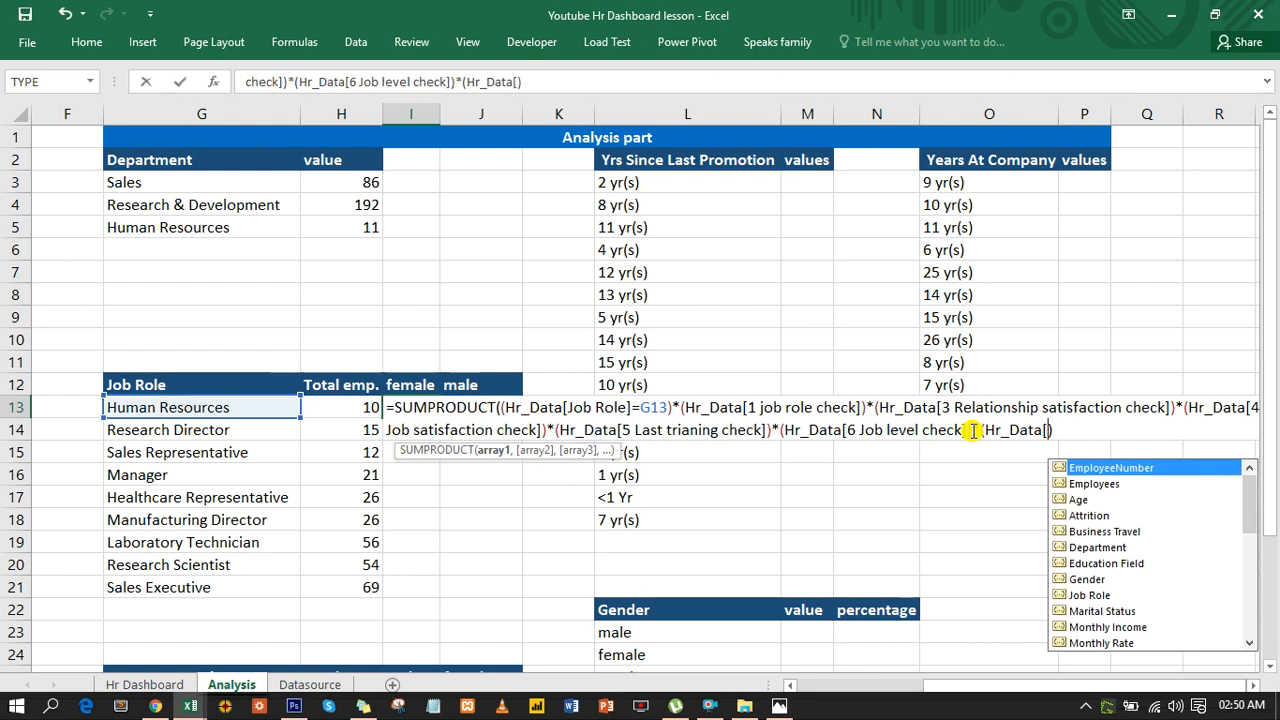
type("g")
key("Tab")
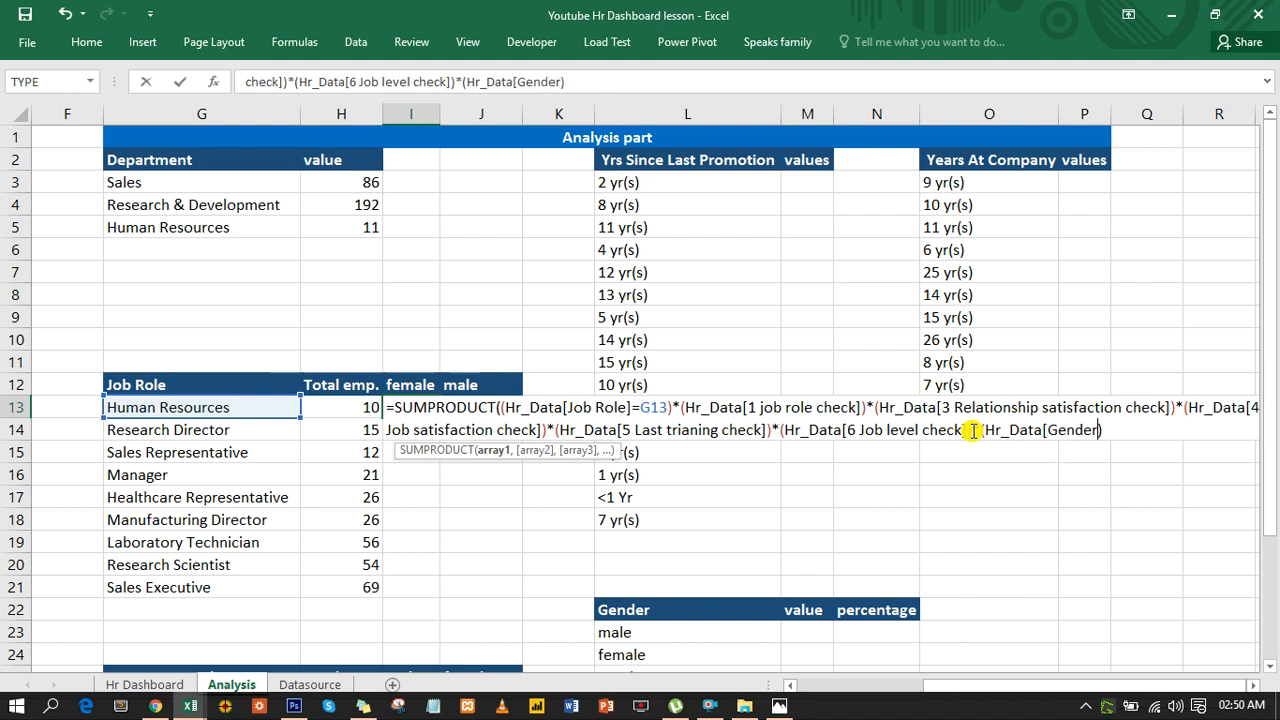
type(")")
key("Left")
type("=")
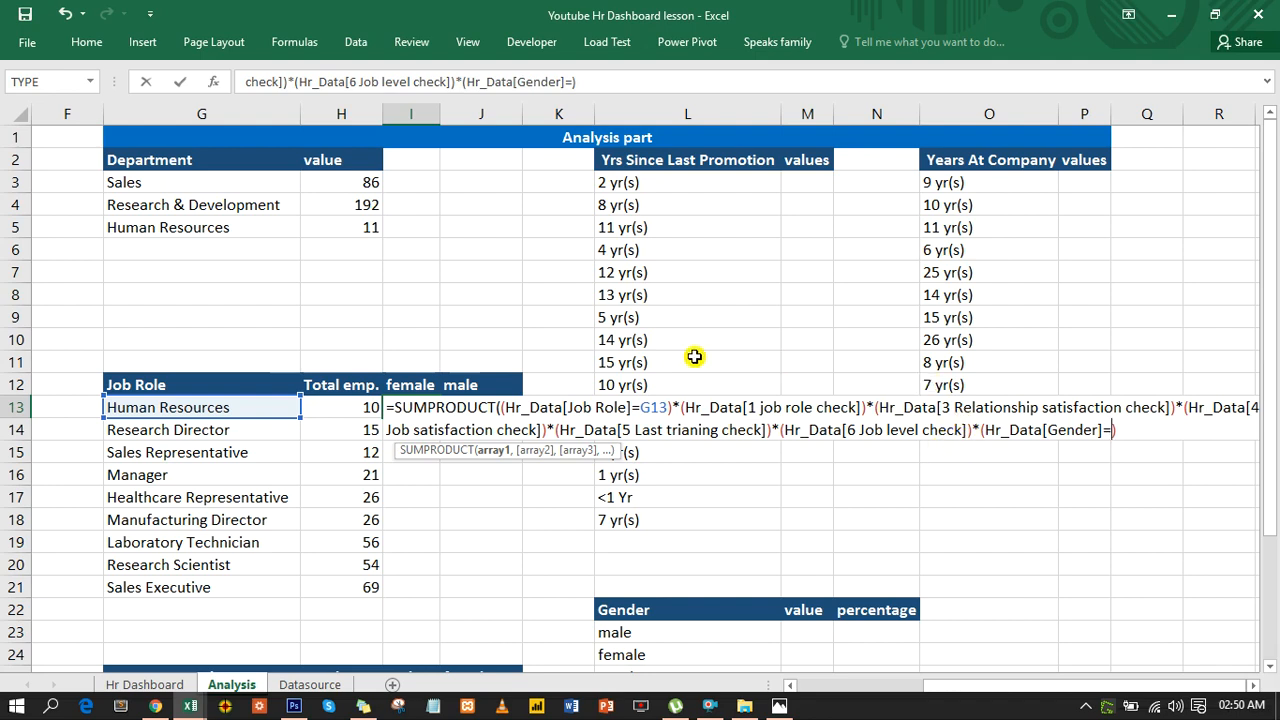
left_click(416, 385)
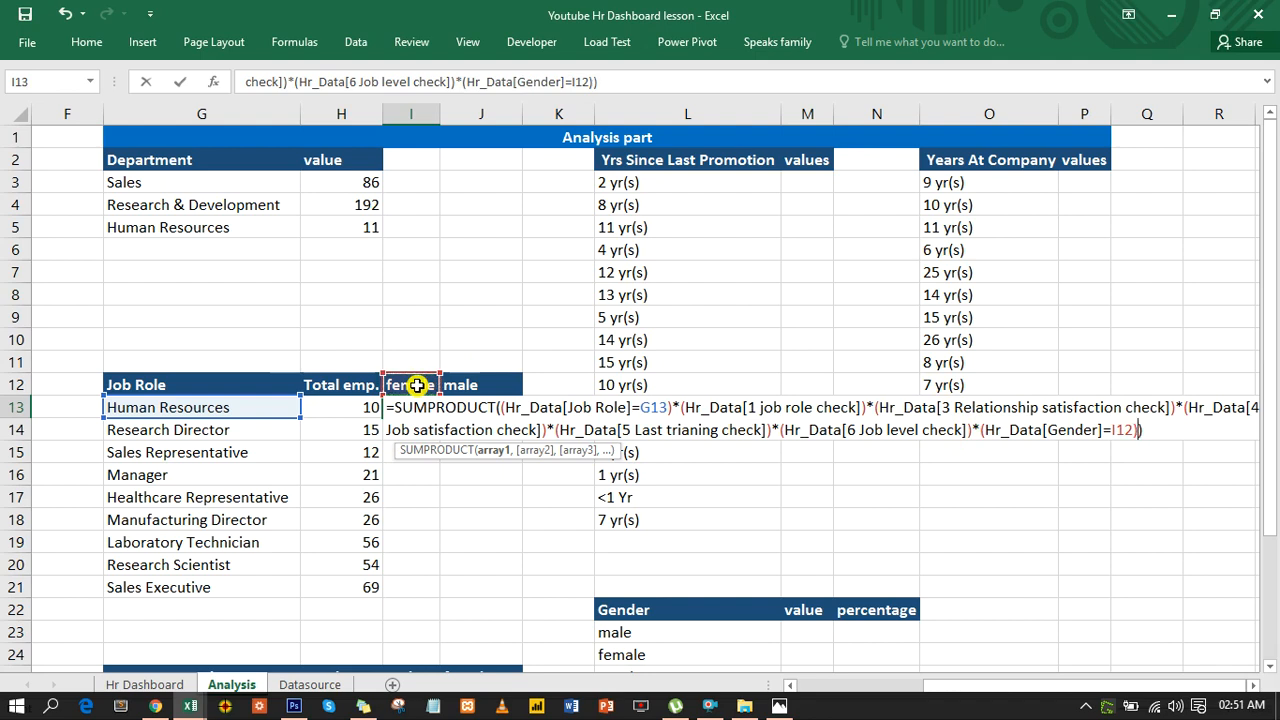
key("Return")
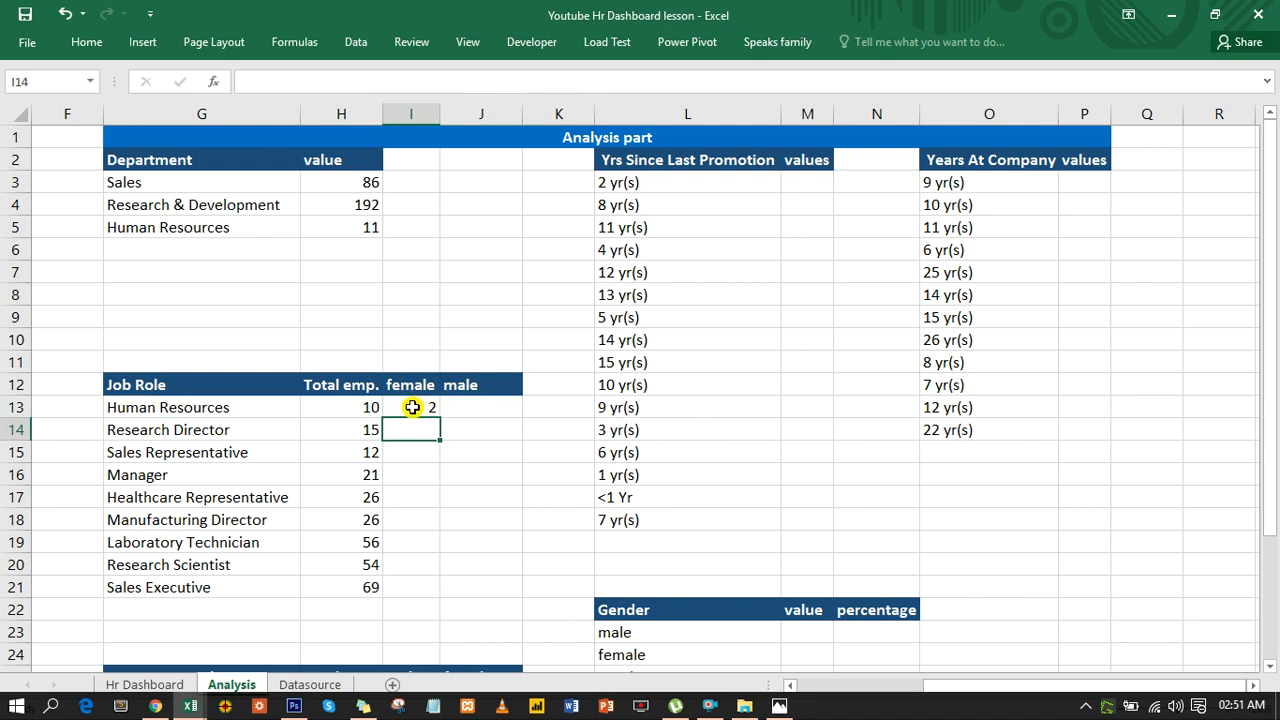
Step: Fill the female formula down to I21 and inspect the gender cell reference in I14, I17 and I21
left_click(412, 407)
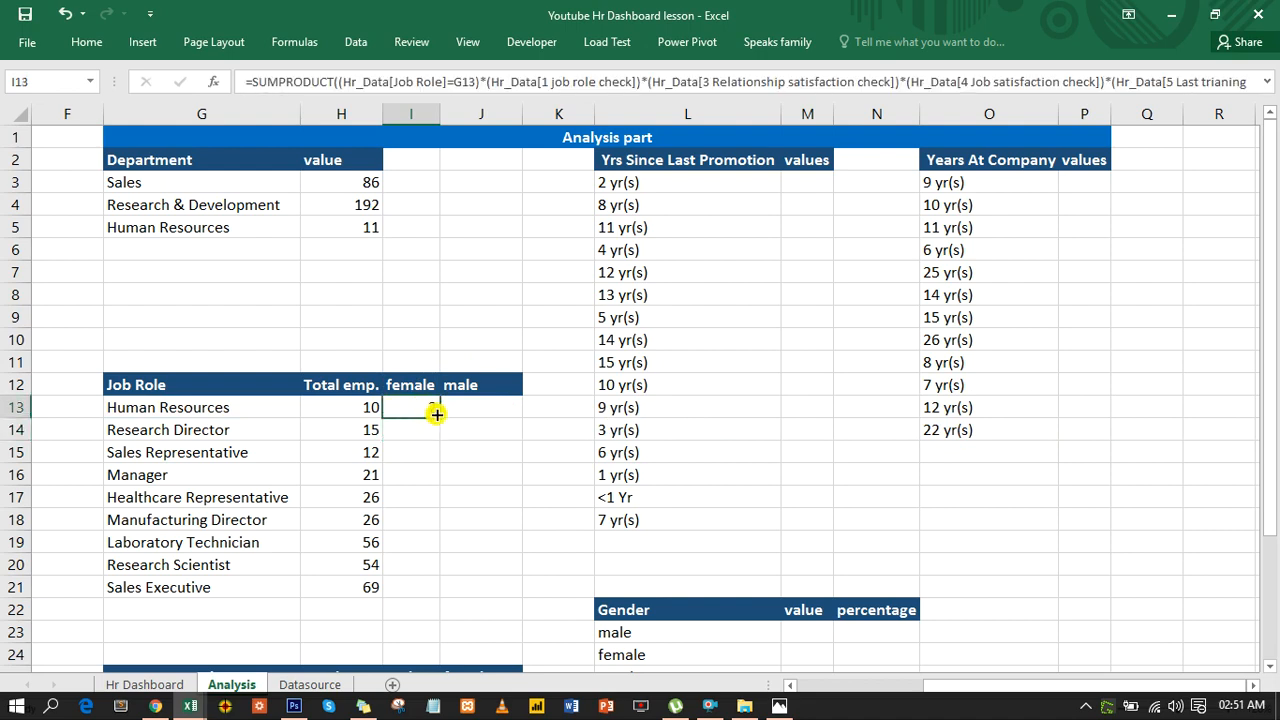
double_click(441, 418)
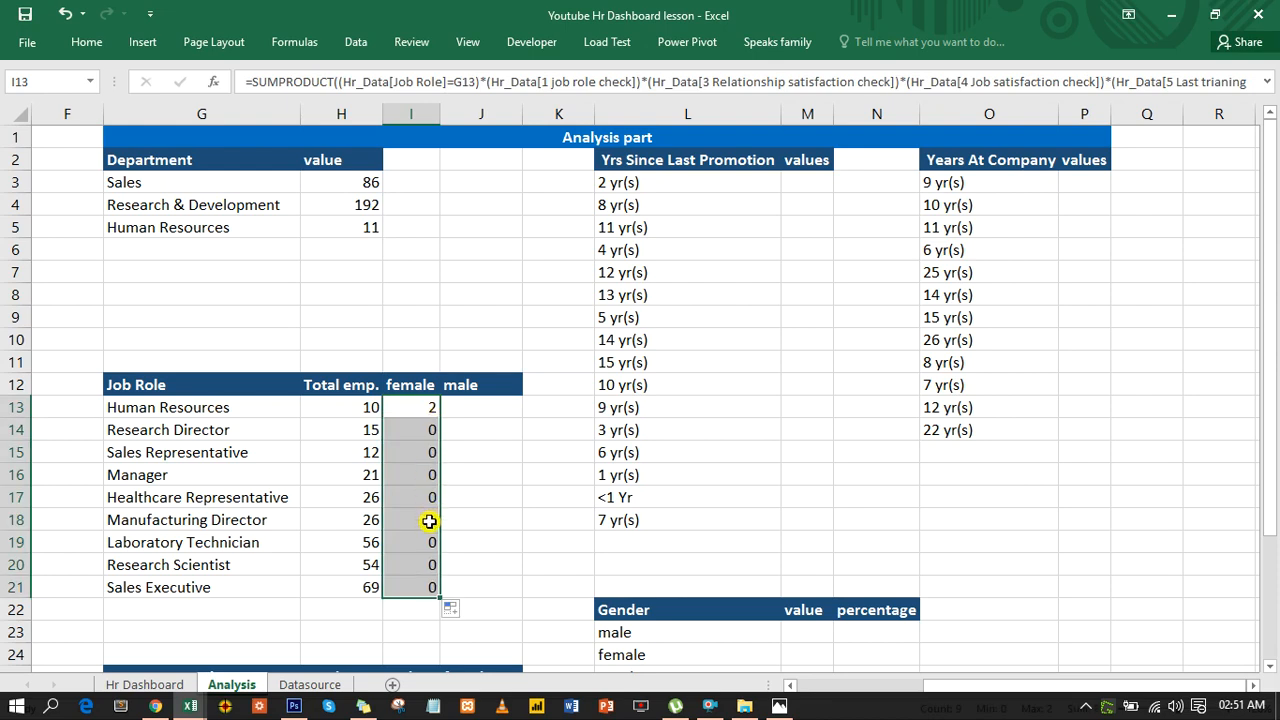
left_click(428, 429)
double_click(428, 429)
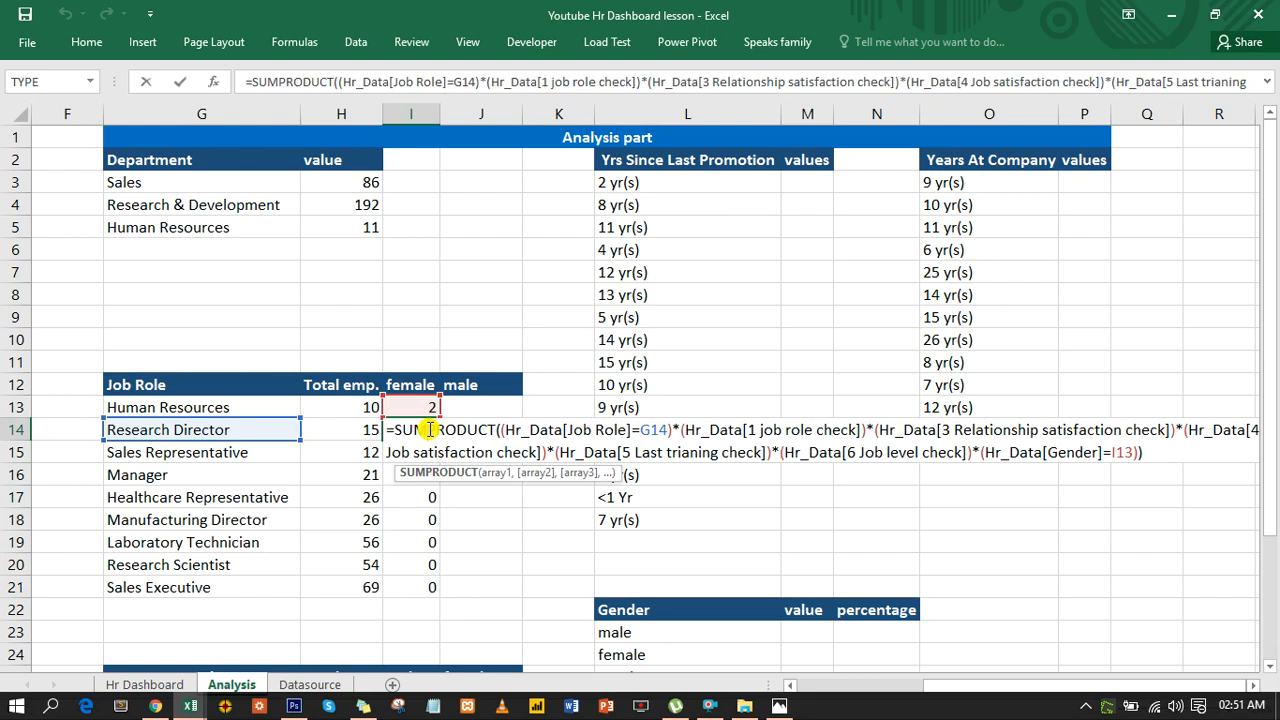
left_click(430, 498)
double_click(430, 502)
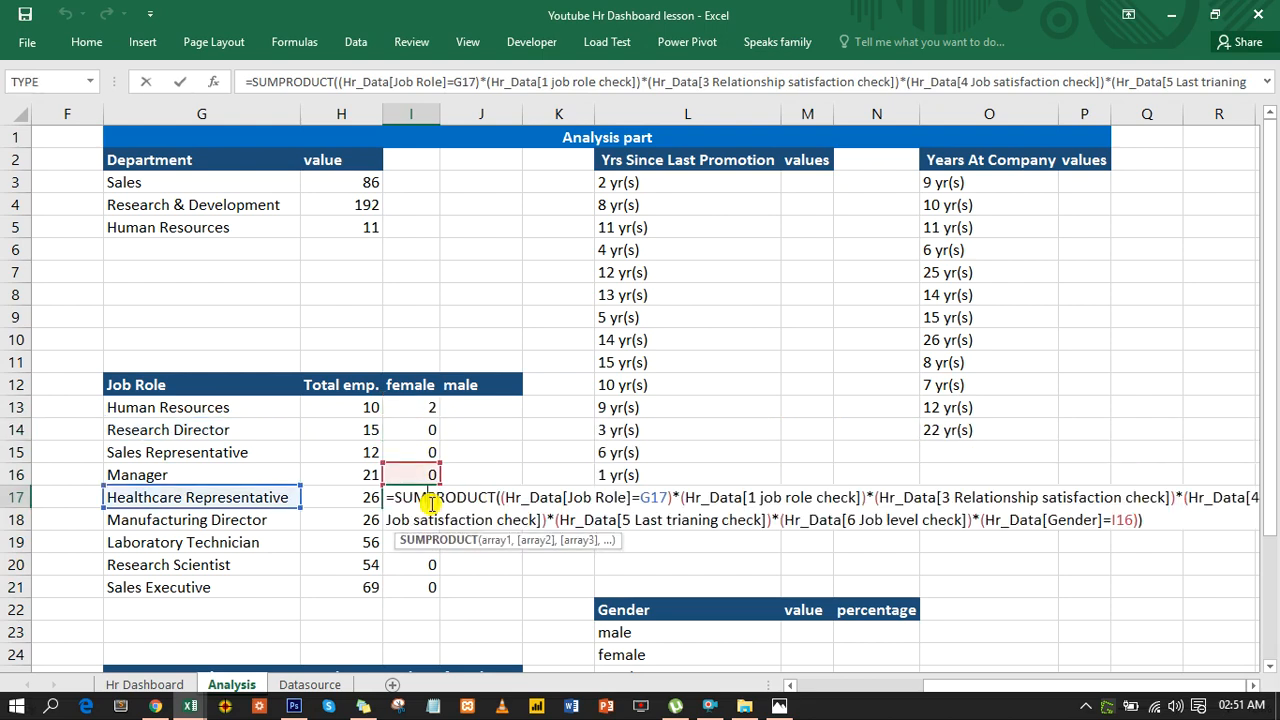
left_click(434, 588)
double_click(434, 588)
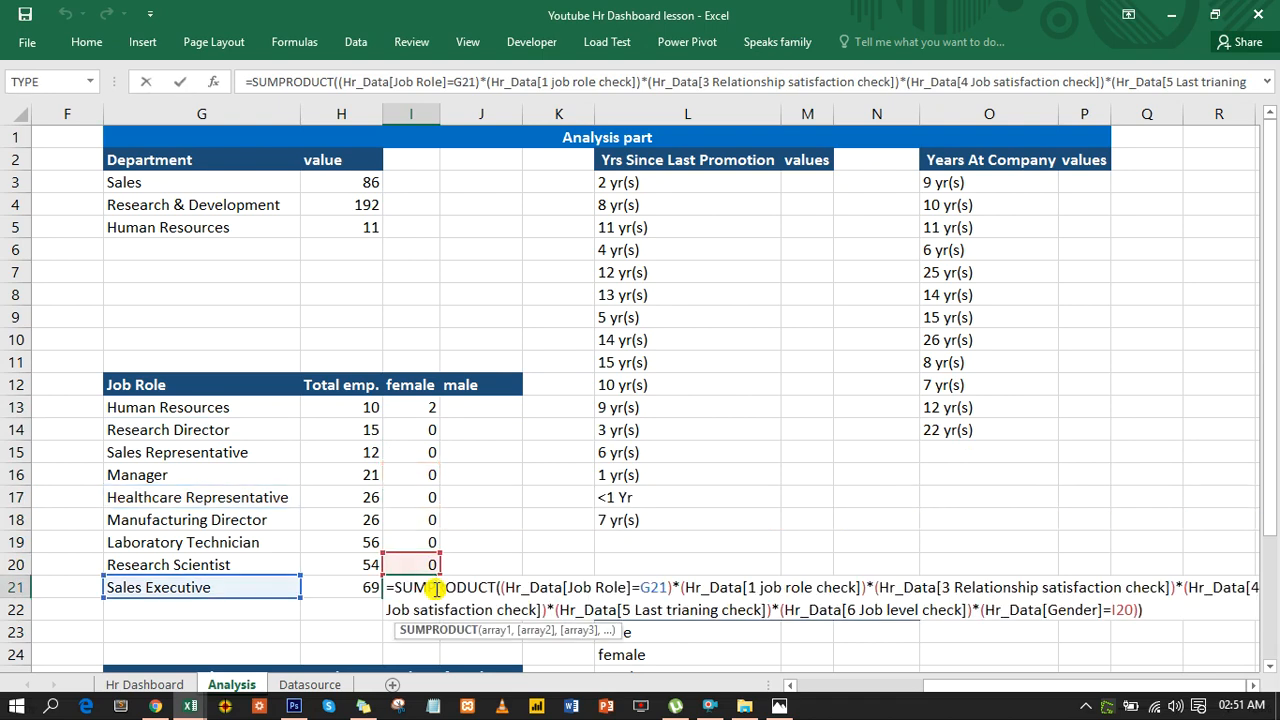
left_click(419, 497)
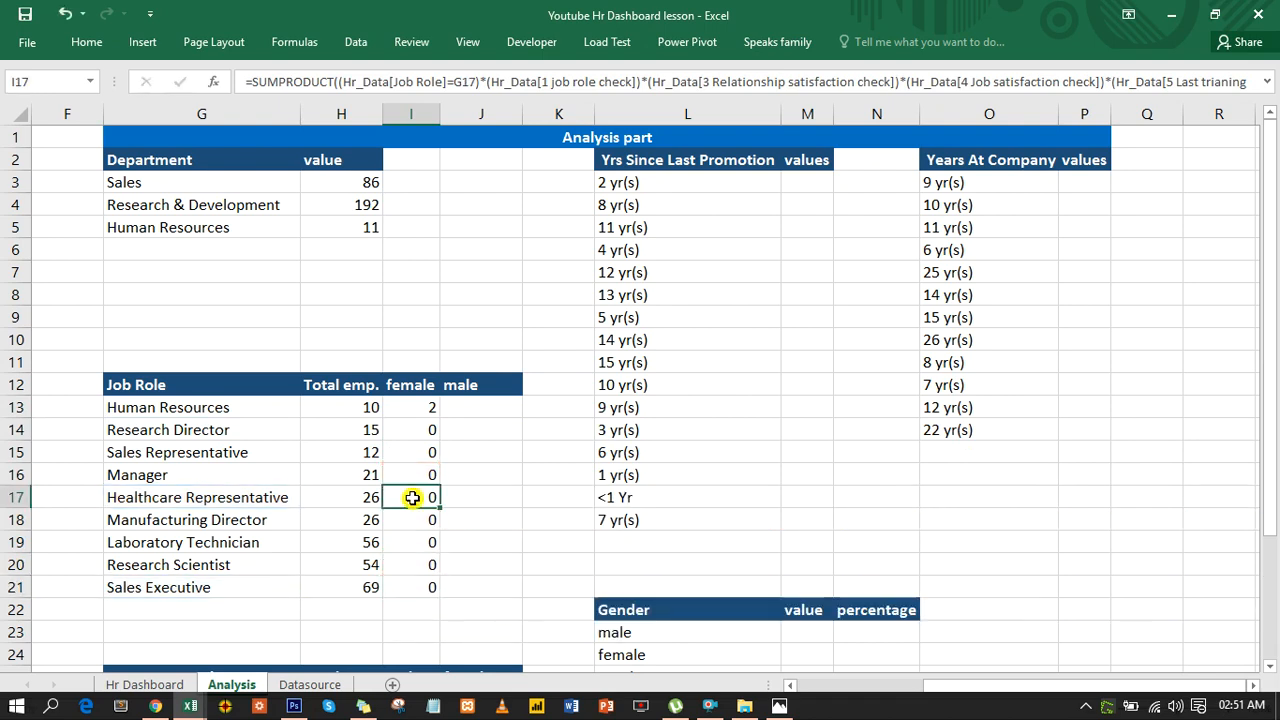
Step: Make the gender reference in the I13 formula absolute as $I$12 and refill the formula down to I21
left_click(426, 407)
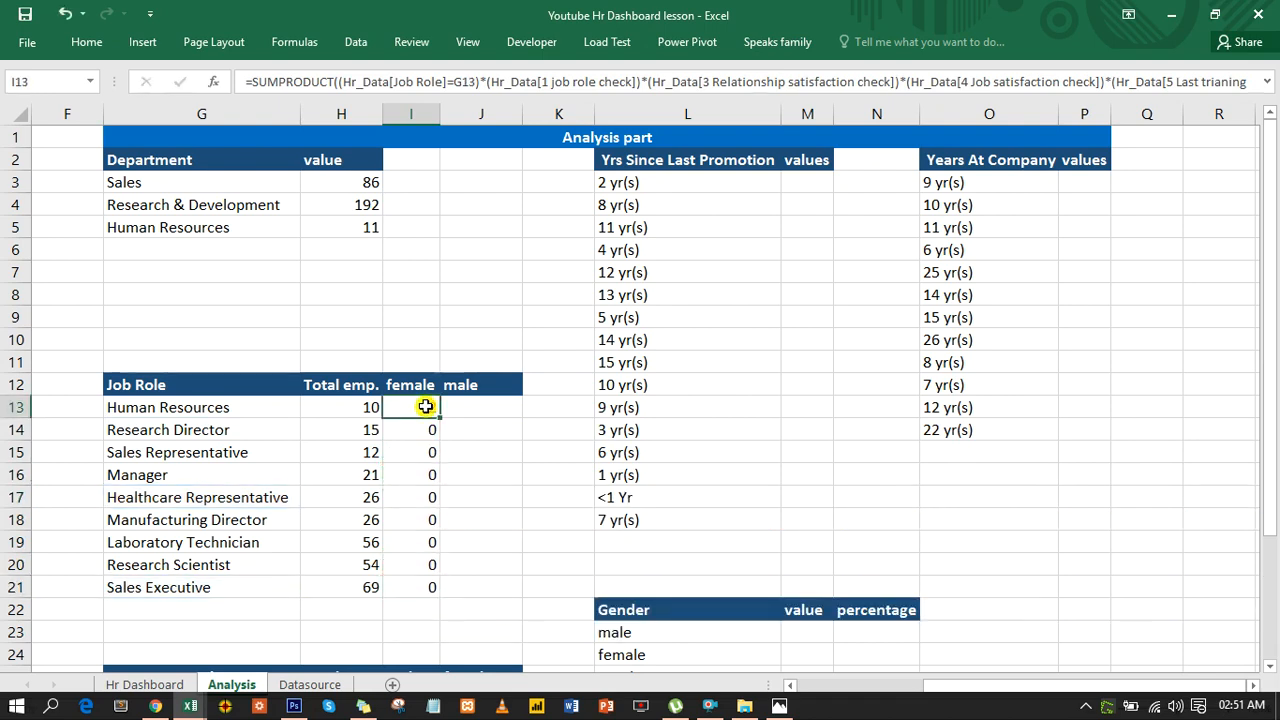
double_click(426, 407)
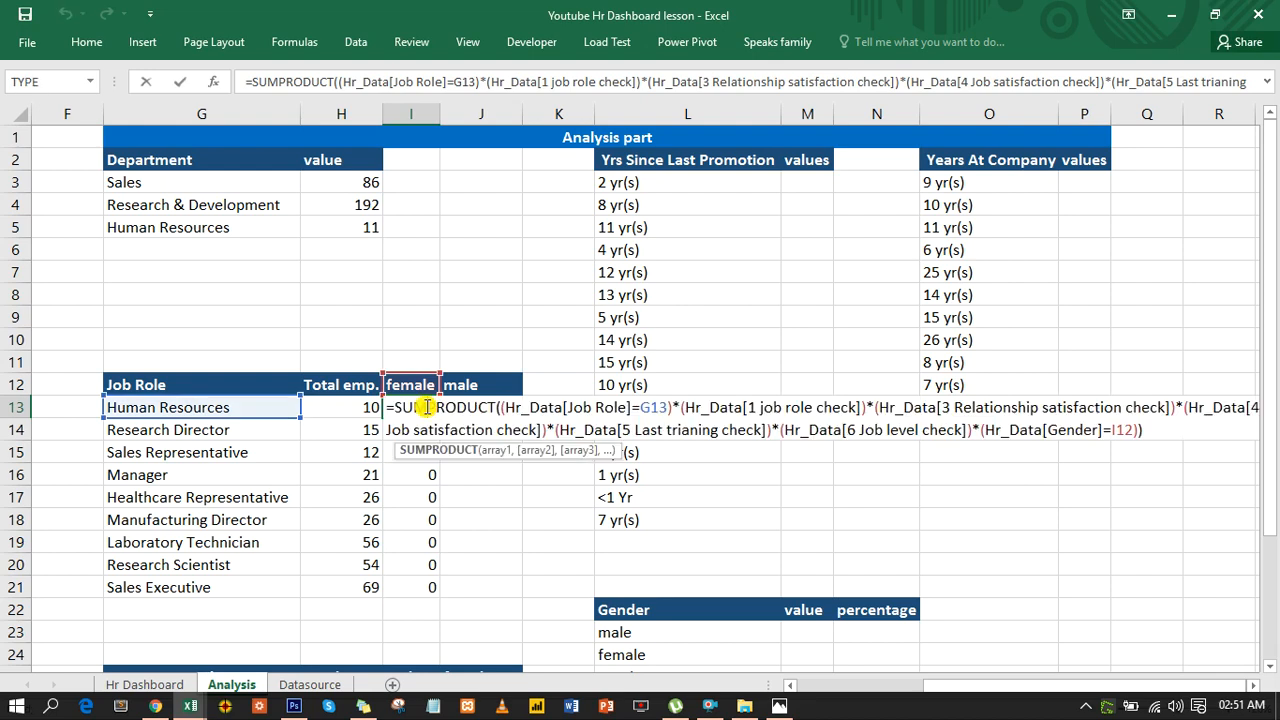
left_click(1111, 429)
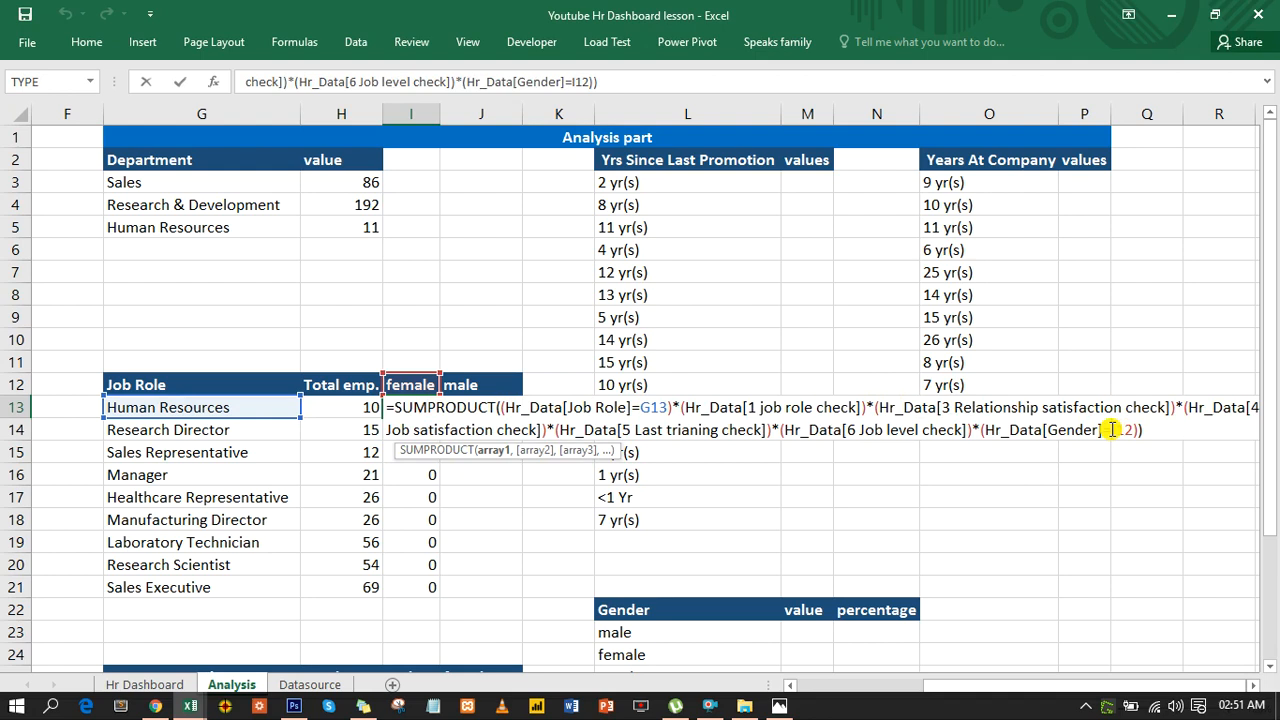
type("$I$")
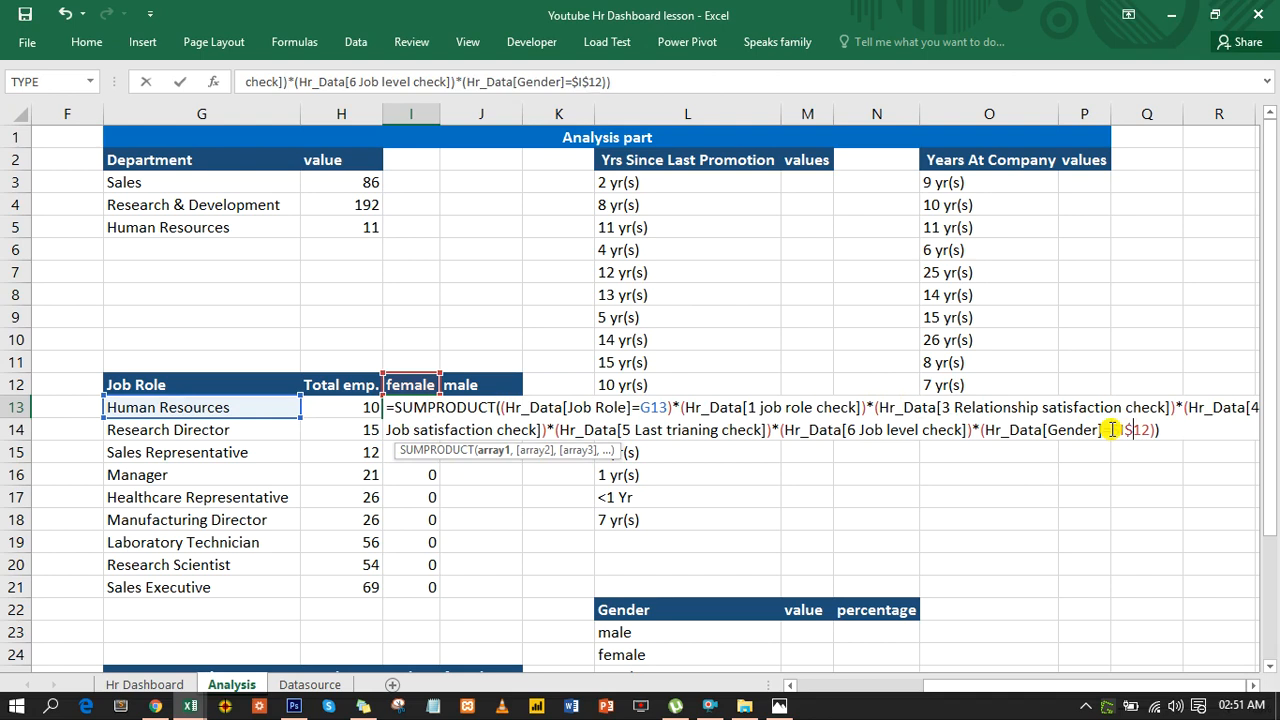
key("Return")
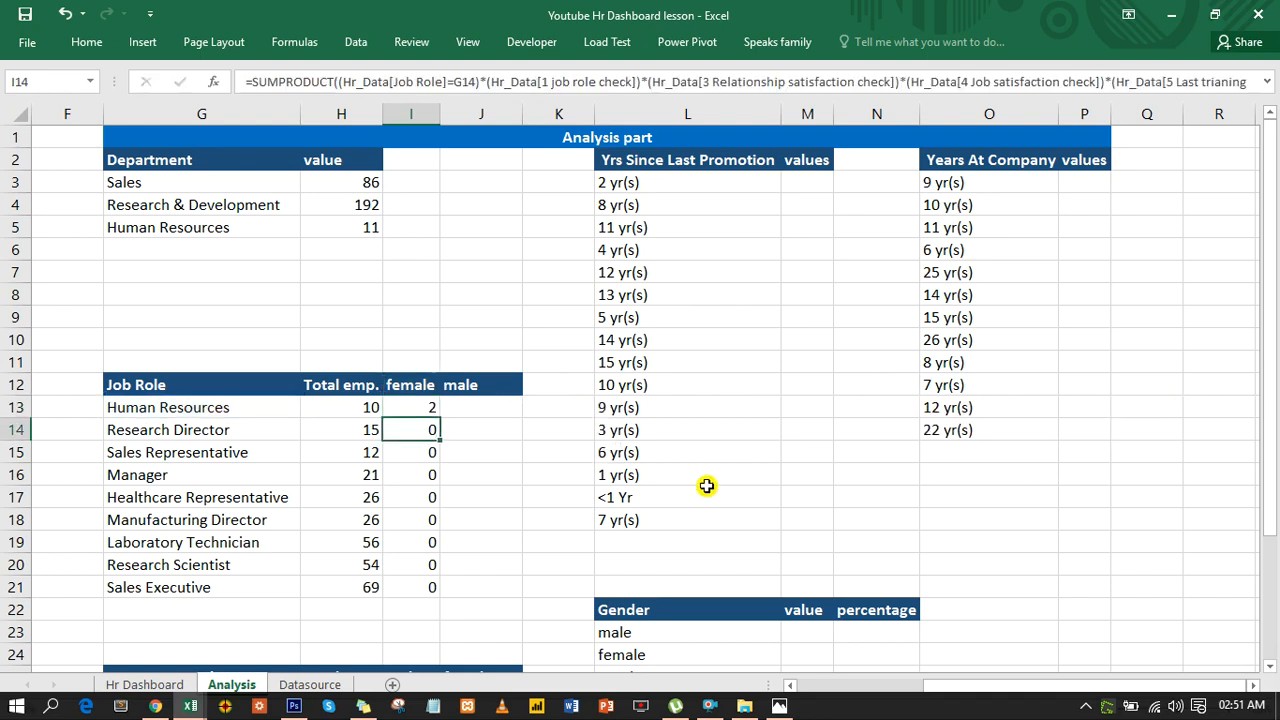
left_click(430, 410)
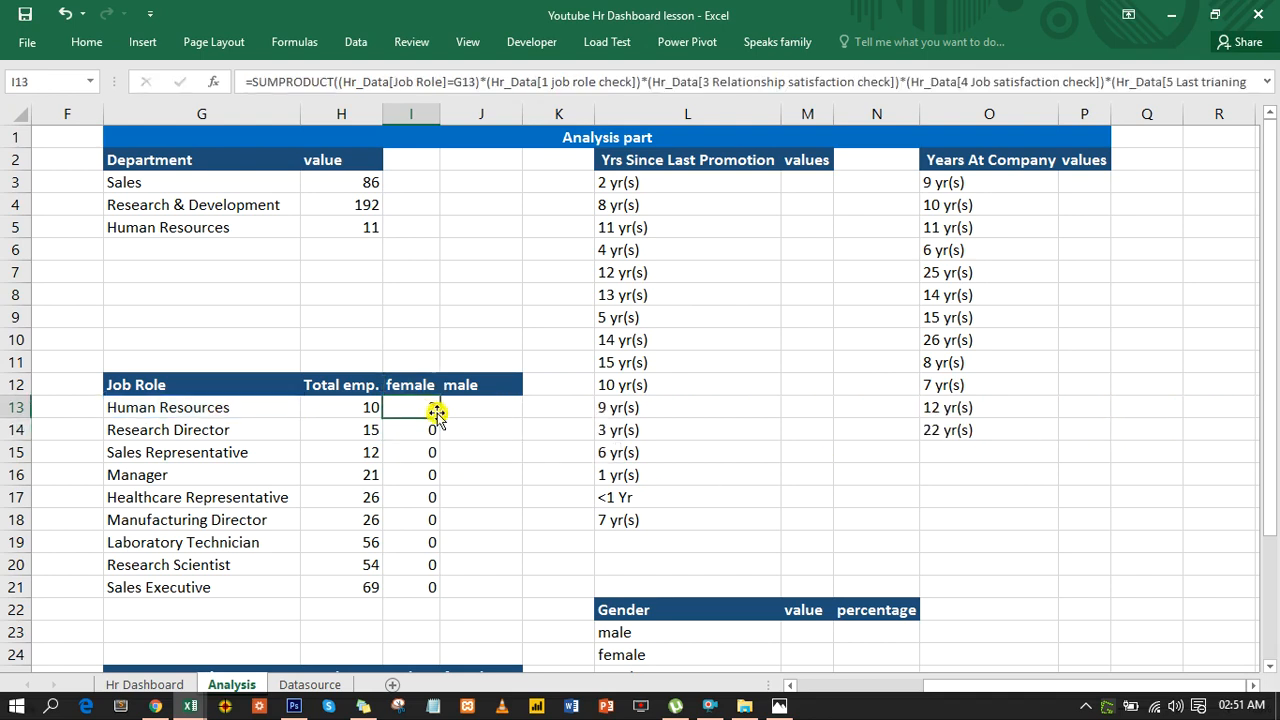
double_click(437, 418)
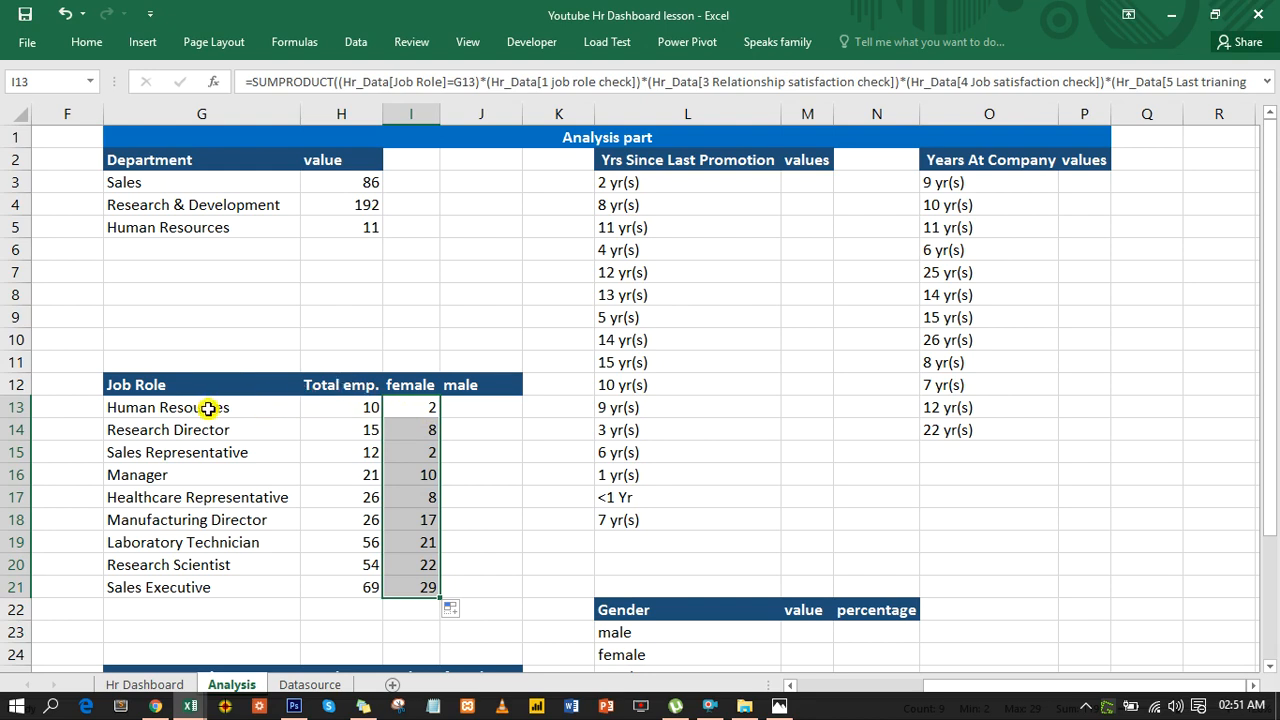
Step: Copy the full SUMPRODUCT formula text from I13 into J13 under the male heading
double_click(419, 410)
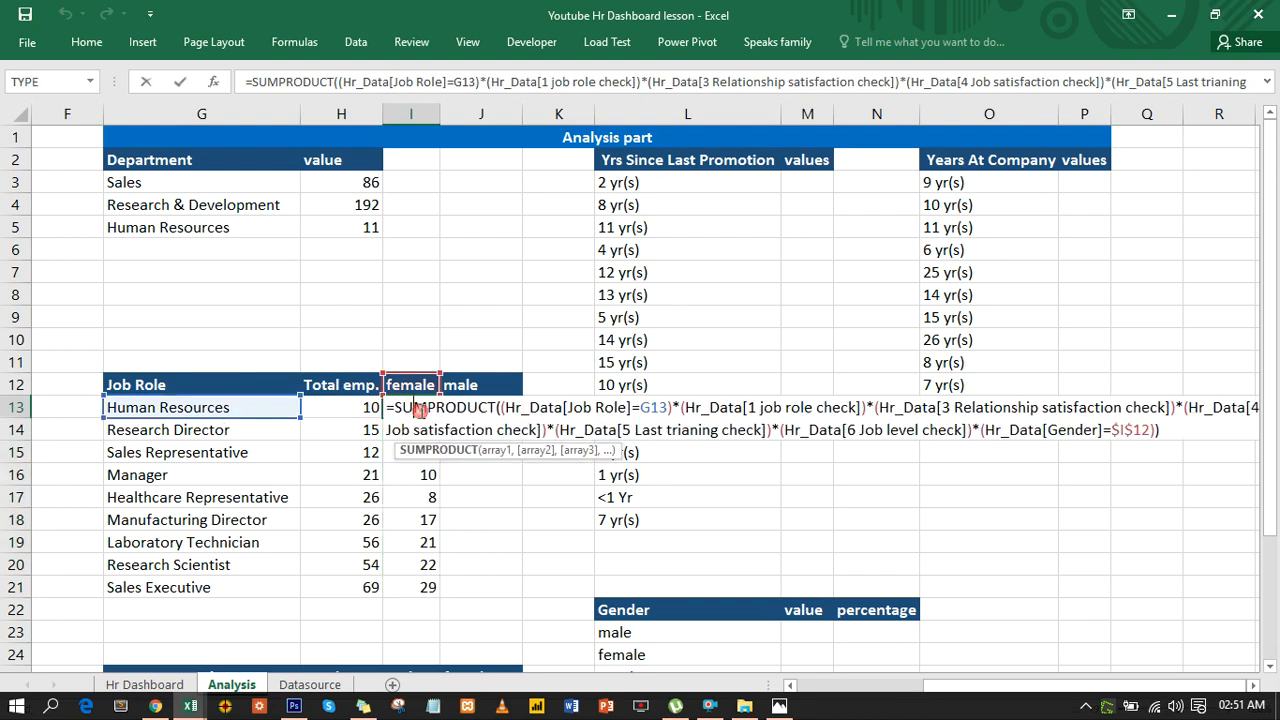
left_click_drag(1168, 434, 386, 405)
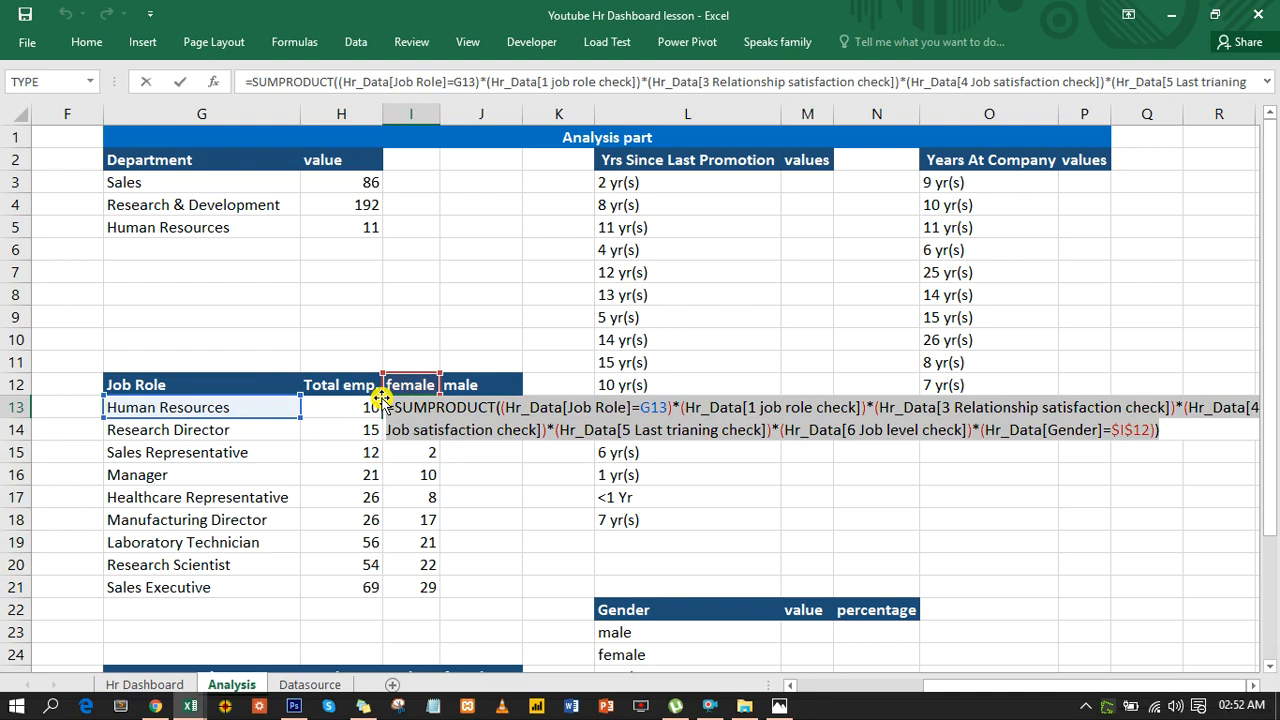
key("ctrl+c")
key("Escape")
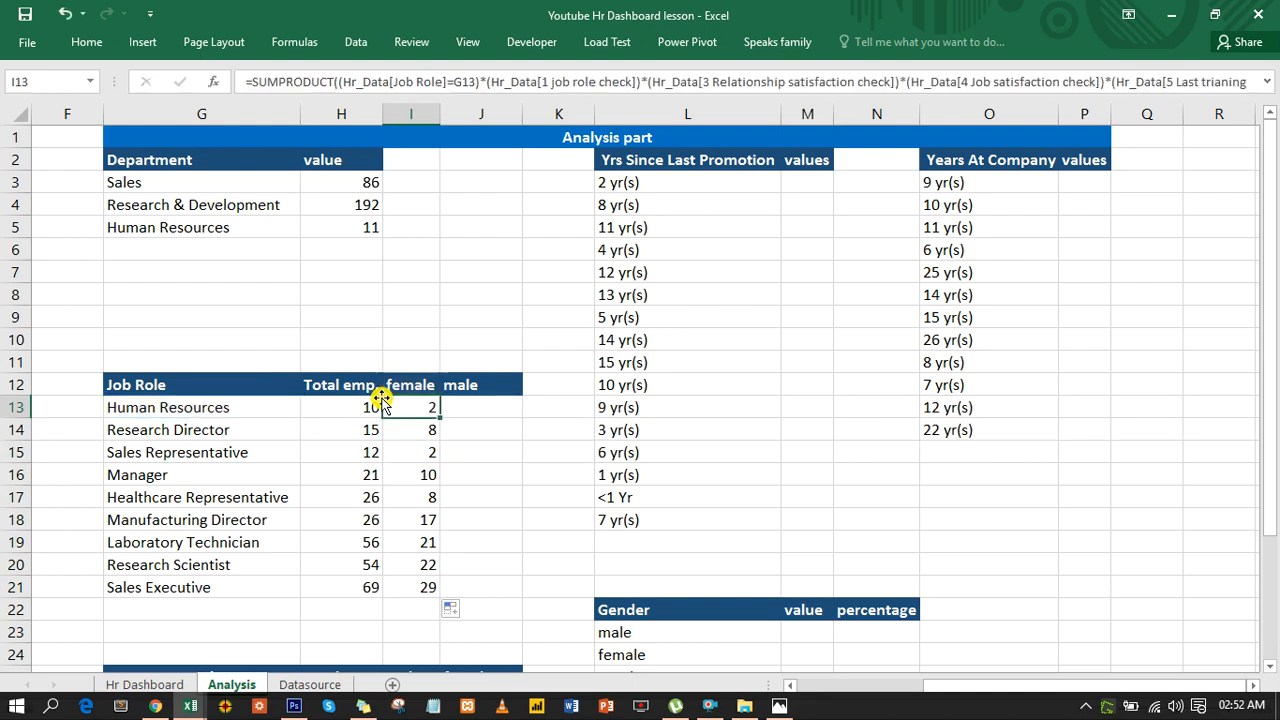
left_click(458, 405)
key("ctrl+v")
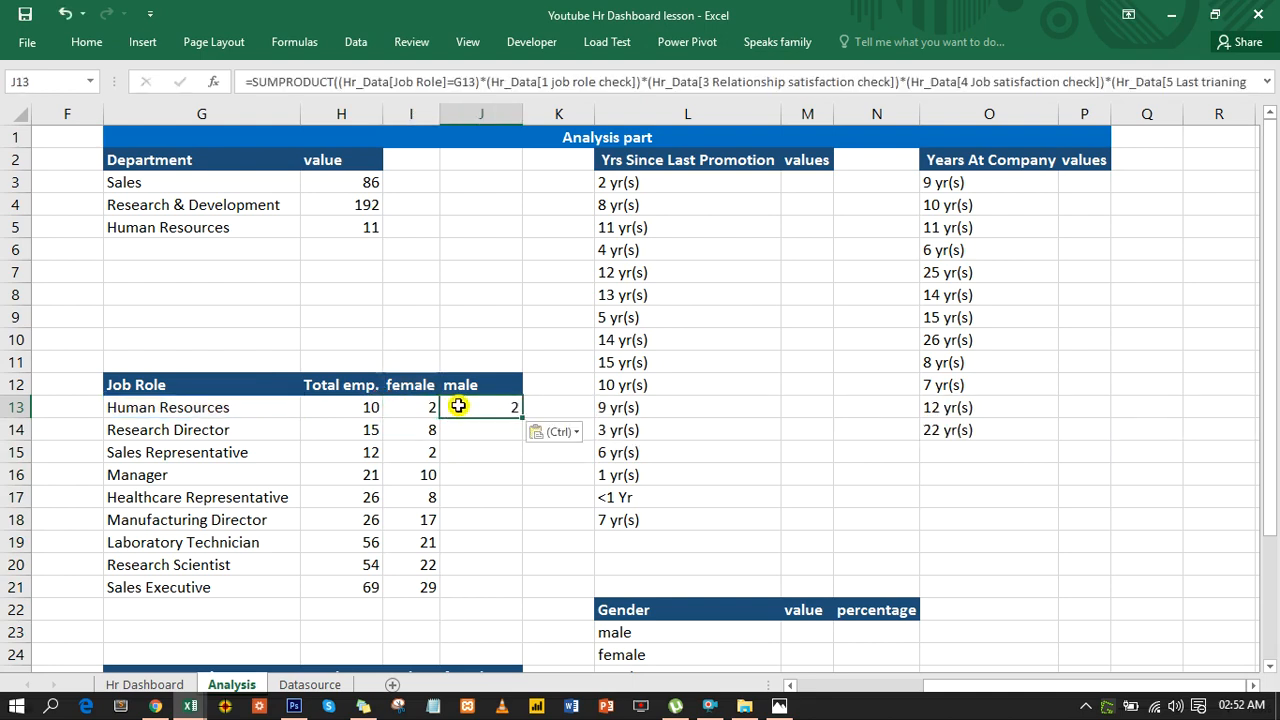
Step: Change the gender reference in the J13 formula to $J$12 and fill the formula down to J21
double_click(472, 407)
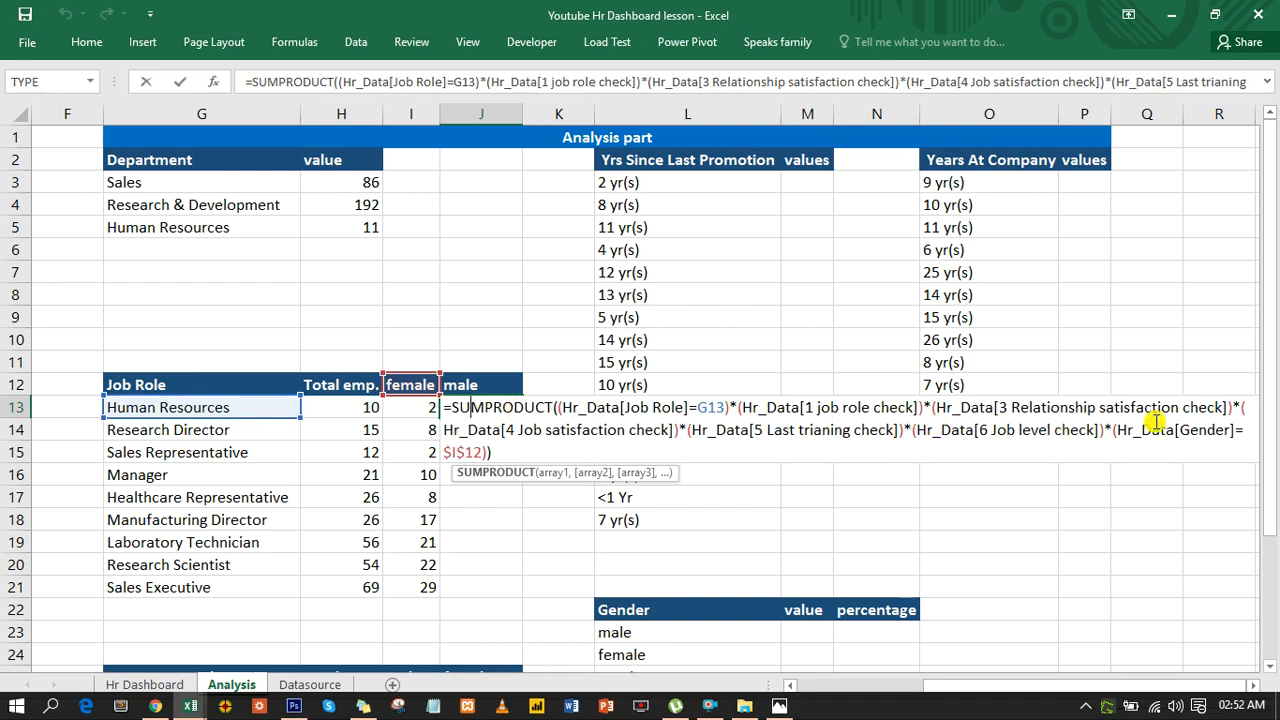
left_click(458, 452)
key("BackSpace")
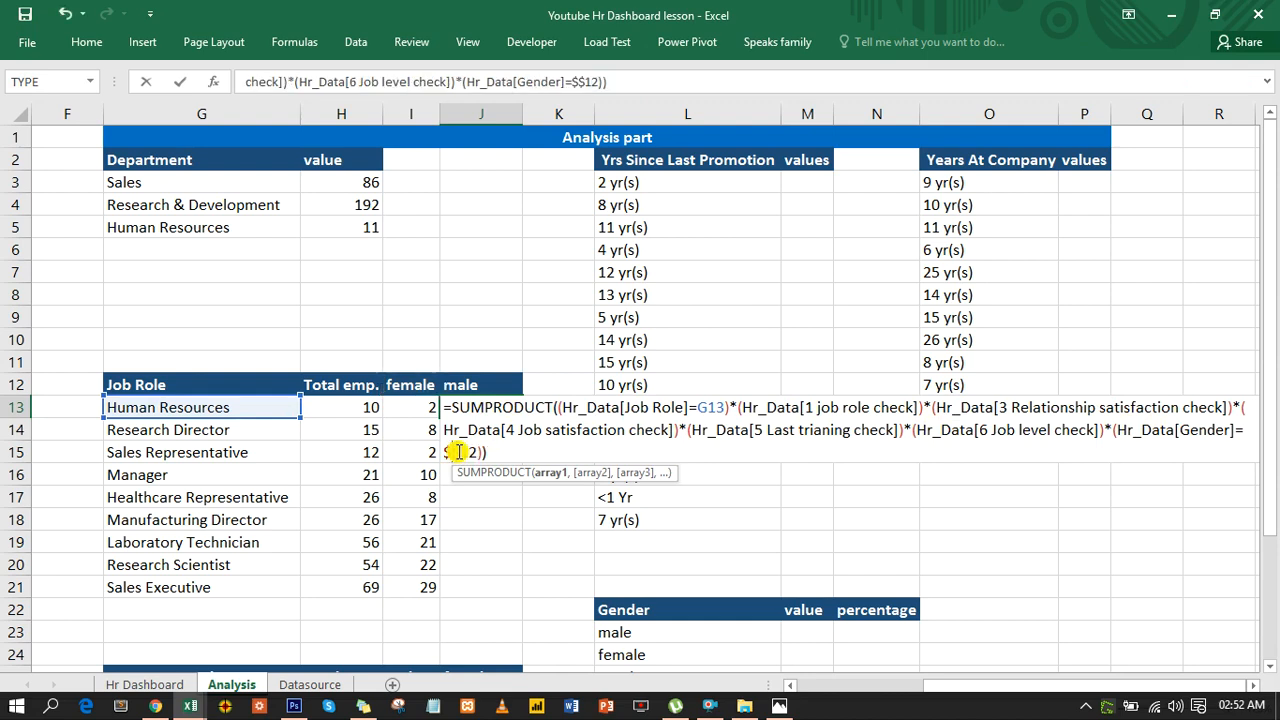
type("J")
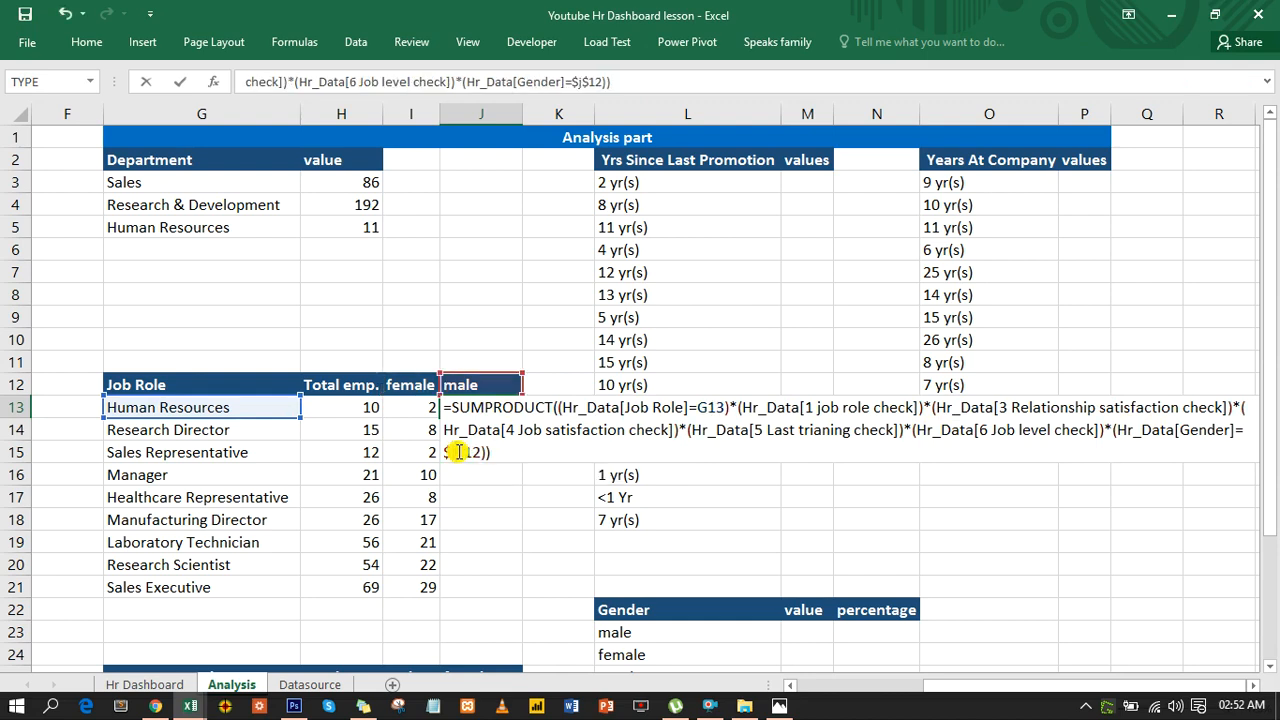
key("Return")
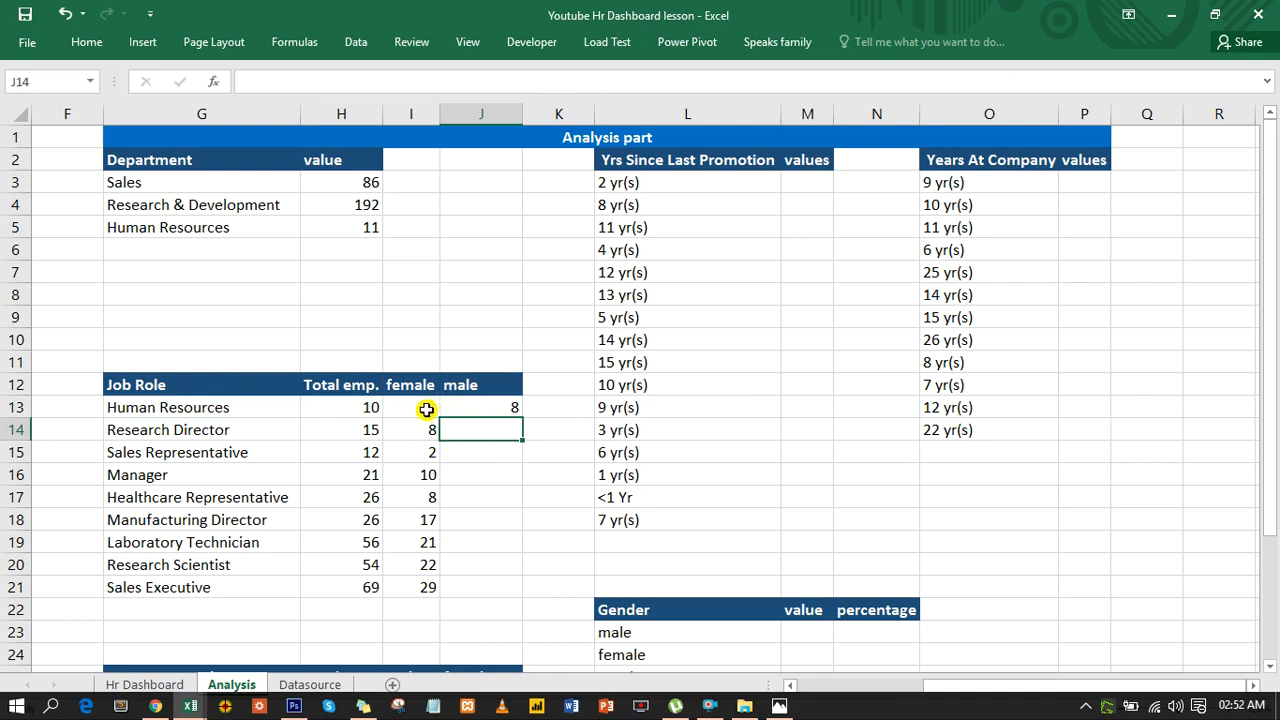
left_click(519, 407)
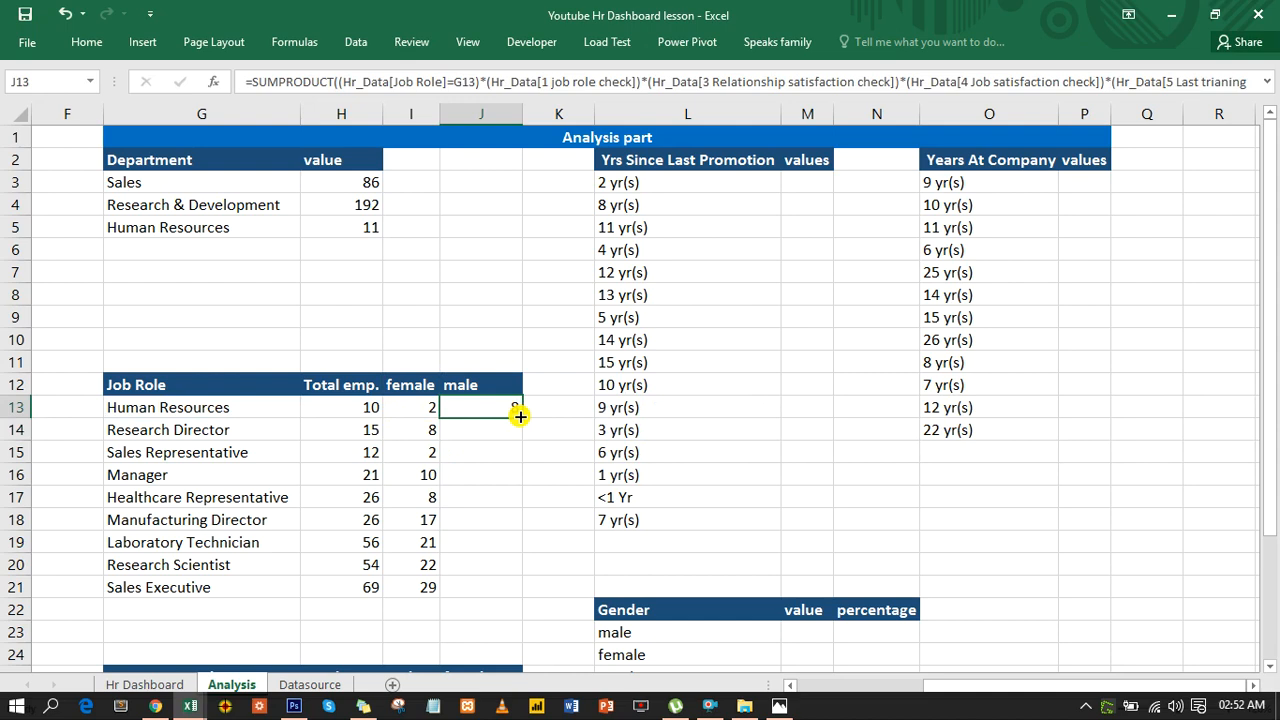
double_click(520, 417)
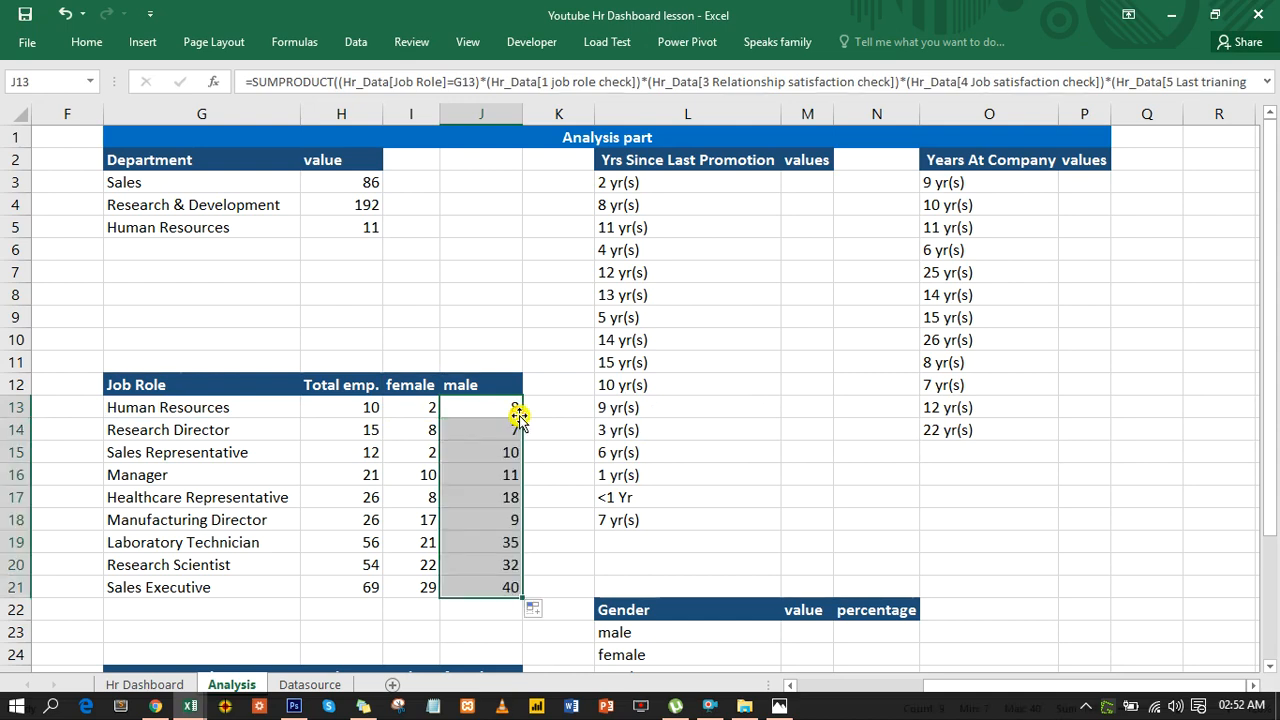
Step: Add a SUM formula in H6 totalling the department values in H3:H5
left_click(358, 254)
type("=su")
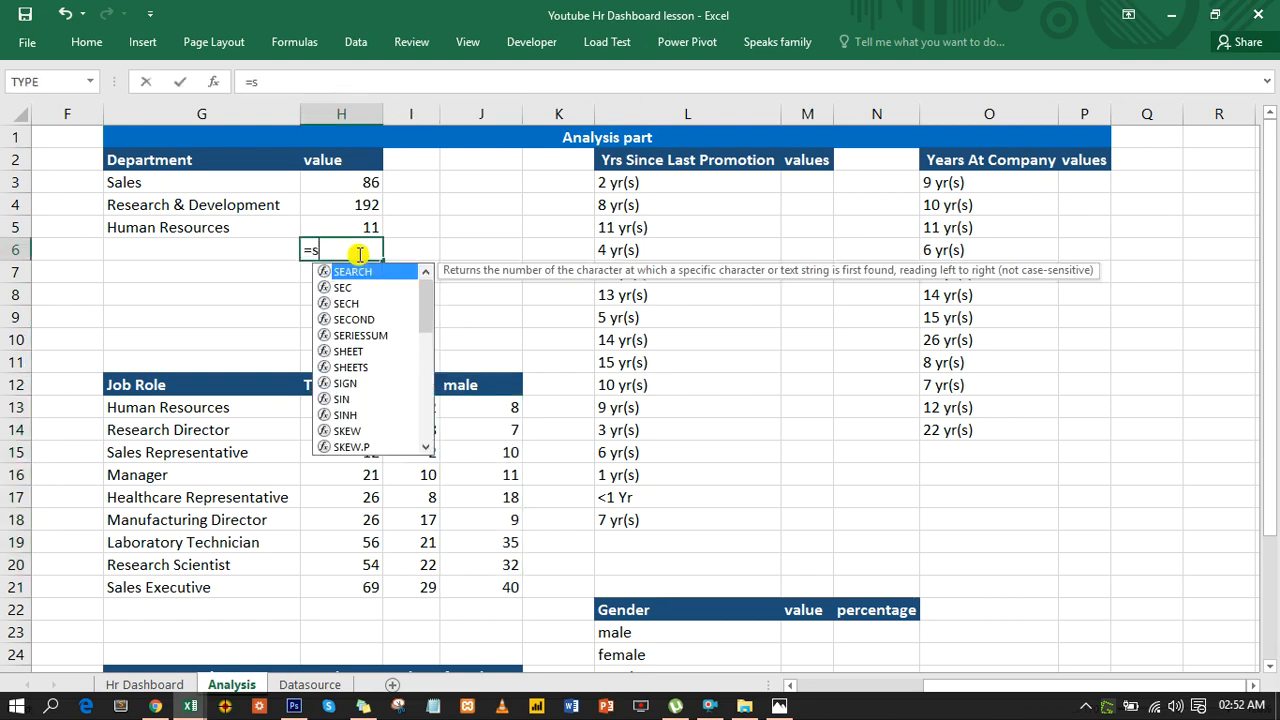
key("Tab")
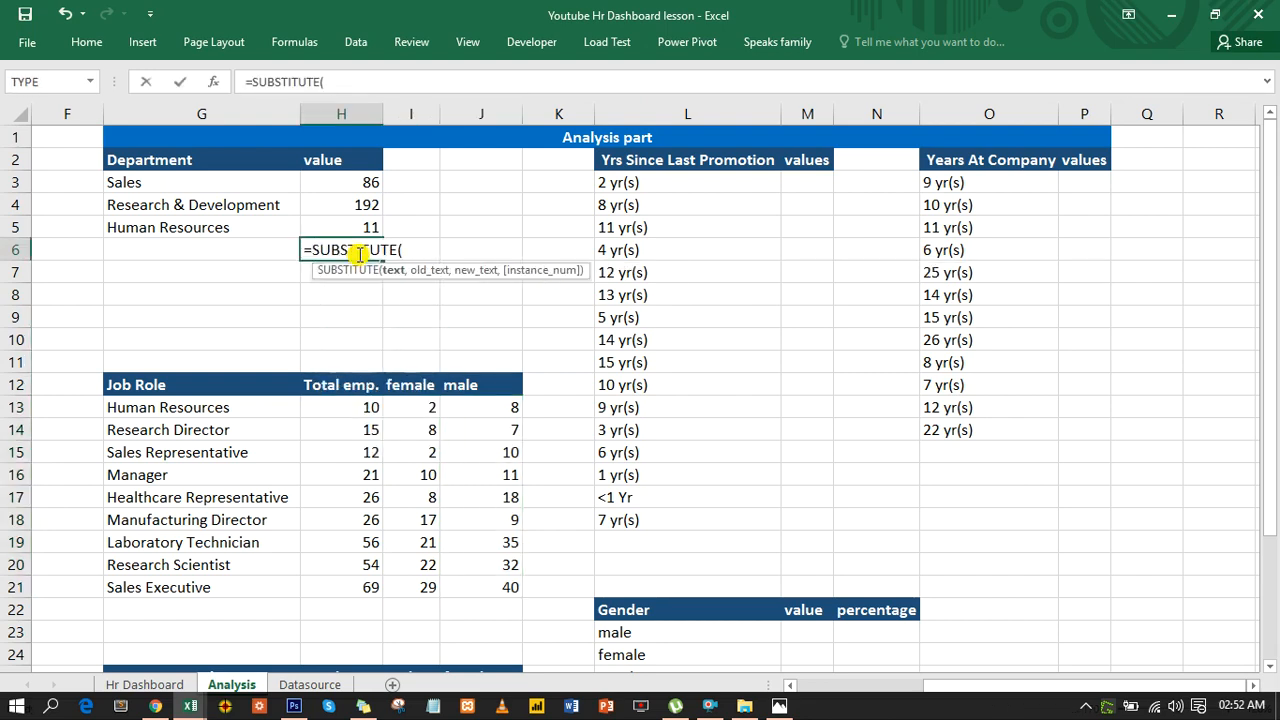
key("BackSpace")
key("BackSpace")
key("BackSpace")
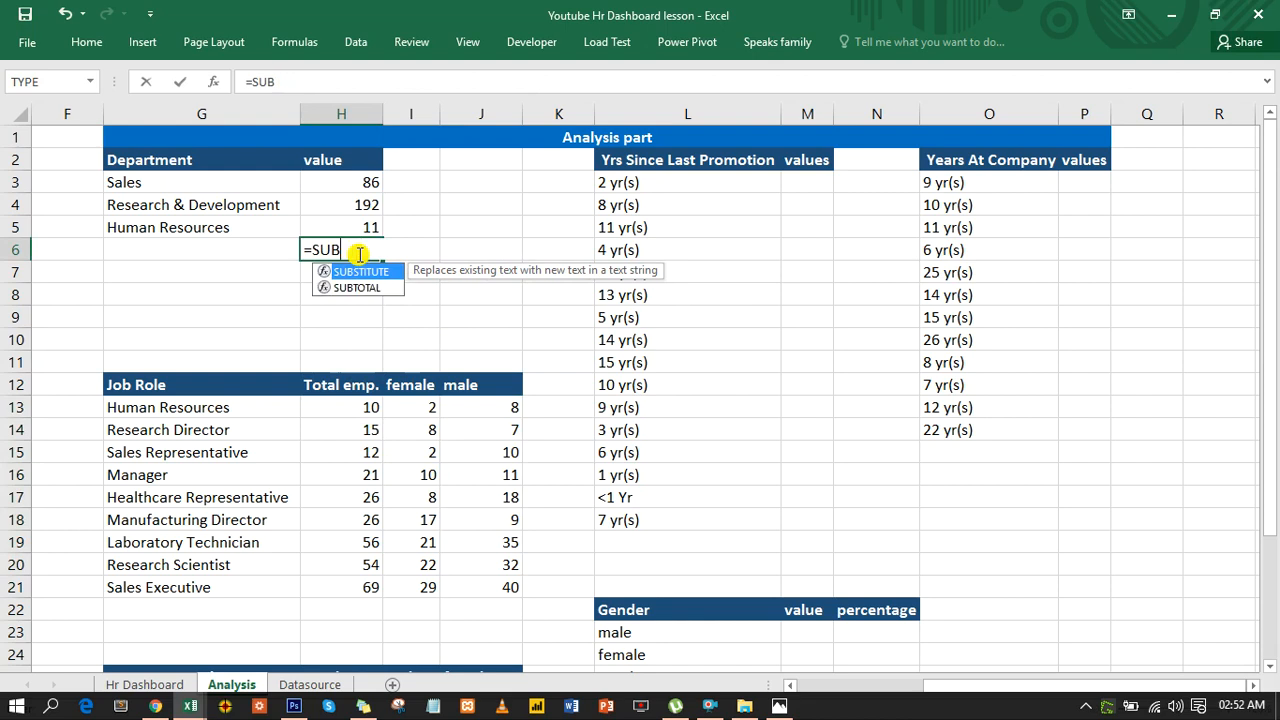
type("m")
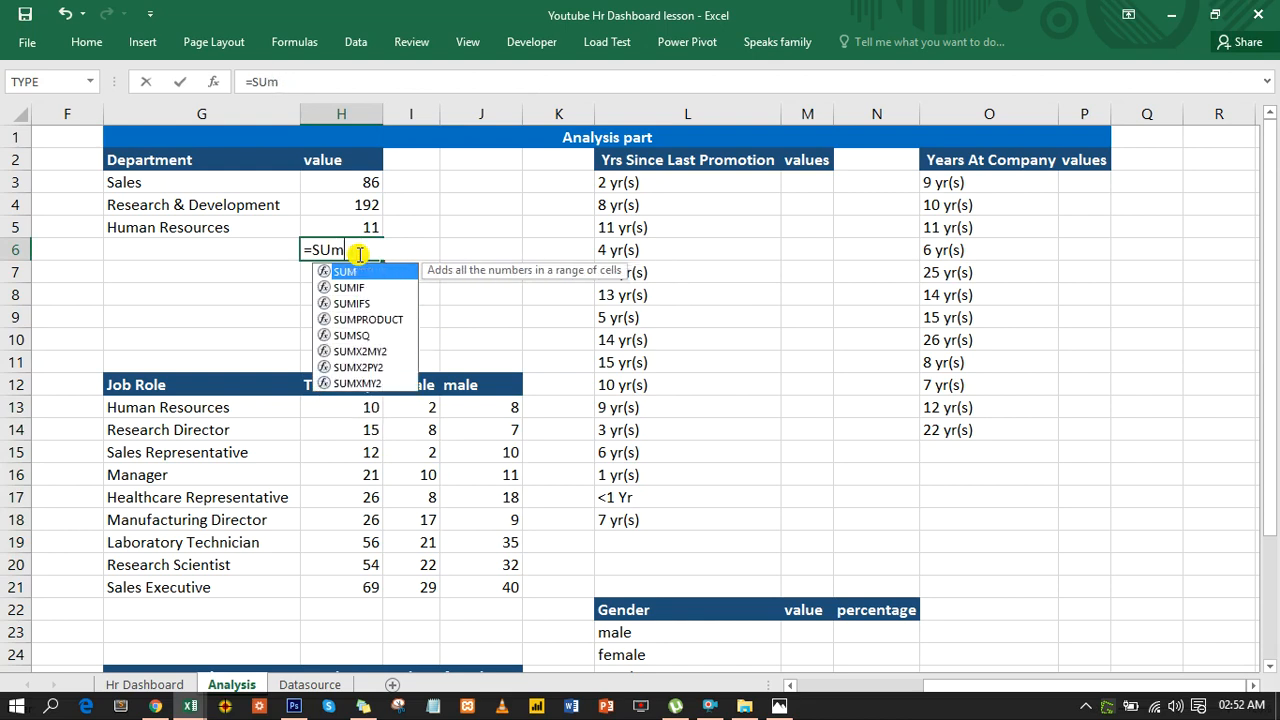
key("Tab")
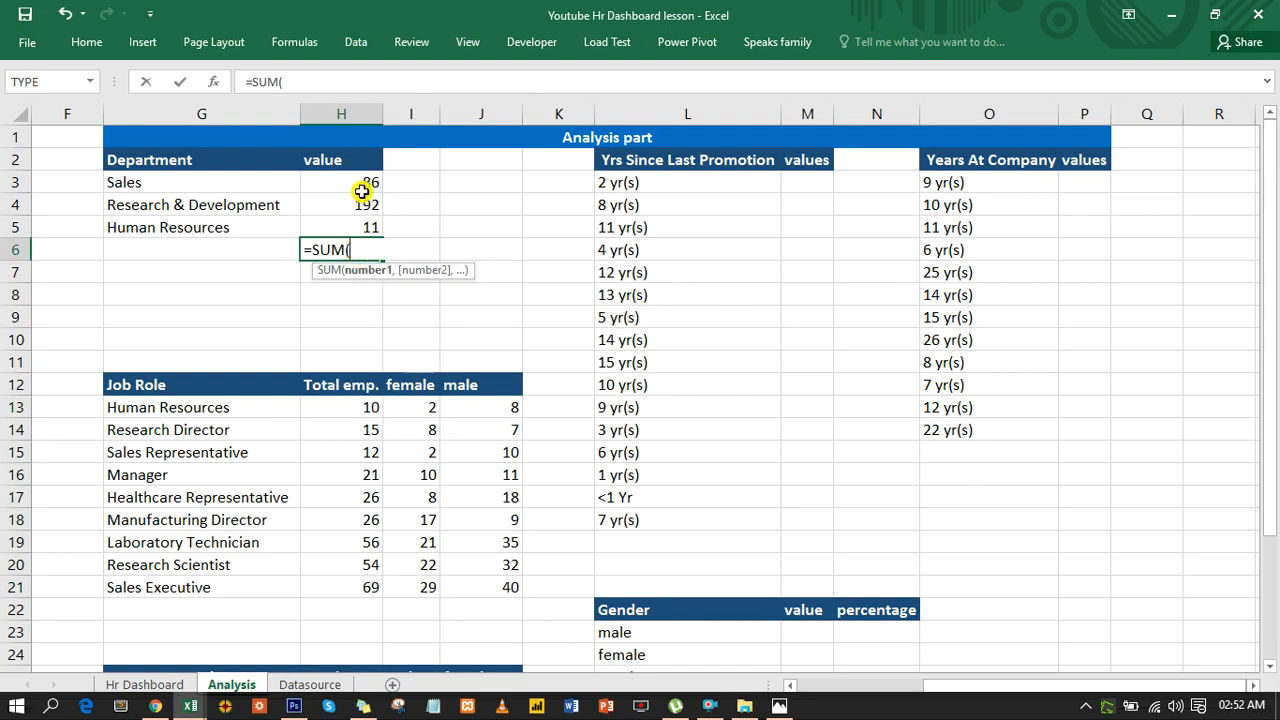
left_click_drag(362, 183, 359, 228)
key("Return")
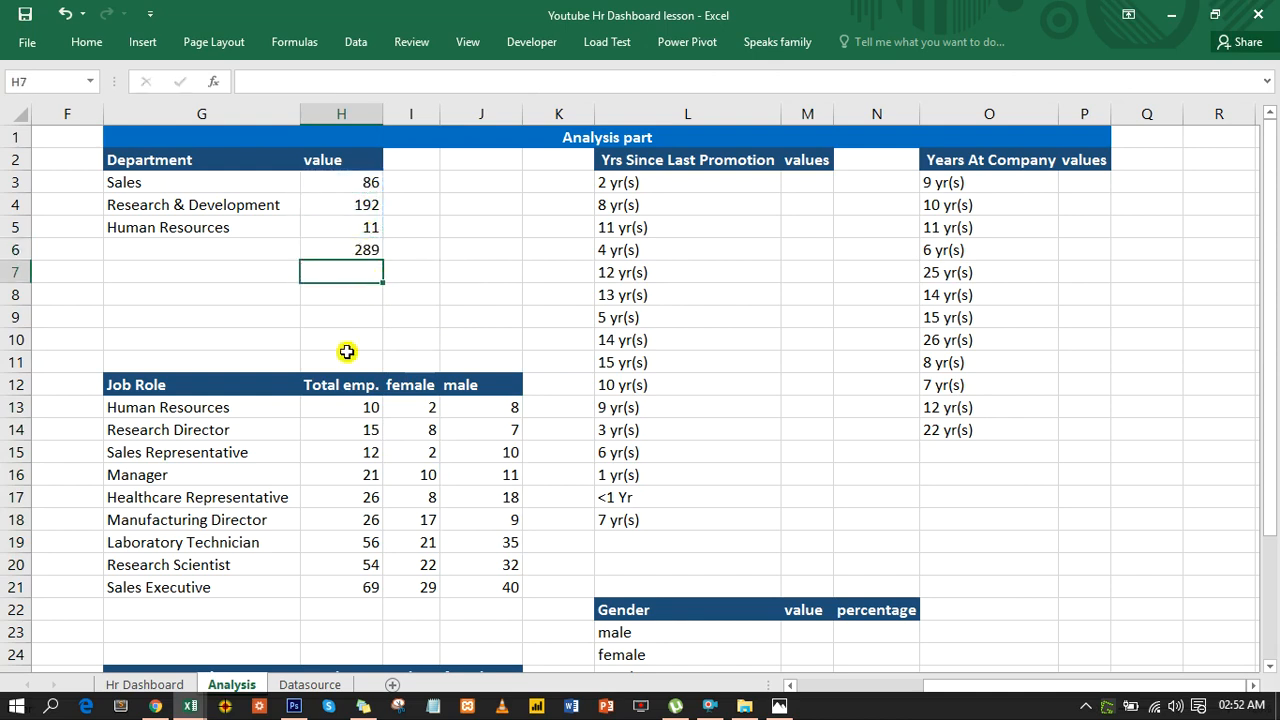
Step: Add a SUM formula in H22 totalling the job role employee counts in H13:H21
left_click(364, 607)
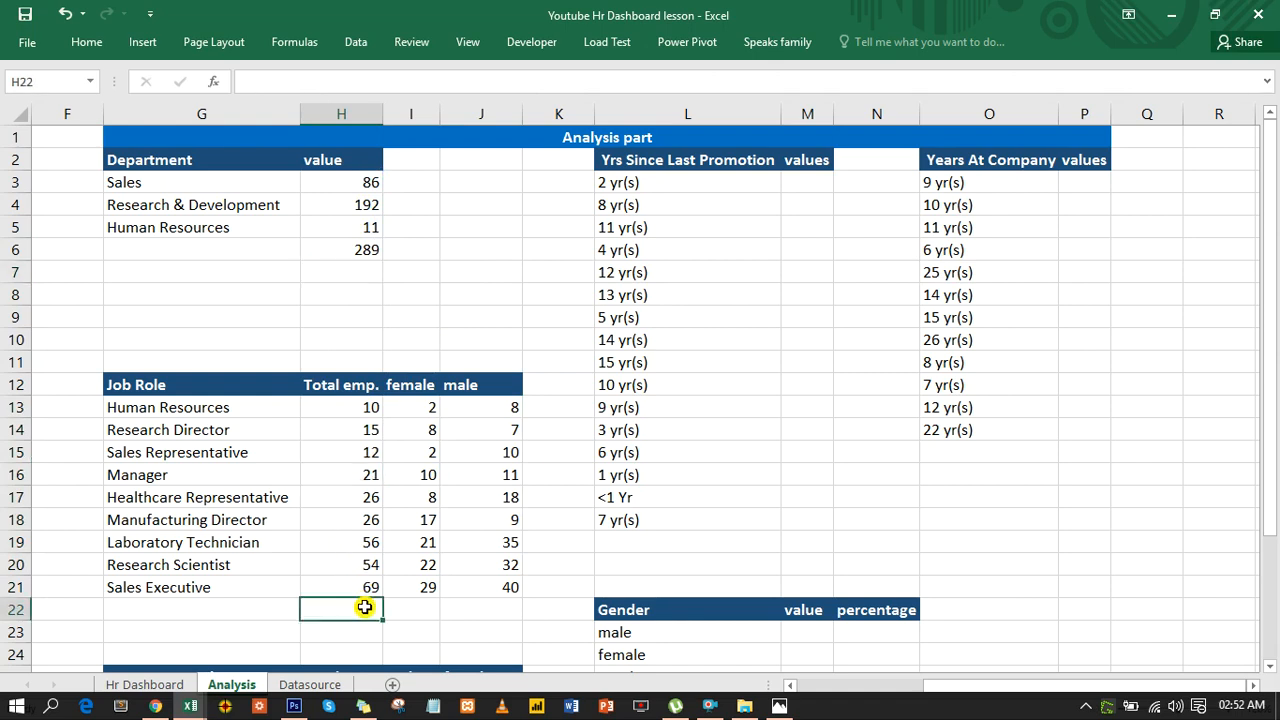
type("=s")
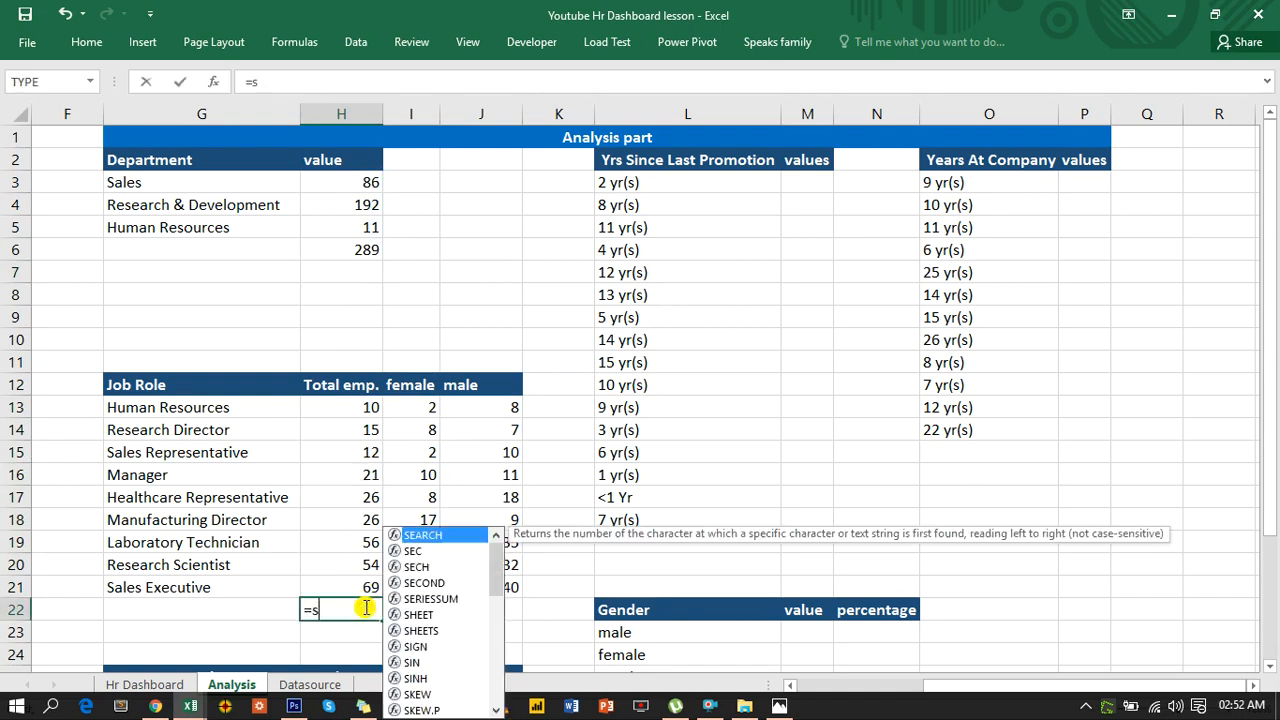
type("um")
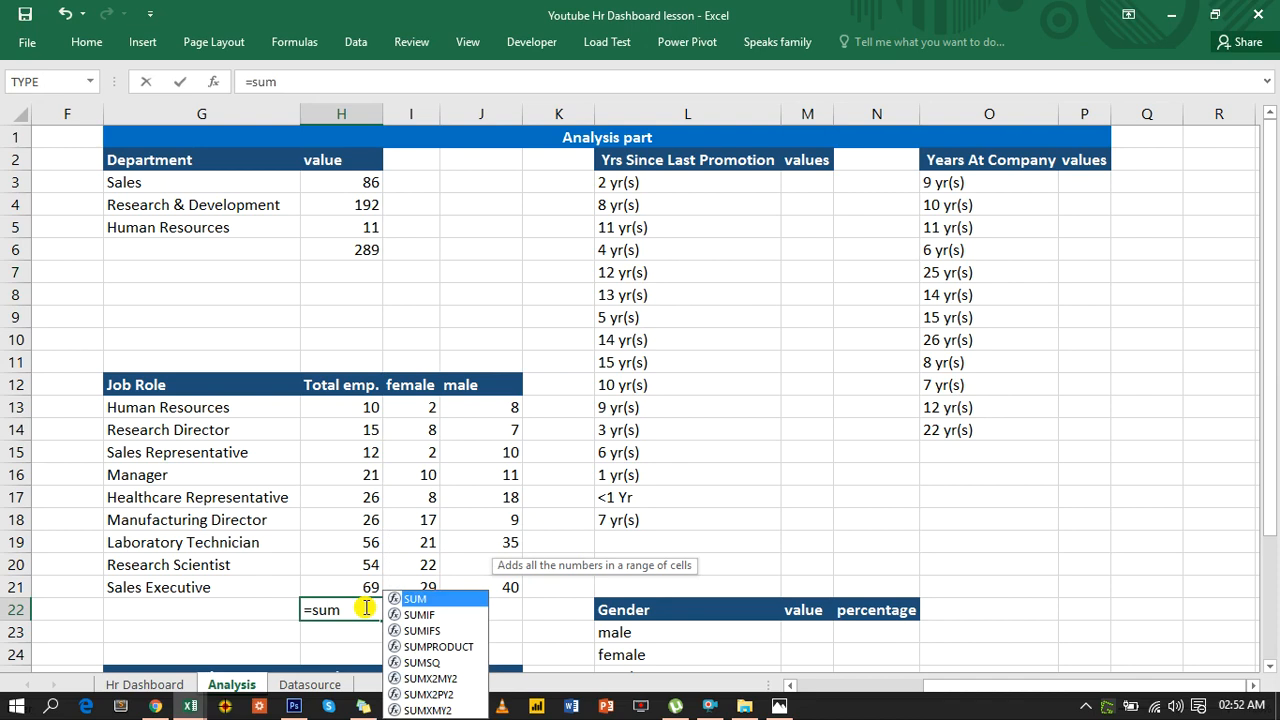
key("Tab")
left_click_drag(359, 408, 370, 582)
key("Return")
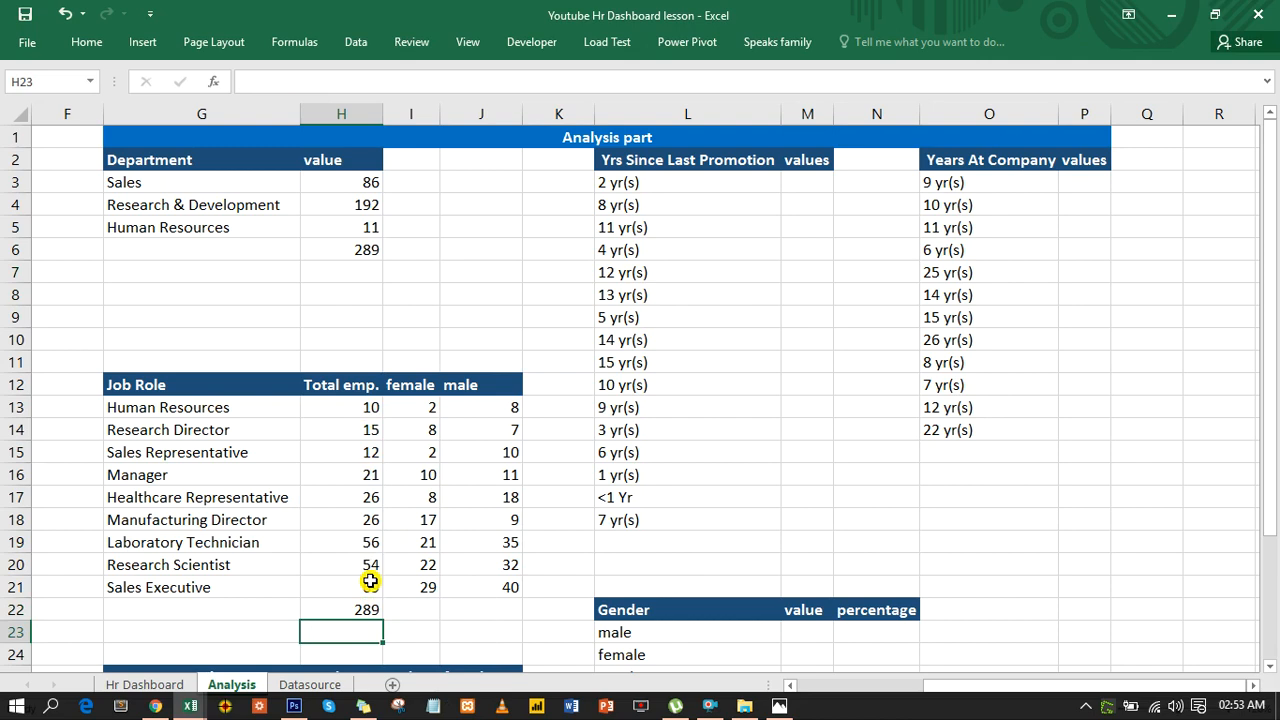
left_click(371, 407)
left_click_drag(382, 418, 374, 587)
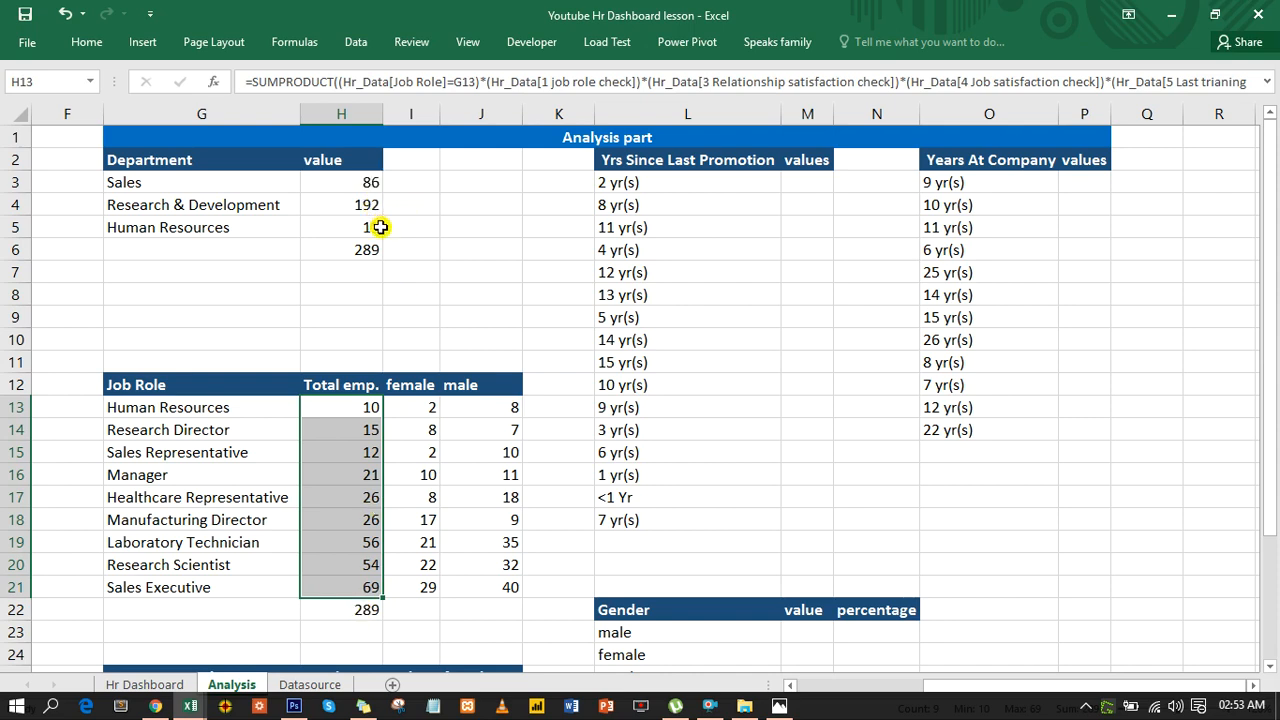
left_click(148, 383)
left_click_drag(148, 383, 484, 571)
left_click(367, 519)
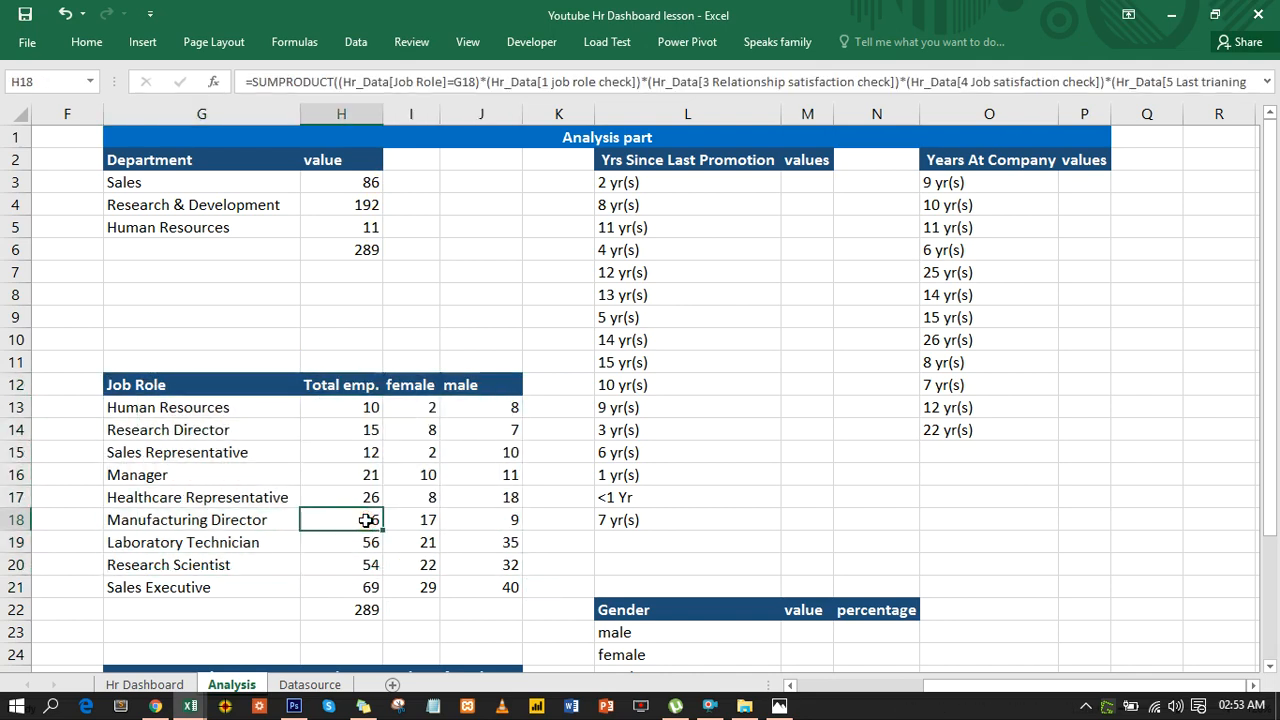
Step: Insert a recommended Stacked Bar chart from the job role table G12:J21, including its headers
left_click(144, 385)
left_click_drag(144, 385, 503, 584)
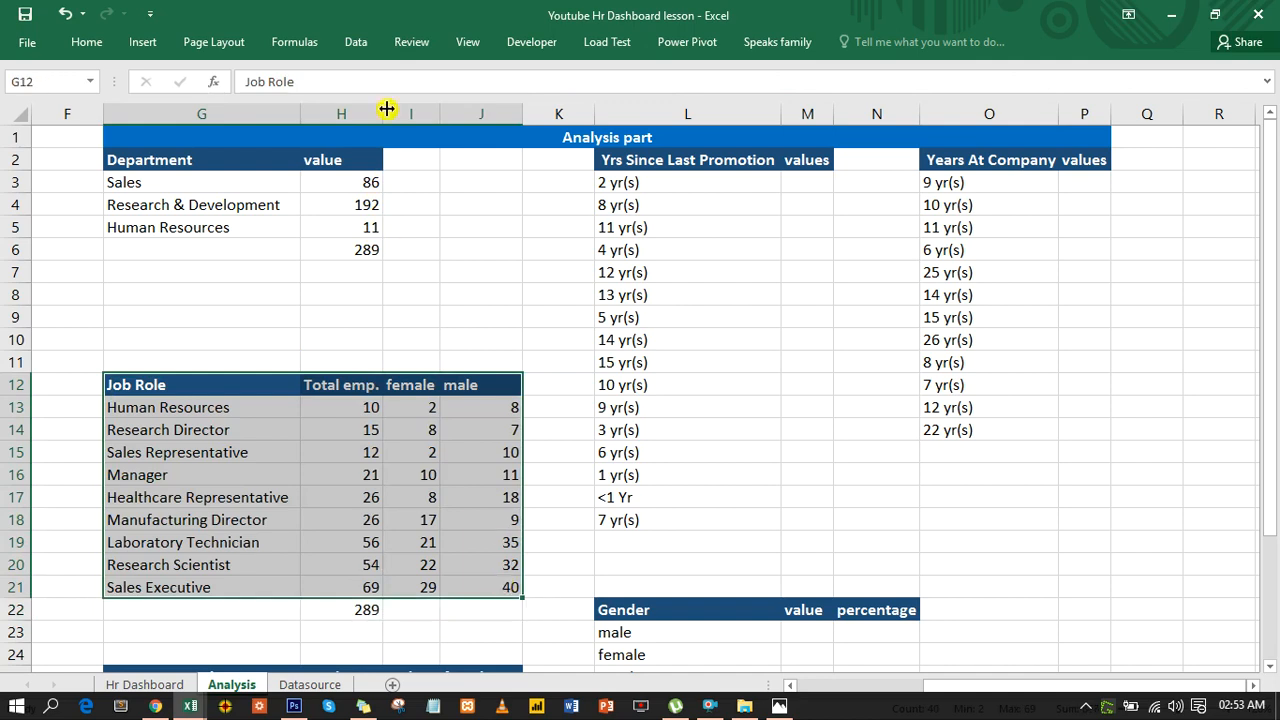
left_click(146, 46)
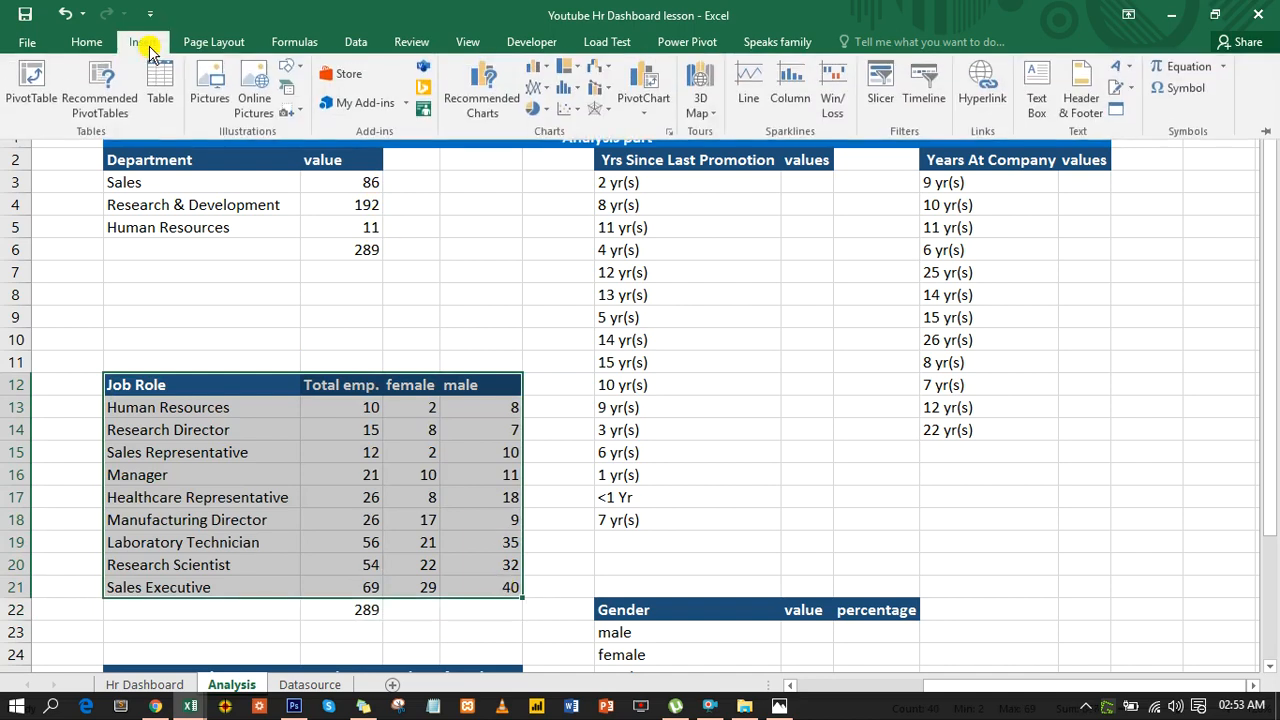
left_click(484, 96)
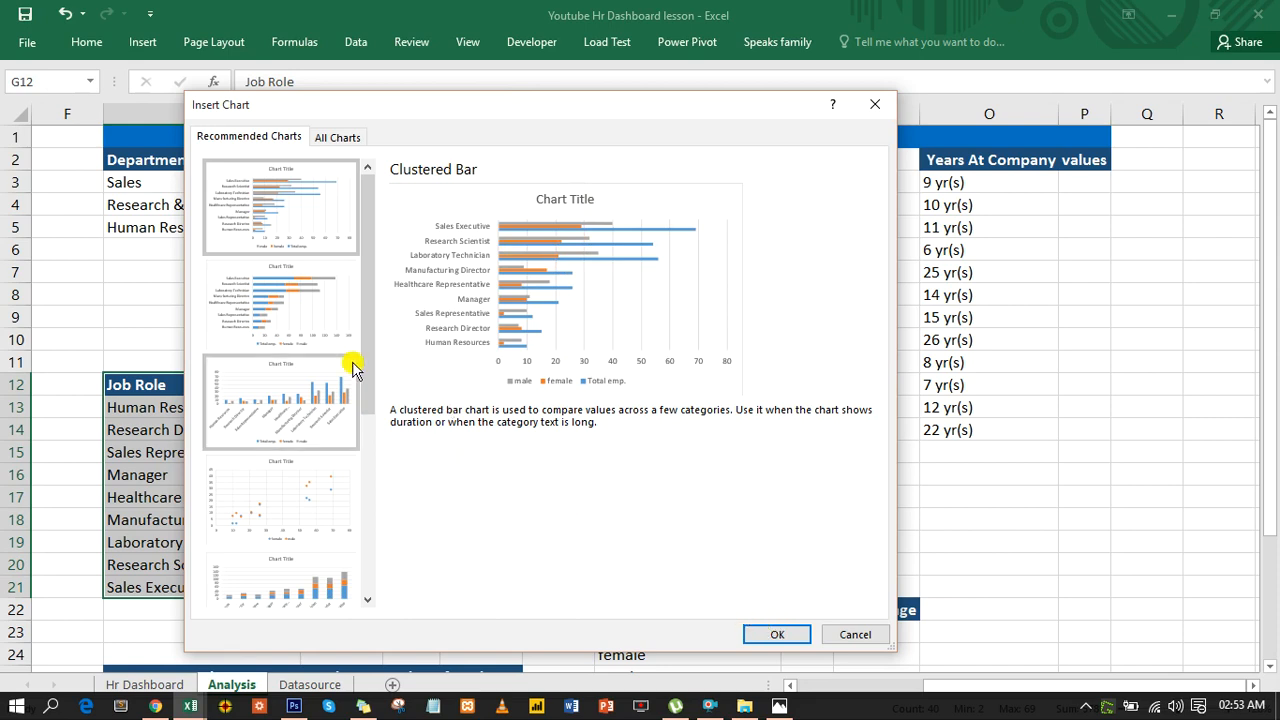
left_click(301, 320)
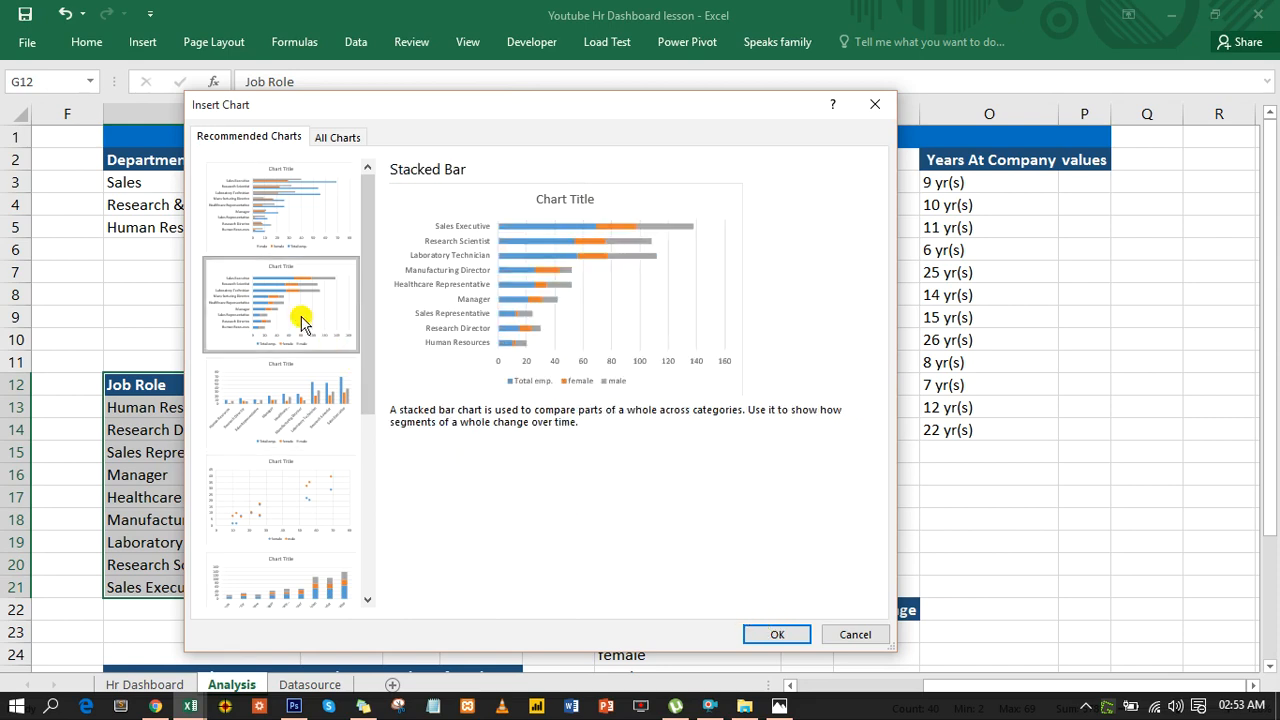
left_click(793, 635)
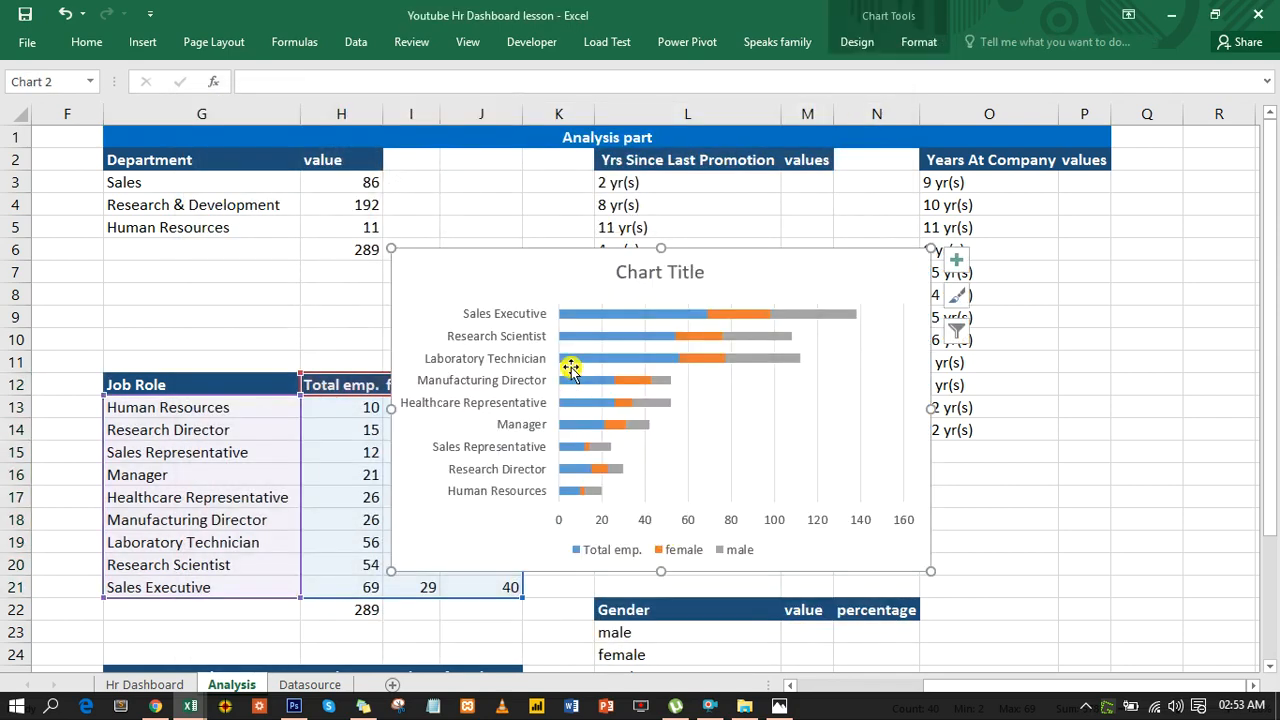
Step: Delete the chart title and the vertical gridlines from the job role chart
left_click(684, 545)
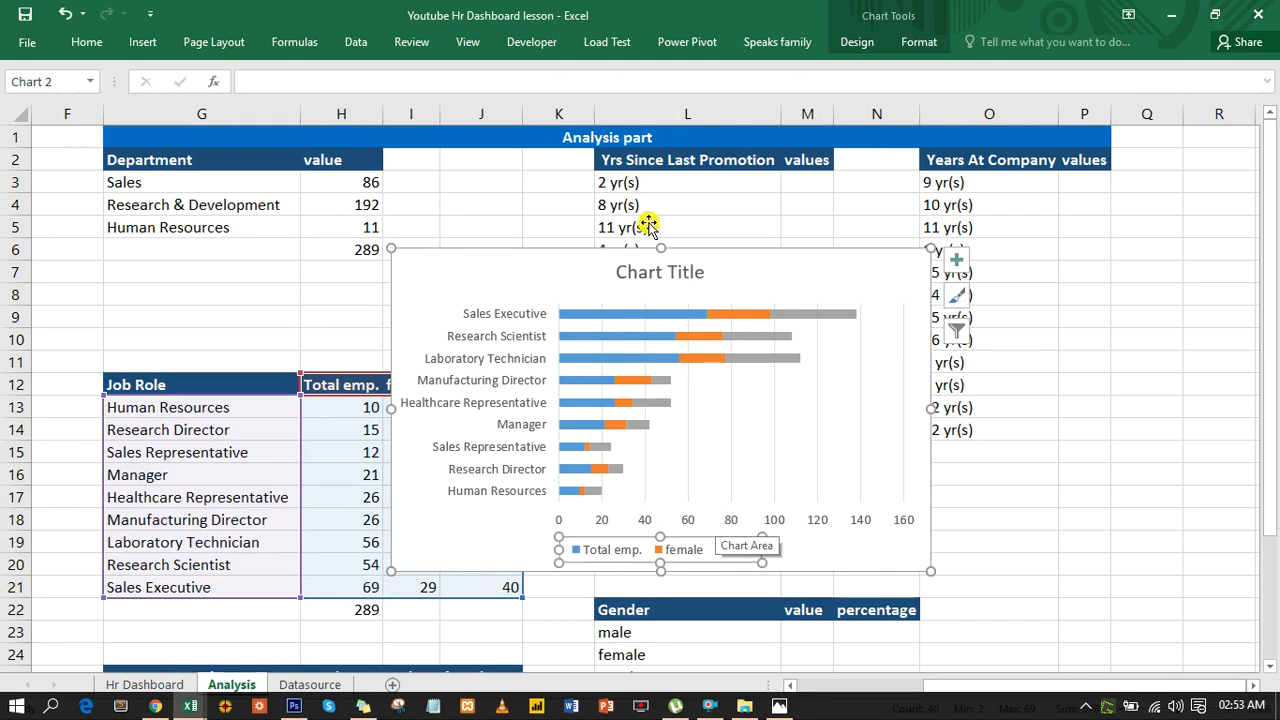
left_click(649, 266)
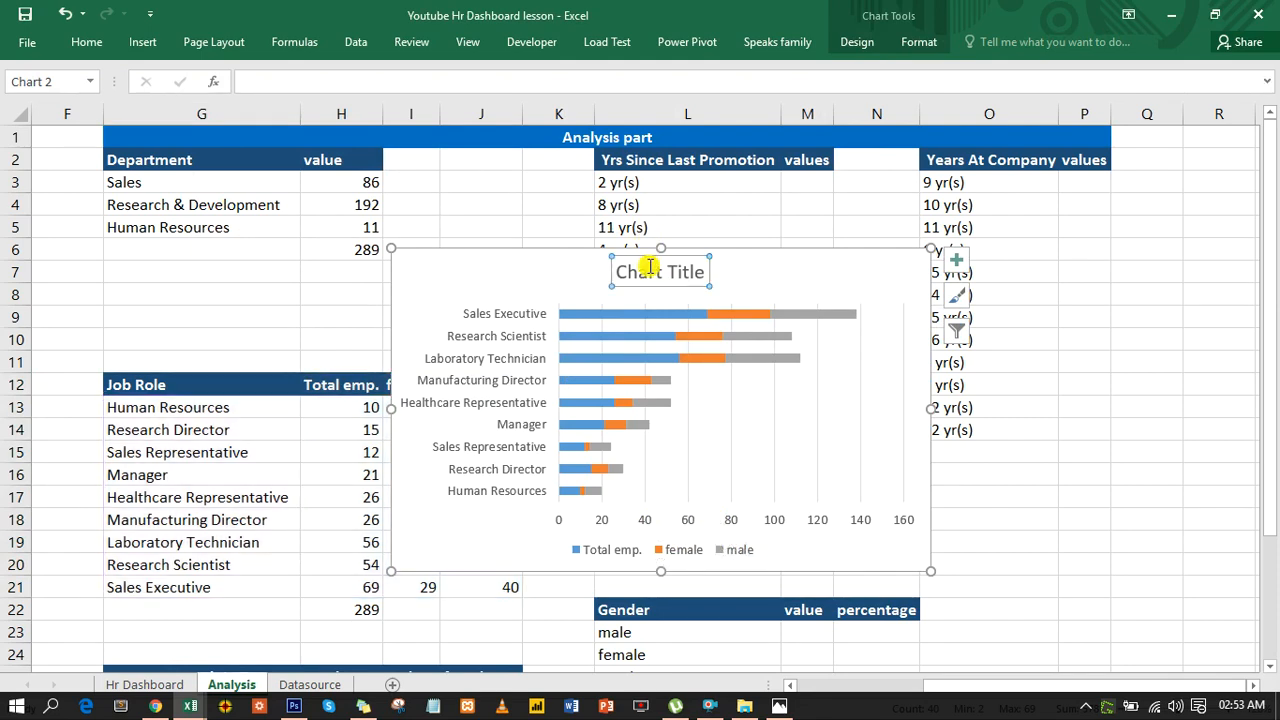
key("Delete")
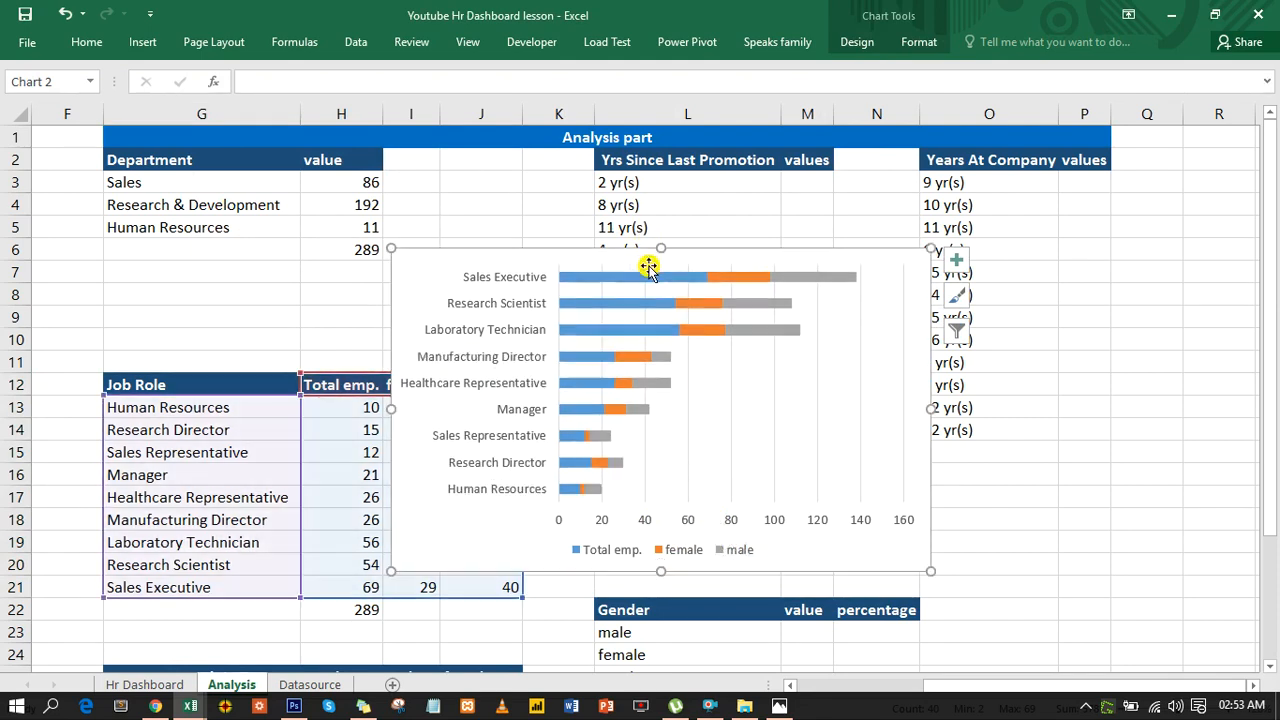
left_click(730, 372)
key("Delete")
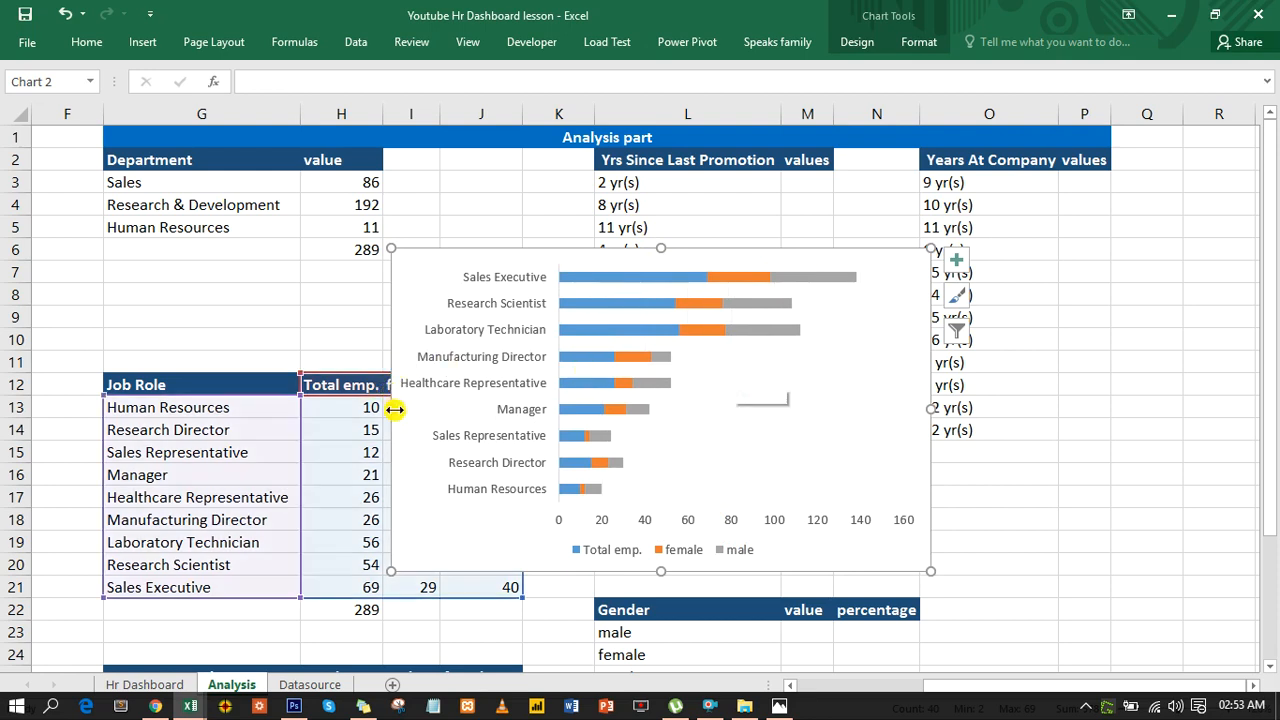
Step: Shrink the job role chart in width and height and delete its horizontal value axis
left_click_drag(393, 408, 483, 408)
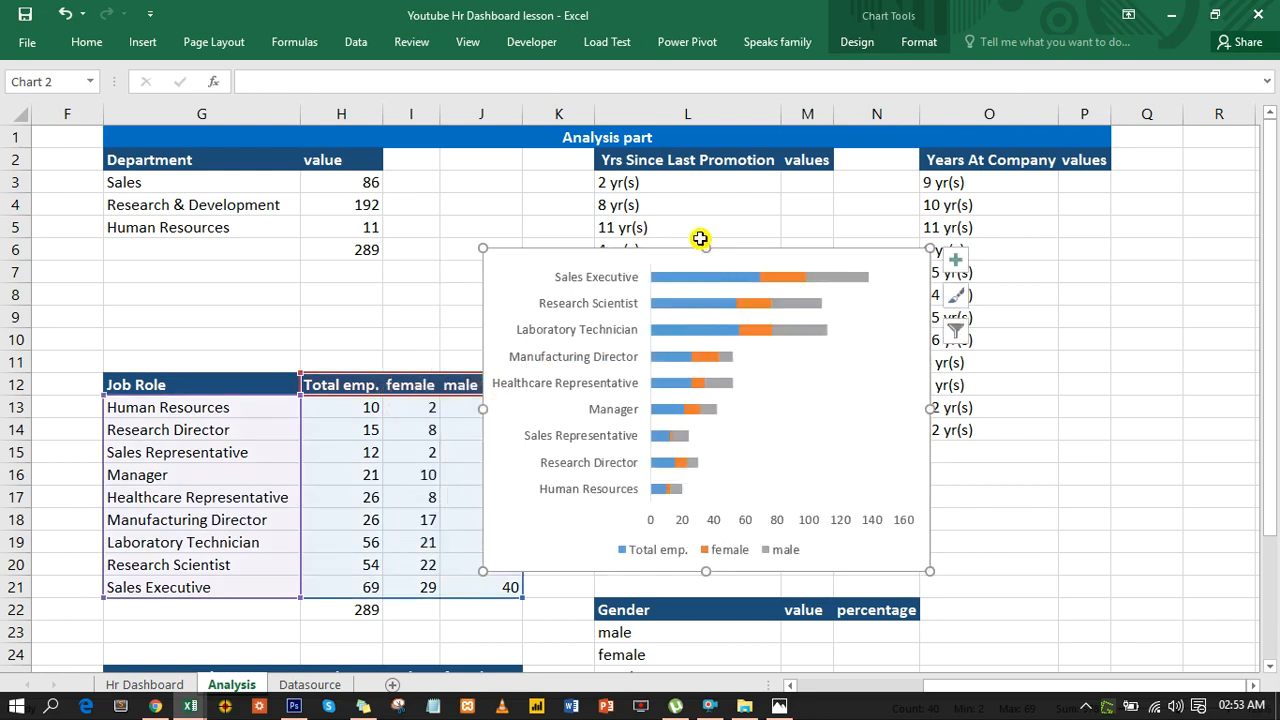
left_click_drag(706, 248, 706, 263)
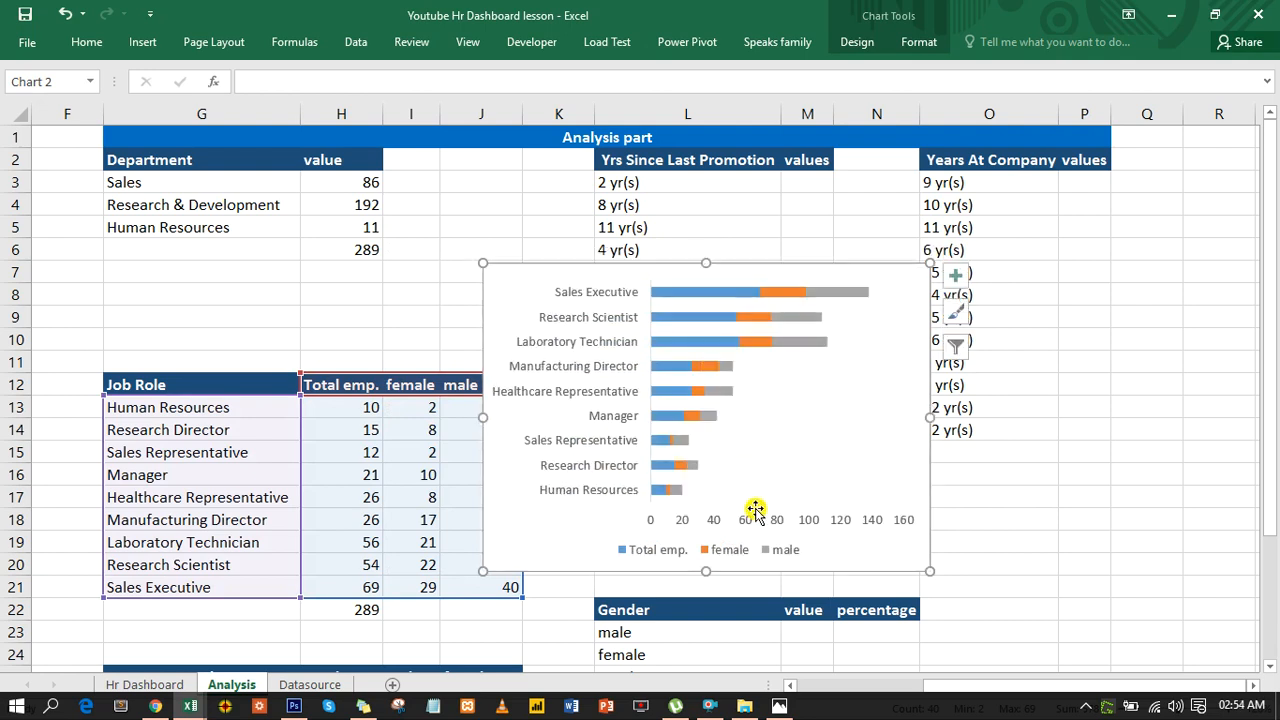
left_click(776, 524)
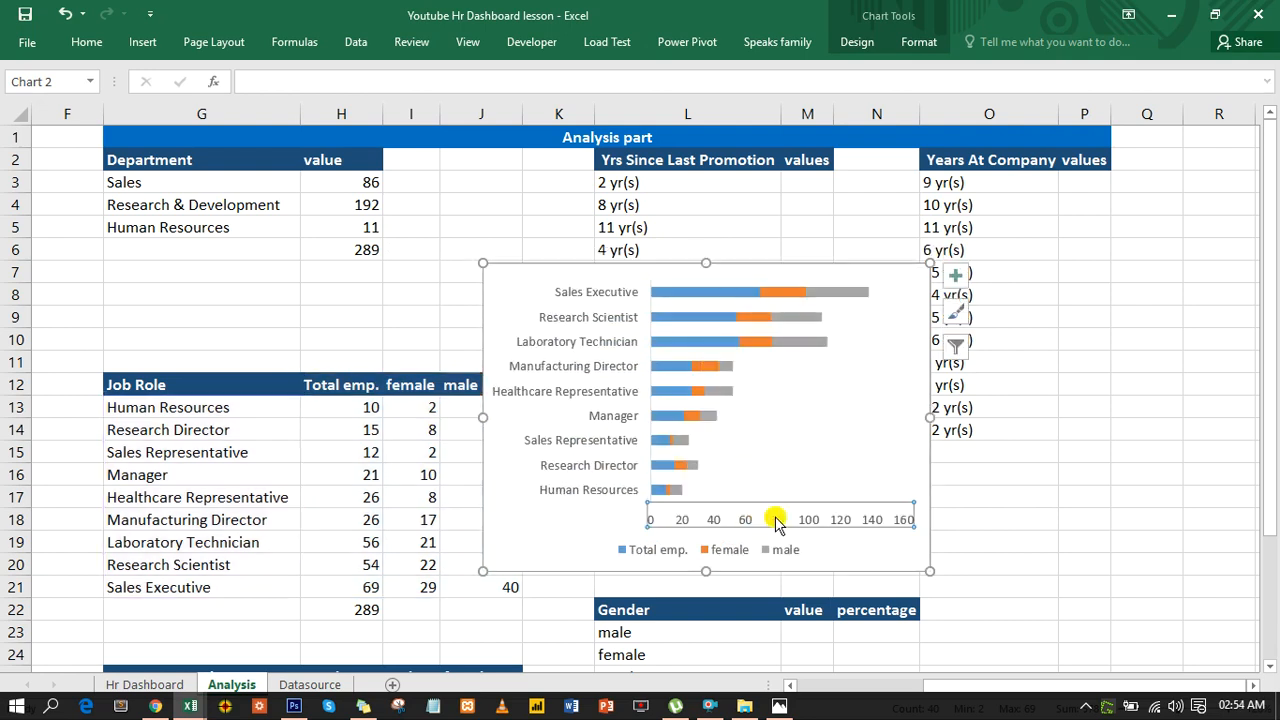
key("Delete")
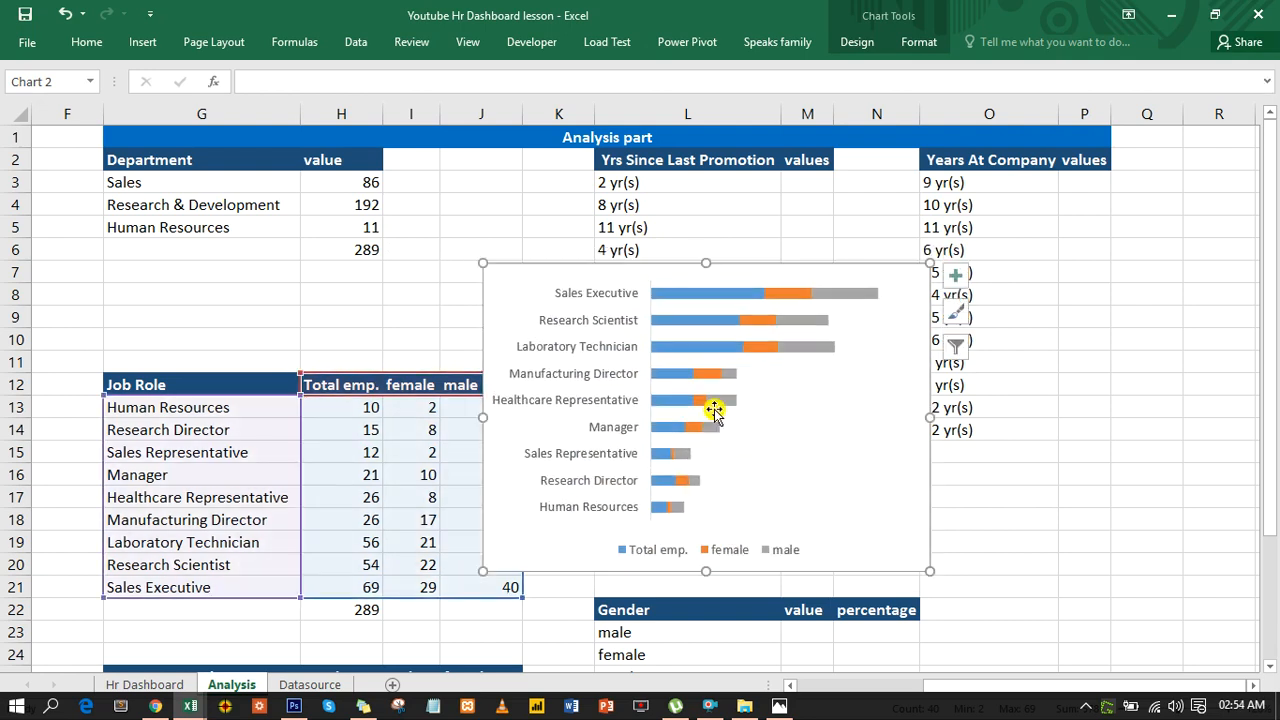
Step: Move the job role chart from the Analysis sheet to the Job roles panel on the Hr Dashboard sheet
key("Delete")
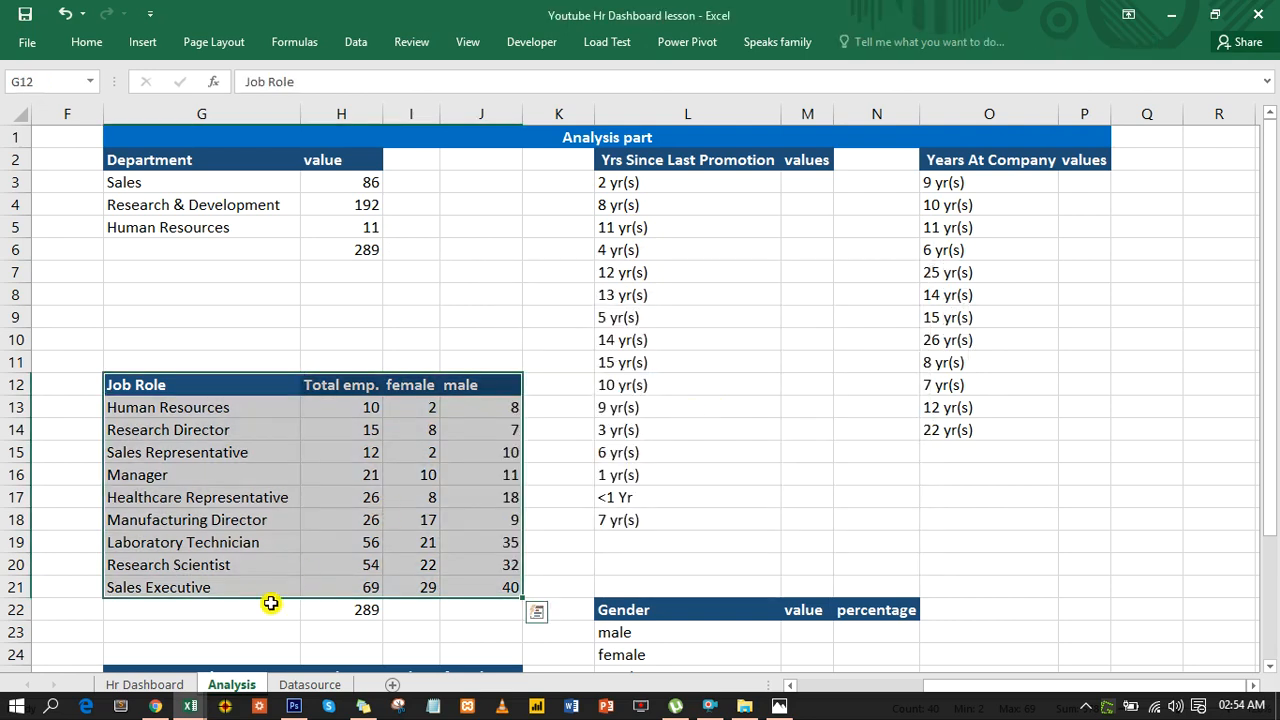
left_click(145, 685)
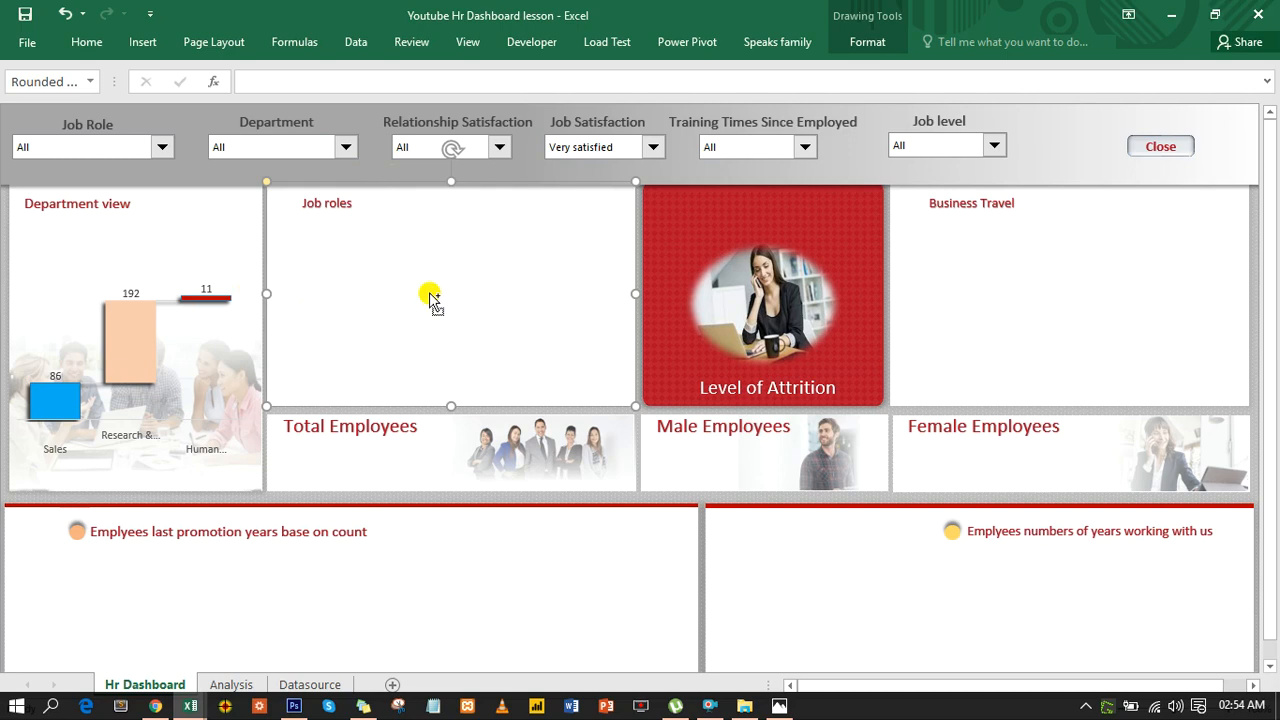
key("ctrl+v")
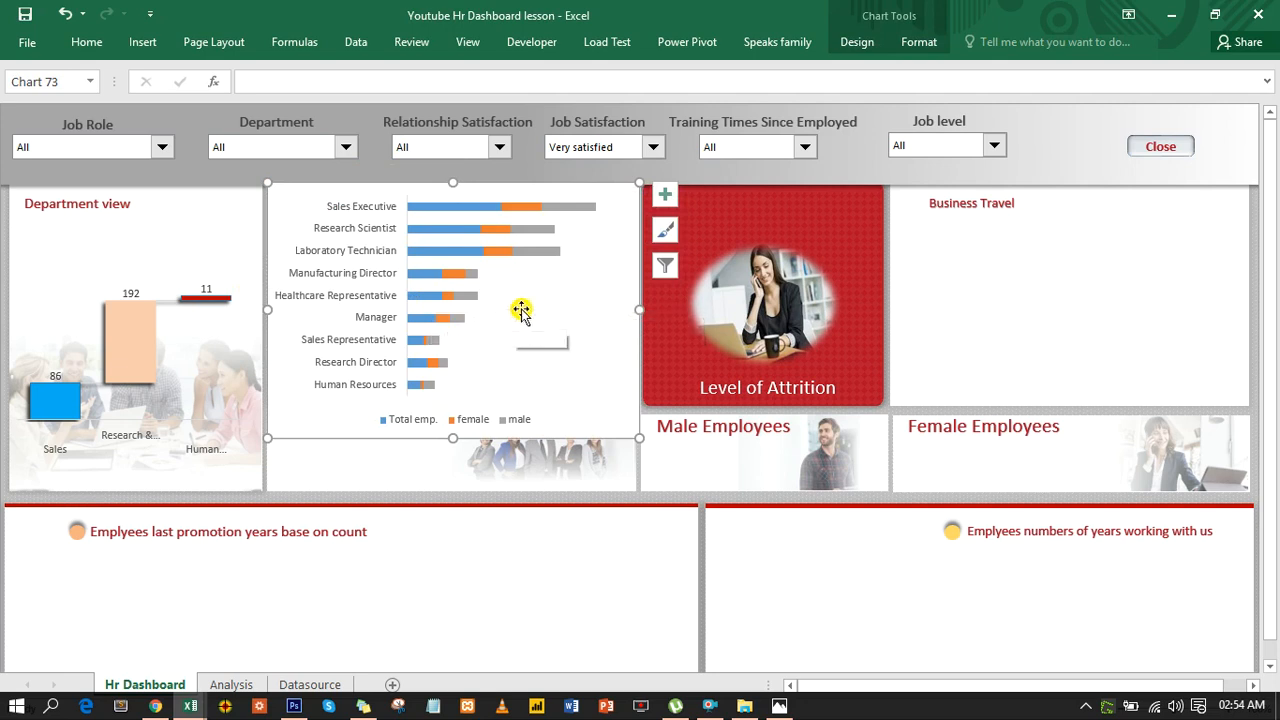
left_click_drag(530, 312, 590, 372)
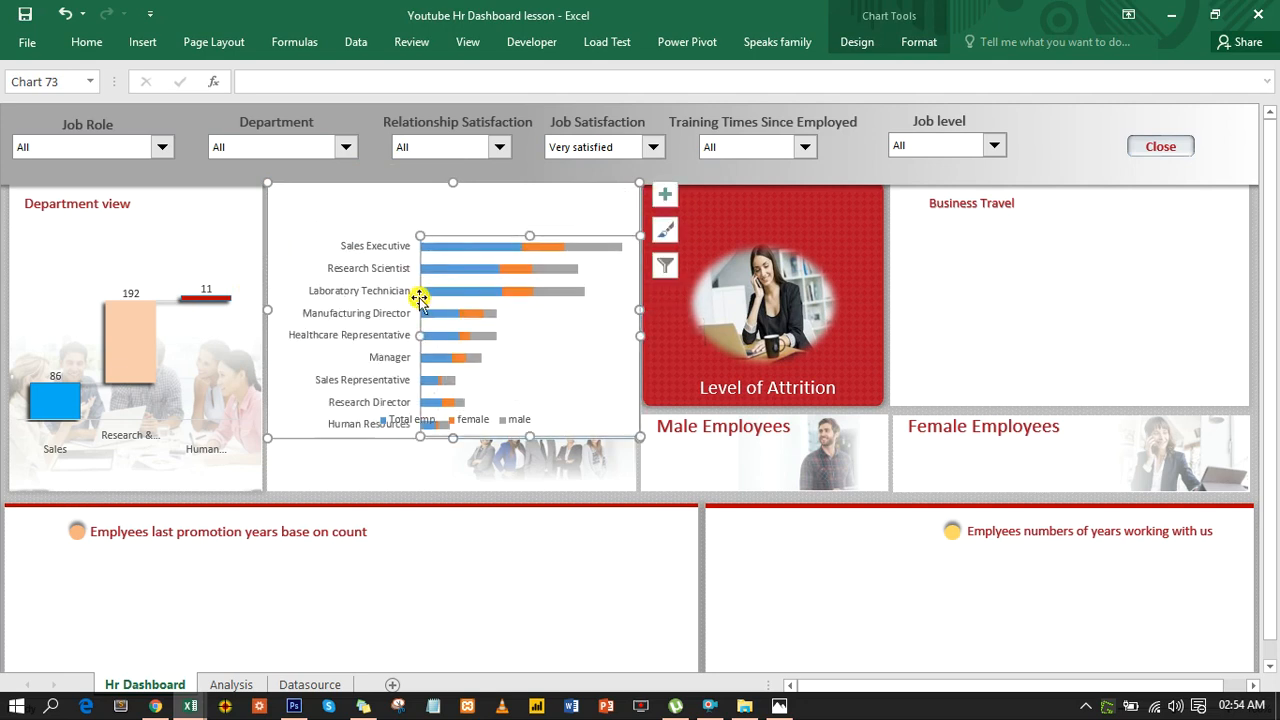
key("ctrl+z")
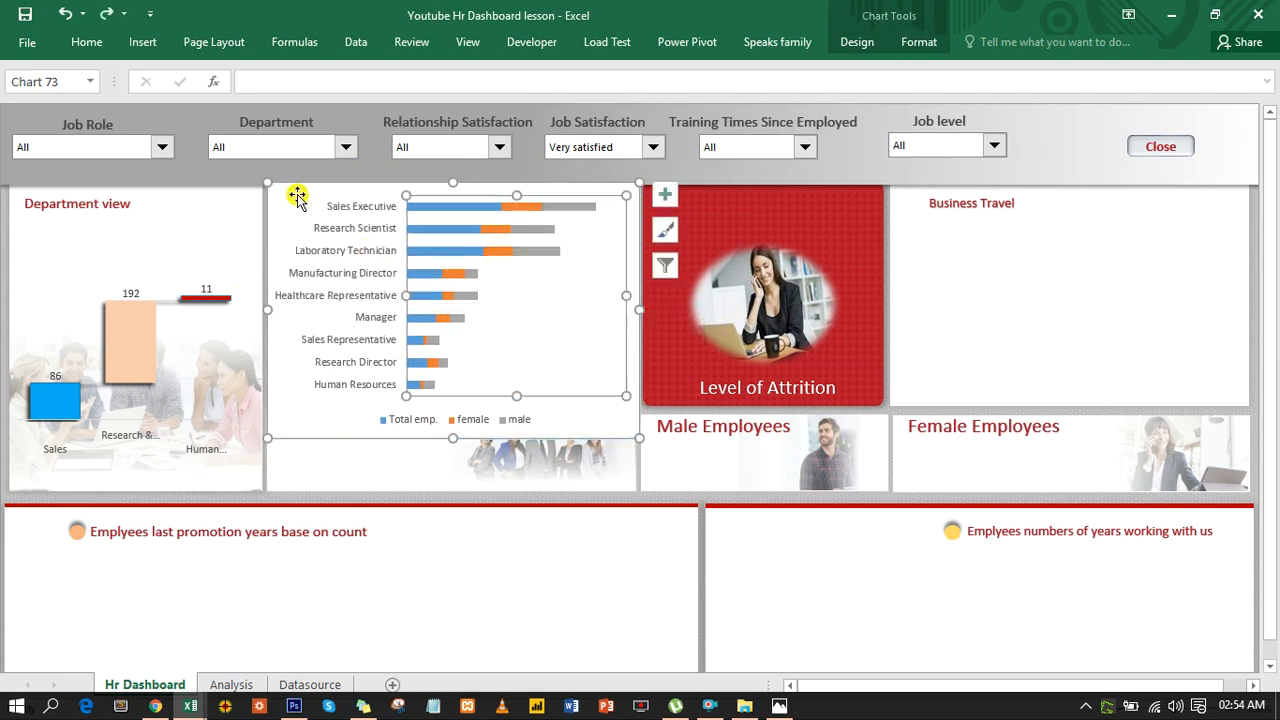
left_click_drag(296, 193, 314, 250)
key("ctrl+z")
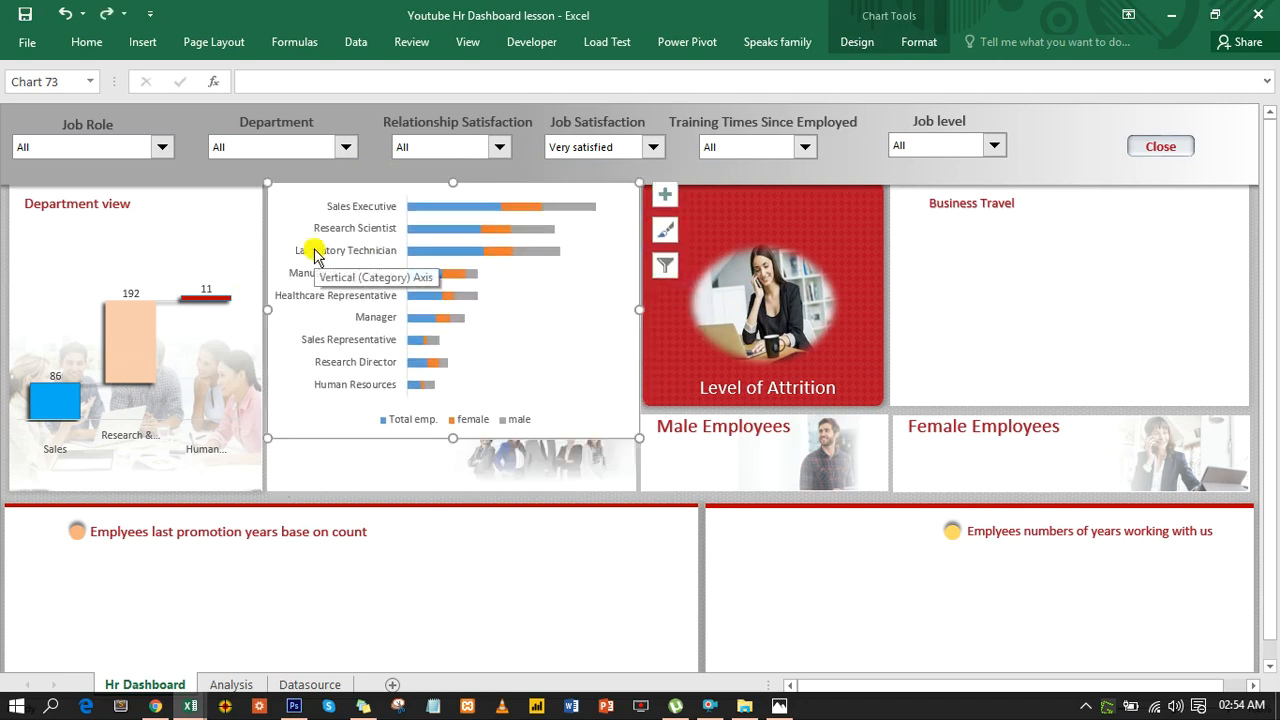
Step: Format the job role chart area with no fill and no border line
double_click(567, 296)
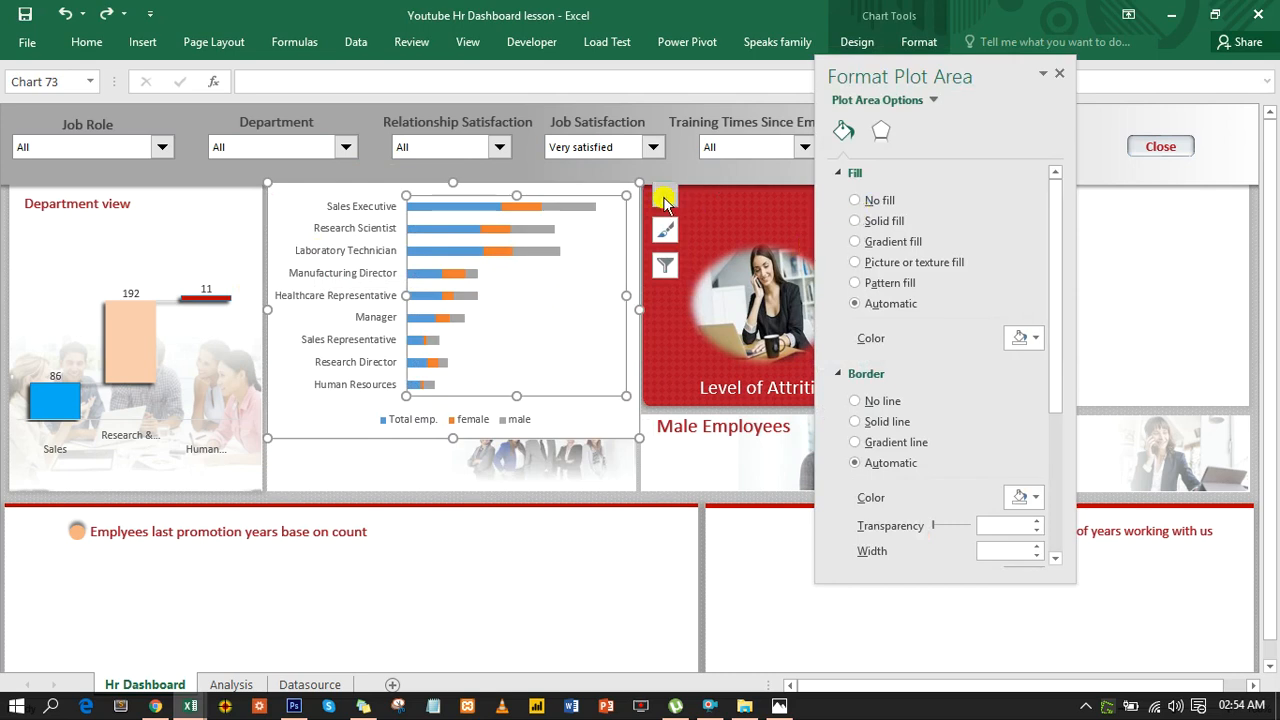
left_click(600, 187)
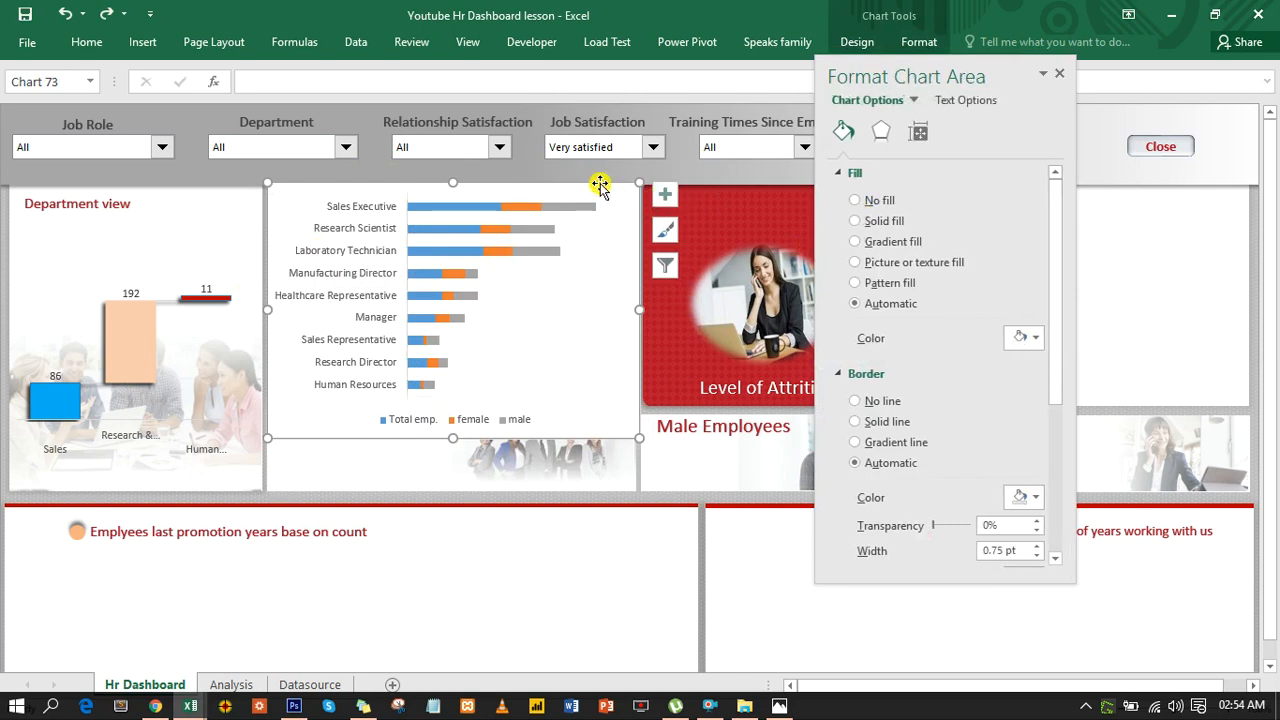
left_click(865, 201)
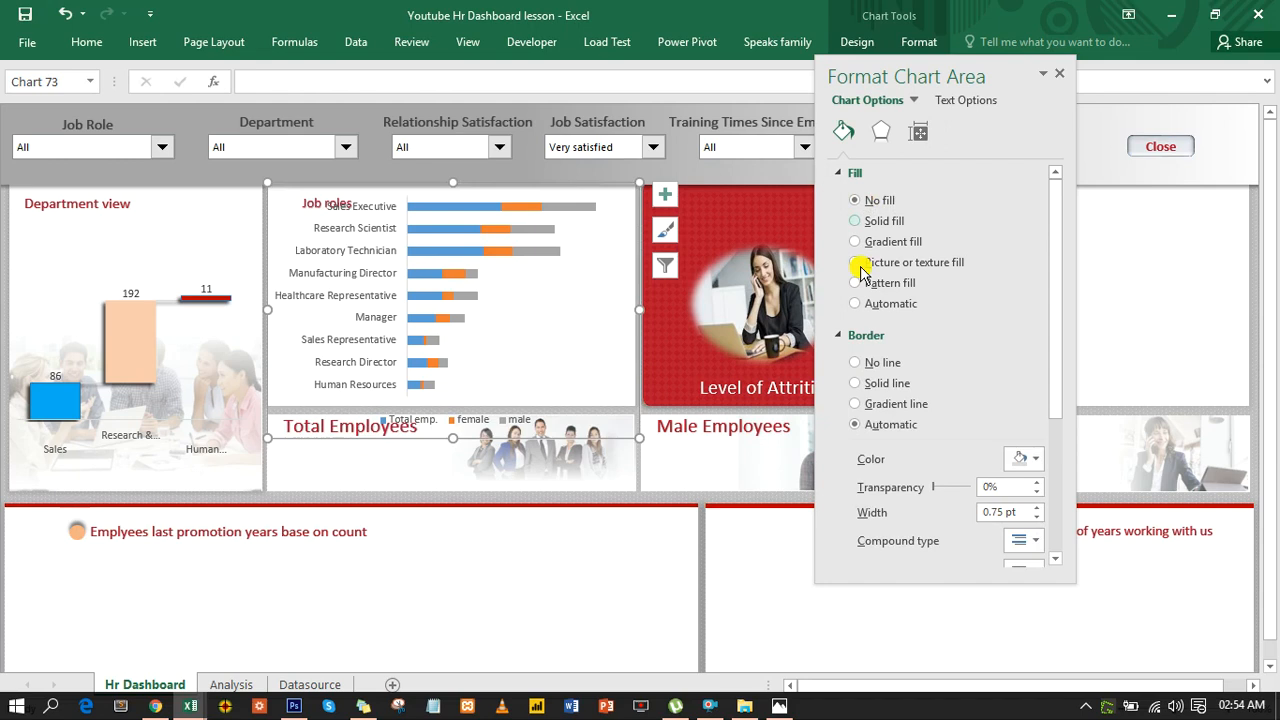
left_click(855, 363)
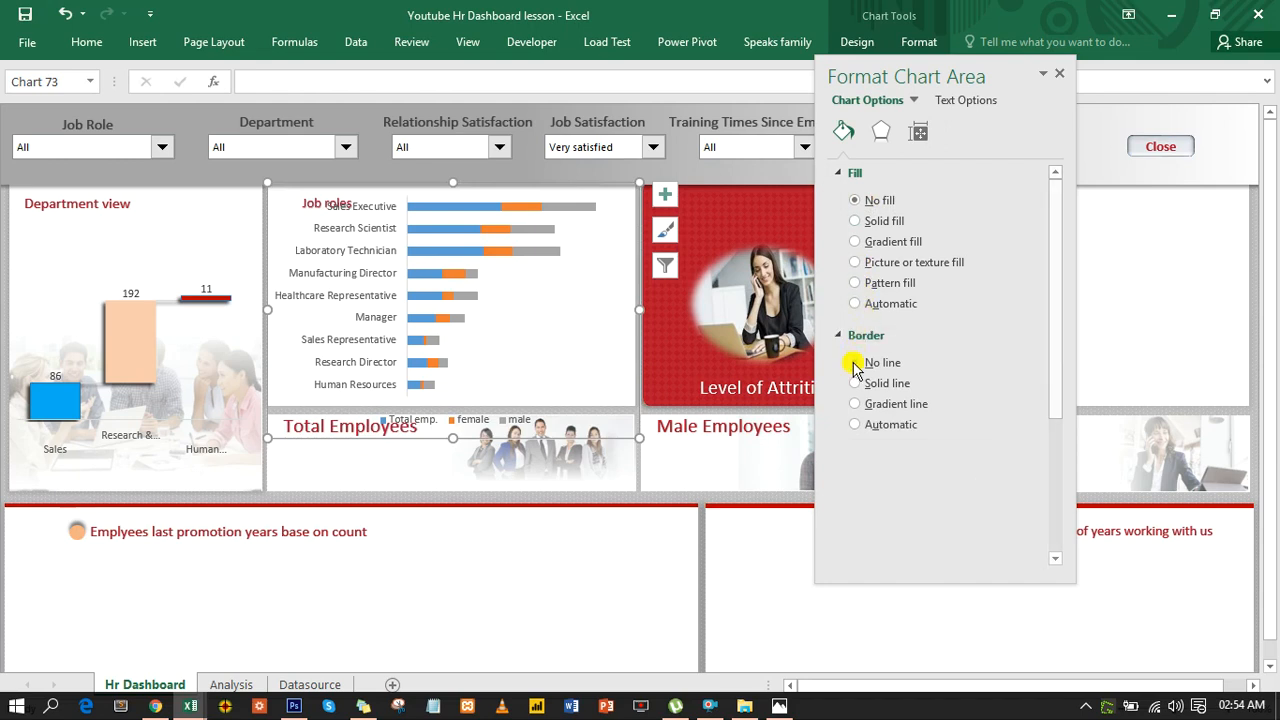
Step: Lower the top of the plot area to clear the Job roles heading and shorten the chart to fit inside its panel
left_click(461, 205)
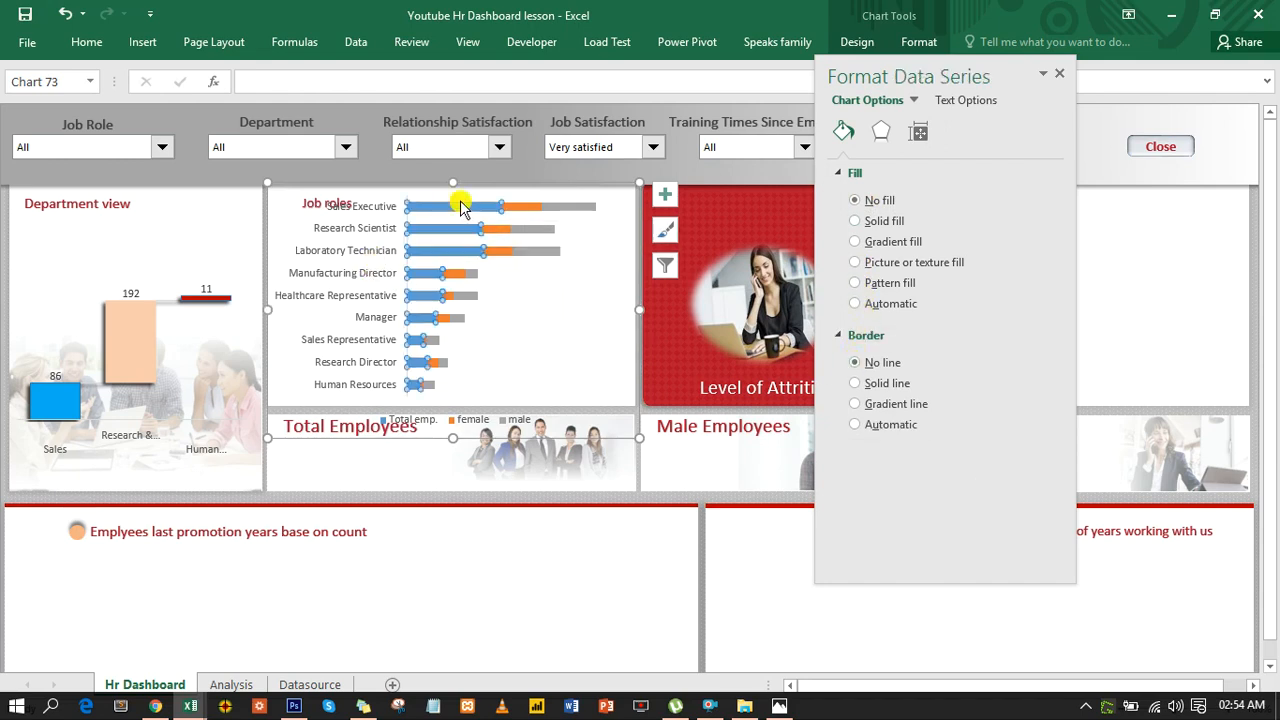
left_click(556, 275)
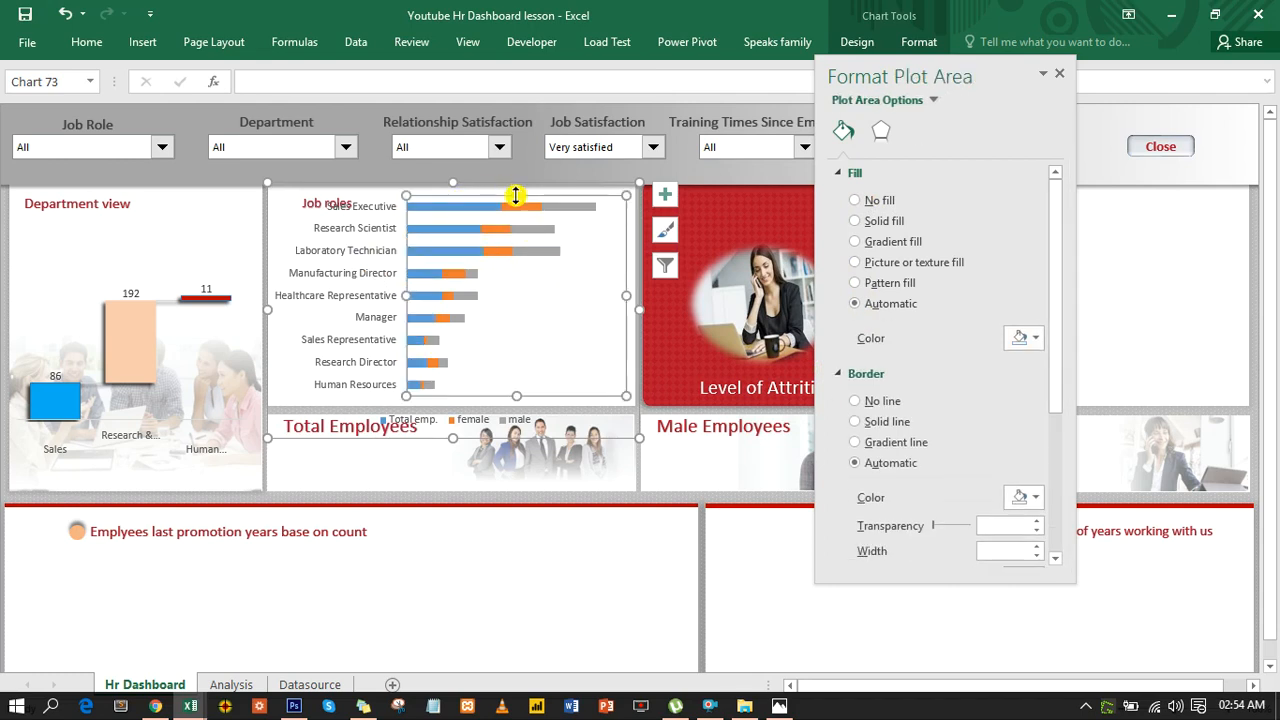
left_click_drag(516, 194, 515, 211)
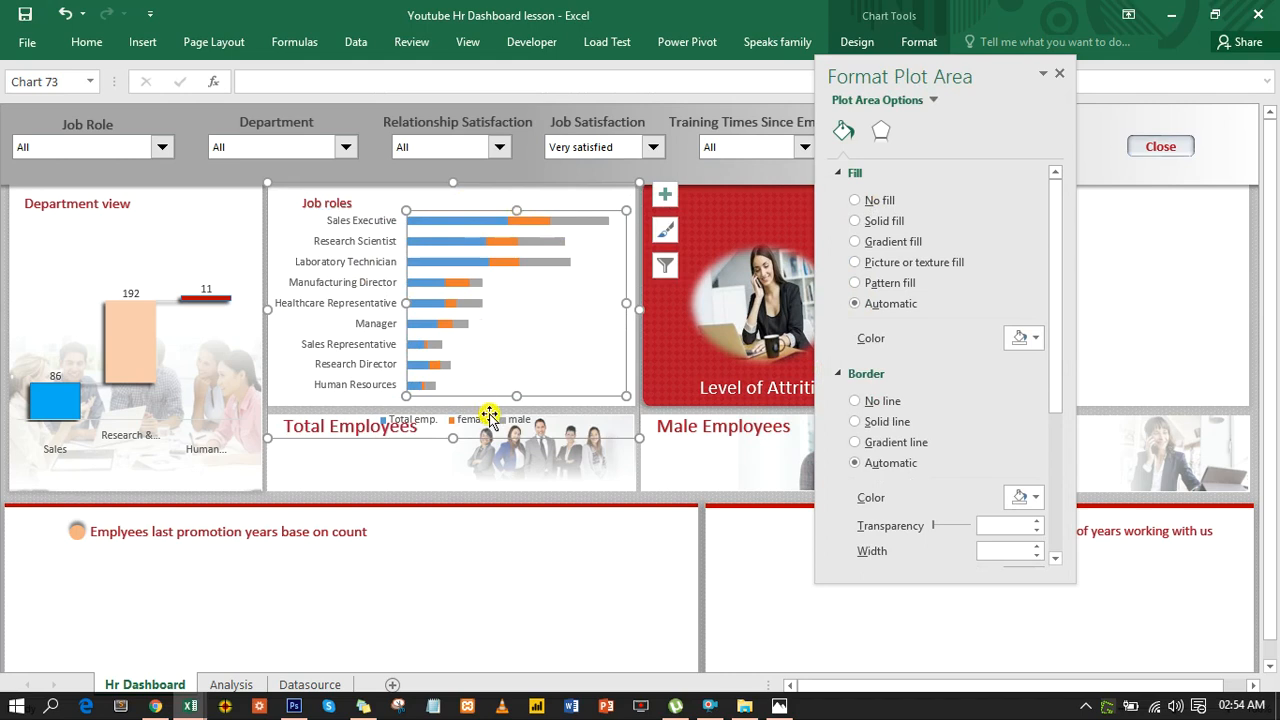
left_click_drag(453, 440, 457, 407)
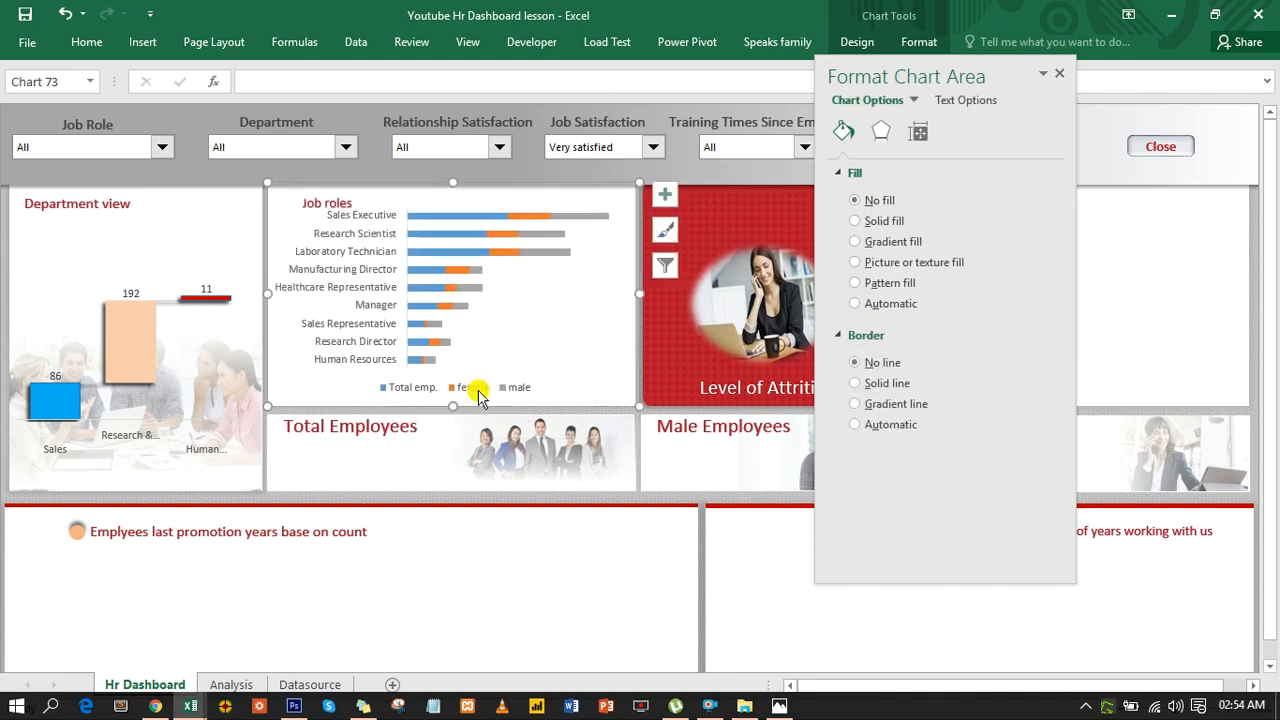
left_click(545, 272)
left_click_drag(517, 205, 517, 213)
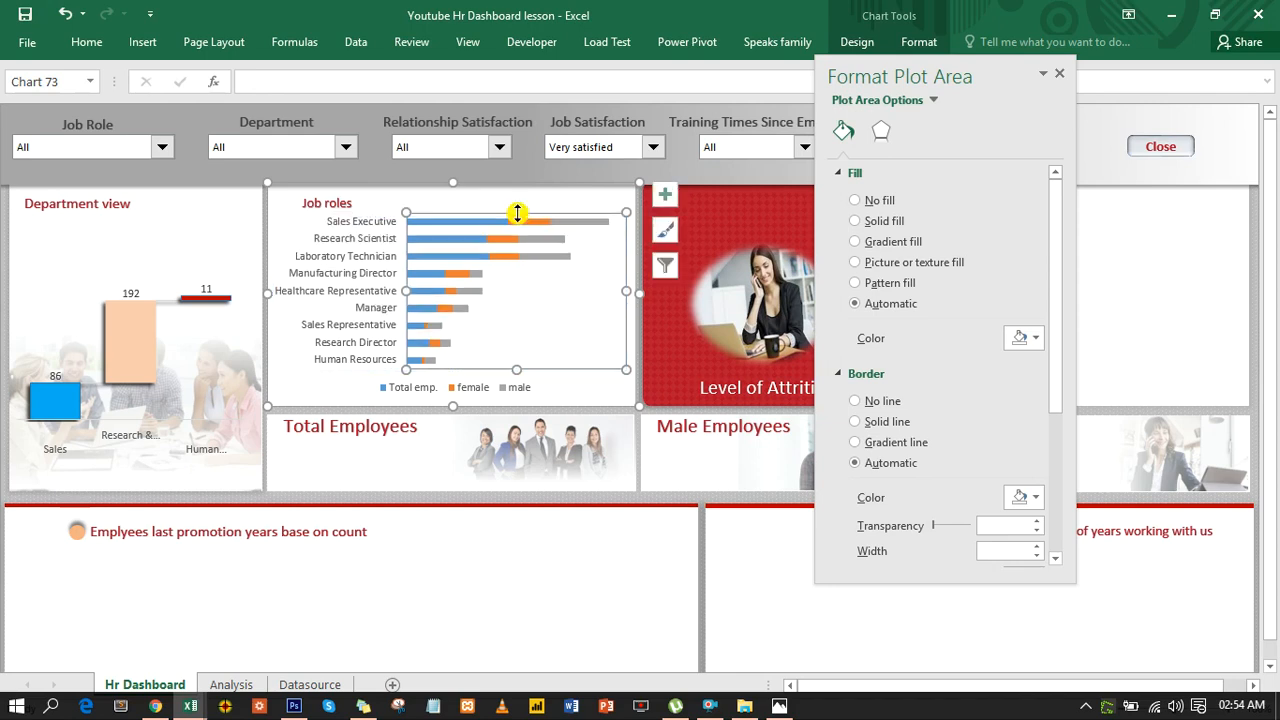
Step: Set the gap width of the job role chart's bars to 42% and deselect the chart
left_click(527, 238)
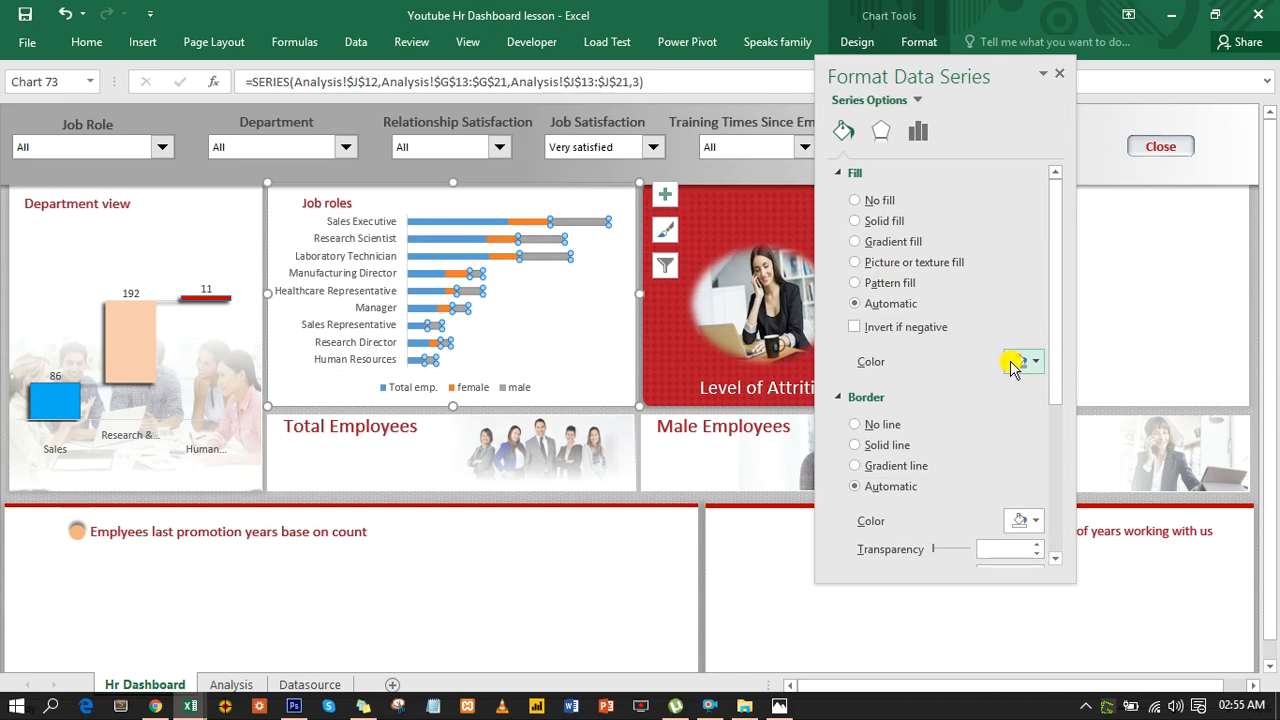
left_click(918, 132)
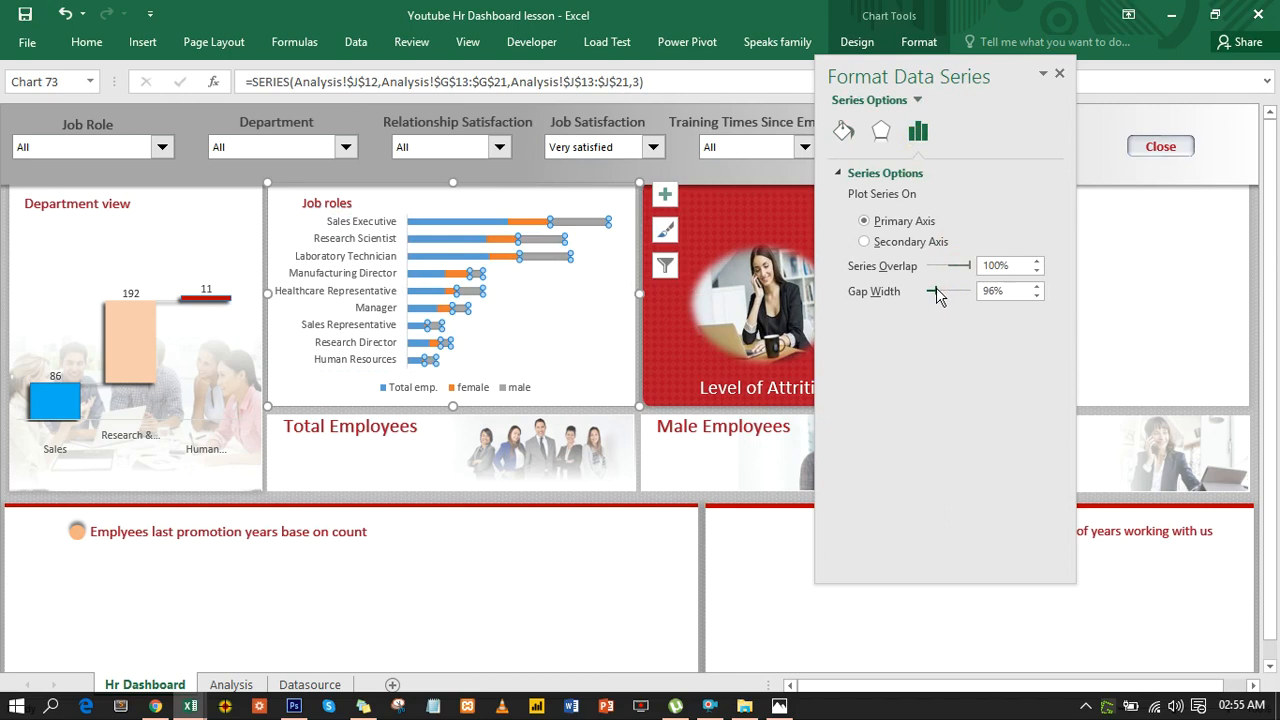
left_click(932, 291)
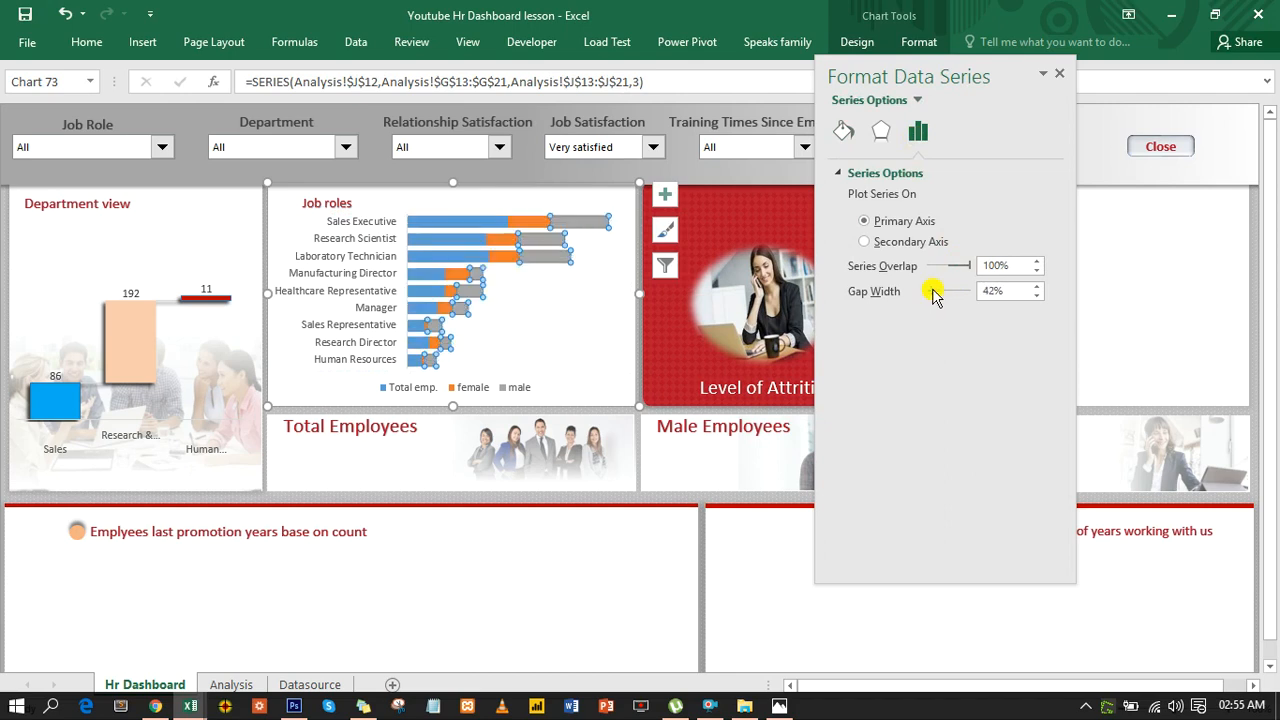
left_click(419, 556)
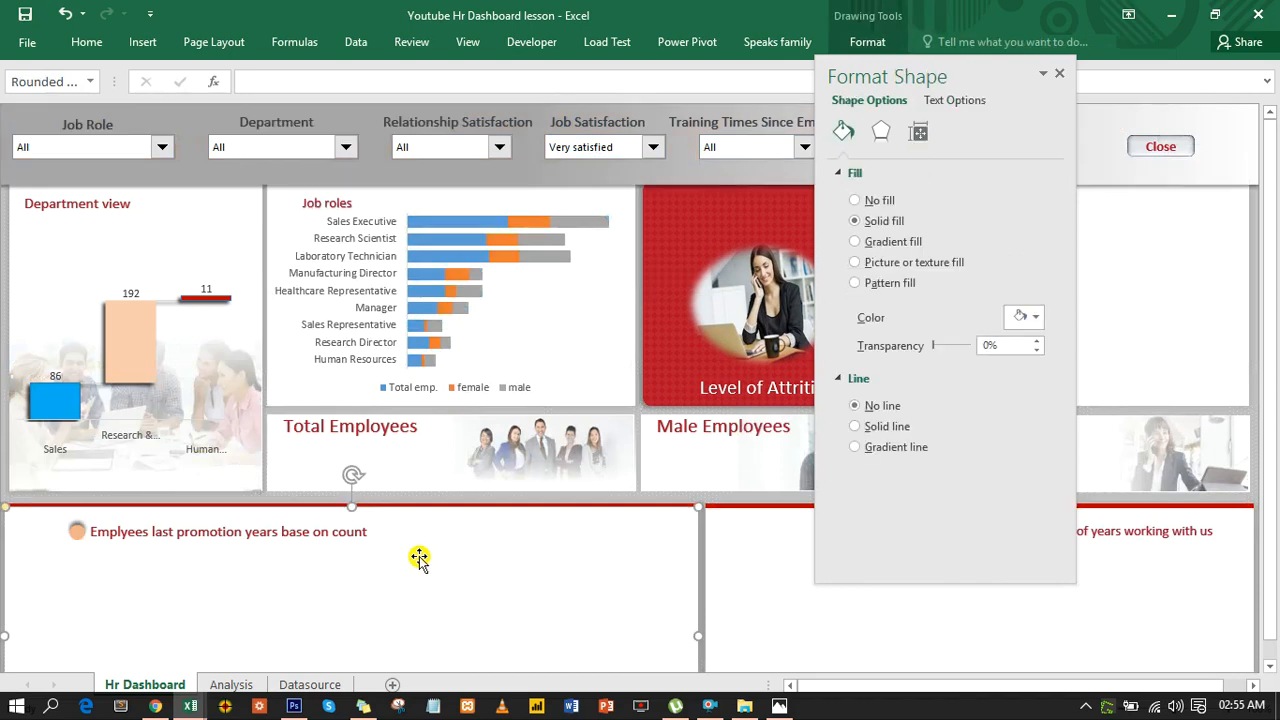
Step: Switch to the Hr Analytics Dashboard workbook window
mouse_move(198, 708)
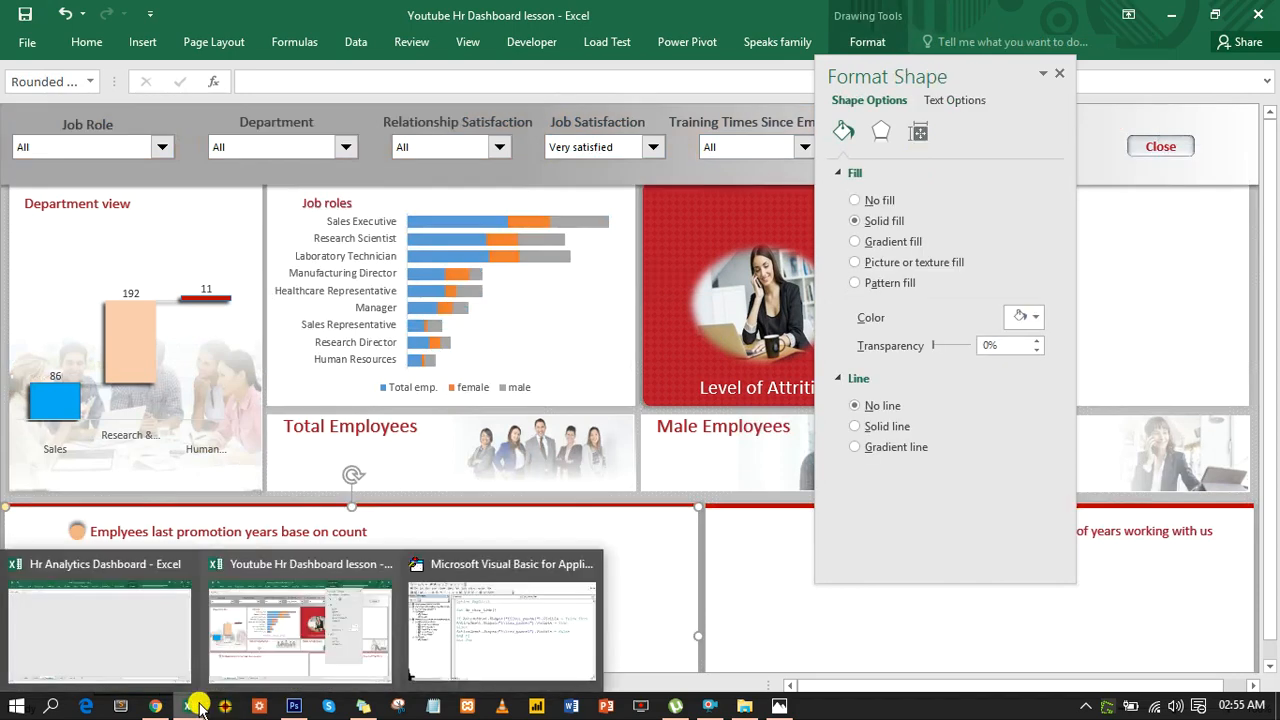
left_click(363, 624)
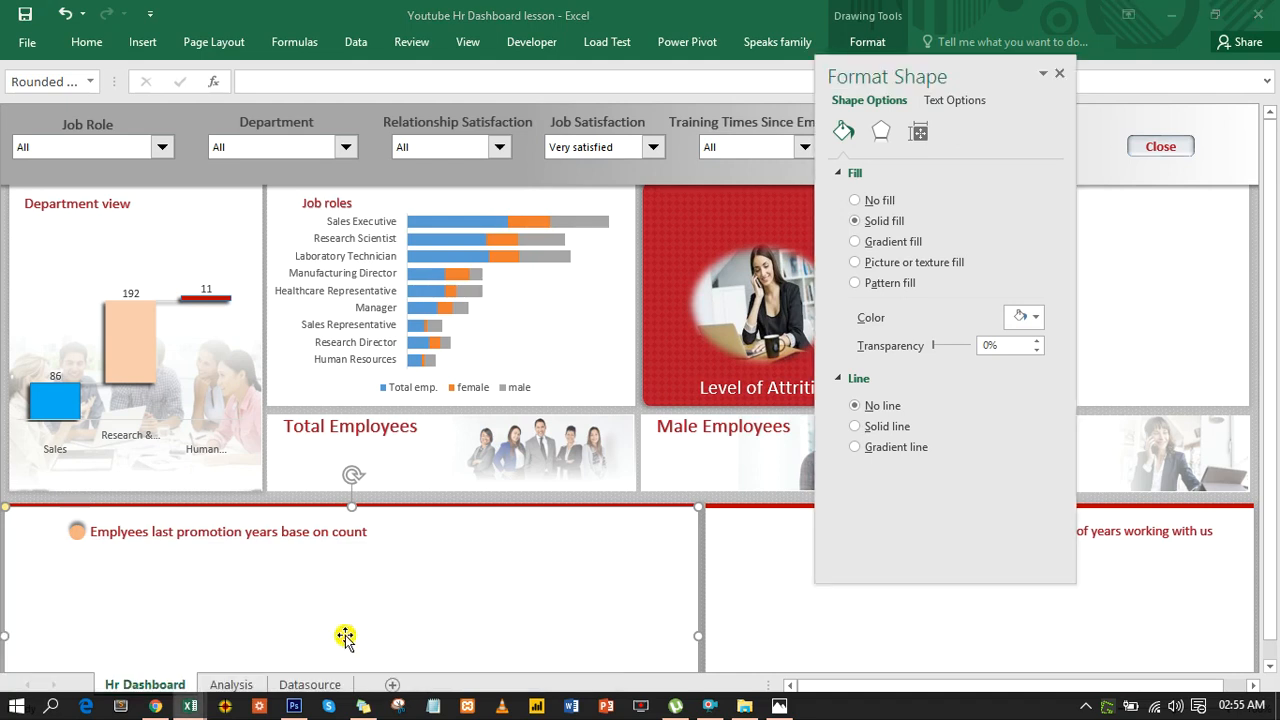
mouse_move(195, 708)
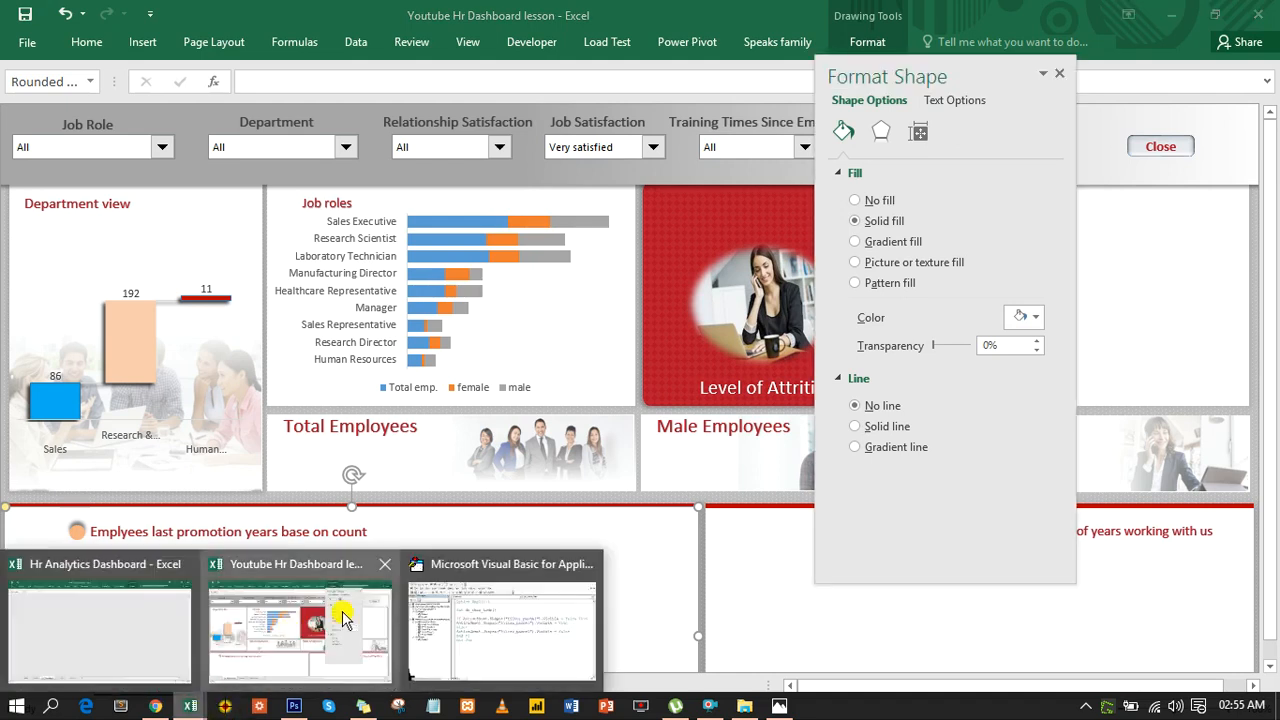
left_click(128, 616)
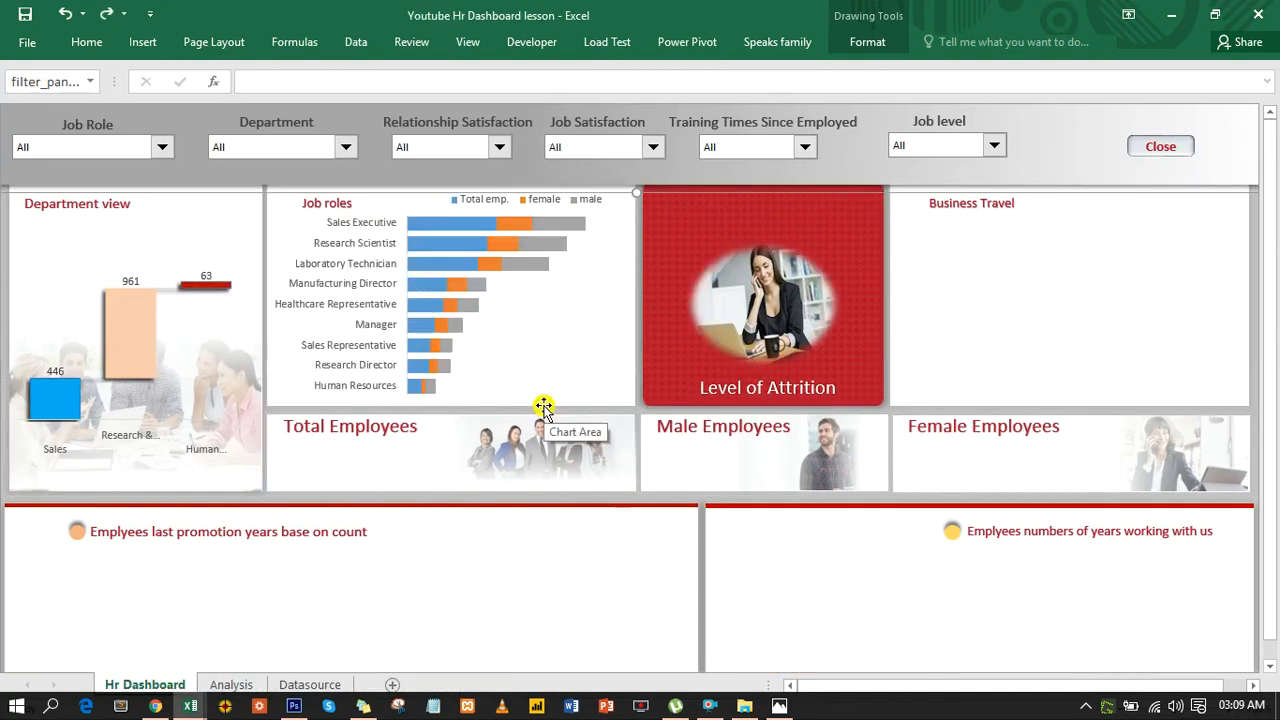
Step: Fill the Total emp. series of the job role chart with the standard light blue colour
mouse_move(456, 227)
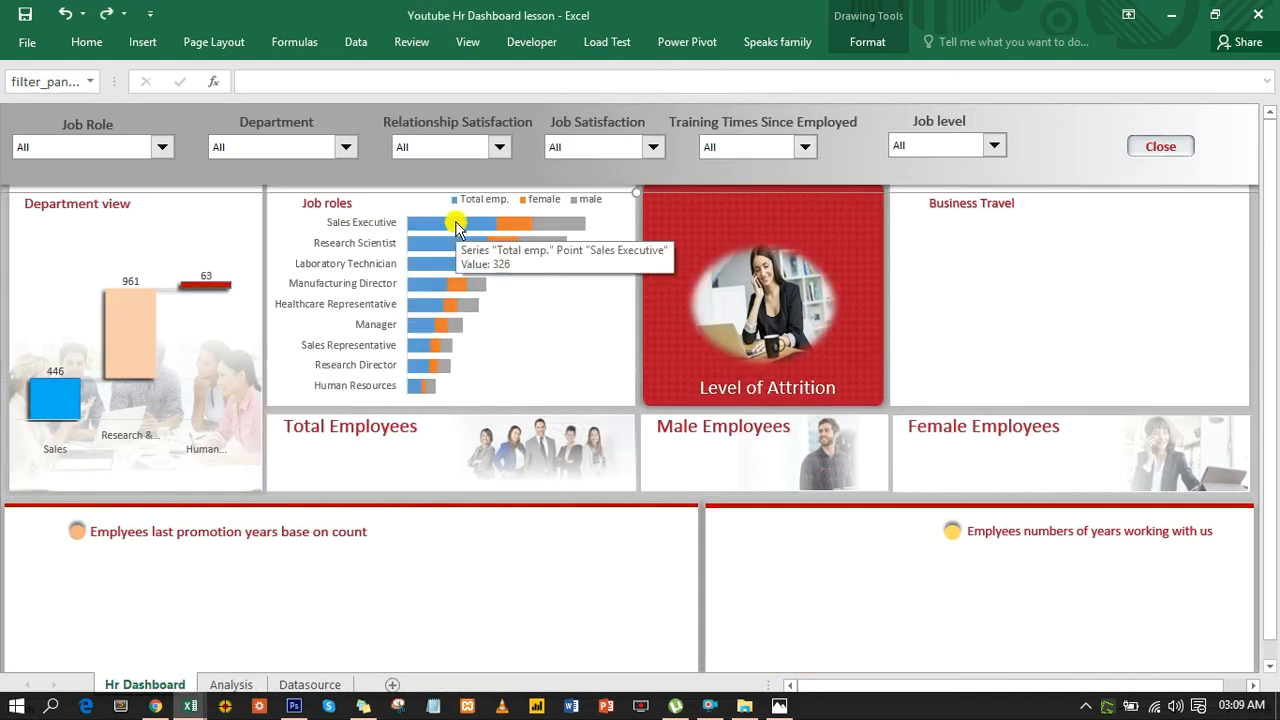
left_click(456, 225)
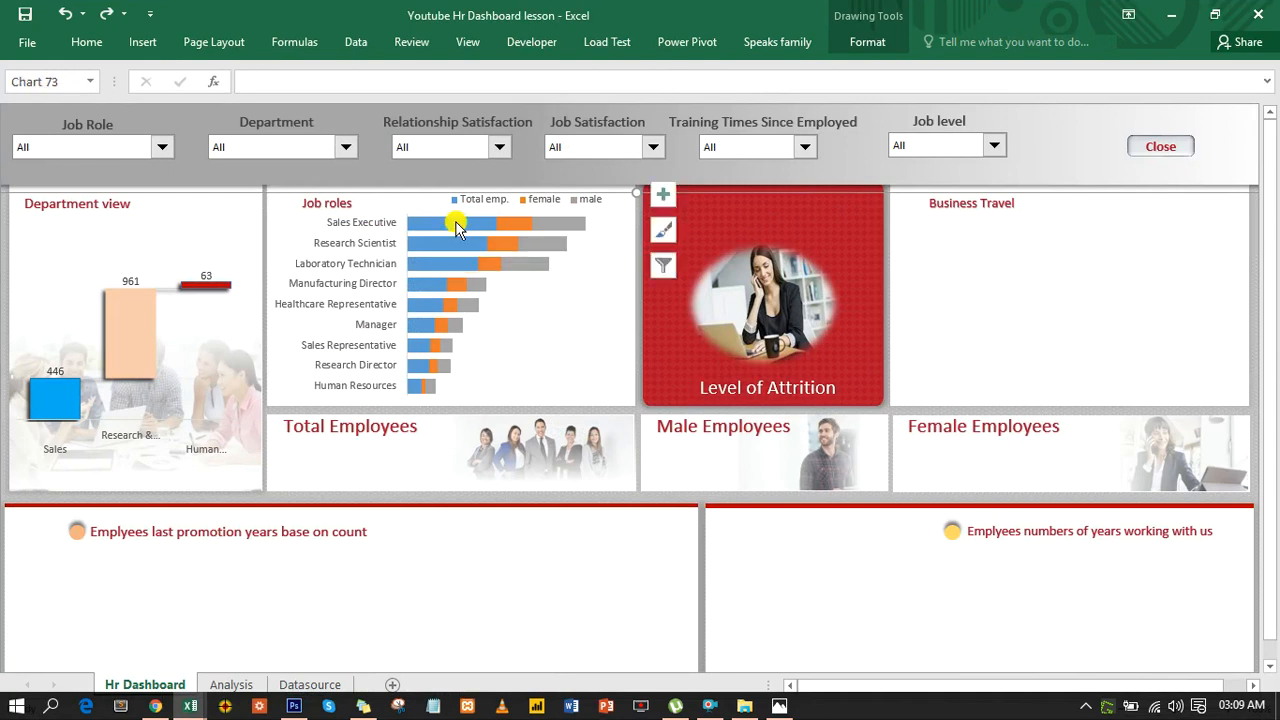
left_click(456, 225)
left_click(557, 306)
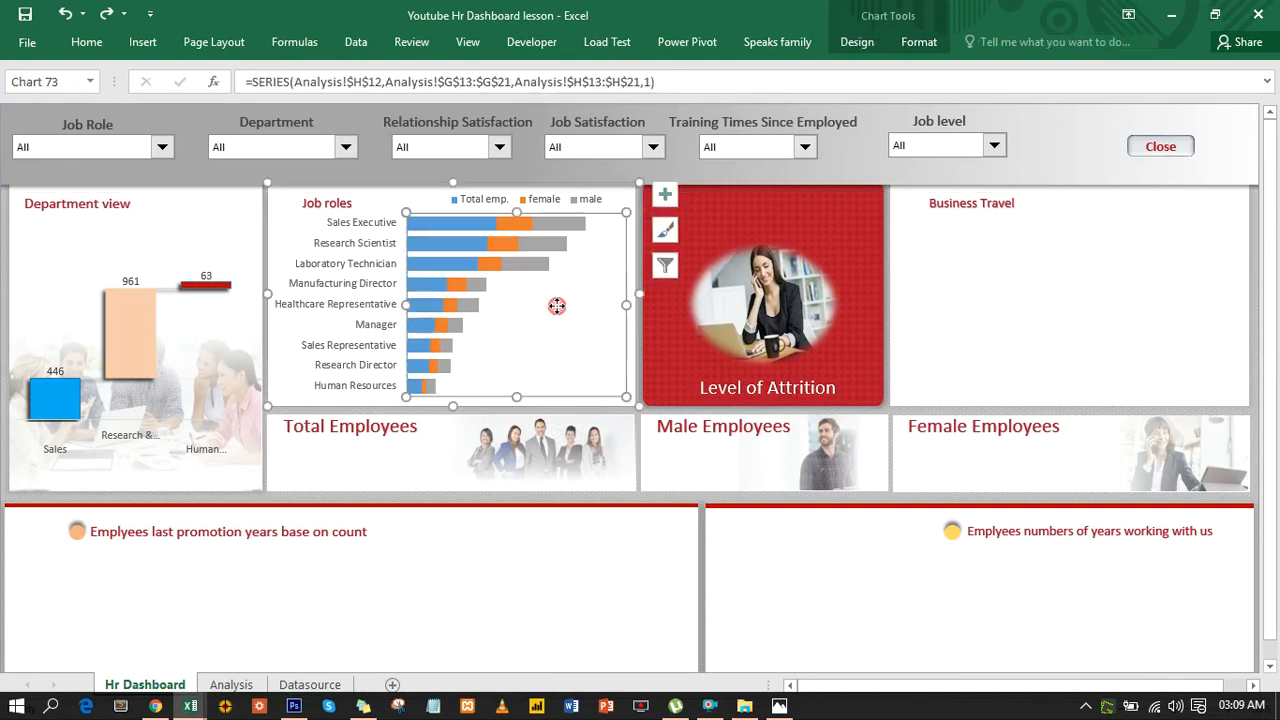
double_click(557, 306)
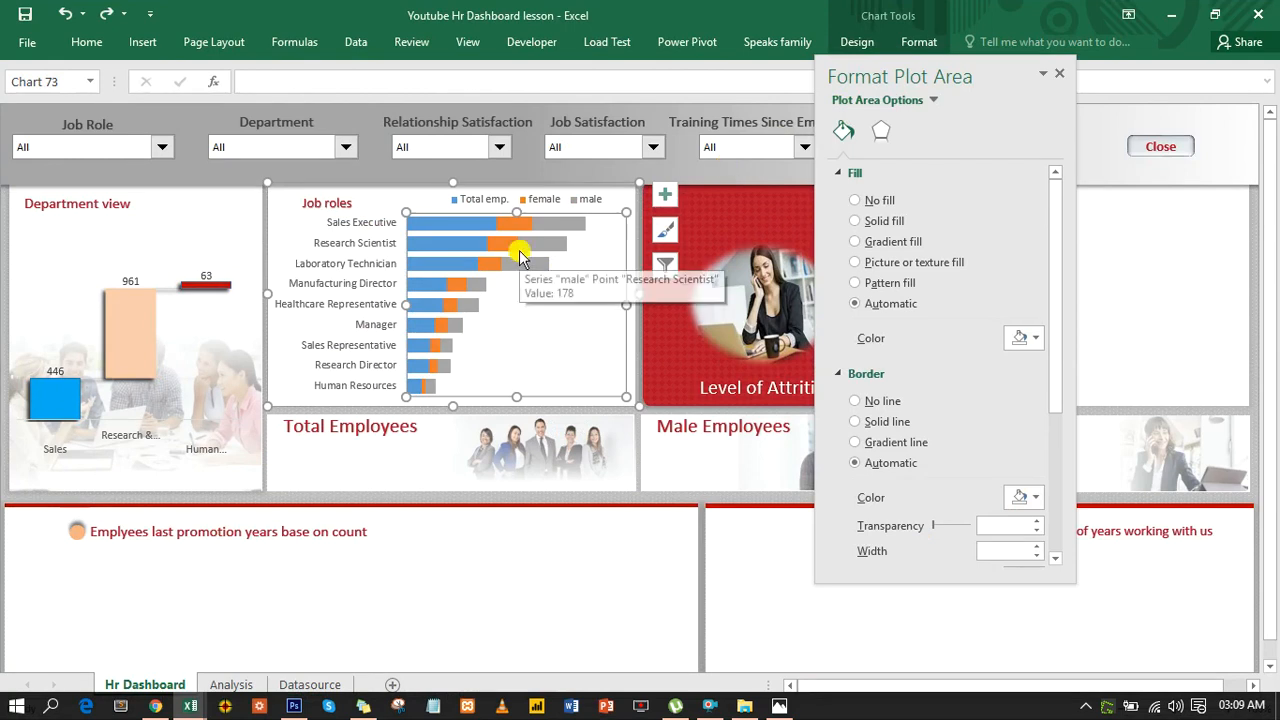
left_click(441, 224)
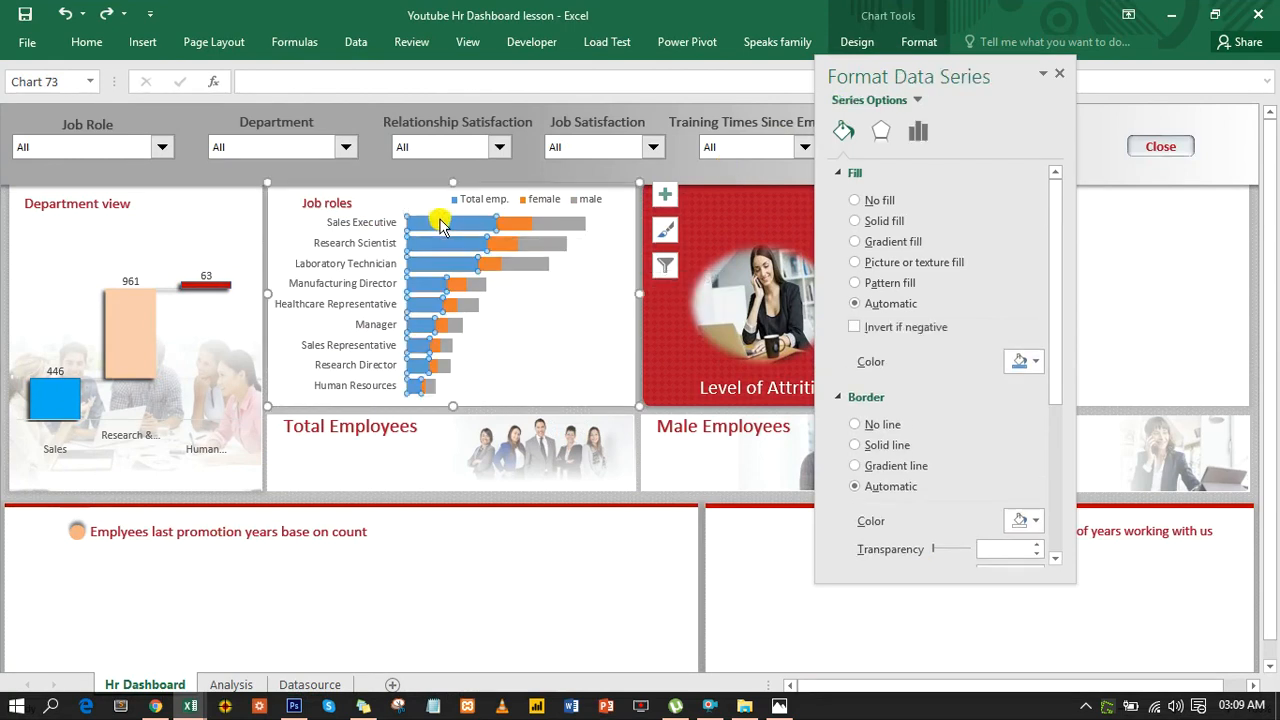
left_click(1034, 360)
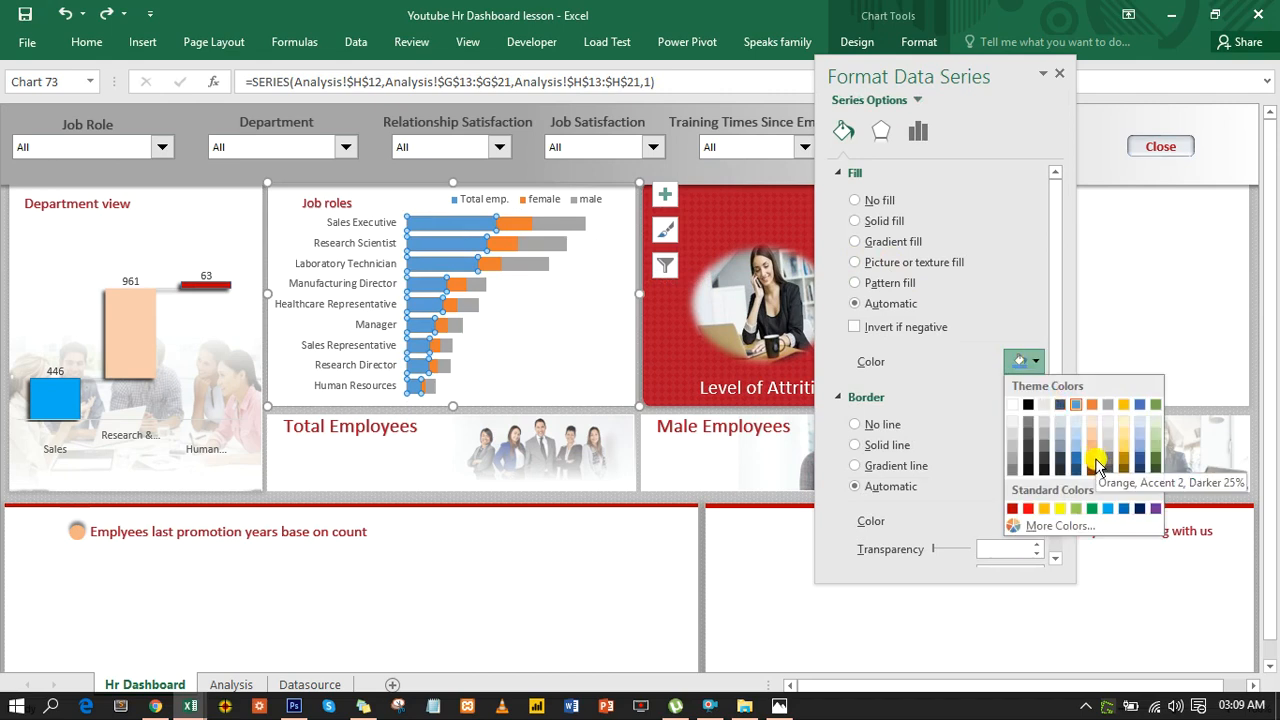
left_click(1108, 509)
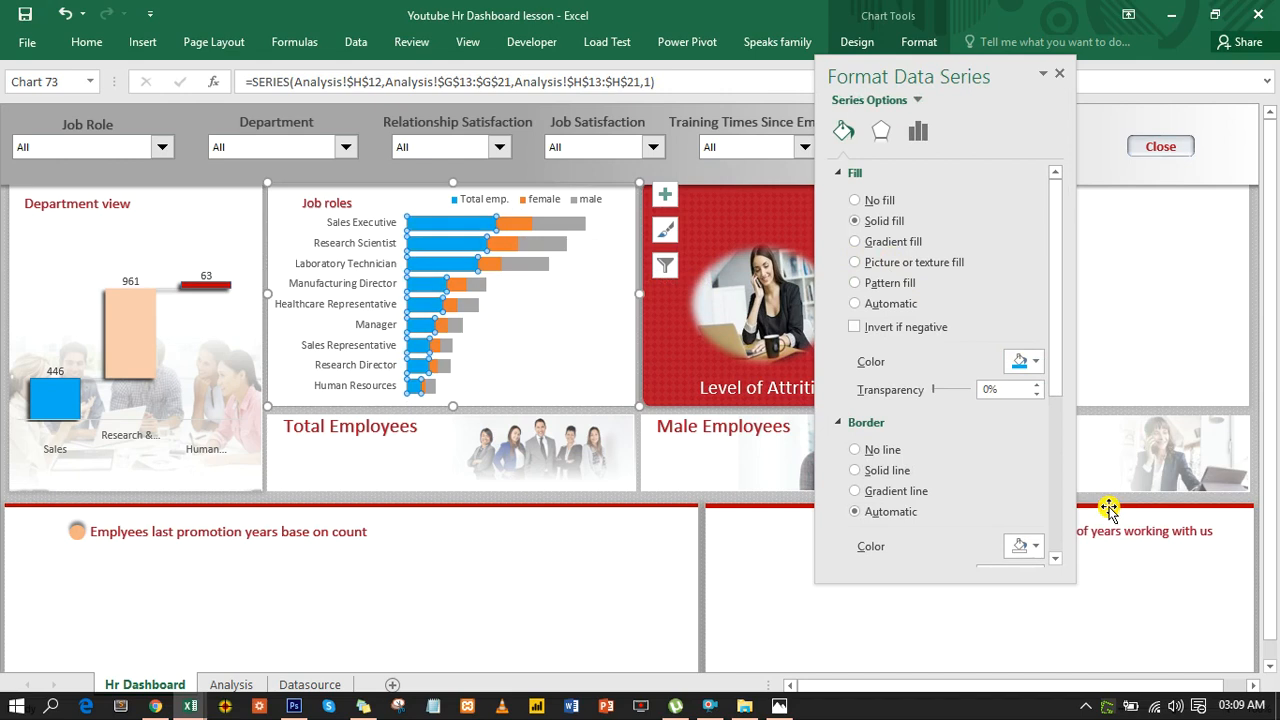
Step: Fill the female series of the job role chart with a lighter tint of the gold theme colour
left_click(509, 243)
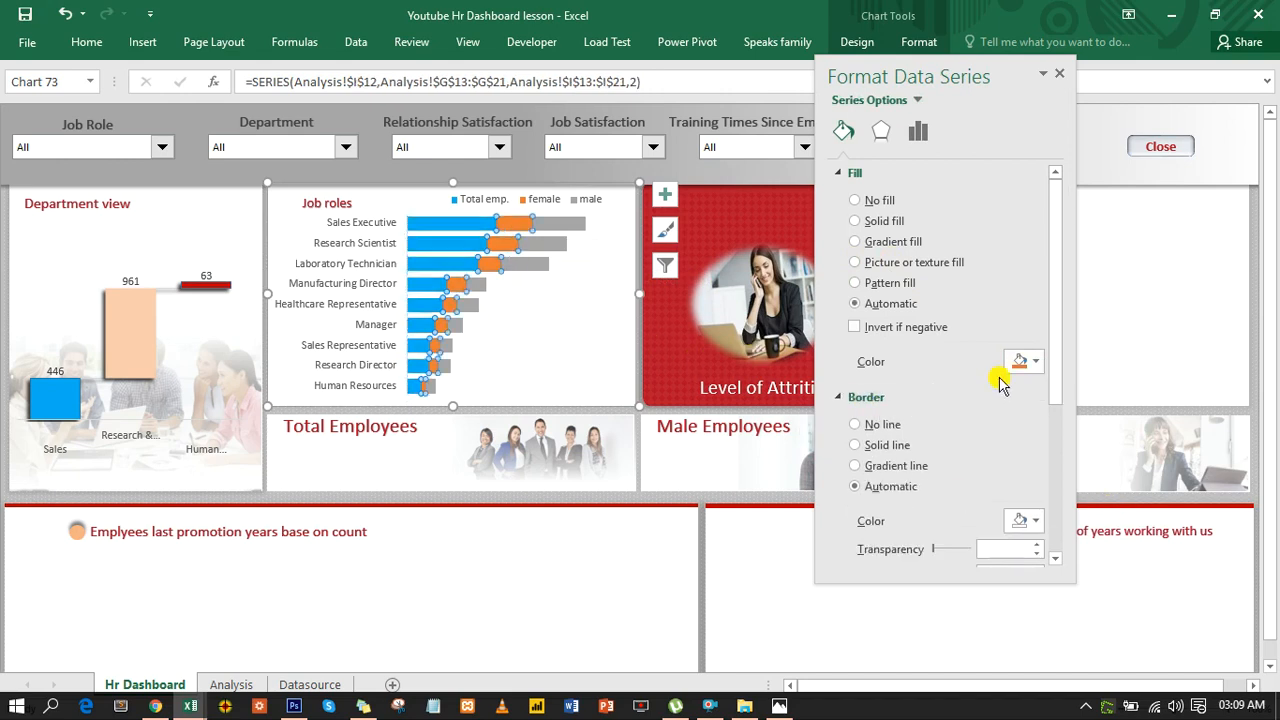
left_click(1030, 361)
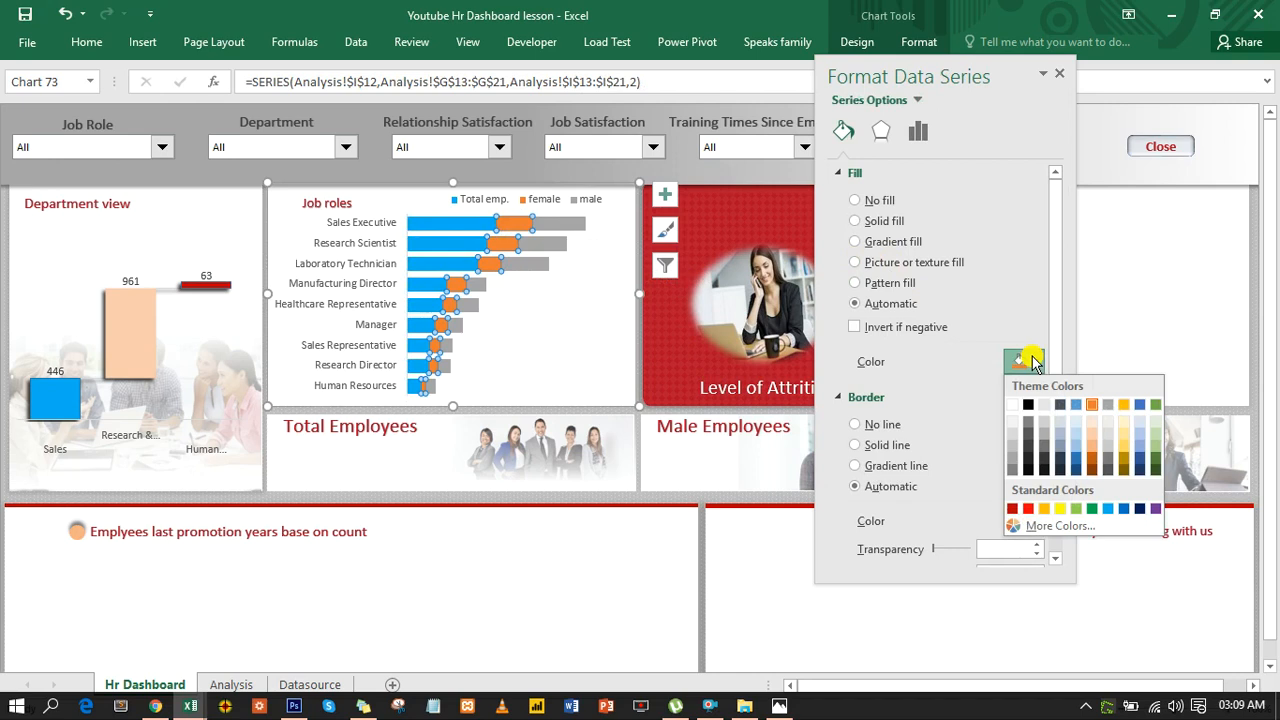
left_click(1125, 437)
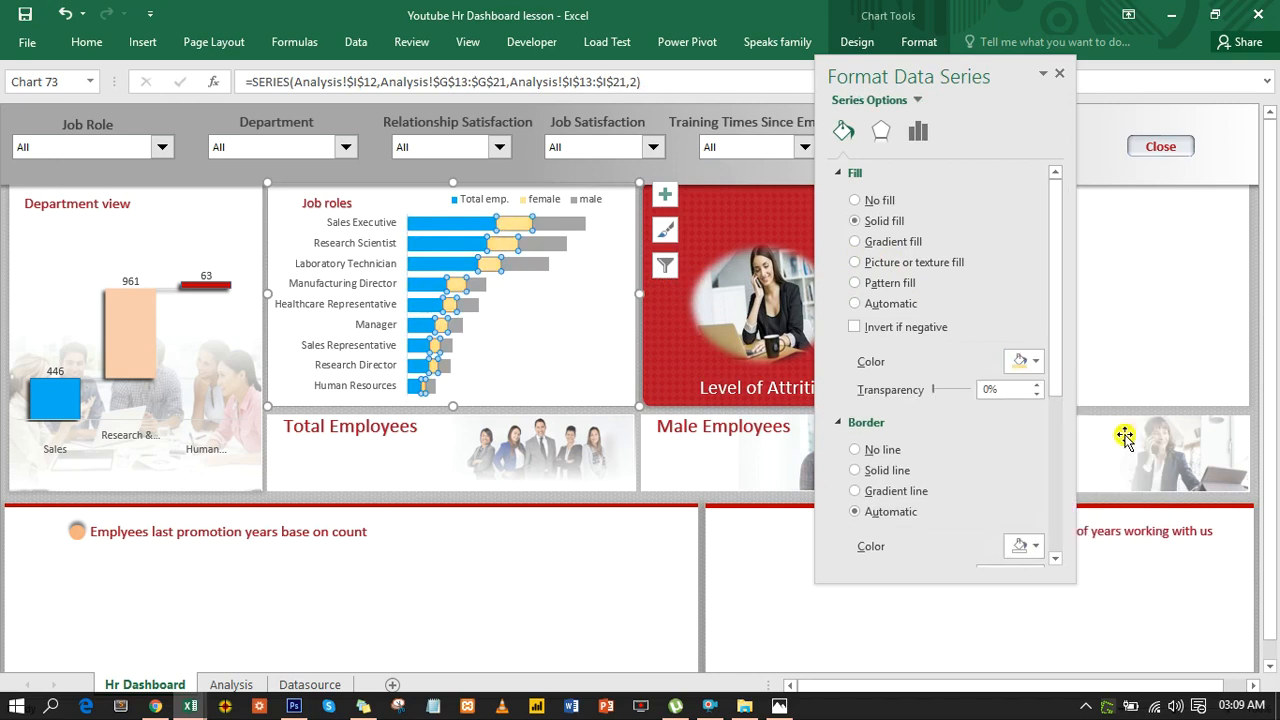
left_click(1030, 365)
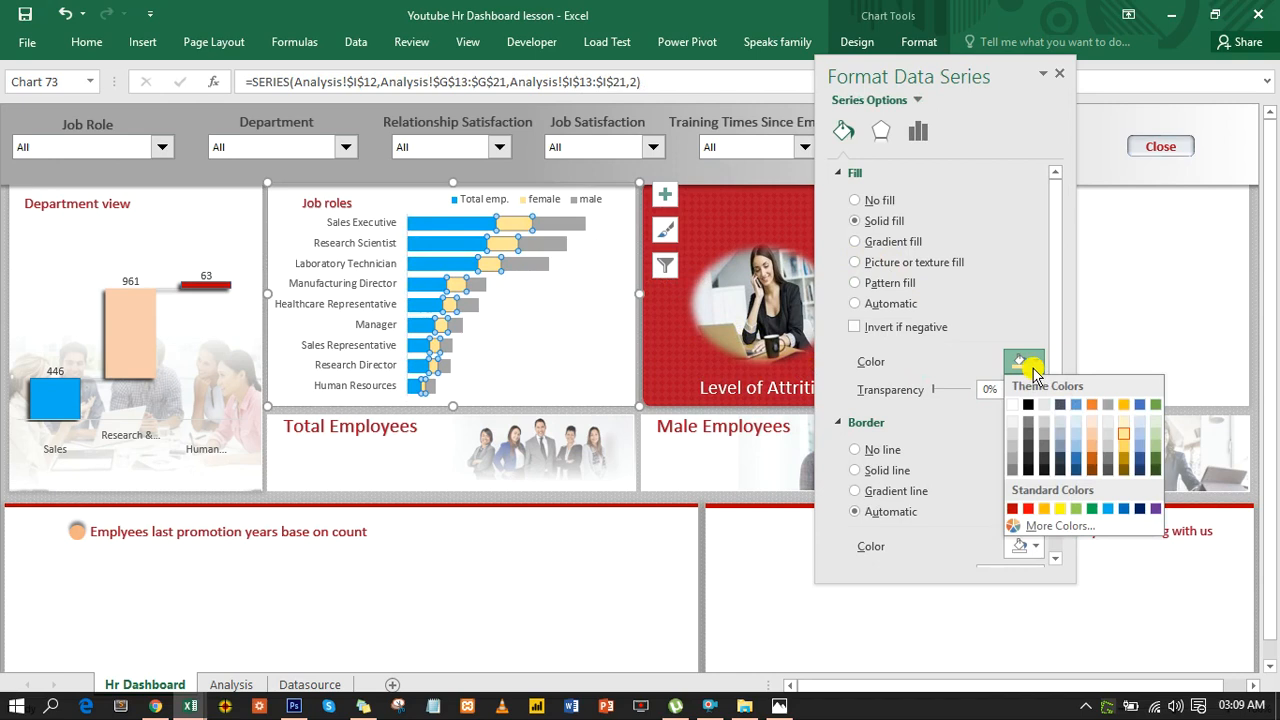
left_click(1125, 450)
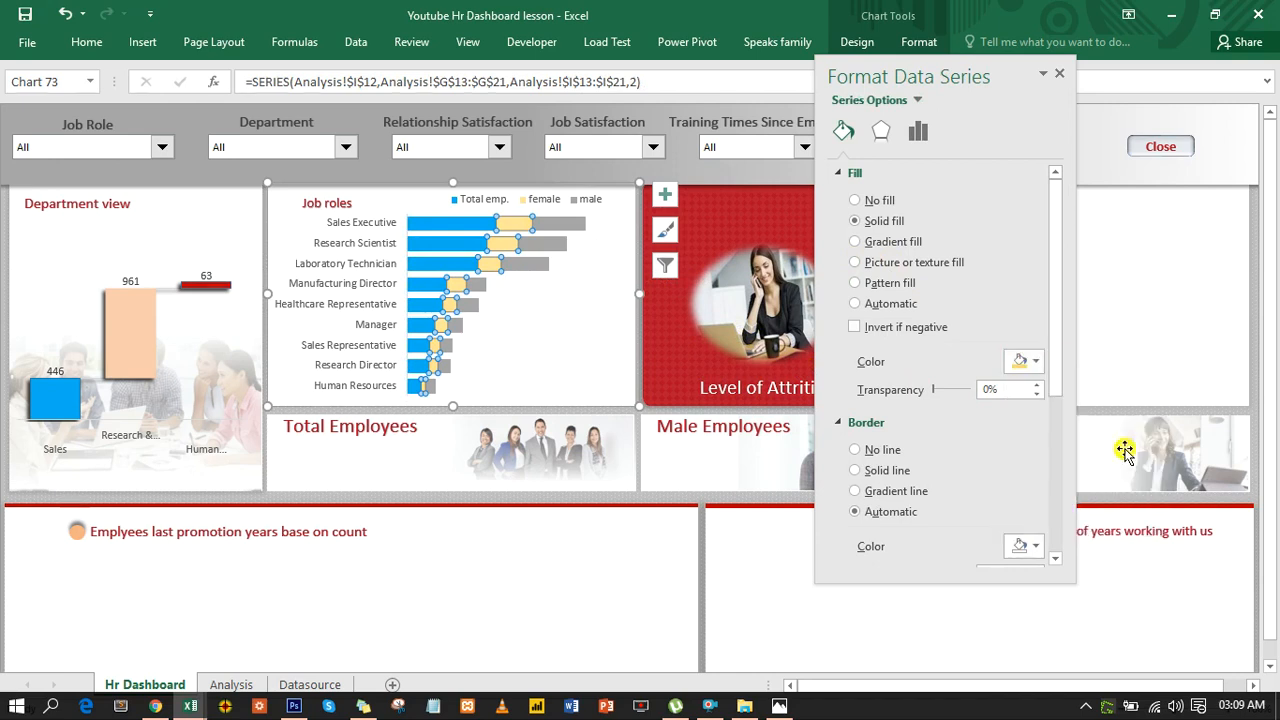
Step: Fill the male series of the job role chart with the standard dark red colour
left_click(578, 224)
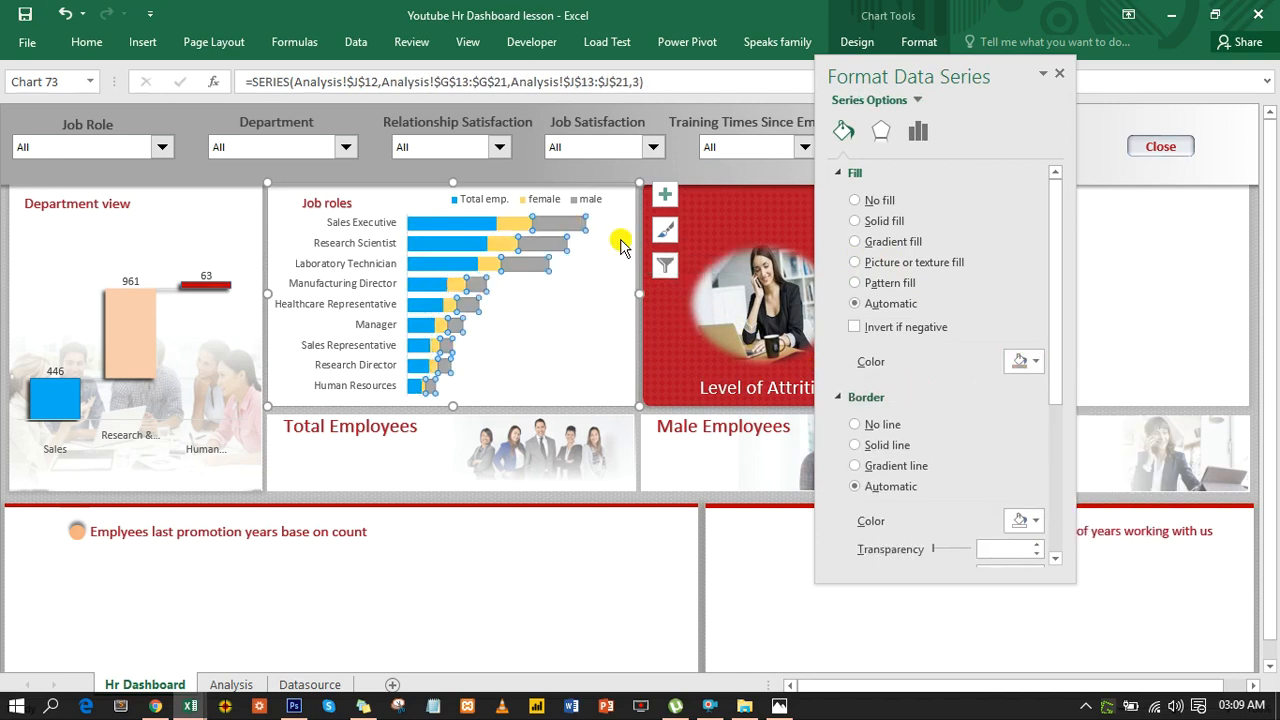
left_click(1036, 362)
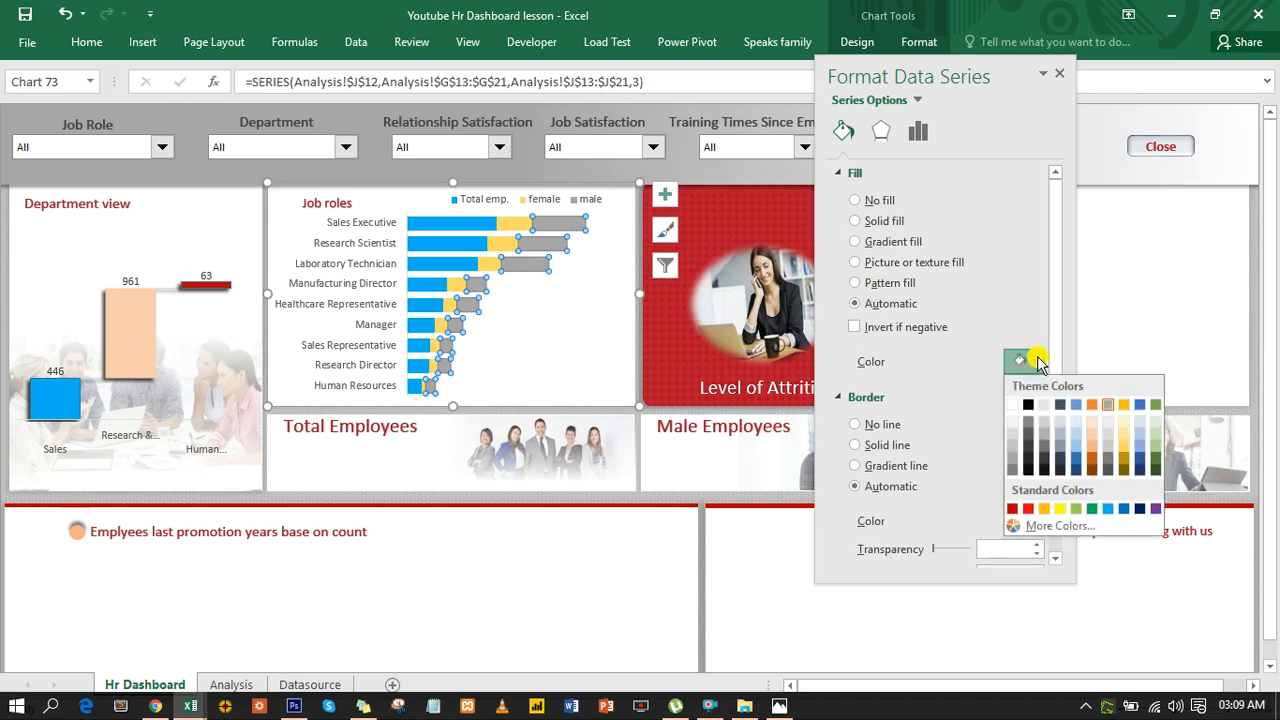
left_click(1013, 509)
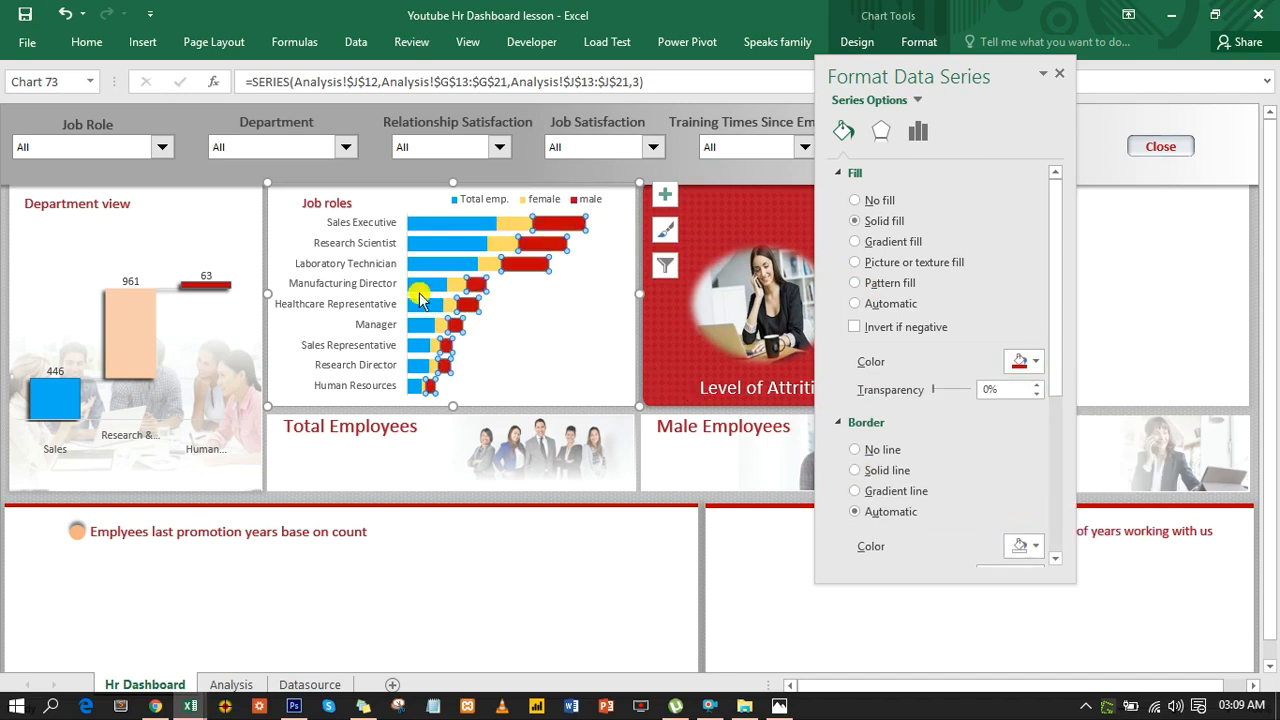
Step: Add data labels to the Total emp. series of the job role chart
left_click(332, 270)
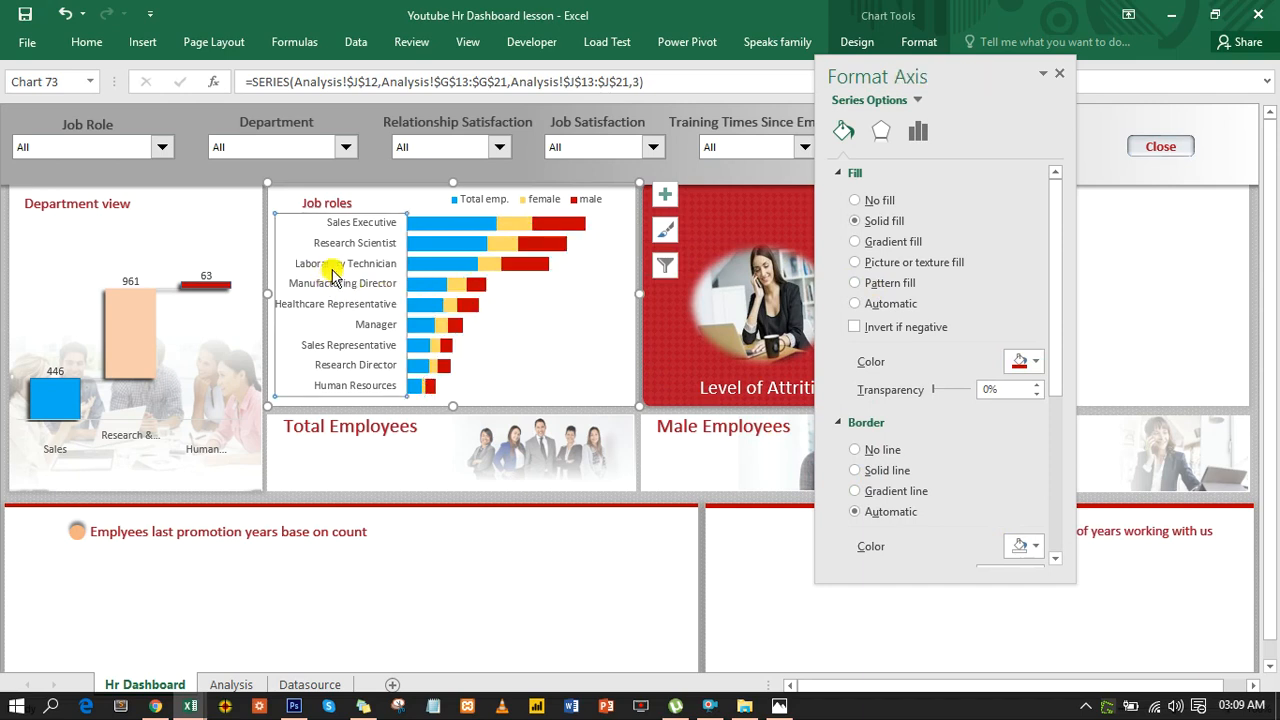
left_click(453, 222)
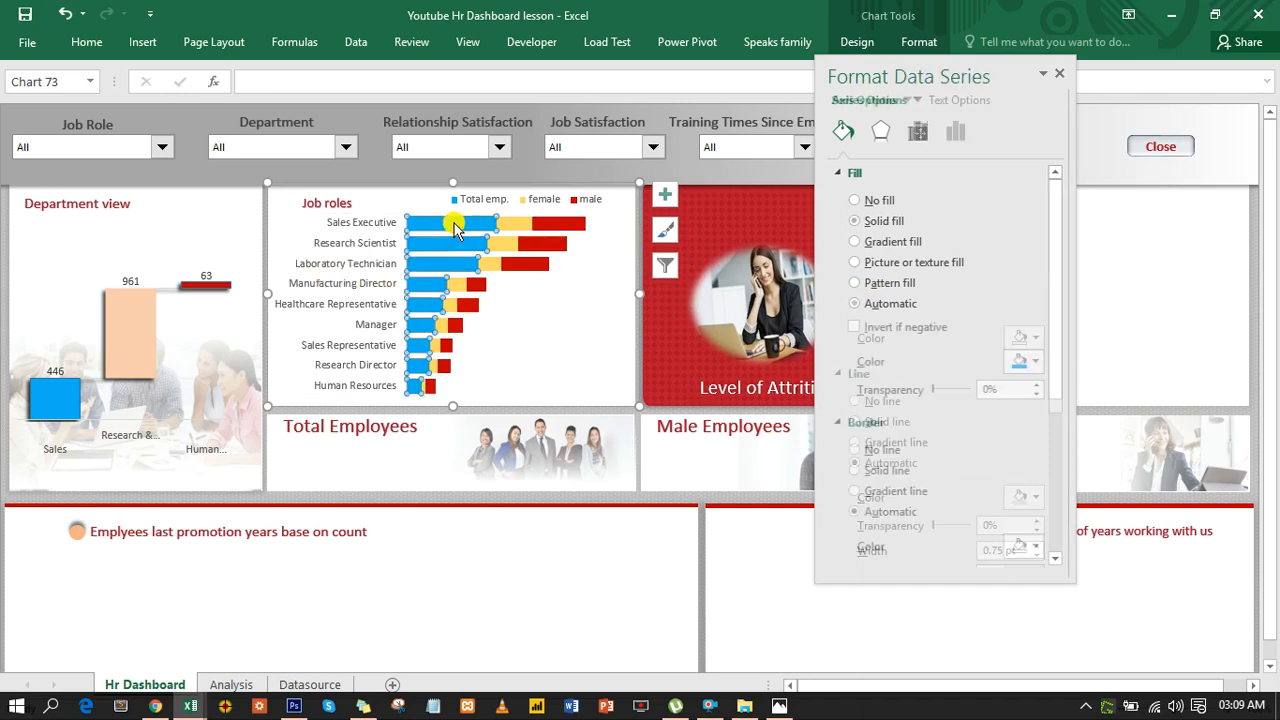
right_click(455, 229)
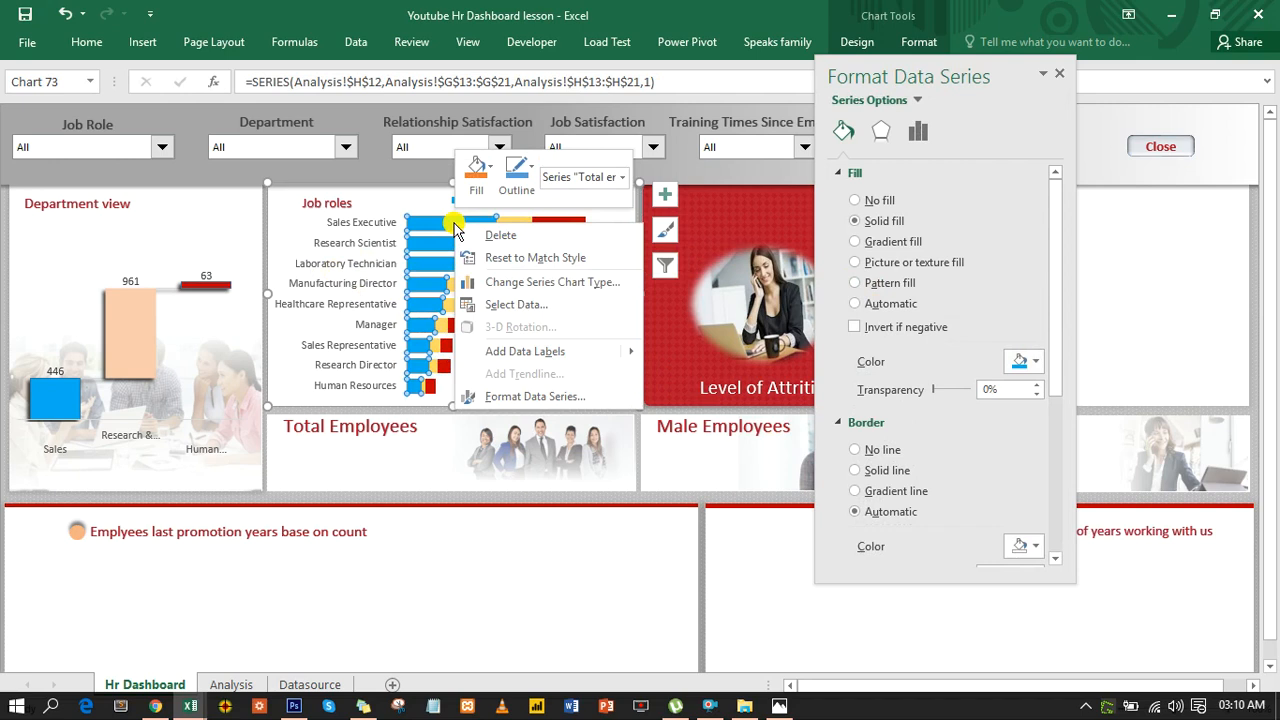
mouse_move(586, 350)
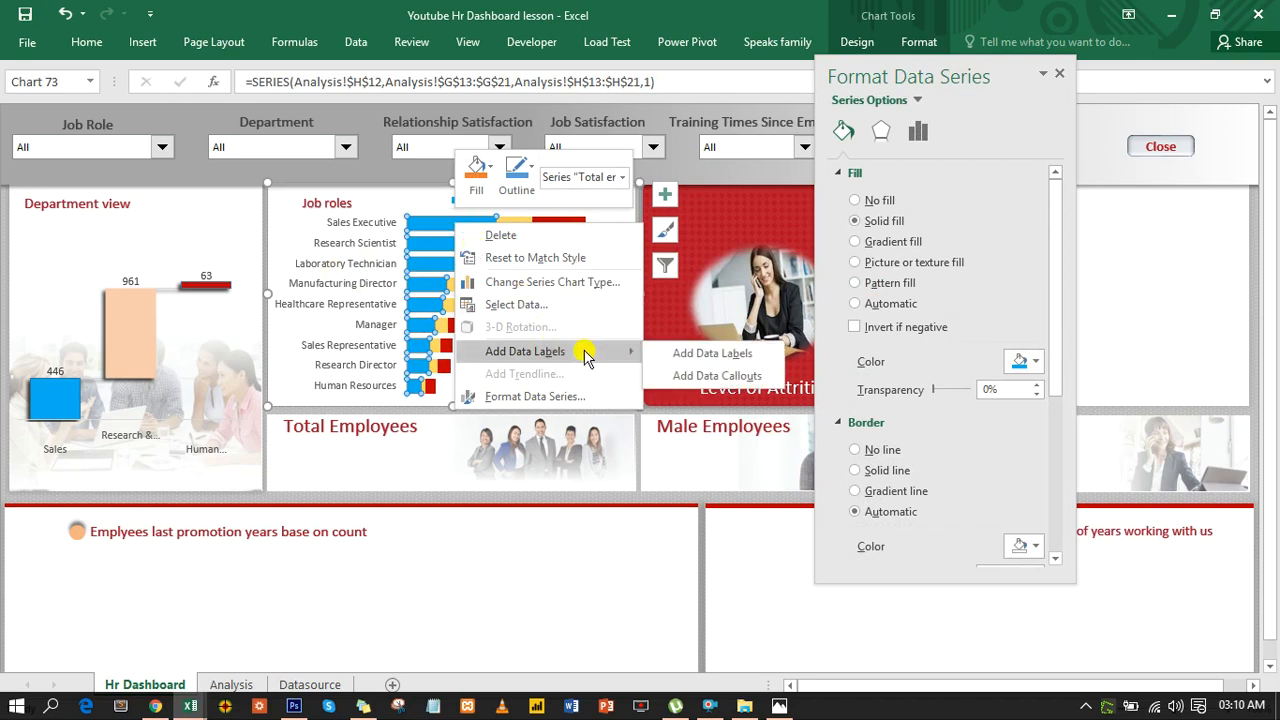
left_click(716, 352)
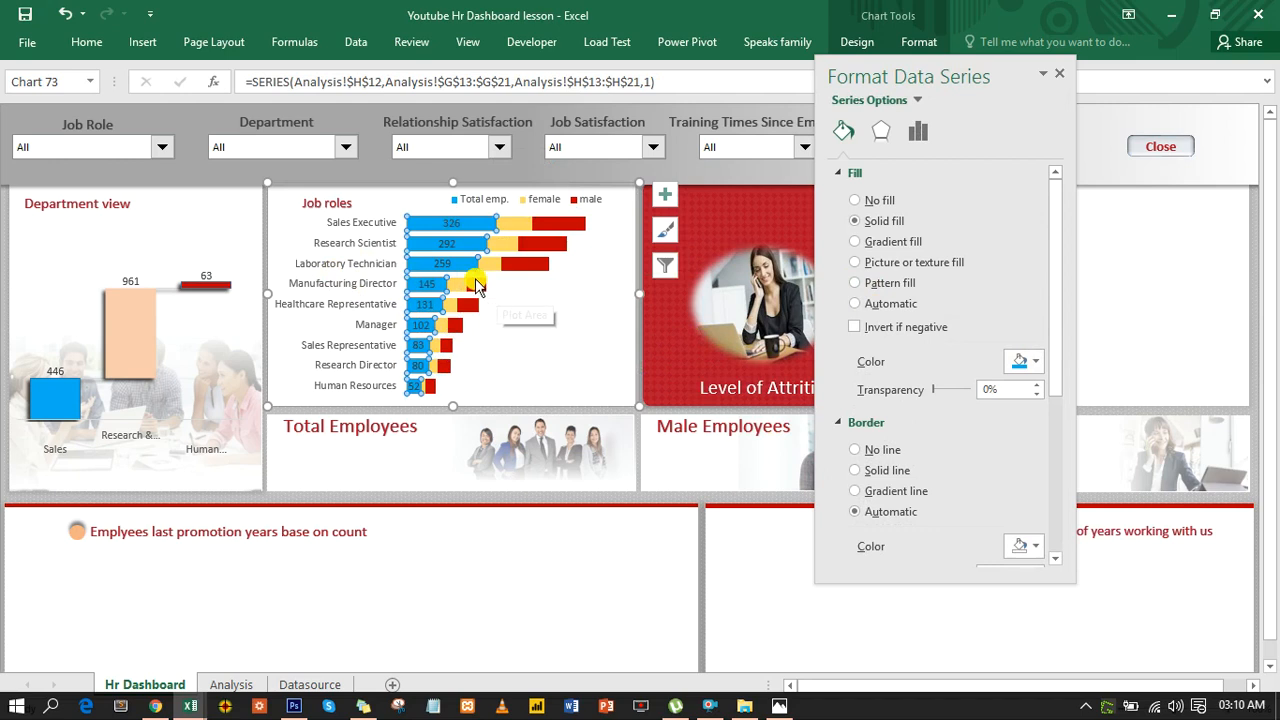
Step: Make the data labels of the Total emp. series bold
left_click(449, 222)
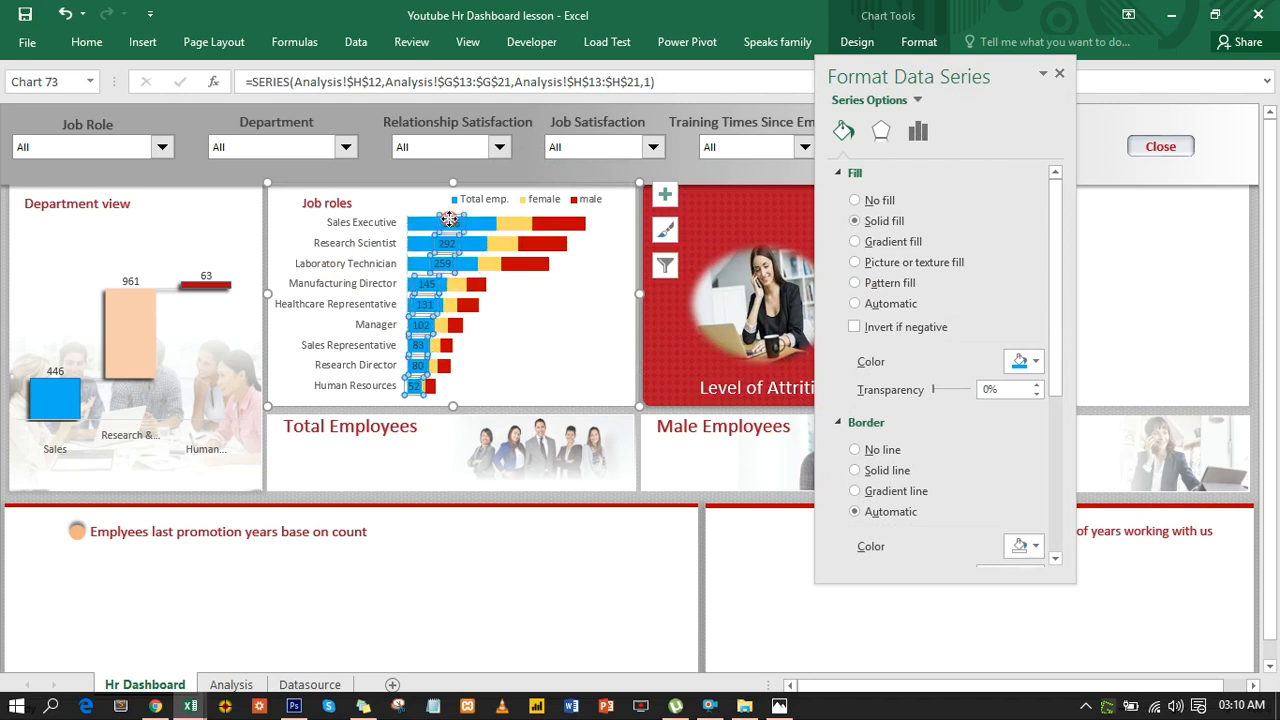
left_click(100, 42)
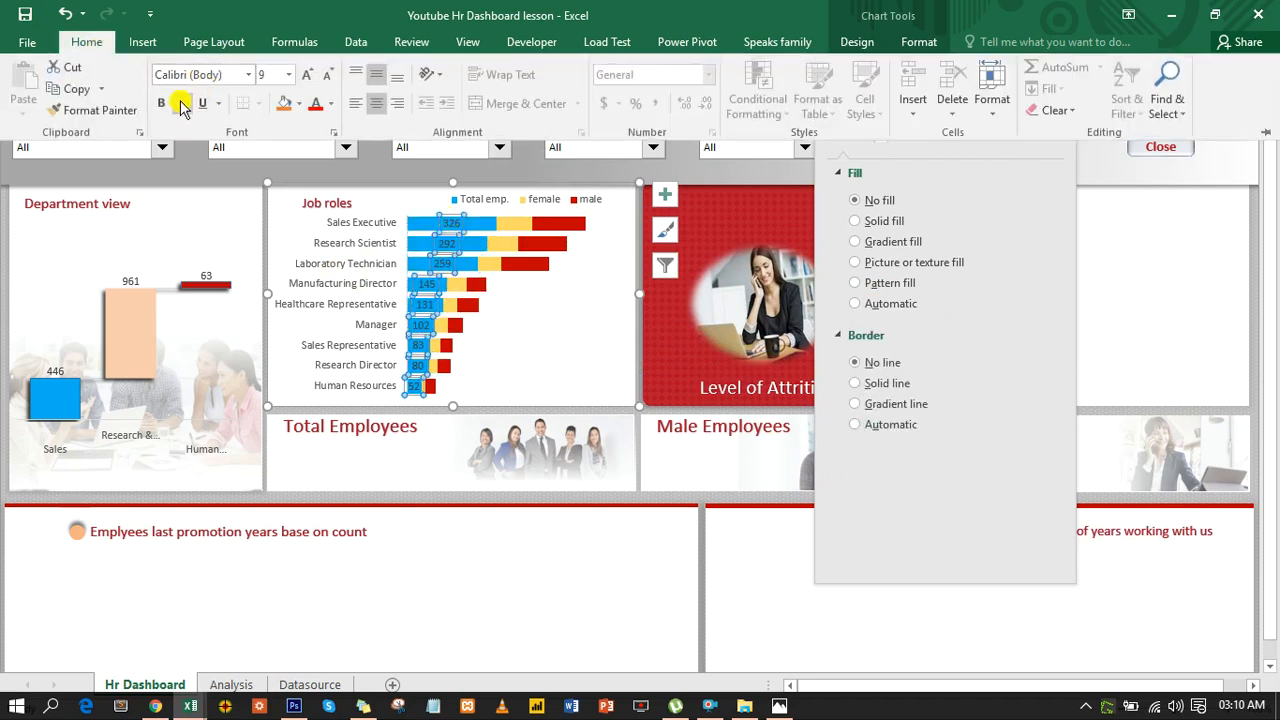
left_click(162, 105)
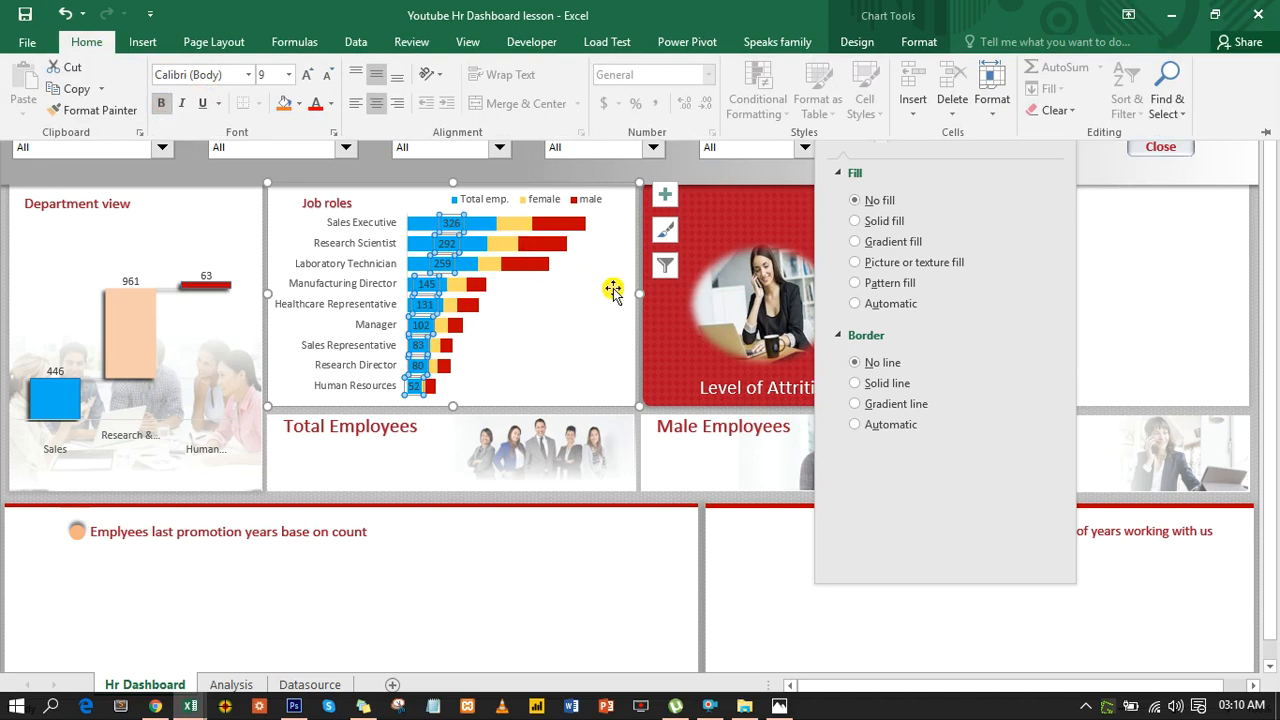
left_click(613, 291)
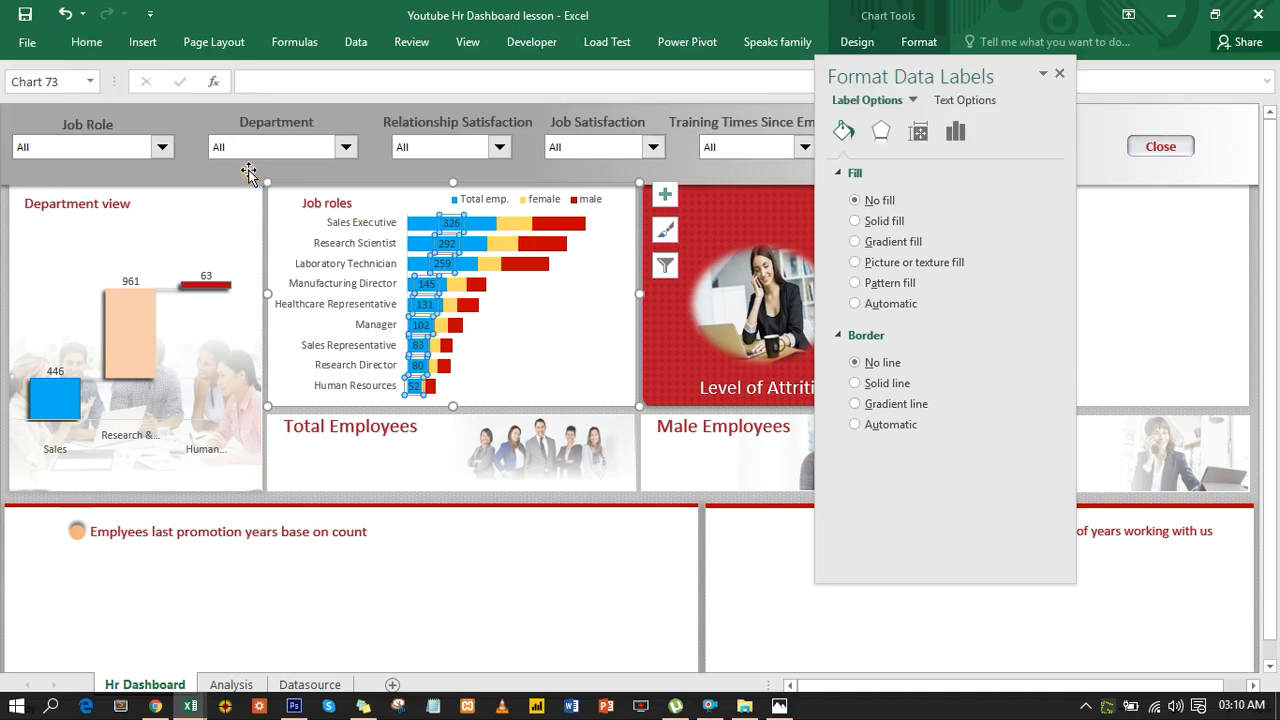
Step: Test the job role chart by filtering the dashboard to the Sales department, and reset the Department filter to All
left_click(249, 173)
left_click(345, 148)
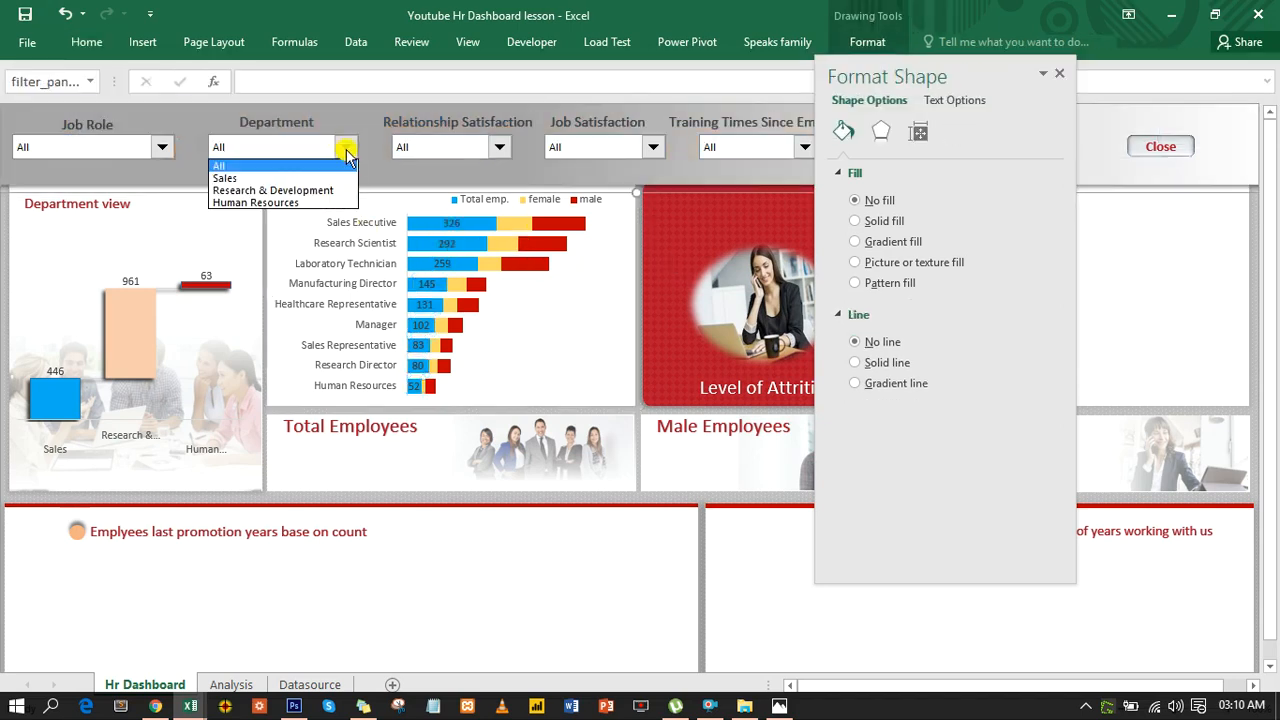
left_click(306, 187)
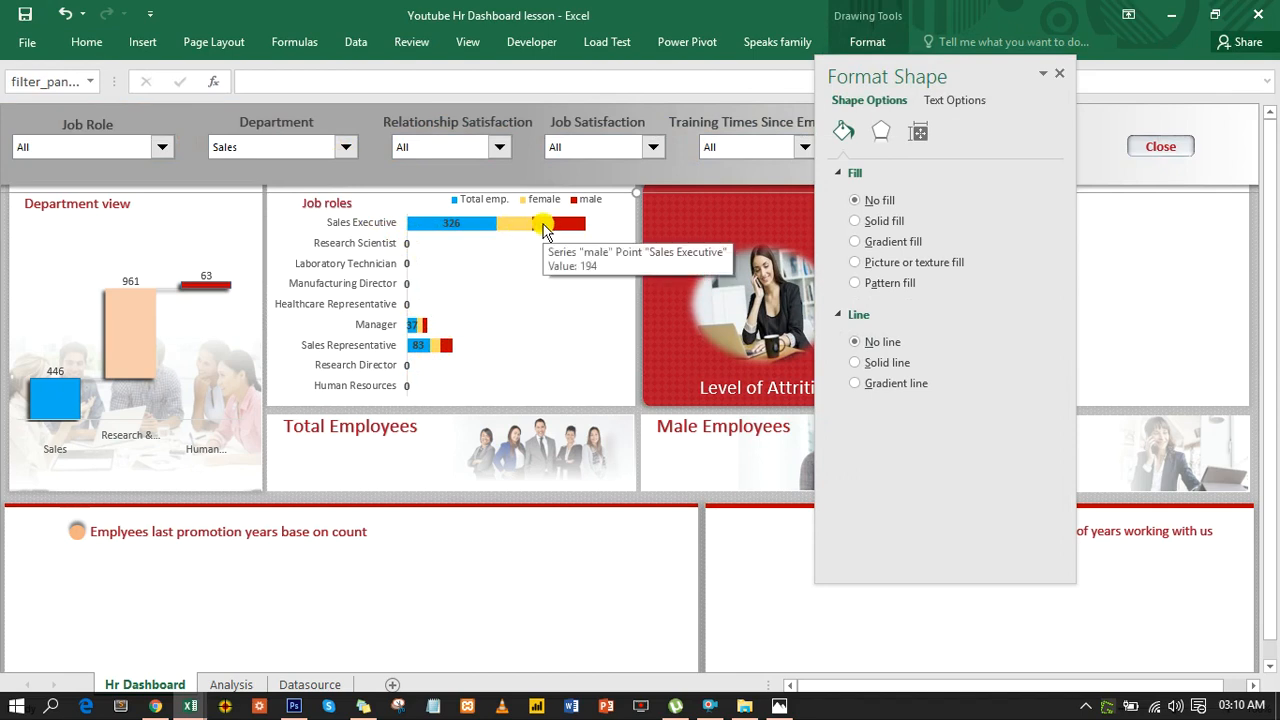
left_click(345, 145)
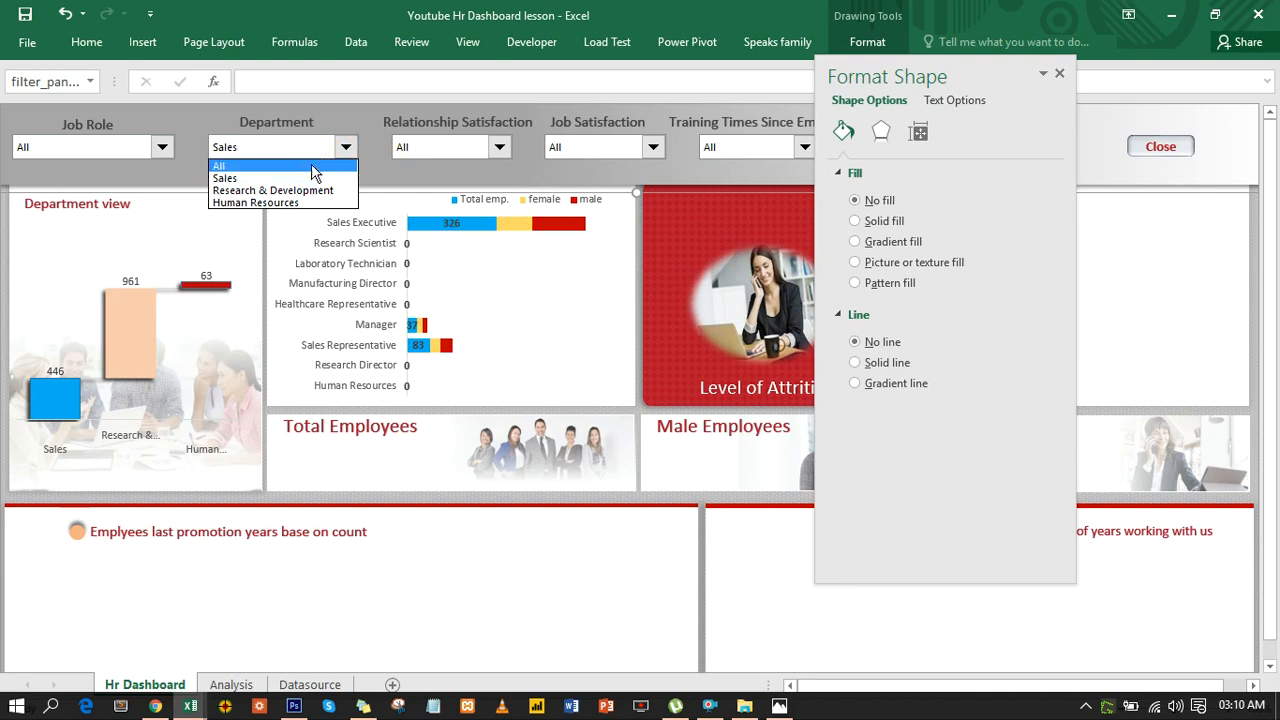
left_click(312, 170)
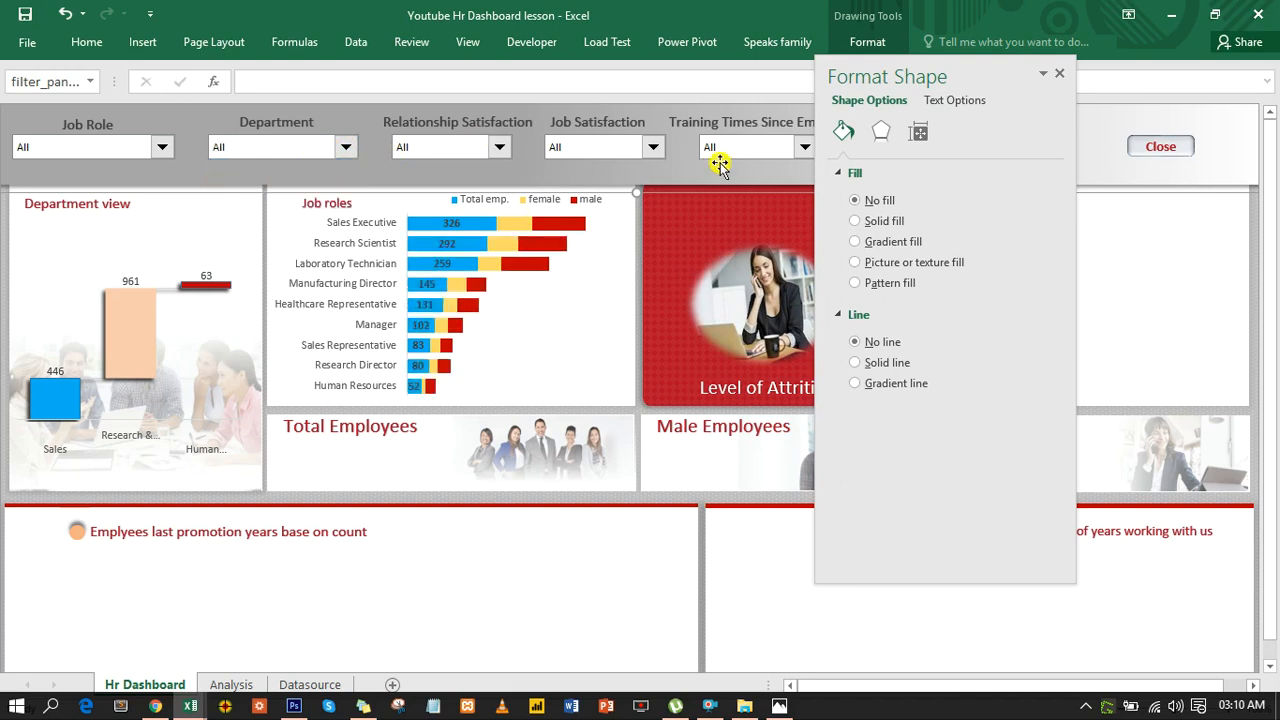
Step: Switch to the Analysis sheet and close the shape formatting pane
left_click_drag(976, 70, 1157, 98)
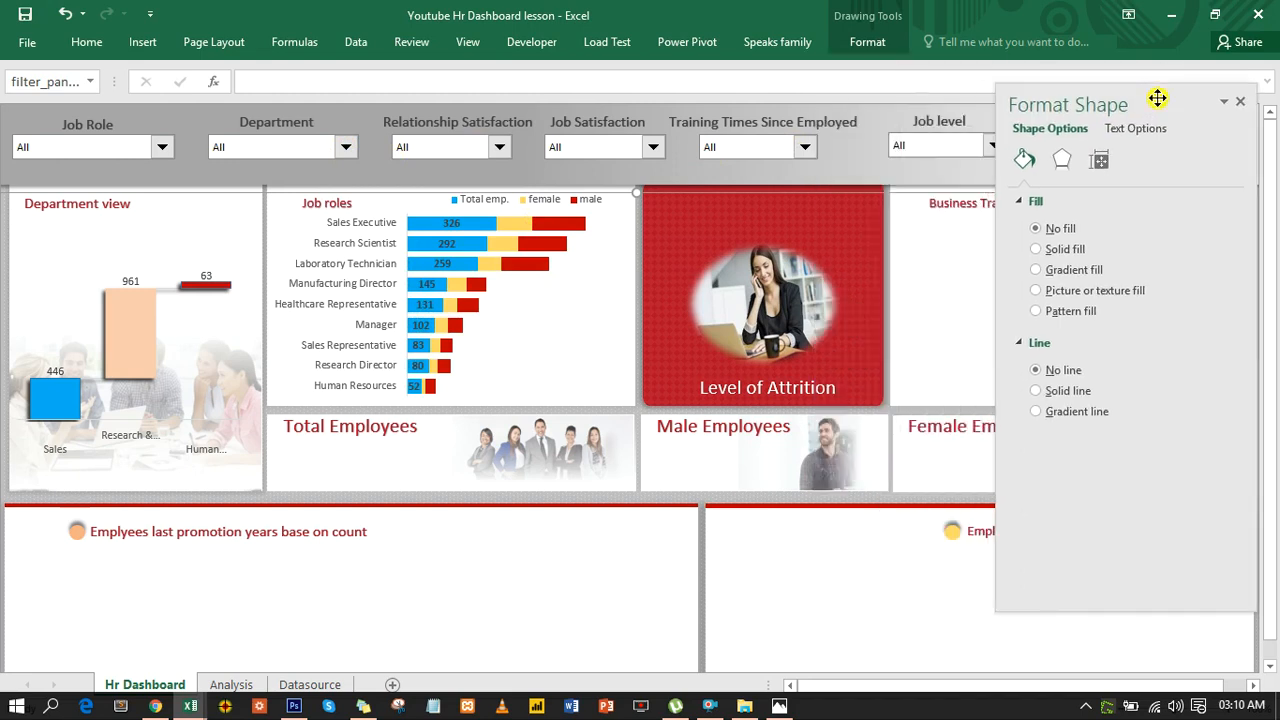
left_click(236, 685)
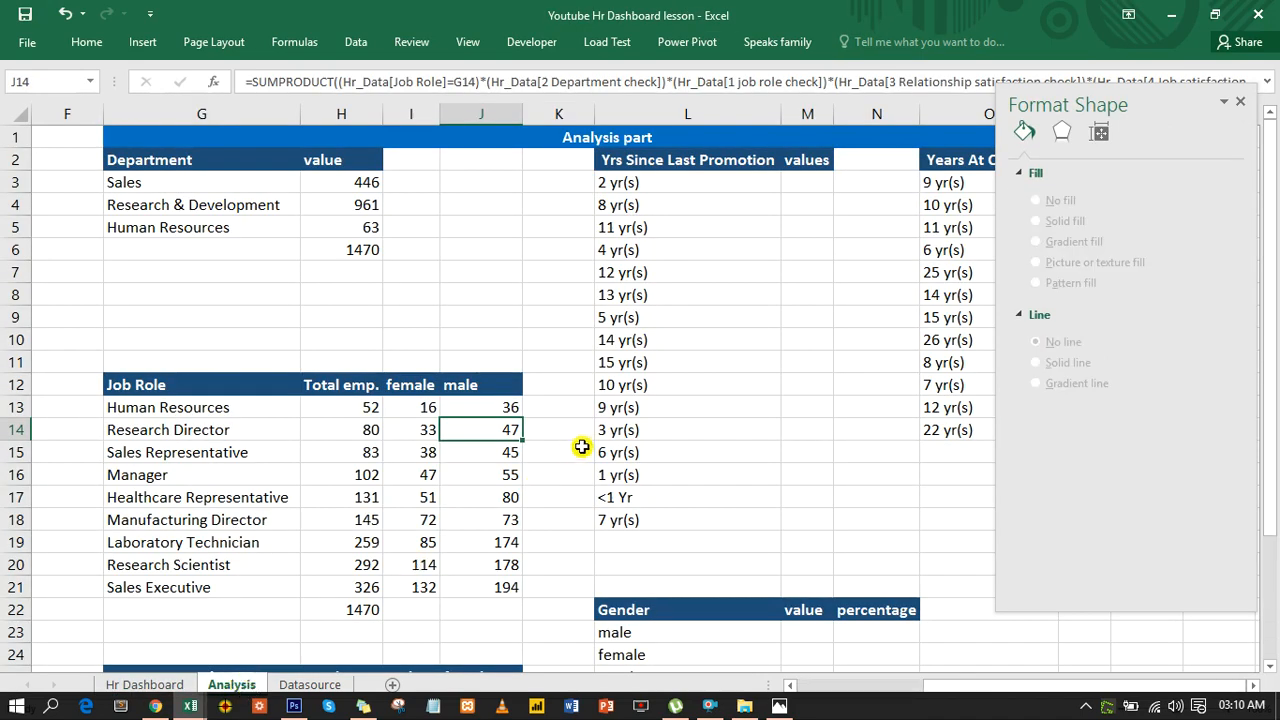
left_click(1240, 103)
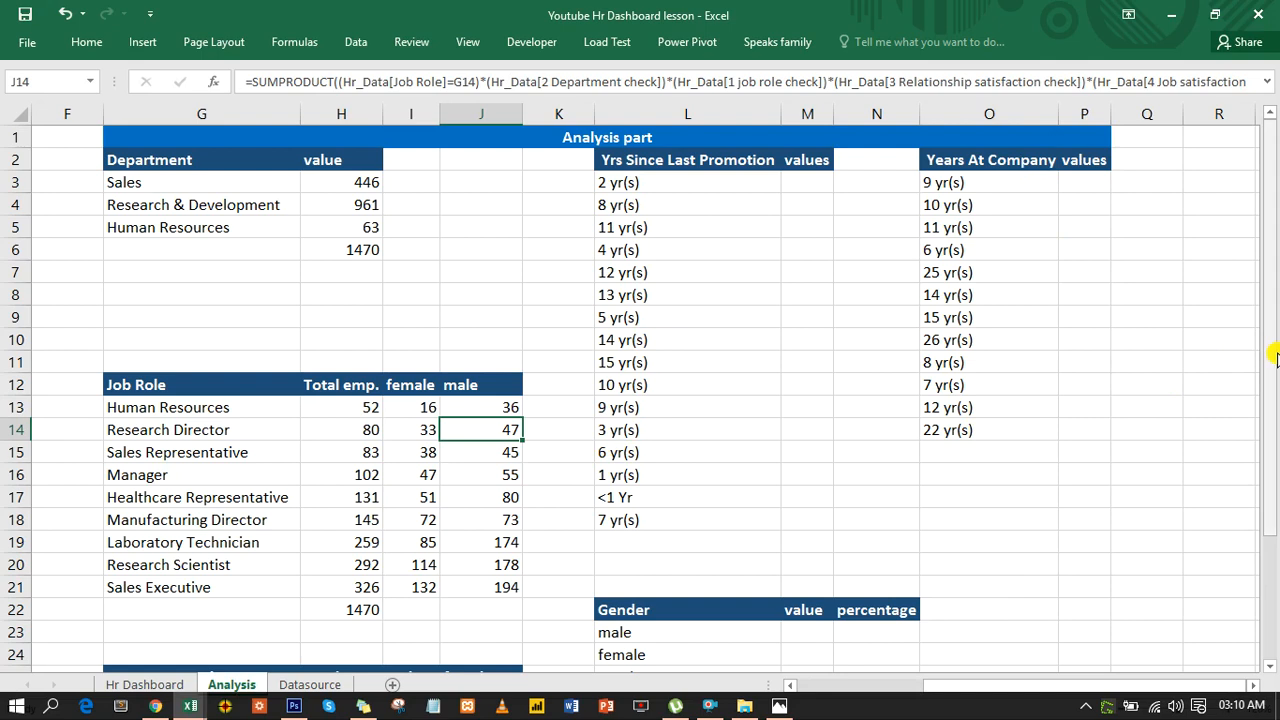
Step: Copy the SUMPRODUCT formula text from the Human Resources total in H13 into the Attrition table's Yes total, cell M30
scroll(1276, 360, "down", 3)
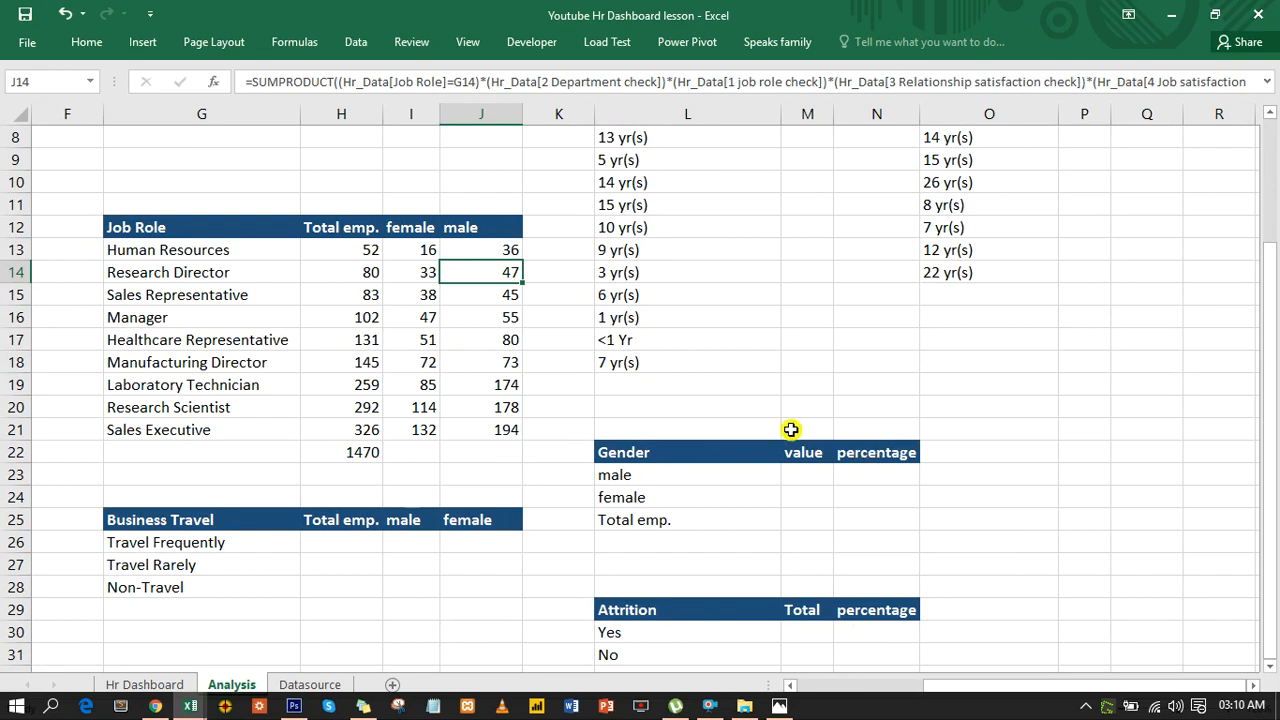
double_click(370, 250)
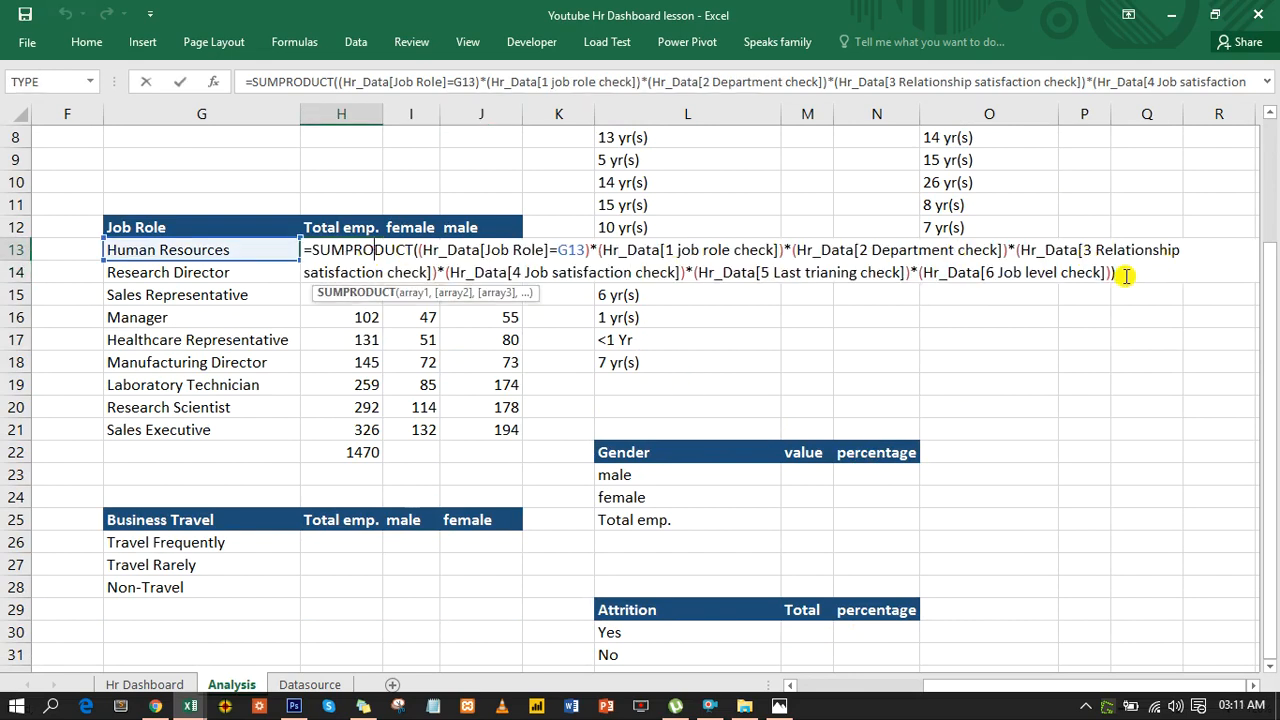
left_click_drag(1115, 272, 284, 240)
left_click(1123, 275)
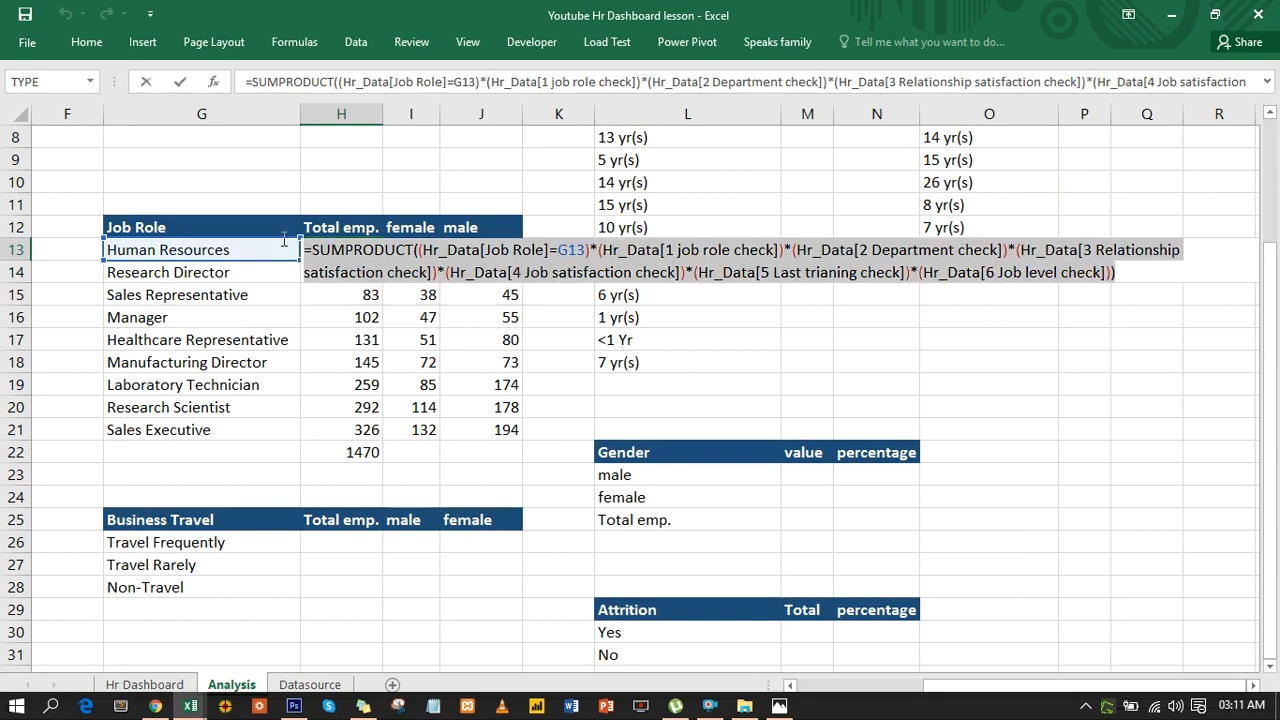
key("ctrl+c")
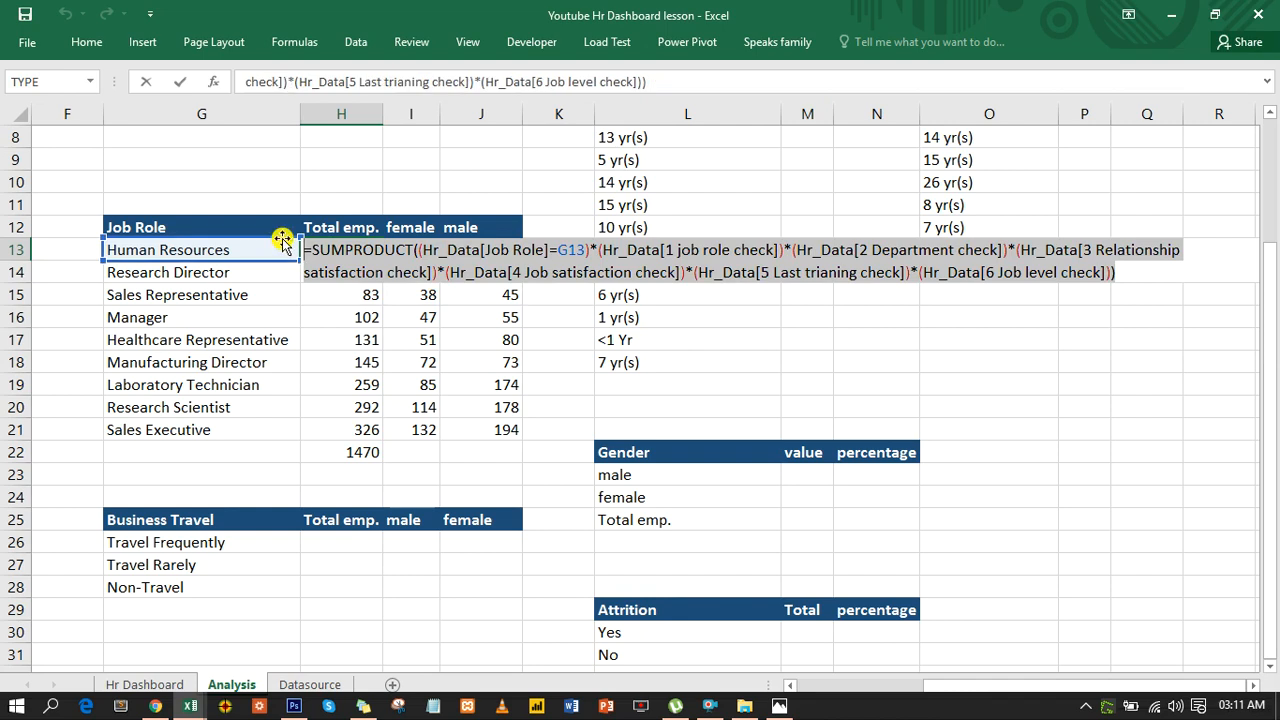
key("Escape")
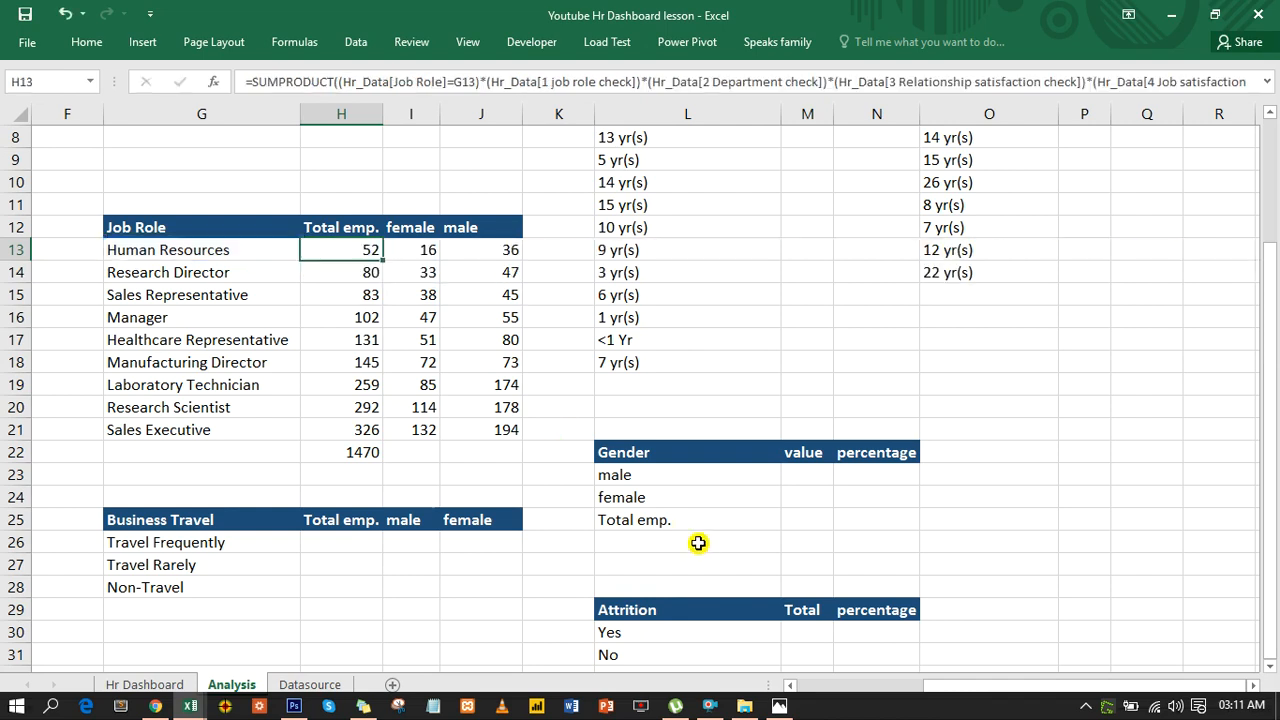
left_click(807, 637)
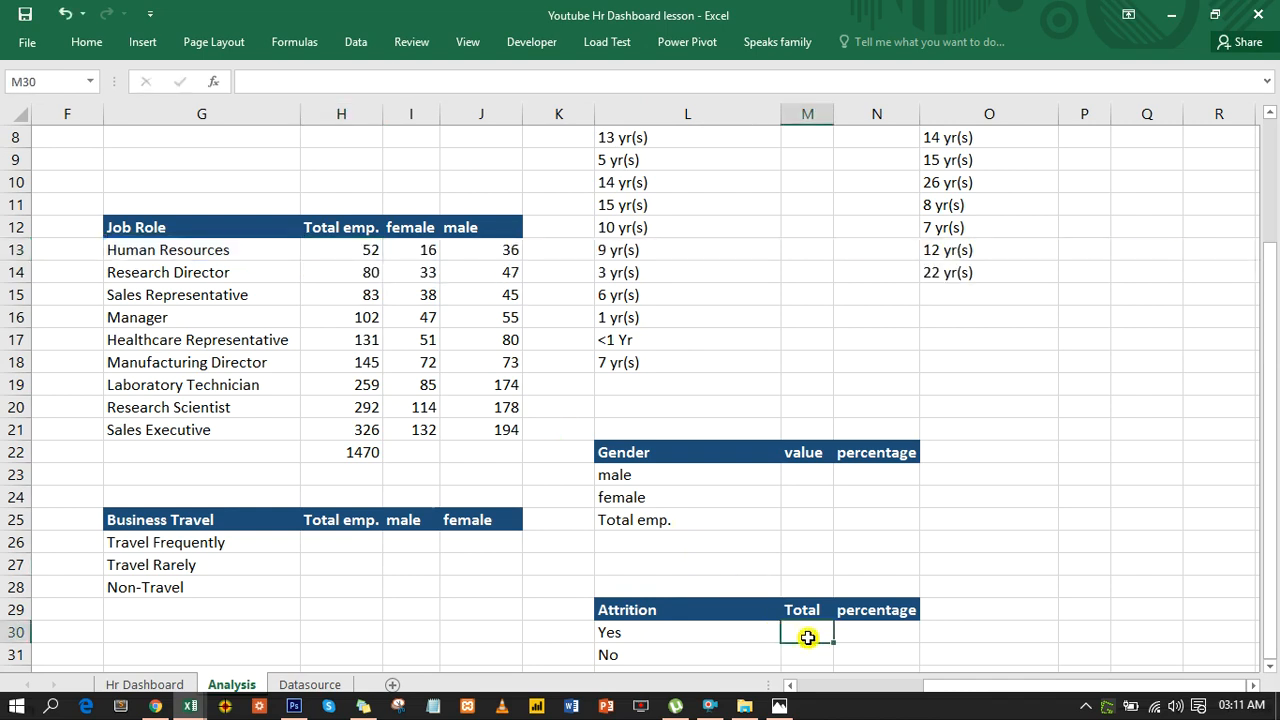
key("ctrl+v")
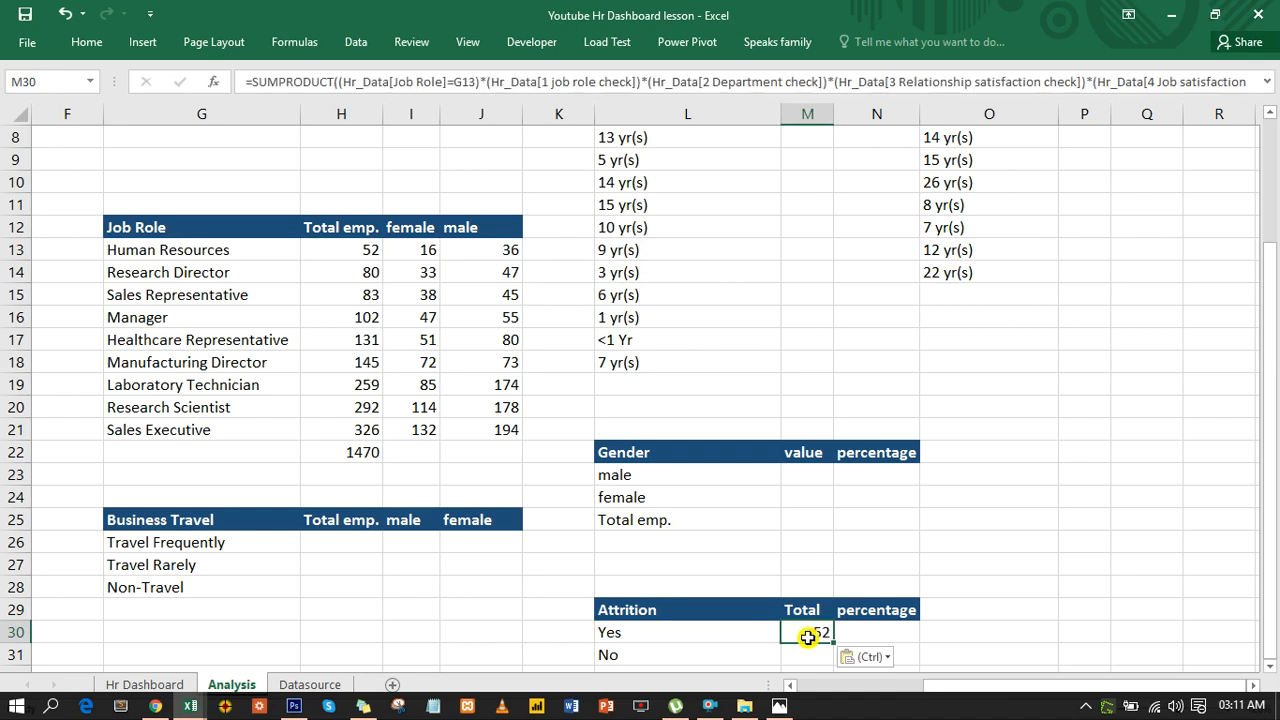
Step: Replace the Job Role column with the Attrition column in the SUMPRODUCT formula in M30
double_click(807, 637)
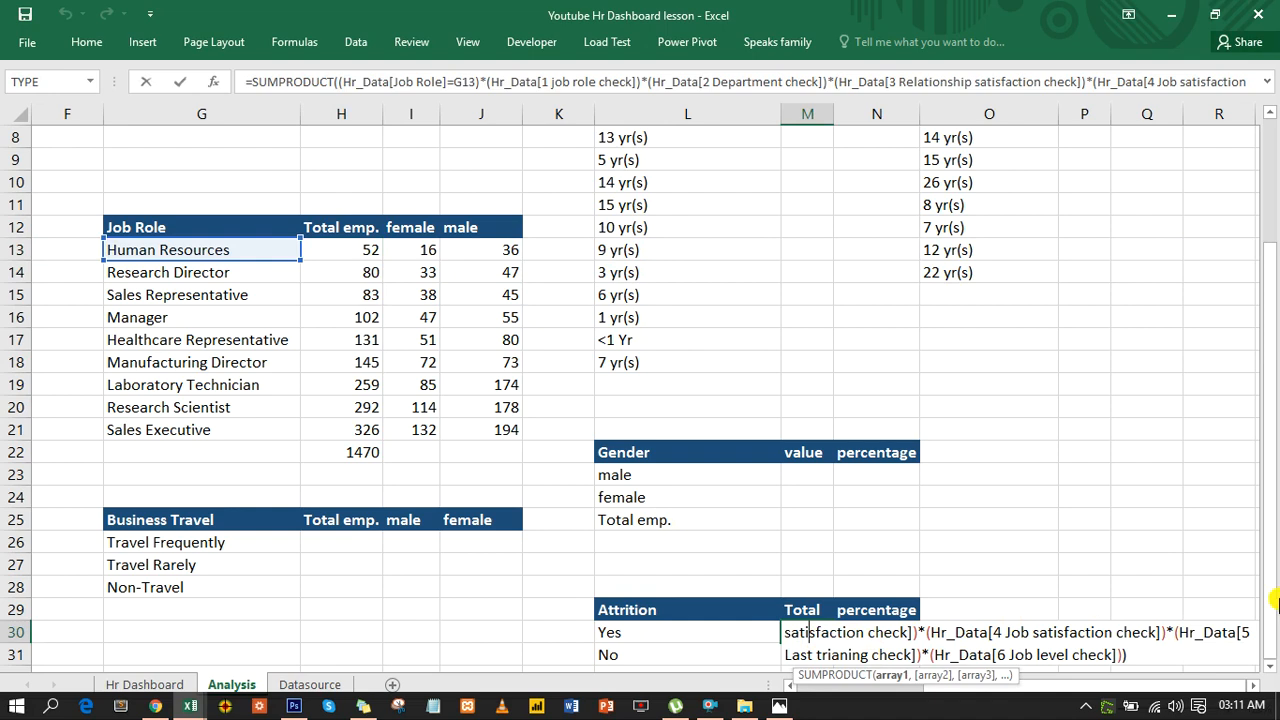
left_click(1272, 666)
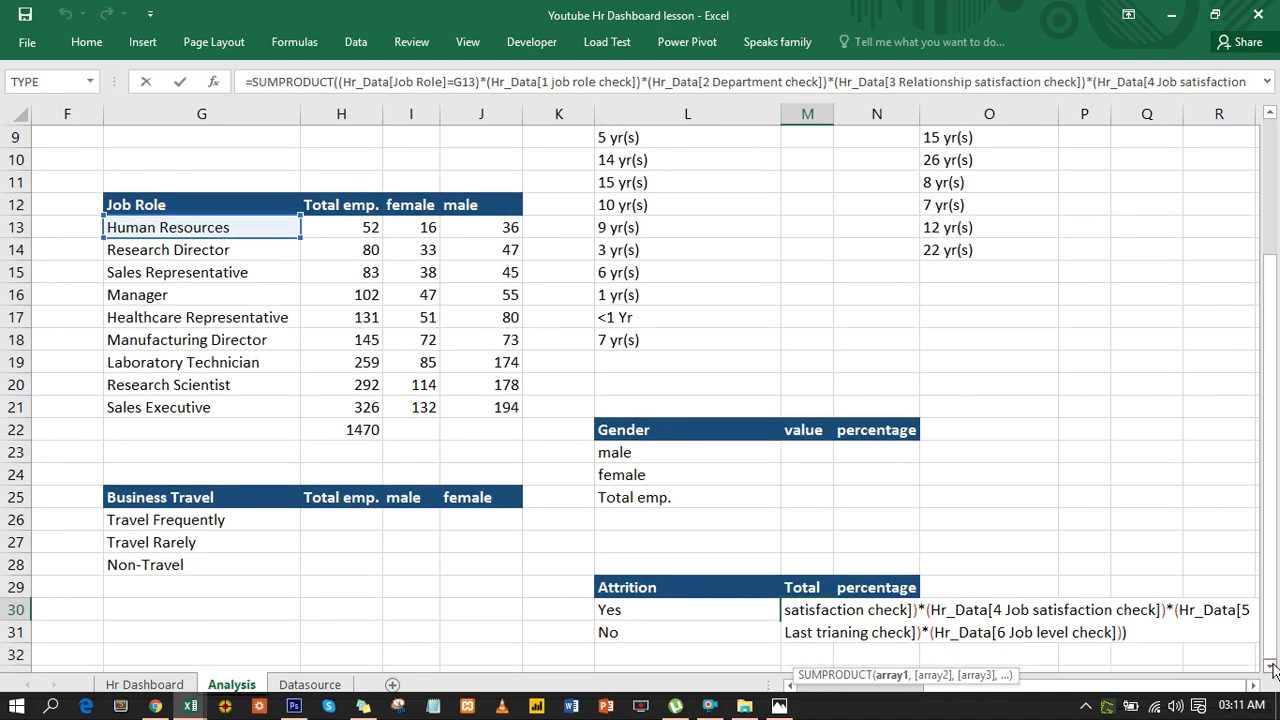
left_click(1272, 666)
left_click(1272, 666)
left_click(1272, 666)
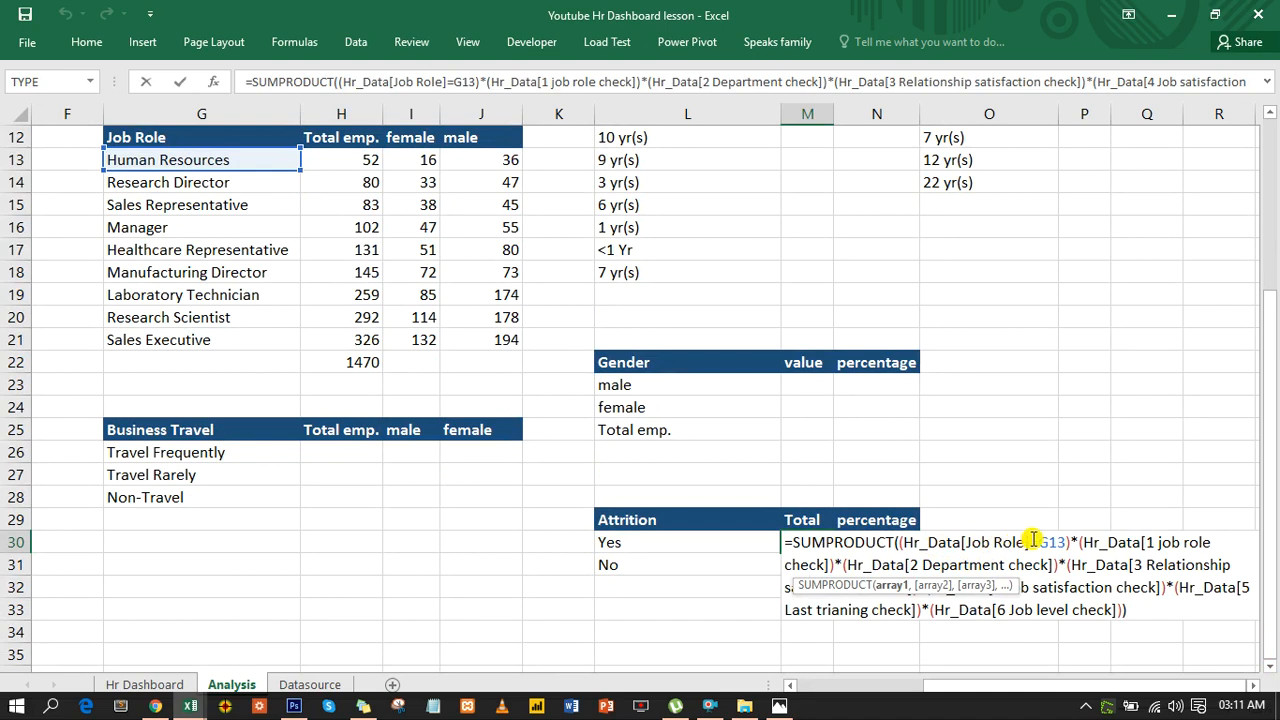
left_click_drag(1013, 542, 968, 543)
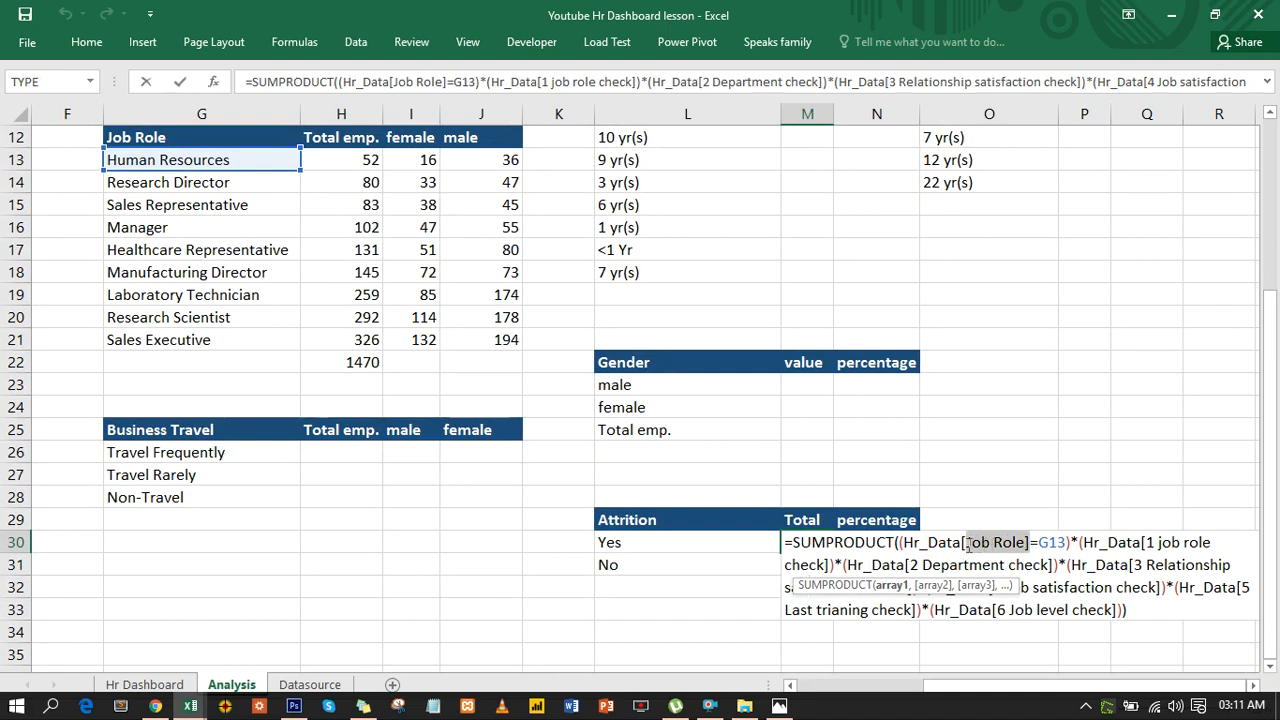
type("a")
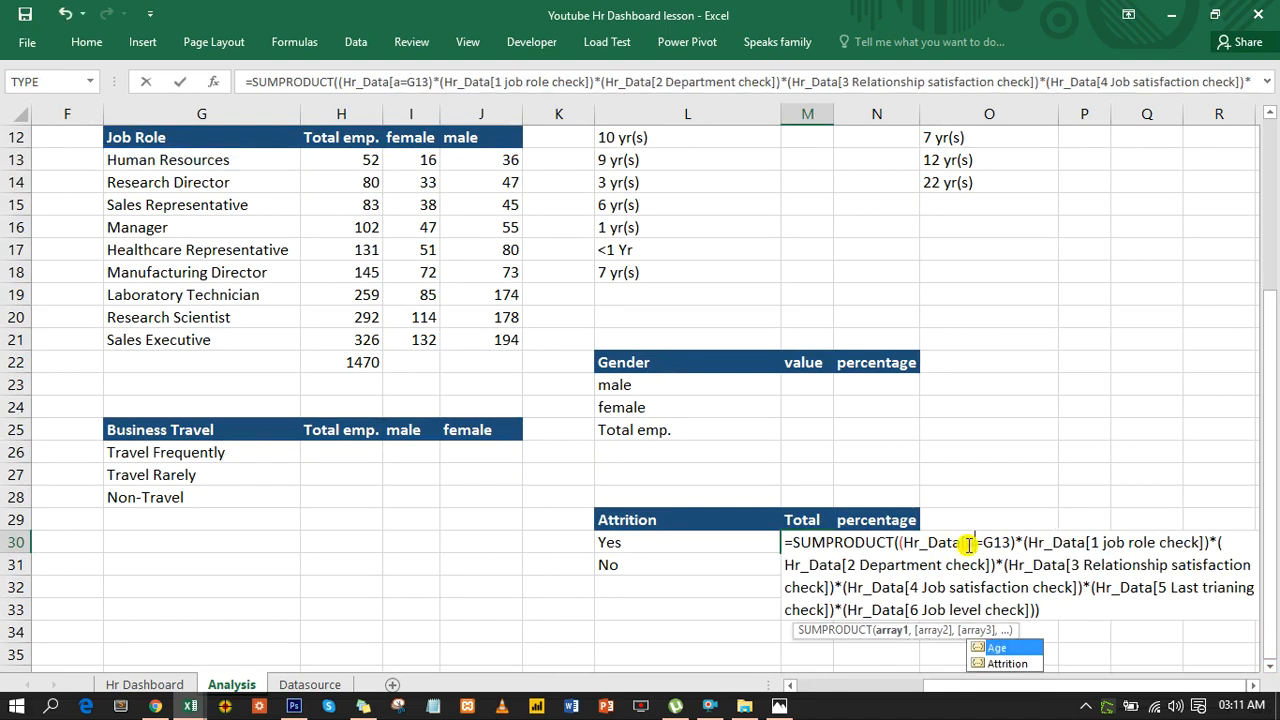
key("Down")
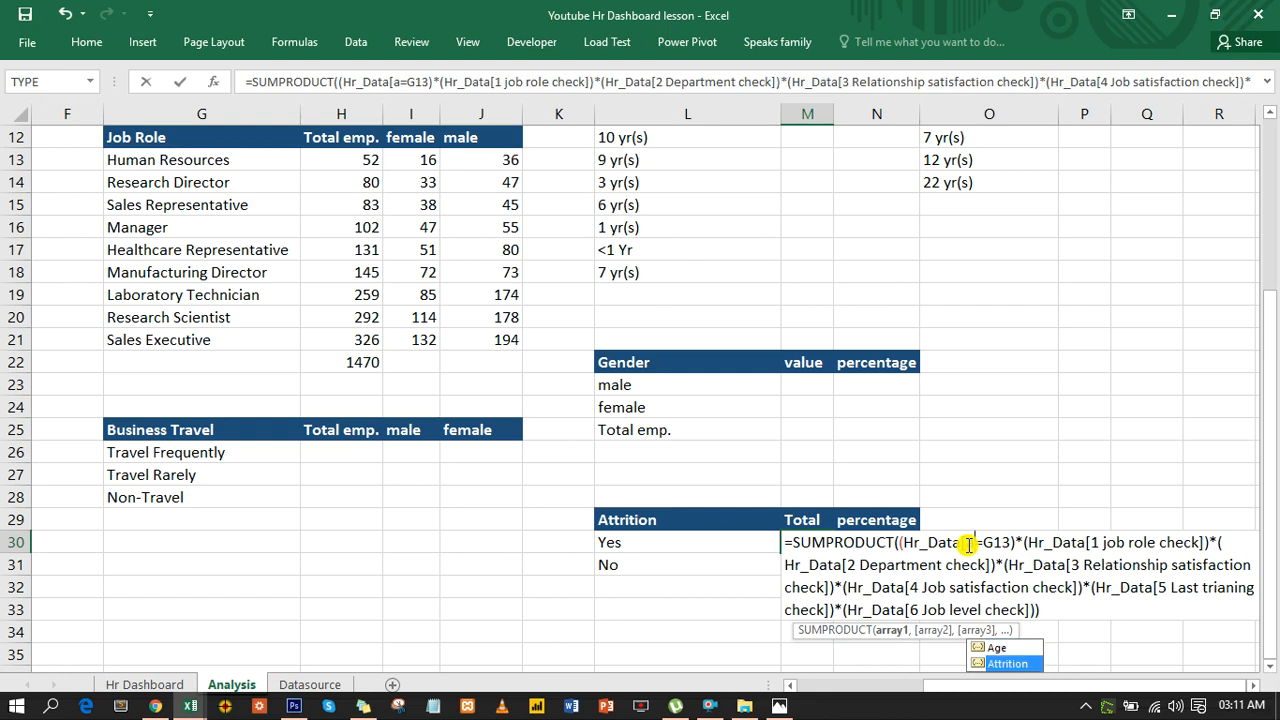
key("Tab")
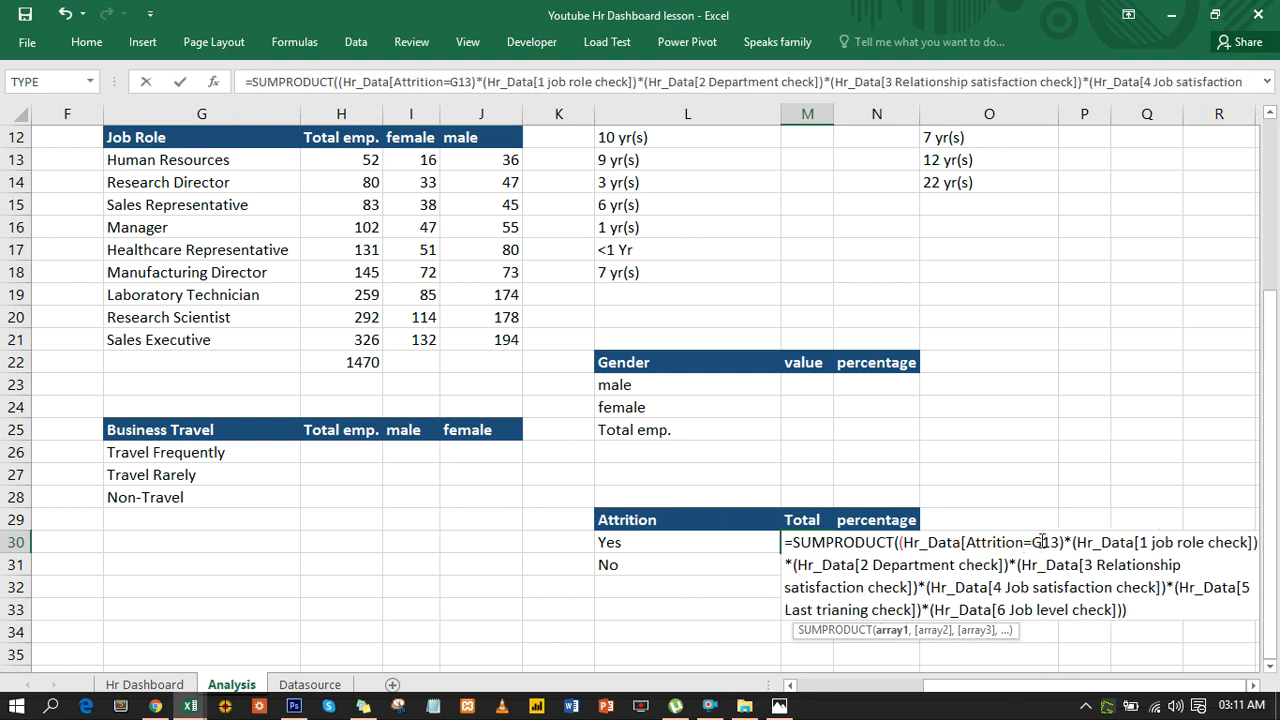
Step: Change the criterion reference in M30's formula to column L and add the missing closing bracket after Attrition
type("l")
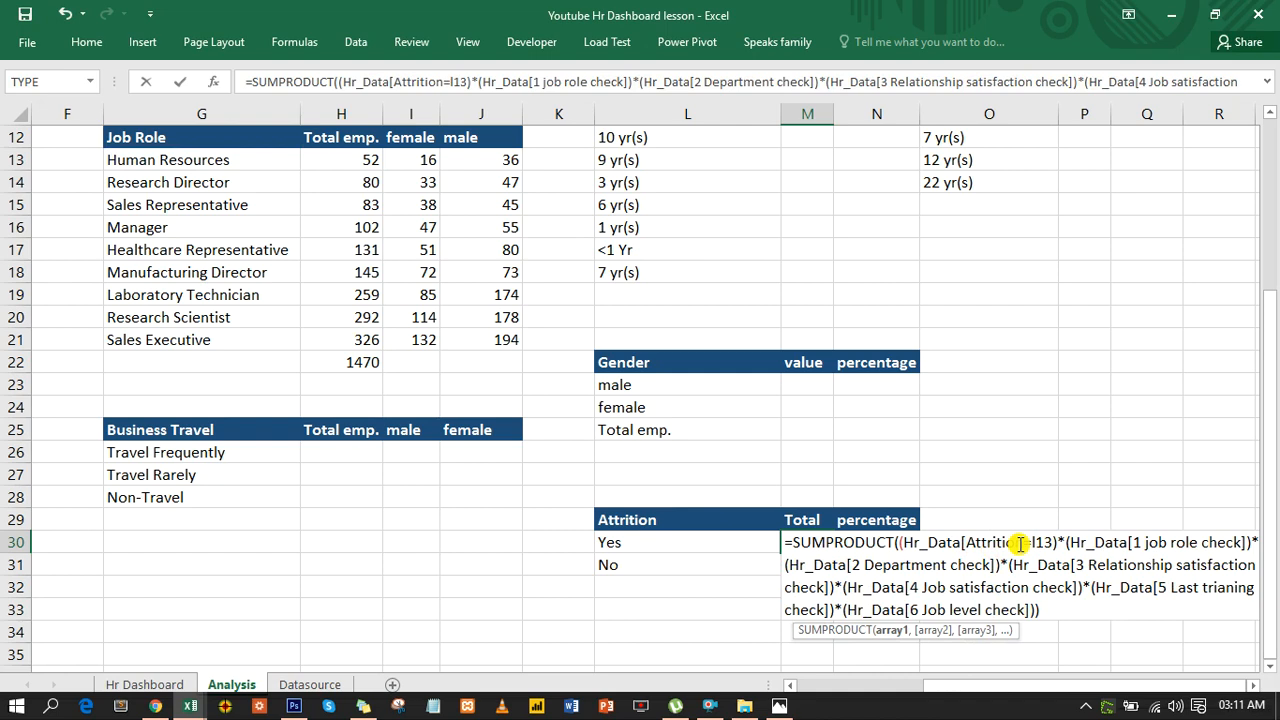
key("Return")
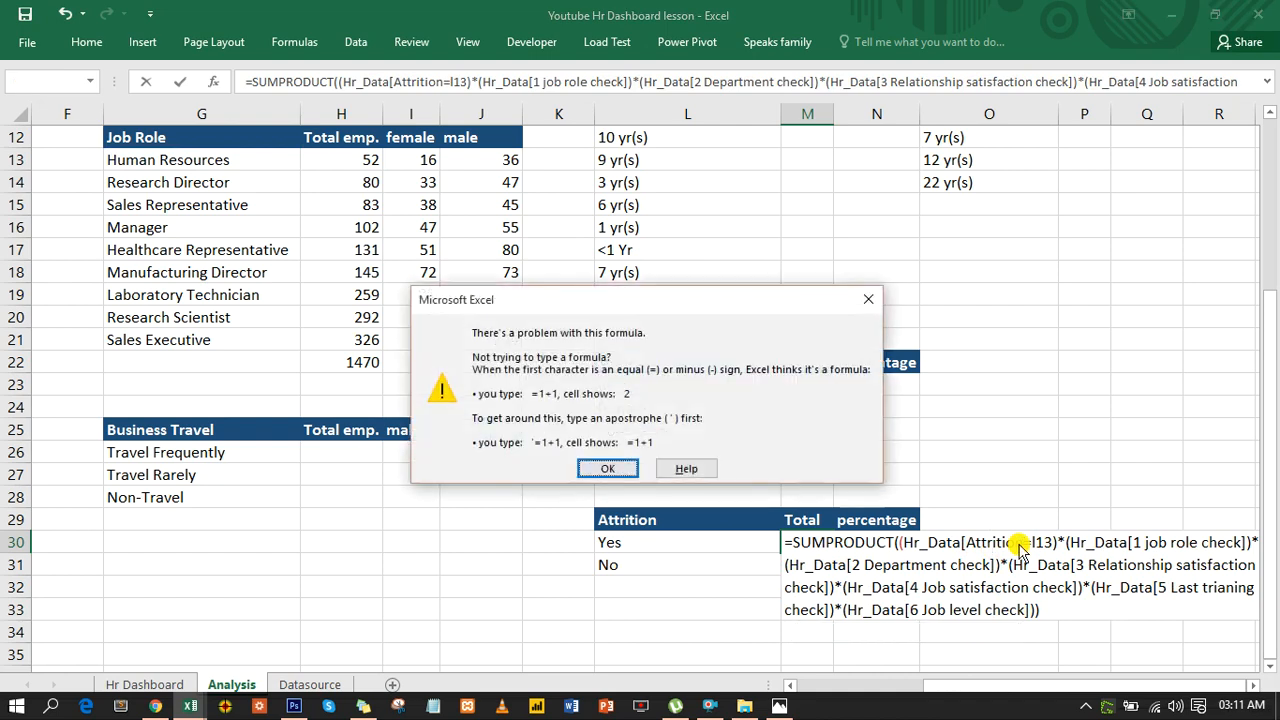
left_click(605, 468)
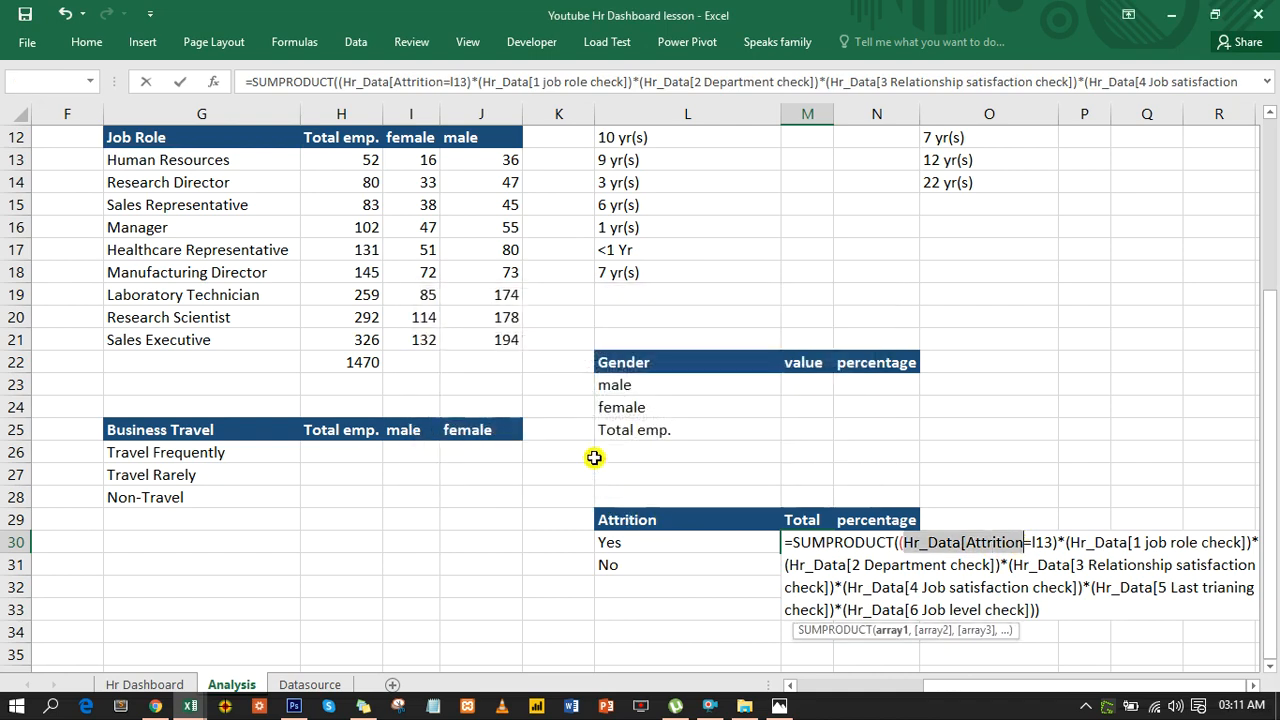
left_click(1023, 542)
type("]")
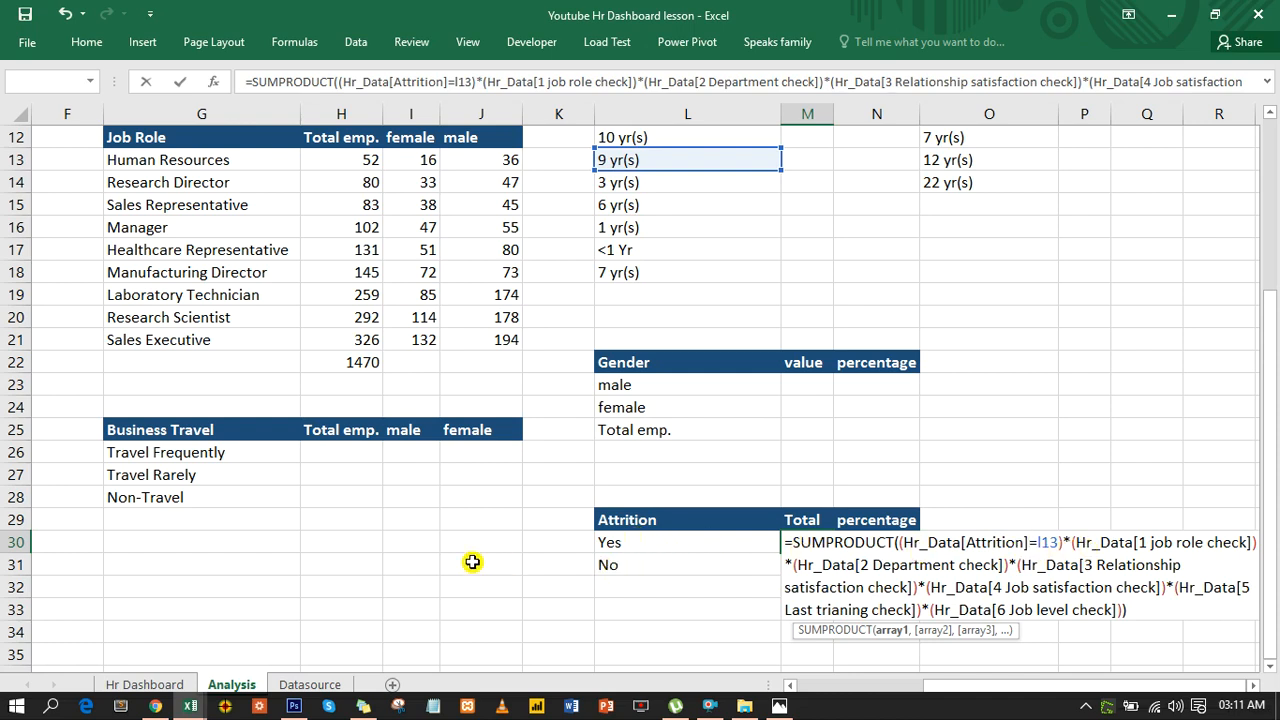
Step: Point the Attrition criterion in M30 at L30 and fill the formula down to the No row in M31
left_click(1055, 542)
key("BackSpace")
key("BackSpace")
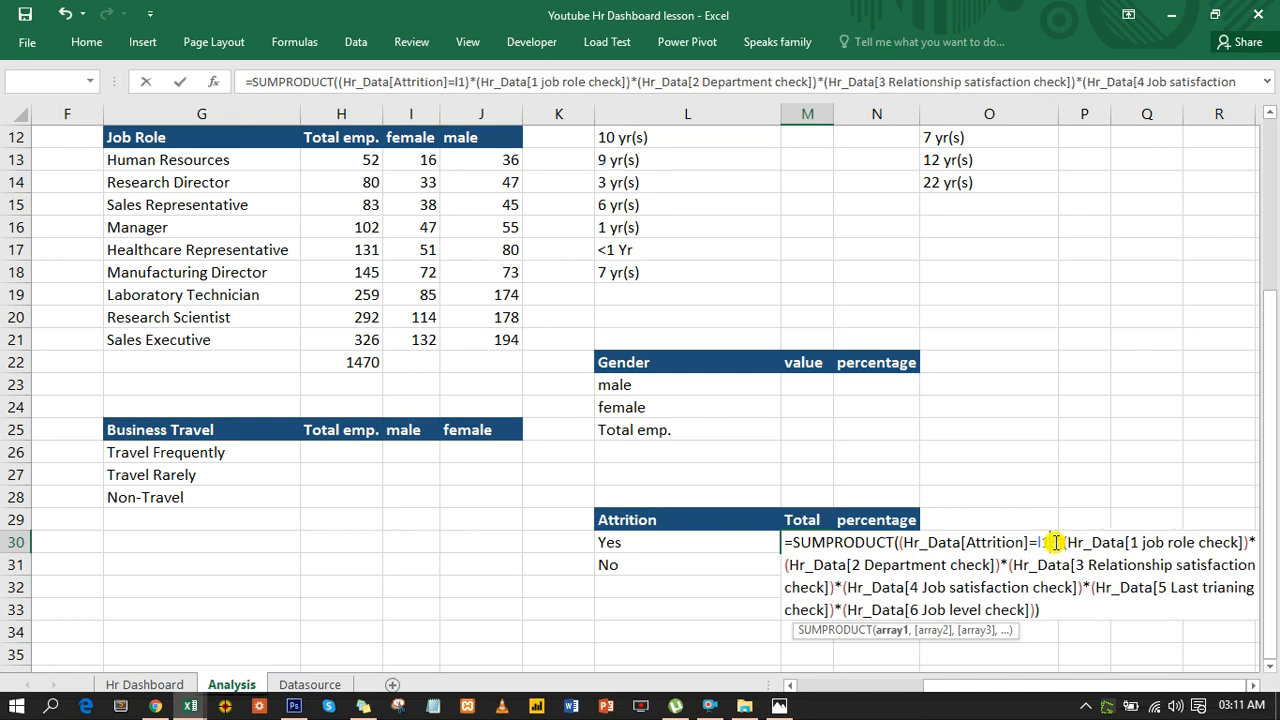
type("30")
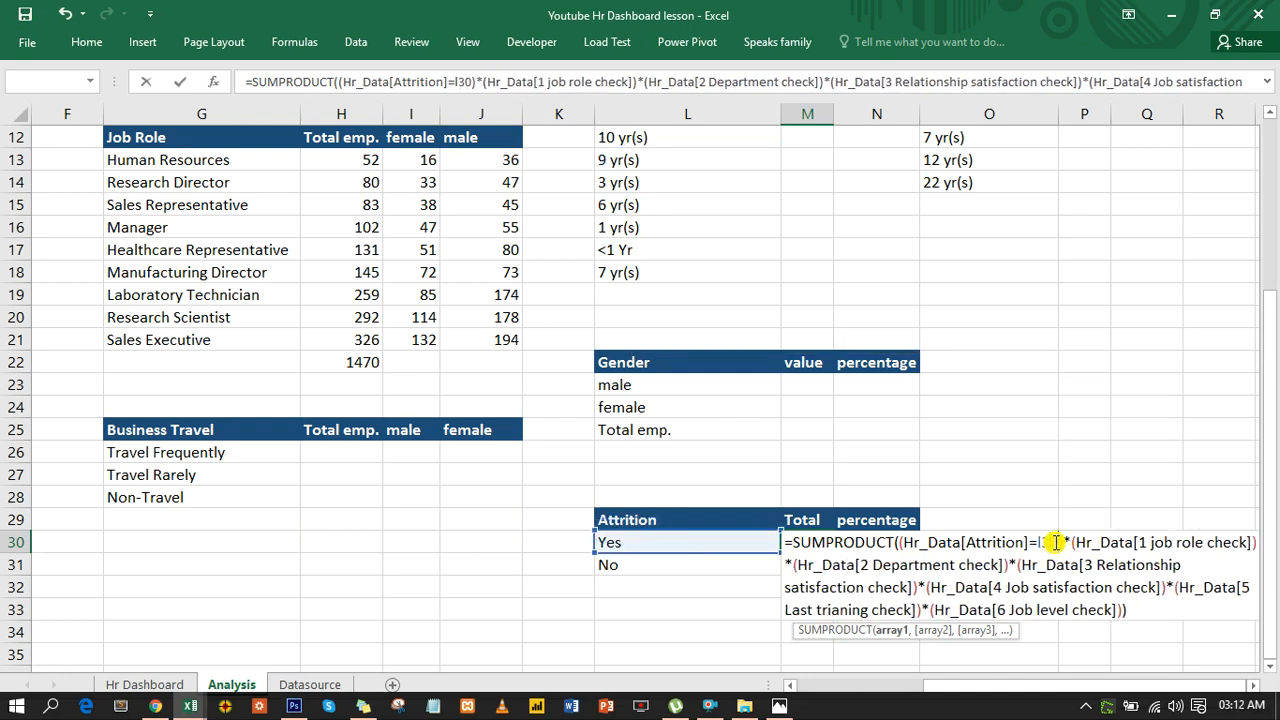
key("Return")
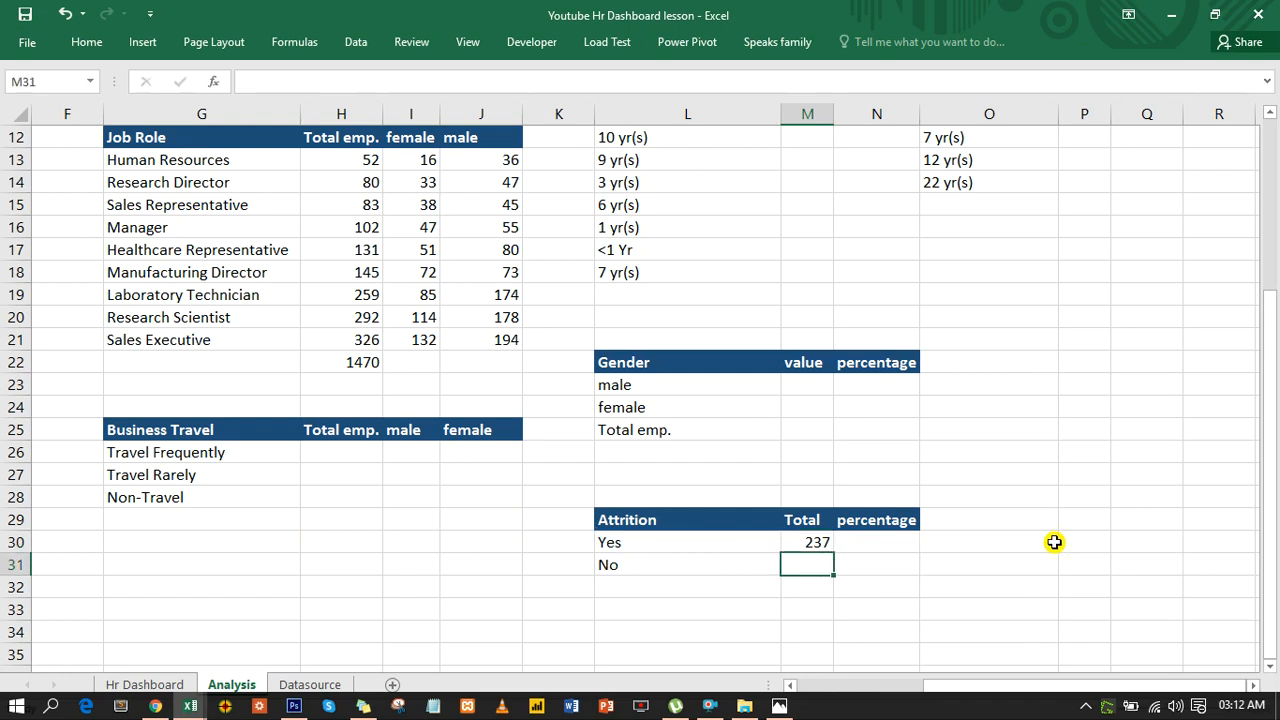
left_click(828, 541)
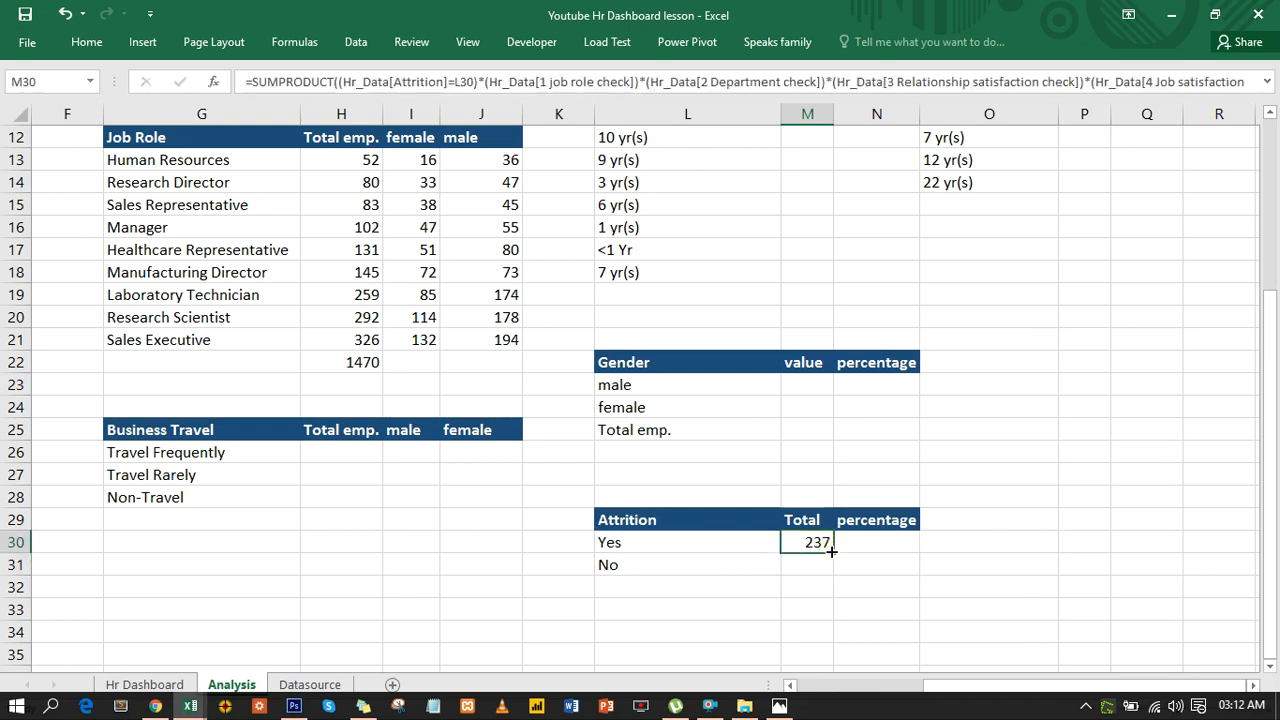
left_click_drag(829, 571, 830, 572)
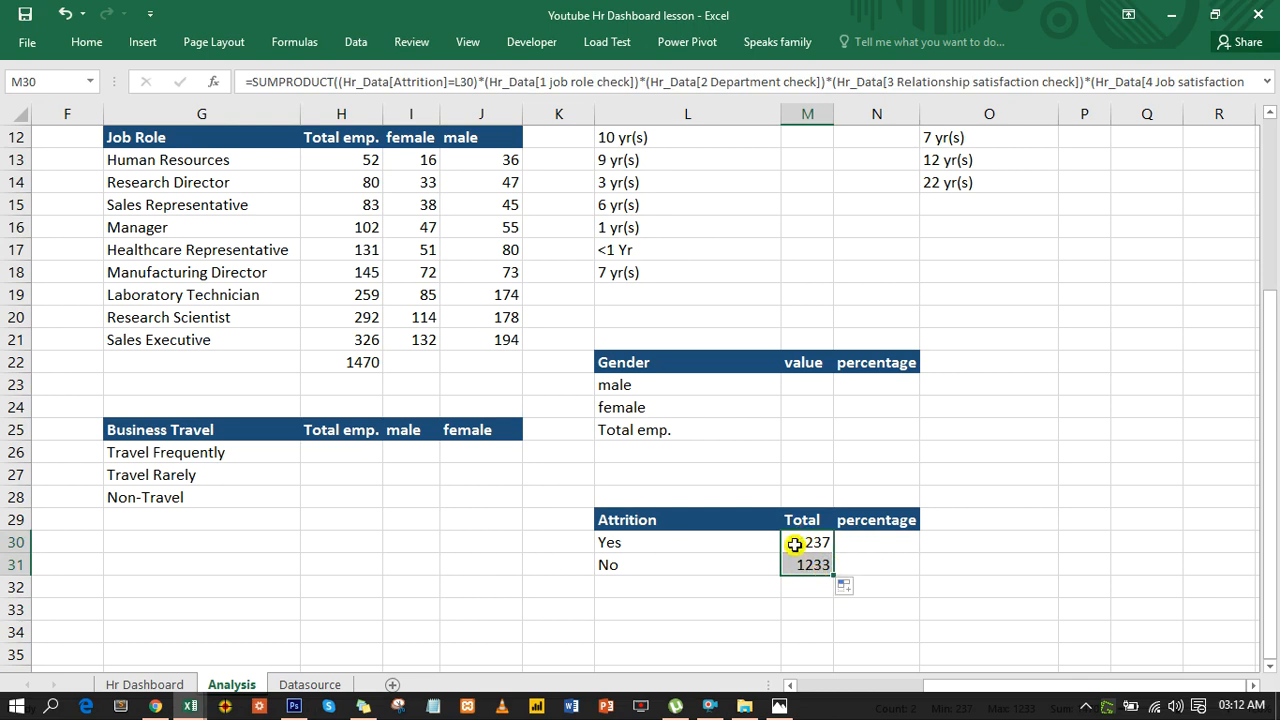
Step: Insert a doughnut chart from the Attrition labels and totals in L29:M31
left_click_drag(627, 521, 794, 557)
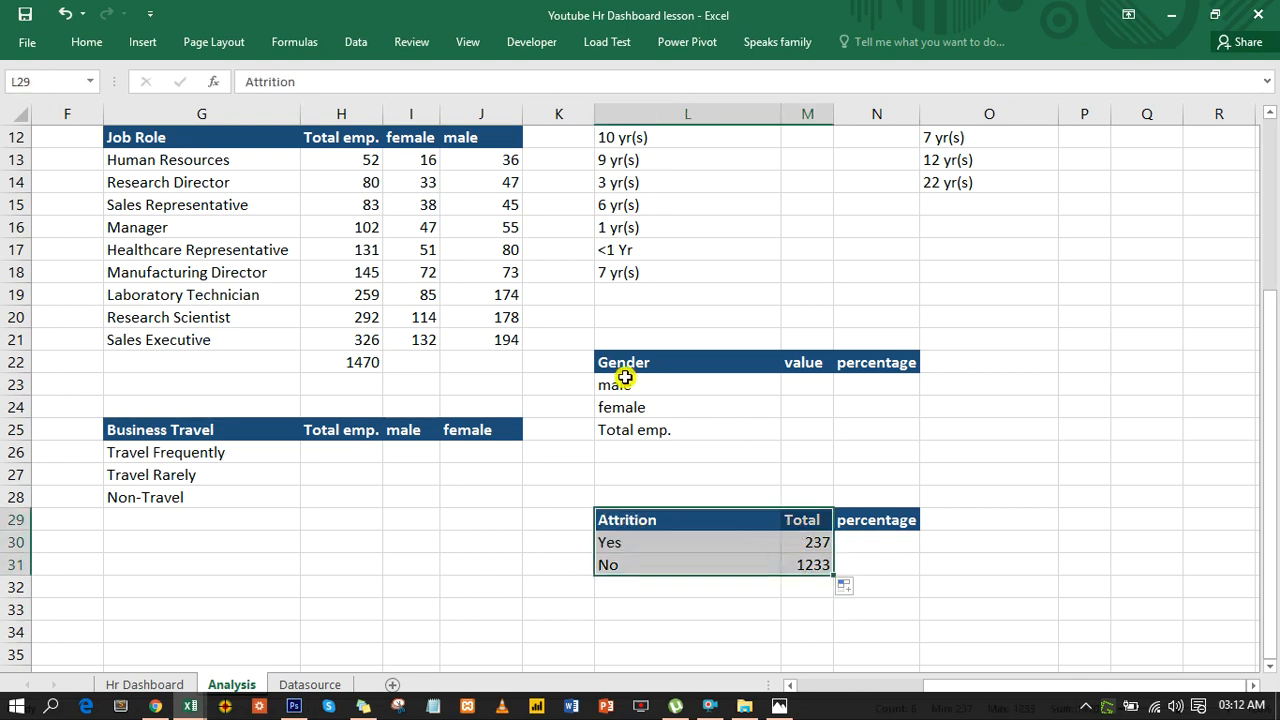
left_click(142, 41)
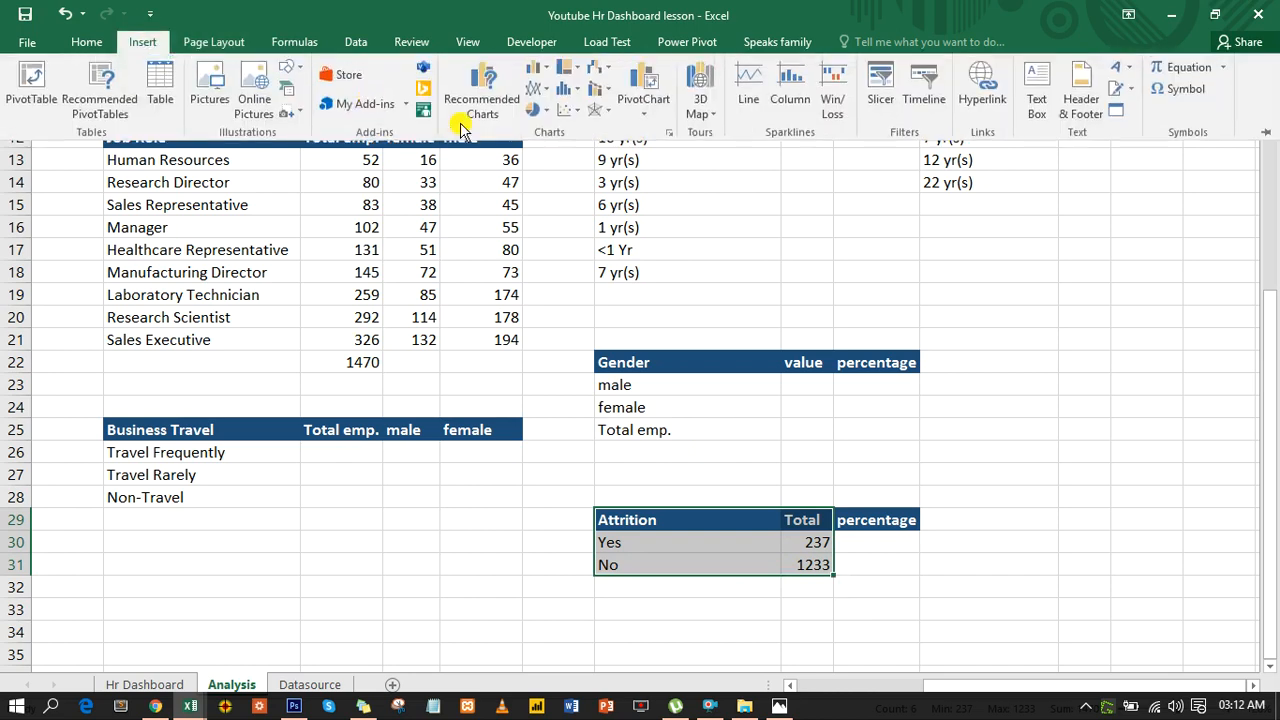
left_click(547, 110)
left_click(562, 316)
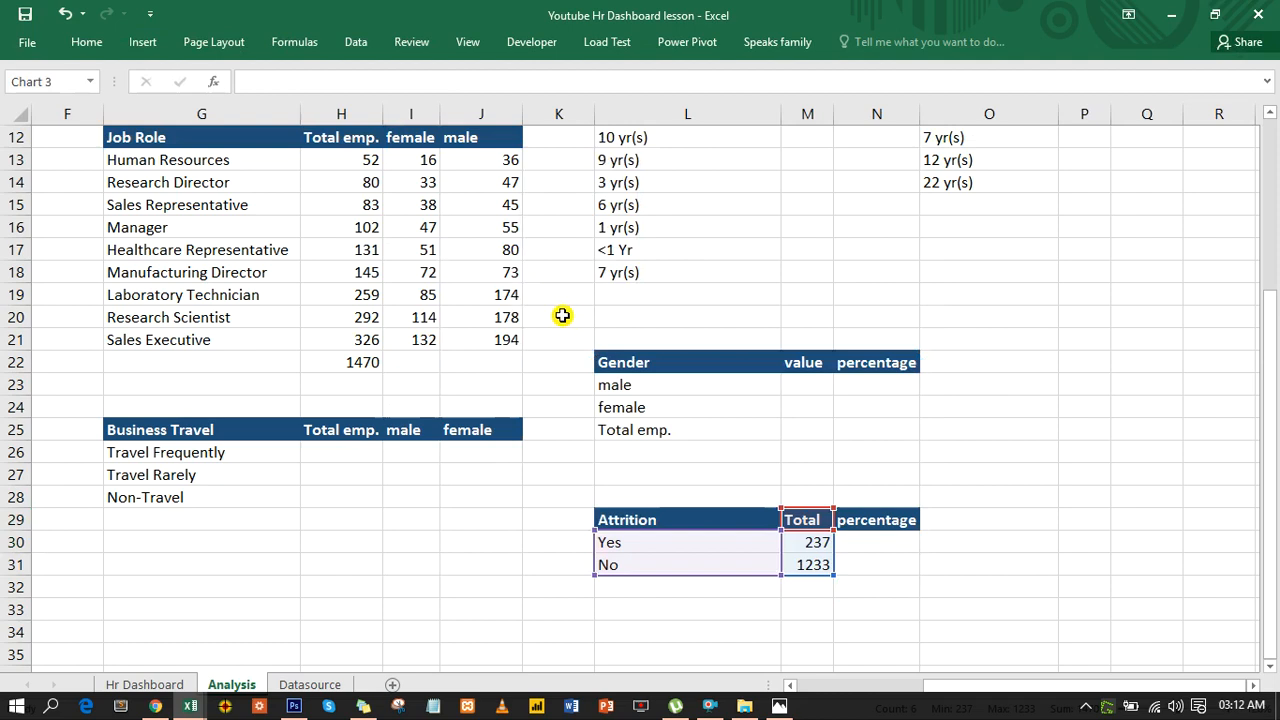
Step: Delete the doughnut chart's legend and title, and shrink the chart
left_click(682, 556)
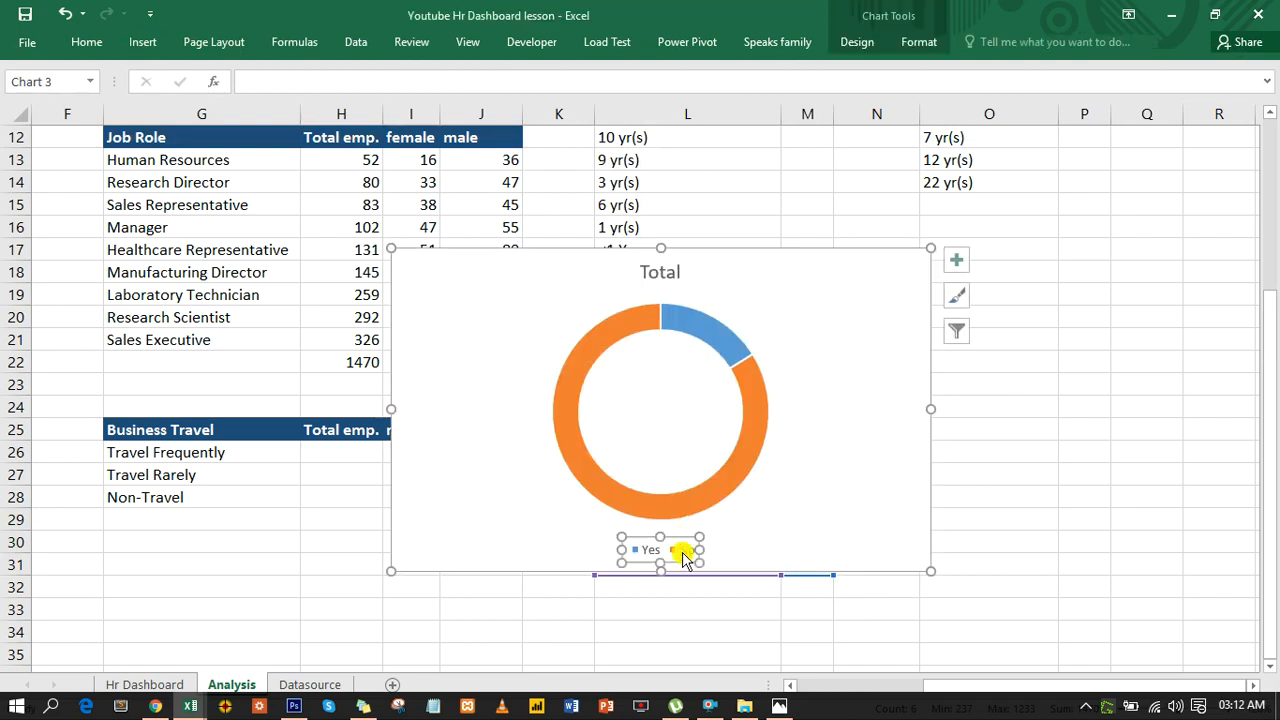
key("Delete")
left_click(659, 272)
key("Delete")
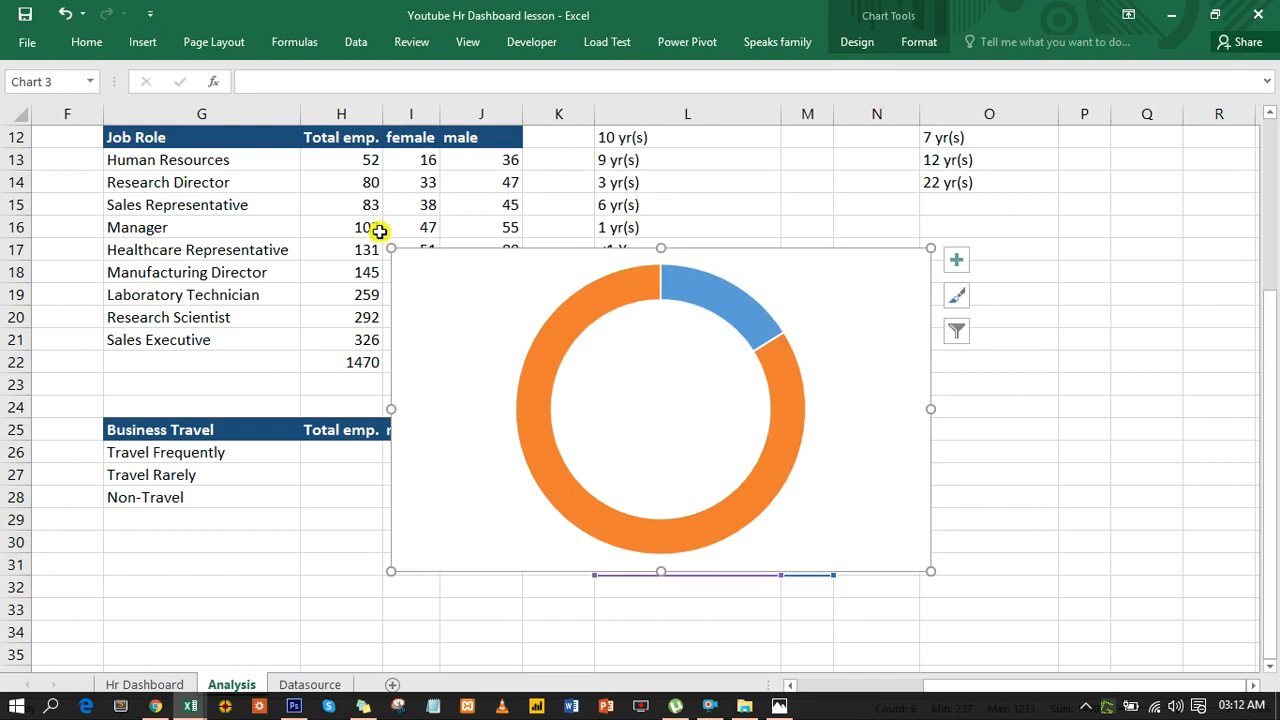
left_click_drag(390, 248, 595, 337)
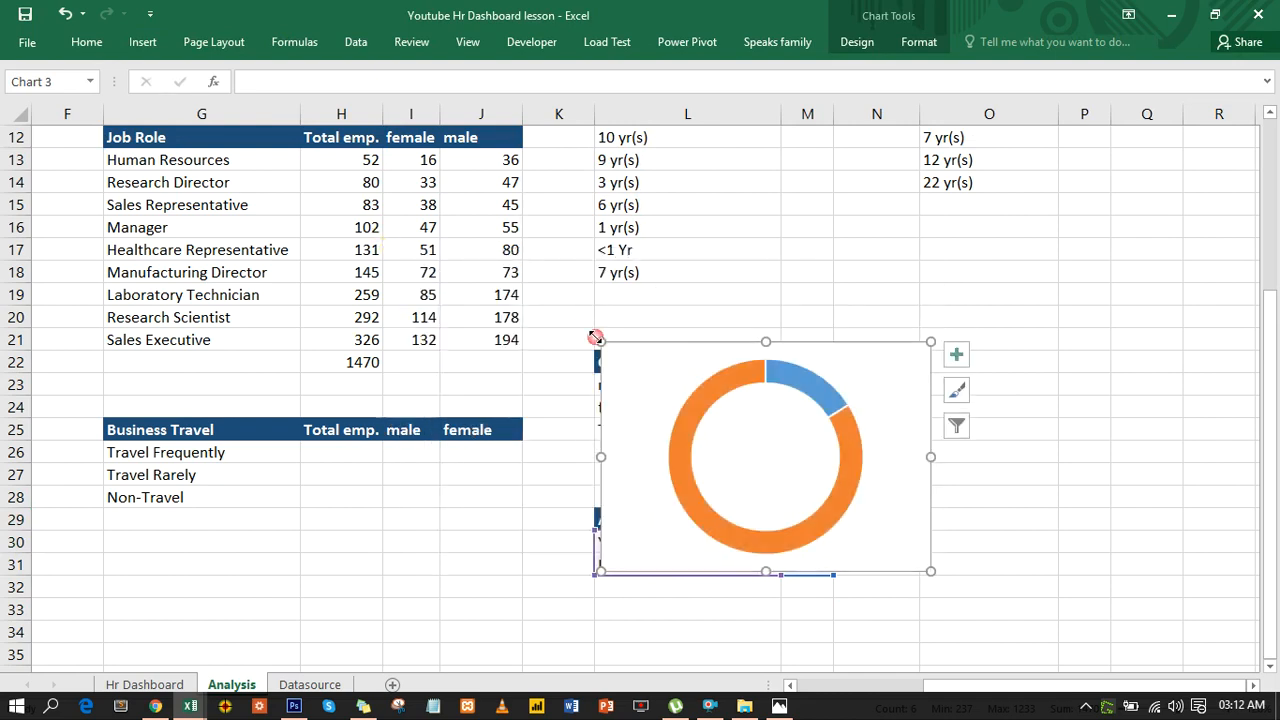
Step: Set the doughnut chart area to no fill and no border line
double_click(785, 440)
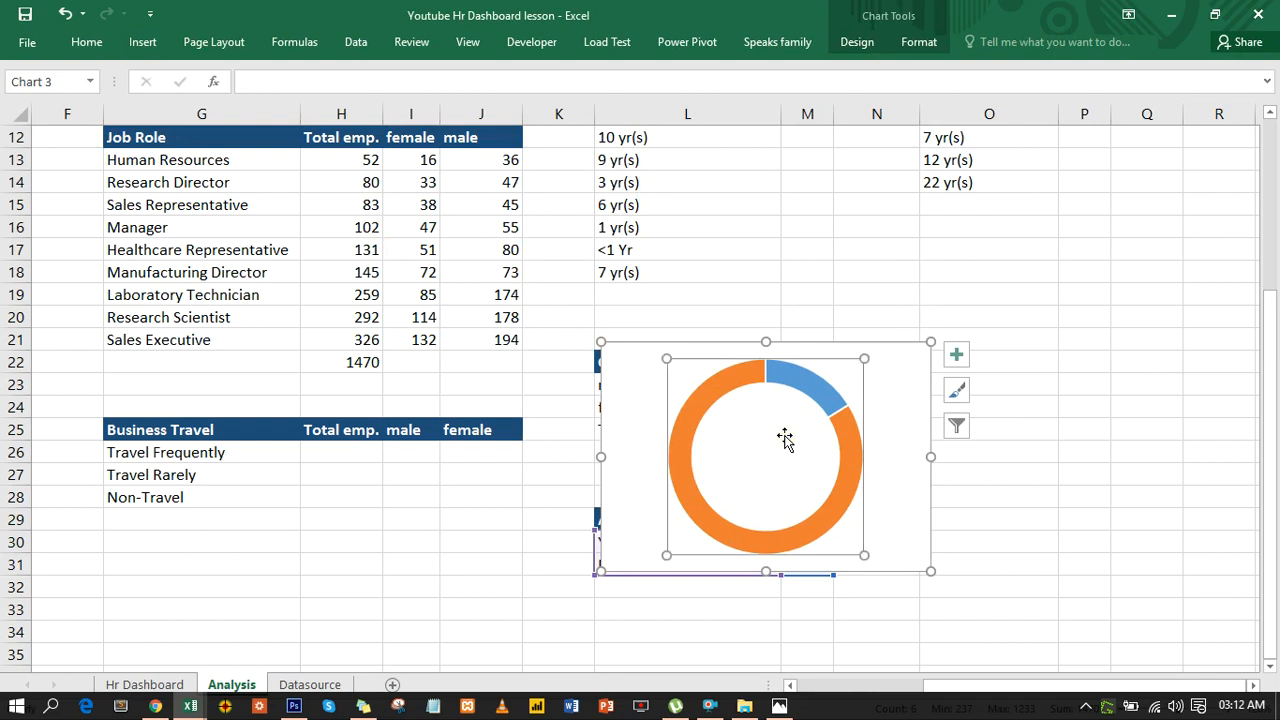
left_click(930, 362)
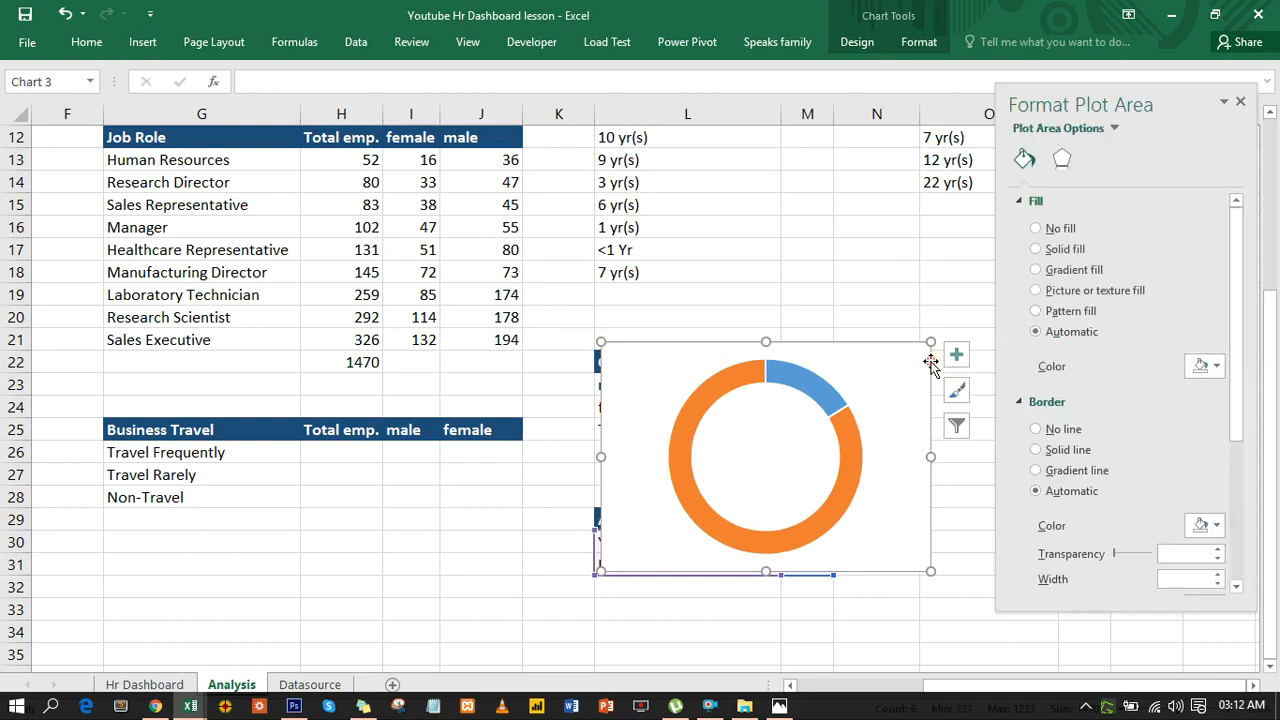
left_click(1046, 231)
left_click(1035, 391)
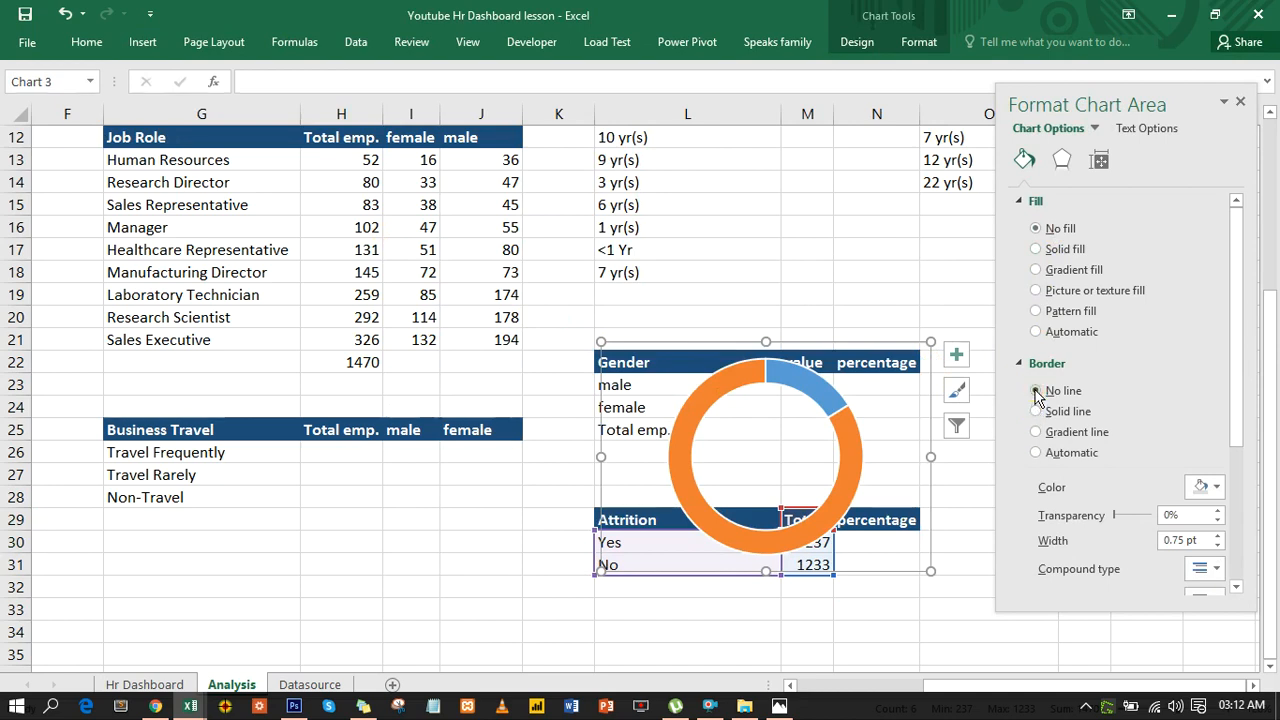
Step: Remove the border line from the doughnut series and make the repositioned chart slightly smaller
left_click_drag(910, 342, 771, 298)
left_click(680, 343)
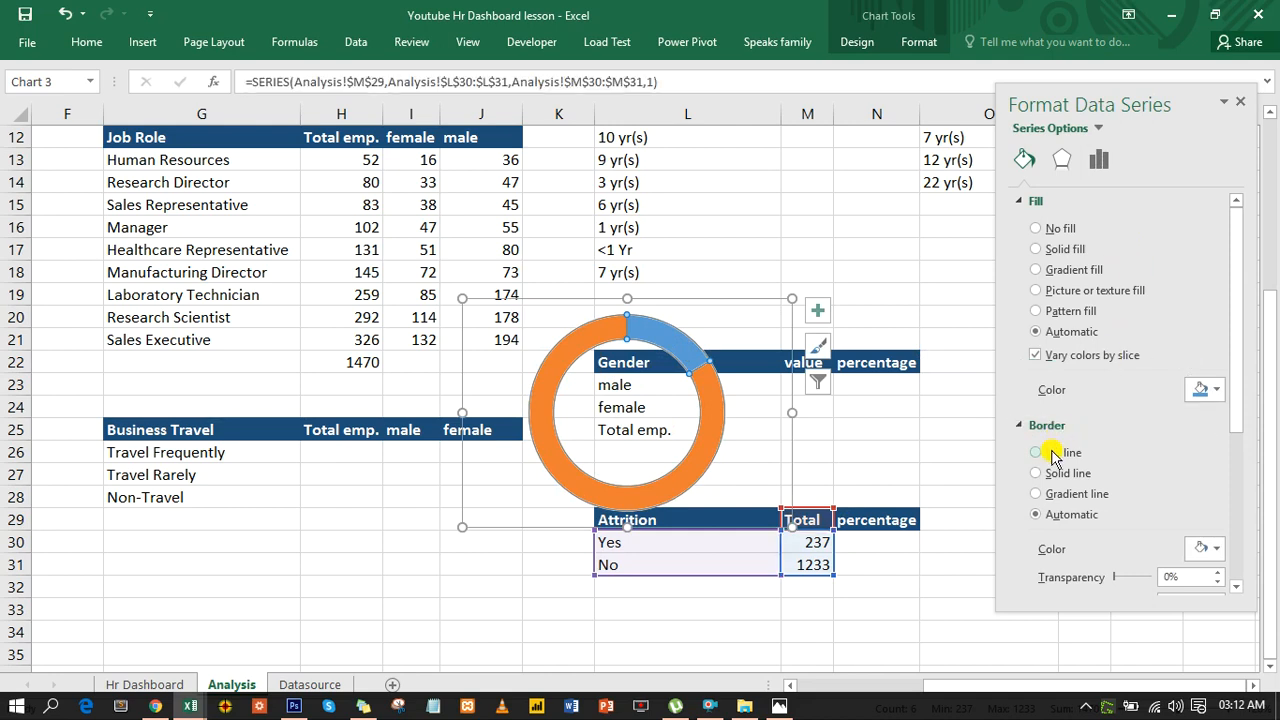
left_click(1050, 455)
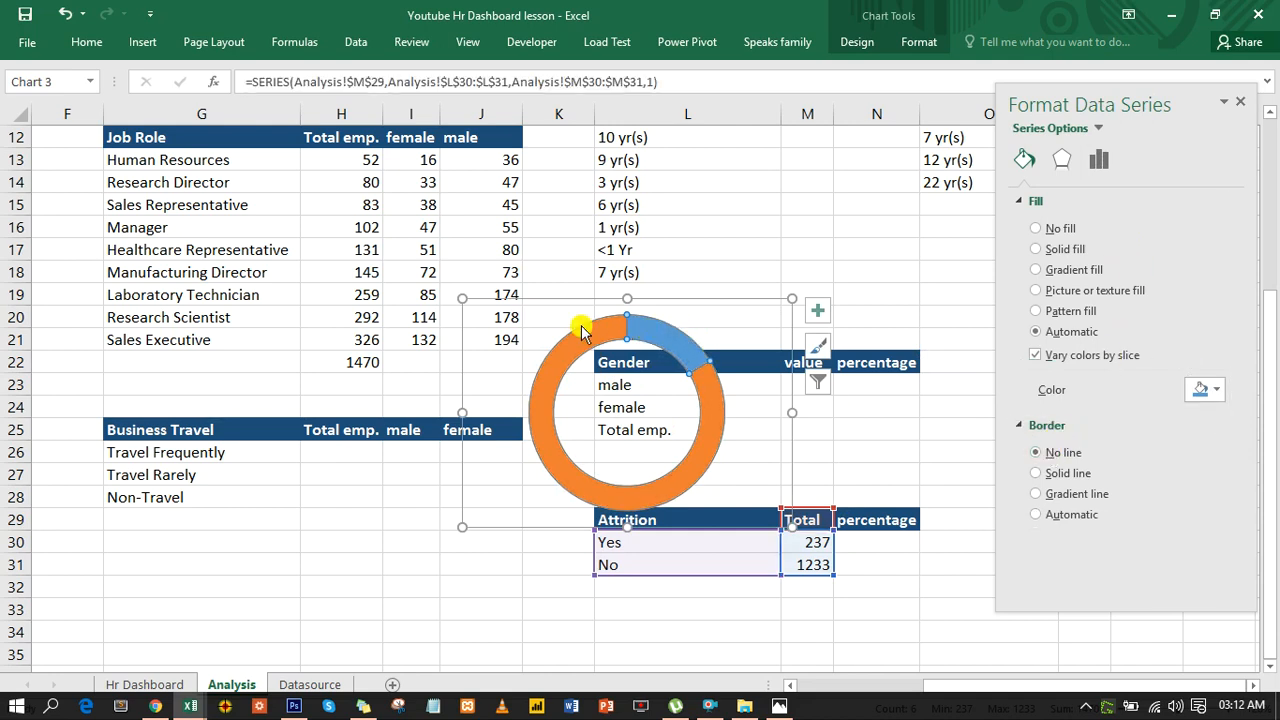
left_click_drag(463, 300, 503, 323)
Step: Transfer the doughnut chart from the Analysis sheet to the Level of Attrition card on the Hr Dashboard sheet
key("Delete")
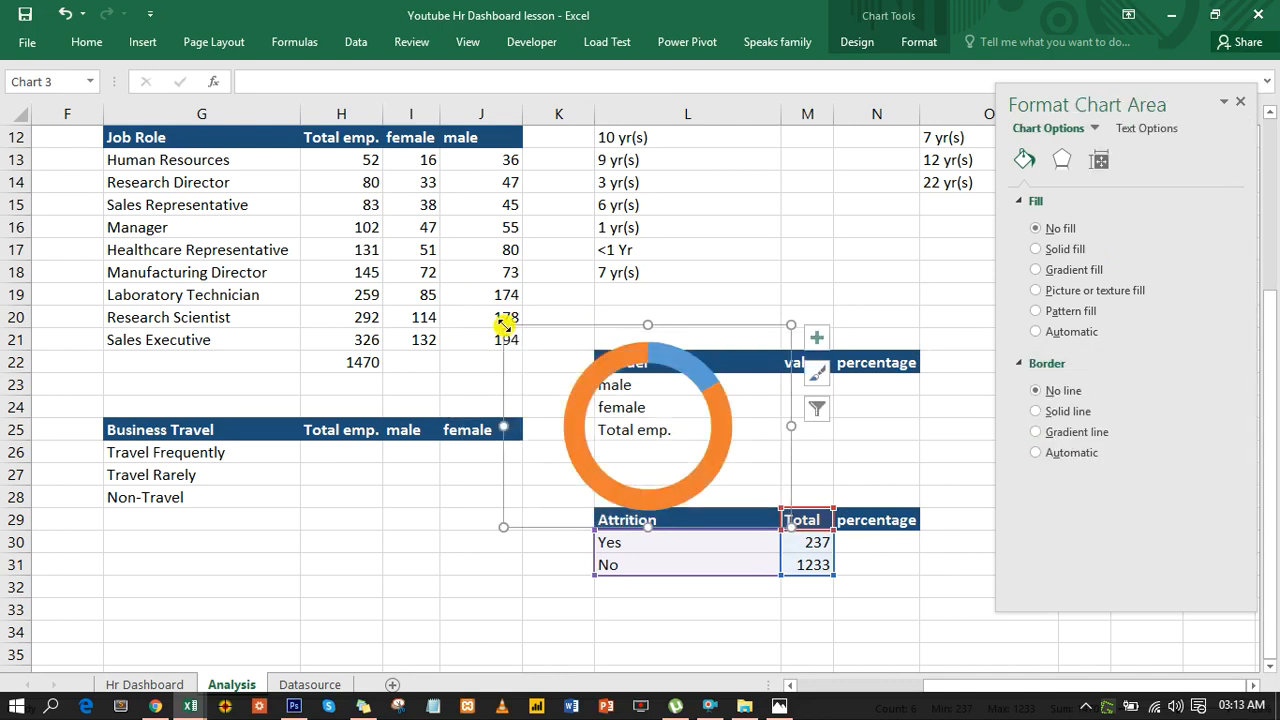
left_click(170, 684)
left_click(762, 258)
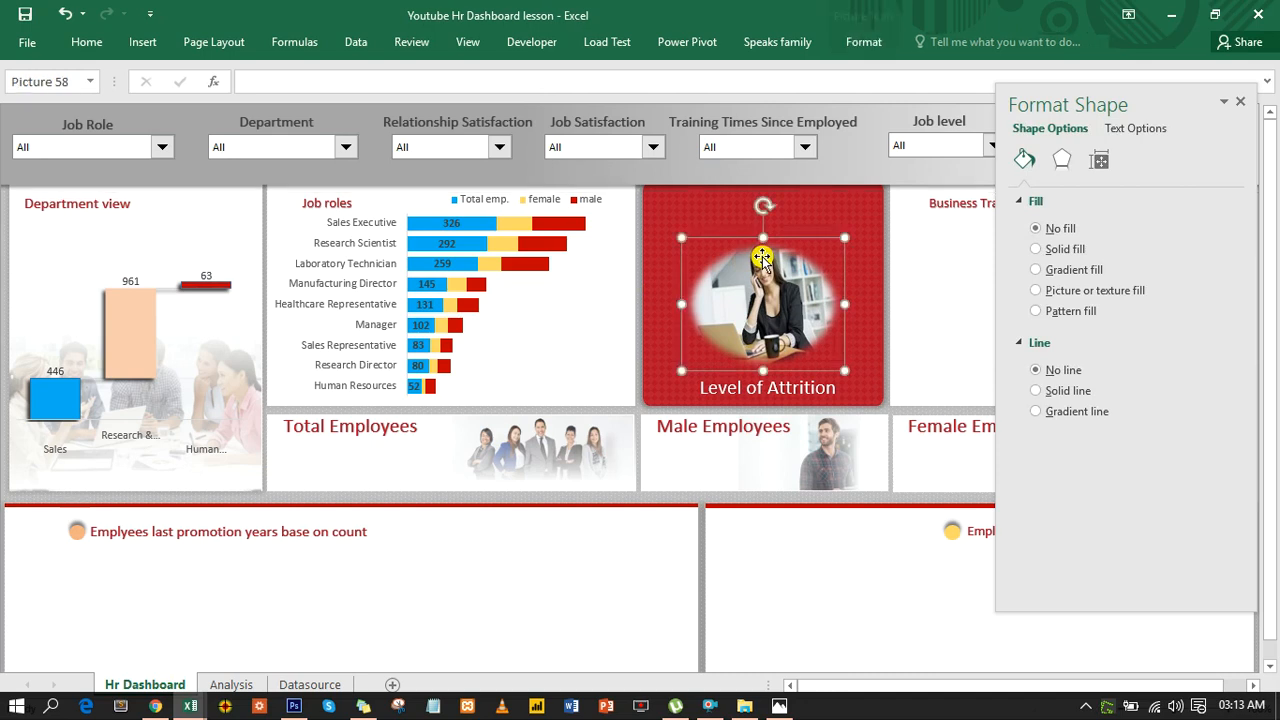
left_click(729, 218)
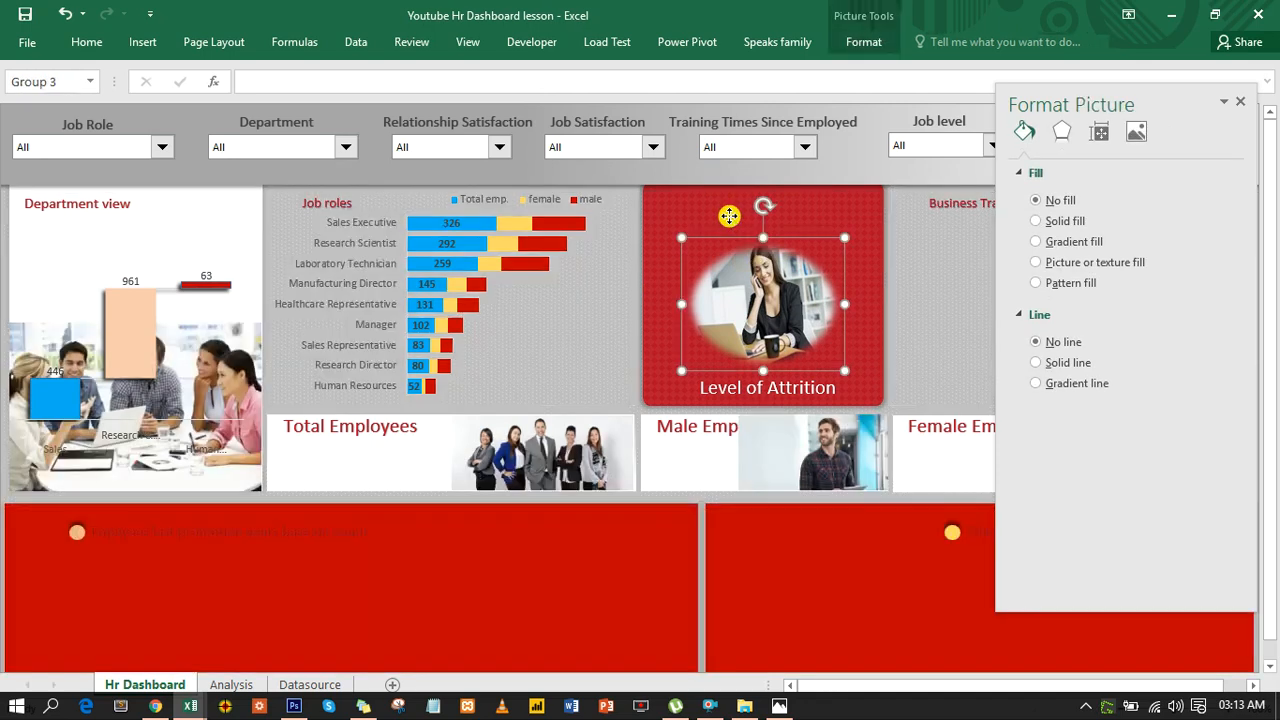
left_click(729, 218)
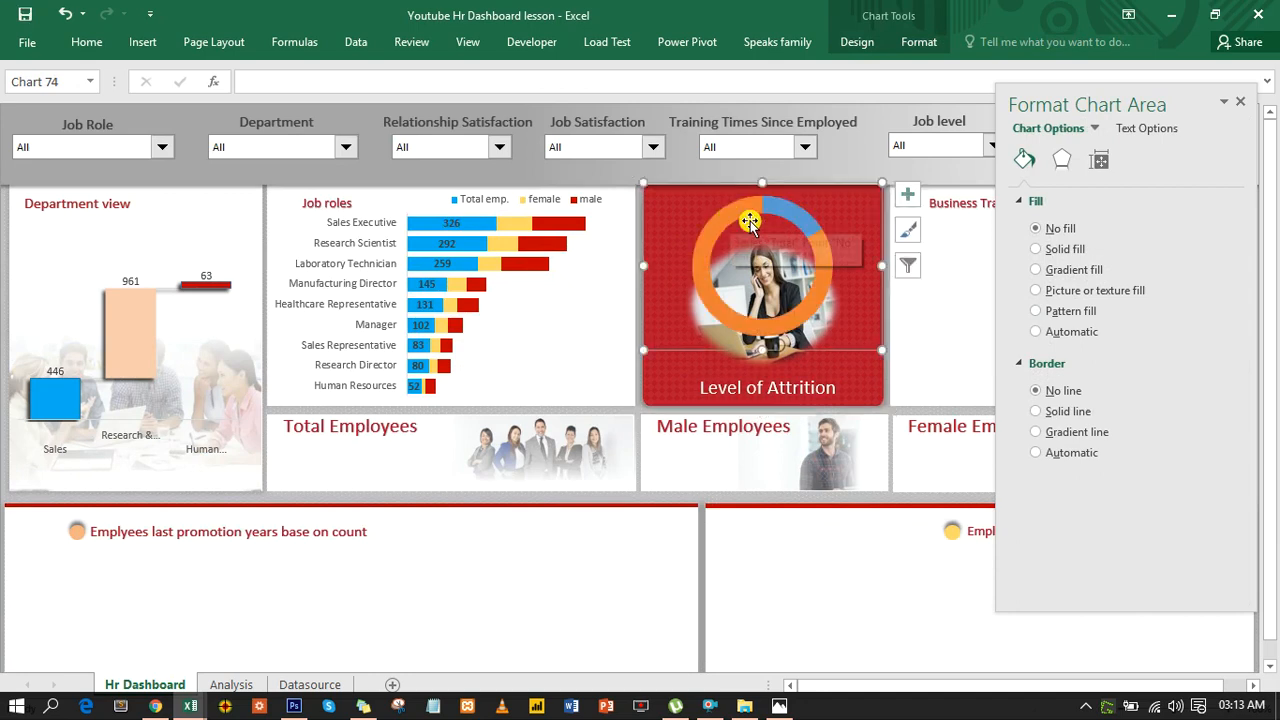
Step: Move and resize the doughnut chart so its ring frames the picture in the Level of Attrition card
left_click_drag(825, 350, 828, 385)
left_click_drag(885, 214, 891, 206)
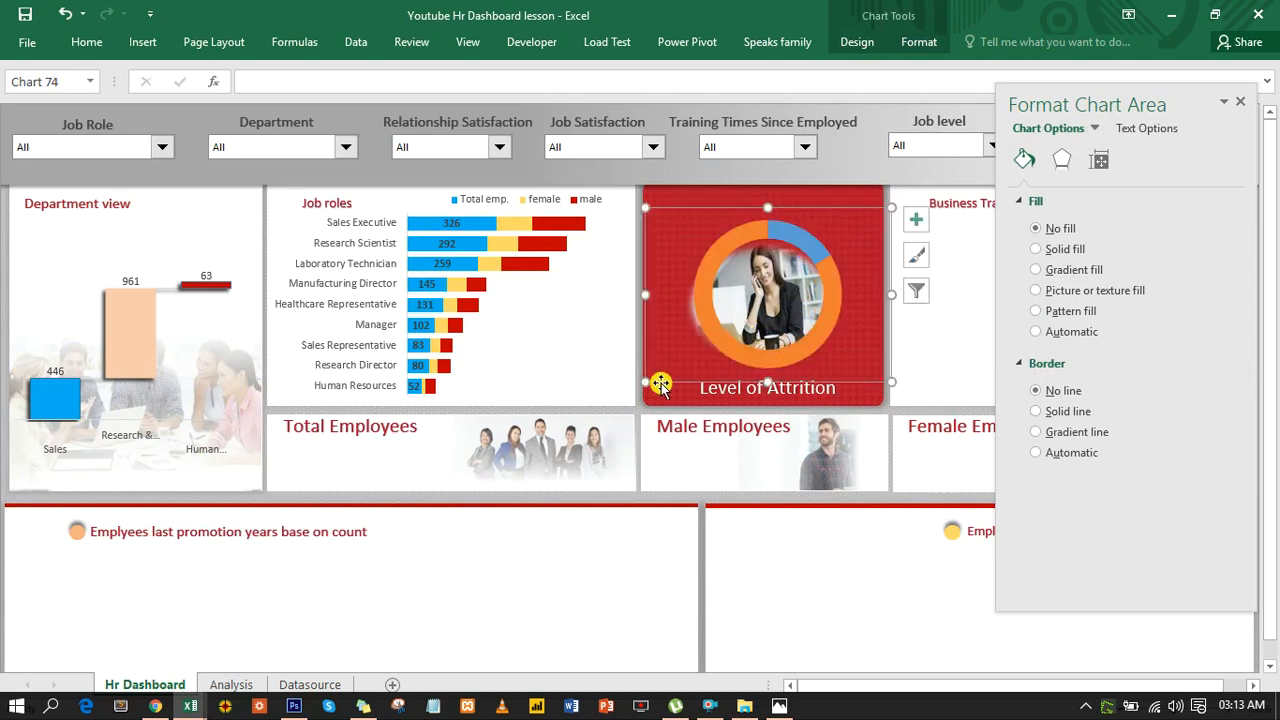
left_click_drag(644, 383, 643, 390)
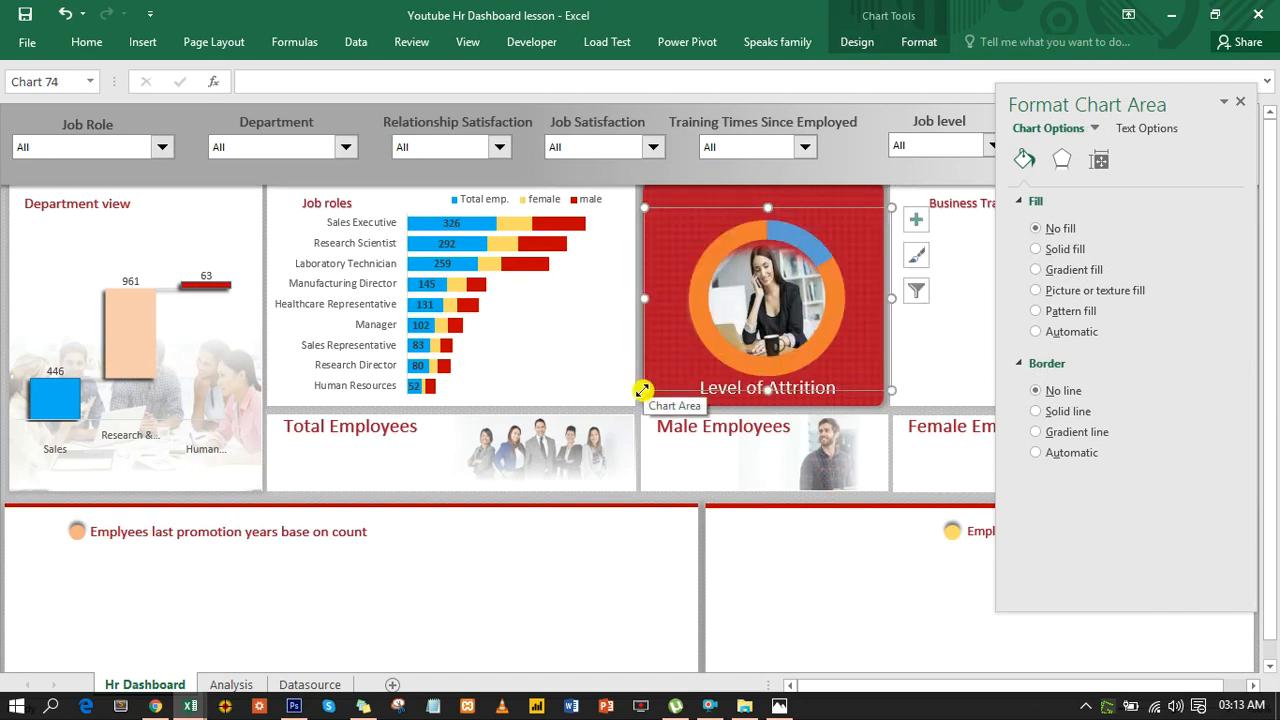
Step: Fill the larger slice of the Level of Attrition doughnut with the standard light blue
left_click(810, 355)
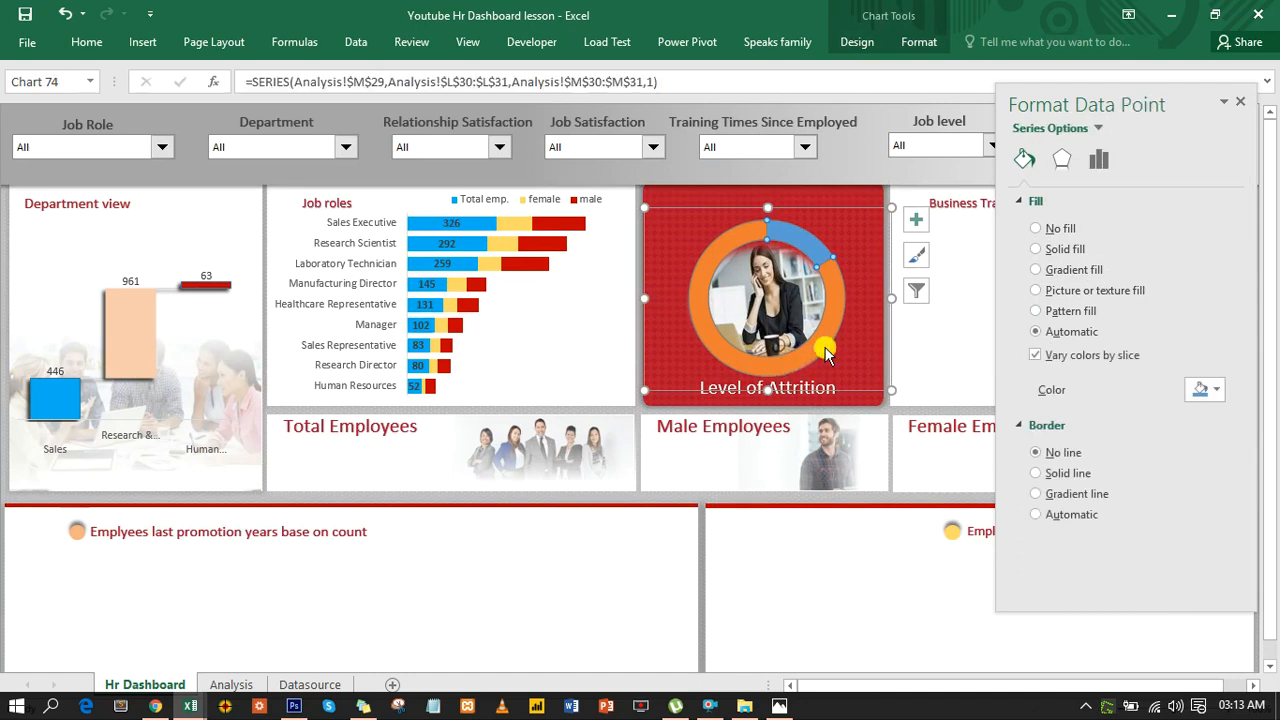
left_click(1202, 396)
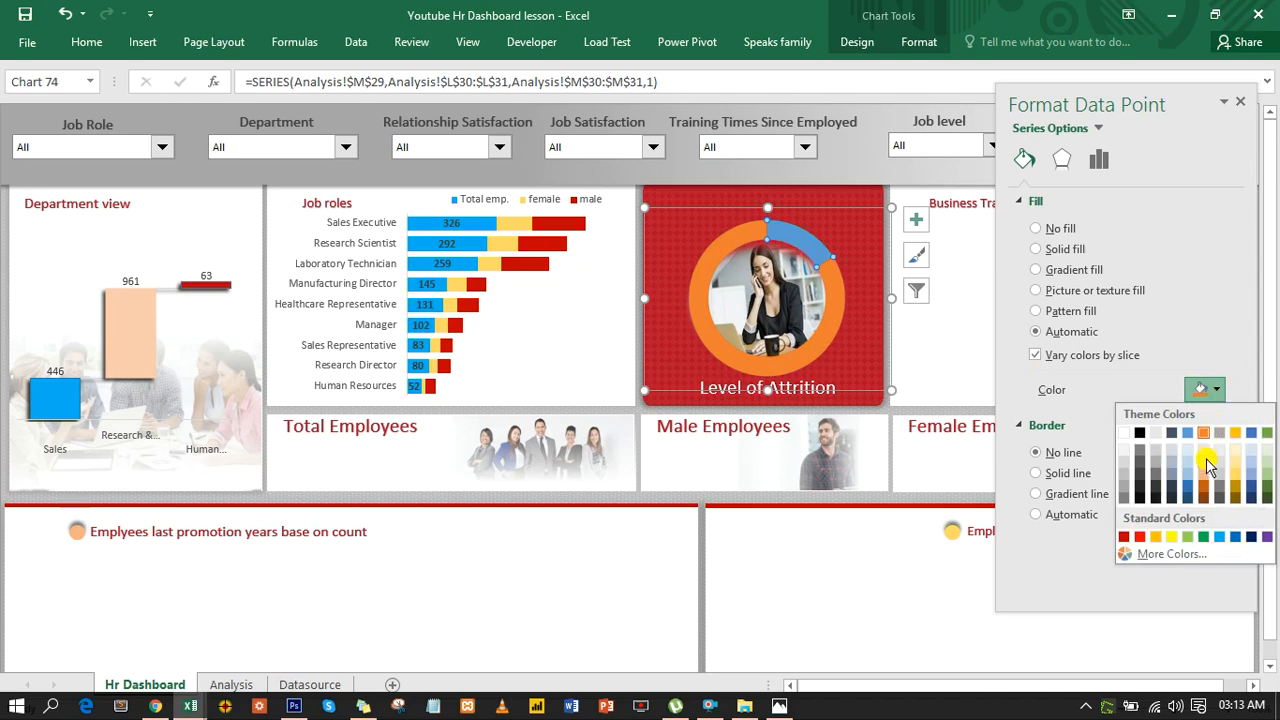
left_click(1219, 537)
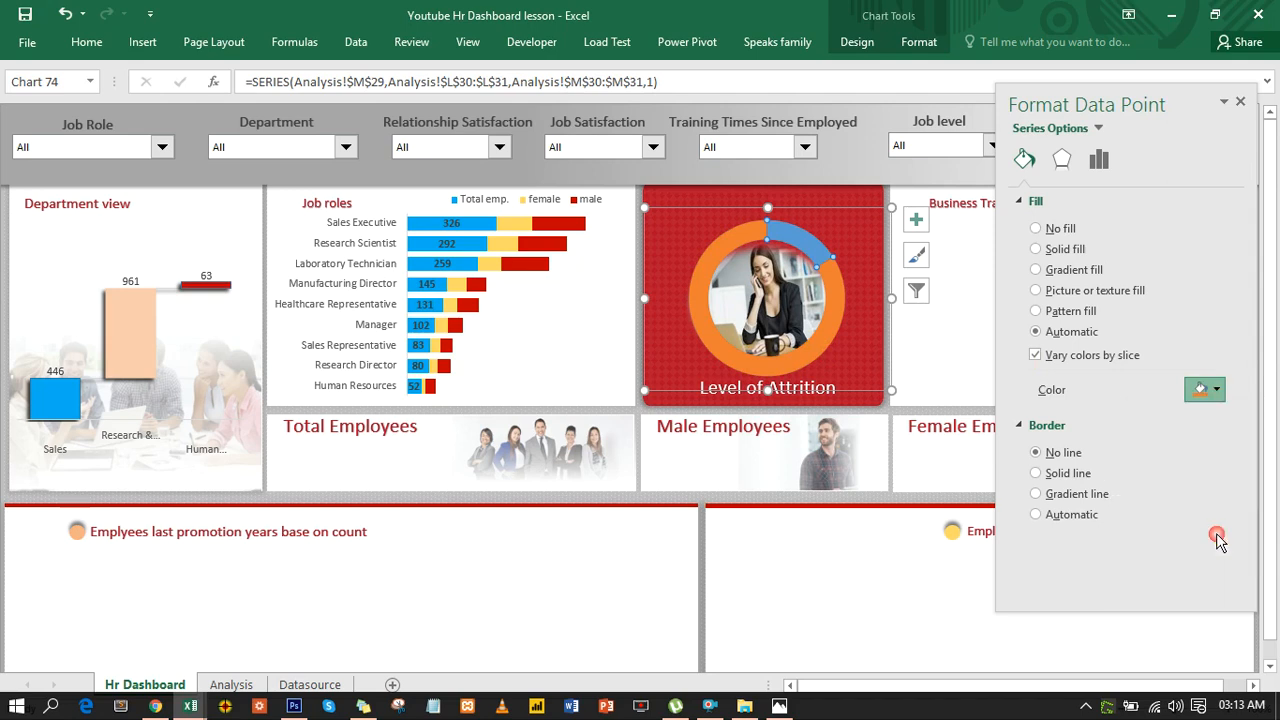
Step: Fill the smaller slice of the Level of Attrition doughnut with solid white
left_click(811, 242)
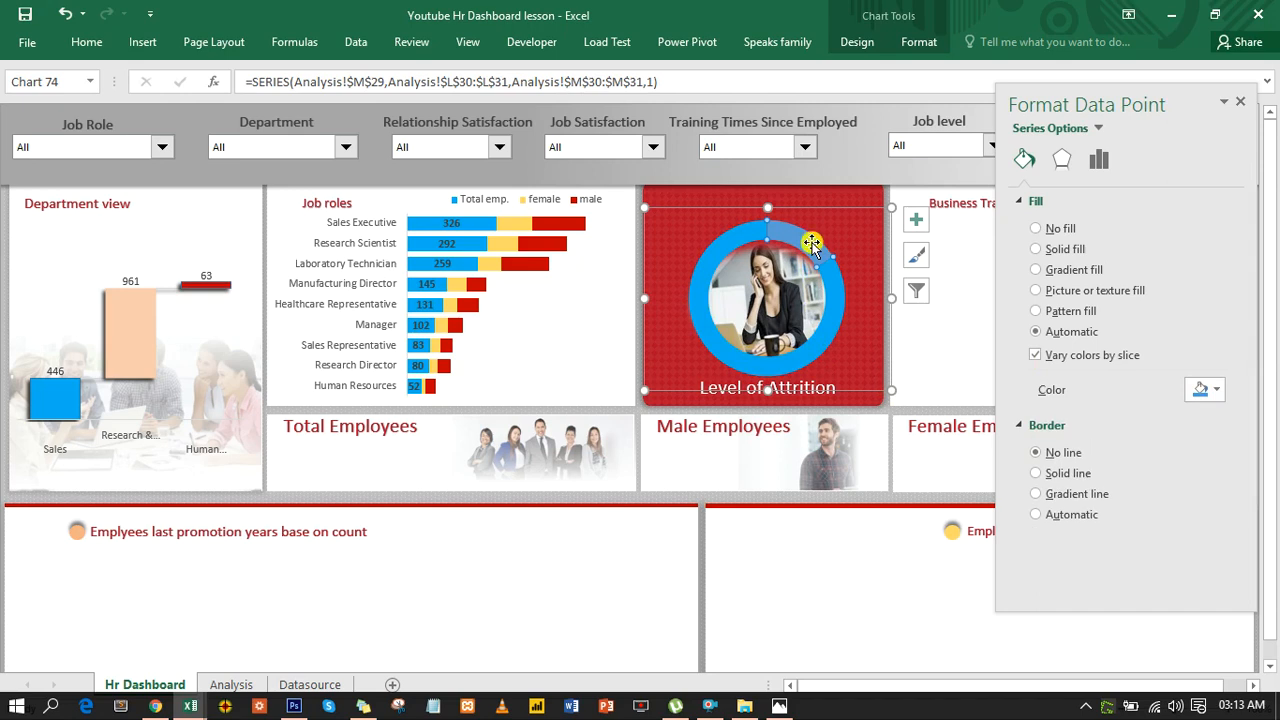
left_click(1212, 390)
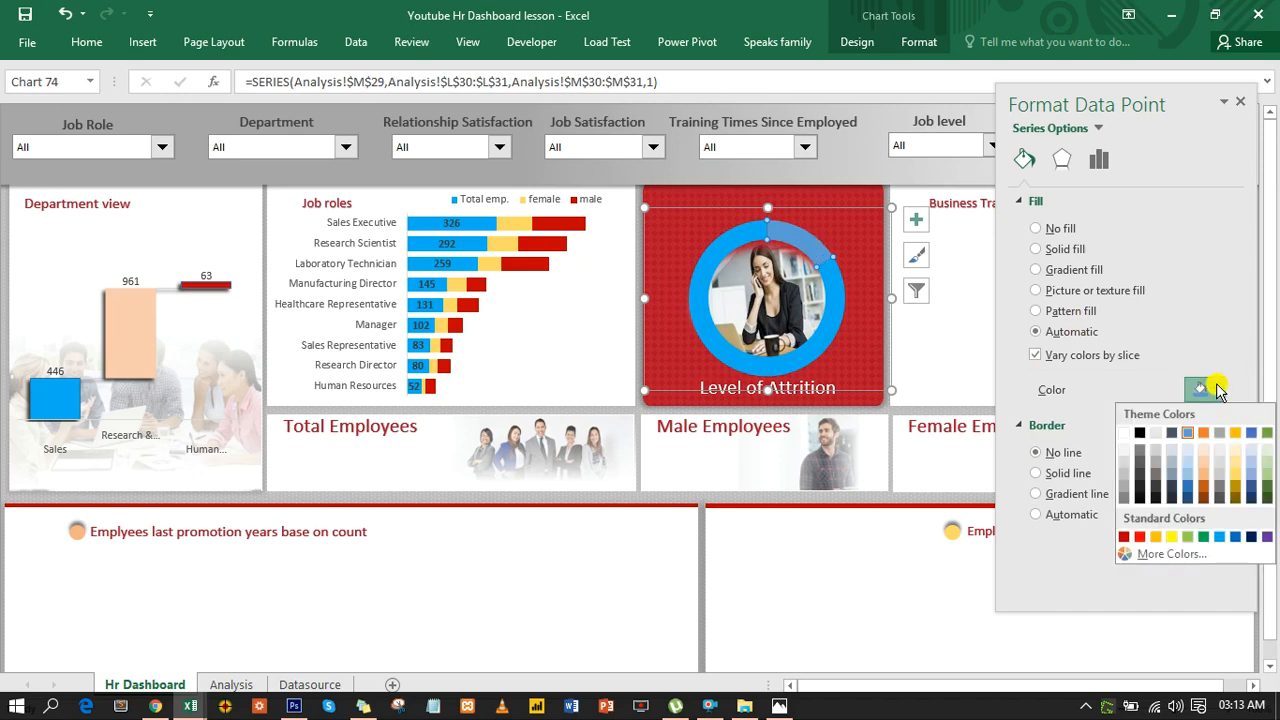
left_click(1125, 432)
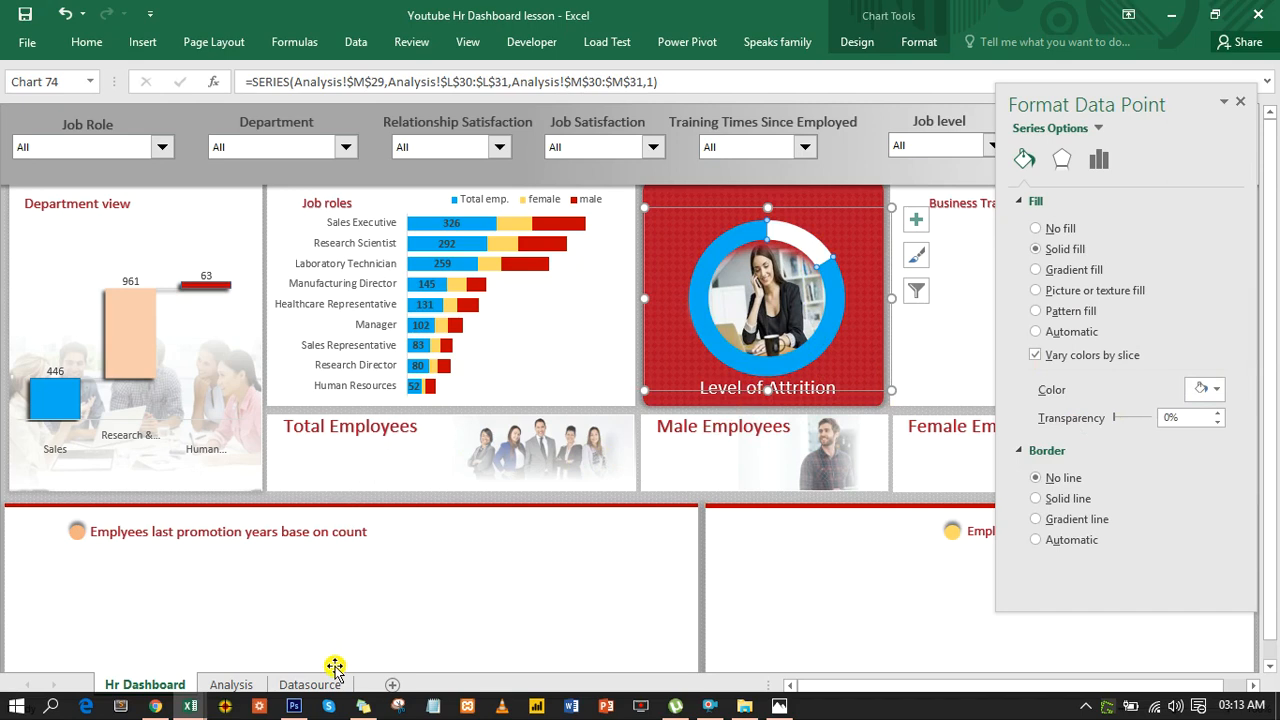
Step: Compare the attrition totals on the Analysis sheet with the Level of Attrition card in the Hr Analytics Dashboard workbook, and return to the lesson's Hr Dashboard sheet
left_click(230, 683)
left_click_drag(705, 515, 816, 553)
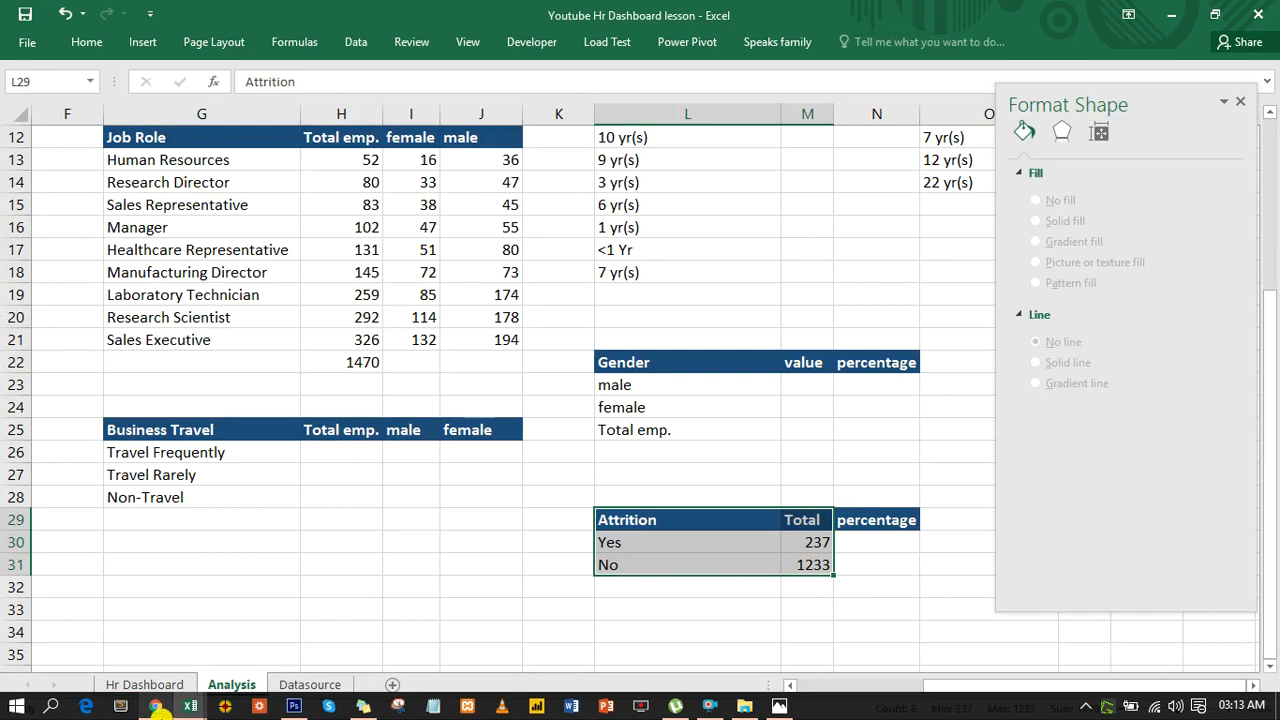
mouse_move(190, 710)
left_click(104, 640)
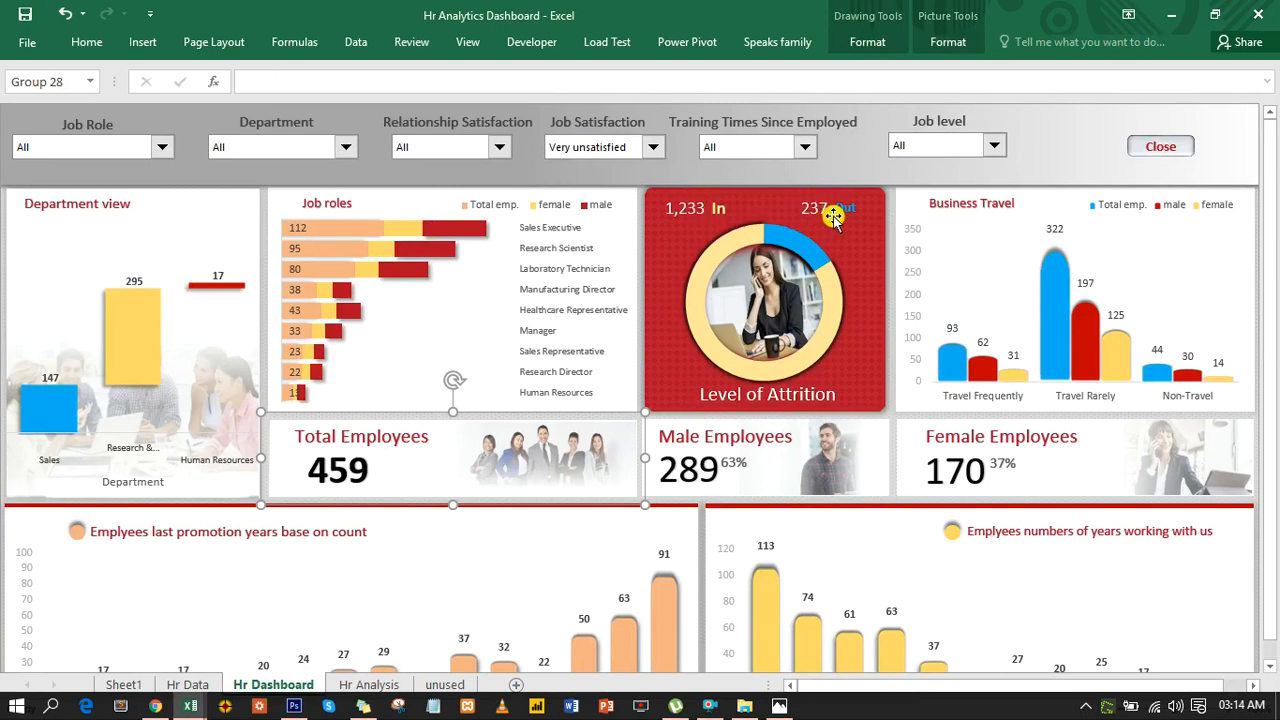
mouse_move(194, 708)
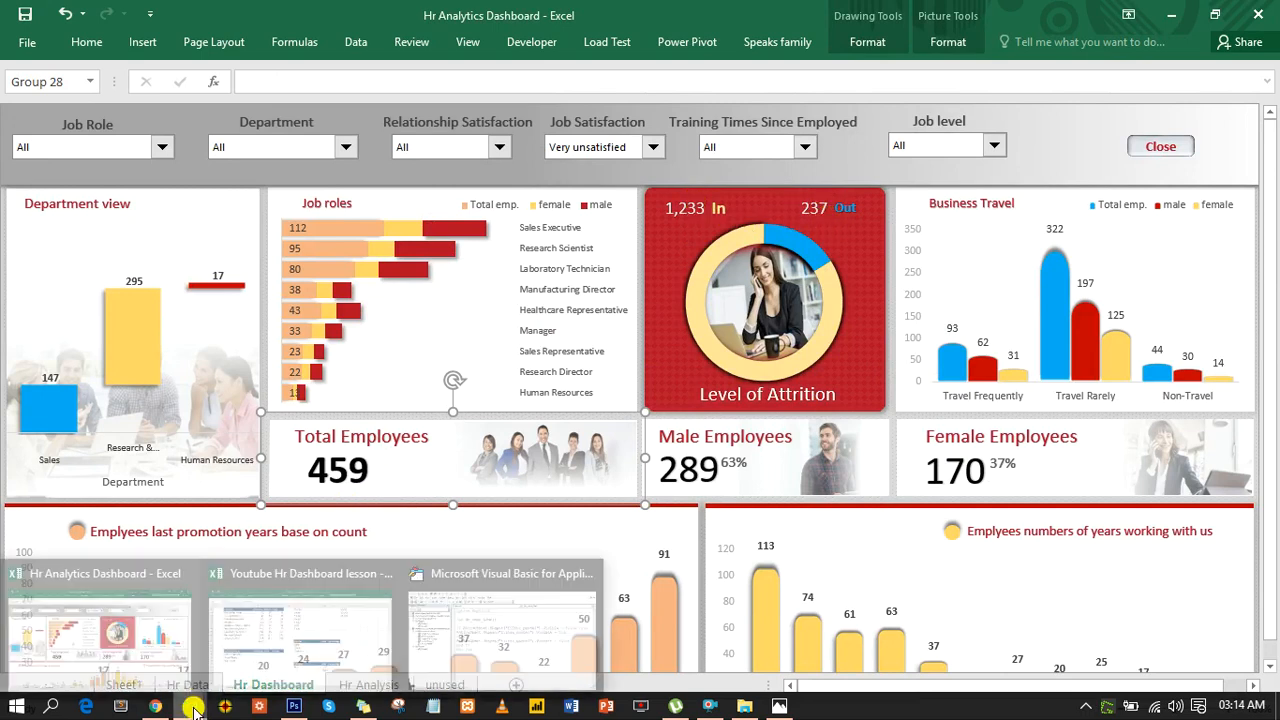
mouse_move(307, 653)
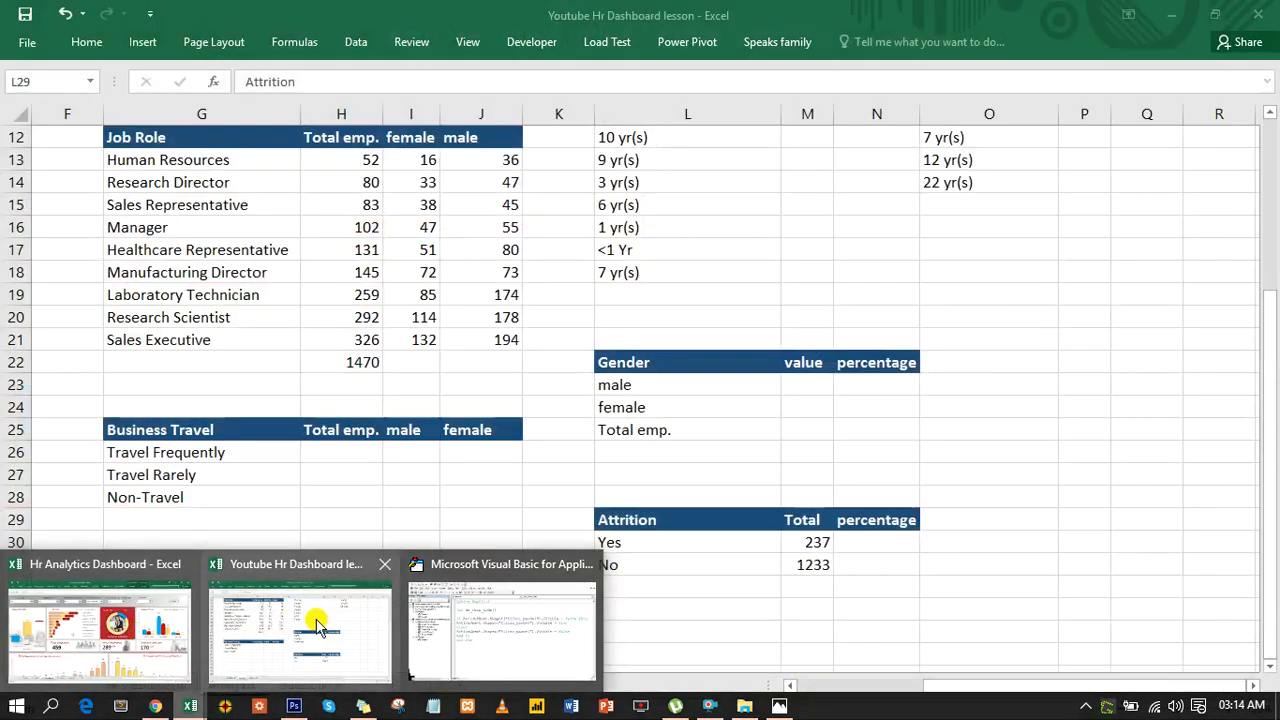
left_click(318, 616)
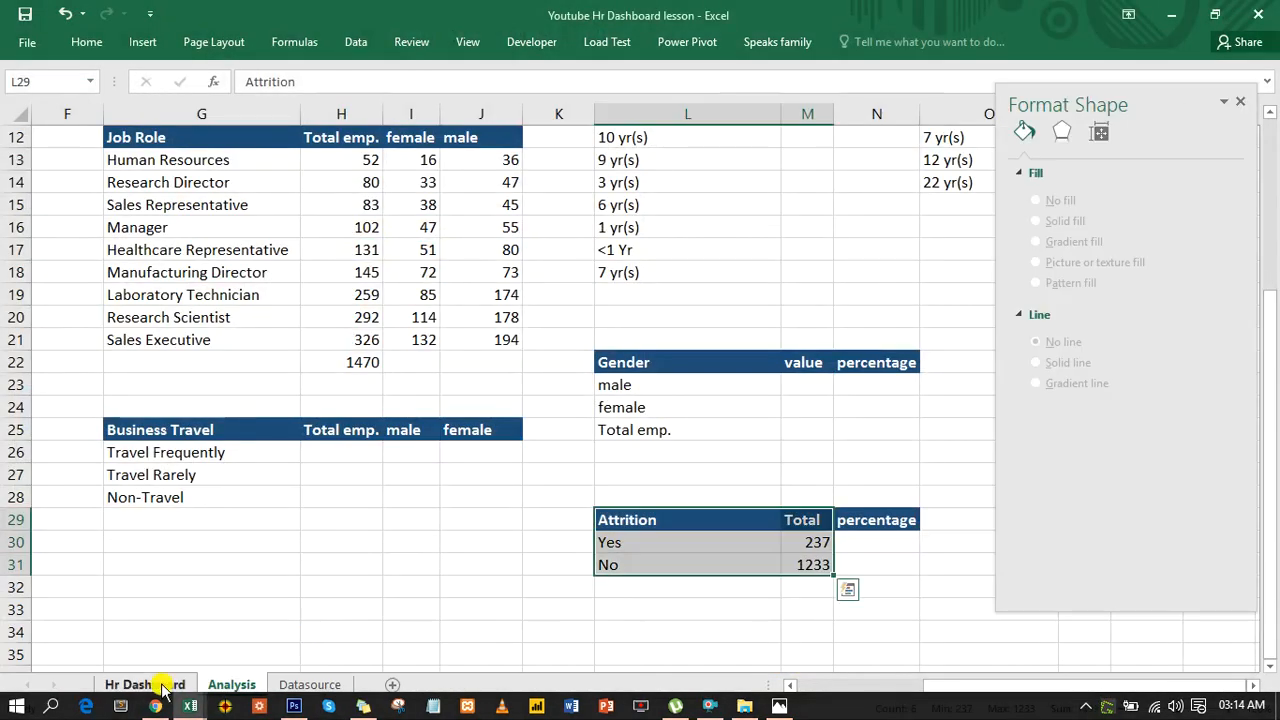
left_click(161, 684)
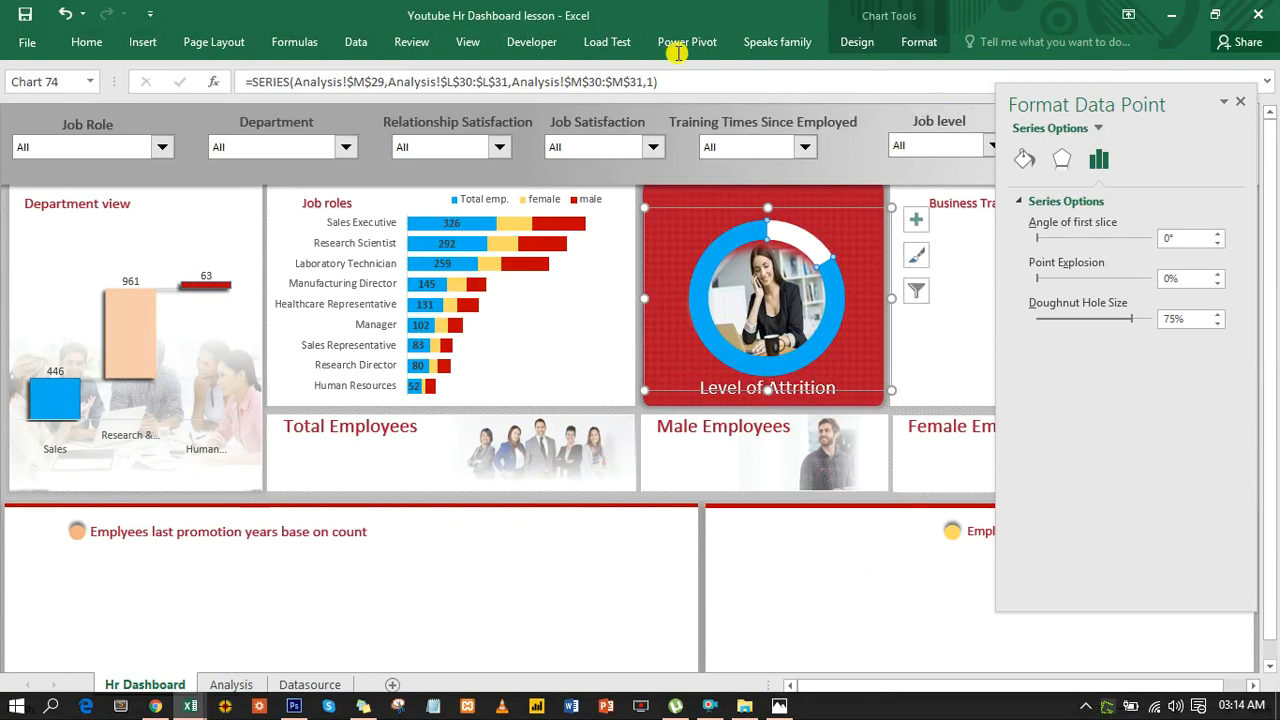
left_click(130, 44)
left_click(1120, 67)
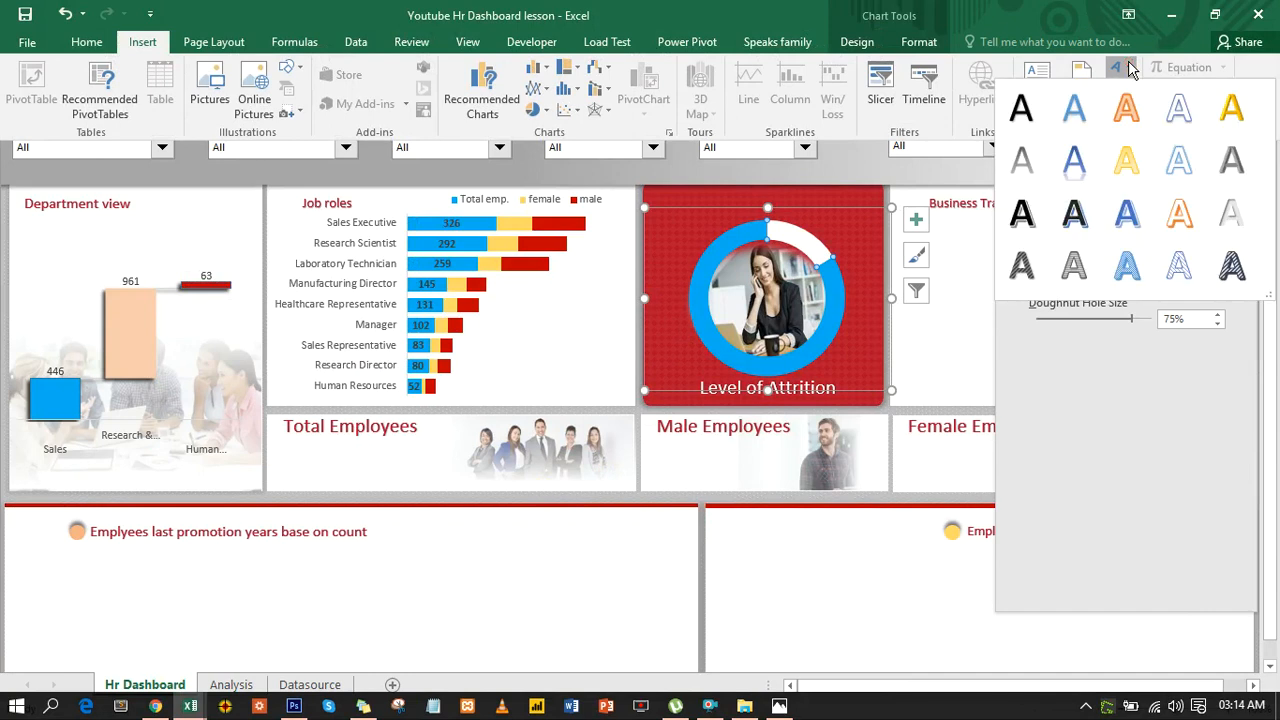
left_click(997, 107)
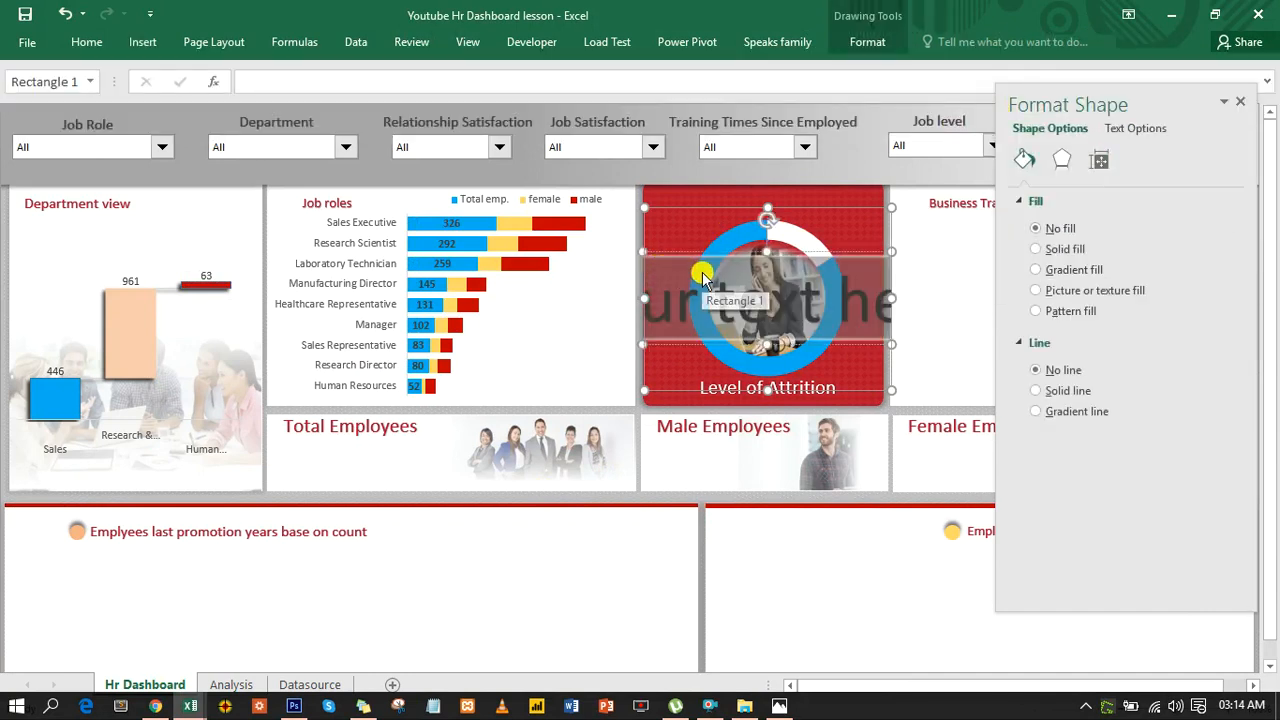
mouse_move(695, 253)
left_mouse_down()
mouse_move(708, 264)
mouse_move(710, 234)
left_mouse_up()
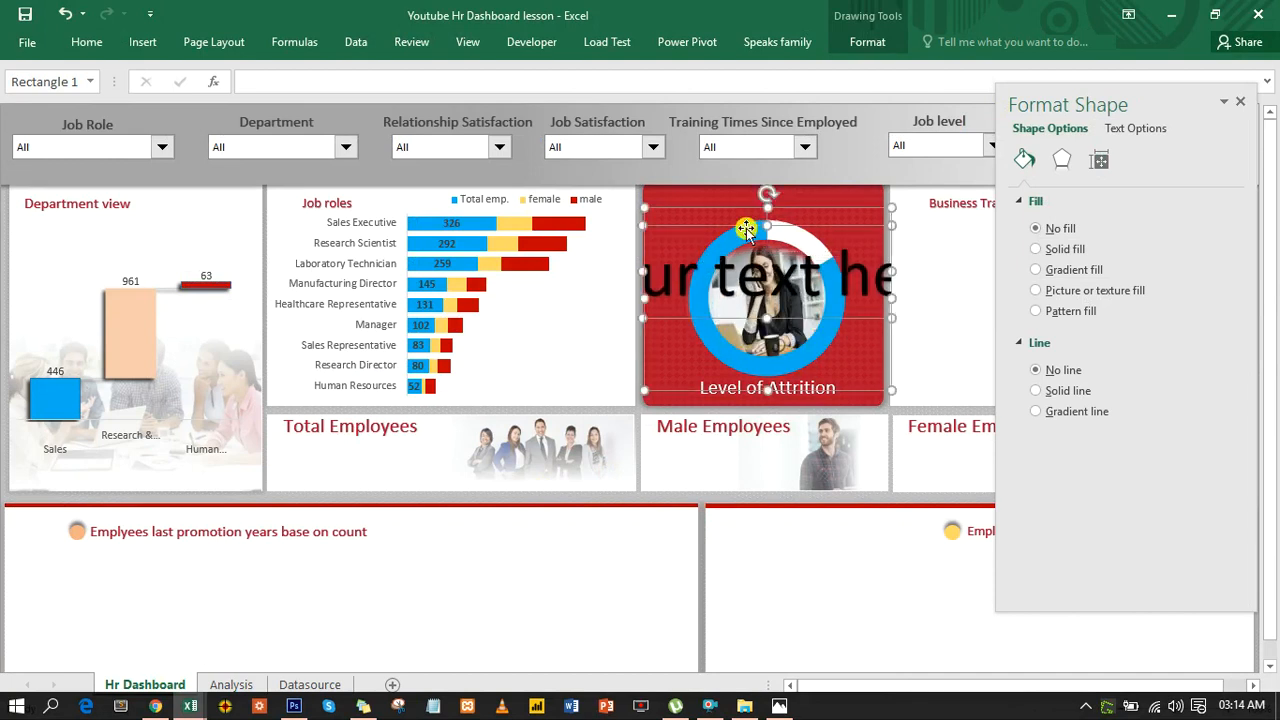
left_click(746, 229)
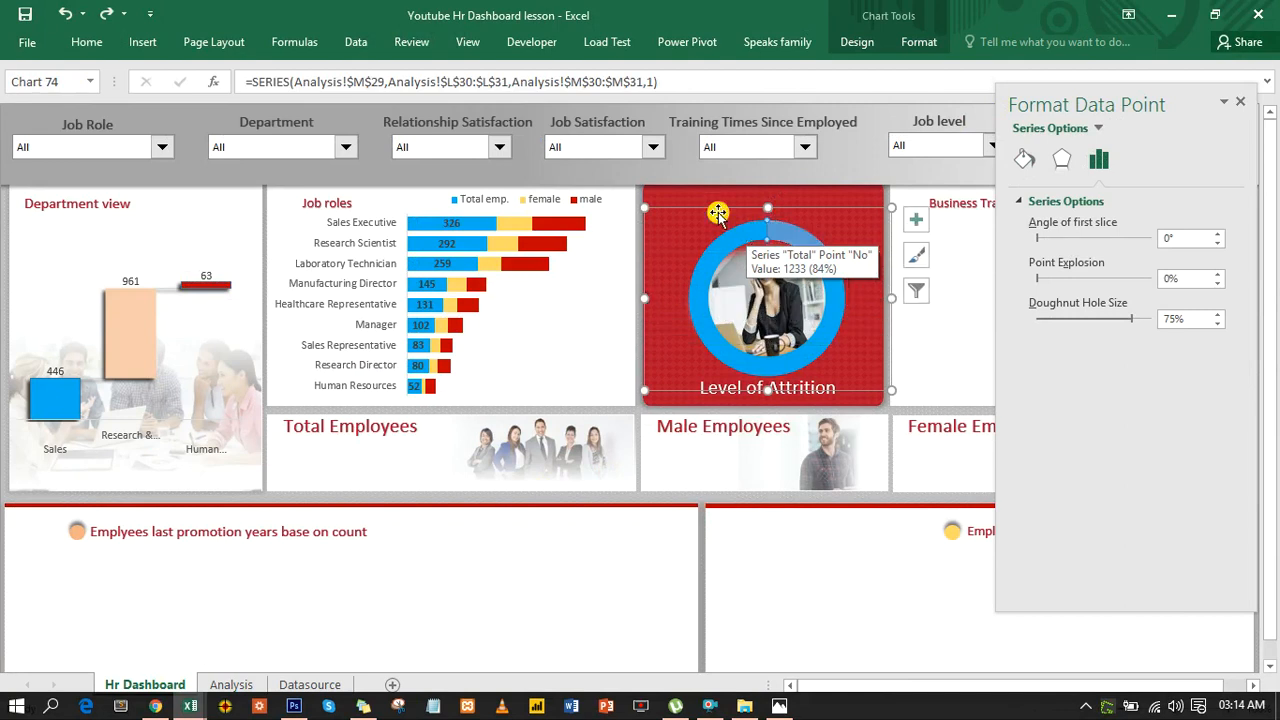
left_click(705, 199)
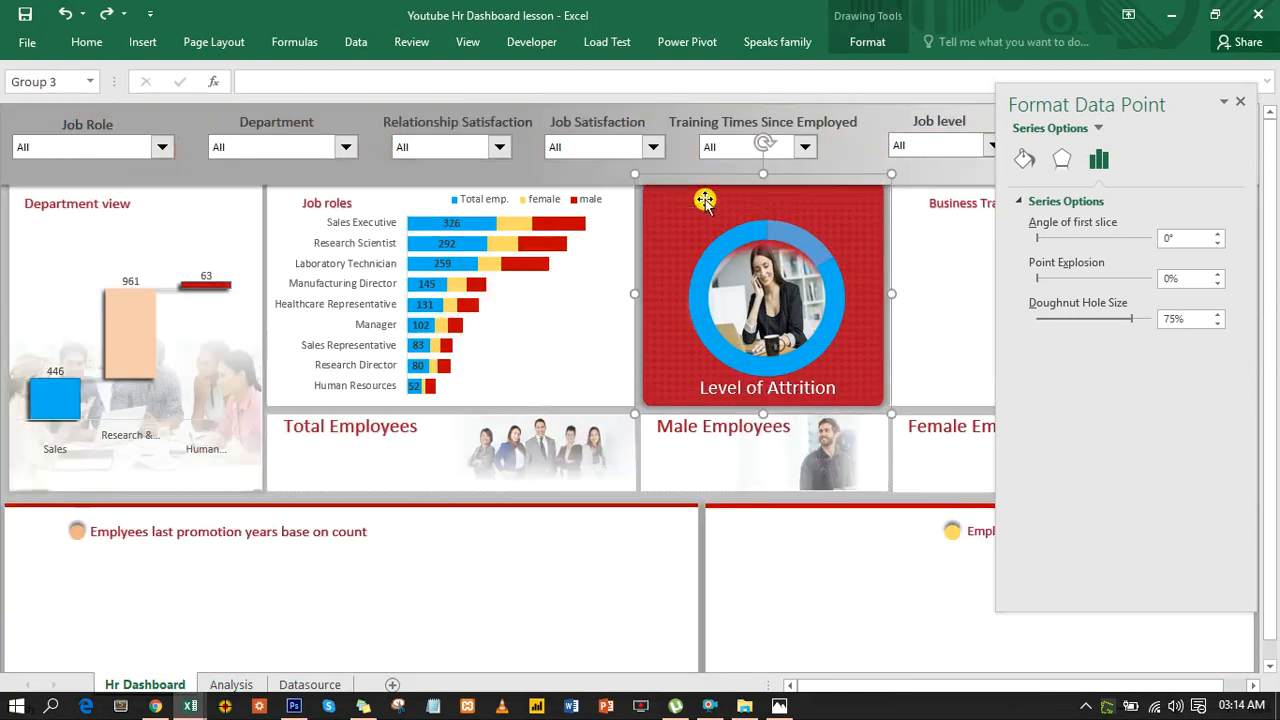
Step: Insert a black WordArt linked to =Analysis!M30 outside the chart and place it in the upper-right corner of the Level of Attrition card
left_click(500, 569)
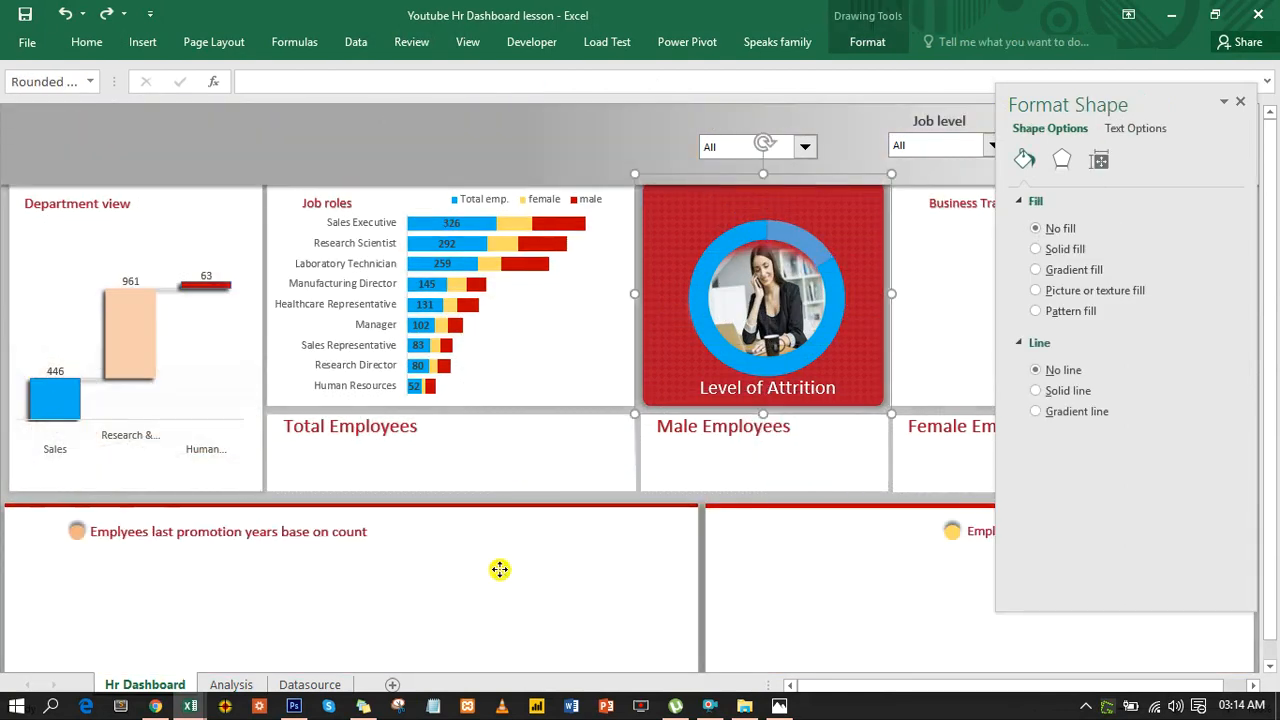
left_click(143, 45)
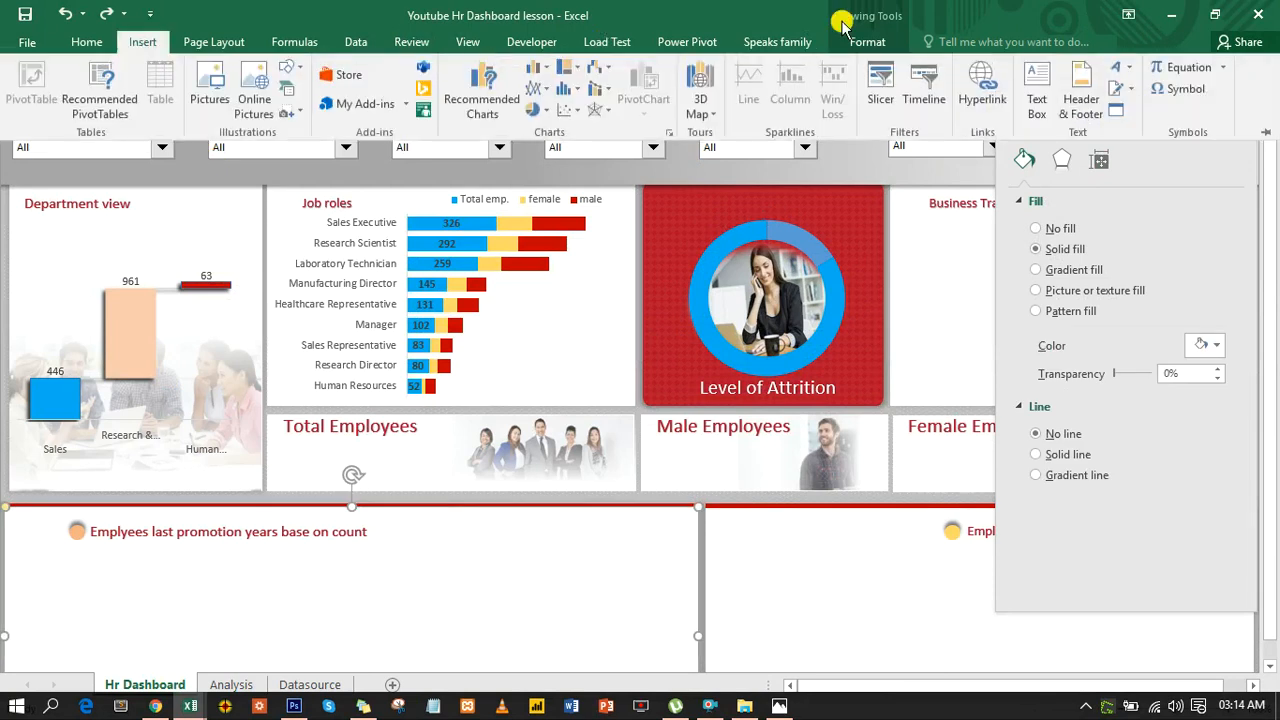
left_click(1122, 66)
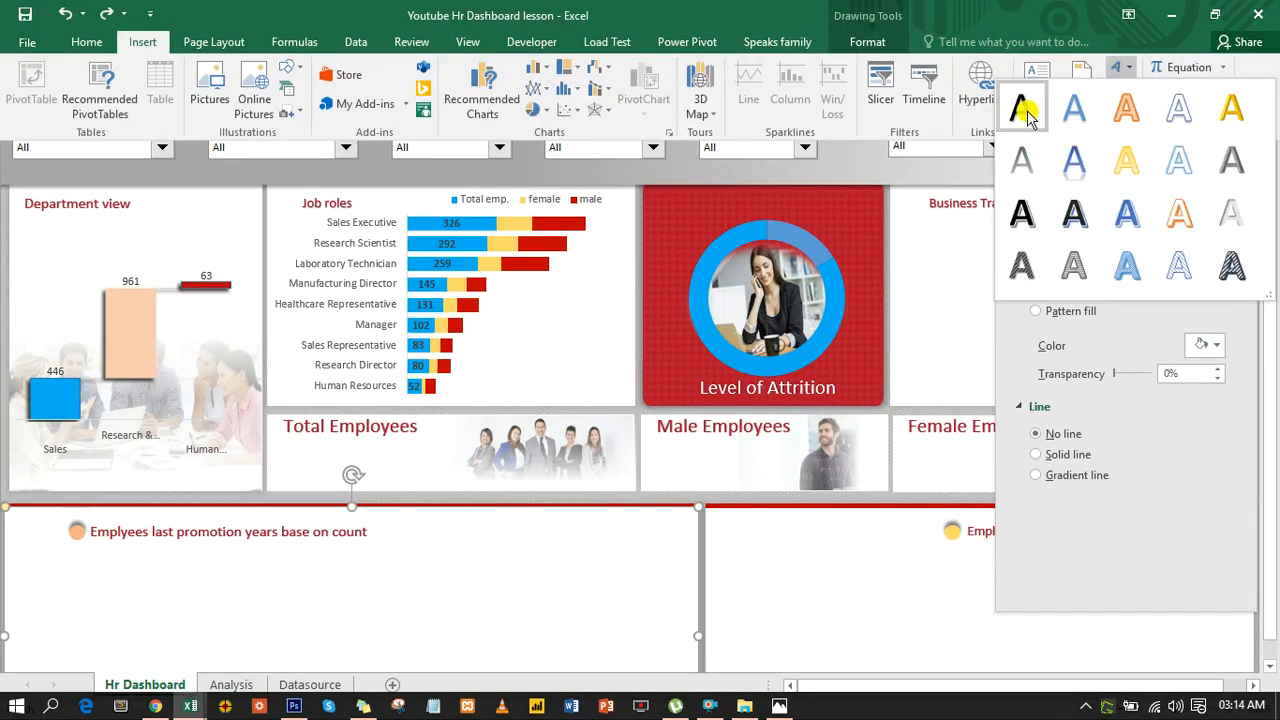
left_click(1019, 108)
left_click(435, 80)
type("=")
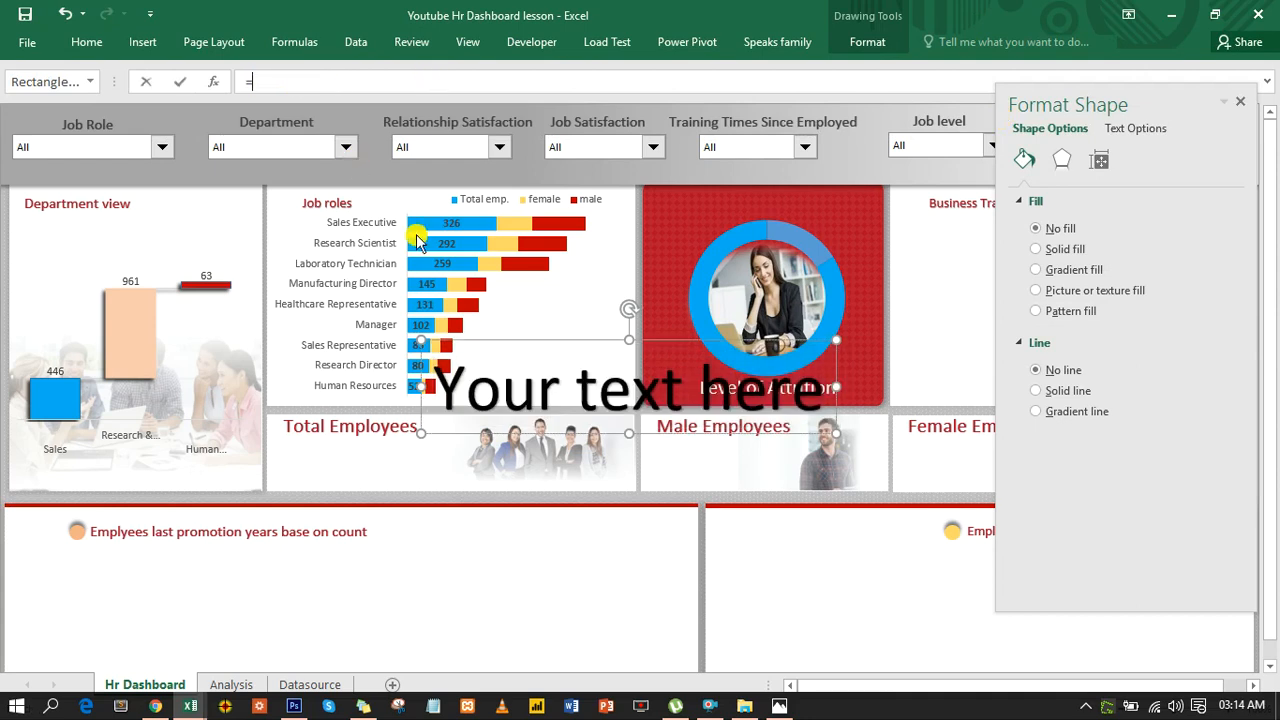
left_click(240, 684)
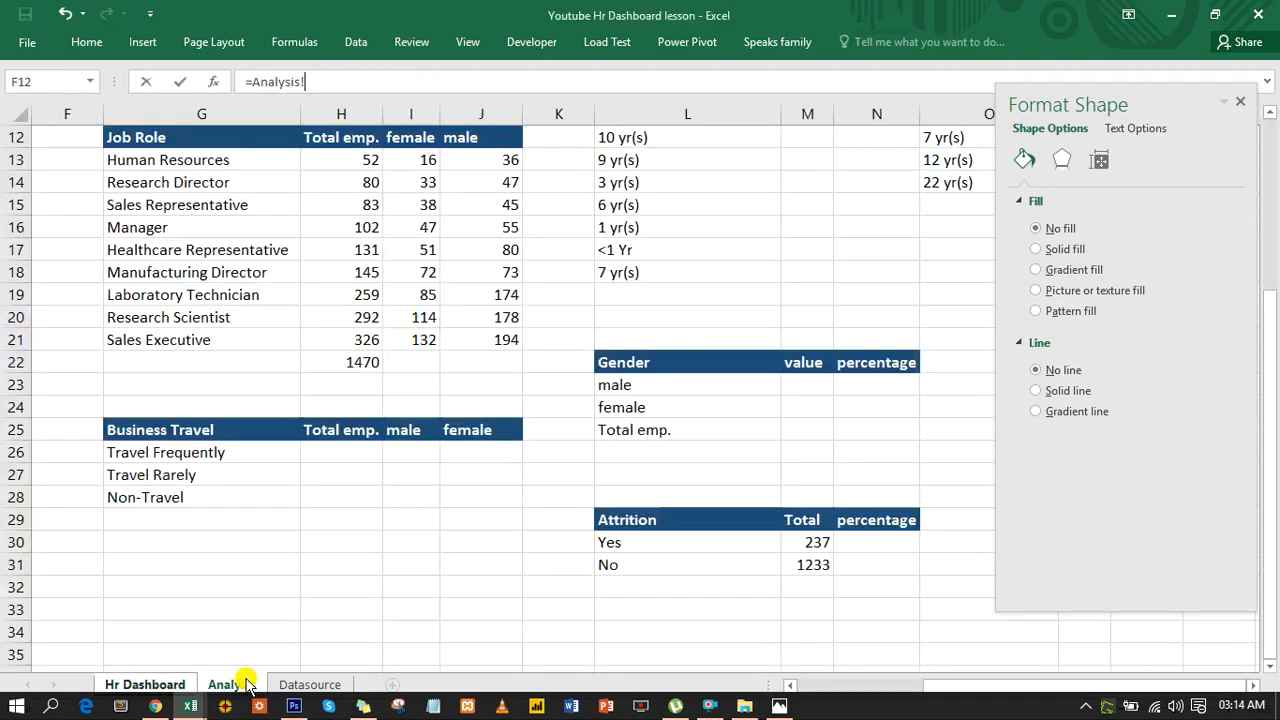
left_click(815, 544)
key("Return")
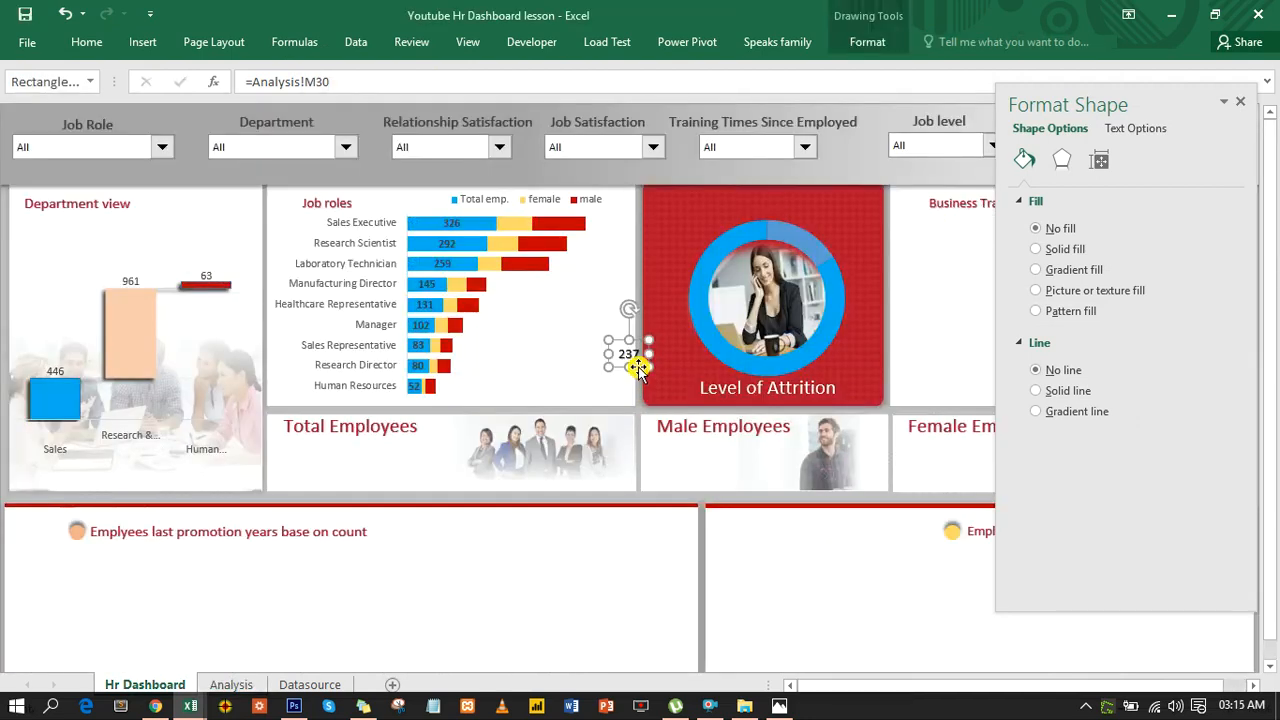
left_click_drag(640, 366, 756, 241)
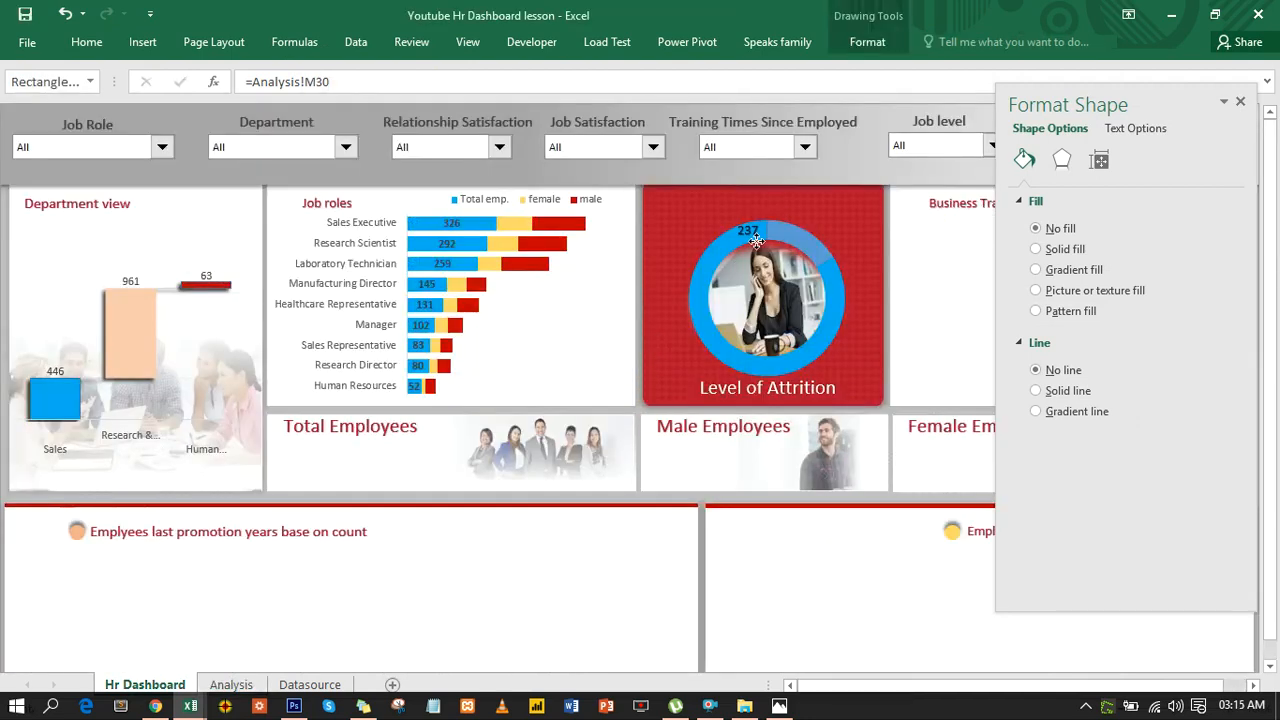
left_click(857, 218)
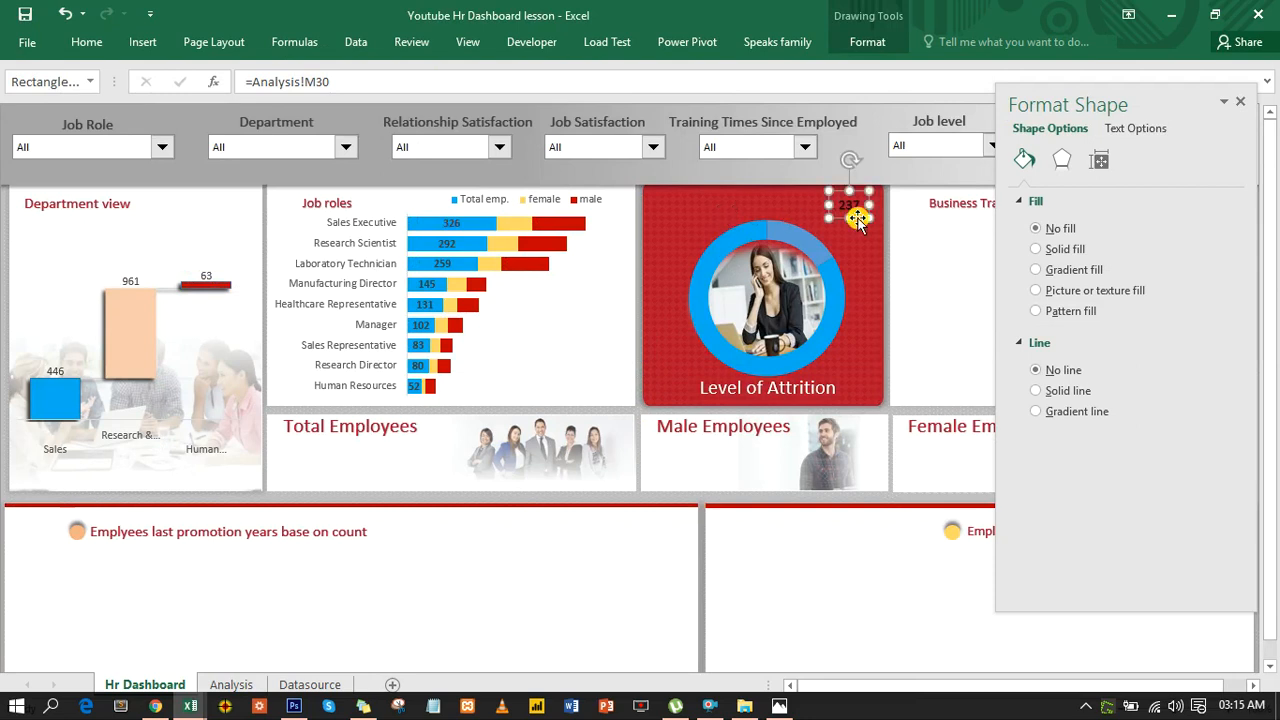
Step: Duplicate the linked total into the upper-left corner of the Level of Attrition card and link the copy to =Analysis!M31
left_click_drag(857, 220, 687, 207)
left_click(709, 219)
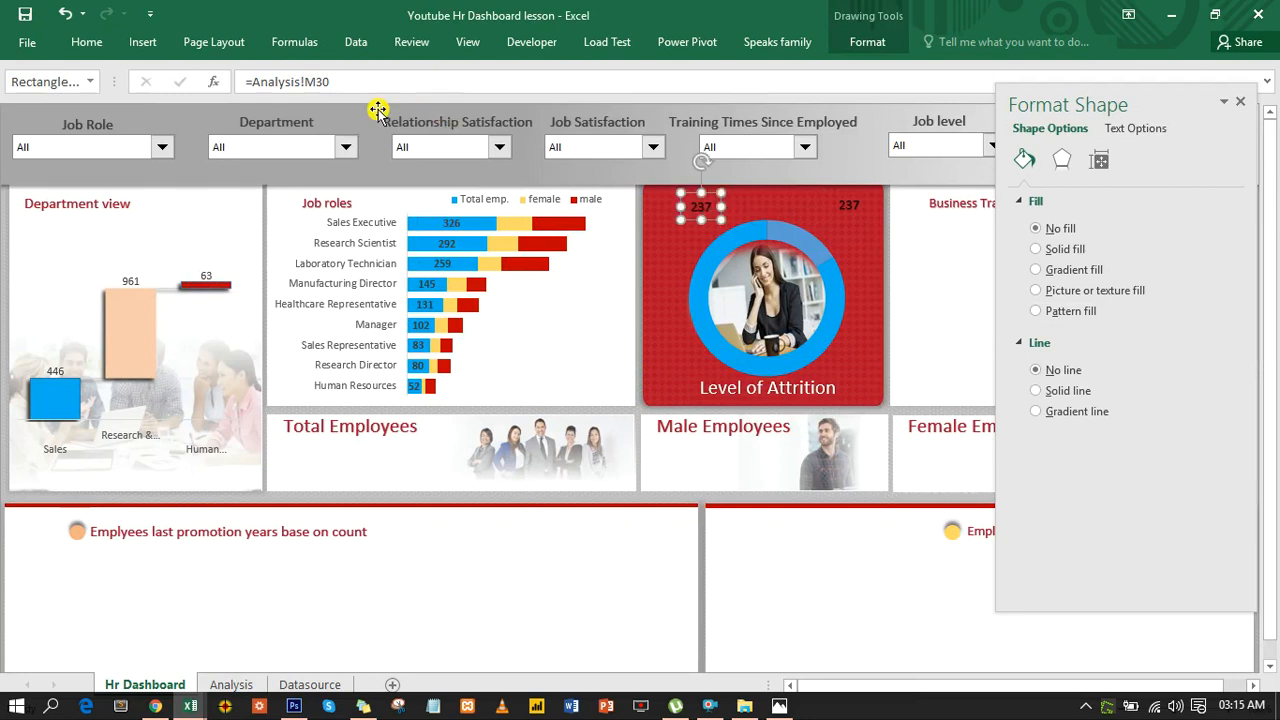
left_click_drag(331, 78, 290, 80)
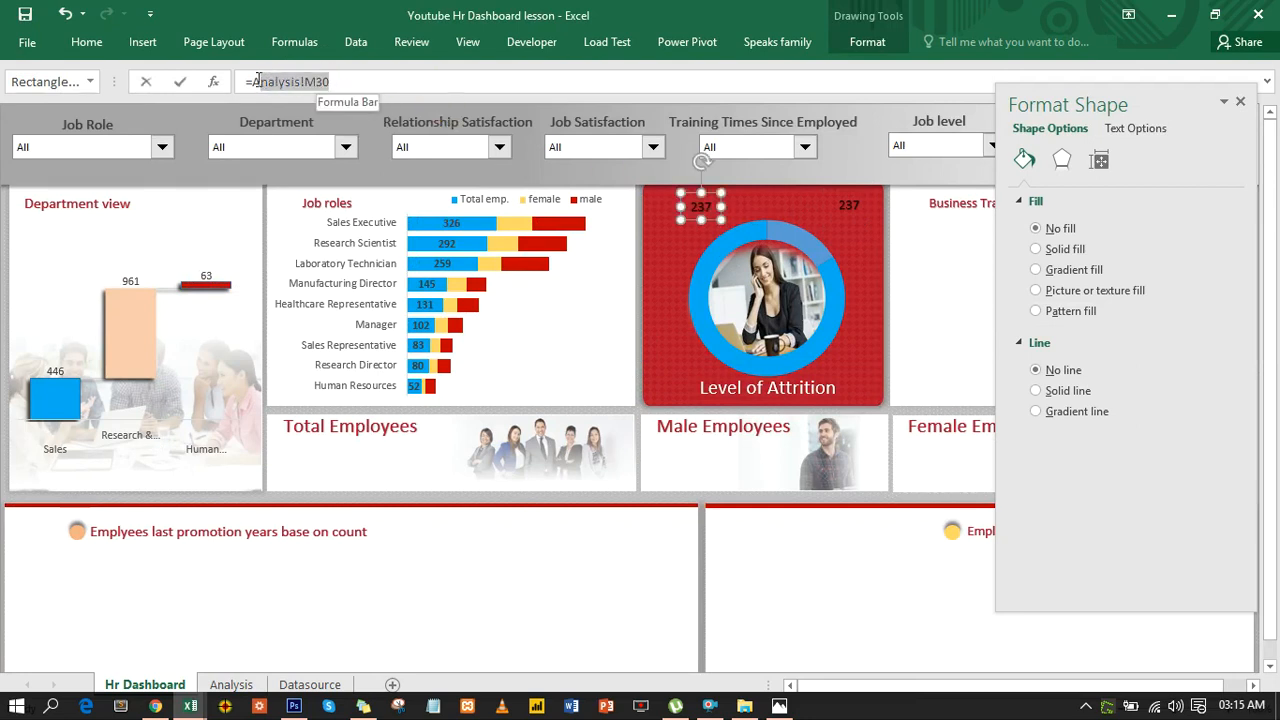
left_click(248, 681)
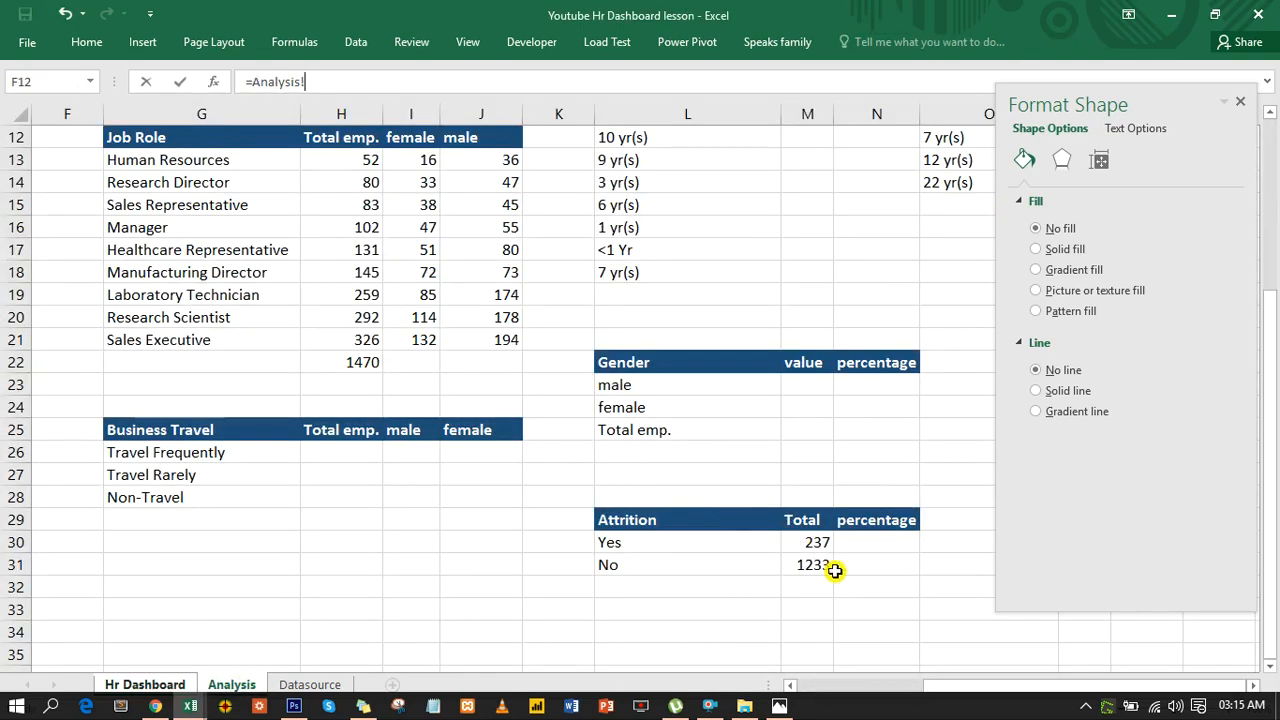
left_click(816, 565)
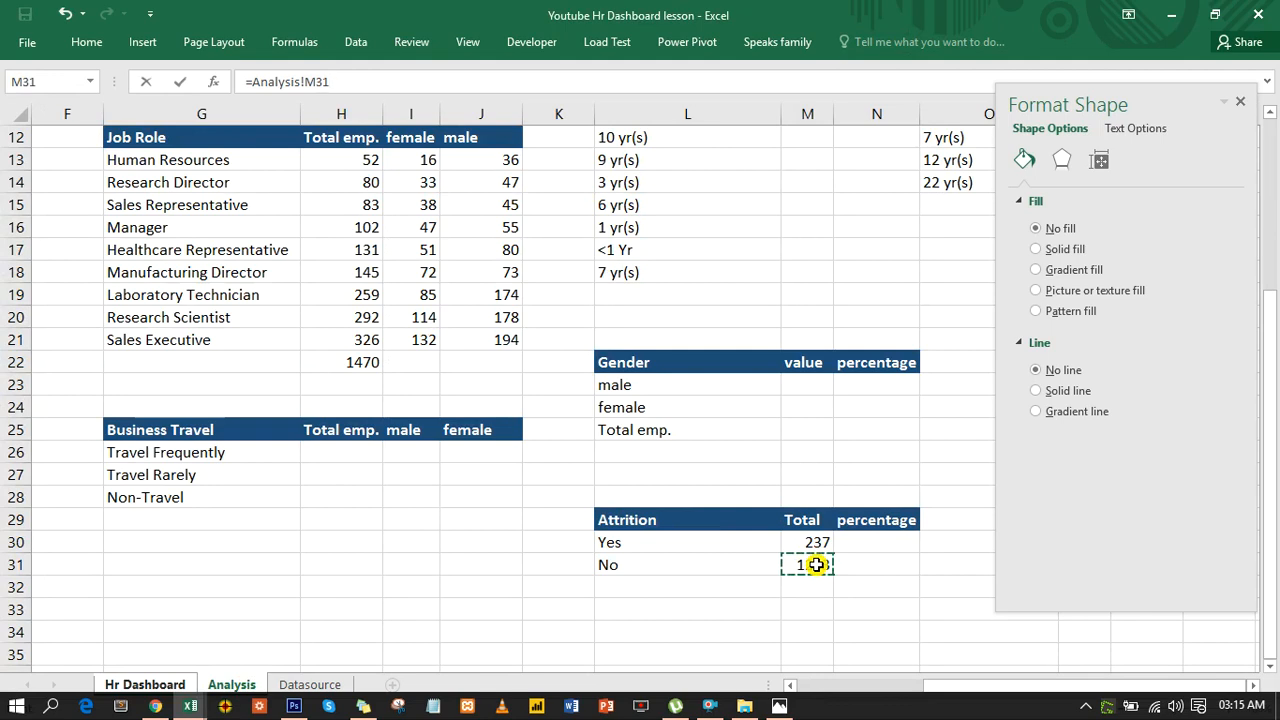
key("Return")
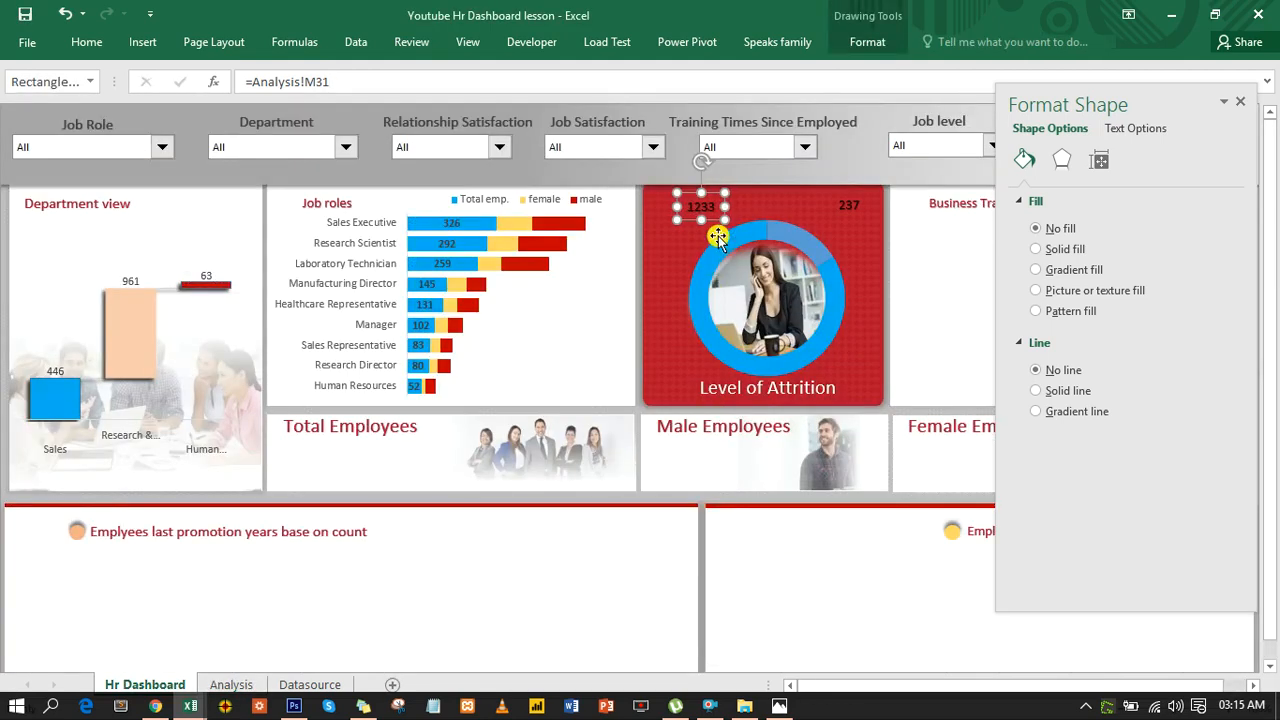
Step: Duplicate the 1233 text, remove its cell link, change the copy to "IN" and place it just left of 1233
left_click_drag(718, 236, 684, 233)
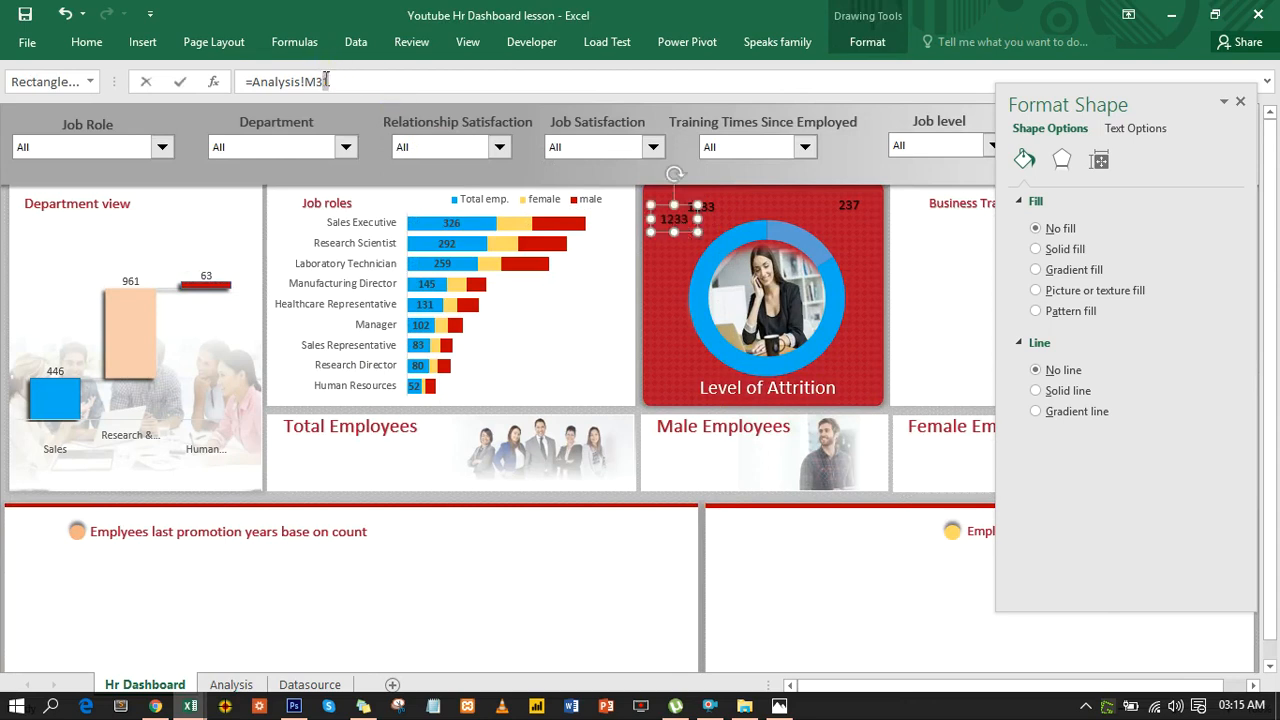
left_click_drag(326, 79, 226, 83)
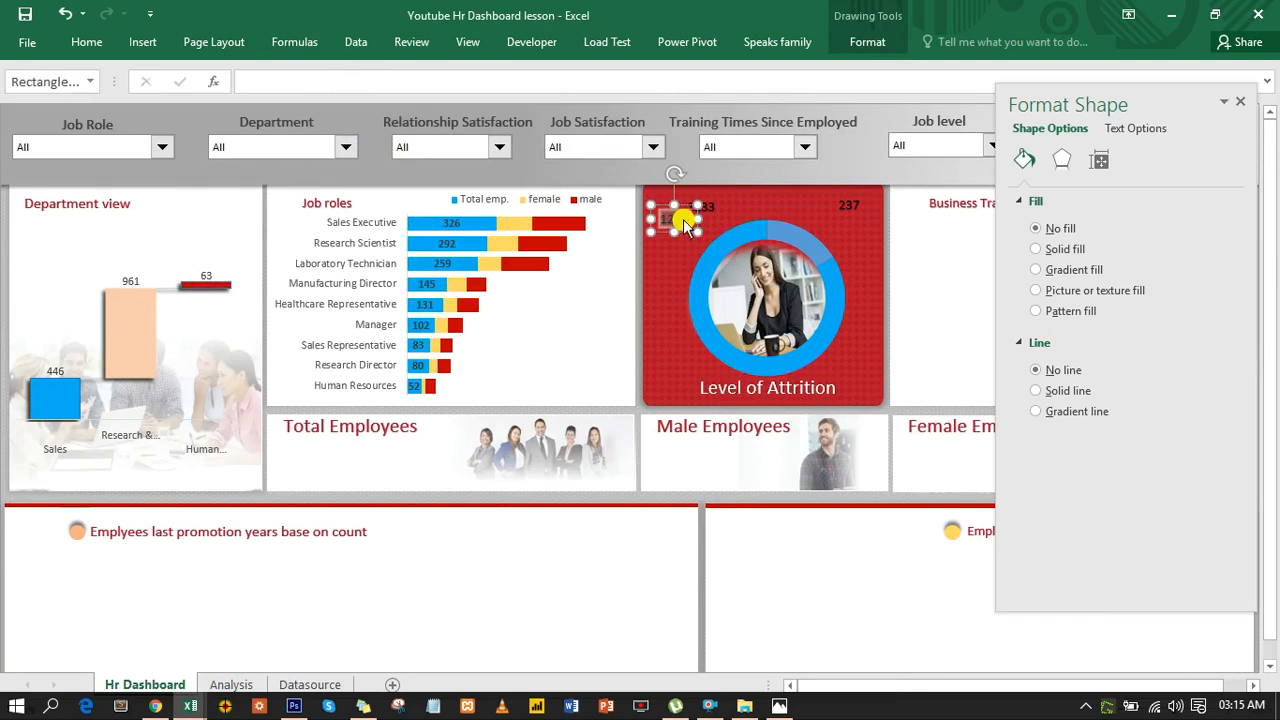
key("BackSpace")
left_click_drag(681, 230, 683, 218)
left_click(682, 219)
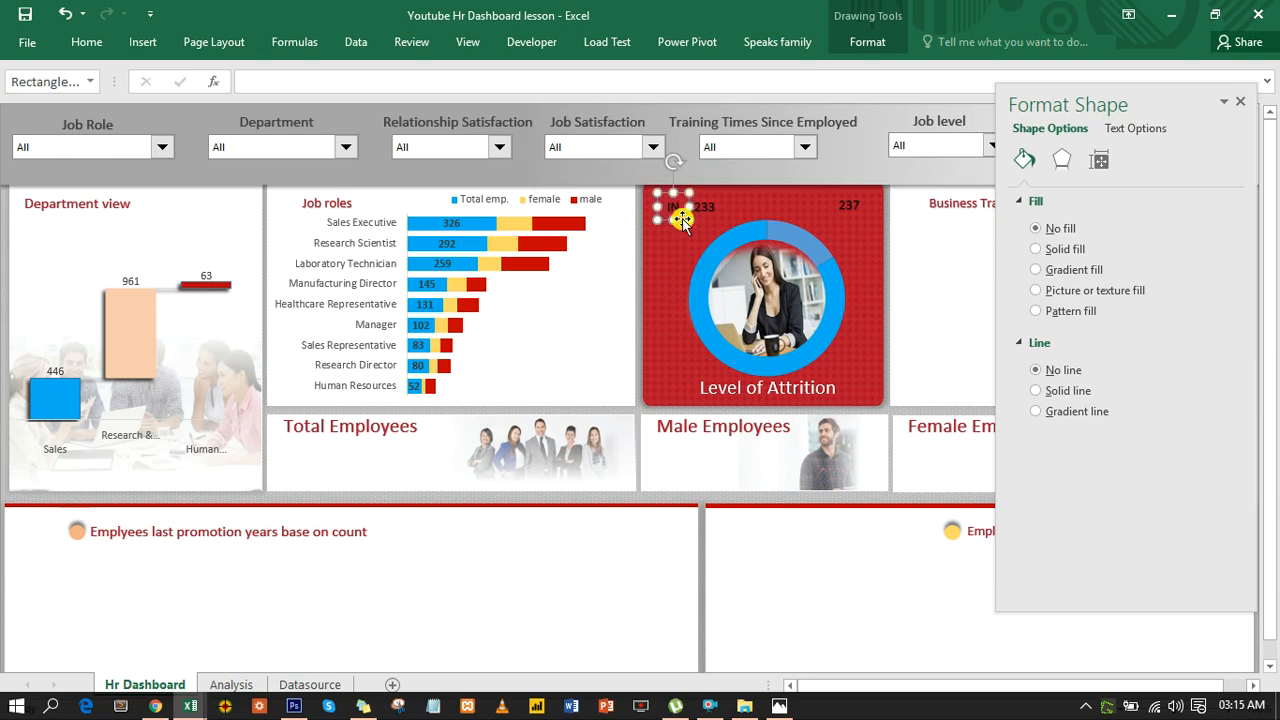
Step: Duplicate the "IN" label beside the 237 total in the Level of Attrition card and change the copy's text to "OUT"
left_click_drag(683, 223, 832, 220)
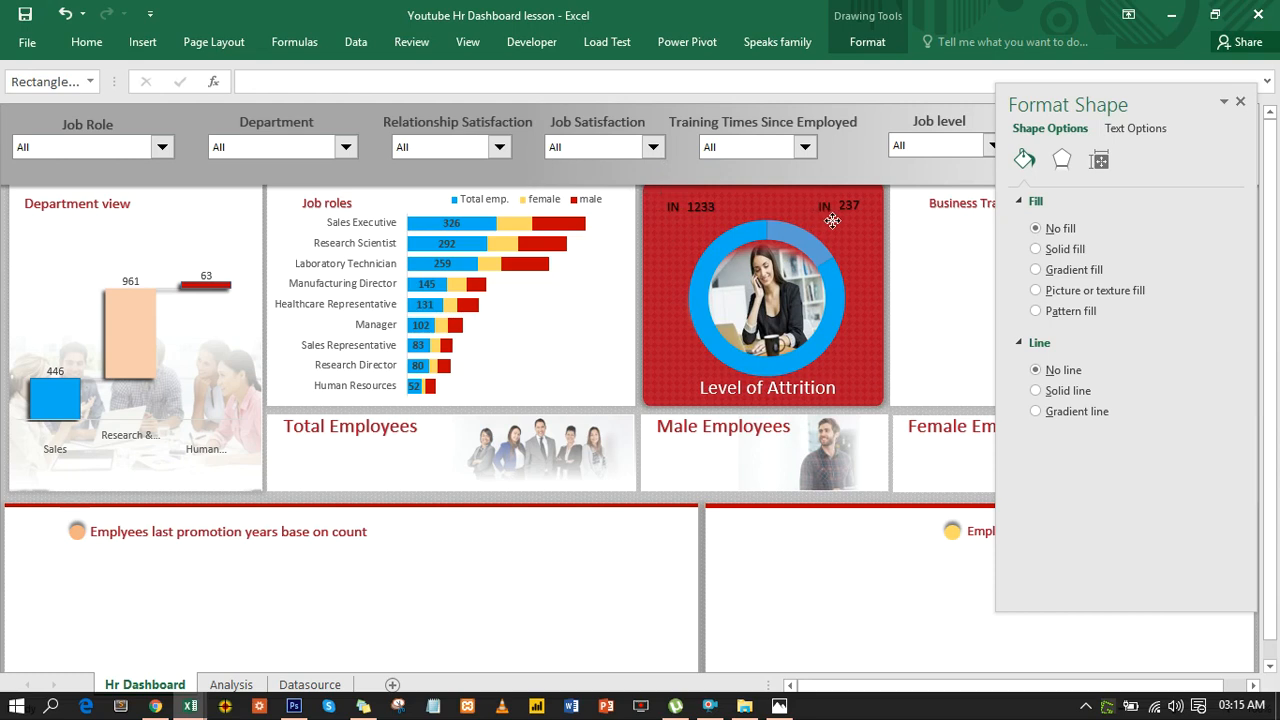
left_click(829, 218)
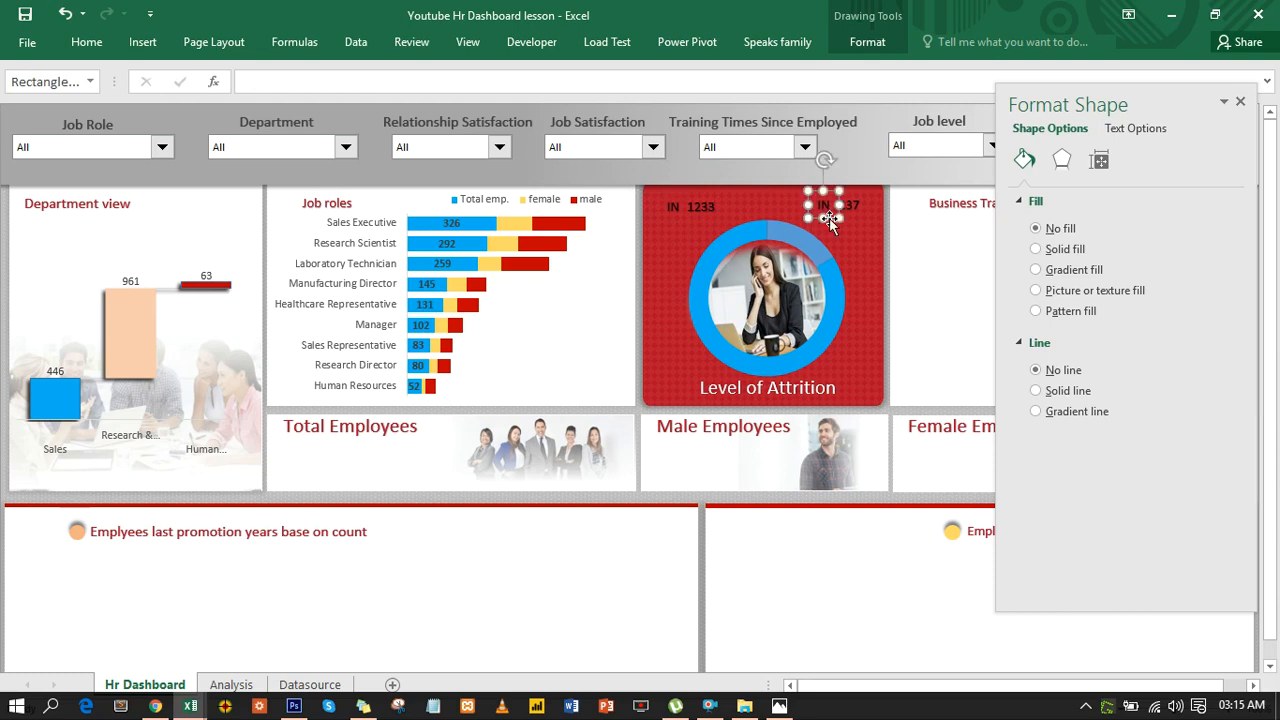
left_click(830, 204)
type("OUT")
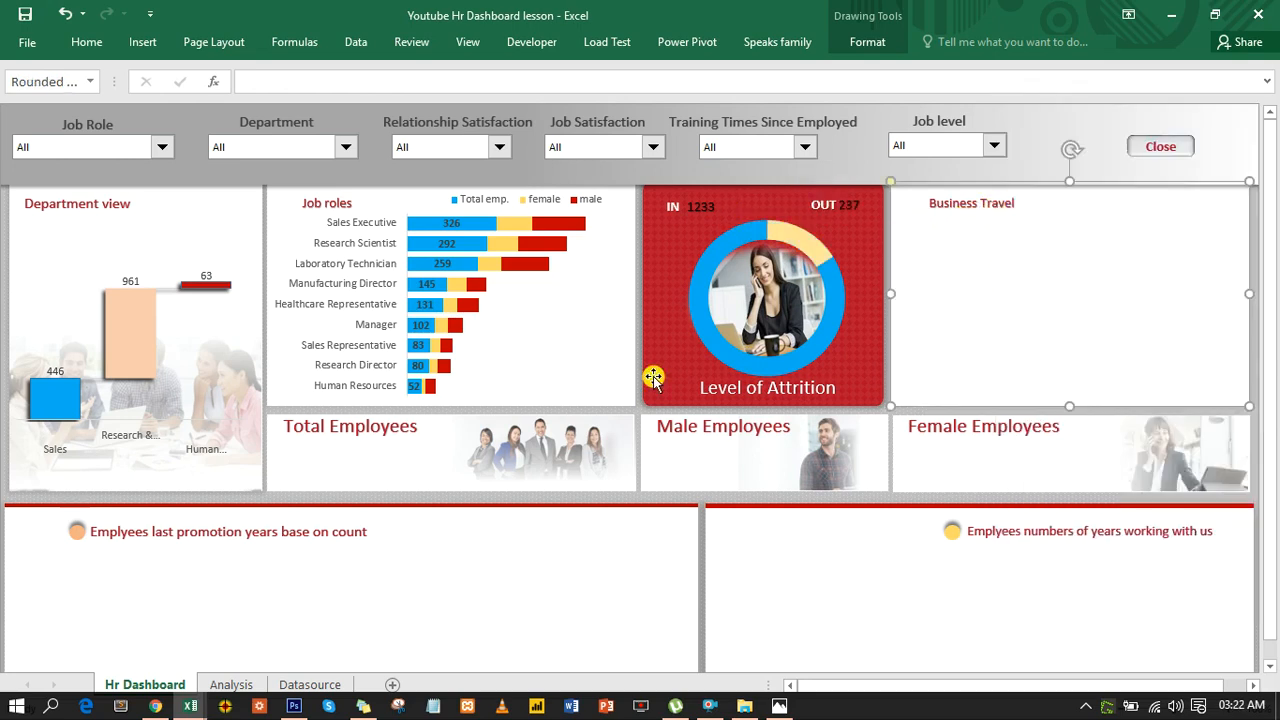
Step: Insert a 2-D clustered column chart from the Business Travel table, G25:J28, on the Analysis sheet
left_click(231, 684)
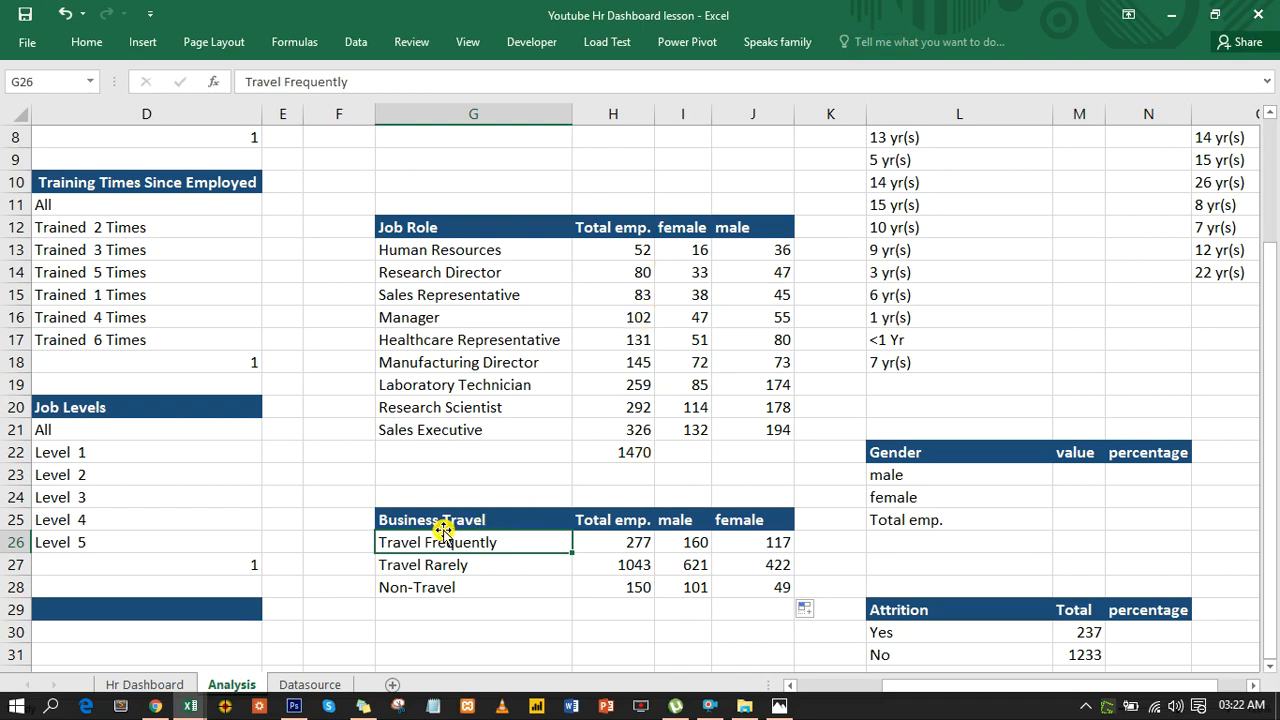
left_click_drag(443, 526, 752, 580)
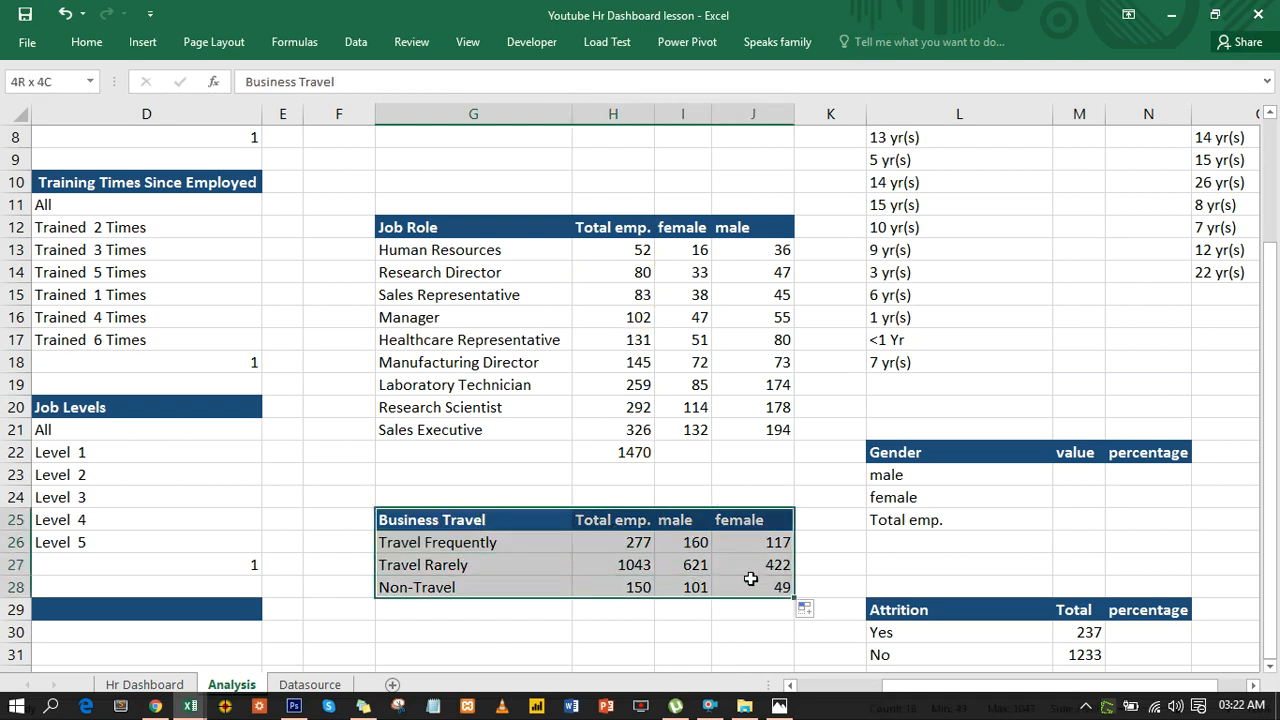
left_click(143, 42)
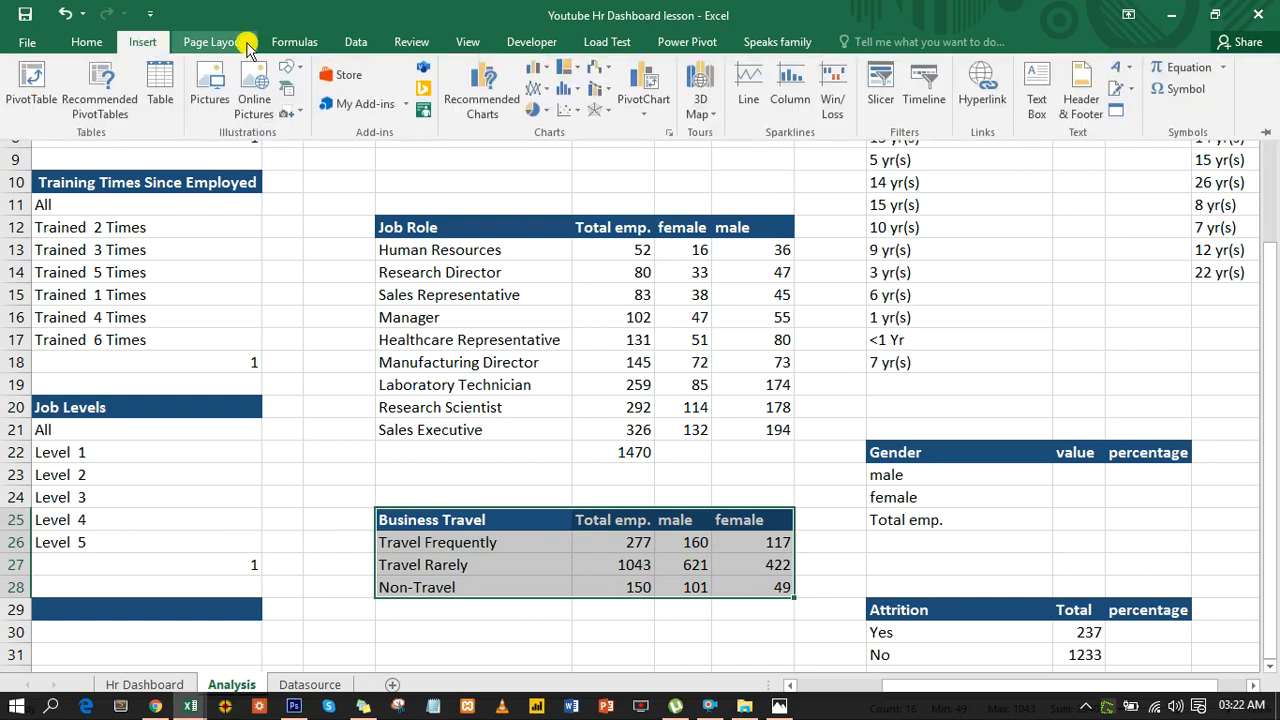
left_click(536, 68)
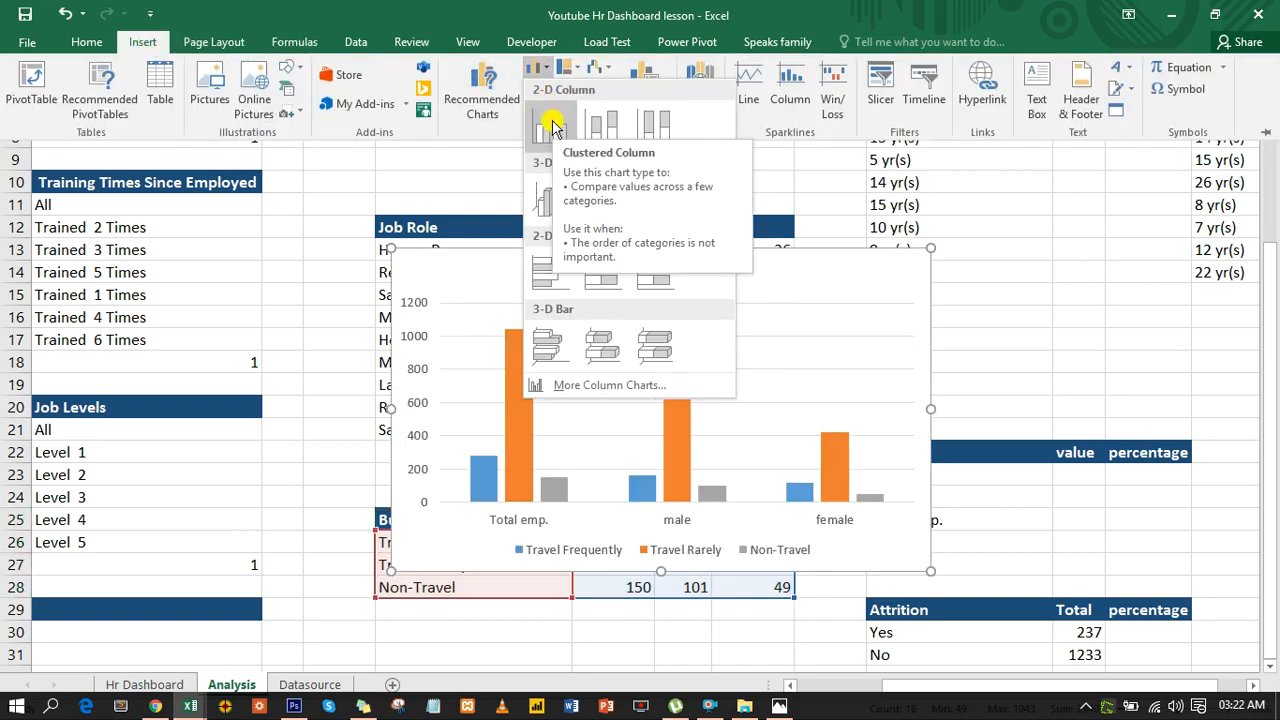
left_click(551, 125)
Step: Delete the title and the gridlines from the Business Travel column chart
left_click(646, 268)
key("Delete")
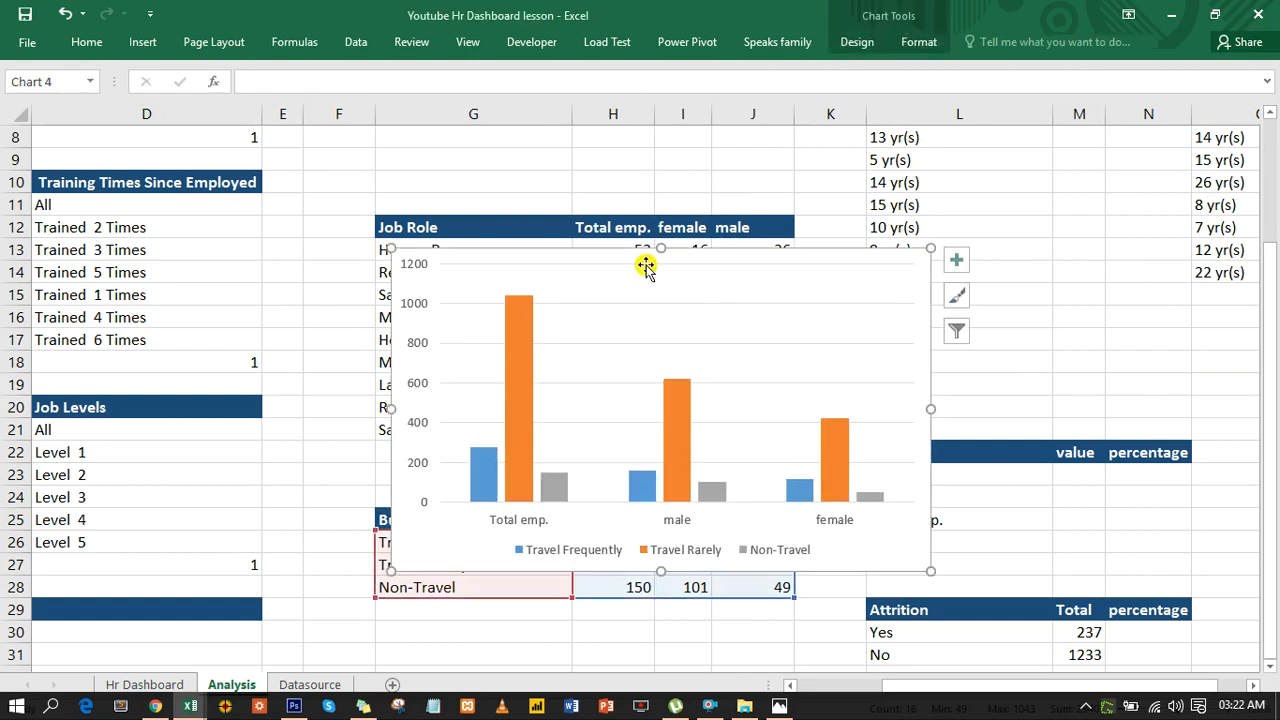
left_click(462, 304)
key("Delete")
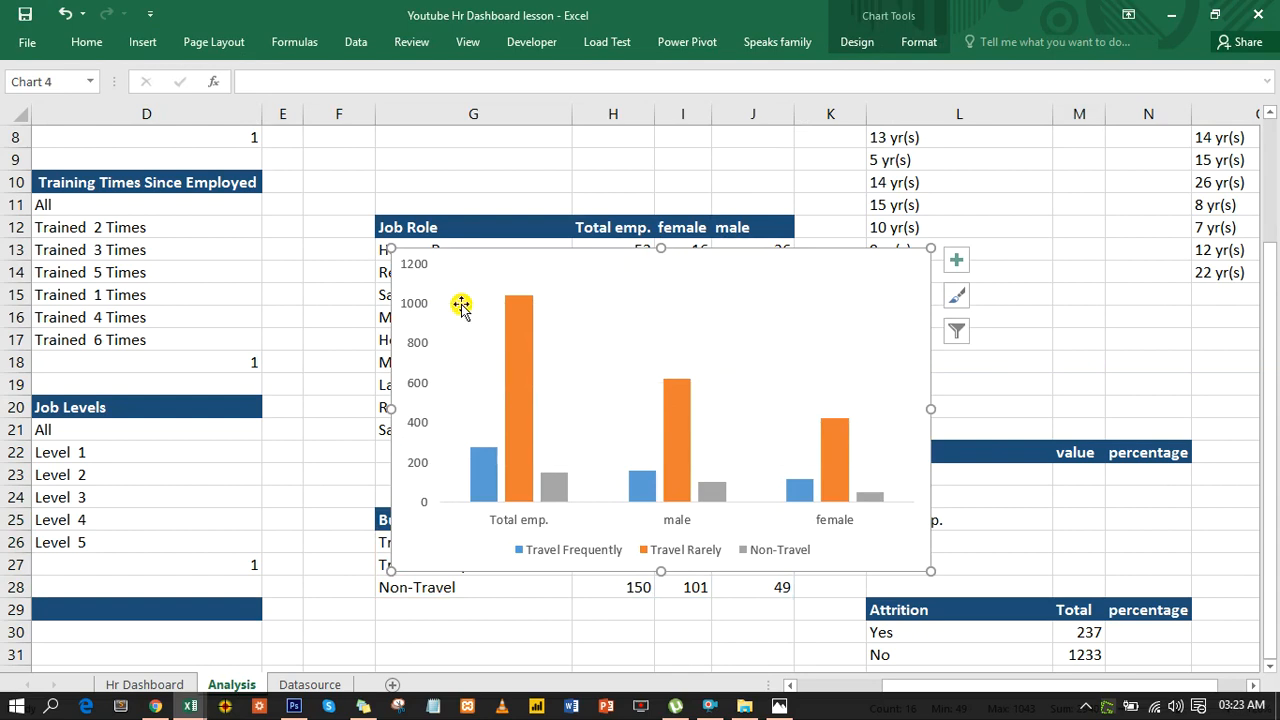
Step: Shrink the column chart, move it to the Hr Dashboard sheet's Business Travel card and enlarge it to fill the card
left_click_drag(389, 248, 596, 413)
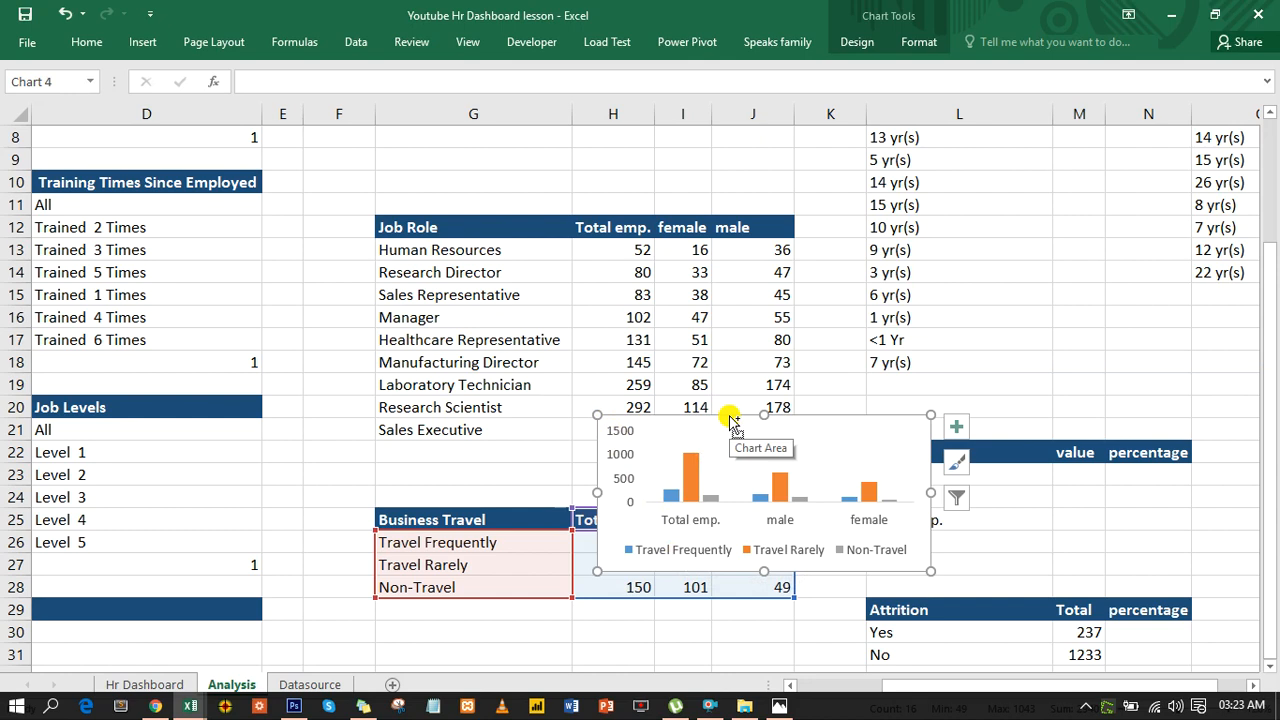
key("ctrl+x")
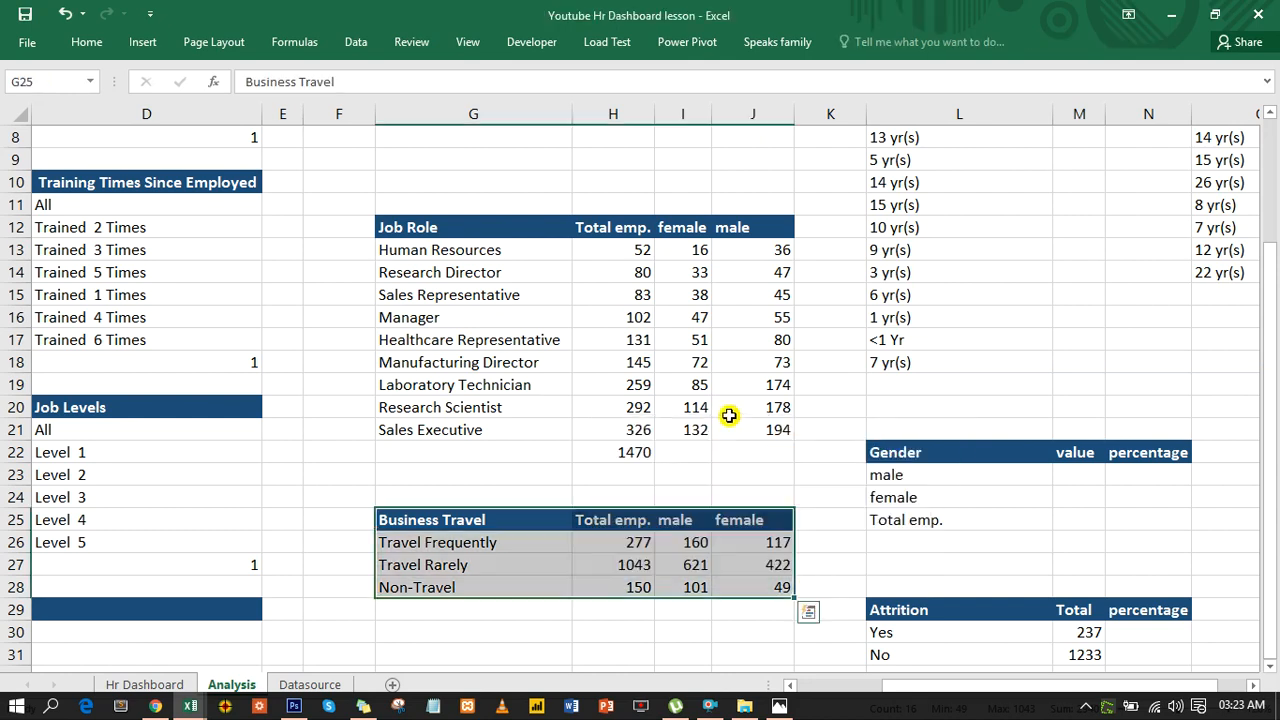
left_click(145, 684)
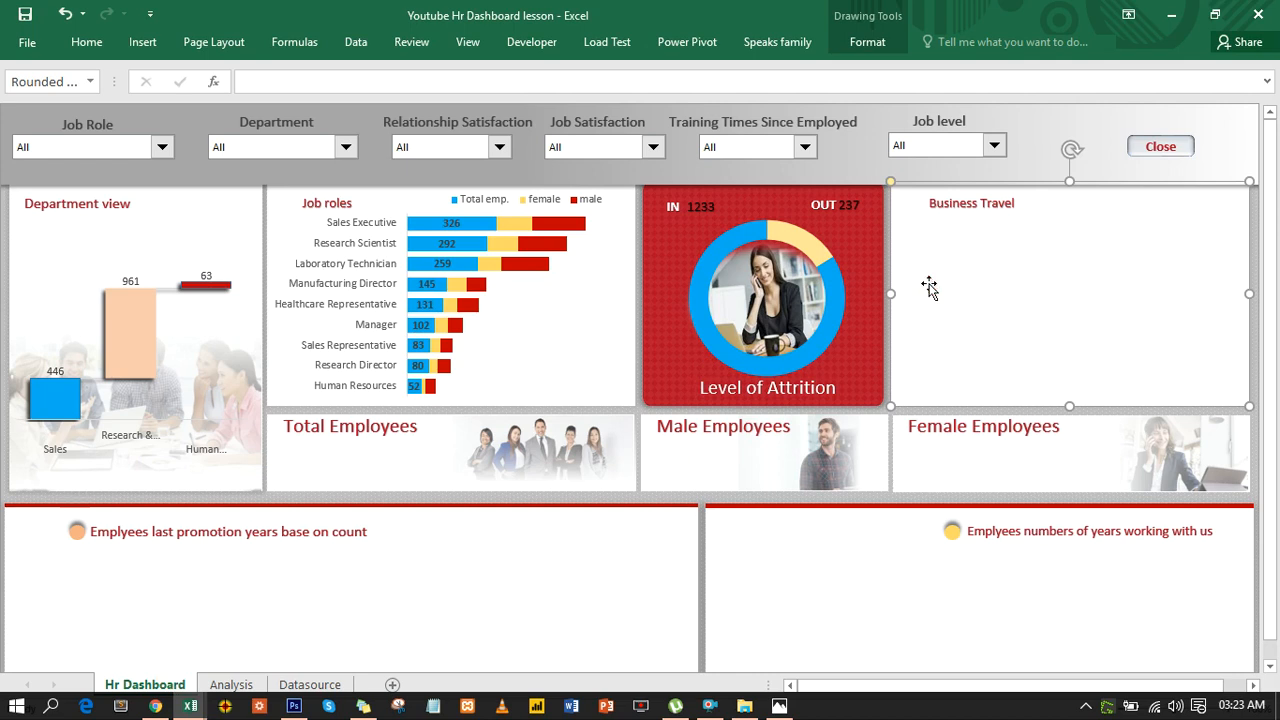
key("ctrl+v")
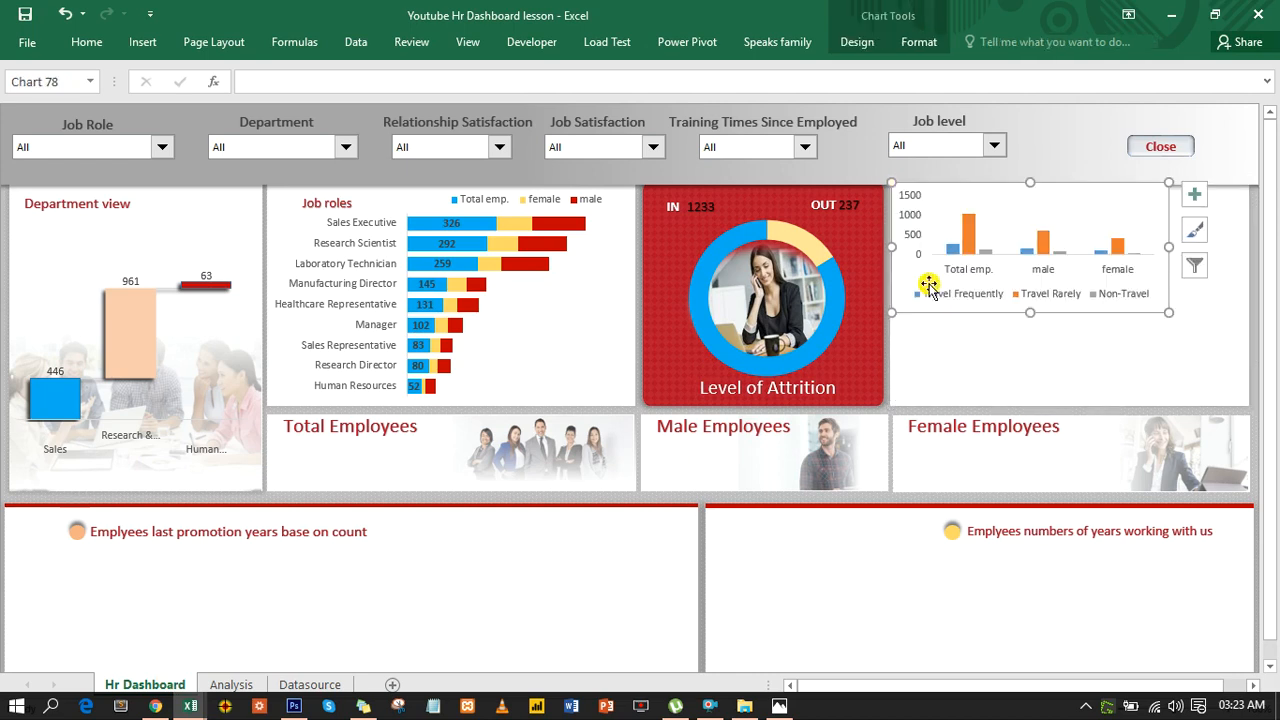
left_click_drag(1169, 313, 1244, 401)
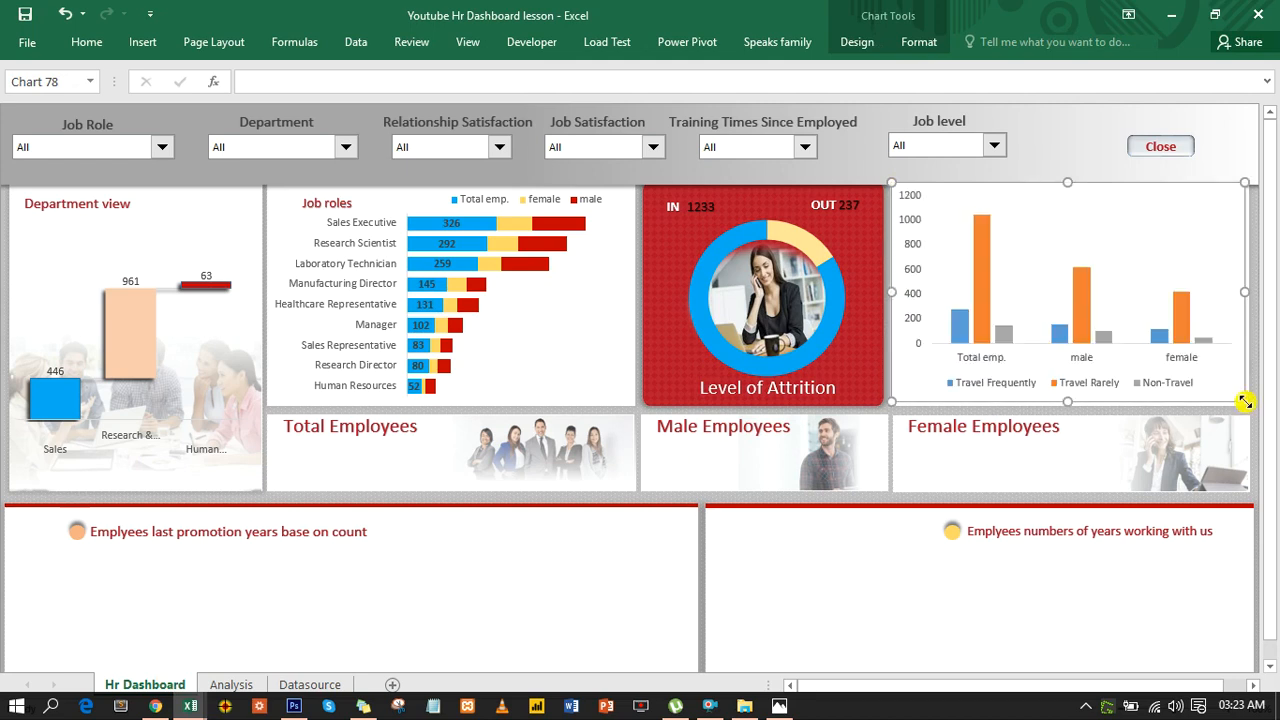
Step: Set the chart area to no fill and no border line, and lower the plot area's top edge just below the Business Travel heading
left_click(1150, 268)
double_click(1150, 268)
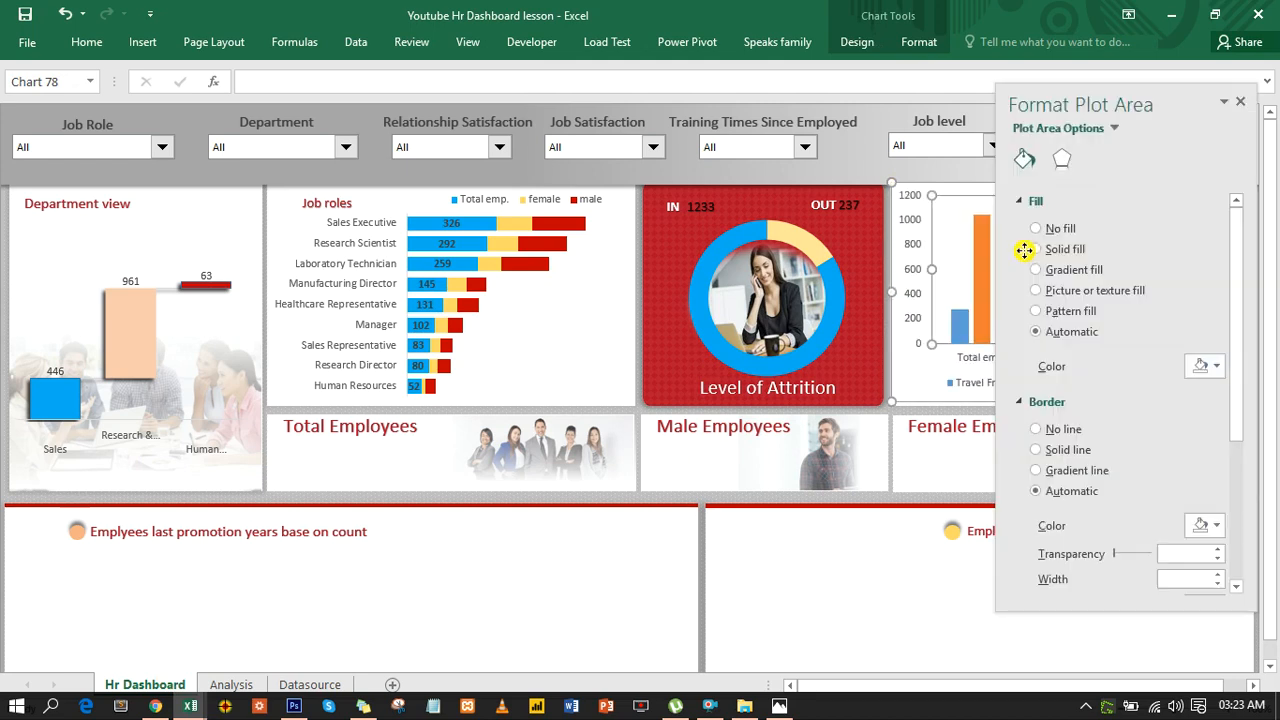
left_click_drag(1130, 105, 638, 193)
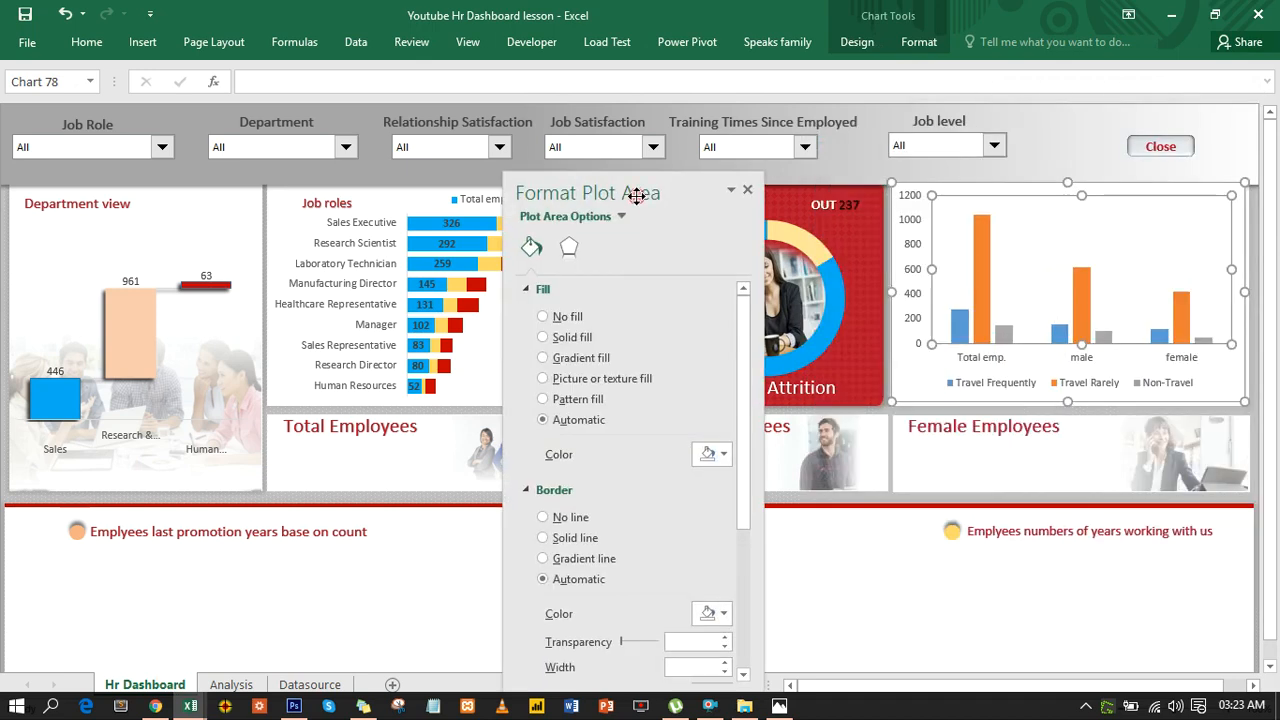
left_click(896, 290)
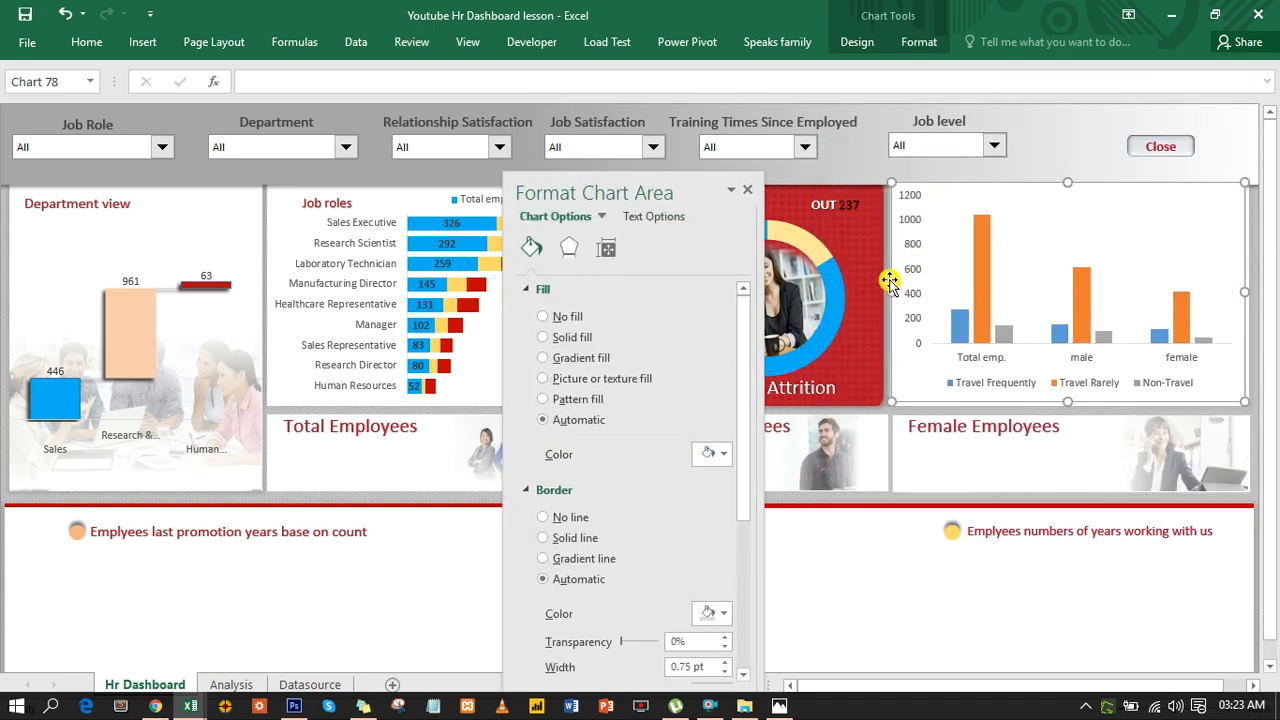
left_click(545, 317)
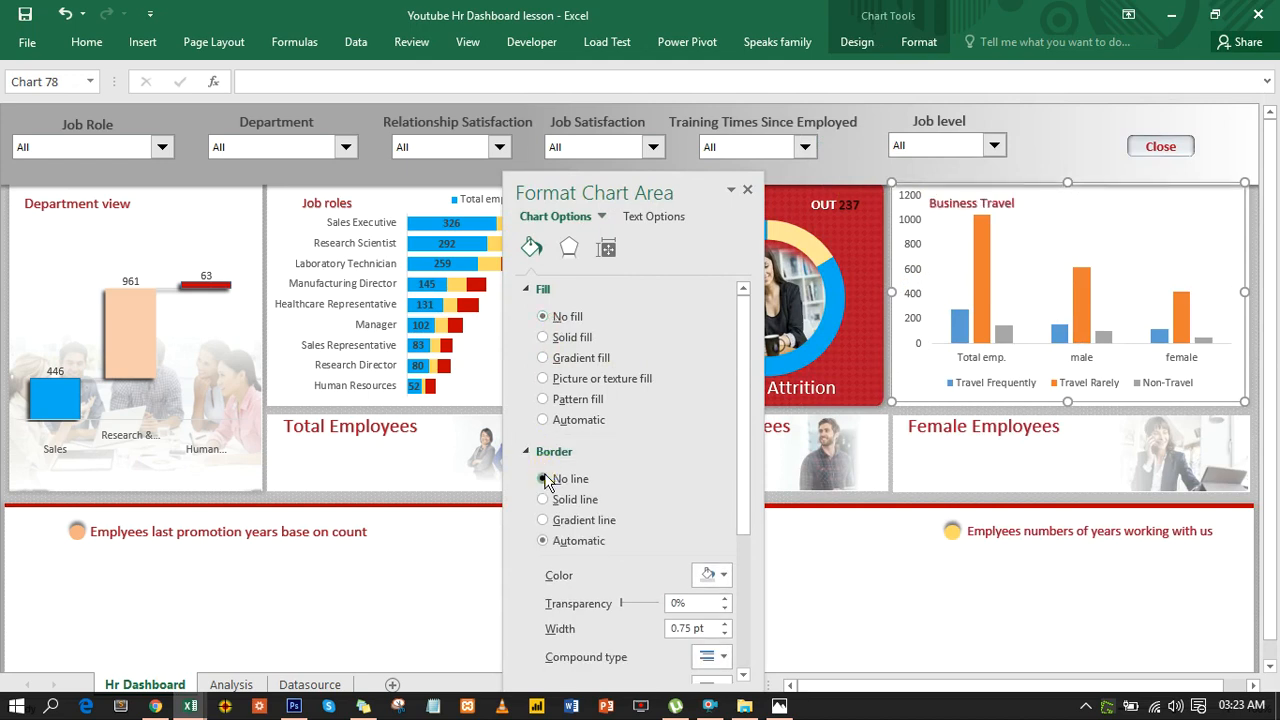
left_click(544, 479)
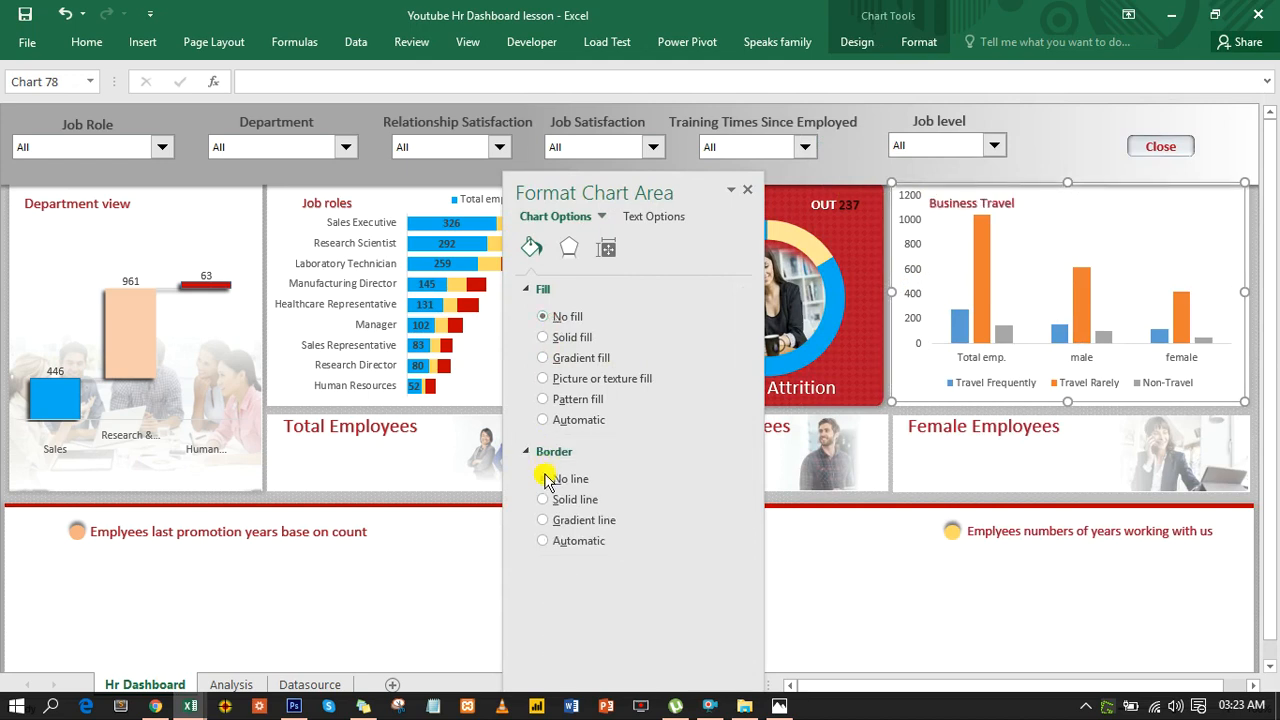
left_click(1067, 250)
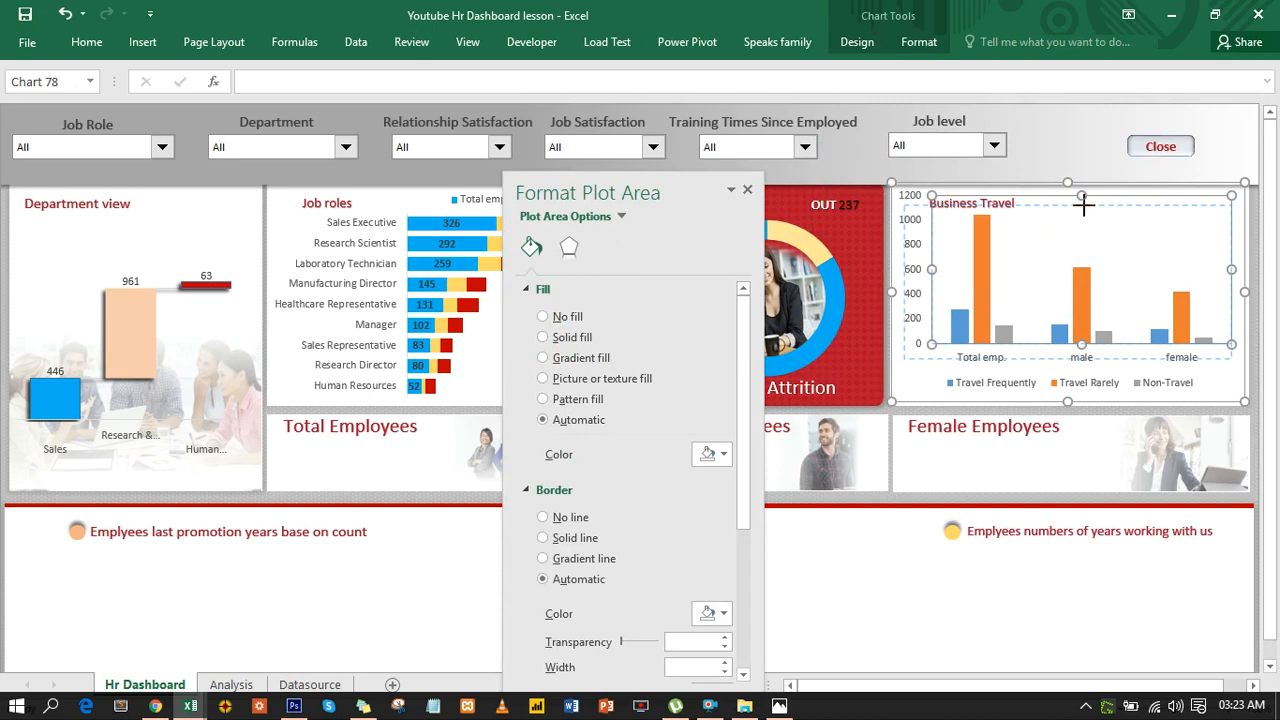
left_click_drag(1085, 210, 1085, 210)
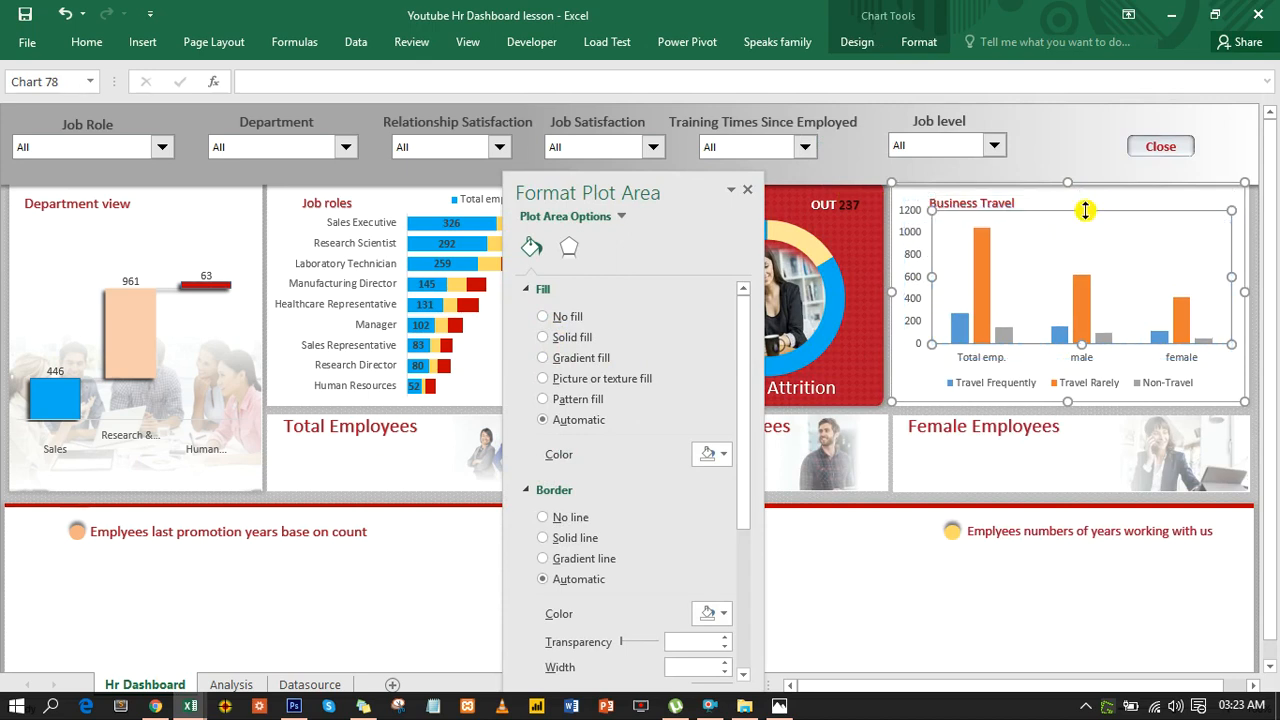
Step: Set the column series' gap width to 56% and series overlap to -20%, and close the formatting options
left_click(983, 316)
left_click(607, 250)
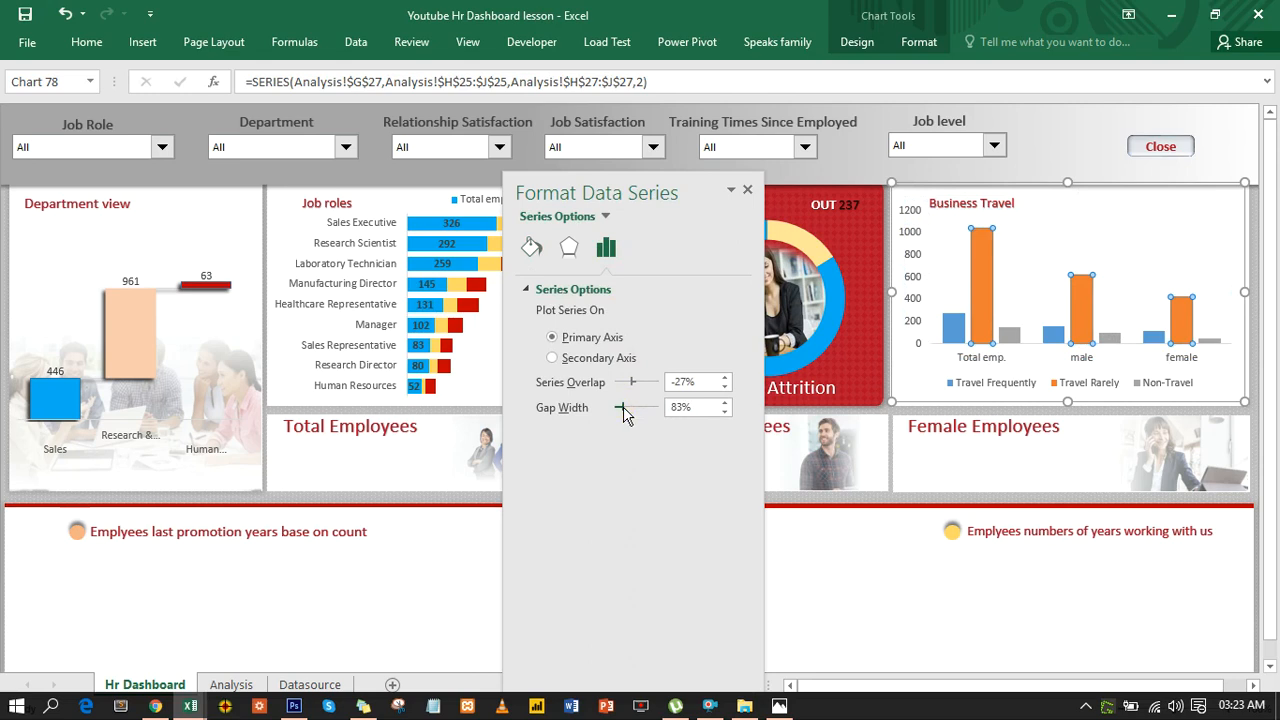
left_click(620, 410)
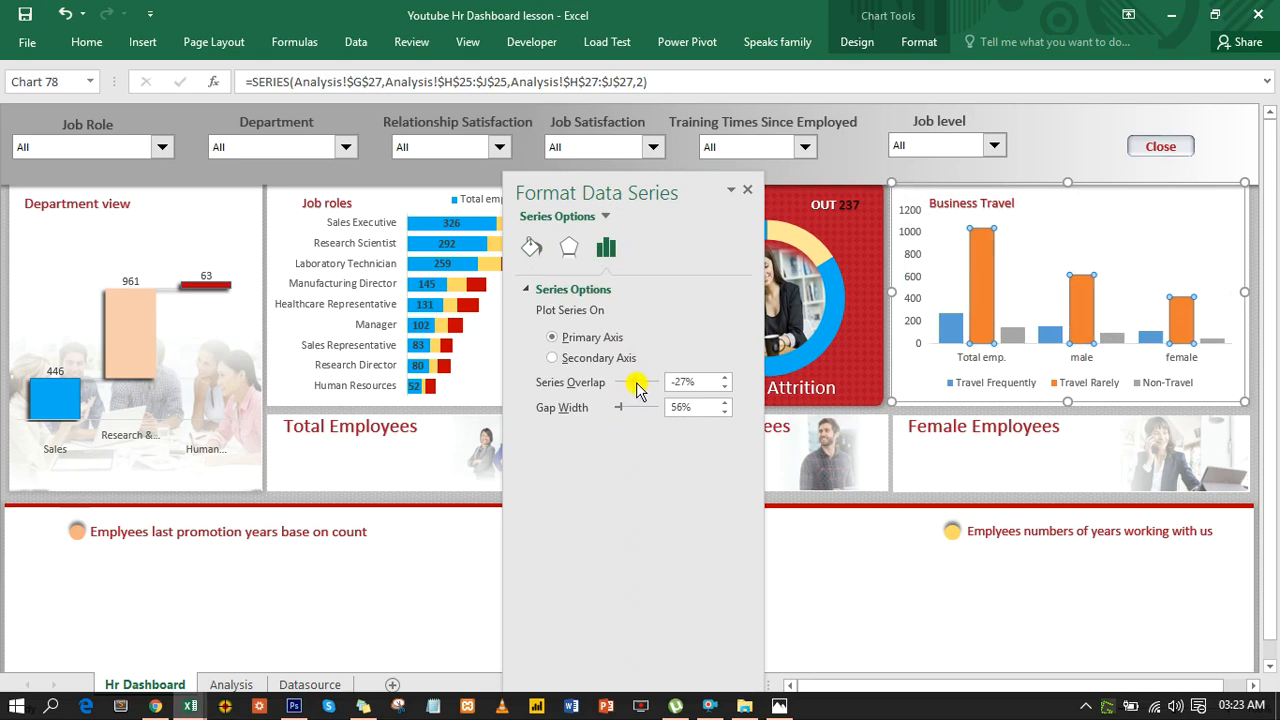
left_click(636, 386)
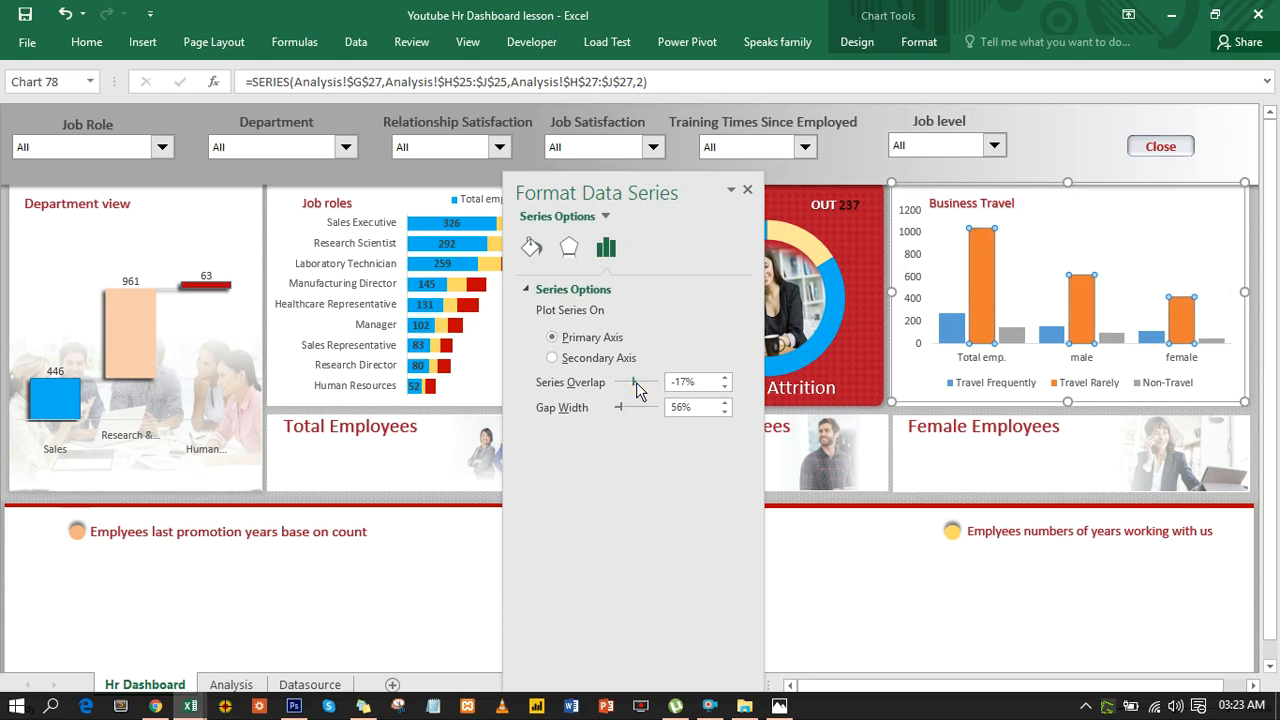
left_click_drag(638, 388, 644, 388)
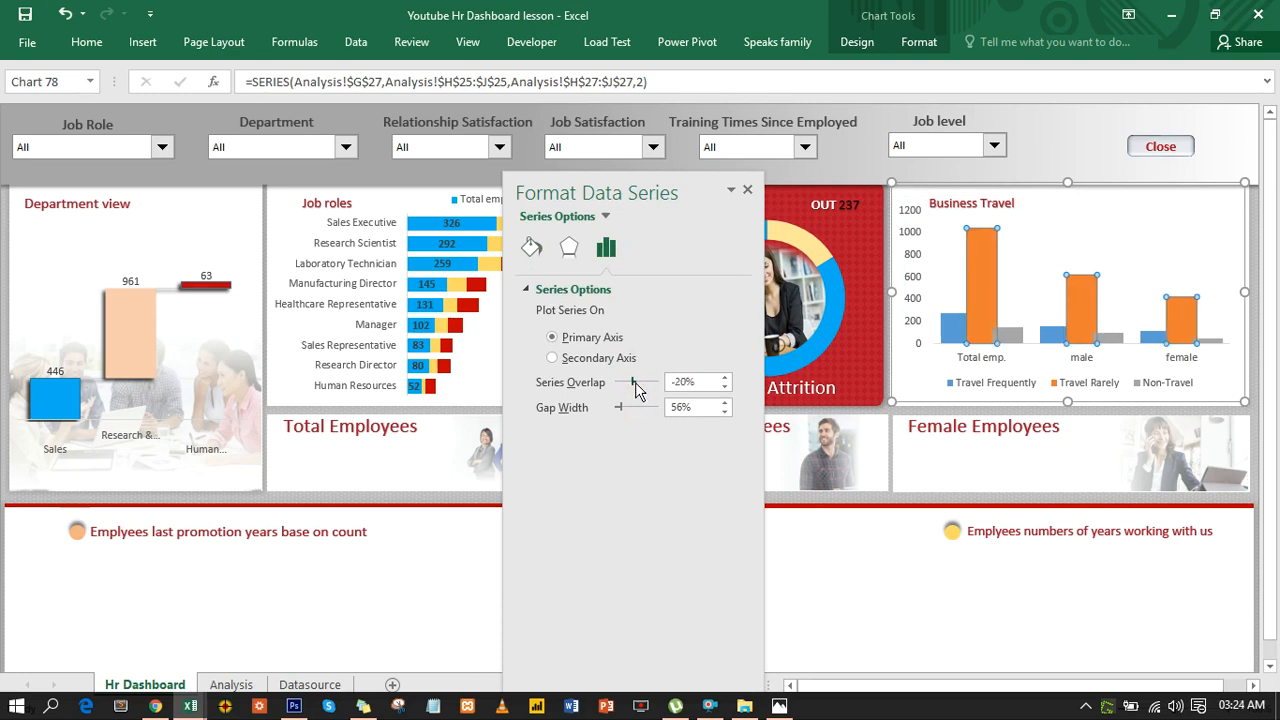
left_click(636, 386)
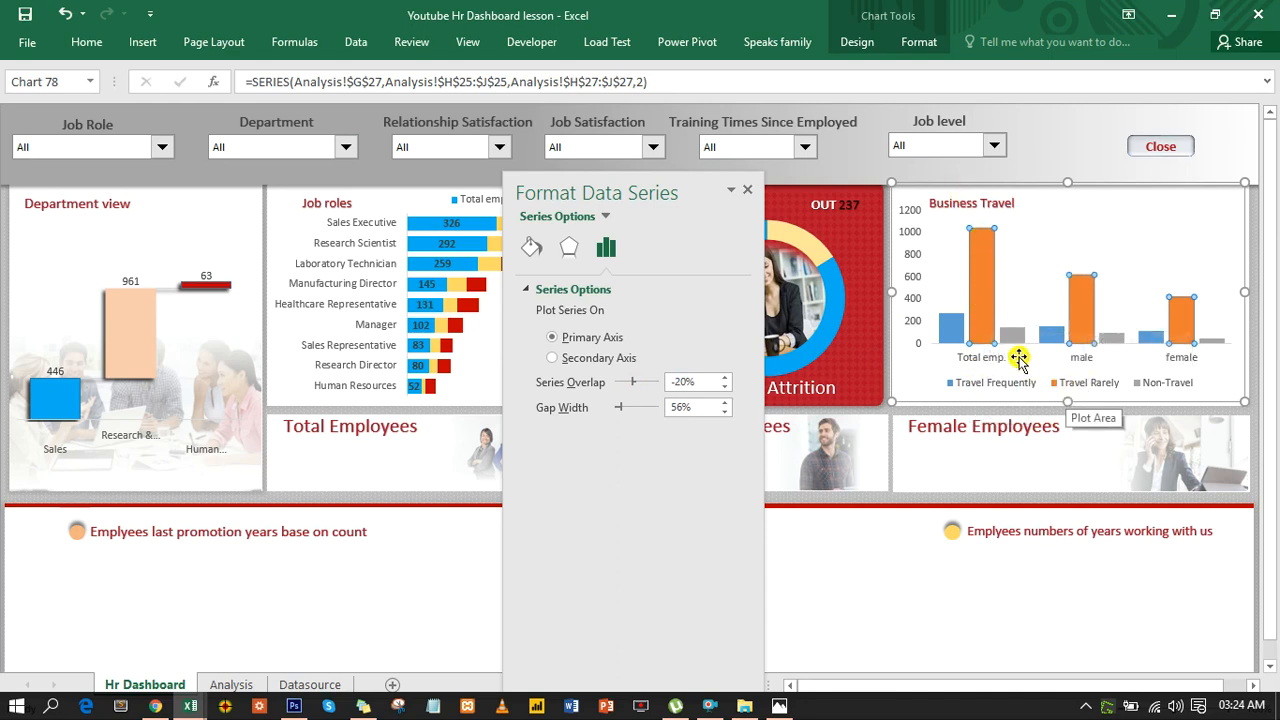
mouse_move(984, 285)
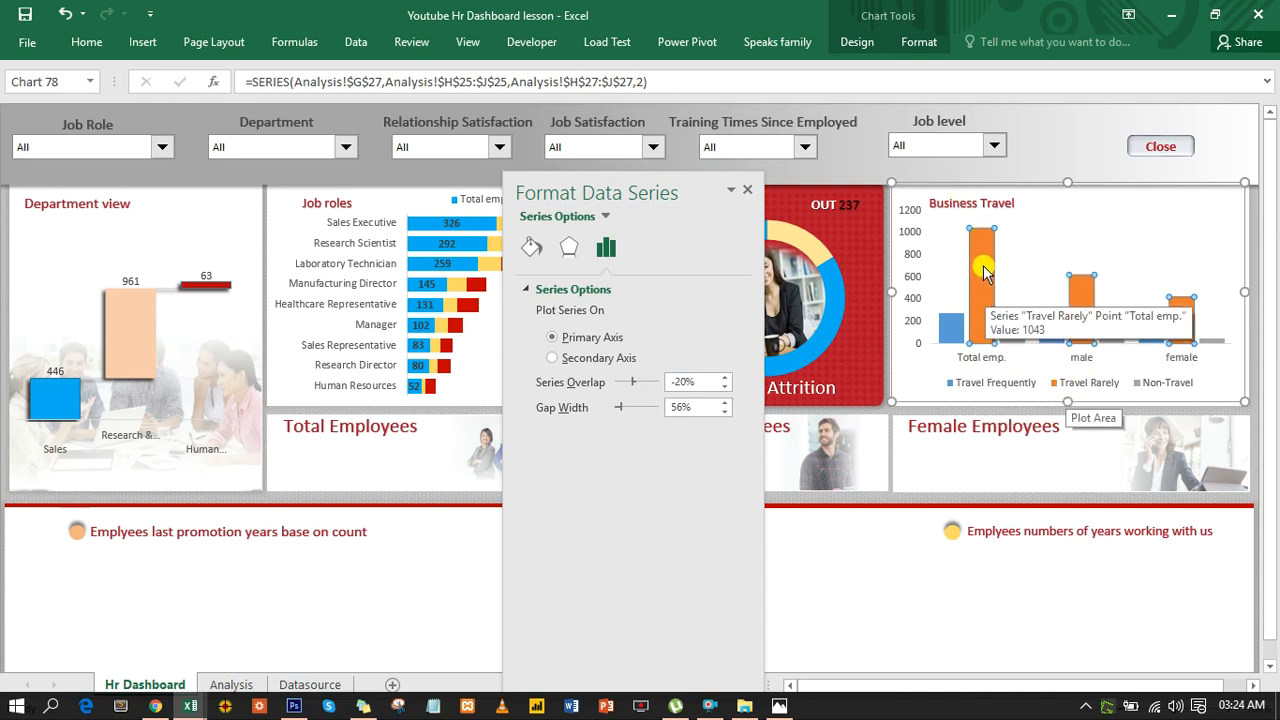
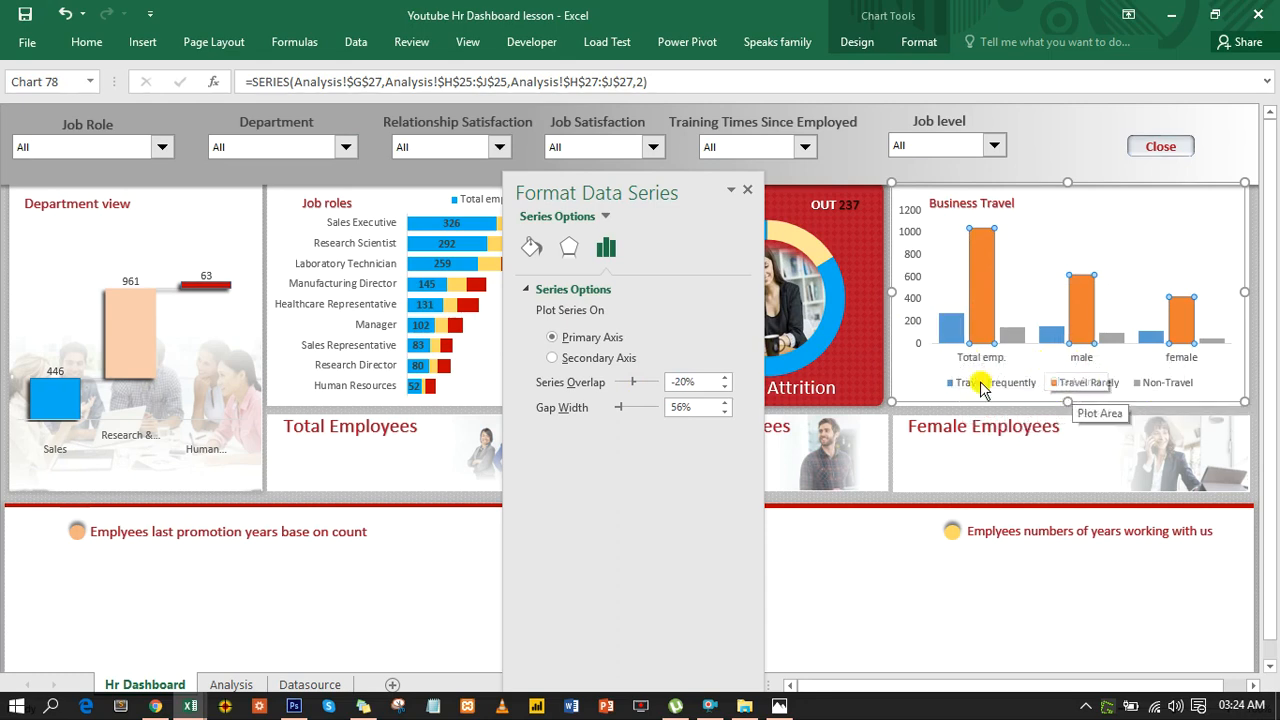
left_click(749, 193)
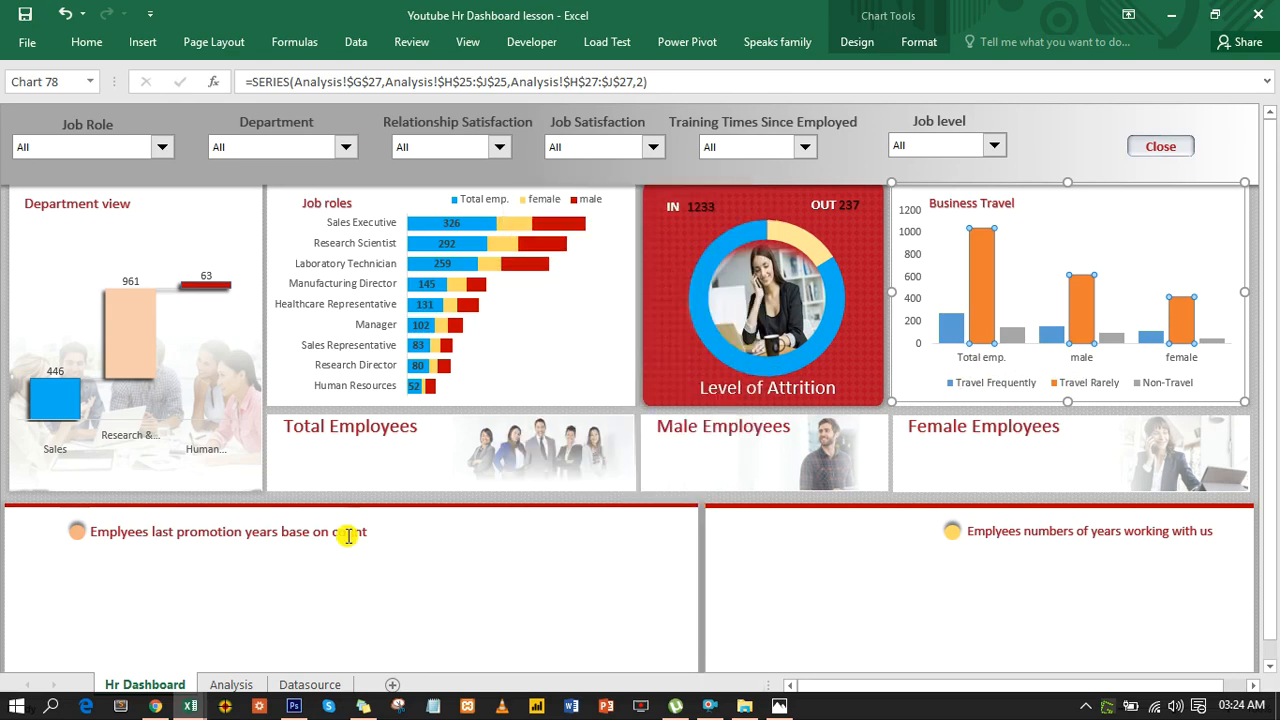
Step: Examine the total, male and female counts in the Analysis sheet's Business Travel table against the dashboard's column chart
left_click(231, 686)
left_click(560, 543)
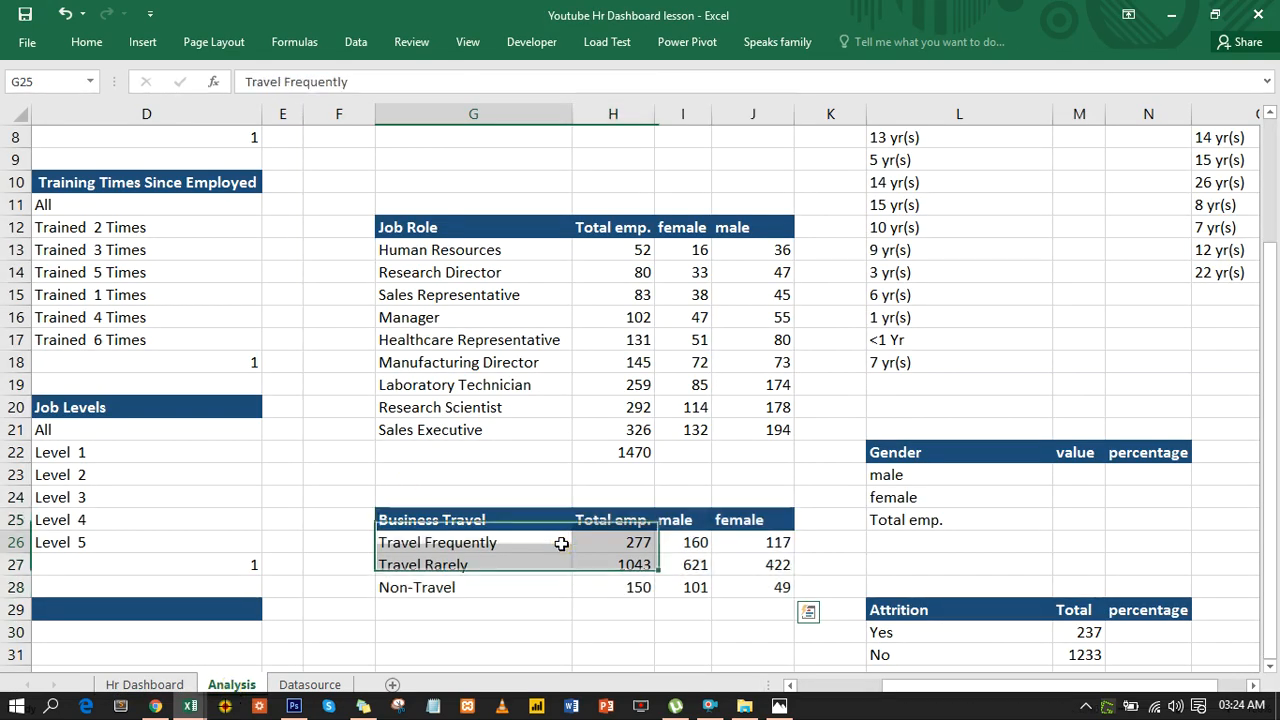
left_click_drag(625, 542, 630, 585)
left_click(633, 546)
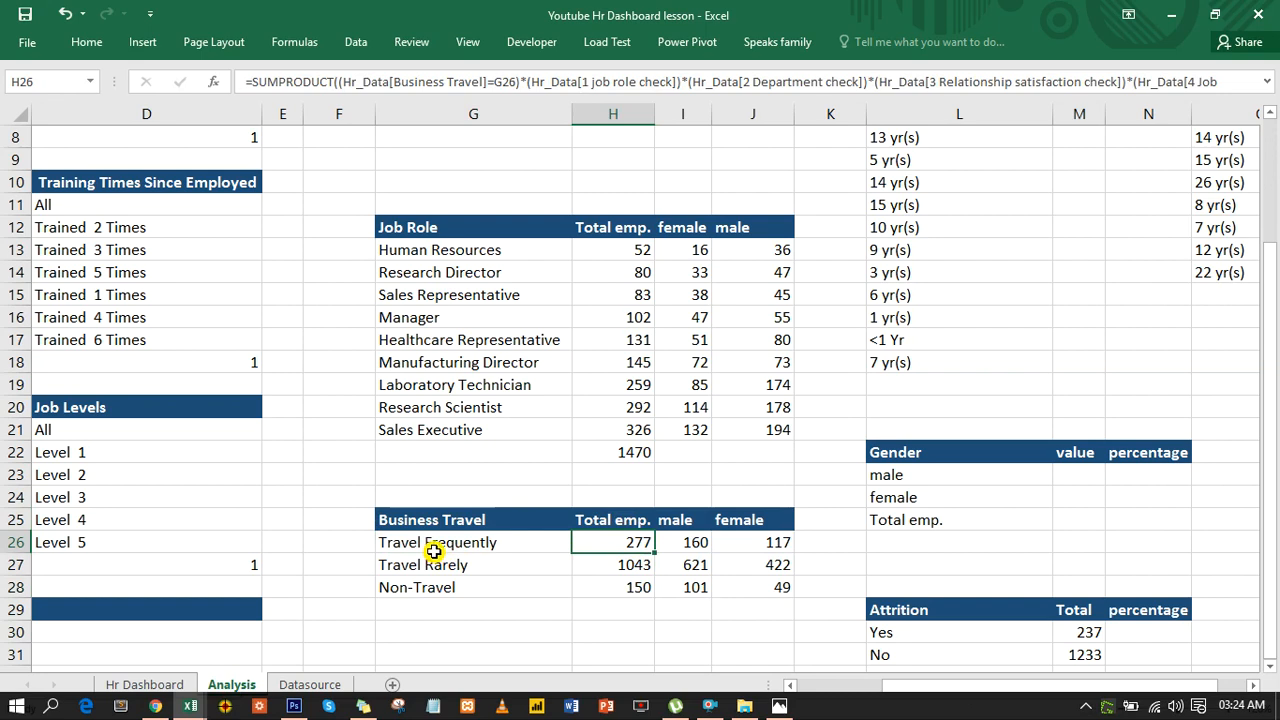
left_click(694, 541)
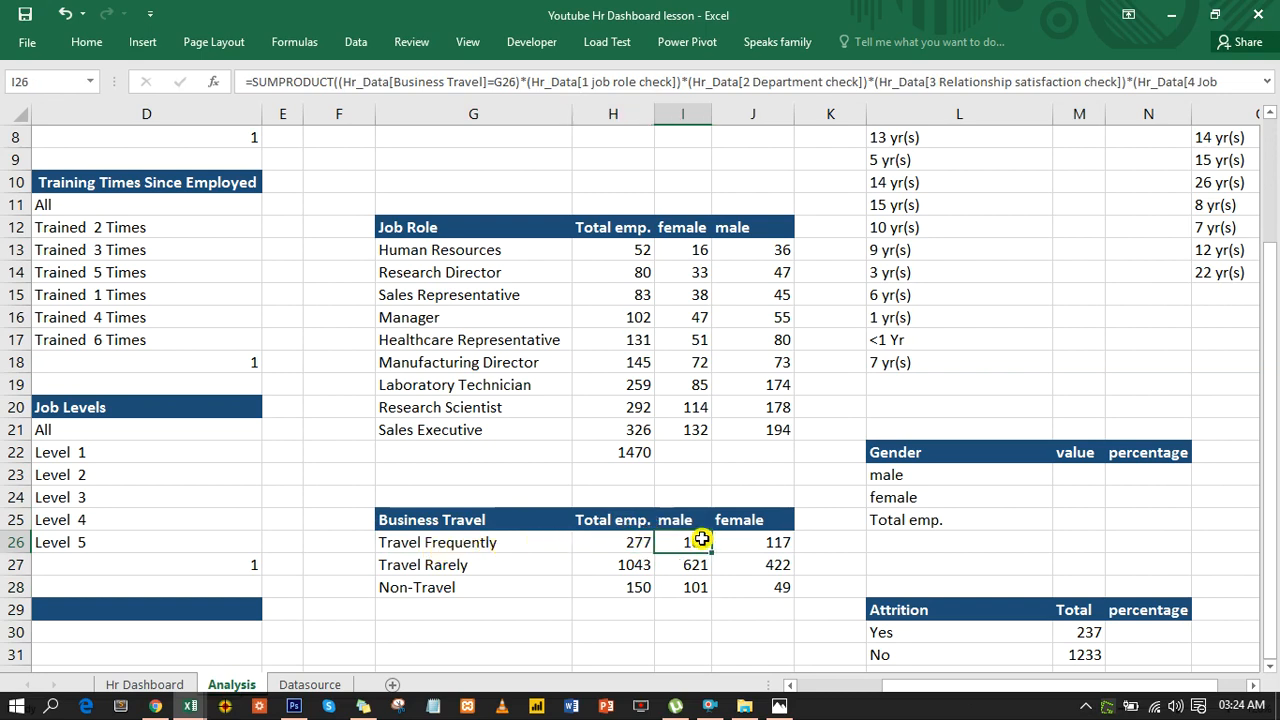
left_click(750, 541)
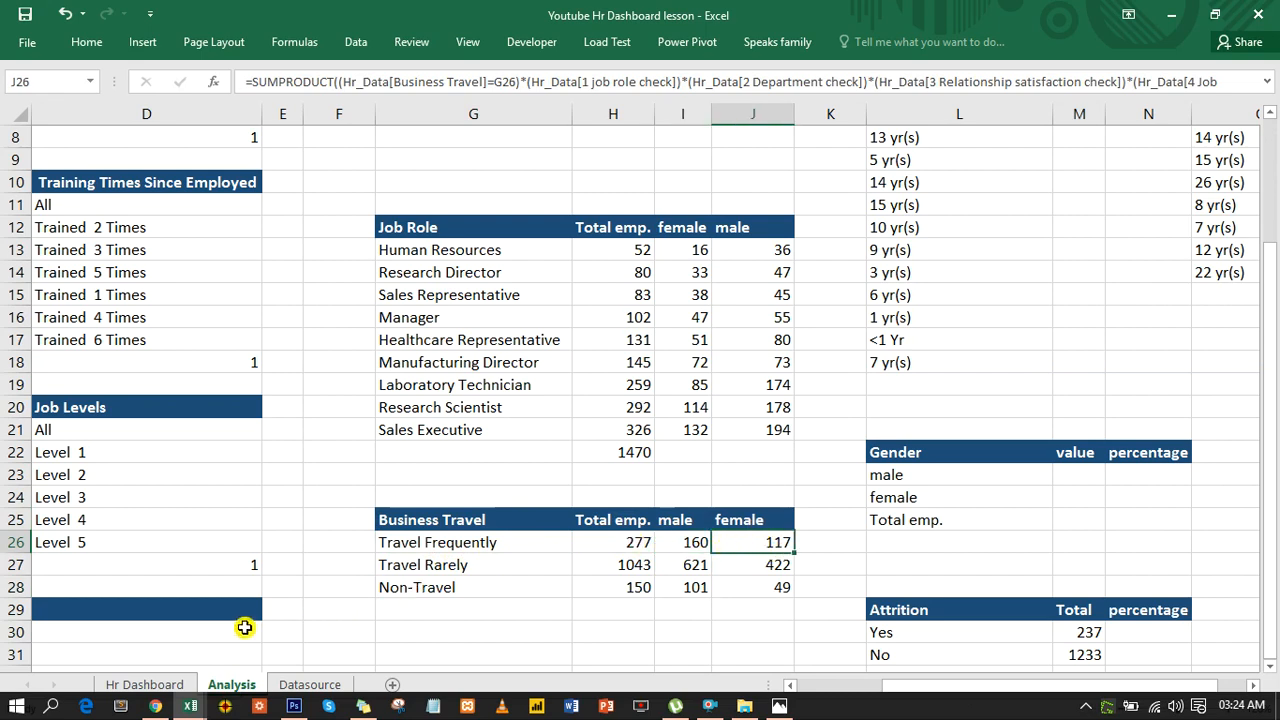
left_click(127, 683)
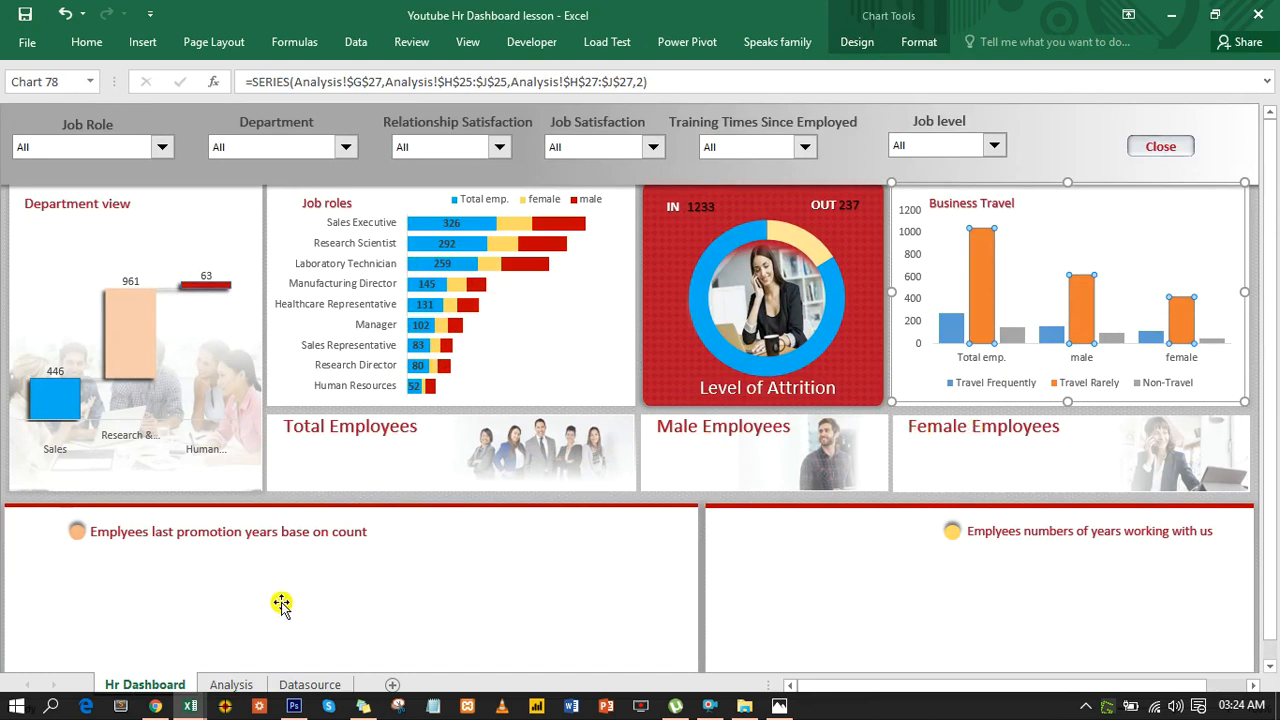
left_click(232, 684)
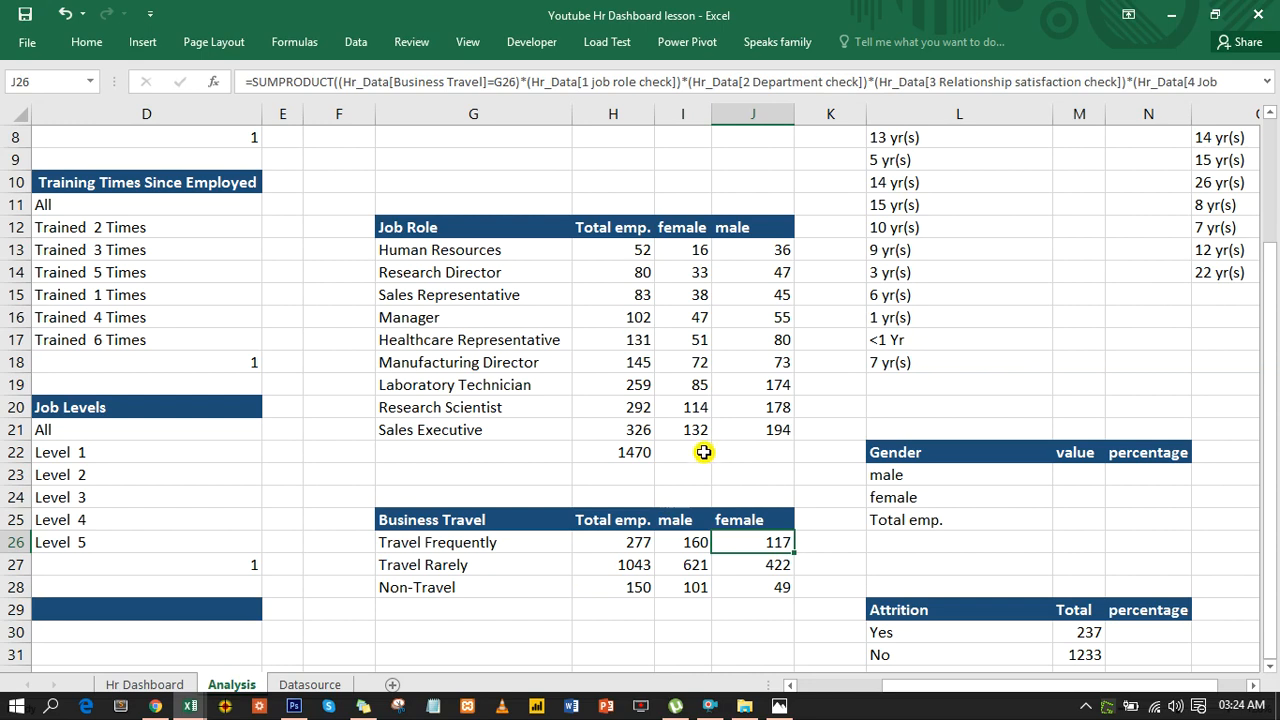
Step: Extend the Job Role table's total in H22 across the female and male columns, and clear the two copied totals
left_click(668, 453)
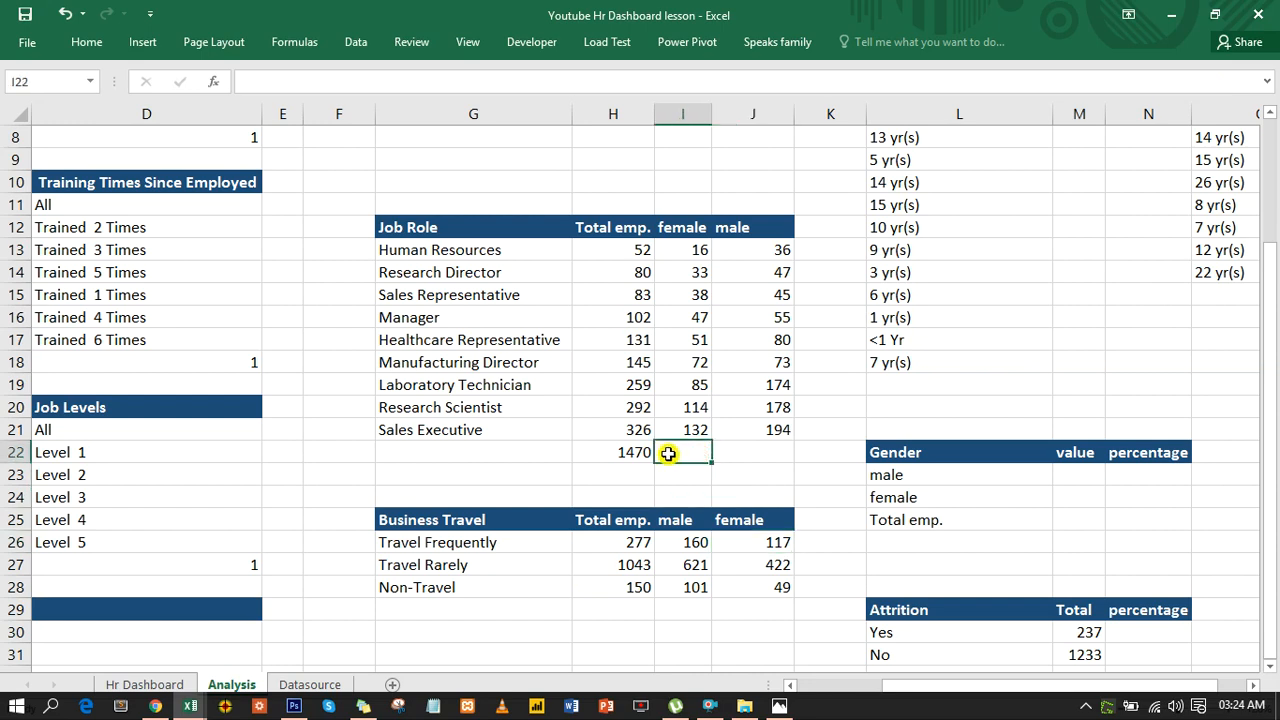
left_click(640, 452)
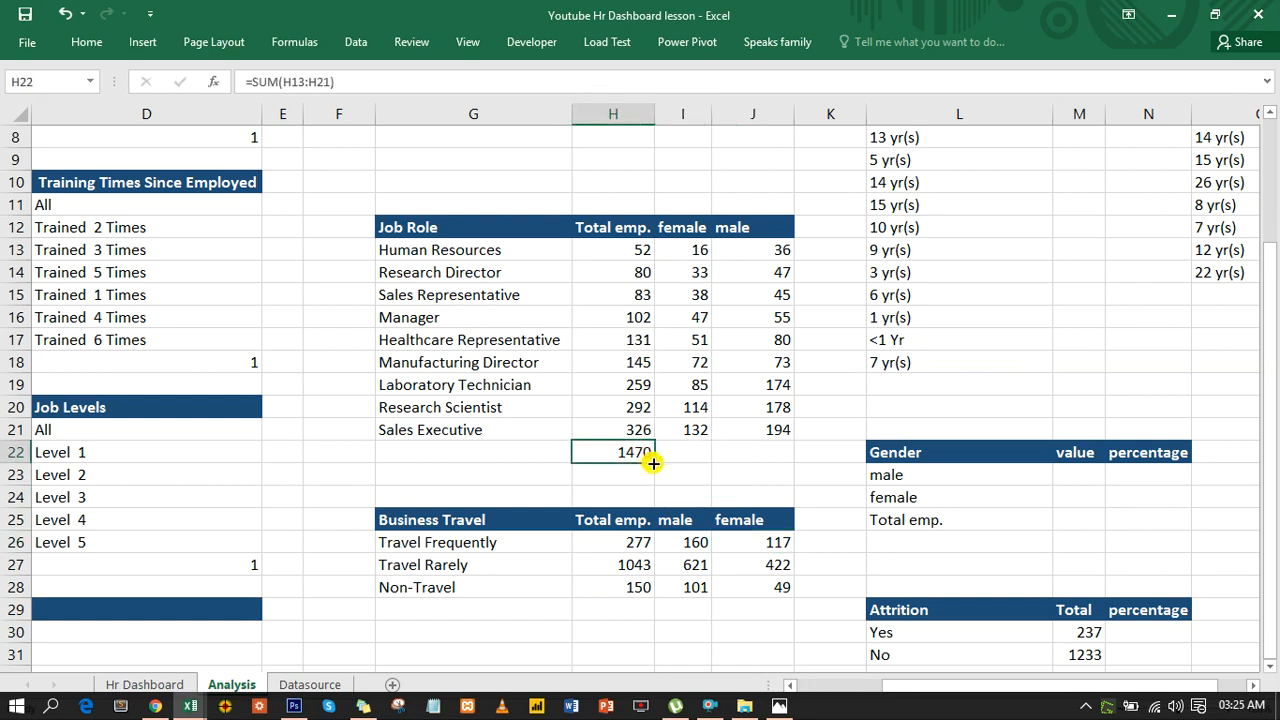
left_click_drag(653, 463, 793, 449)
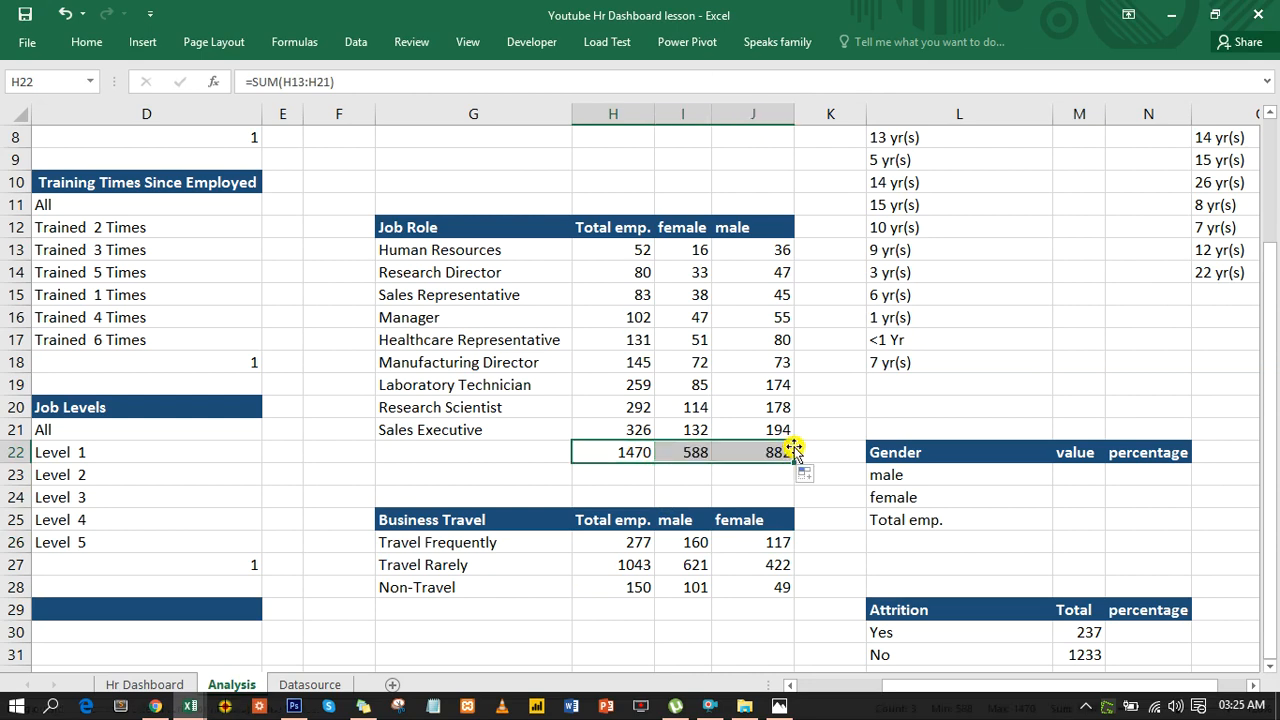
left_click(750, 488)
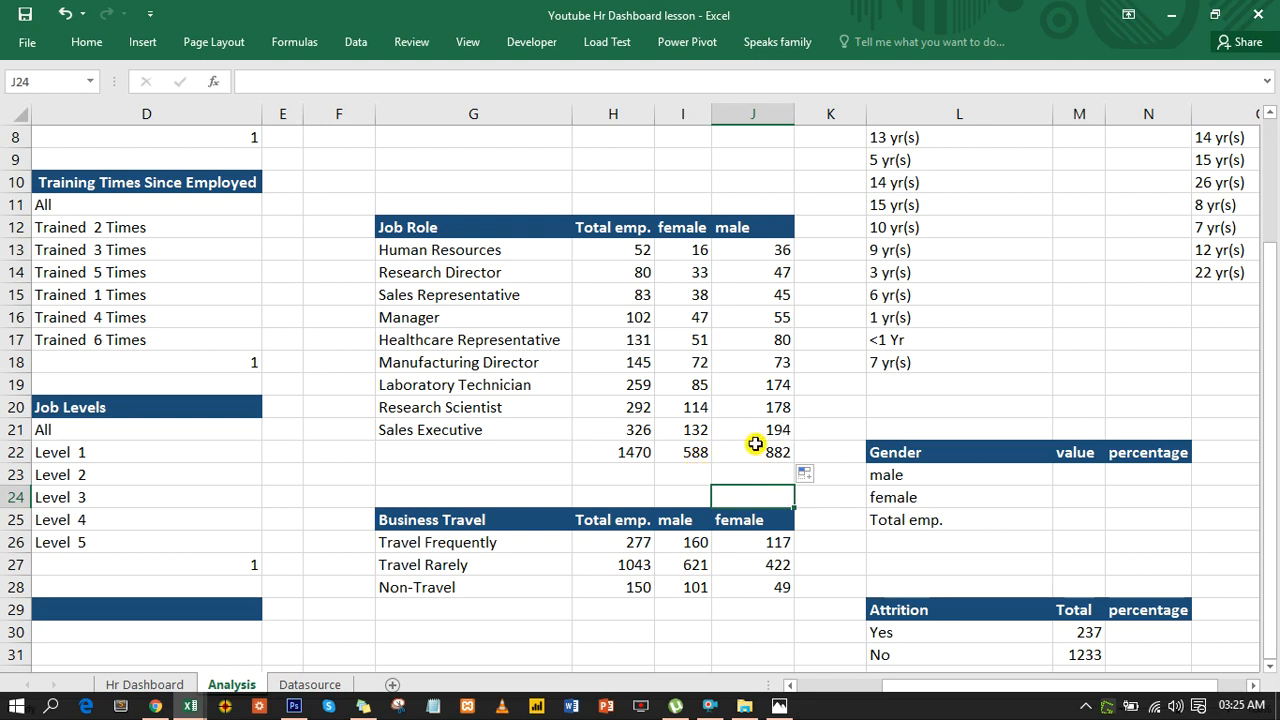
left_click_drag(770, 450, 693, 453)
key("Delete")
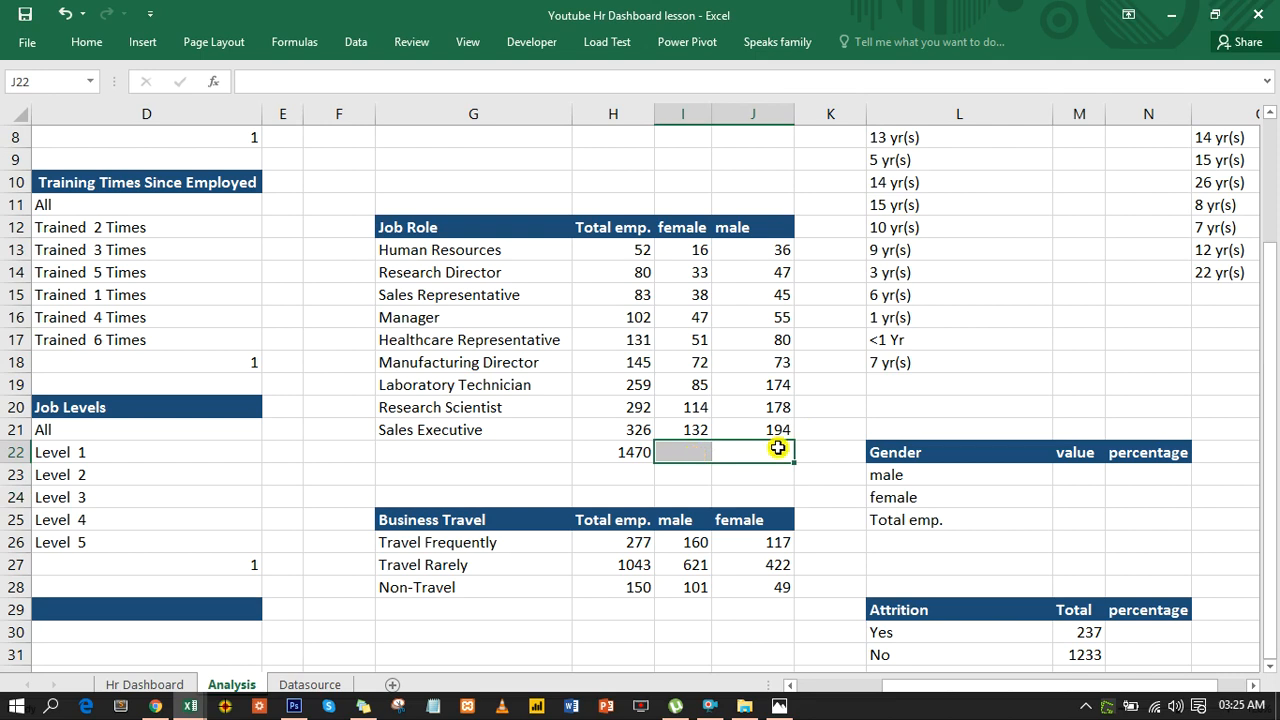
Step: Calculate the male percentage in the Analysis sheet's Gender table with =M23/M25 in N23
left_click(1071, 469)
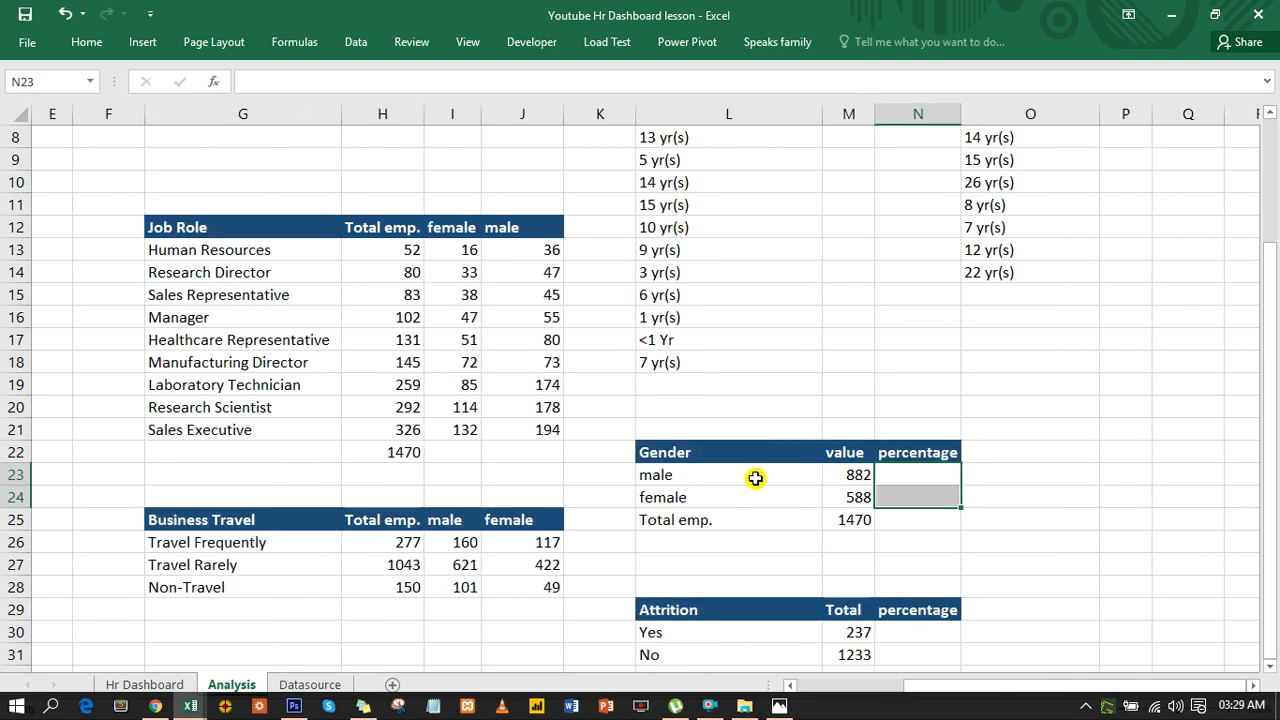
left_click(843, 476)
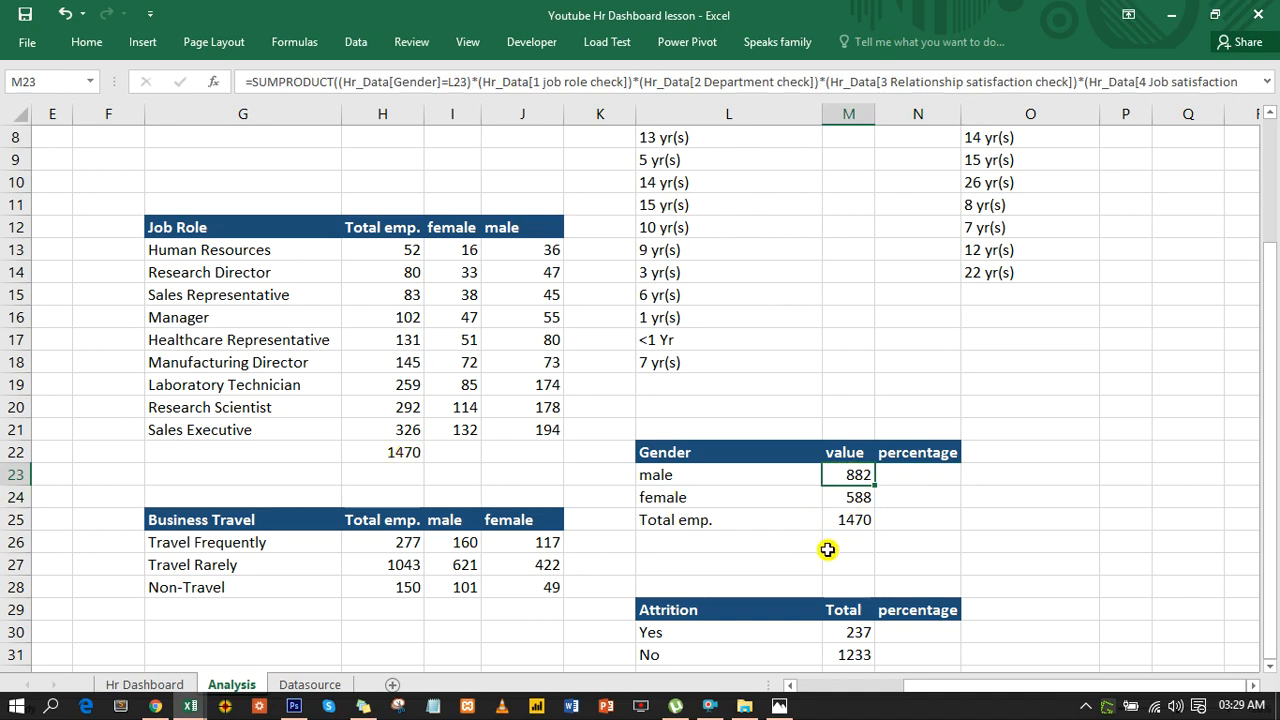
left_click(851, 520)
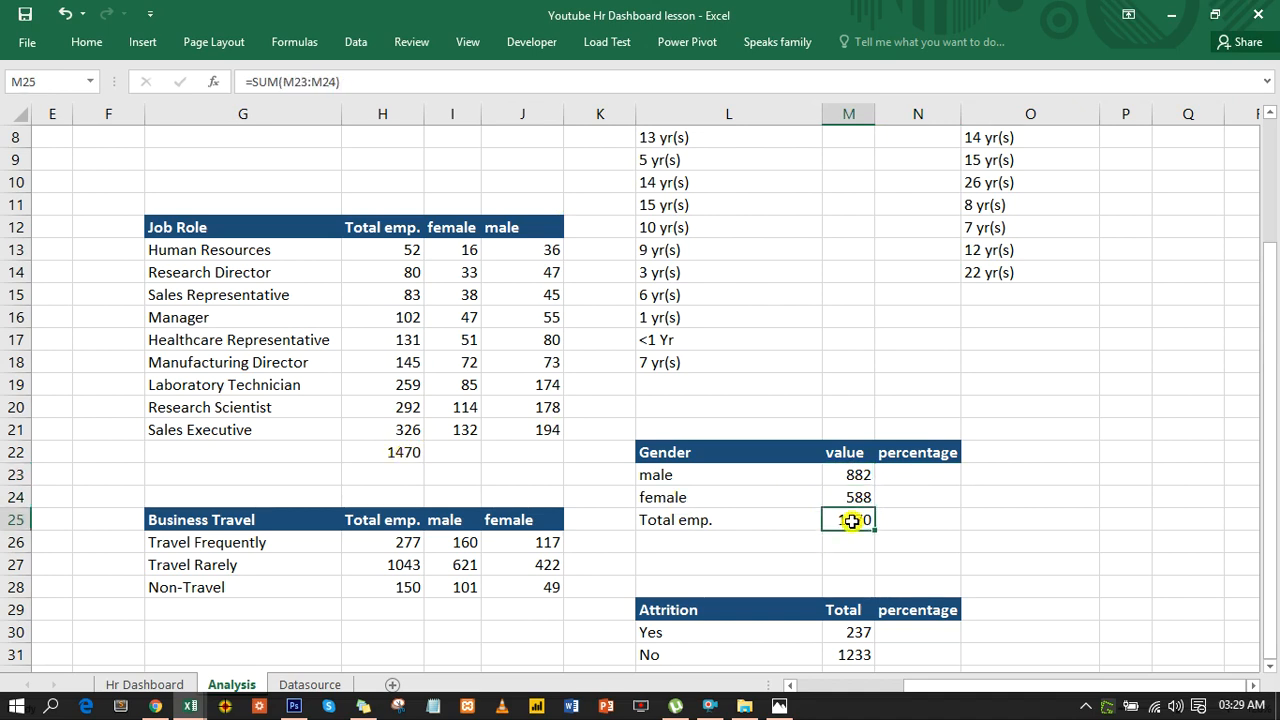
left_click(920, 474)
type("=")
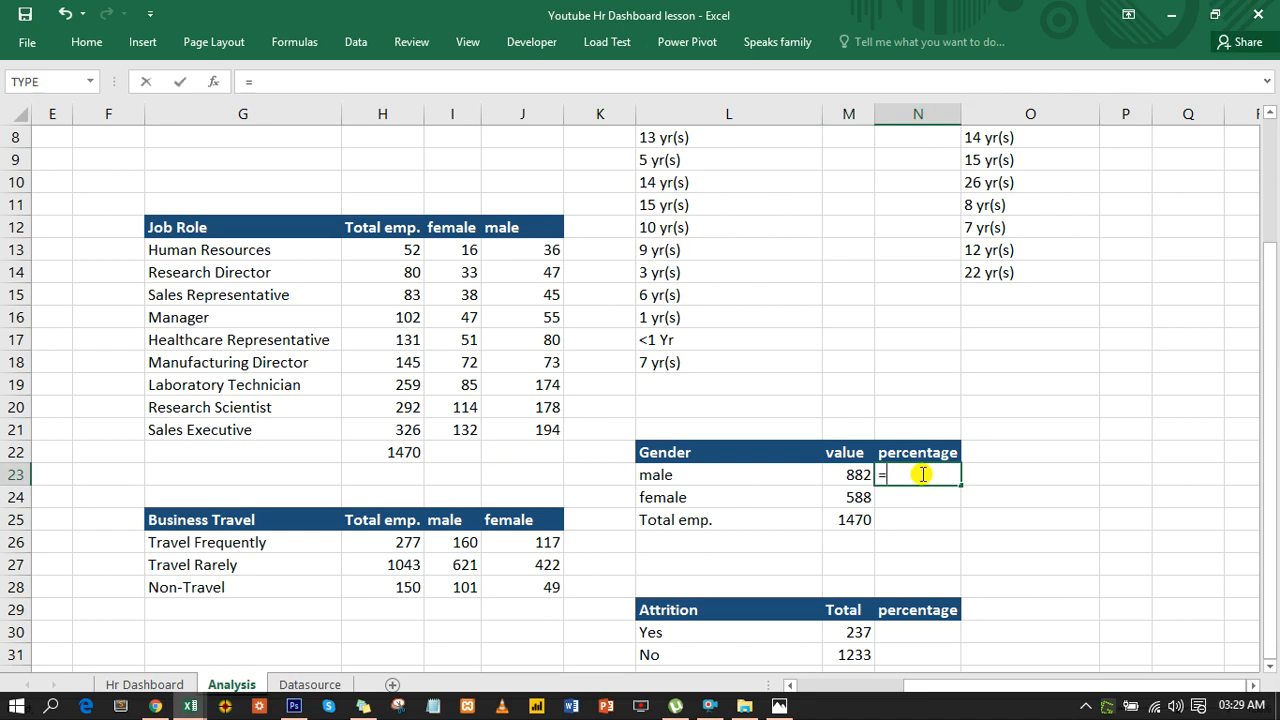
left_click(860, 474)
type("/")
left_click(858, 521)
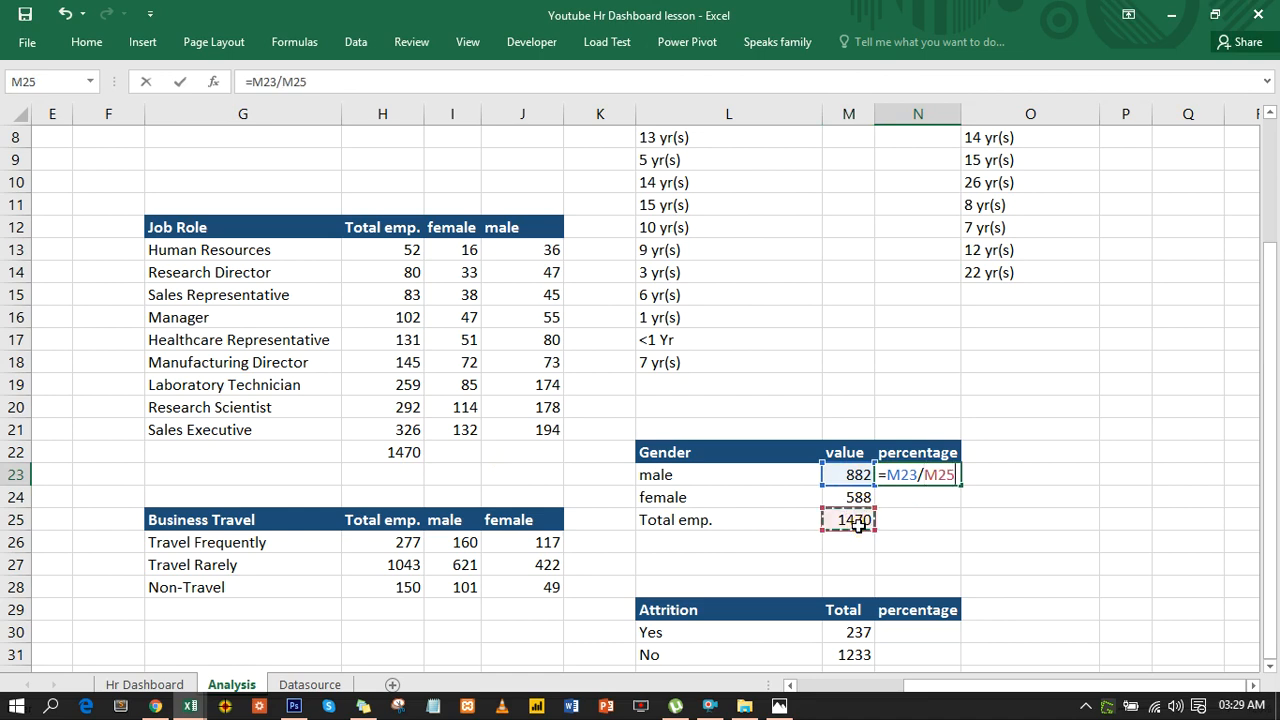
key("Return")
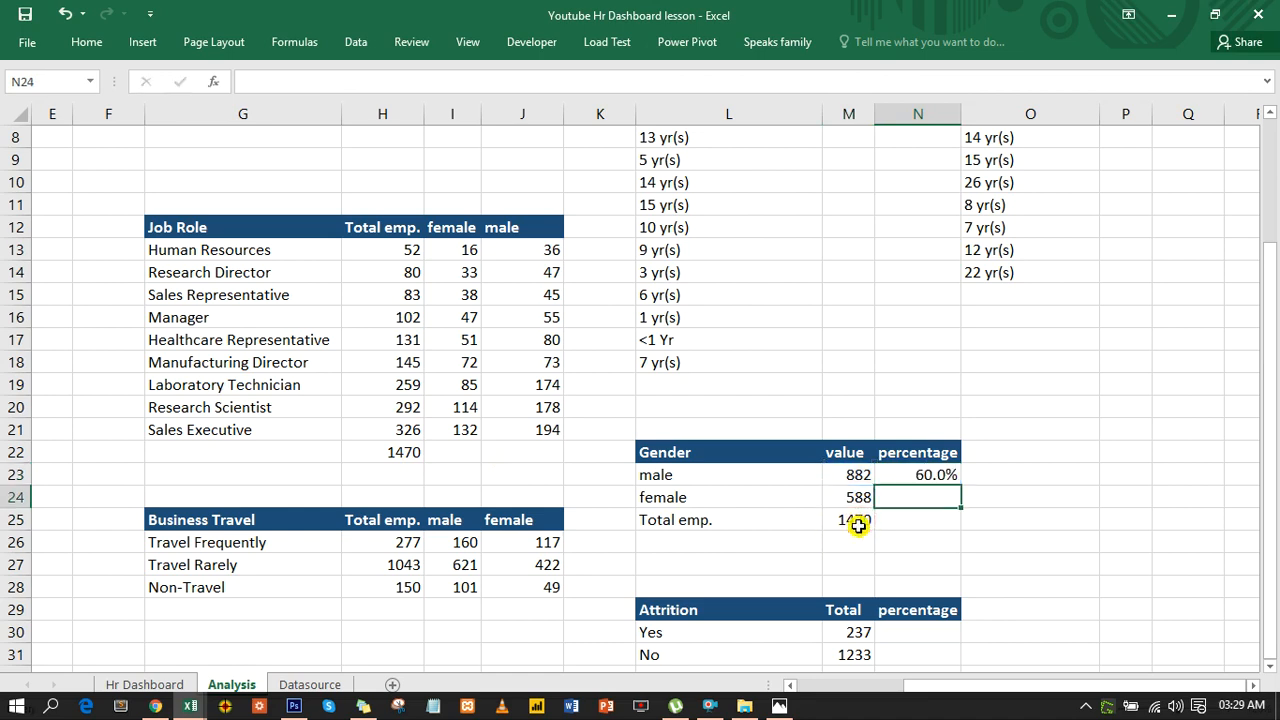
Step: Calculate the female percentage in the Gender table with =M24/M25 in N24
type("=")
left_click(858, 500)
type("/")
left_click(848, 519)
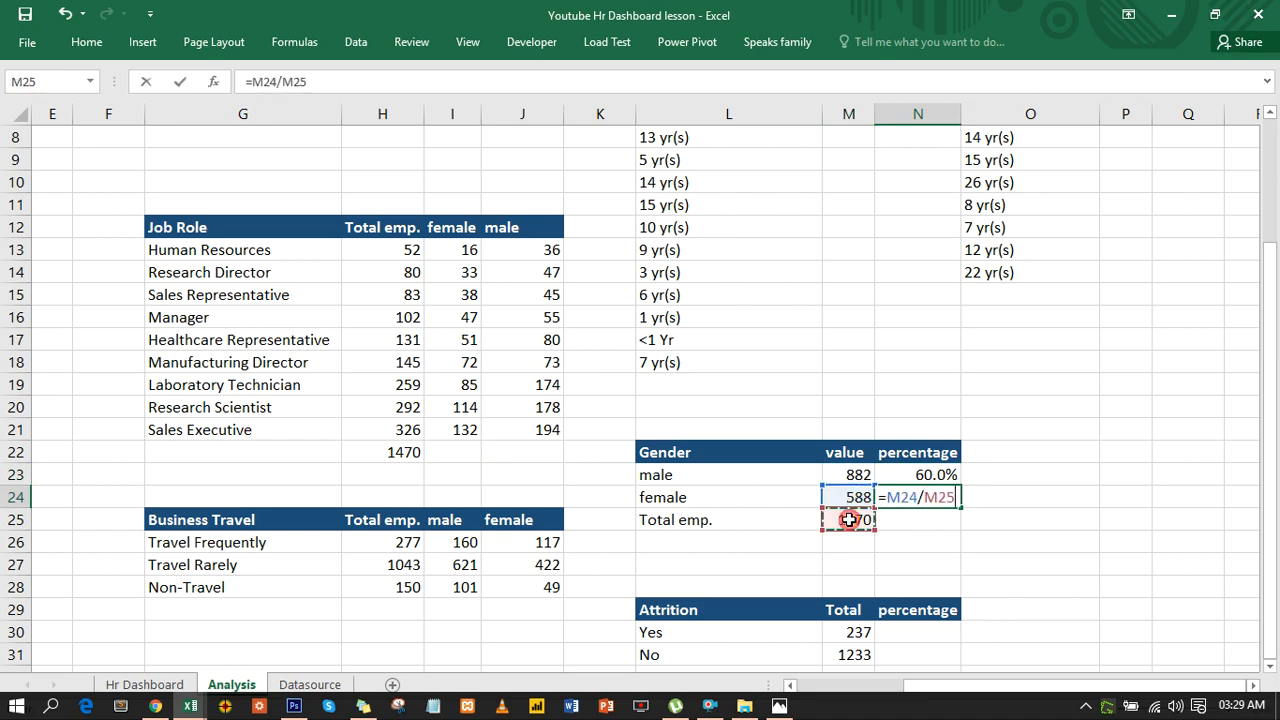
key("Return")
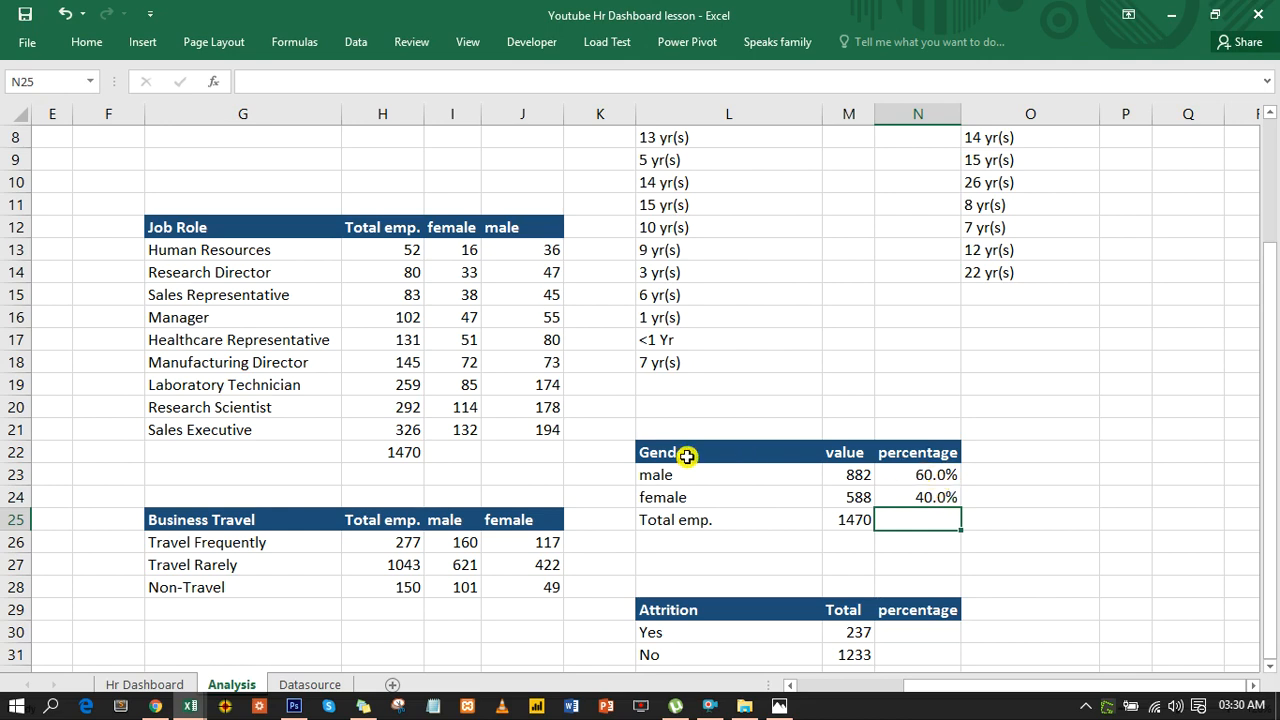
Step: Place a copy of the dashboard's Total Employees heading below it, linked to =Analysis!M25, and duplicate that value box onto the Male Employees card
left_click(165, 683)
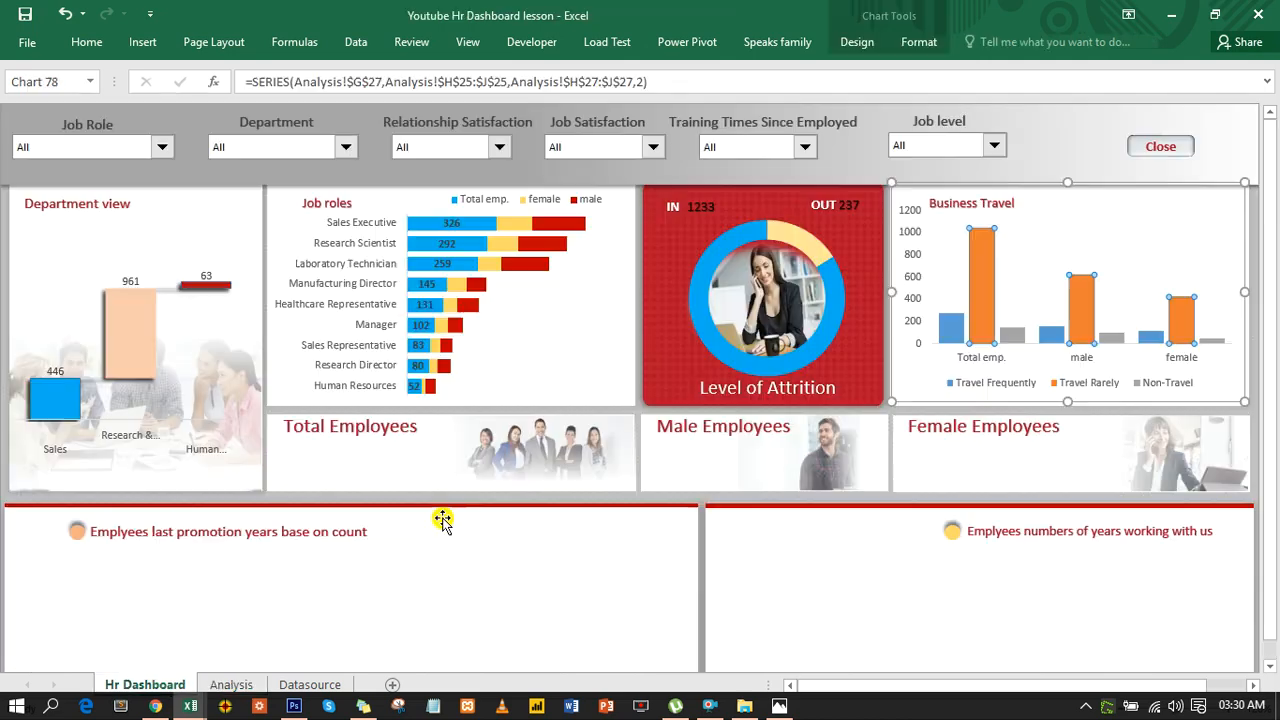
left_click(367, 429)
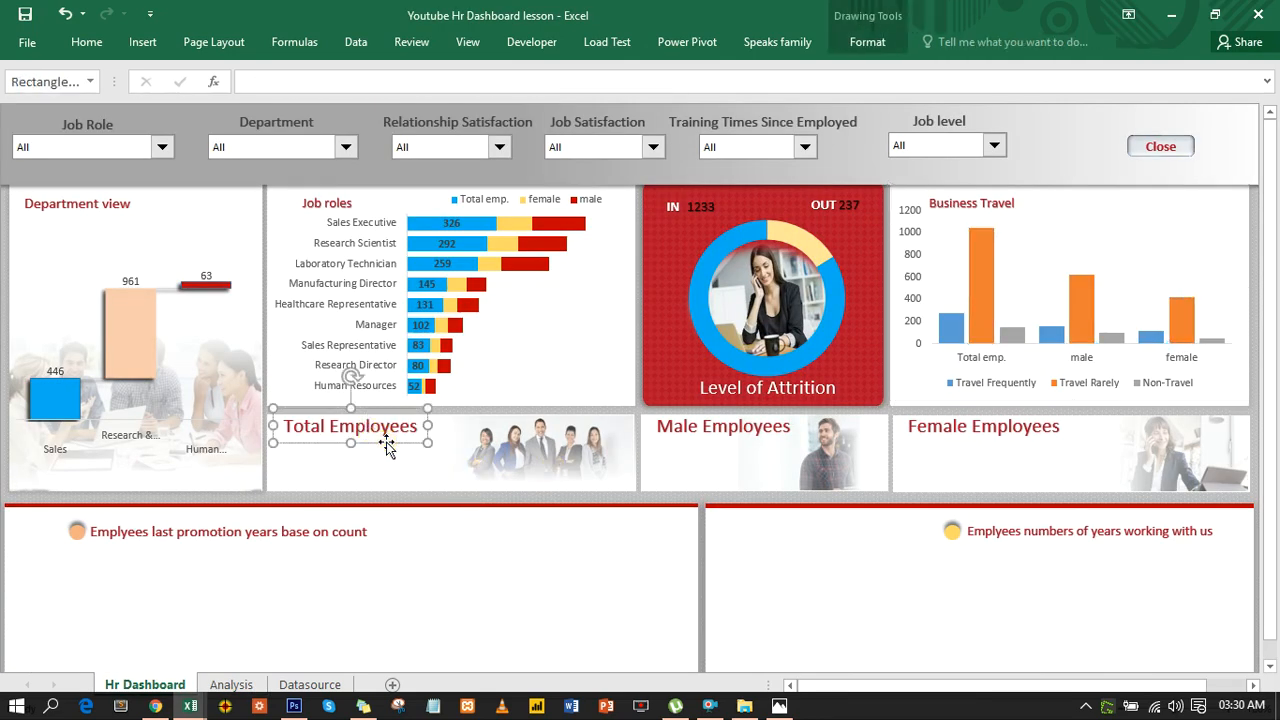
key("ctrl+d")
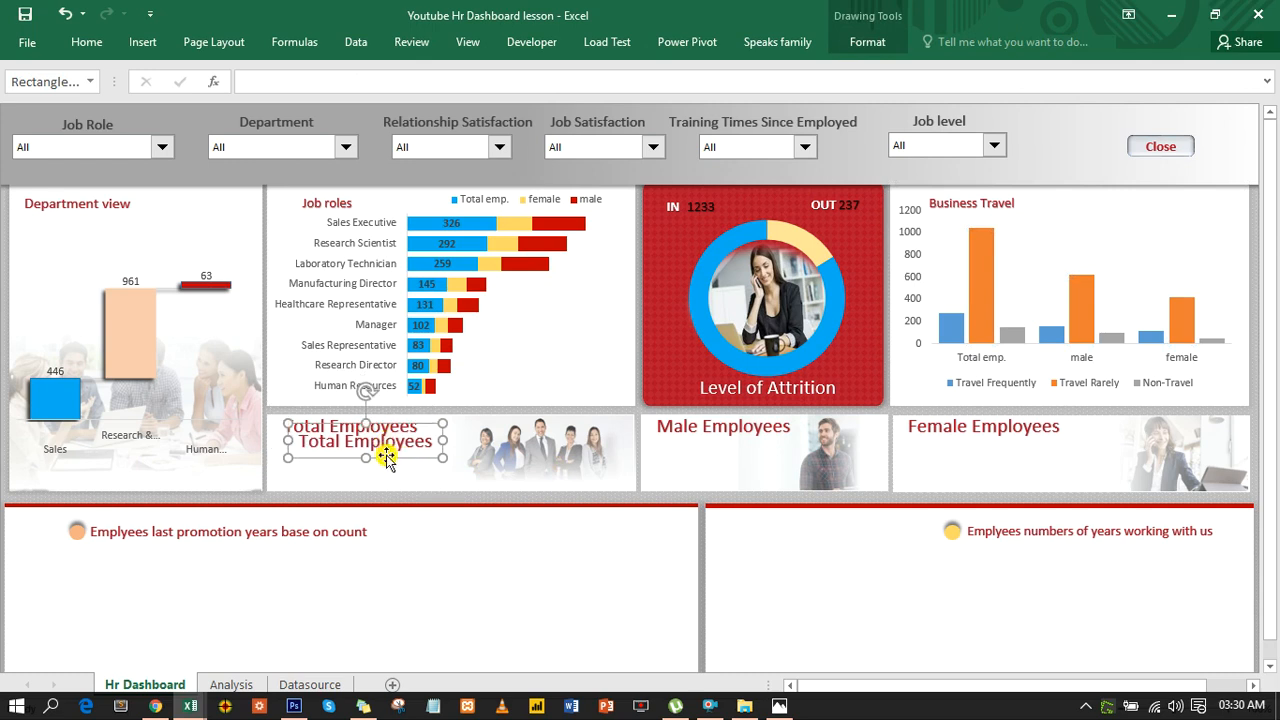
left_click_drag(387, 459, 373, 475)
left_click(355, 83)
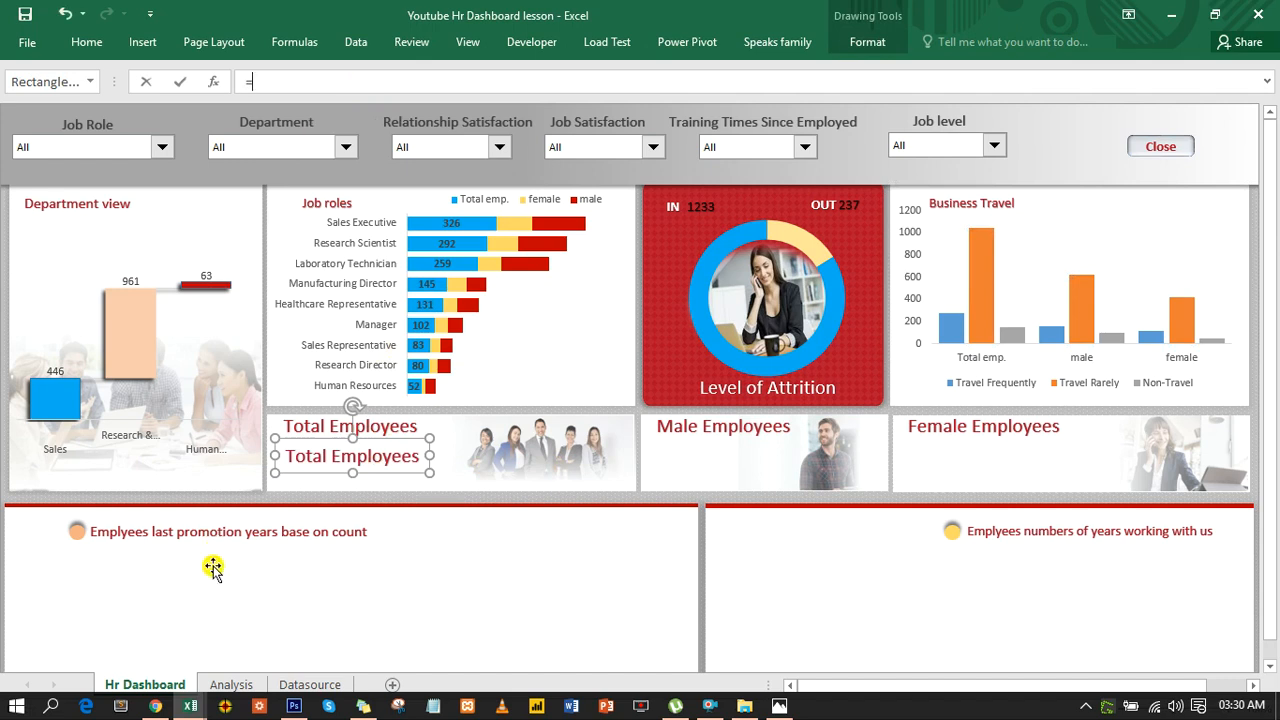
left_click(231, 682)
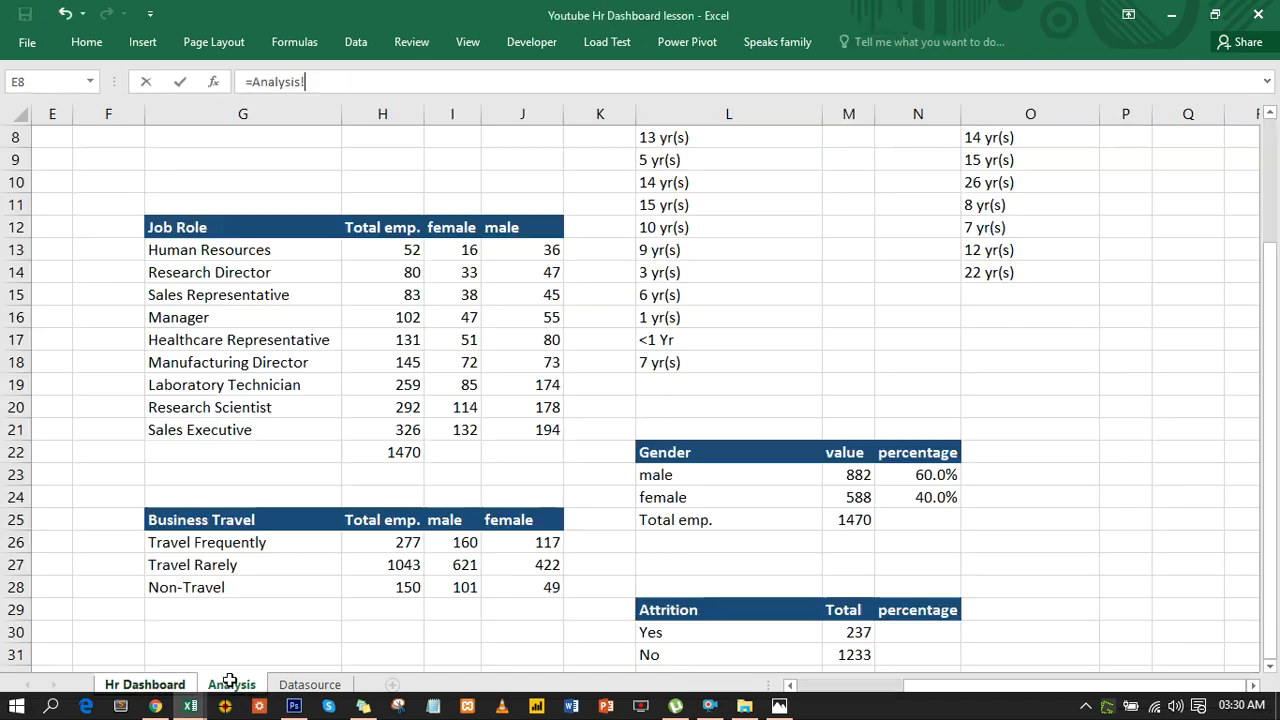
left_click(851, 522)
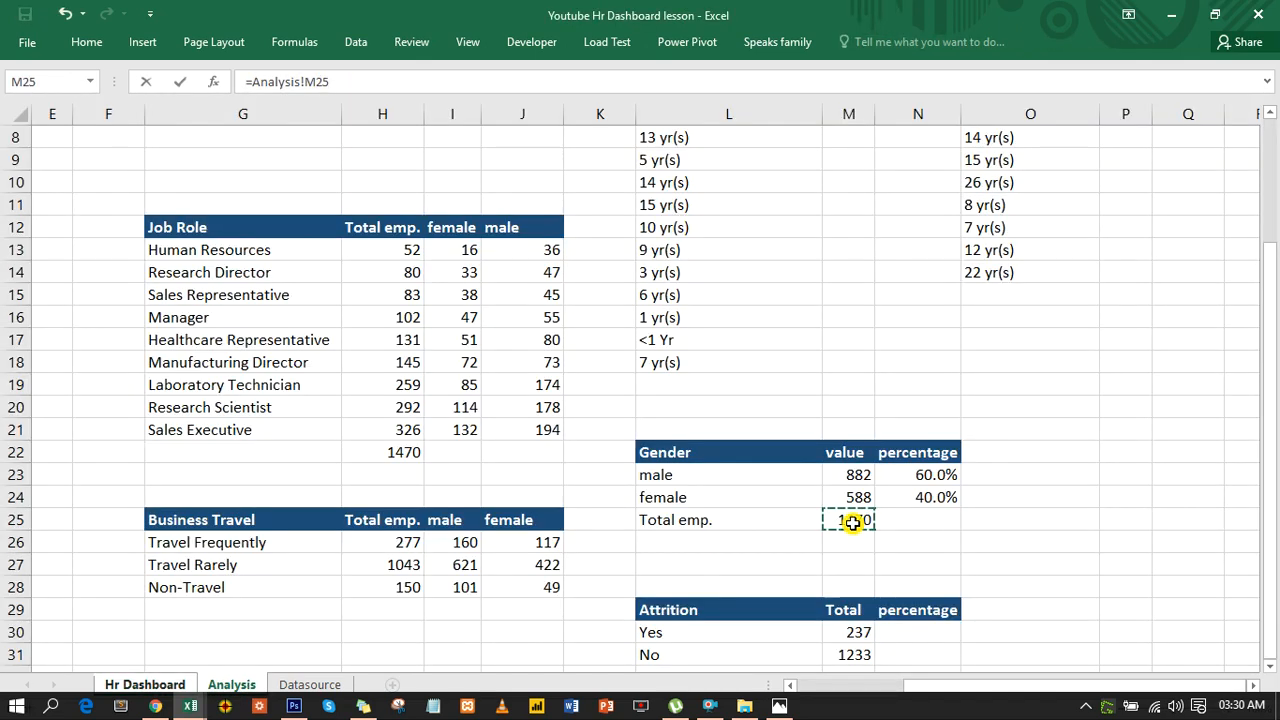
key("Return")
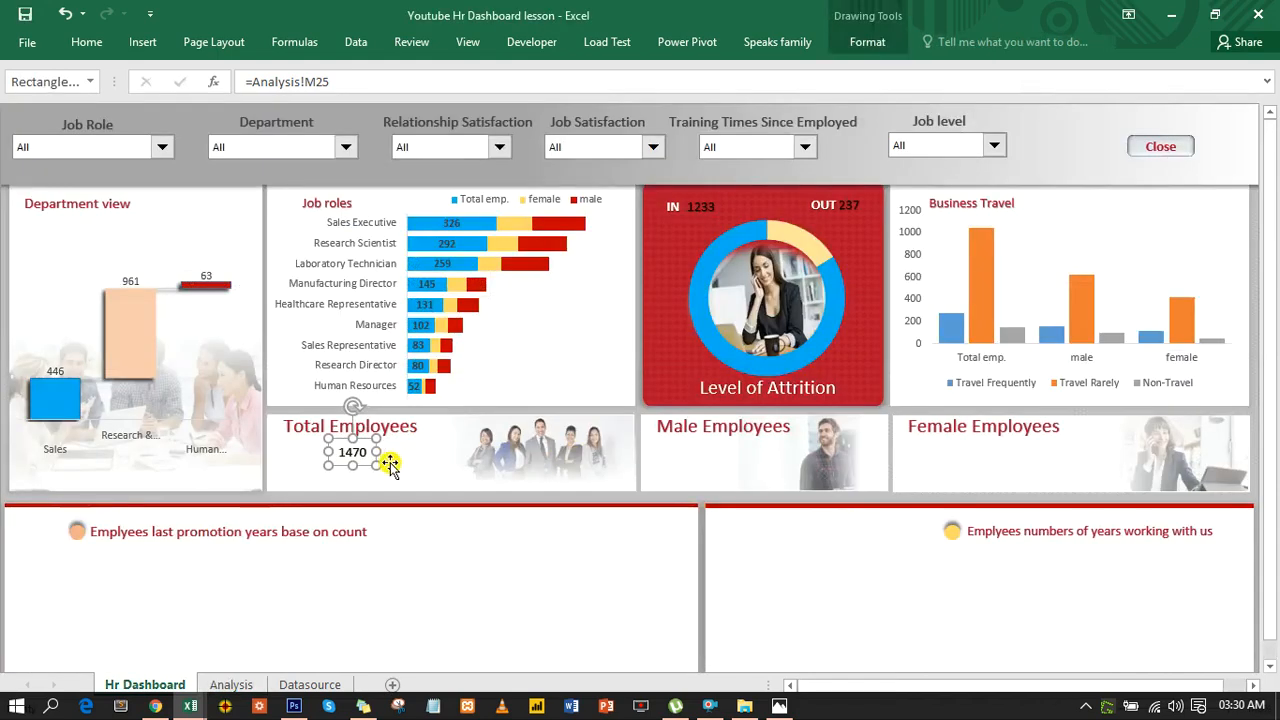
key("ctrl+d")
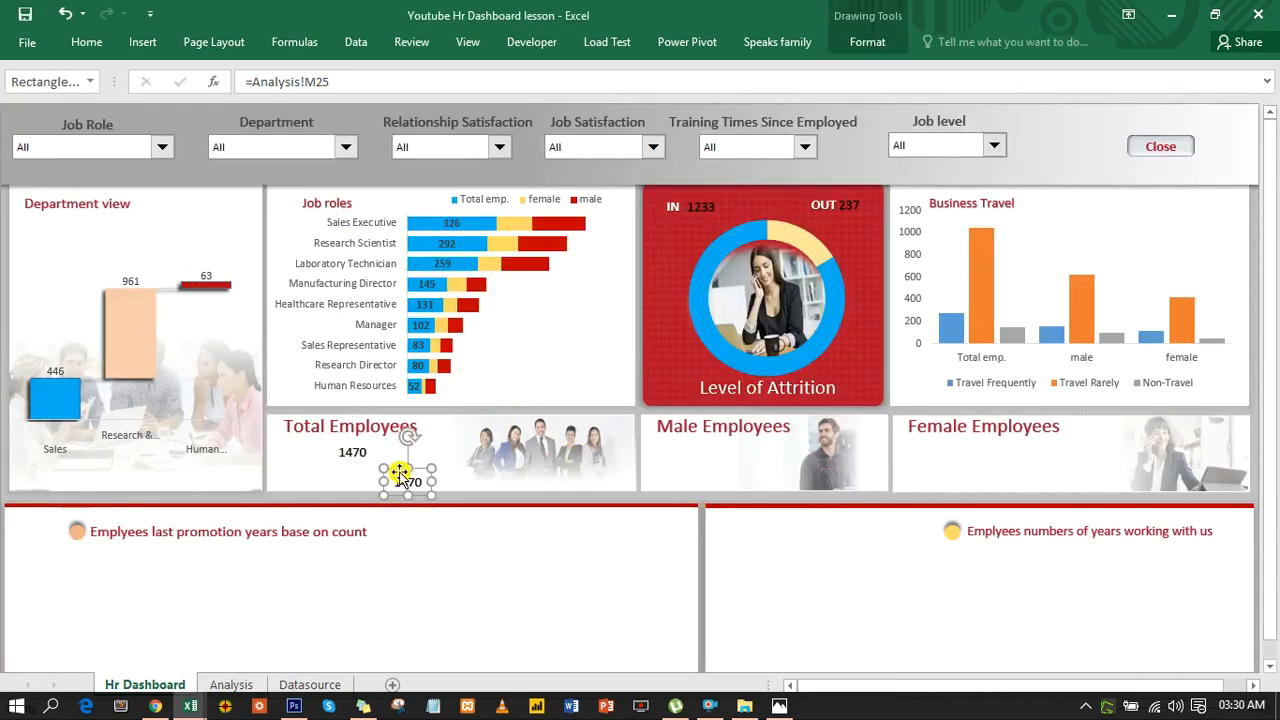
left_click_drag(398, 470, 688, 452)
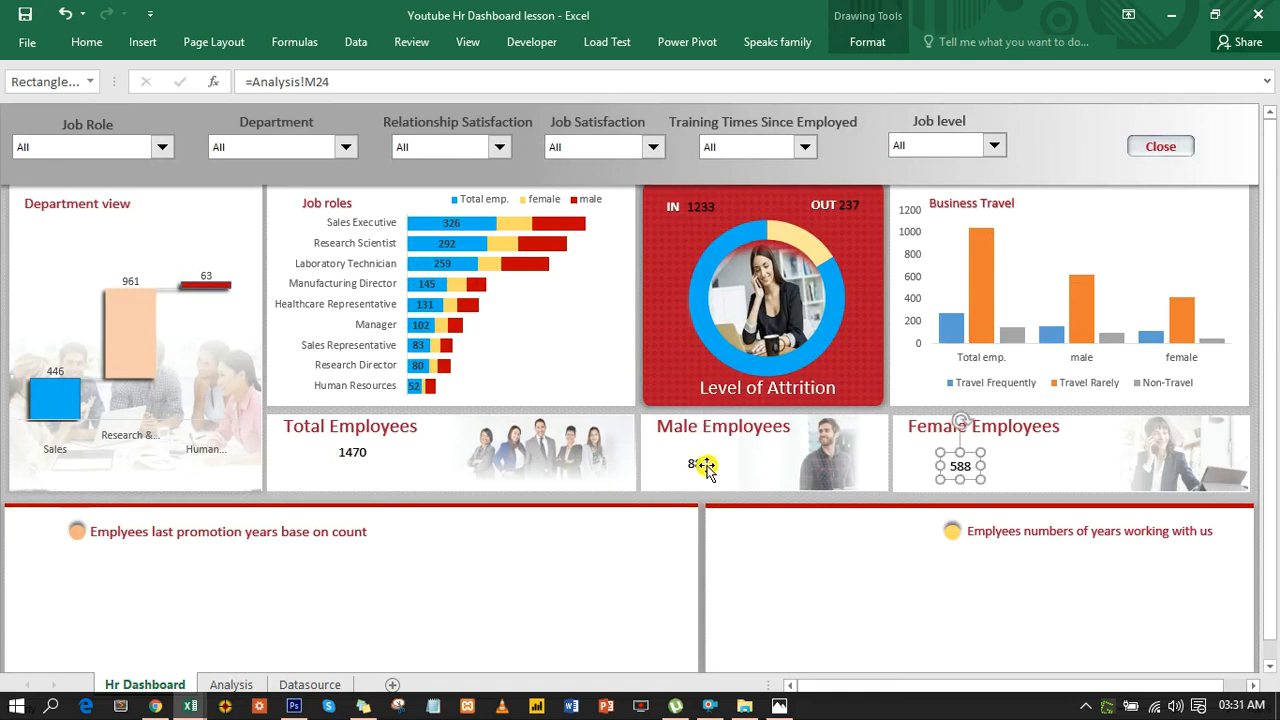
Step: Set the font size of the total, male and female employee count boxes to 32
left_click(705, 466, "ctrl")
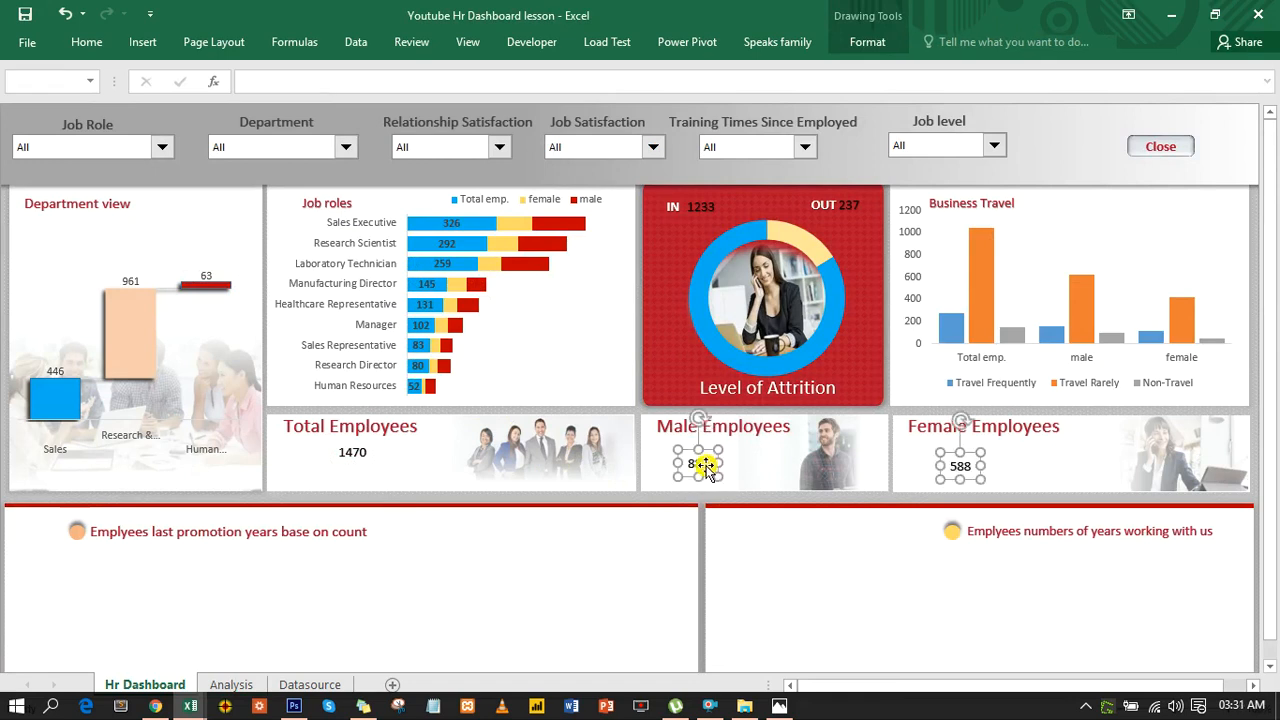
left_click(361, 450, "ctrl")
left_click(94, 40)
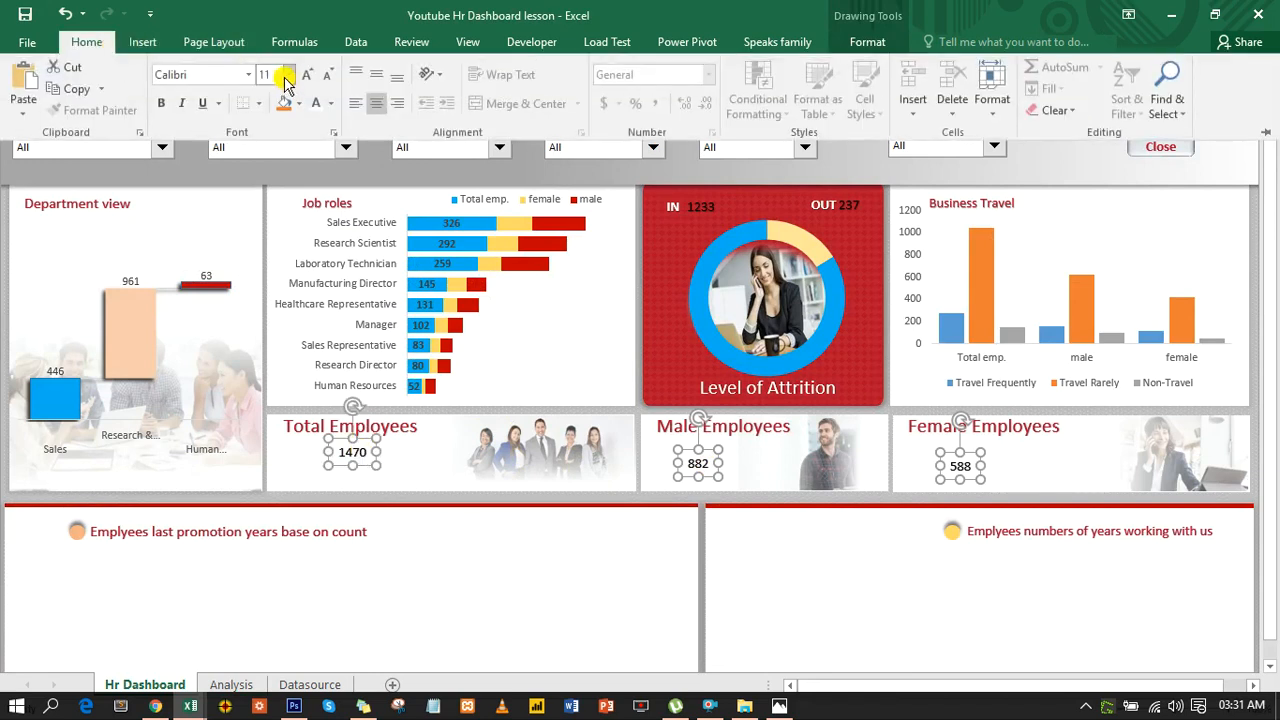
left_click(287, 75)
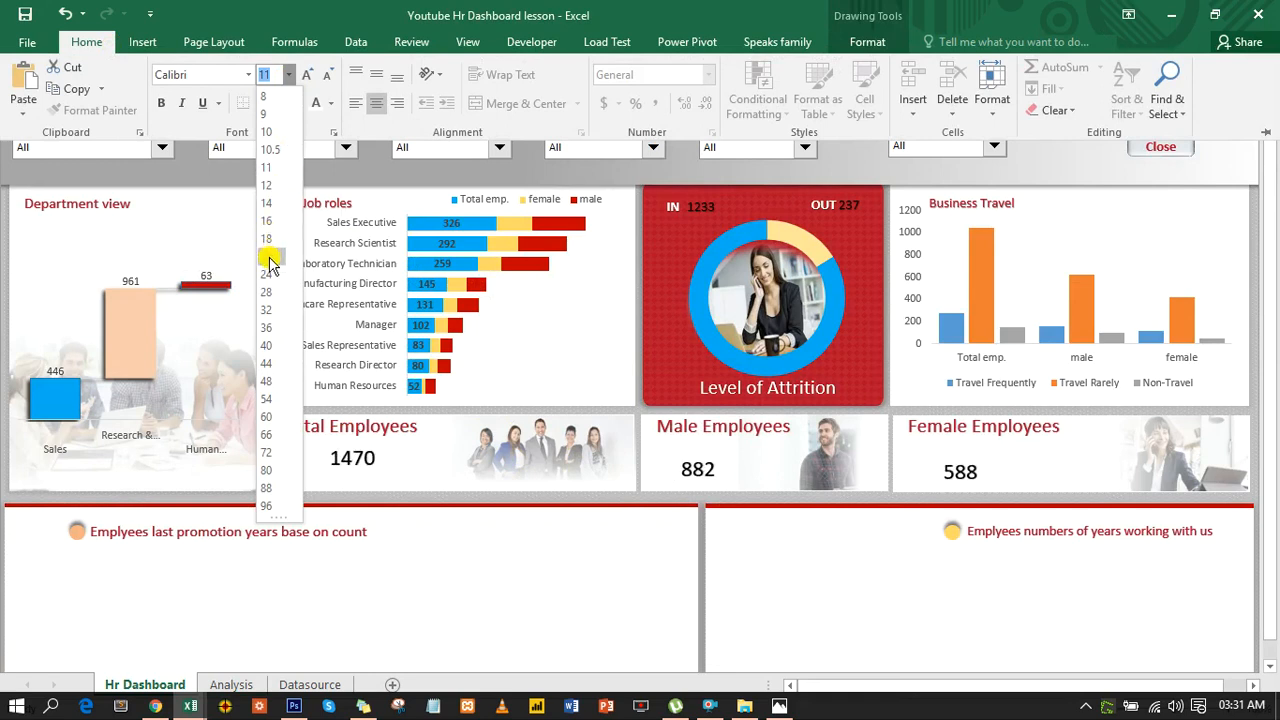
left_click(270, 313)
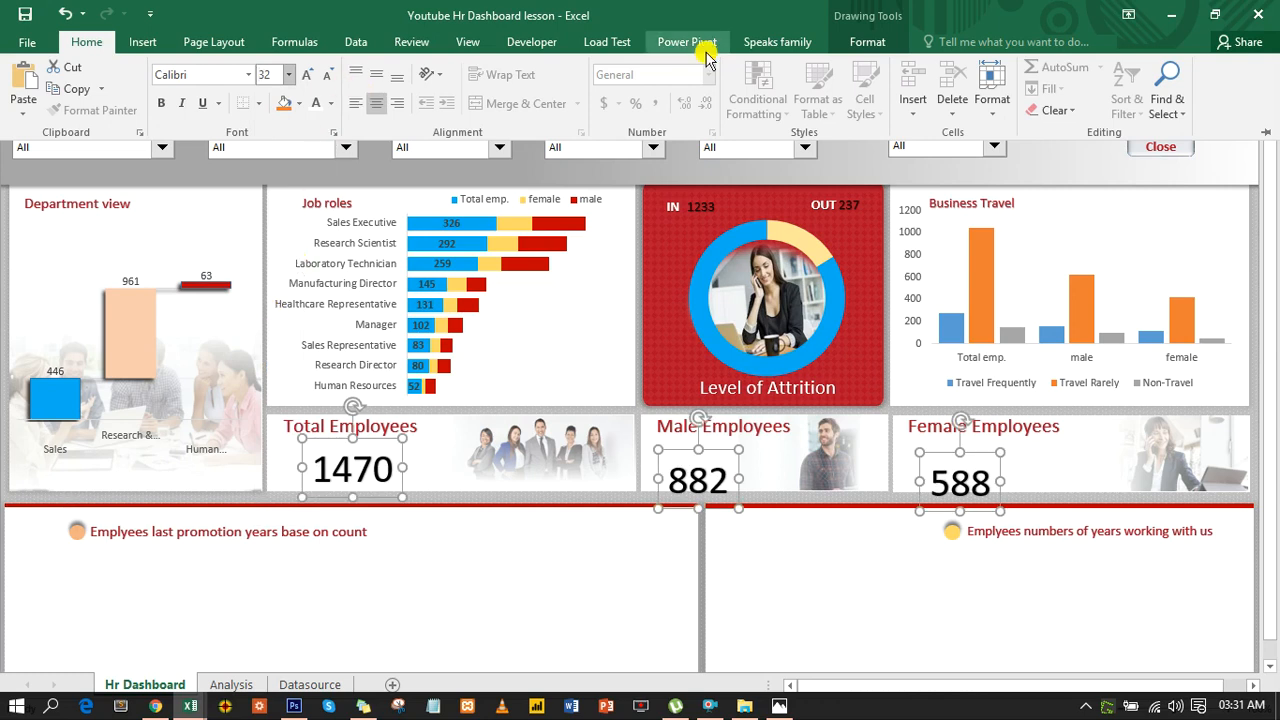
Step: Move the total employee count box up just beneath the Total Employees heading and make its text bold
left_click(891, 41)
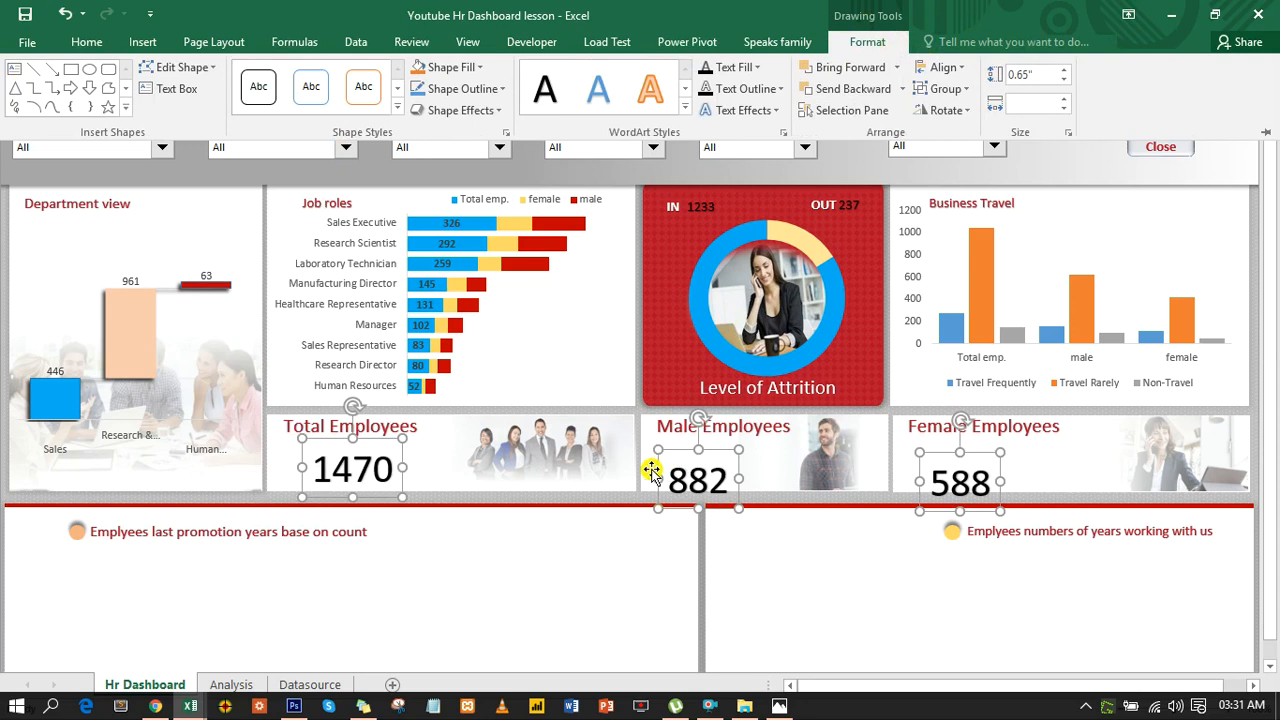
left_click(575, 519)
left_click(575, 519)
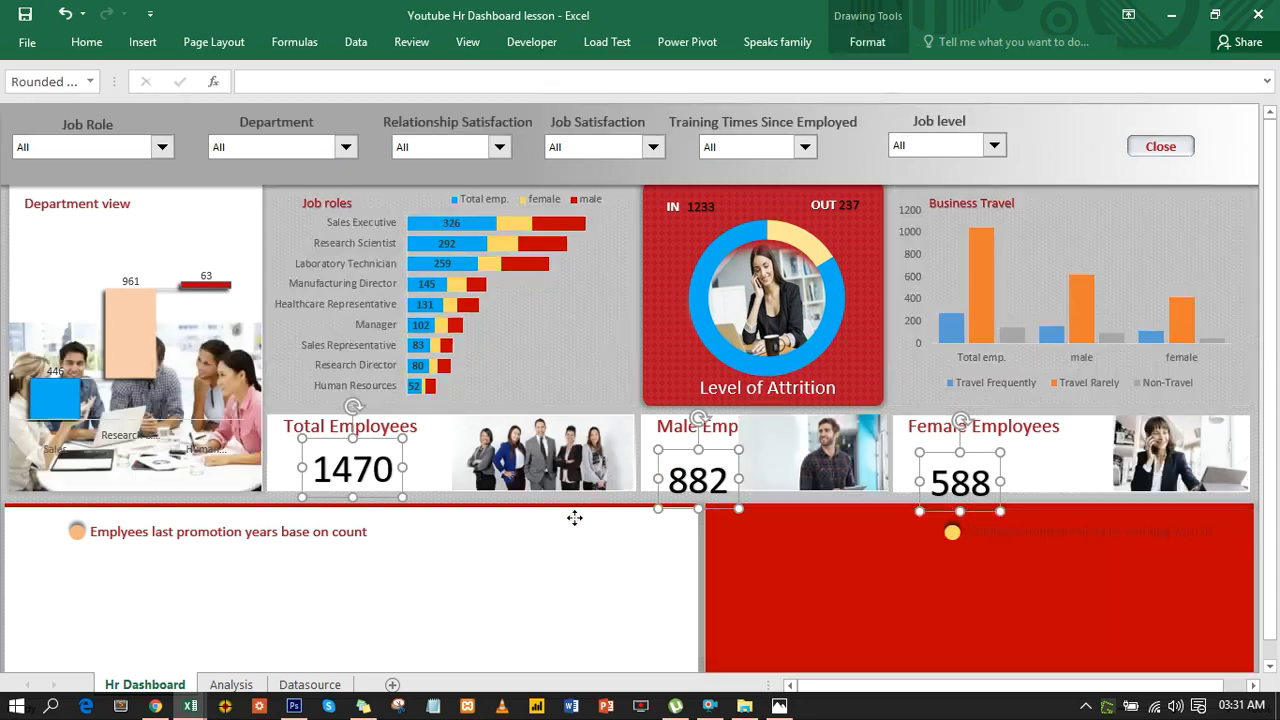
left_click(370, 482)
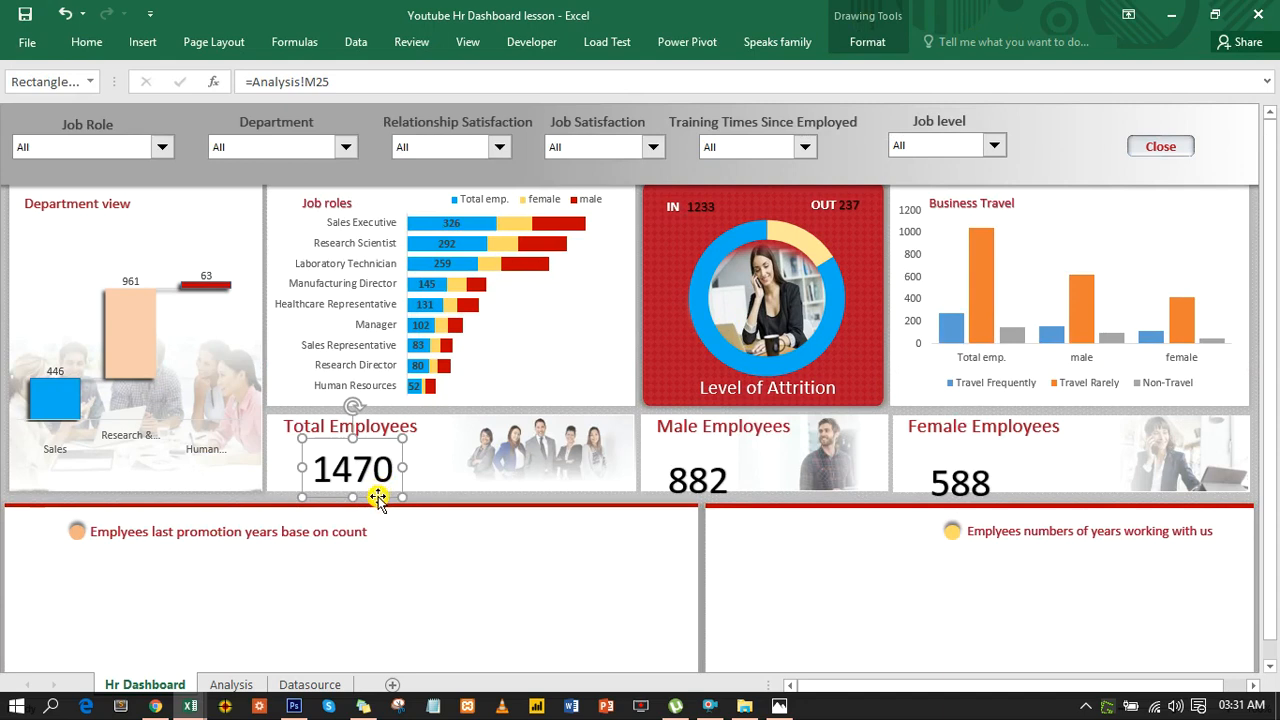
left_click_drag(378, 496, 360, 487)
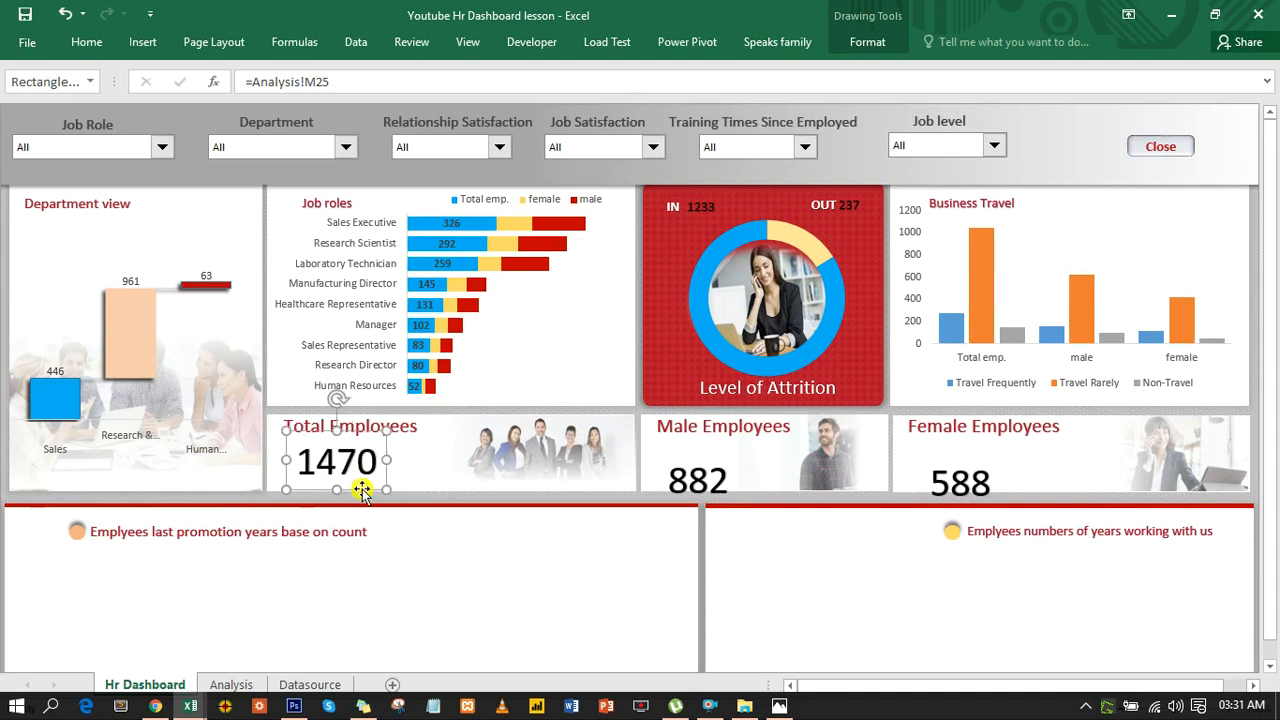
left_click(86, 42)
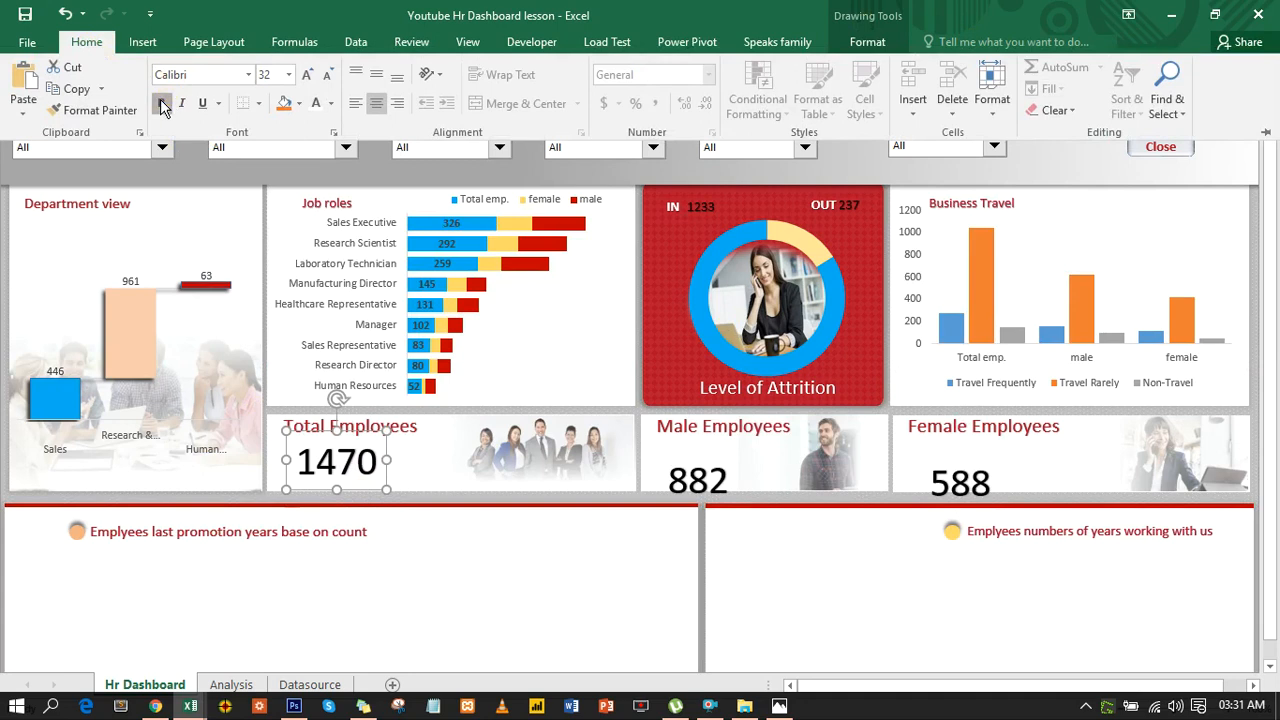
left_click(161, 104)
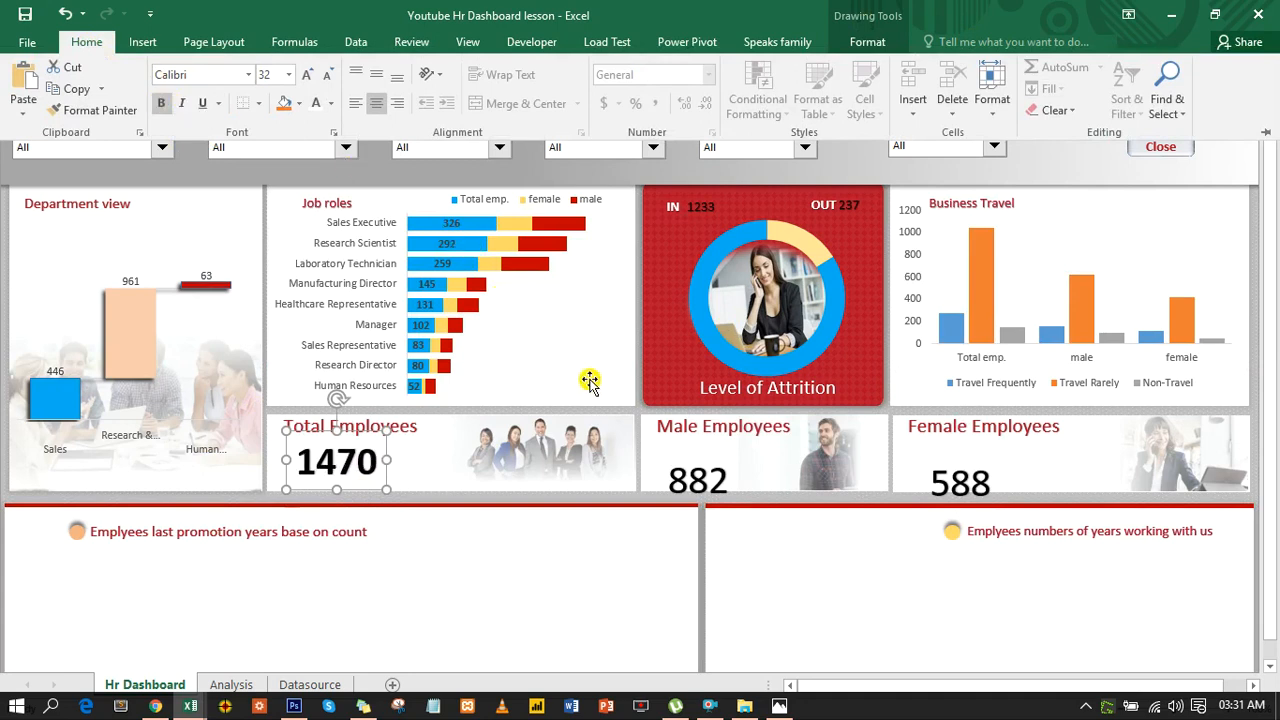
Step: Align the tops of the total, male and female employee count boxes
left_click(682, 479)
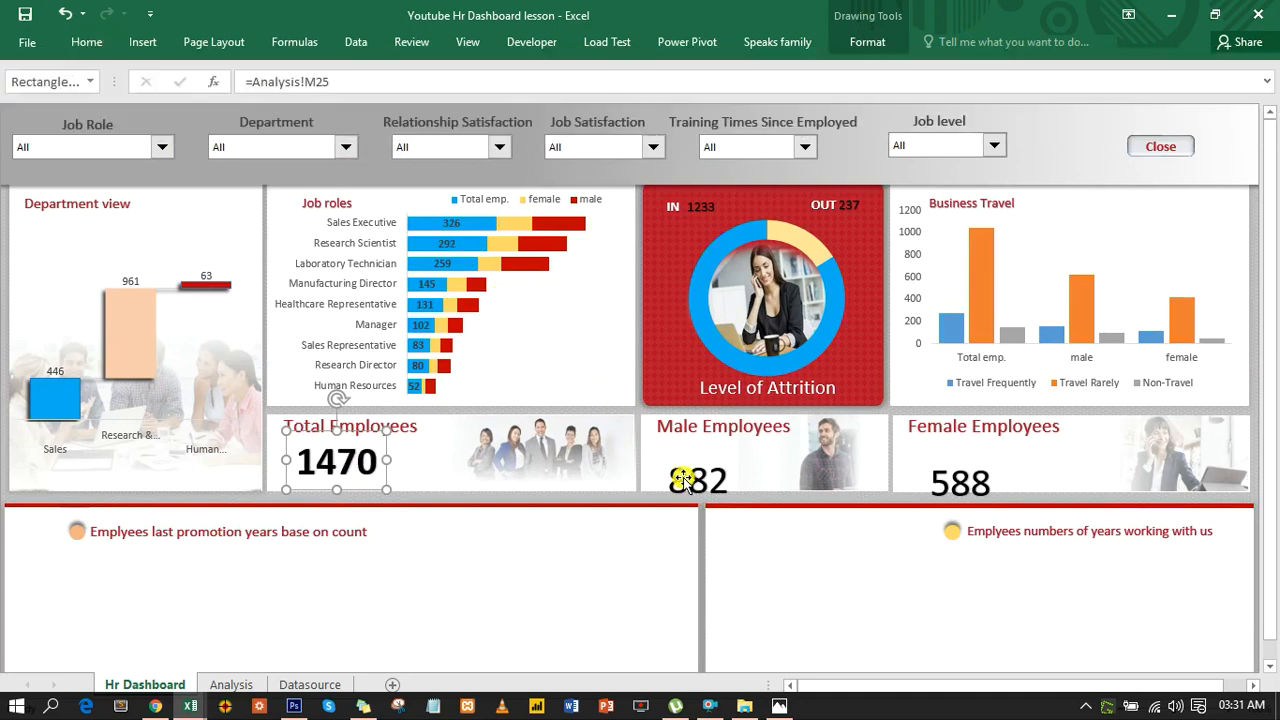
left_click(683, 479, "ctrl")
left_click(944, 484, "ctrl")
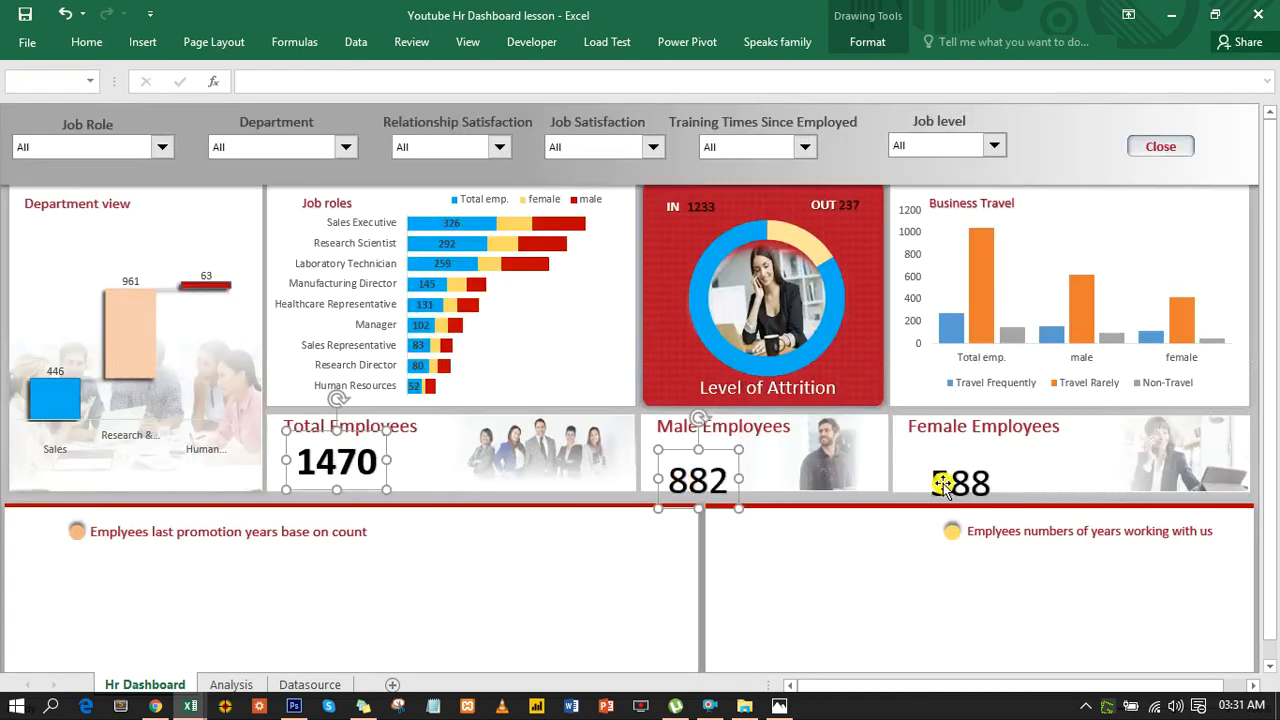
left_click(867, 44)
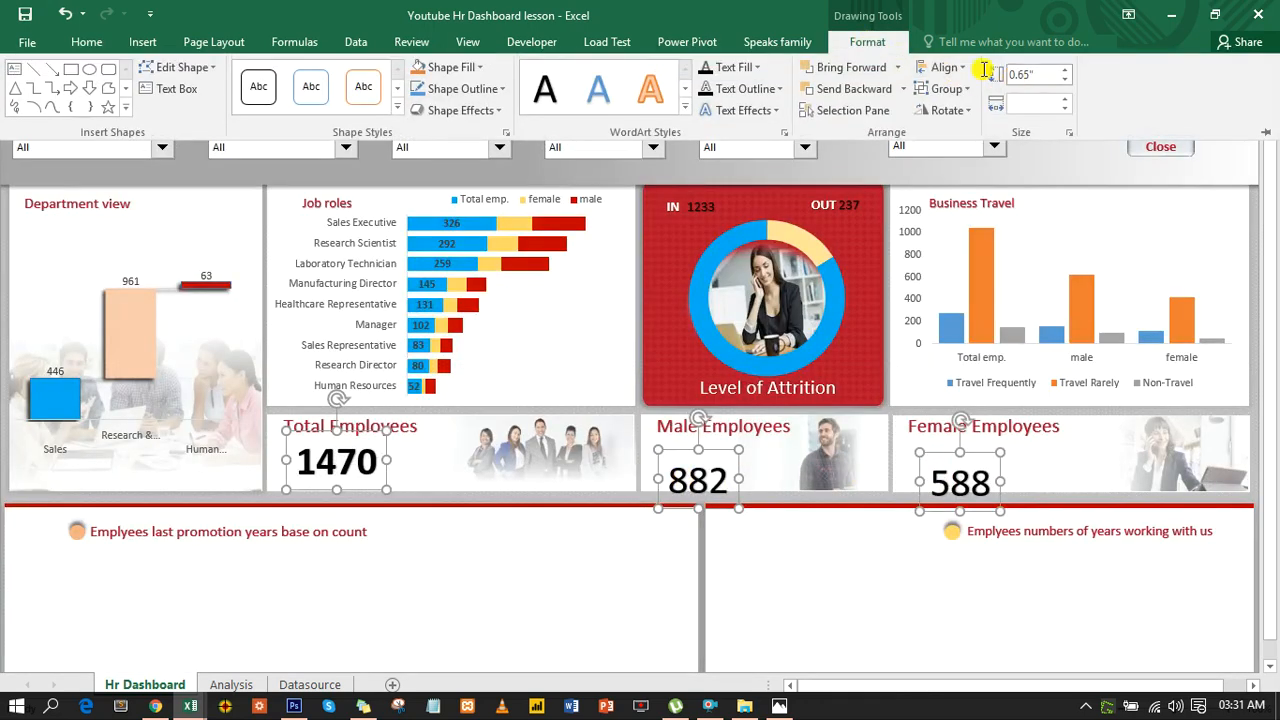
left_click(944, 67)
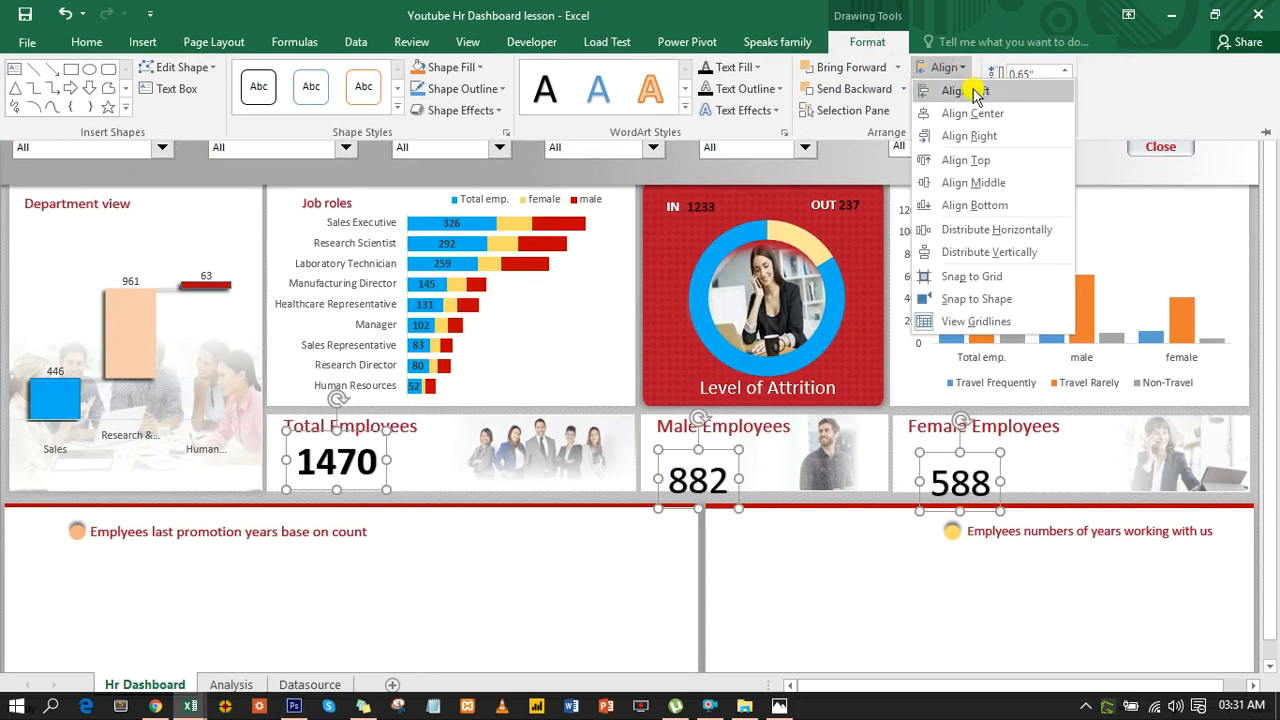
left_click(973, 160)
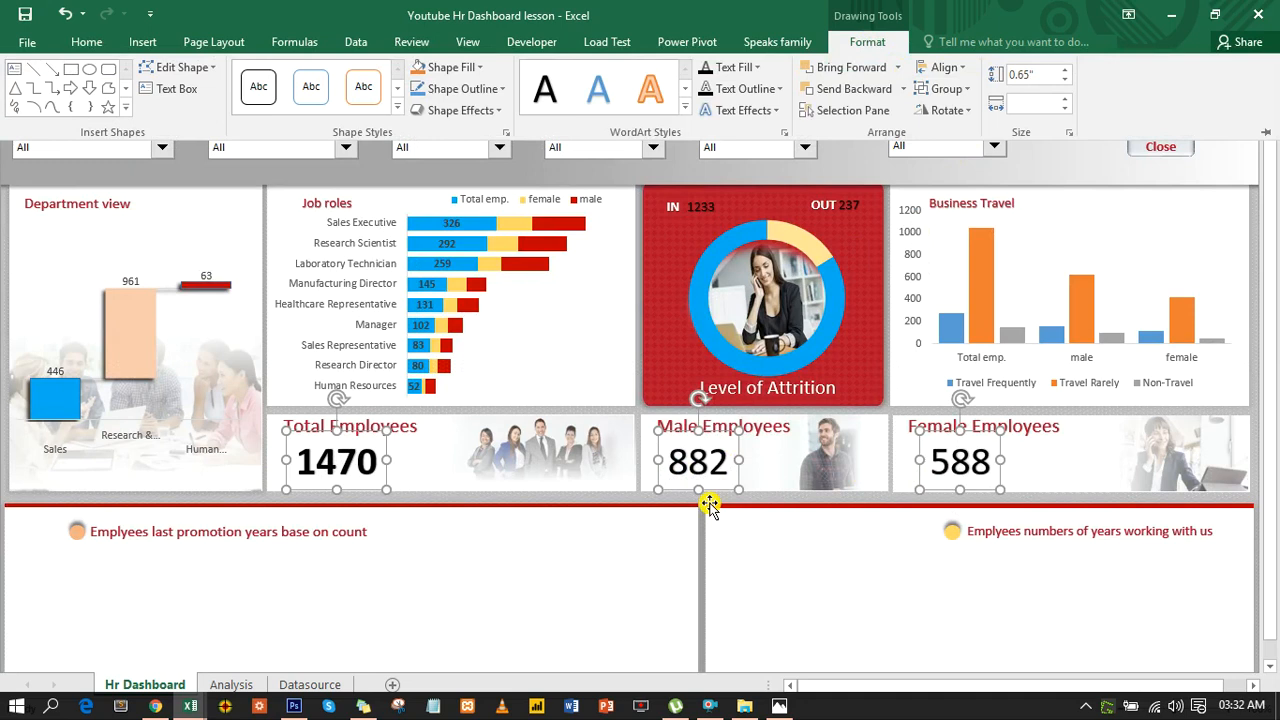
key("ctrl+F1")
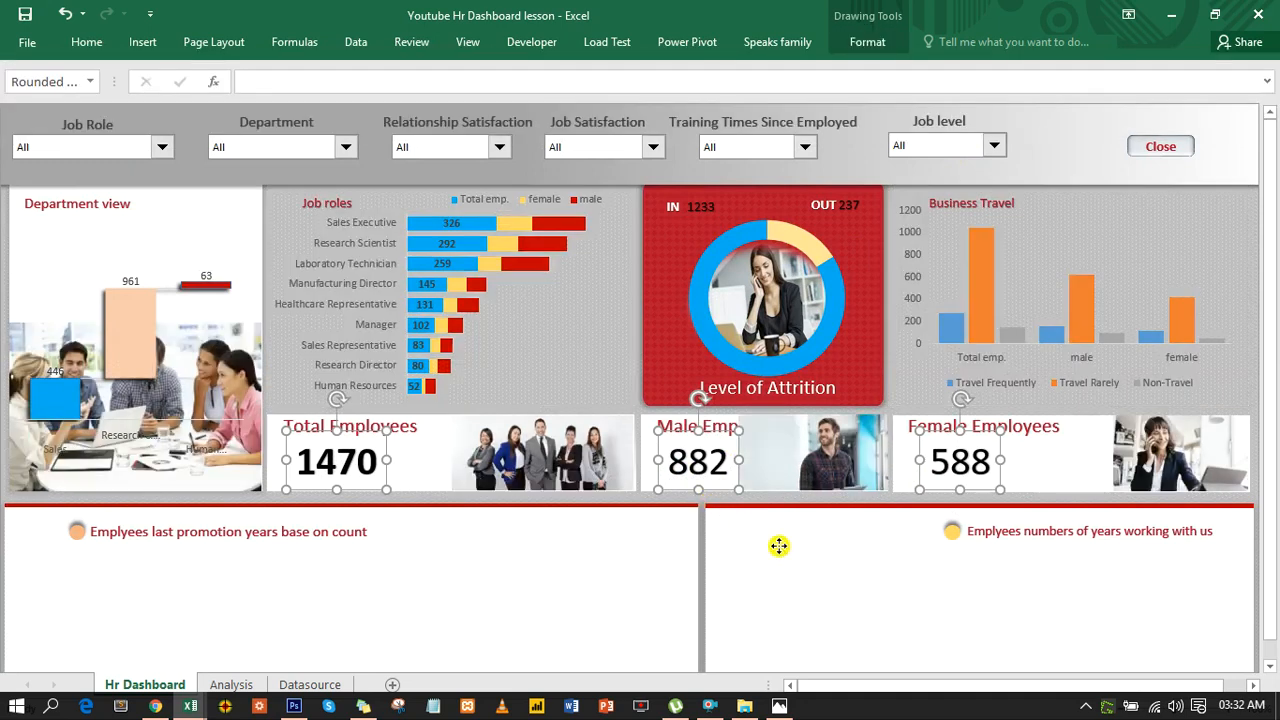
left_click(777, 546)
Step: Duplicate the male employee count box and link the copy to the male percentage with =Analysis!N23
left_click(699, 461)
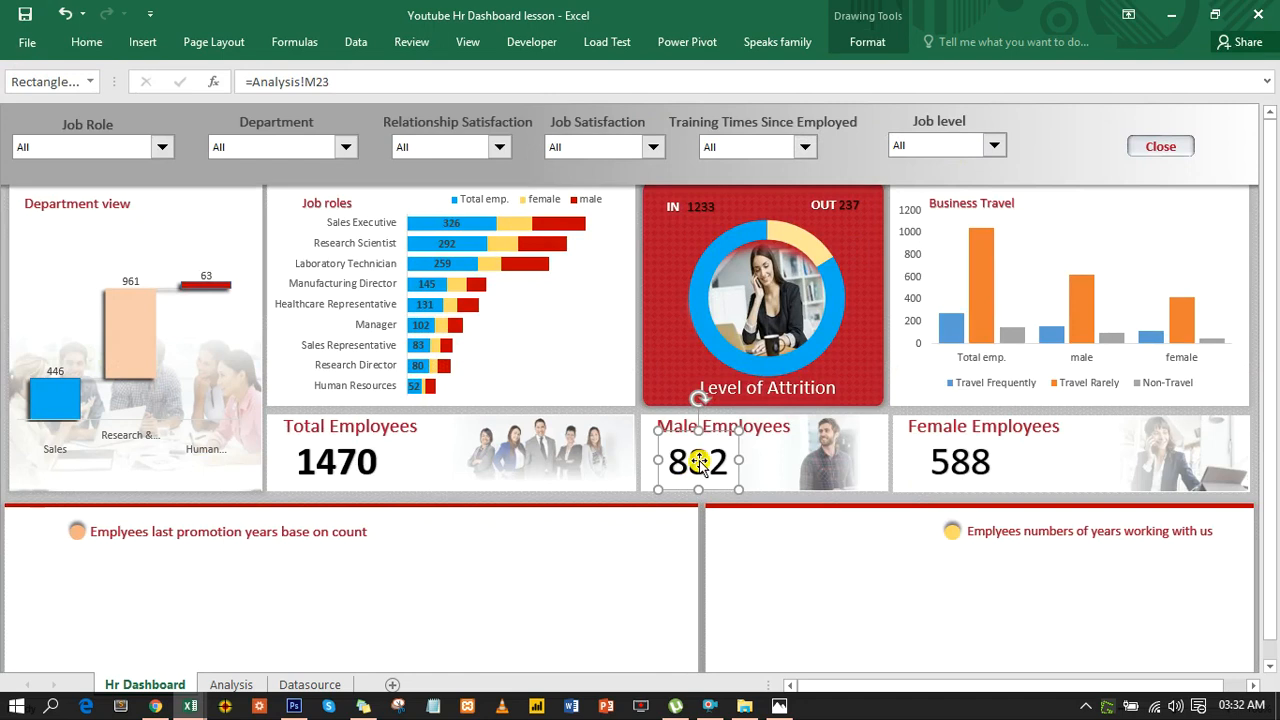
key("ctrl+d")
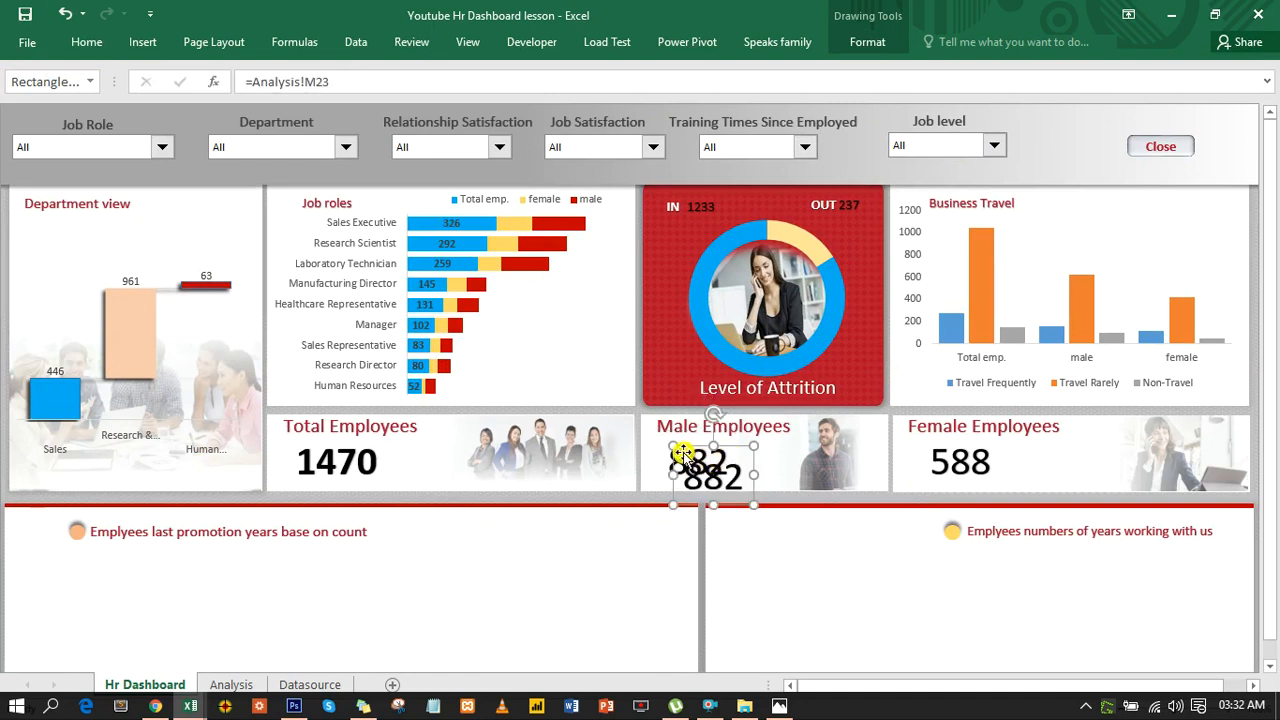
left_click(738, 452)
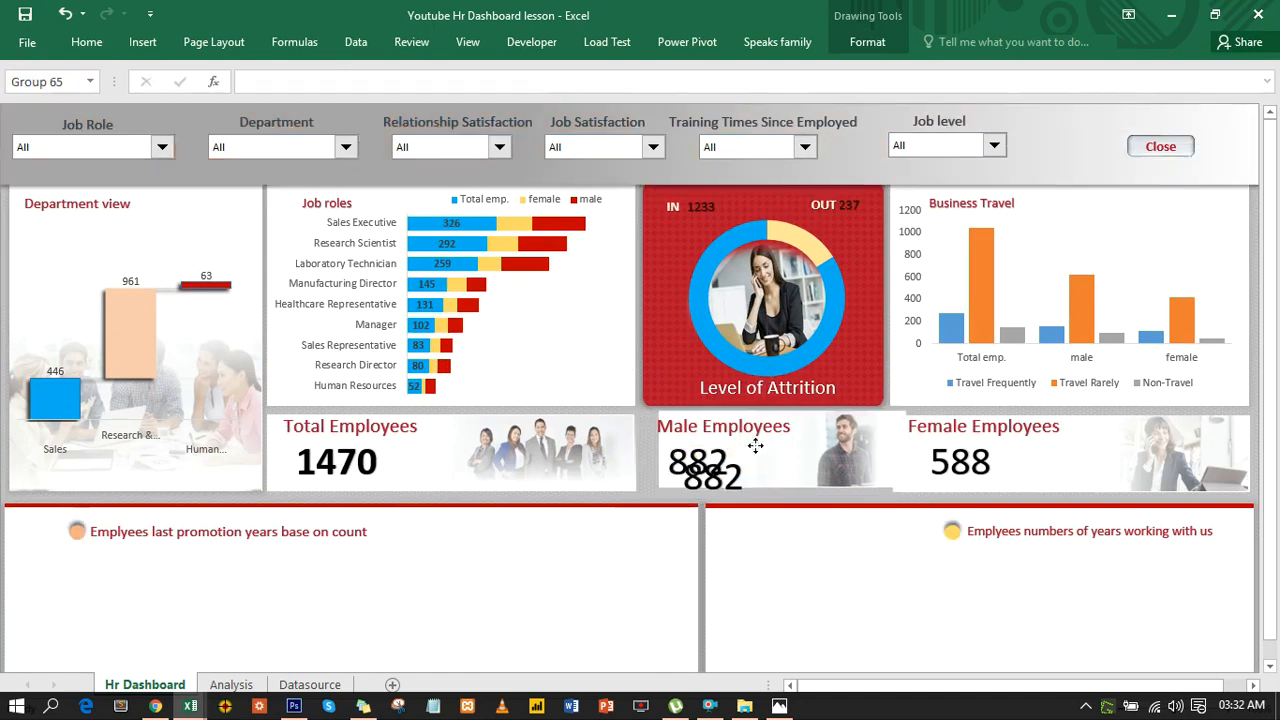
left_click_drag(758, 453, 755, 450)
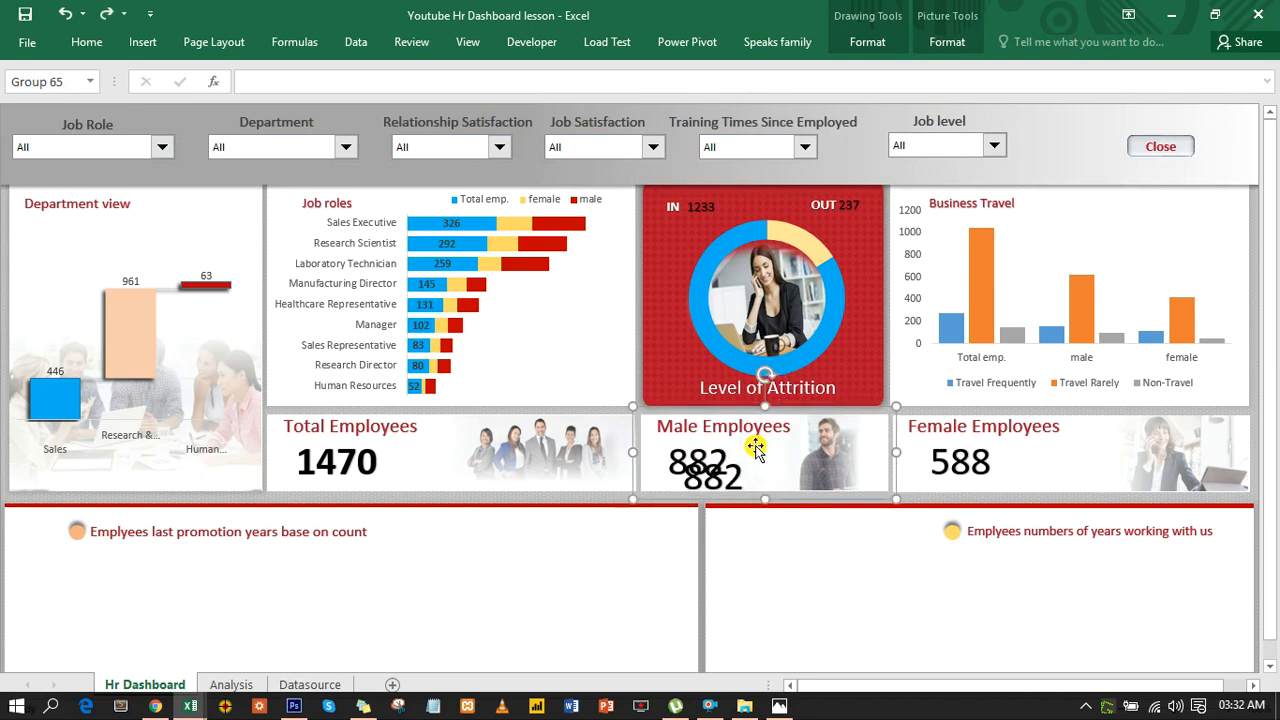
left_click(738, 479)
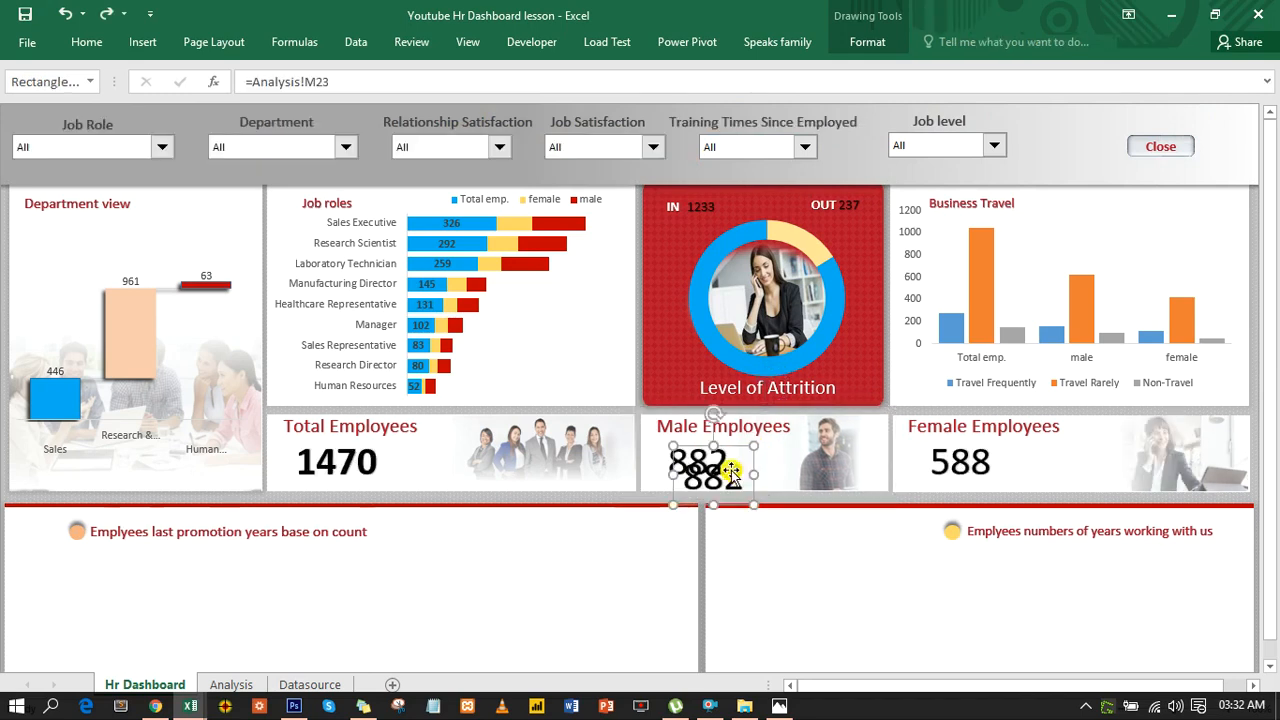
left_click_drag(342, 80, 238, 83)
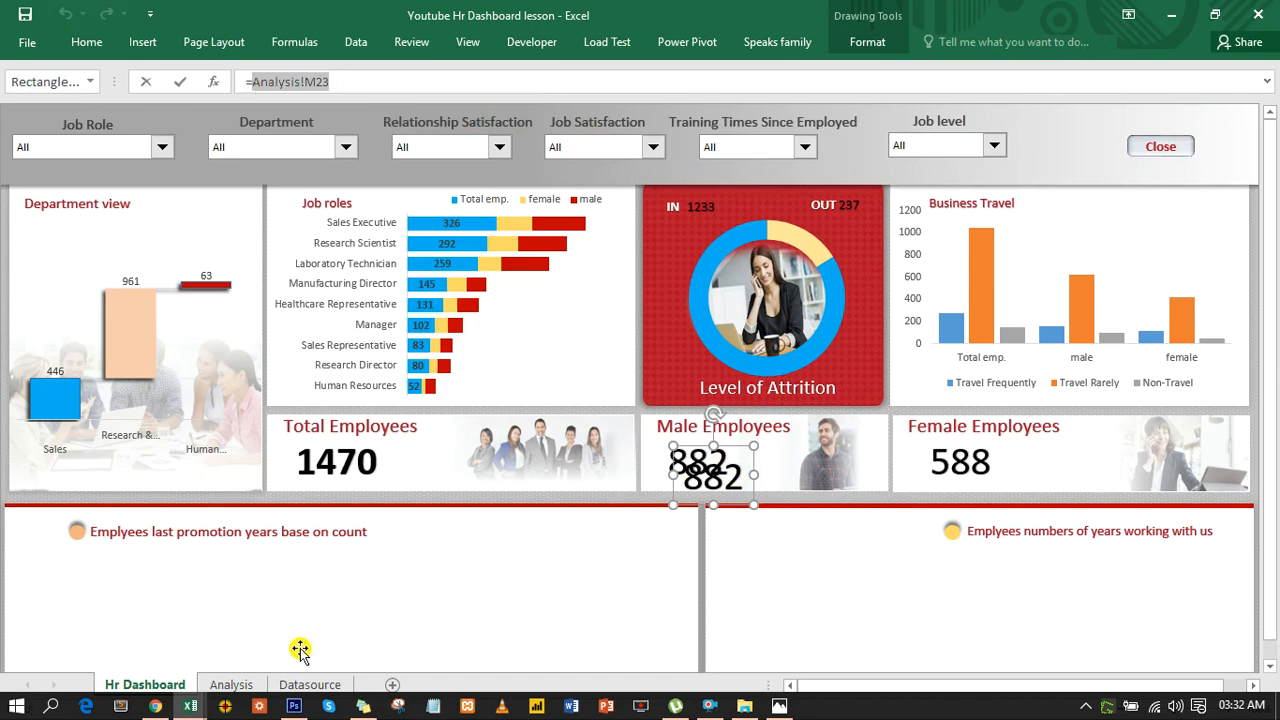
left_click(238, 685)
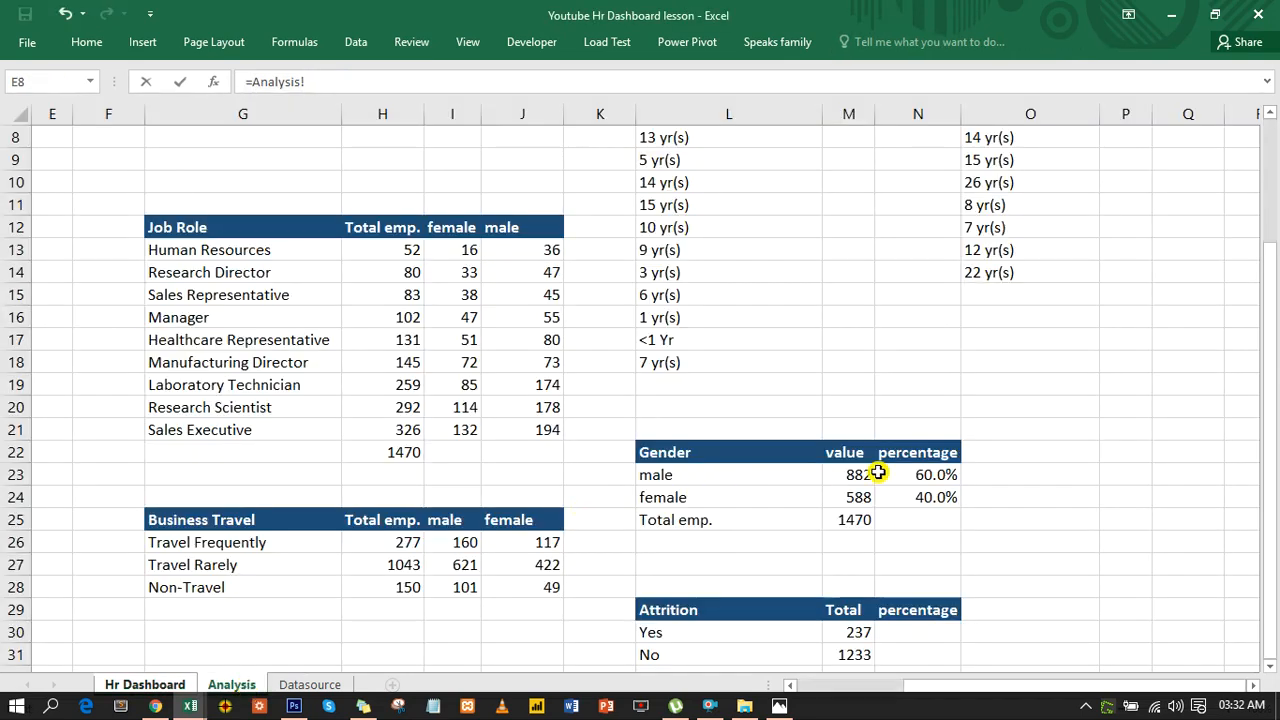
left_click(923, 474)
key("Return")
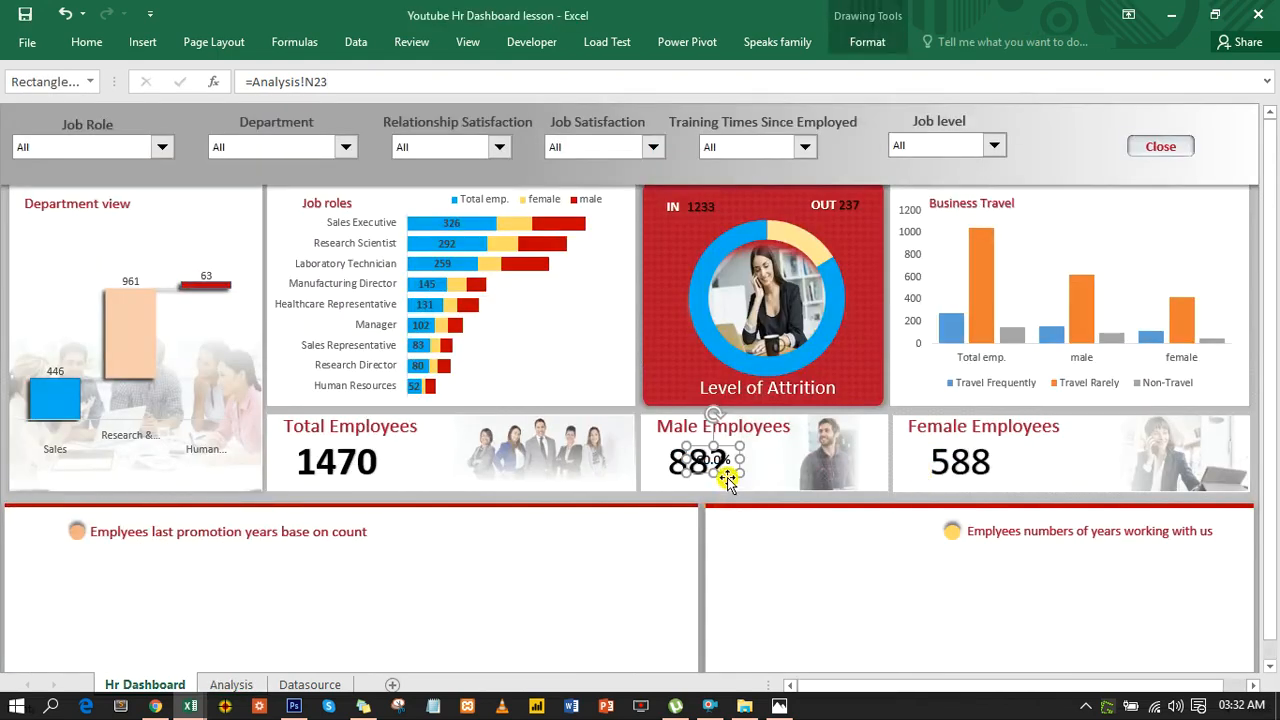
Step: Place the male percentage beside the male count and a copy beside the female count, linking the copy to =Analysis!N24
left_click_drag(726, 469, 1025, 470)
left_click_drag(342, 82, 258, 81)
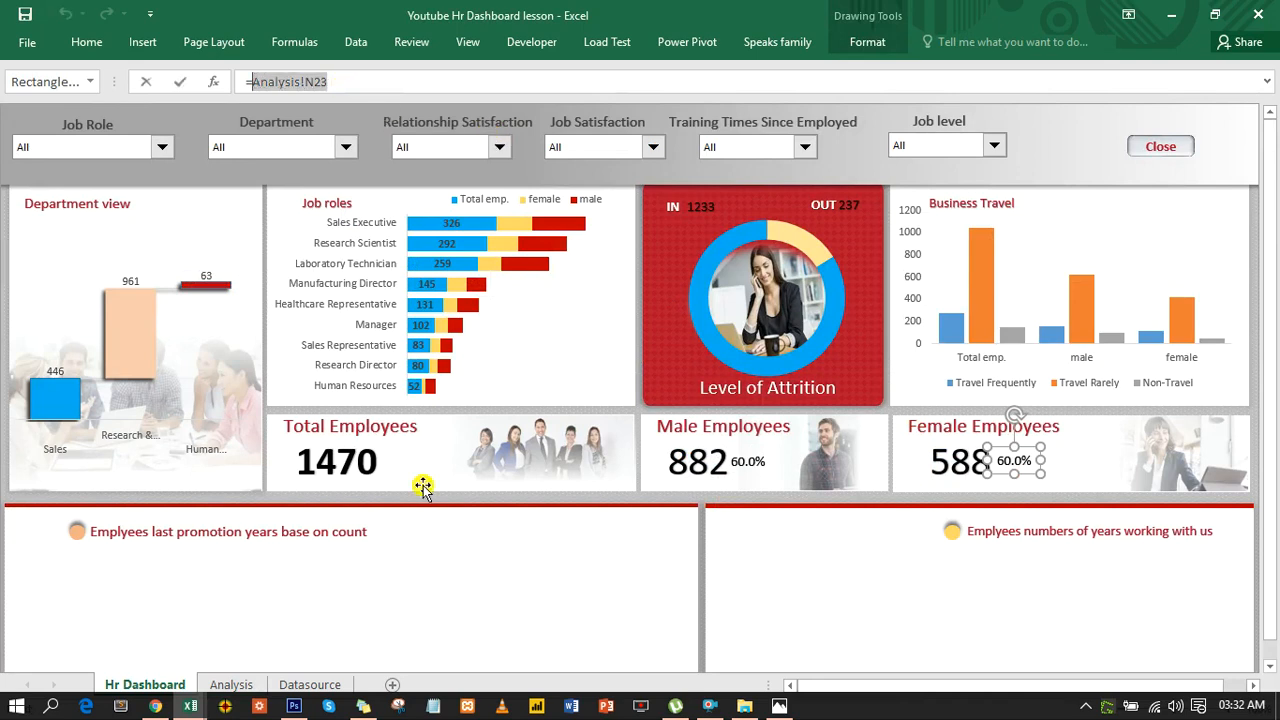
left_click(246, 686)
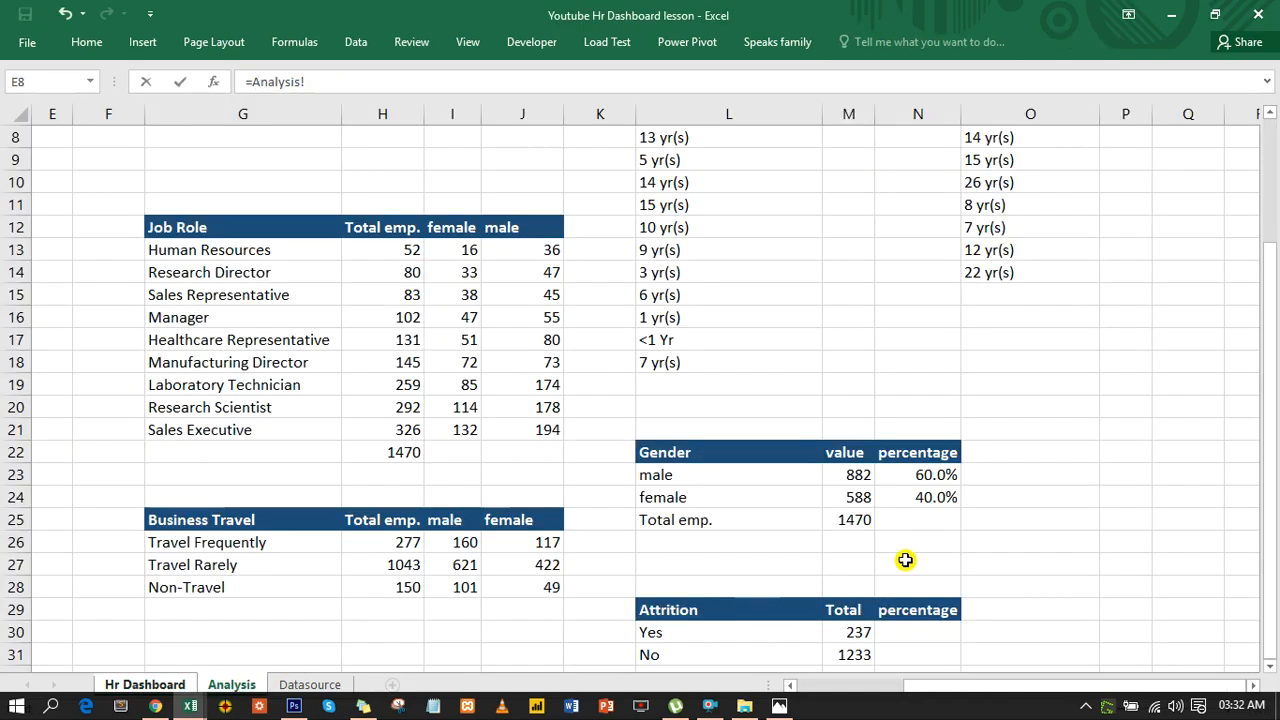
left_click(937, 495)
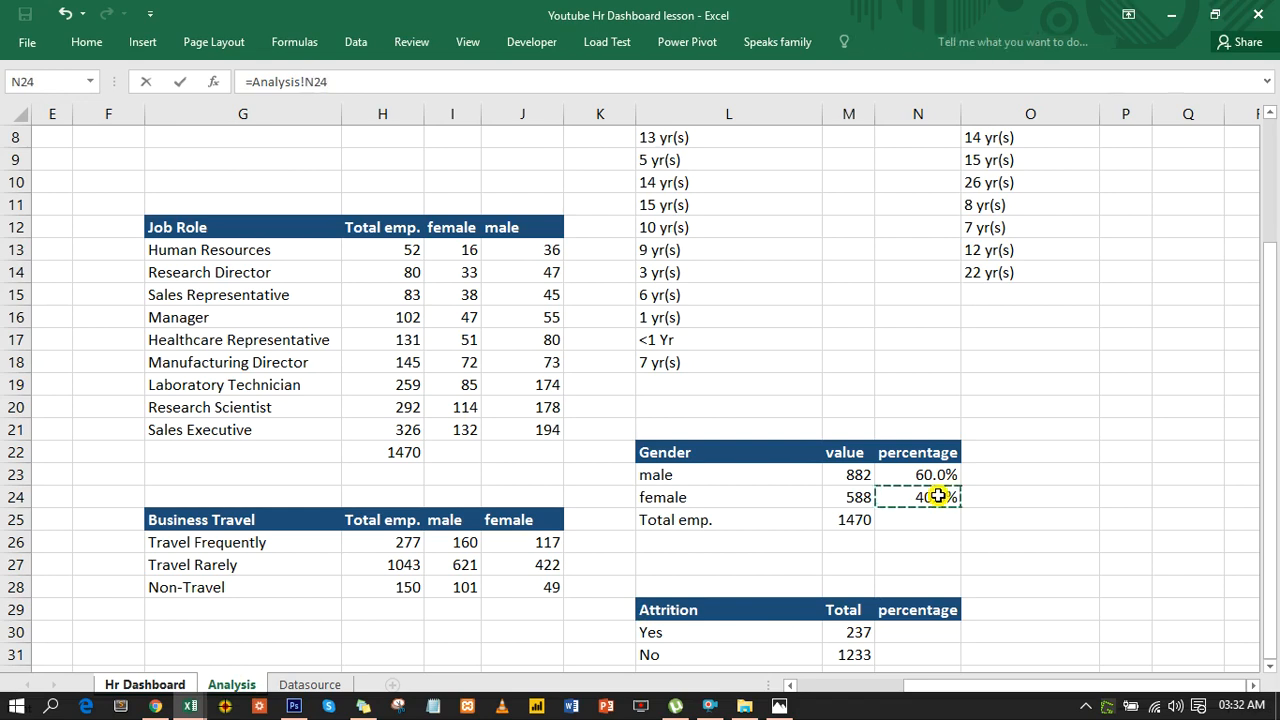
key("Return")
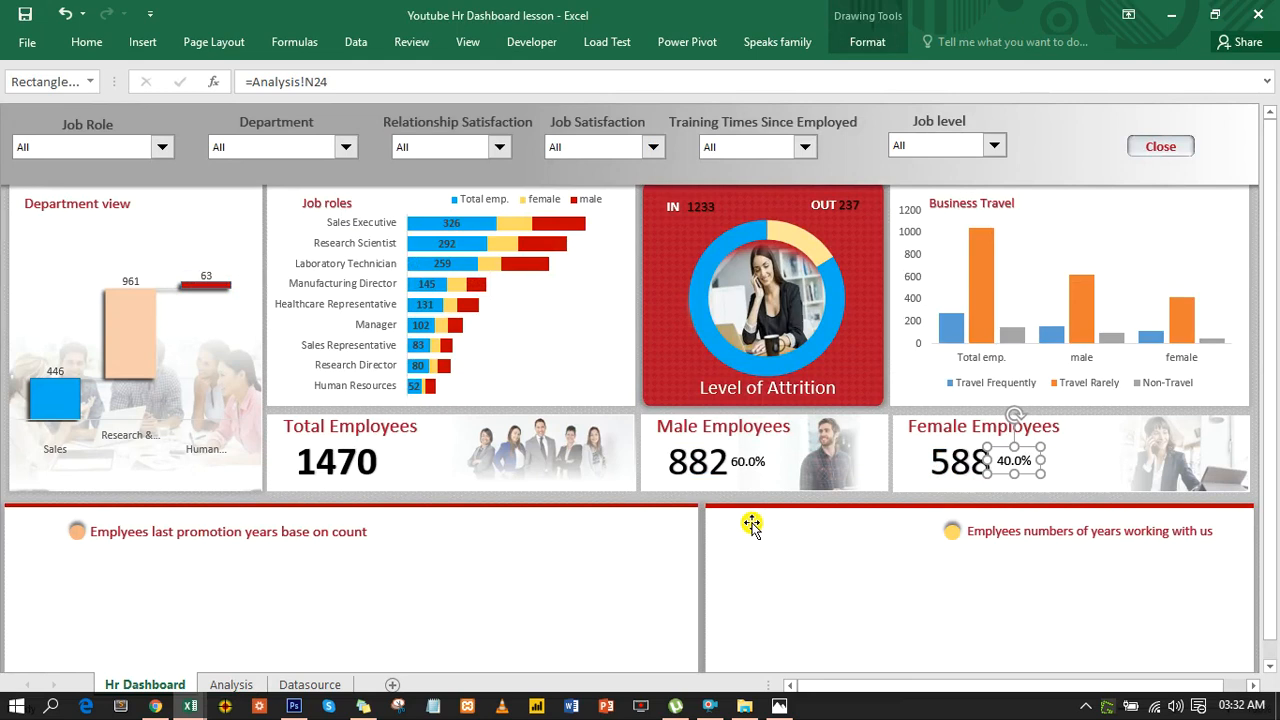
Step: Copy the SUMPRODUCT formula text from H13 on the Analysis sheet into M3, the first Yrs Since Last Promotion value
left_click_drag(1272, 560, 1272, 660)
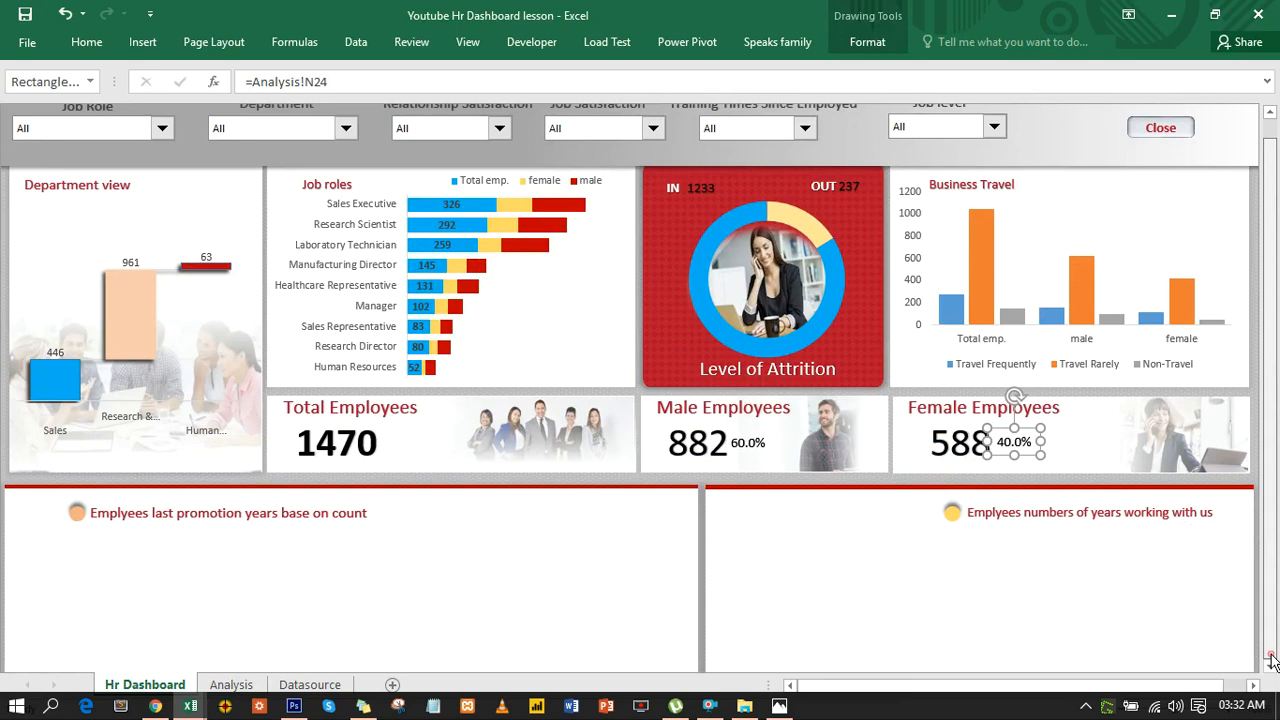
left_click(230, 684)
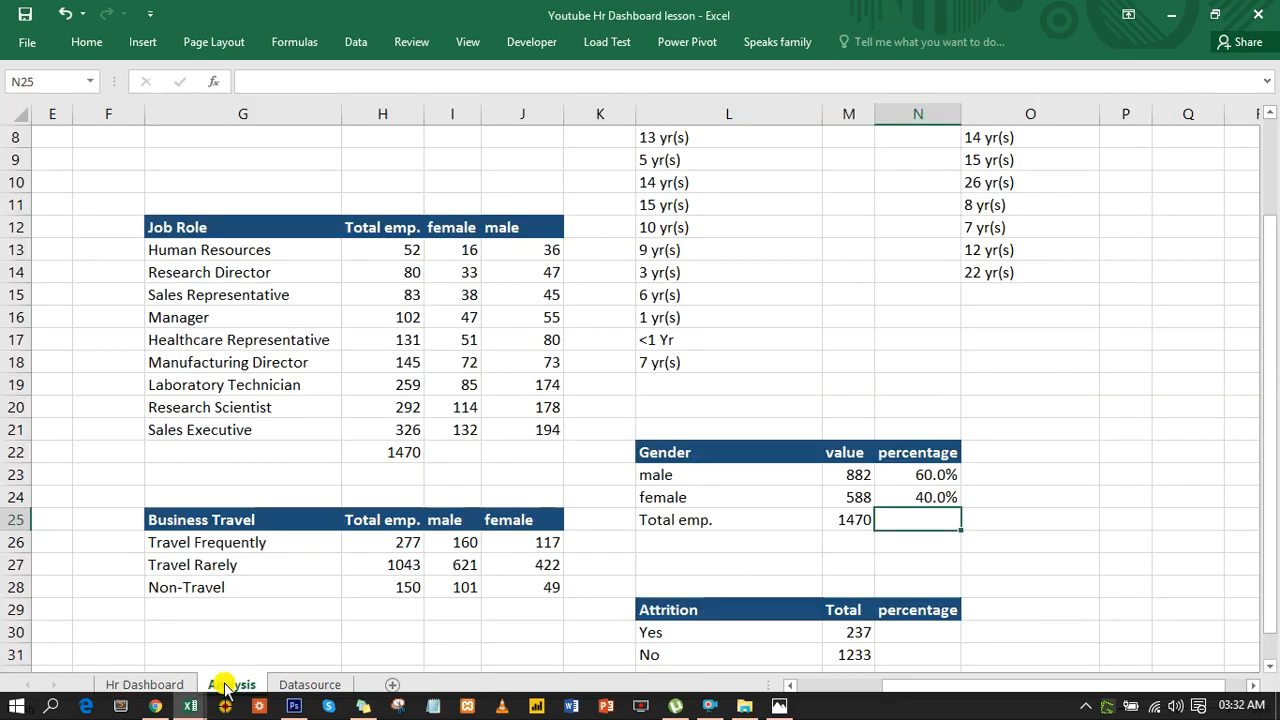
left_click_drag(1269, 291, 1269, 278)
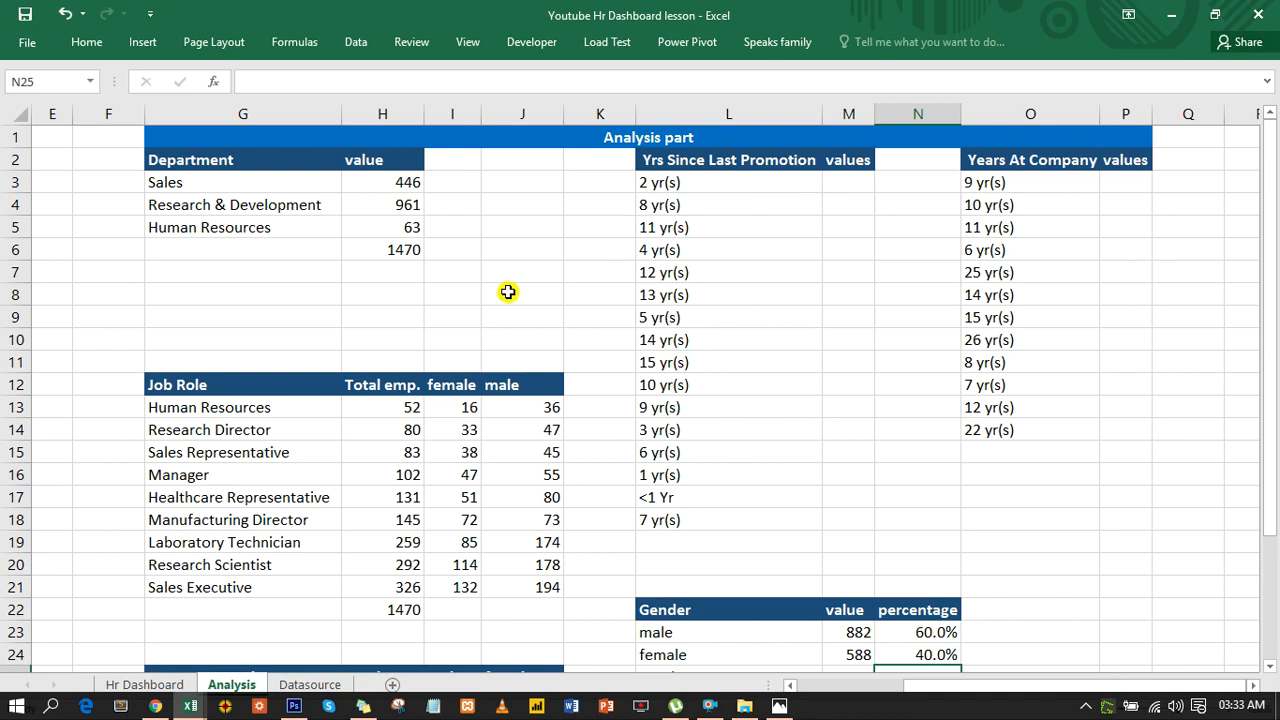
left_click(405, 410)
double_click(405, 410)
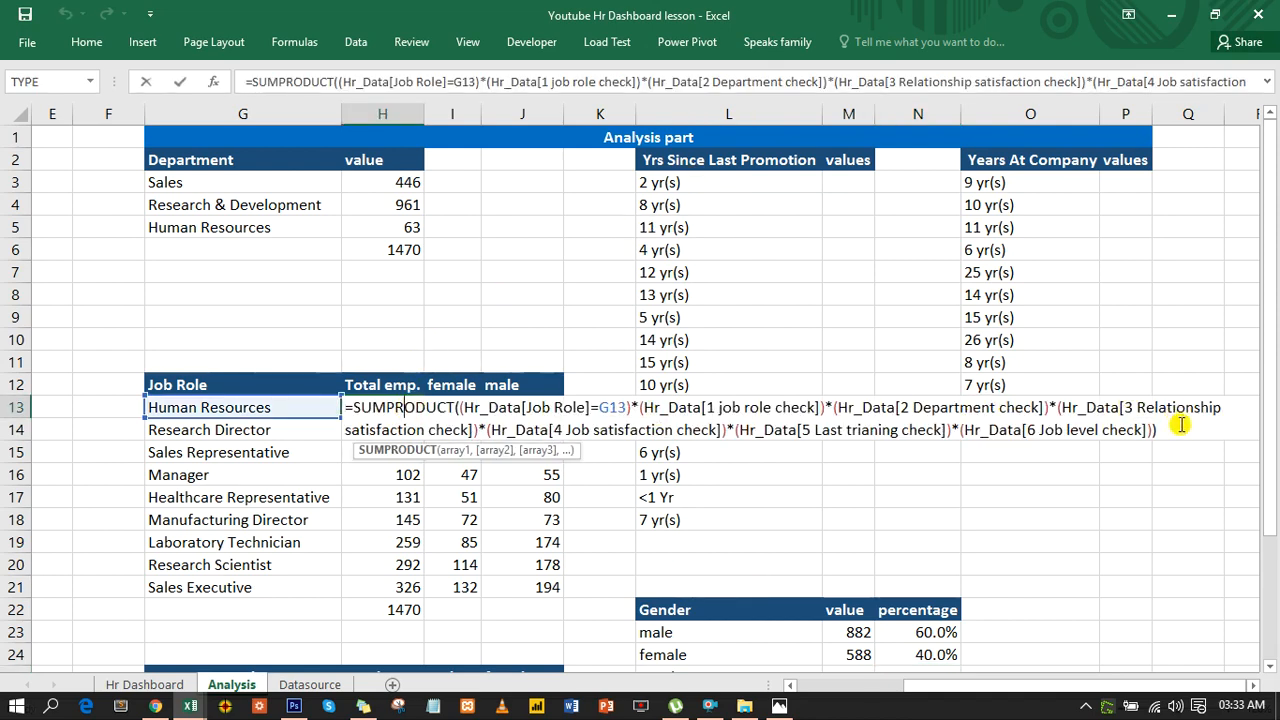
left_click_drag(1157, 430, 352, 391)
key("Escape")
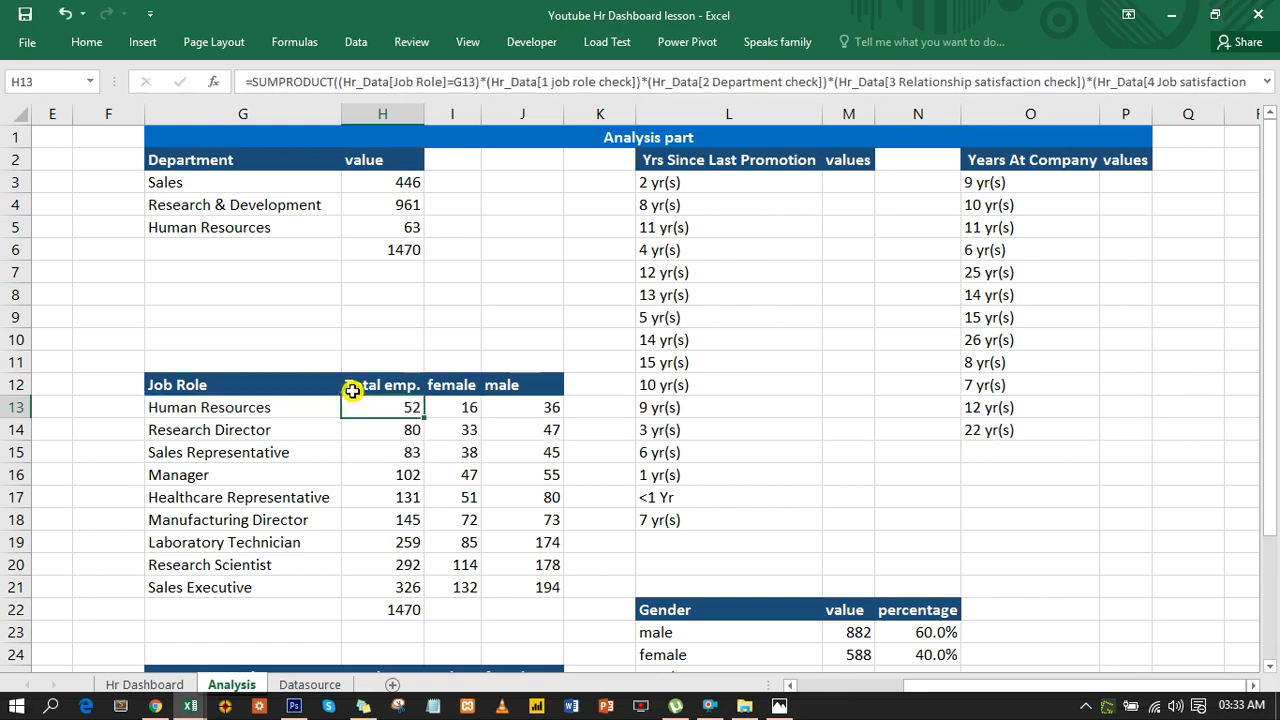
left_click(850, 181)
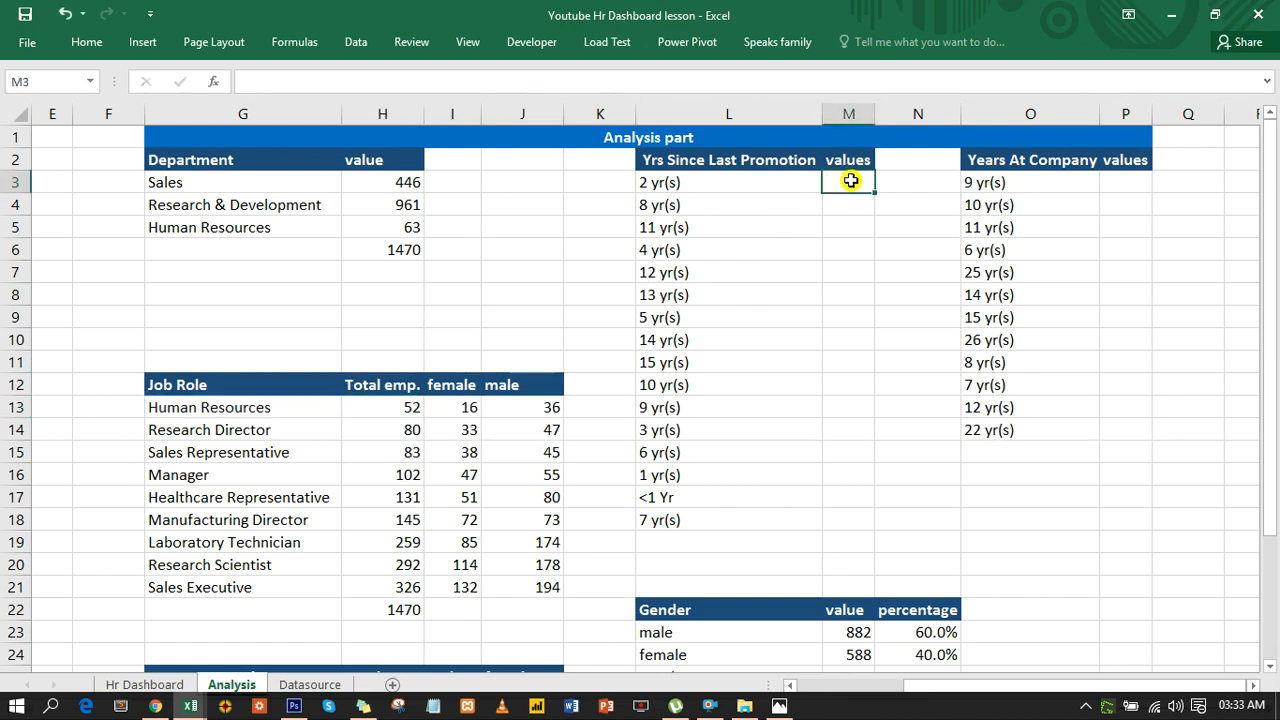
key("ctrl+v")
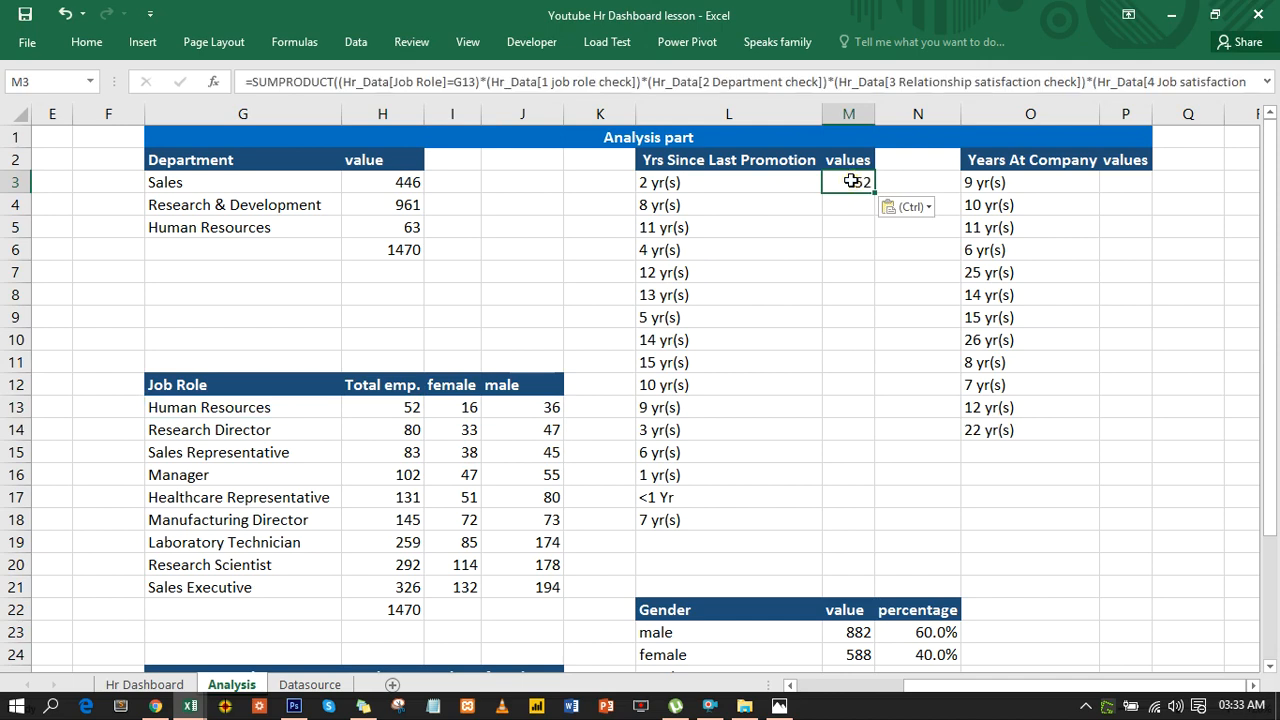
Step: Edit M3's SUMPRODUCT formula to compare the Hr_Data Yrs Since Last Promotion column with L3 in place of Job Role with G13
double_click(850, 181)
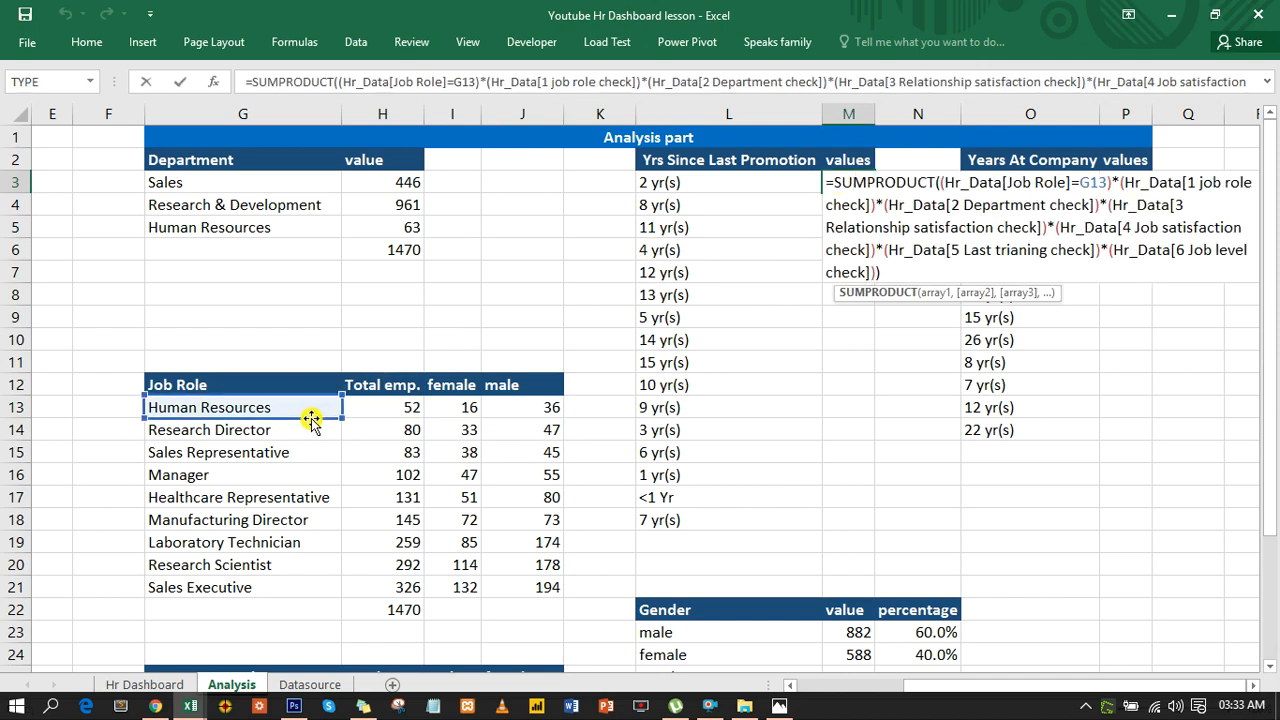
left_click_drag(311, 418, 673, 181)
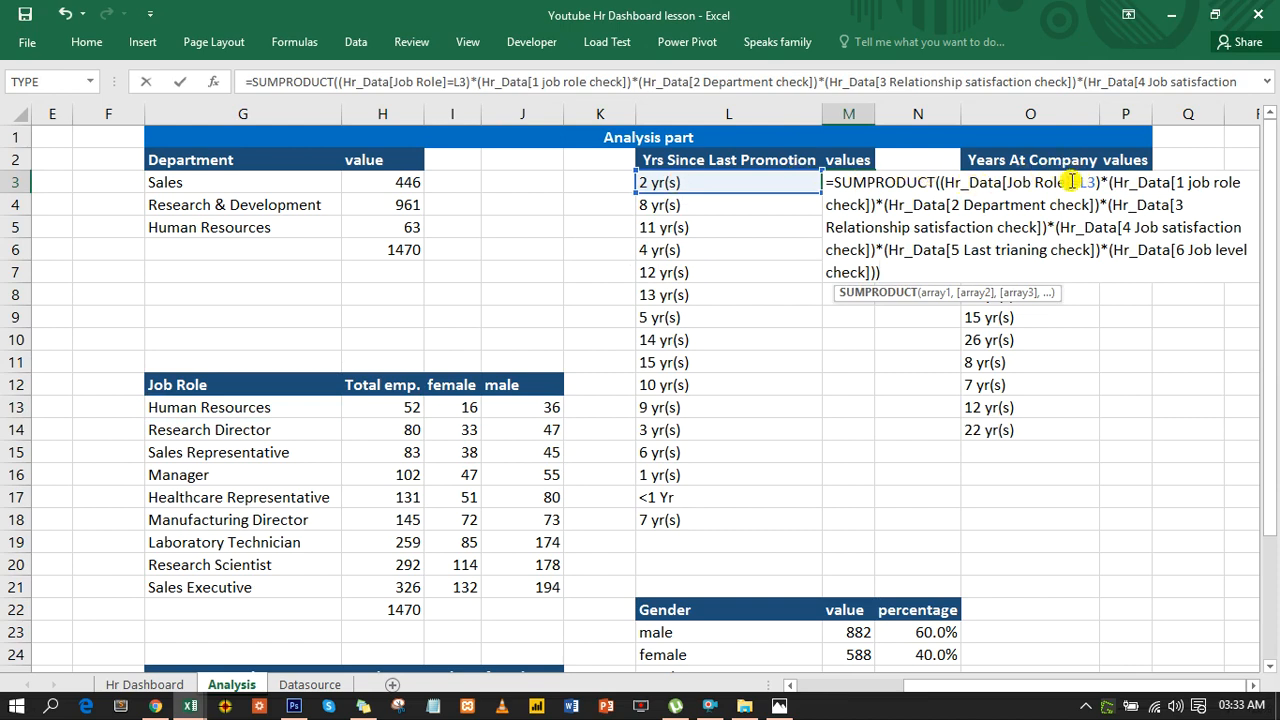
left_click_drag(1071, 182, 1008, 182)
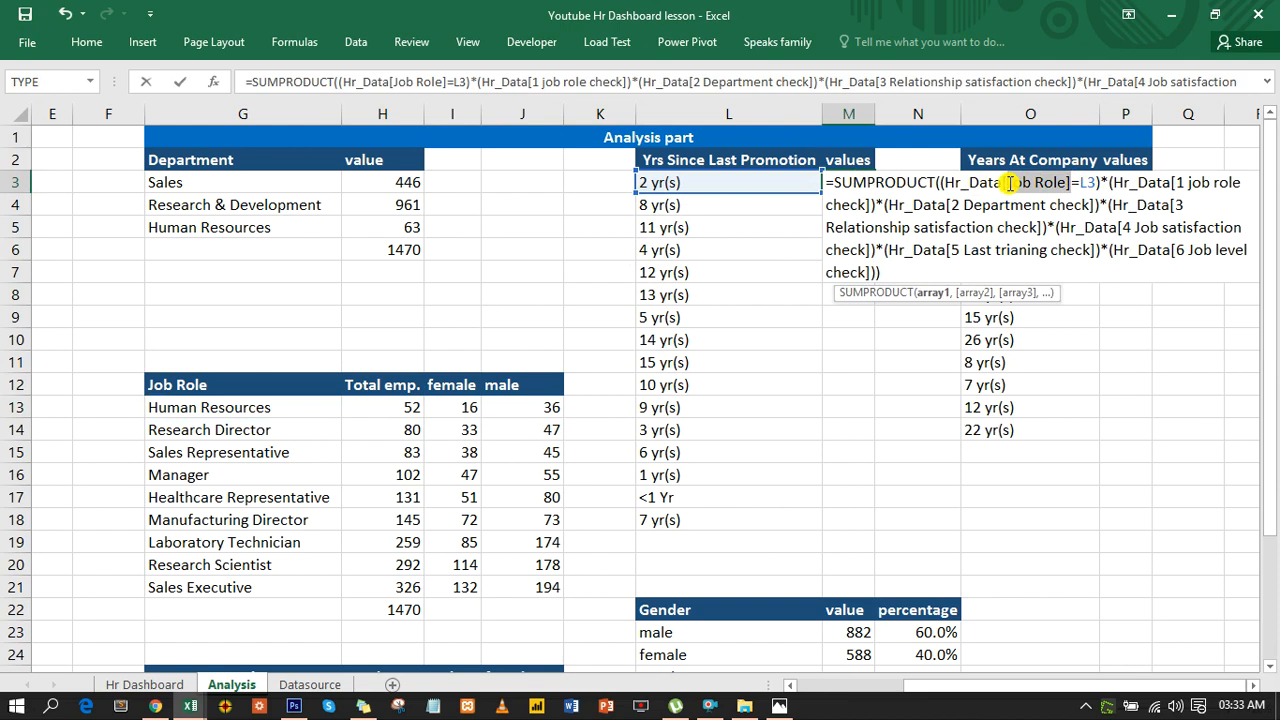
type("yr")
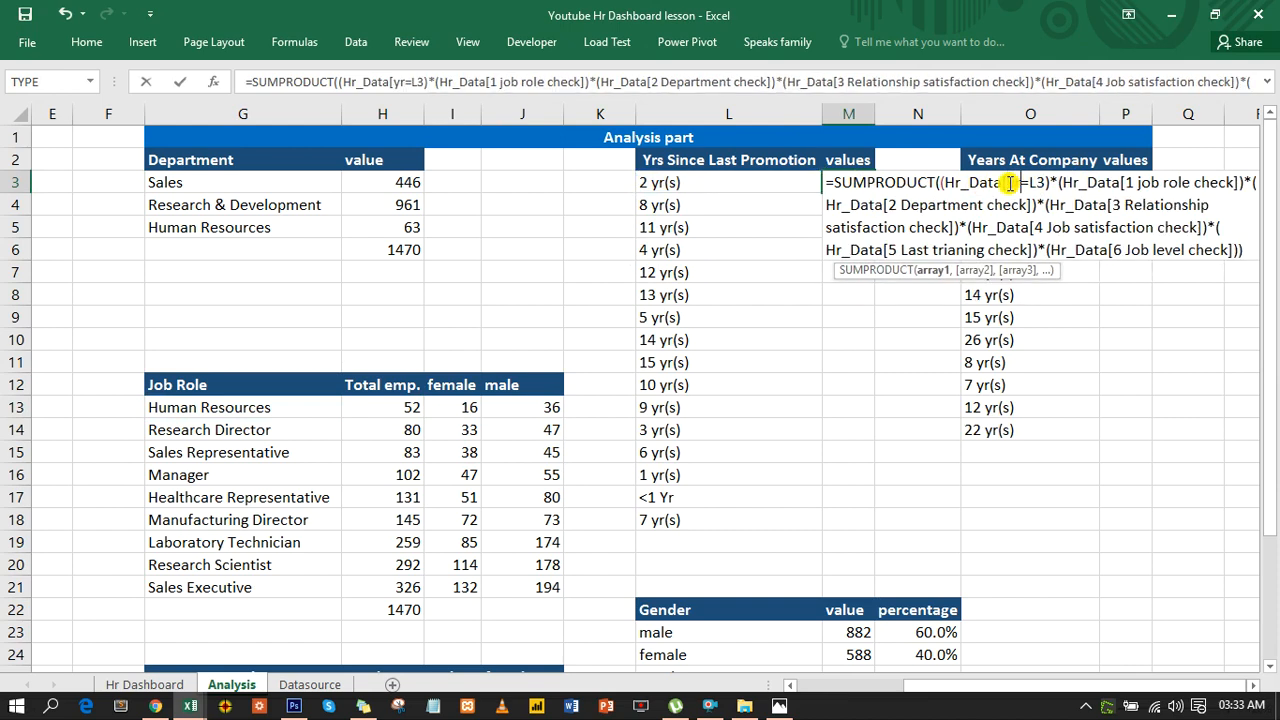
key("BackSpace")
key("BackSpace")
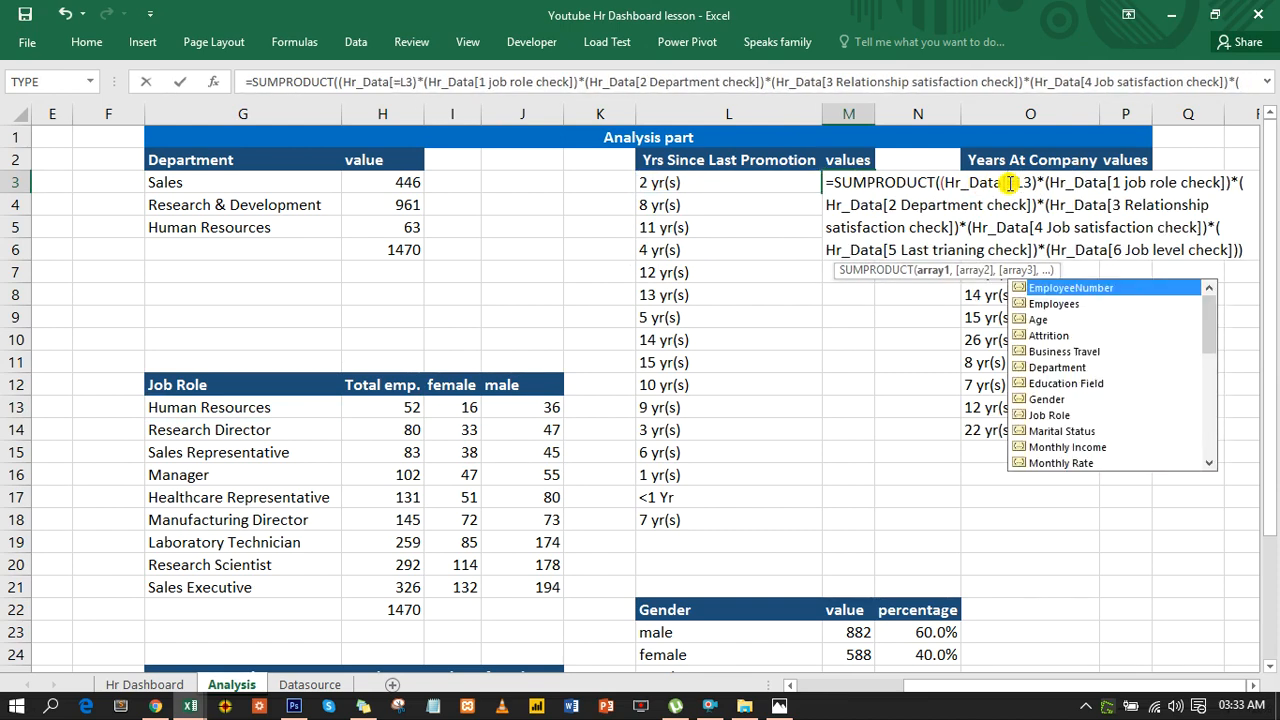
key("Down")
key("Down")
key("Down")
key("Down")
key("Down")
key("Down")
key("Down")
key("Down")
key("Down")
key("Down")
key("Down")
key("Down")
key("Down")
key("Down")
key("Down")
key("Down")
key("Down")
key("Down")
key("Down")
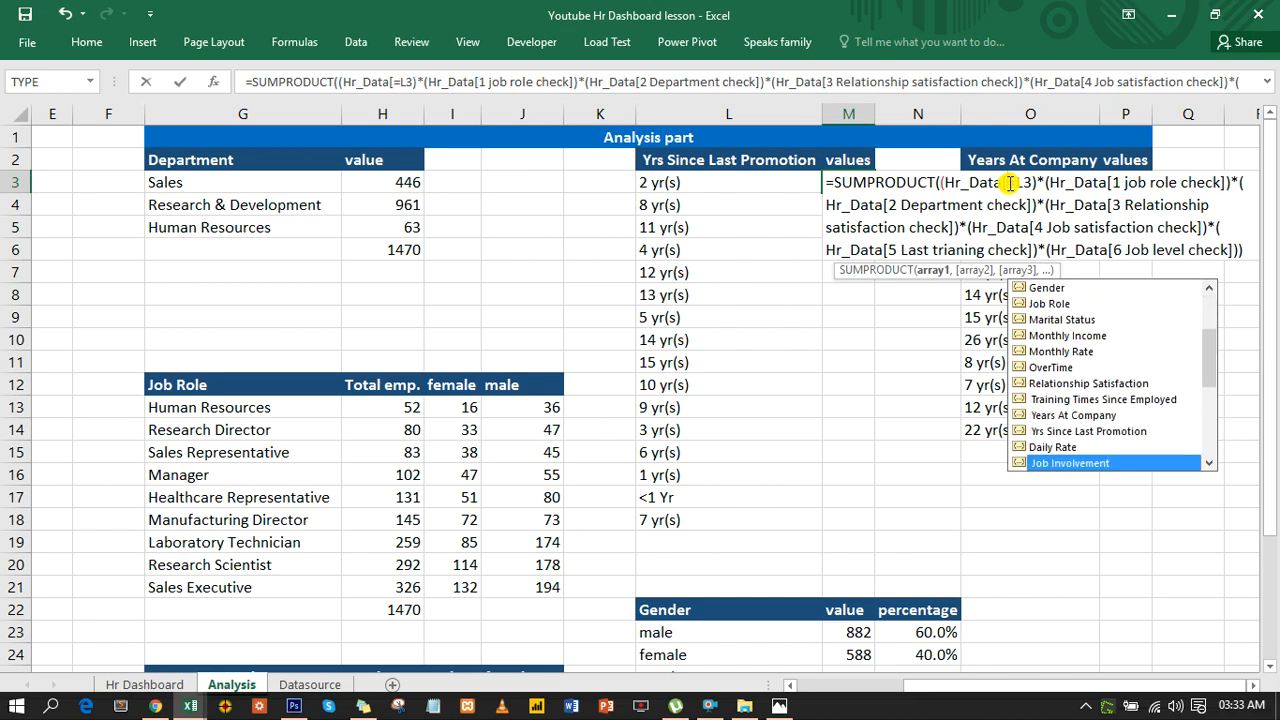
key("Up")
key("Up")
key("Up")
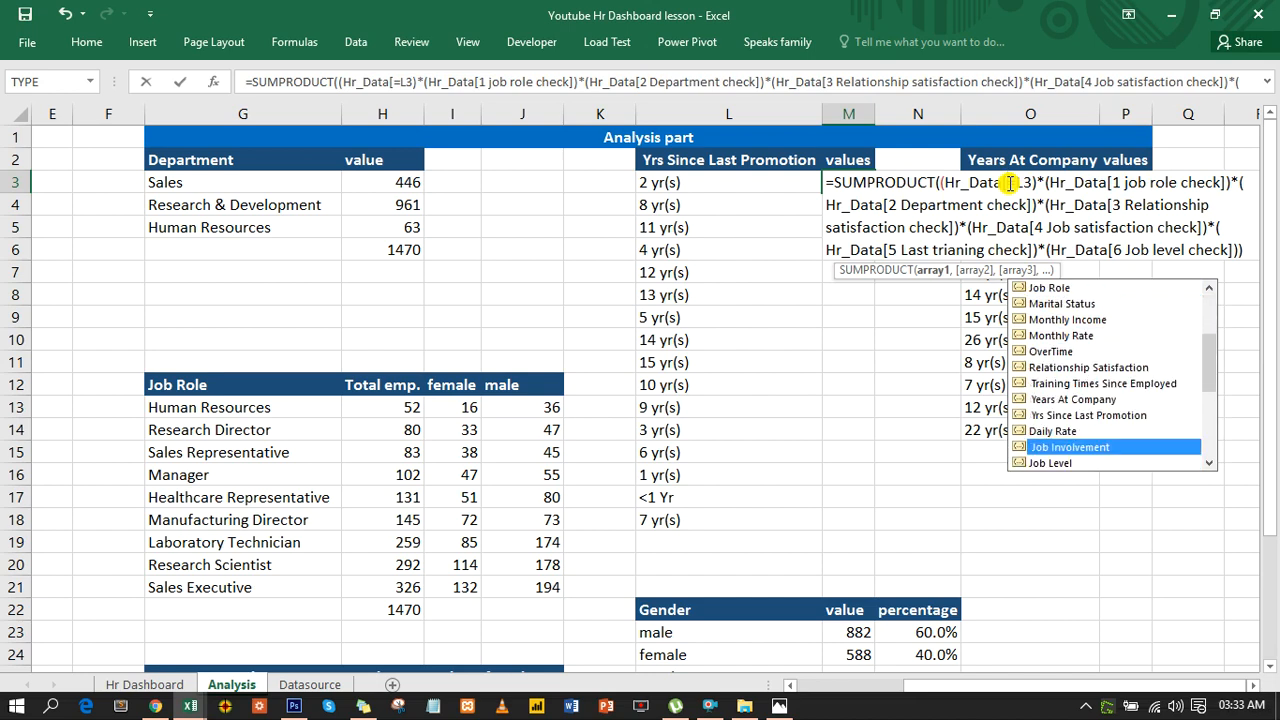
key("Tab")
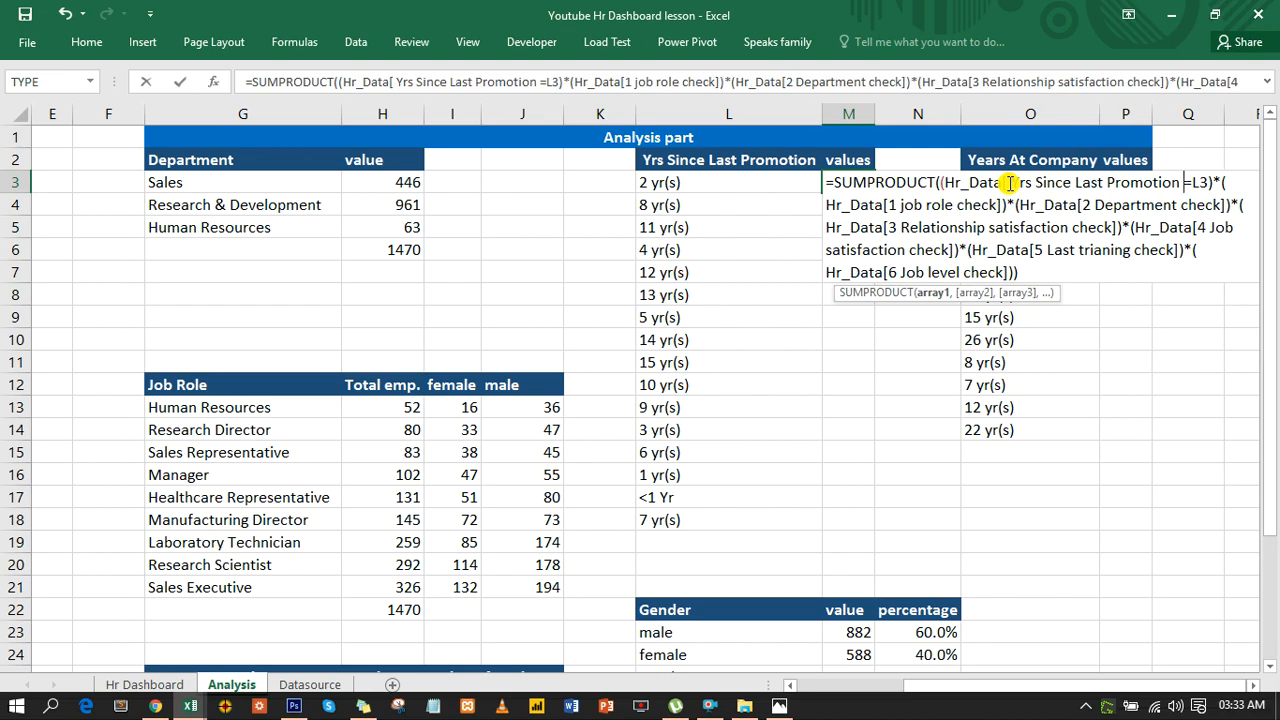
type("]")
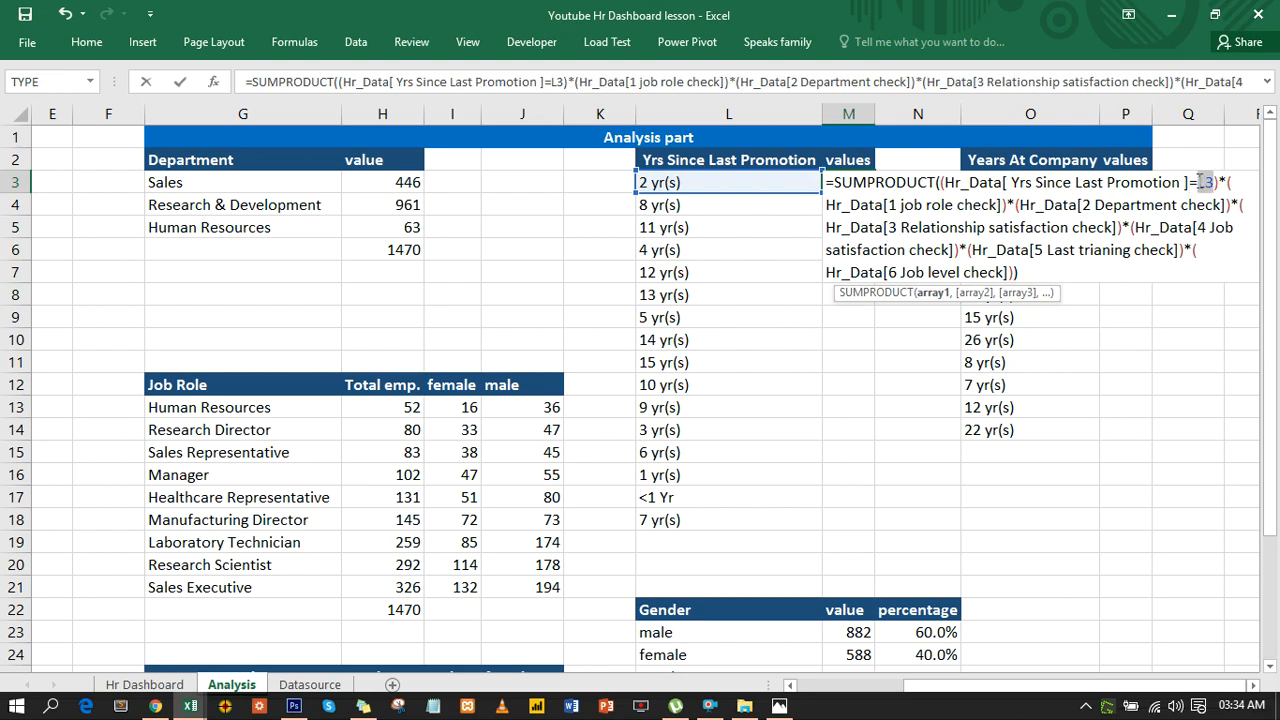
left_click(767, 188)
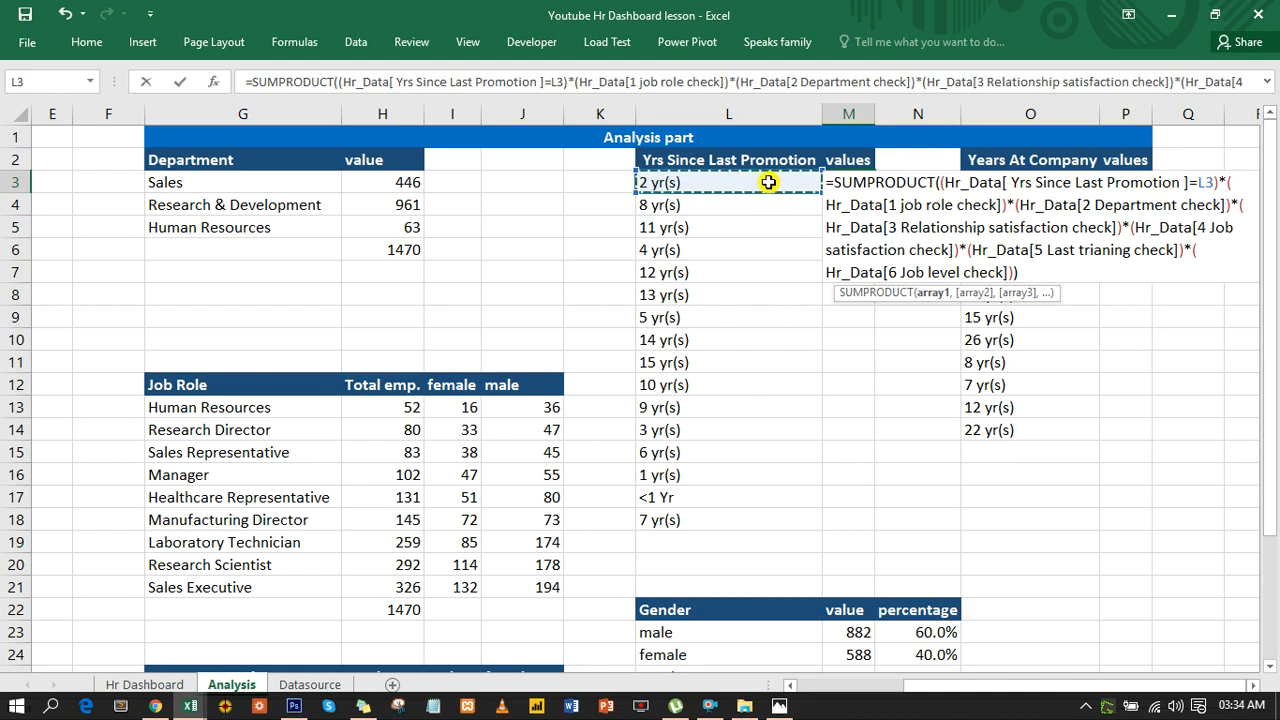
key("Return")
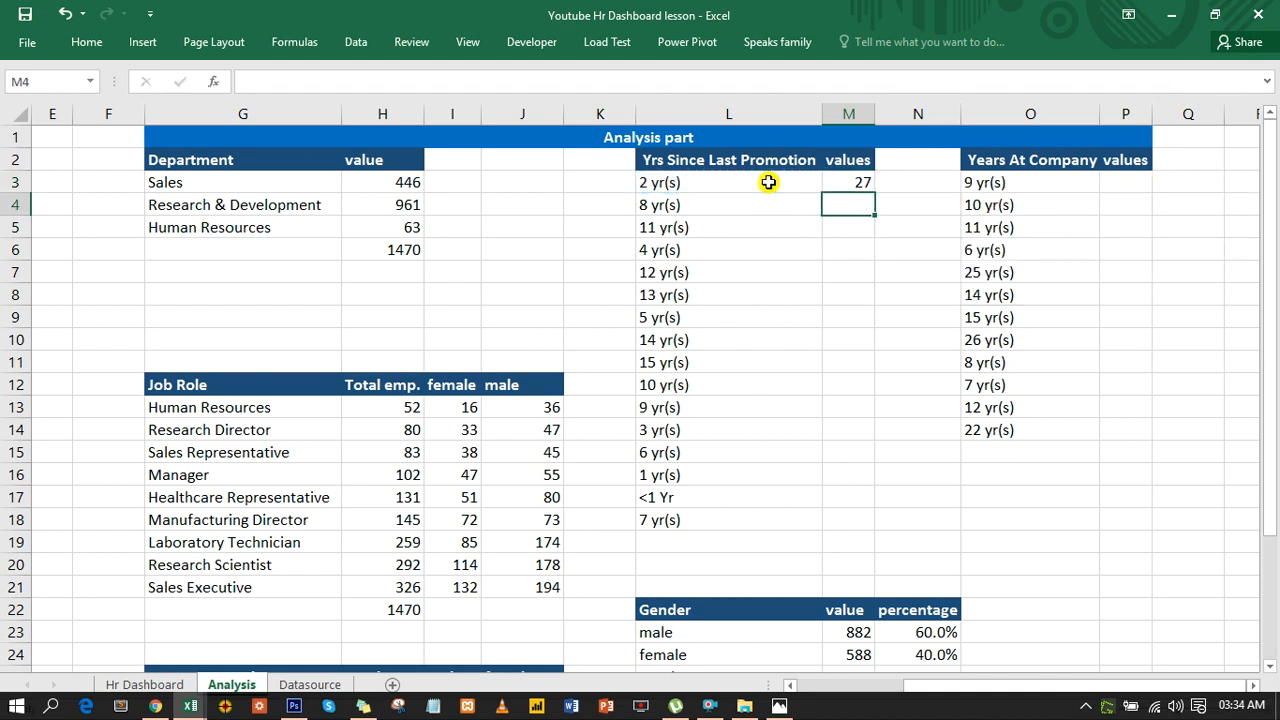
Step: Fill M3's formula down the Yrs Since Last Promotion values and clear the surplus results in M19:M21
left_click(838, 181)
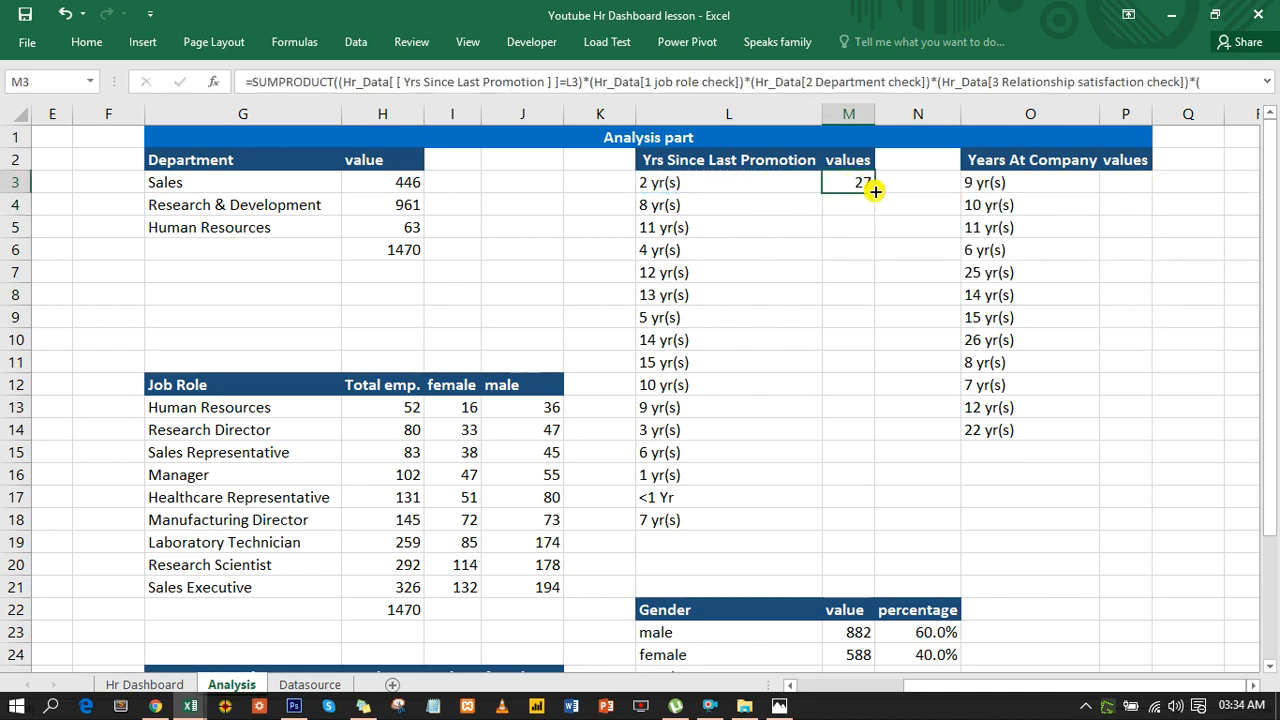
double_click(874, 190)
left_click_drag(876, 200, 868, 256)
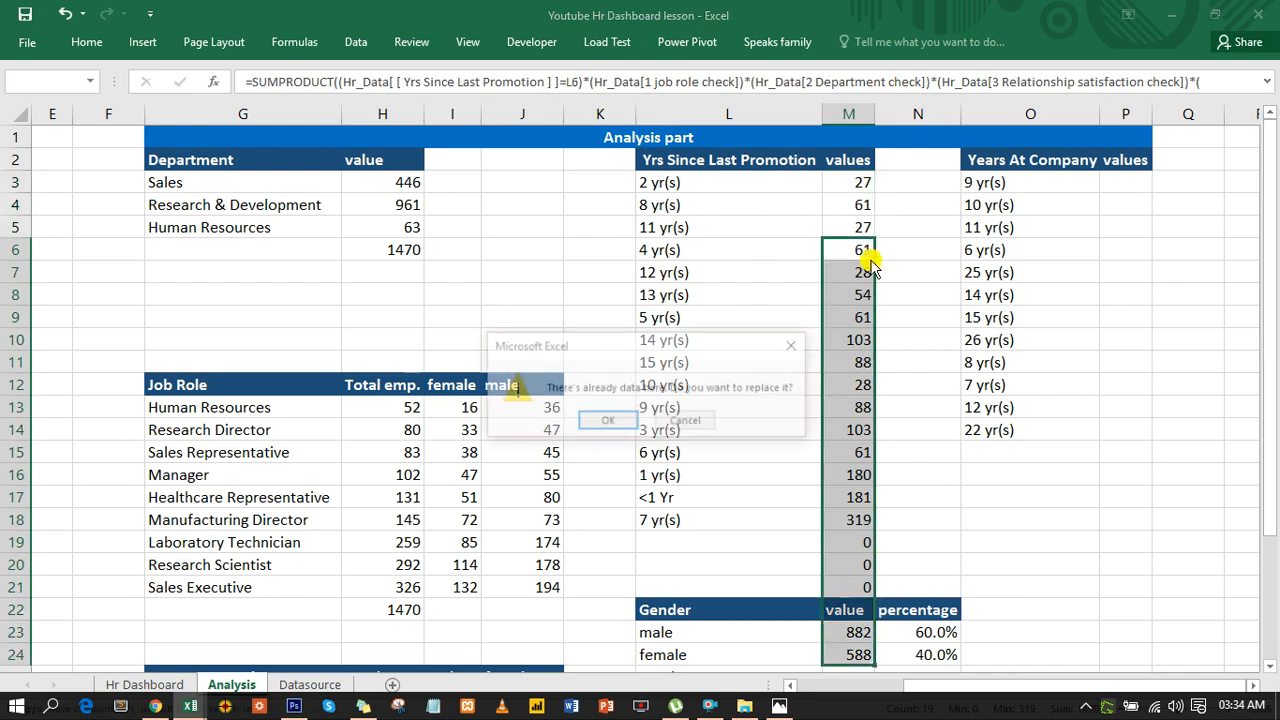
left_click(704, 426)
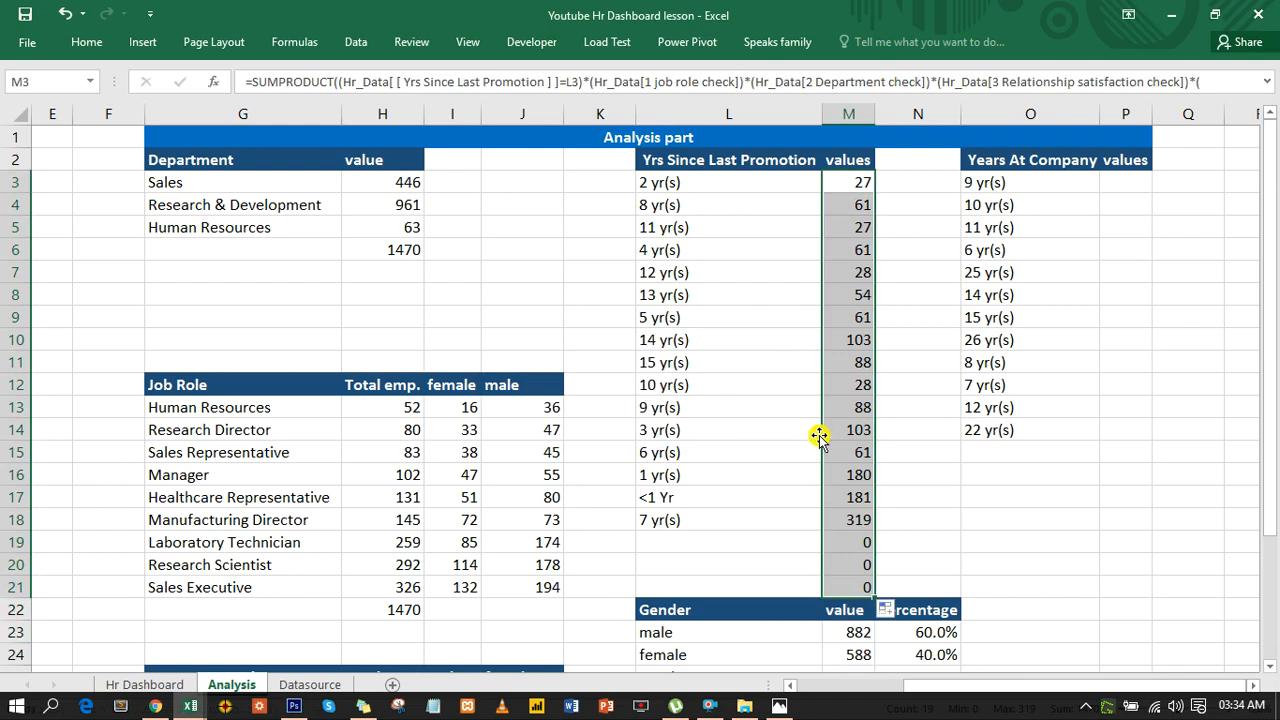
left_click_drag(864, 541, 864, 581)
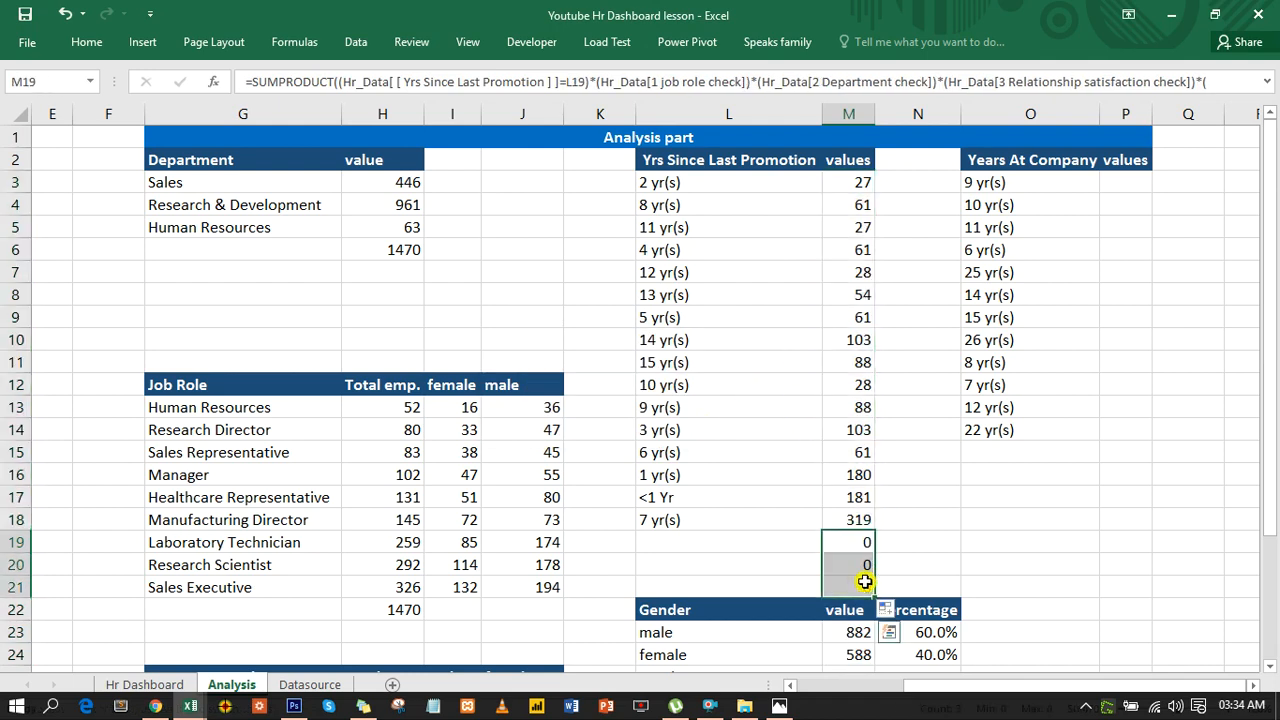
key("Delete")
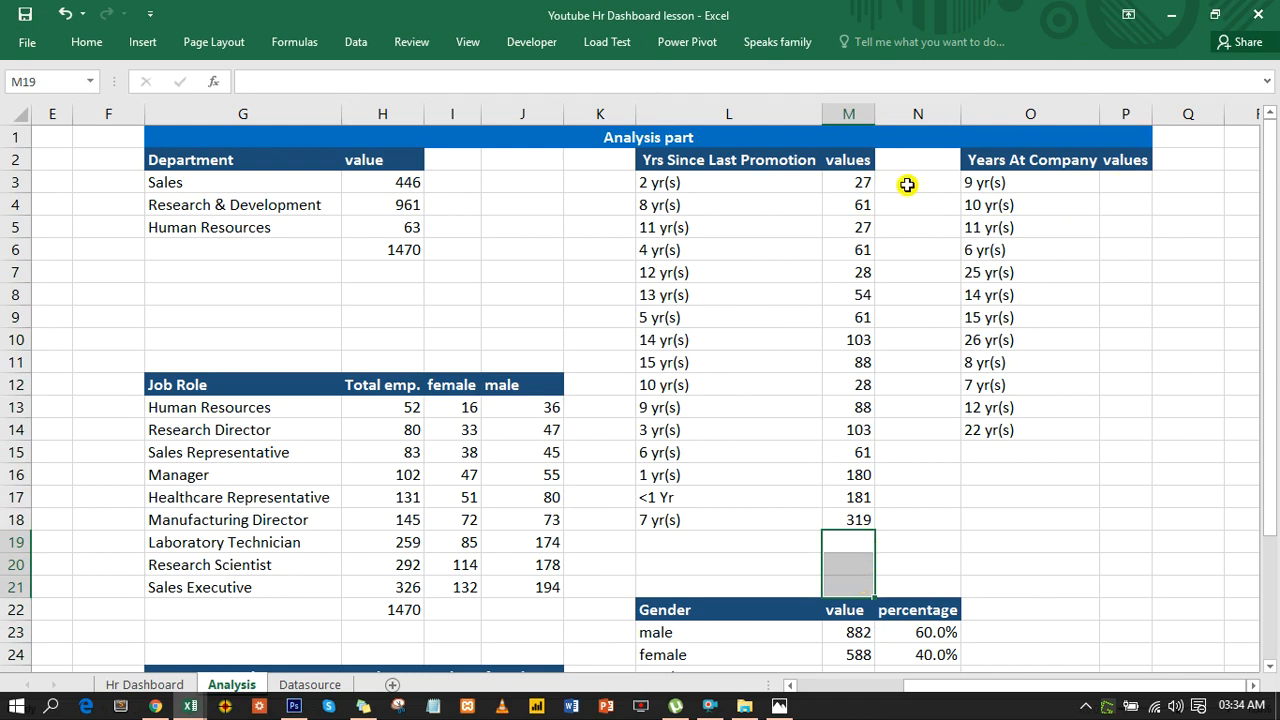
Step: Copy the SUMPRODUCT formula text from M3 into P3, the first Years At Company value
double_click(845, 183)
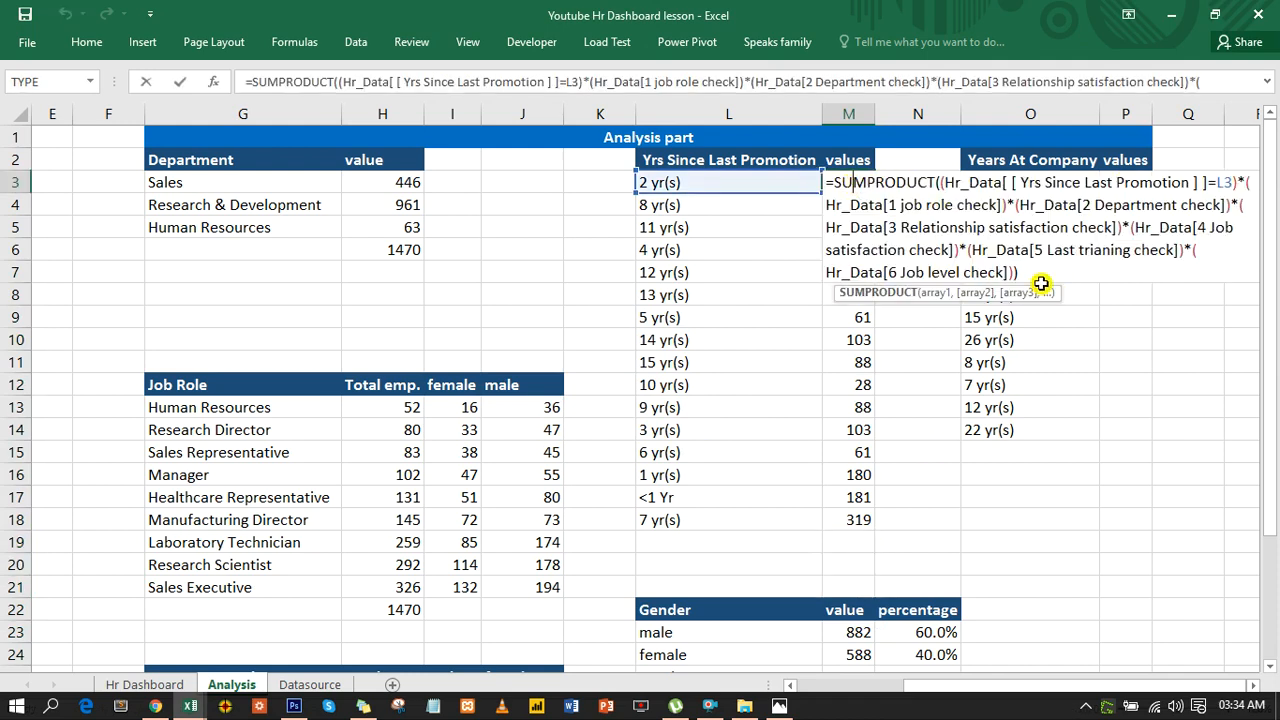
left_click_drag(1022, 272, 790, 186)
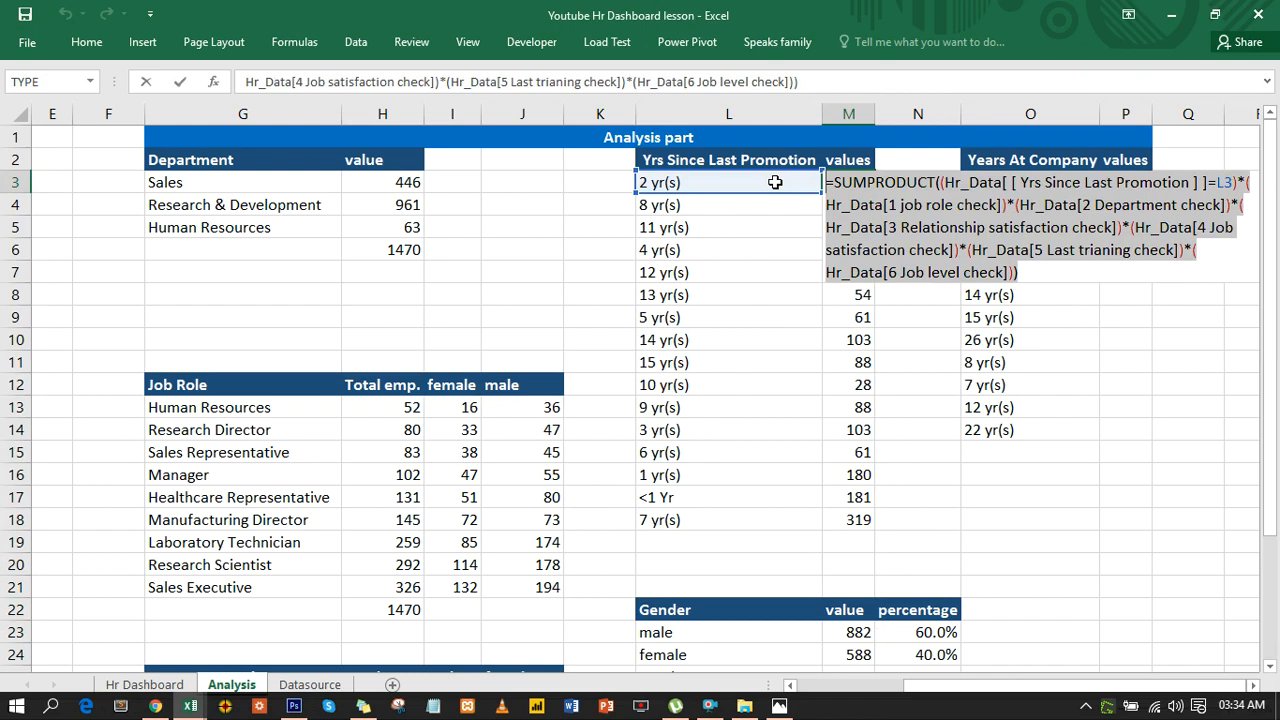
key("Escape")
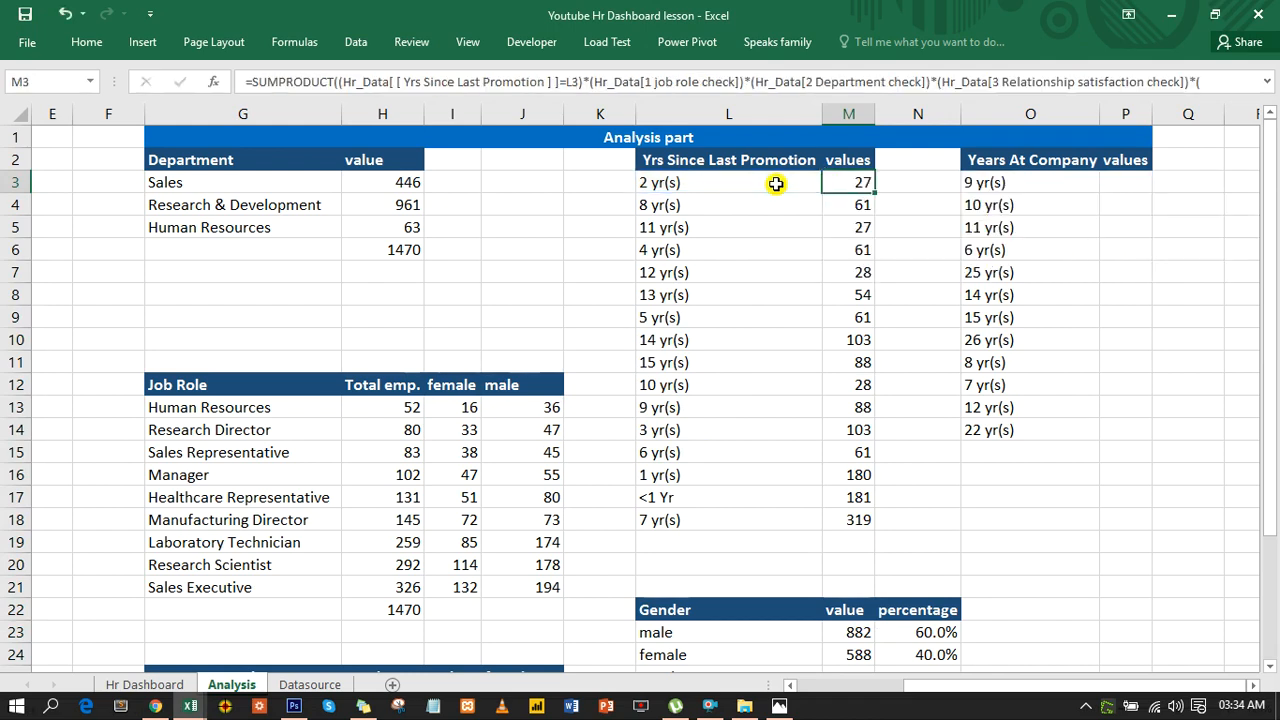
left_click(1117, 184)
key("ctrl+v")
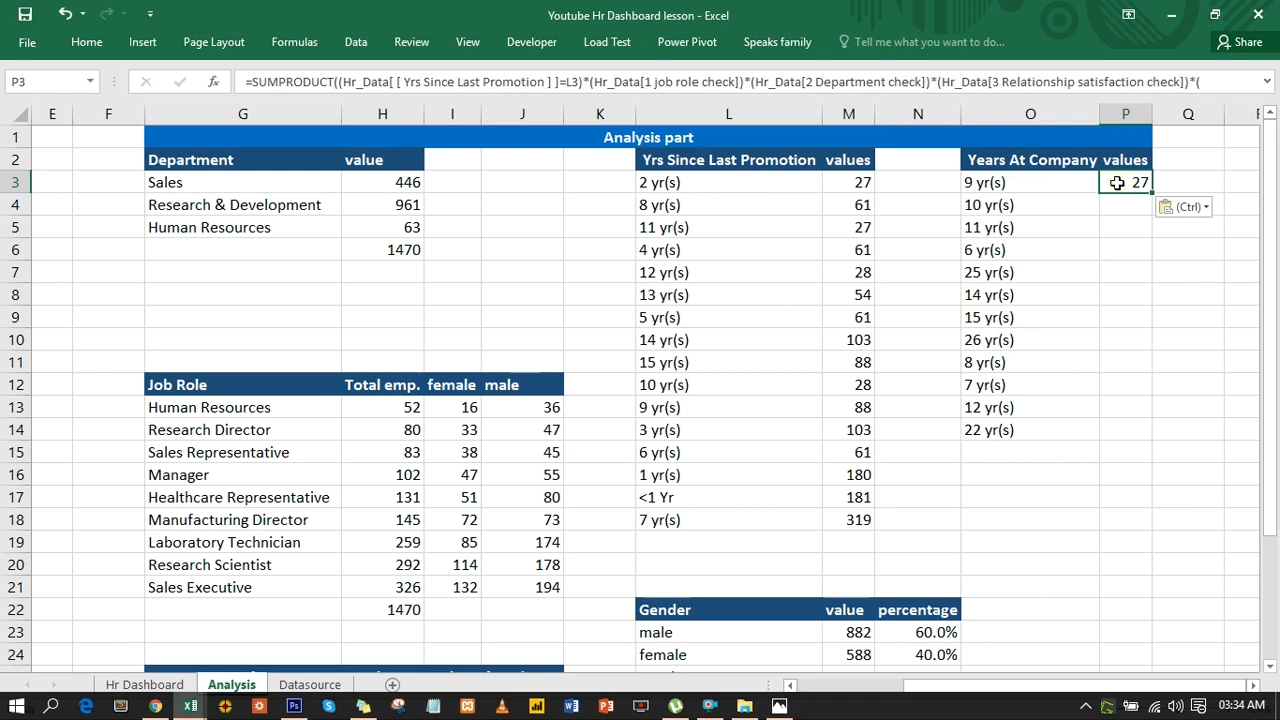
Step: Change the criterion reference in P3's formula to O3, the first Years At Company entry
double_click(1117, 184)
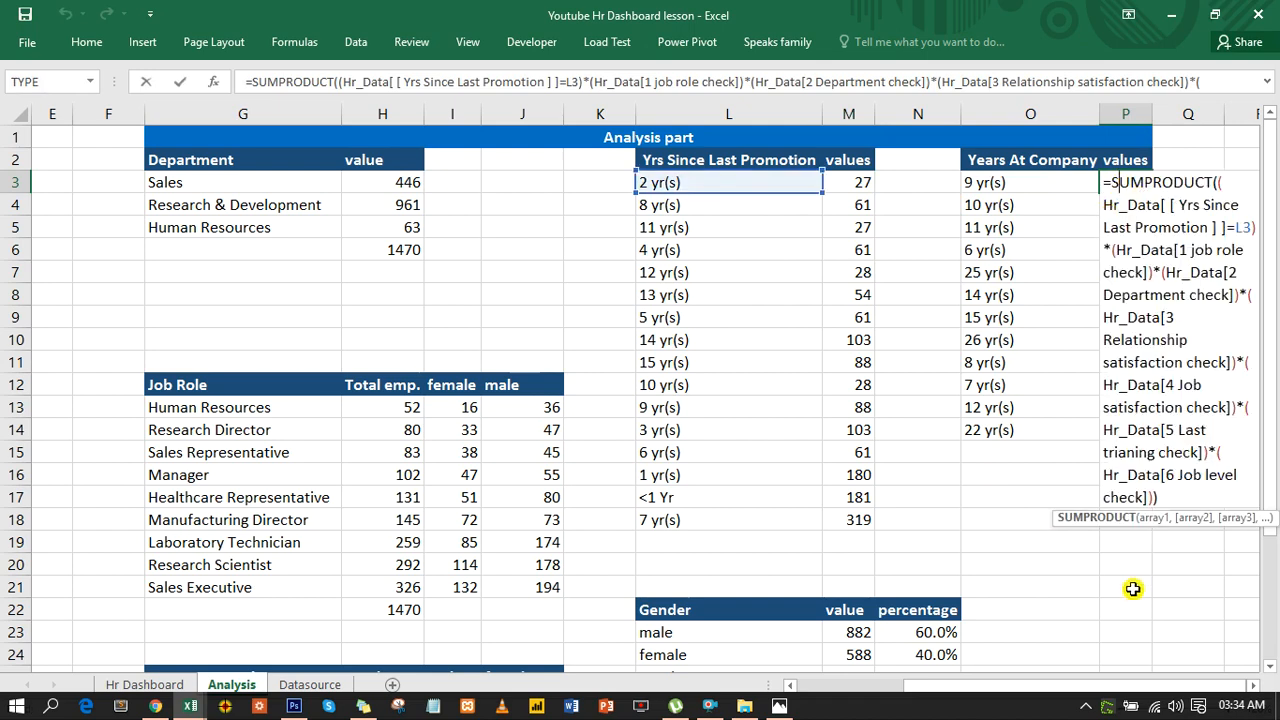
left_click(1253, 690)
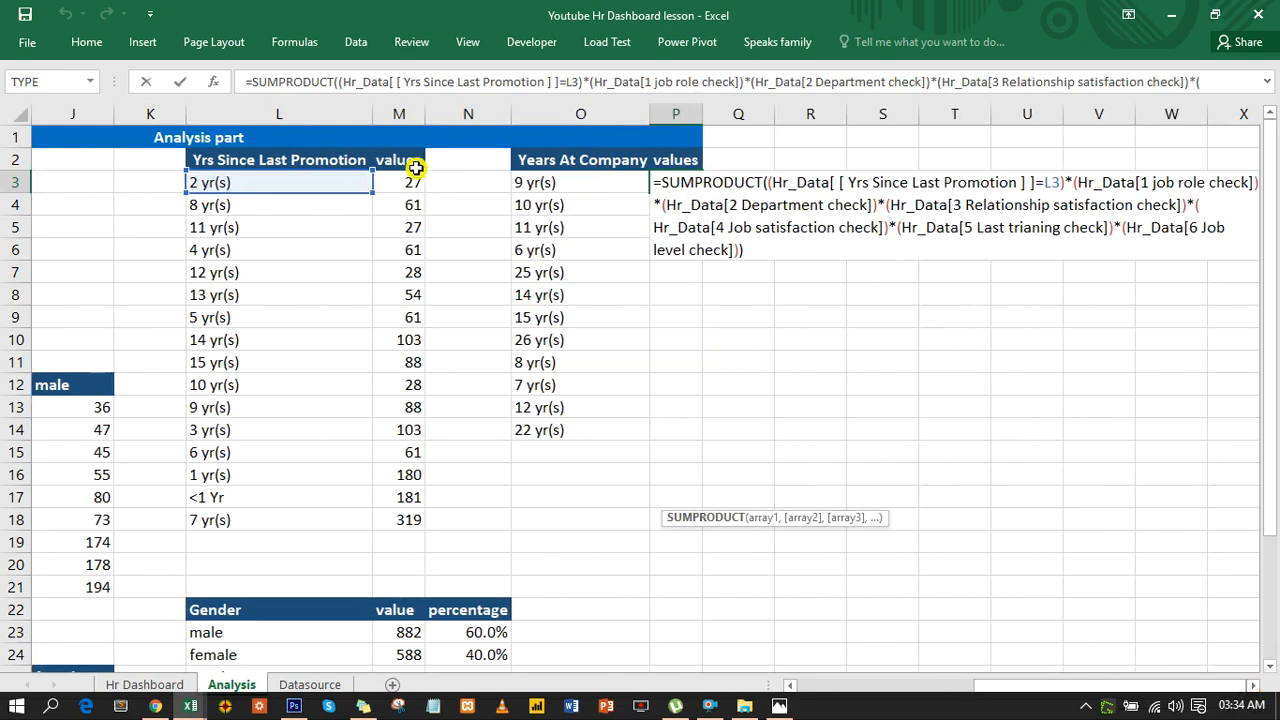
left_click_drag(335, 203, 556, 193)
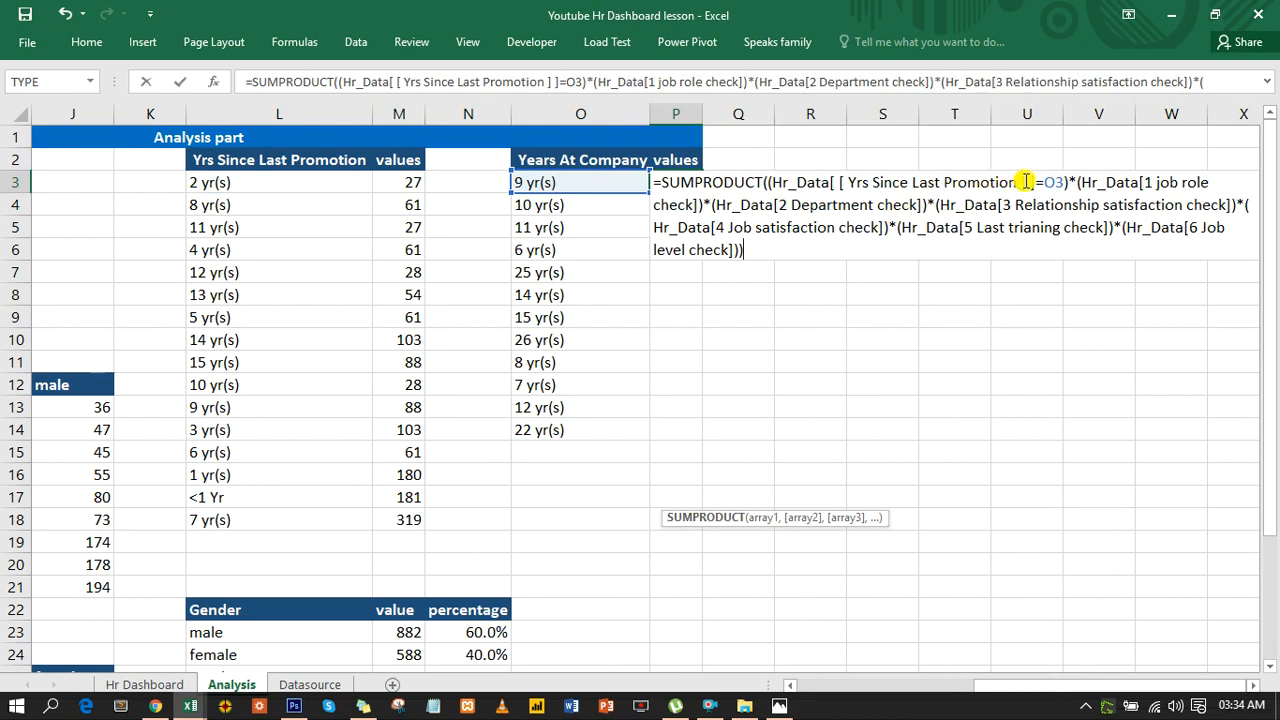
Step: Replace Yrs Since Last Promotion with the Years At Company column in P3's formula, keep O3 as criterion, and try to enter it
left_click_drag(1028, 182, 845, 183)
key("BackSpace")
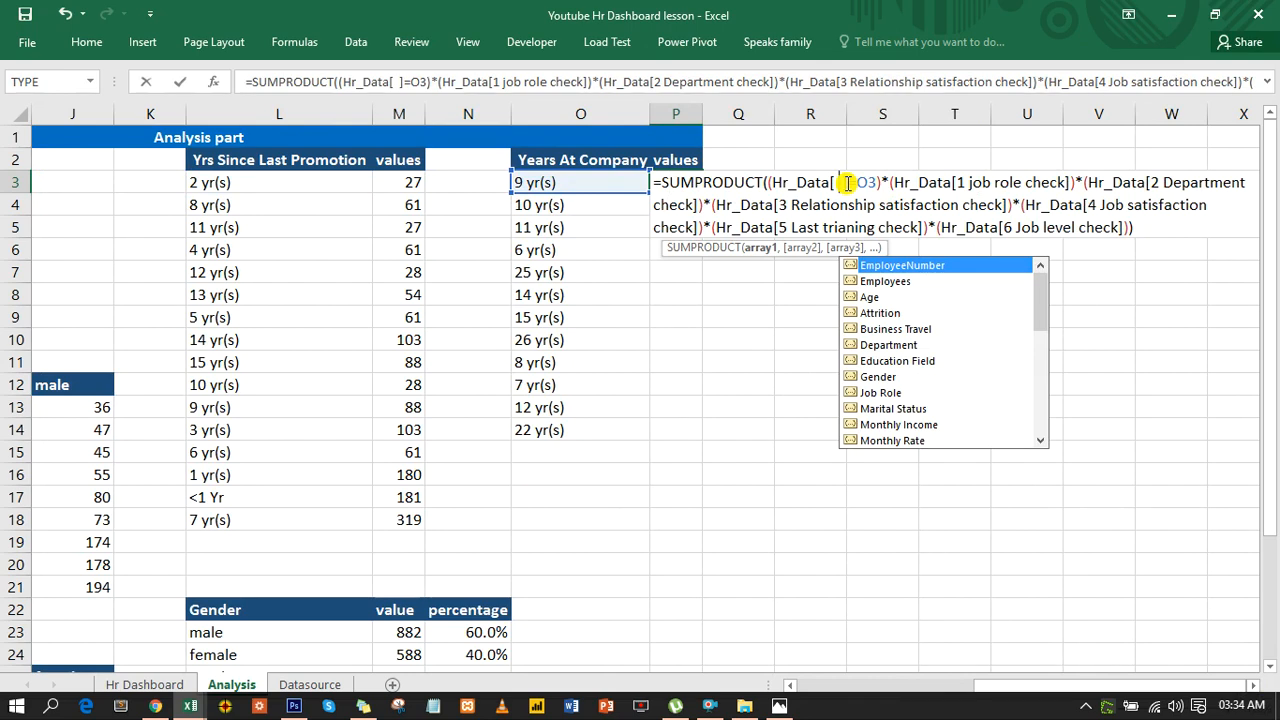
key("Down")
key("Down")
key("Down")
key("Down")
key("Down")
key("Down")
key("Down")
key("Down")
key("Down")
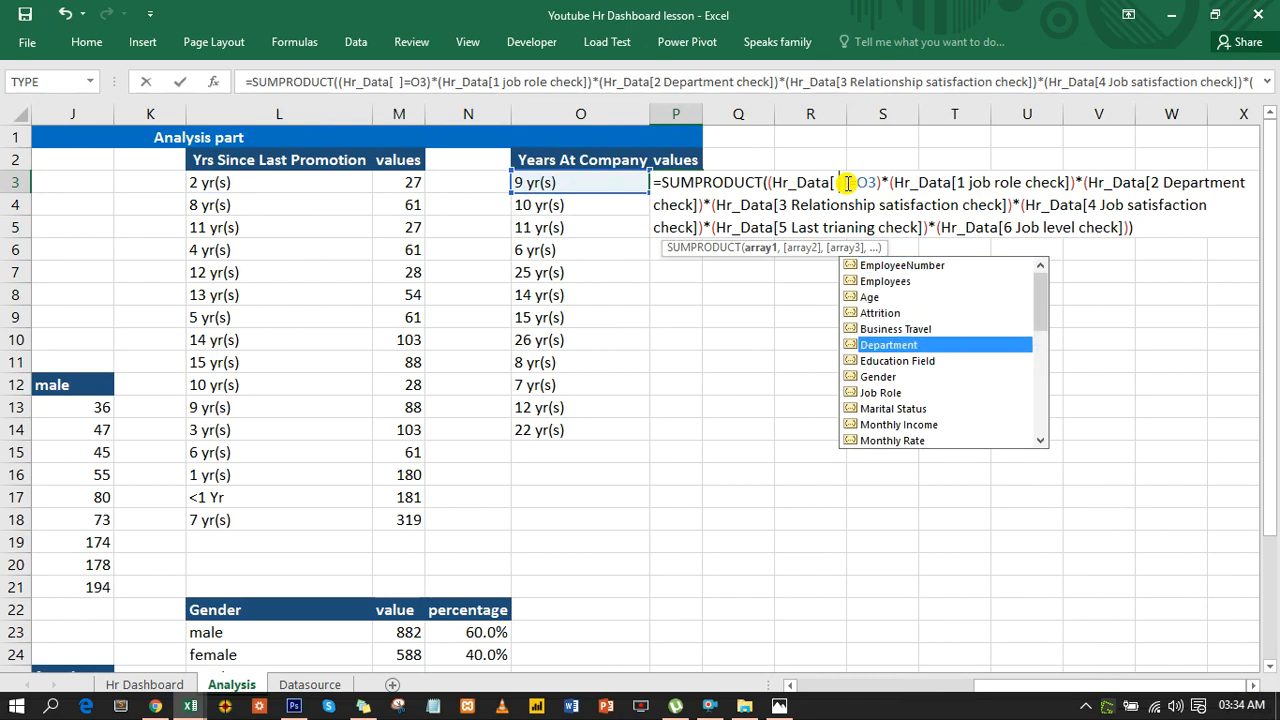
key("Down")
key("Down")
key("Down")
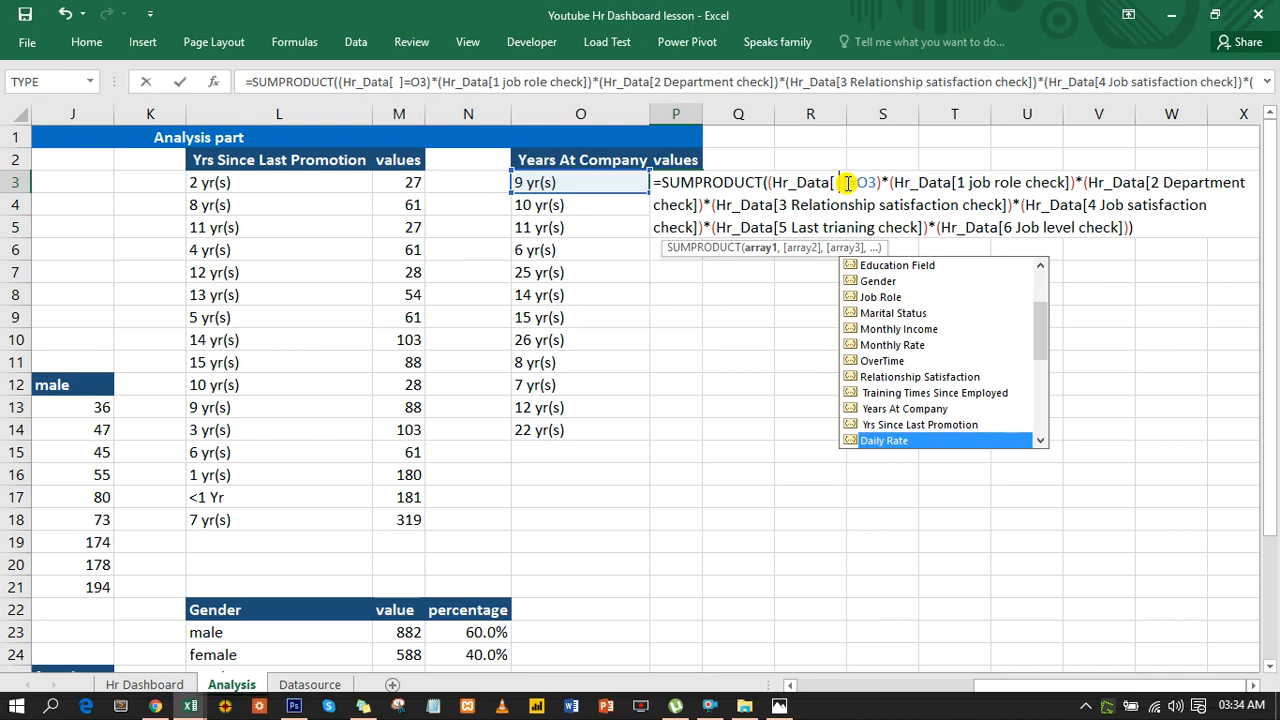
key("Up")
key("Up")
key("Tab")
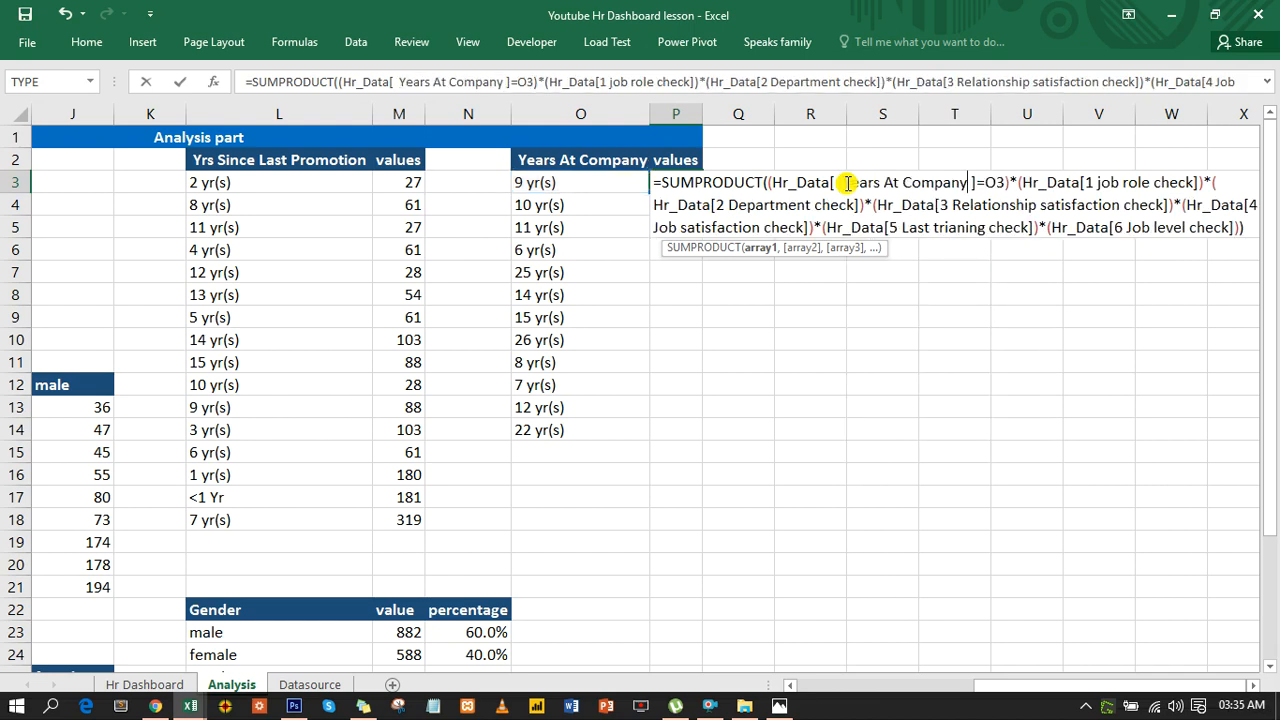
double_click(992, 182)
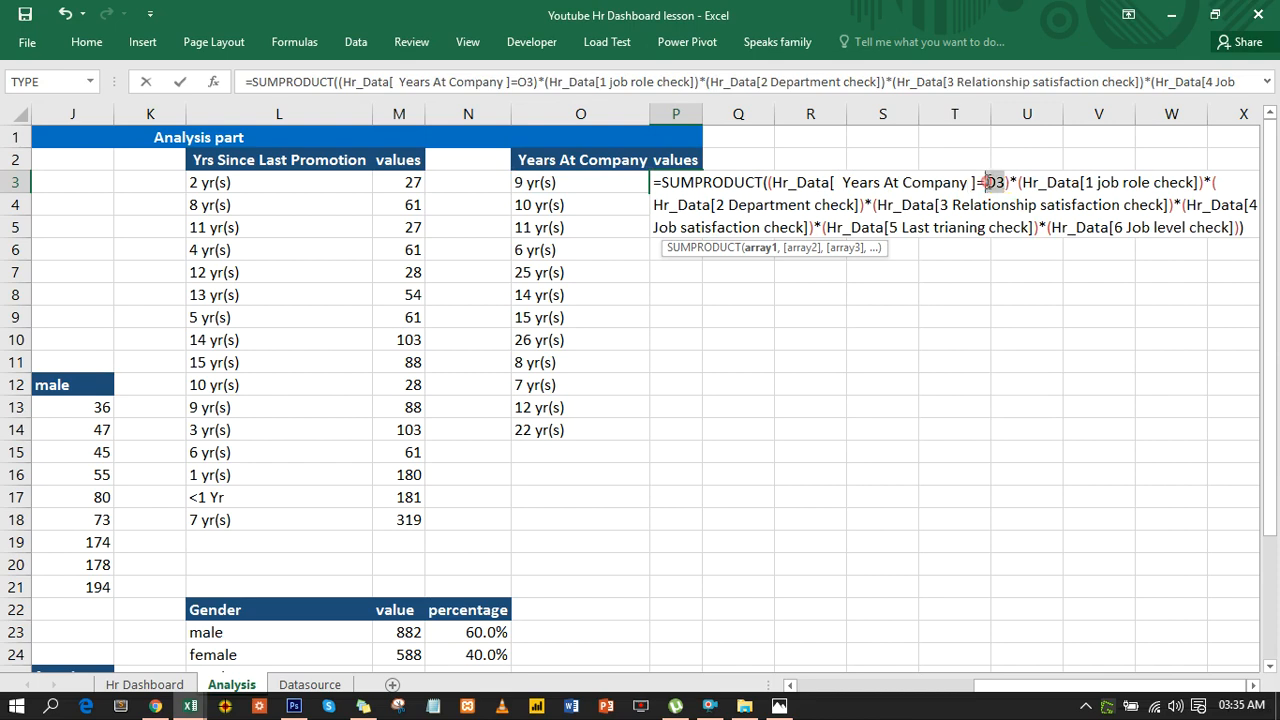
left_click(571, 181)
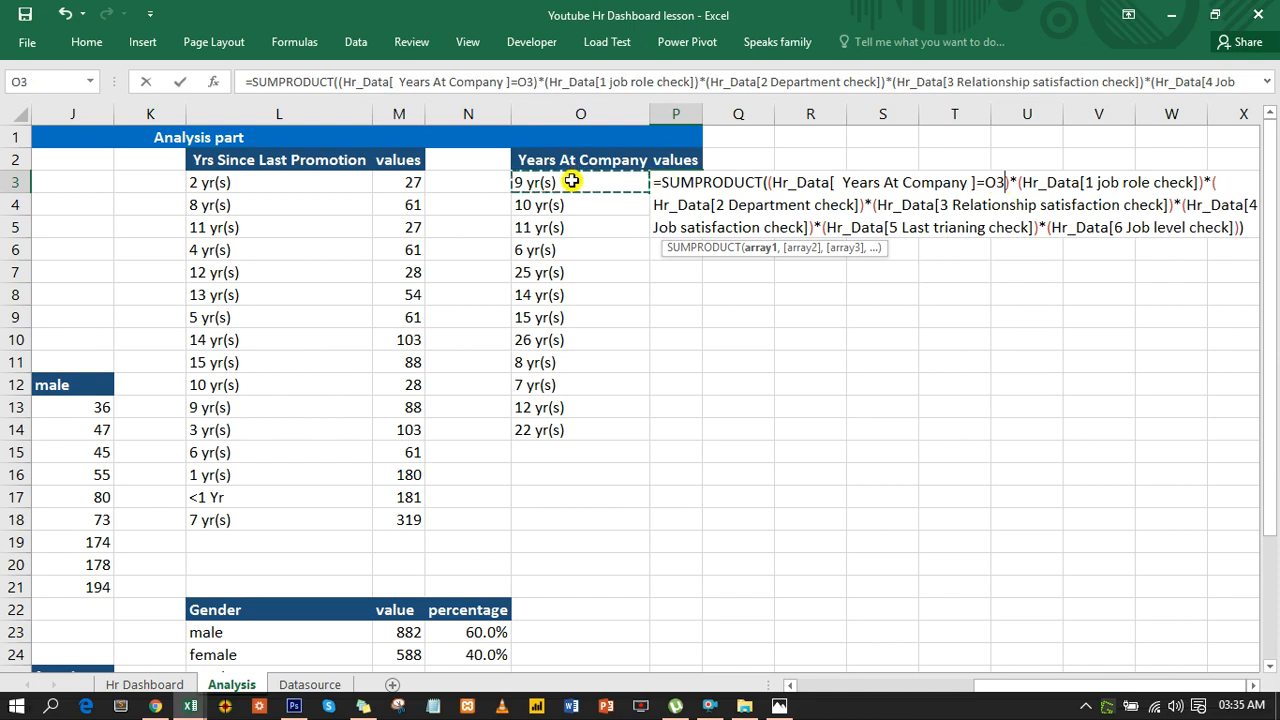
key("Return")
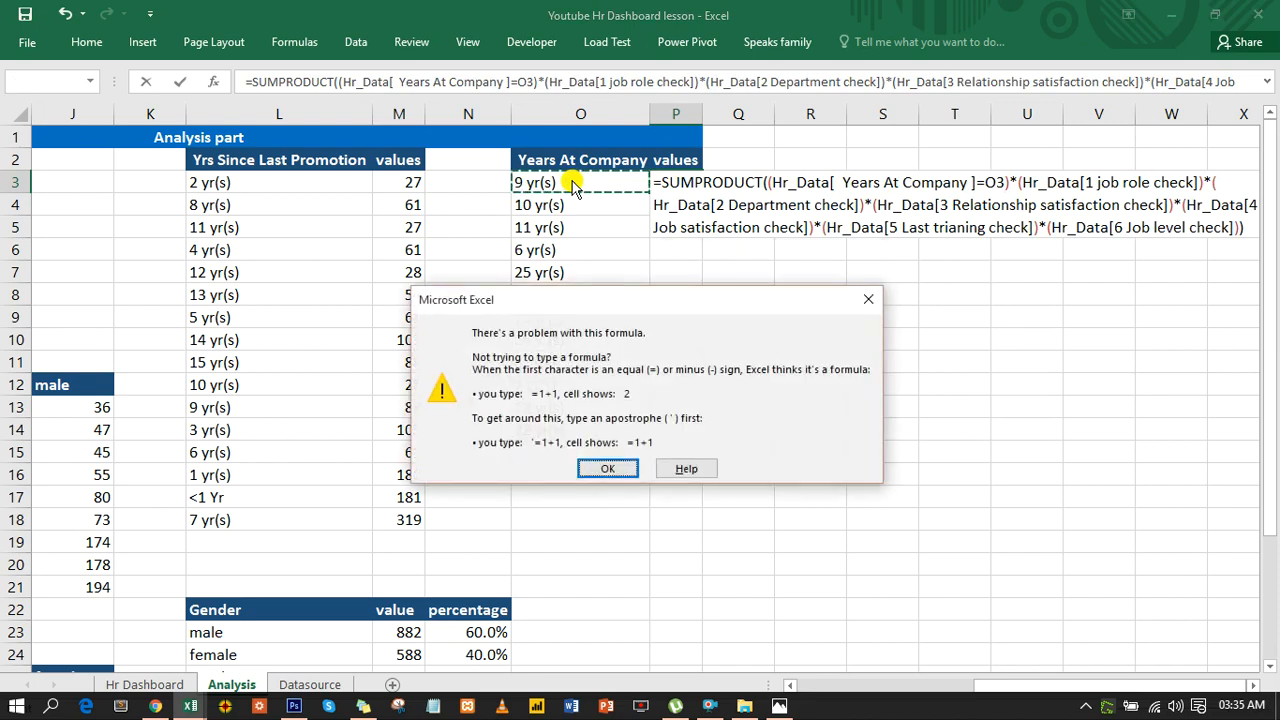
key("Return")
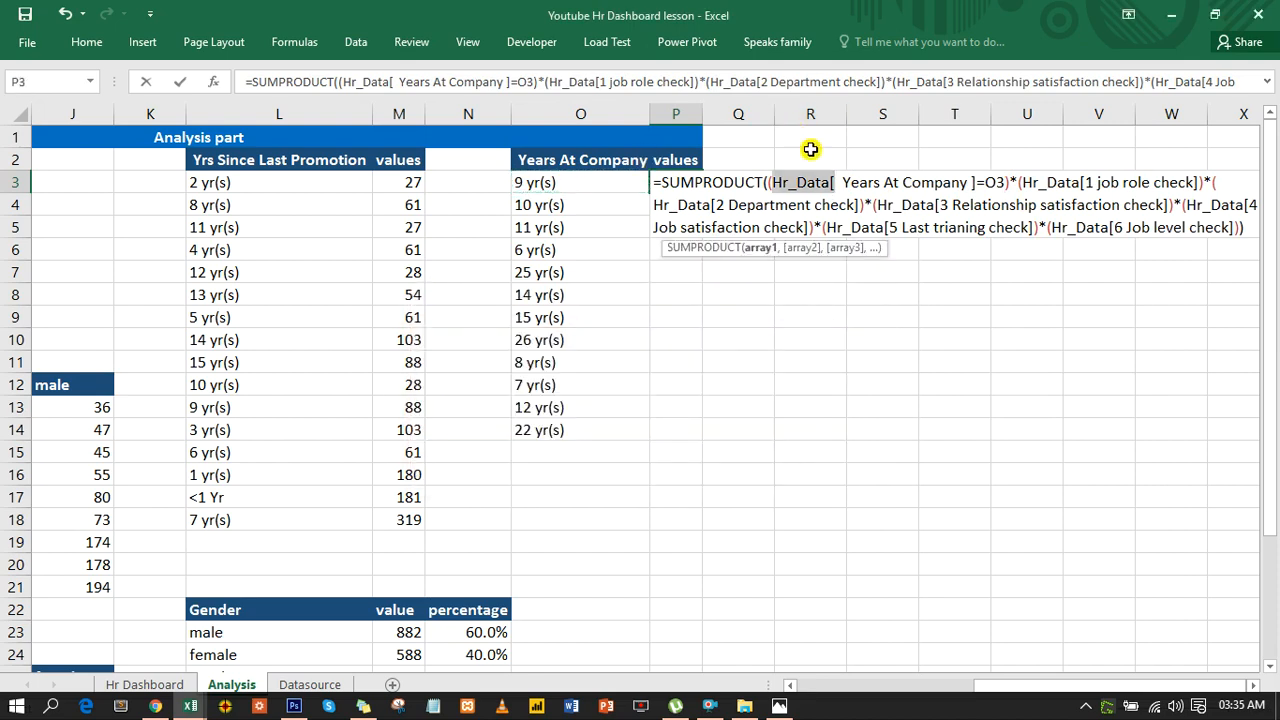
Step: Remove the extra spaces before Years At Company in P3's formula and try to enter it again
left_click(845, 182)
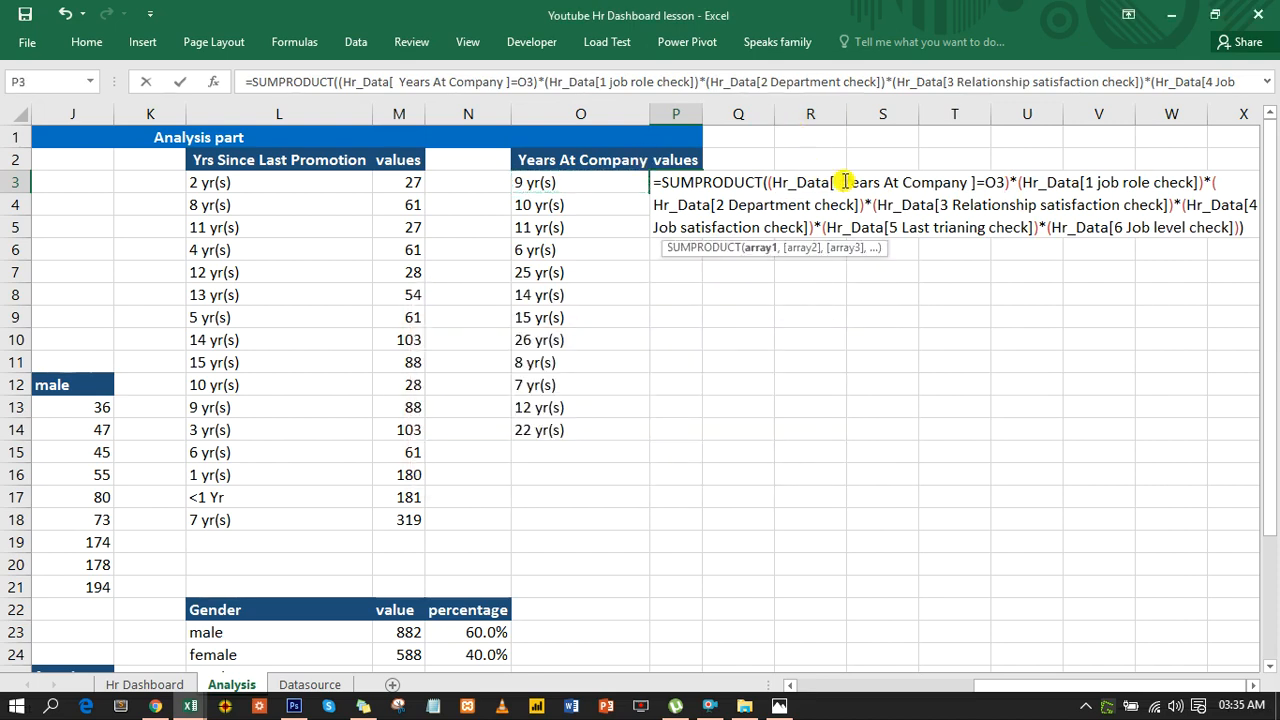
key("BackSpace")
key("BackSpace")
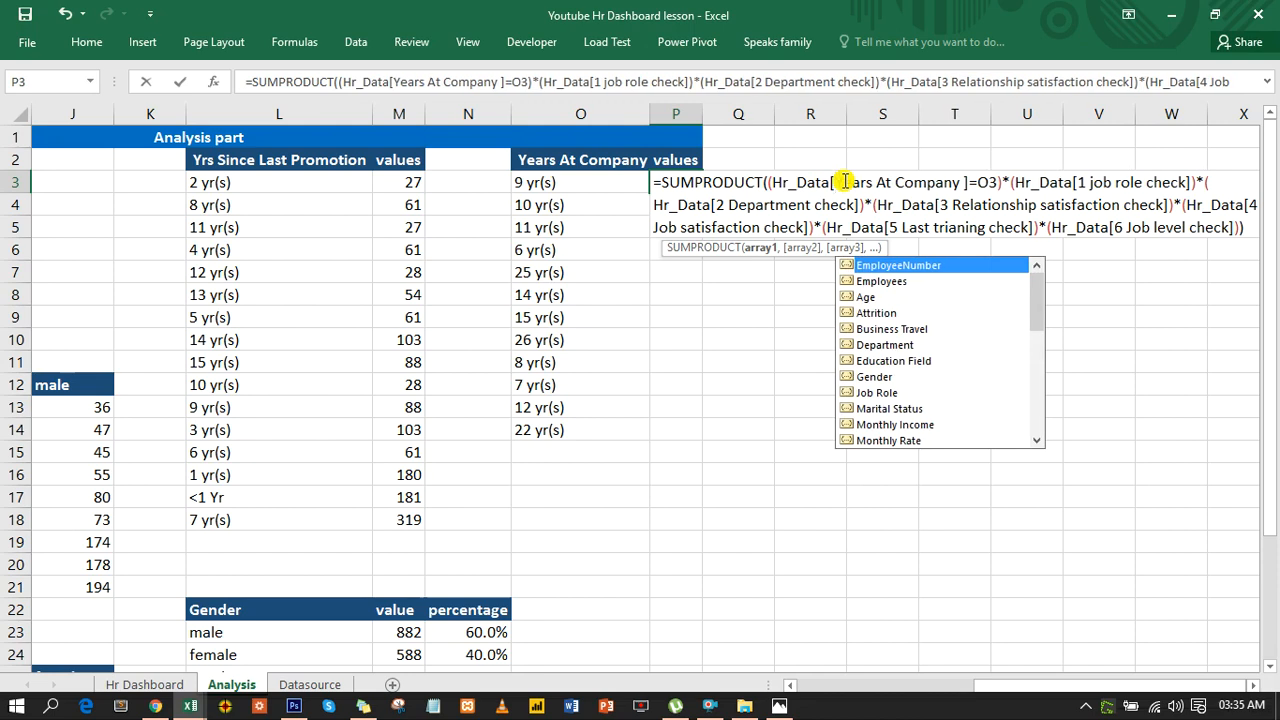
key("Return")
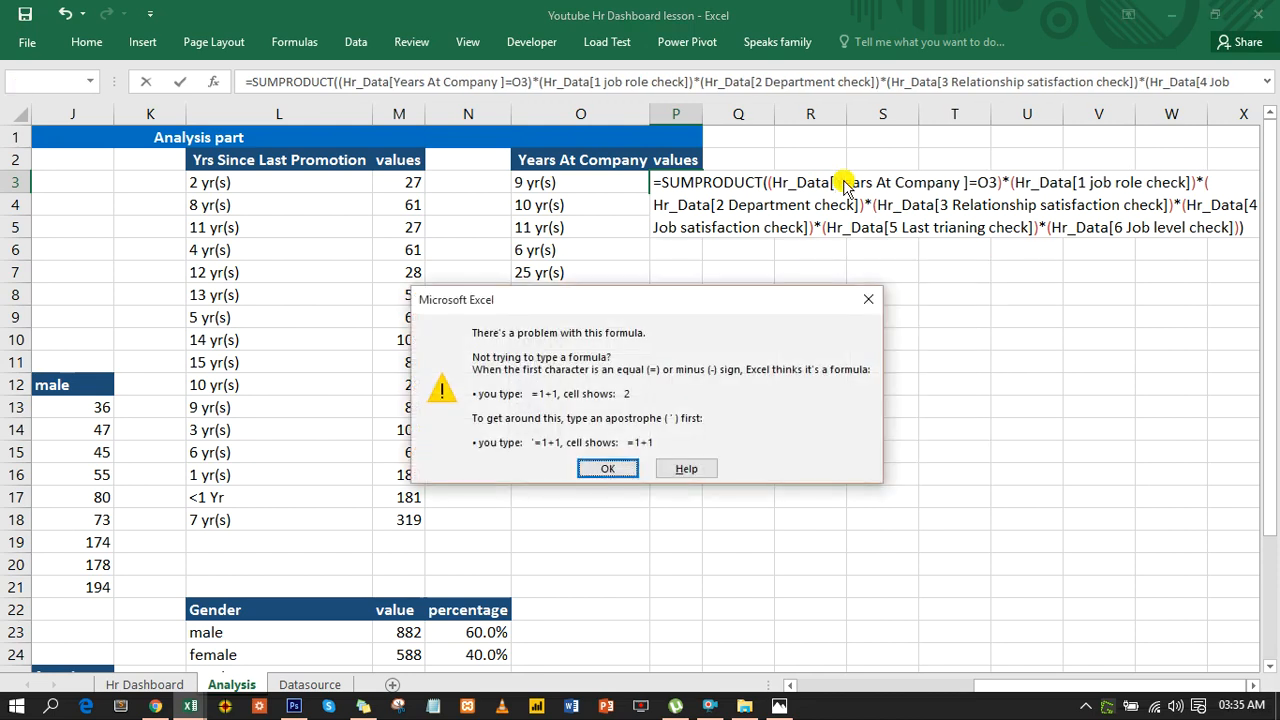
key("Return")
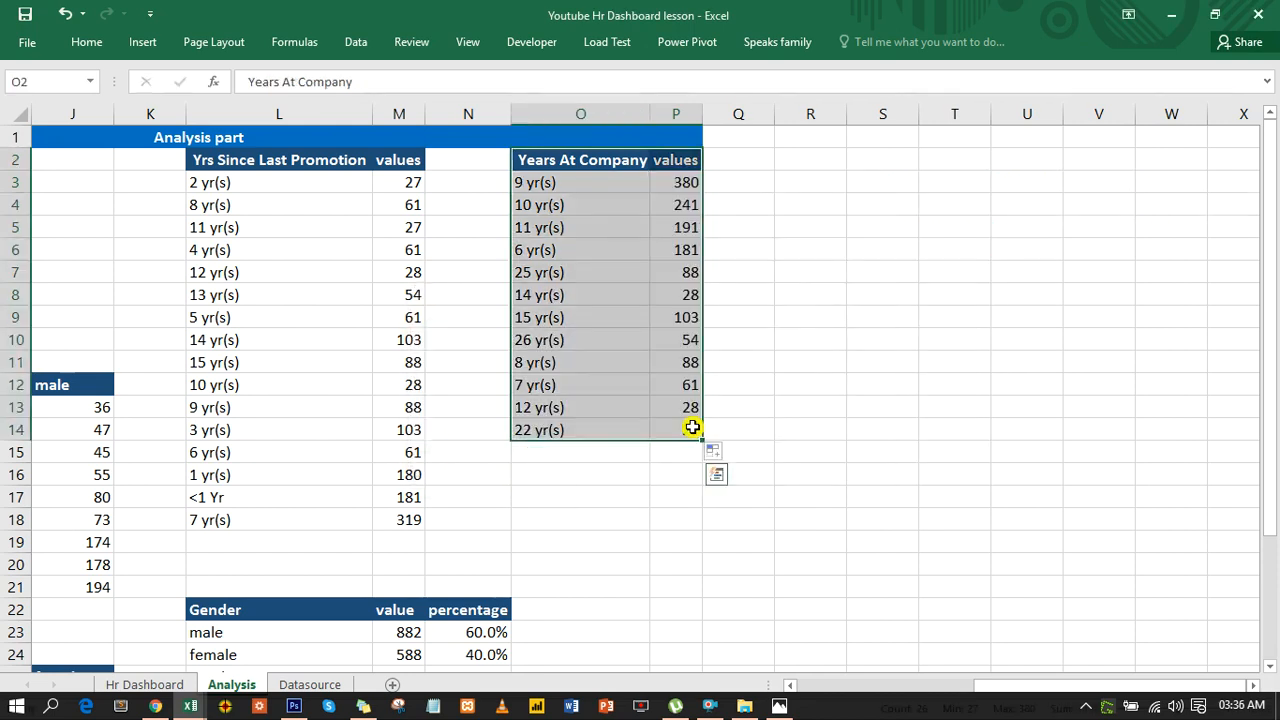
Step: Insert a 2-D clustered column chart from the Years At Company data in O2:P14 and place it beside the table
key("ctrl+q")
left_click(692, 428)
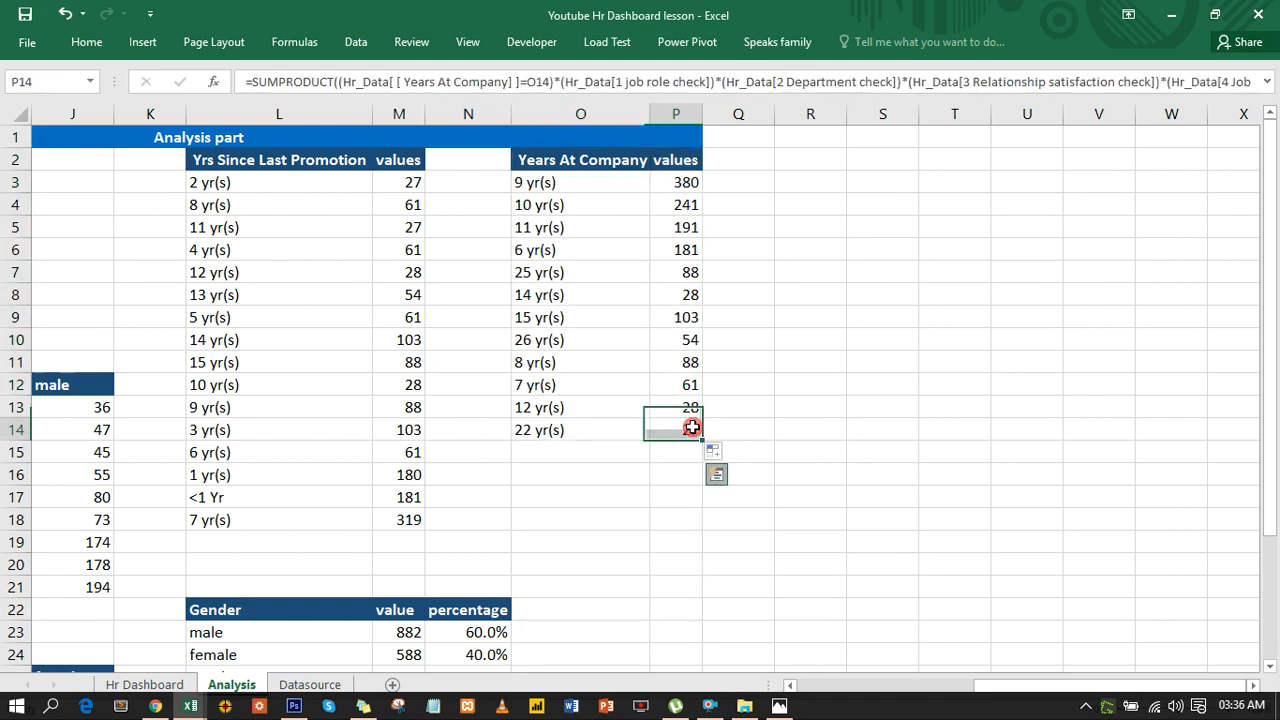
left_click_drag(534, 162, 688, 432)
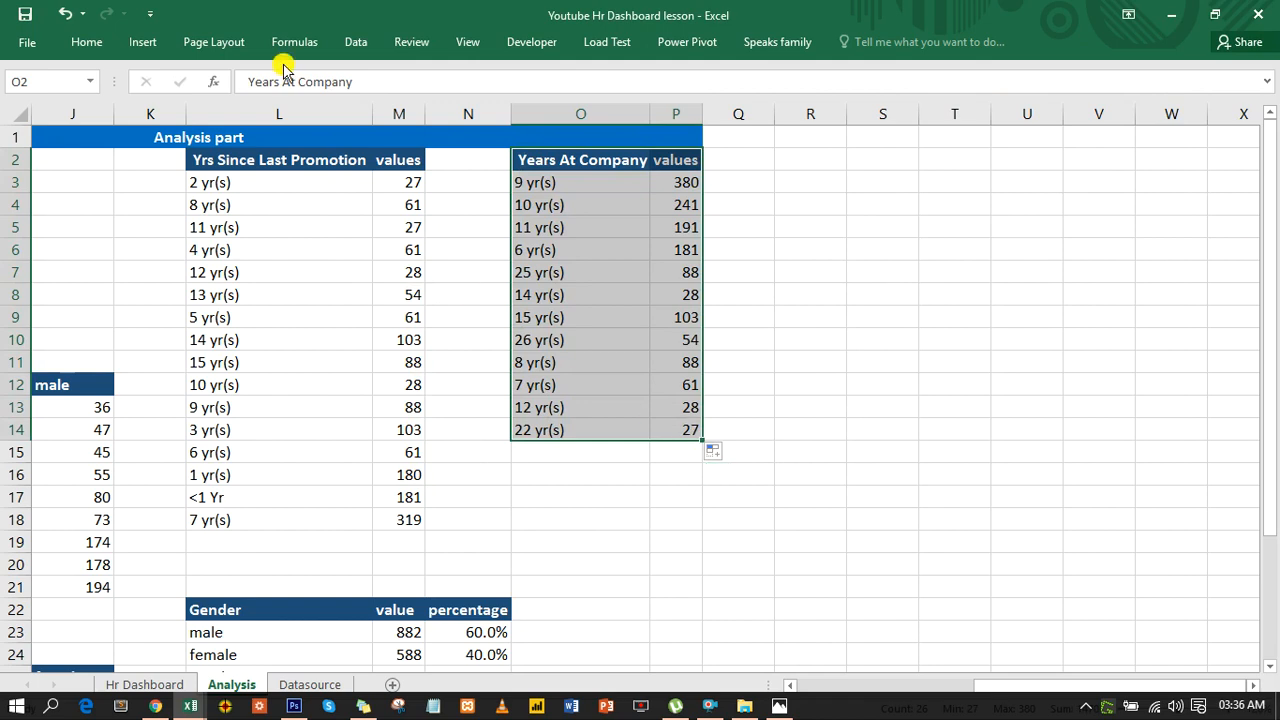
left_click(144, 45)
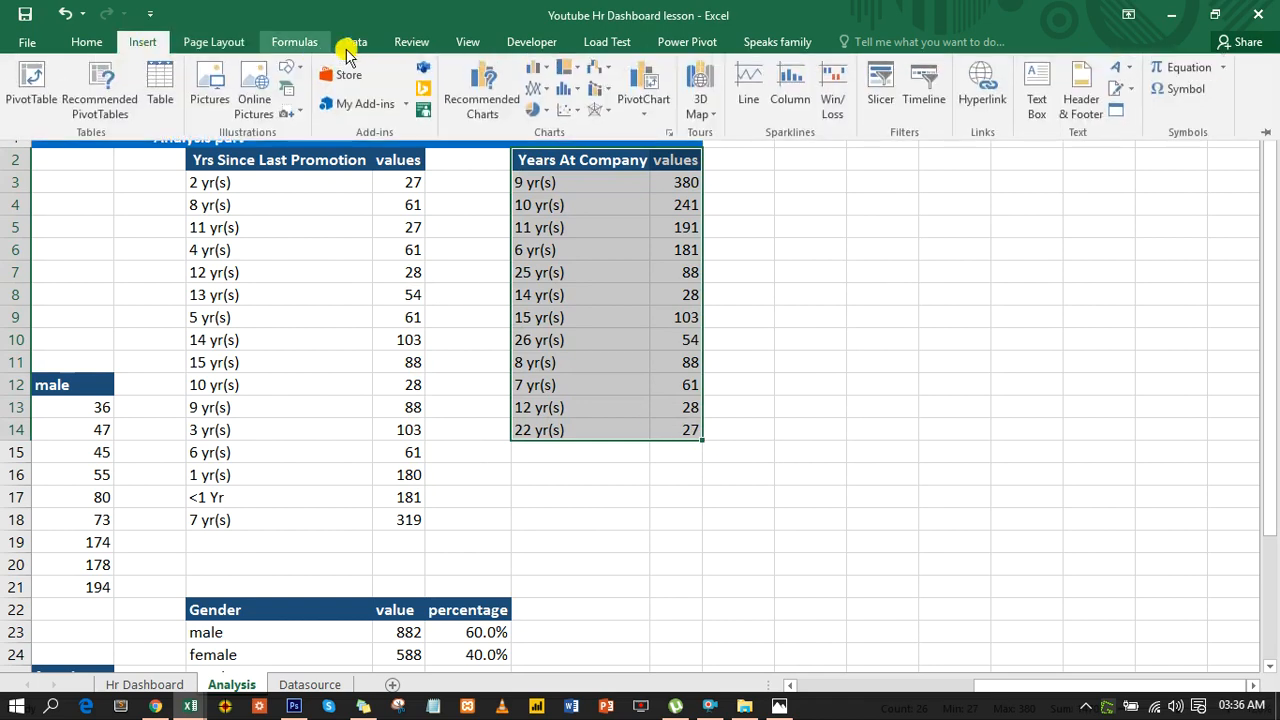
left_click(532, 72)
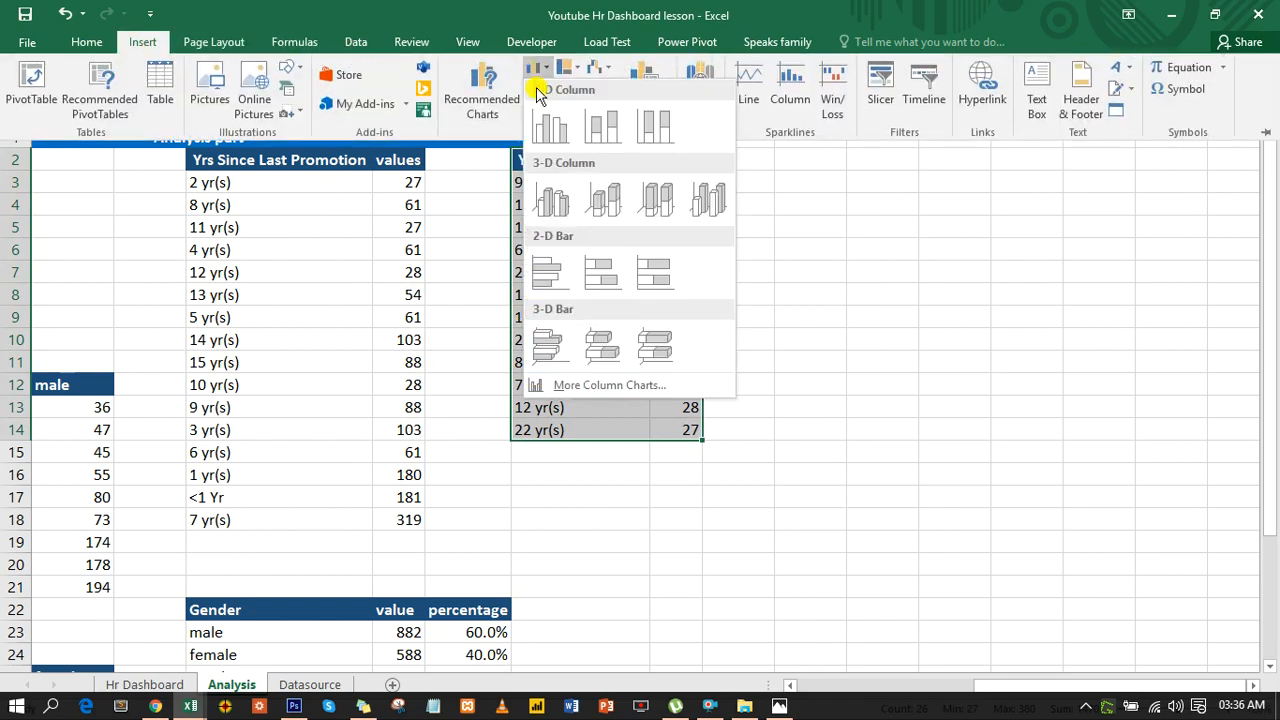
left_click(556, 128)
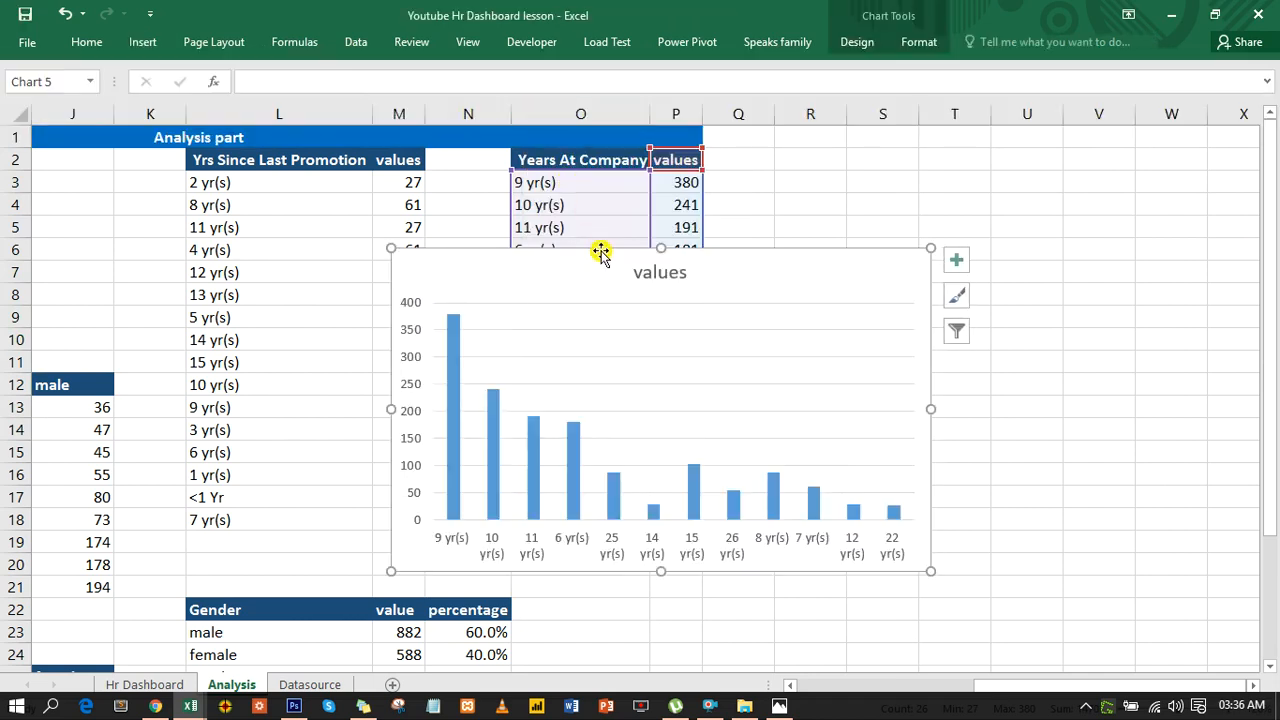
left_click_drag(600, 252, 867, 226)
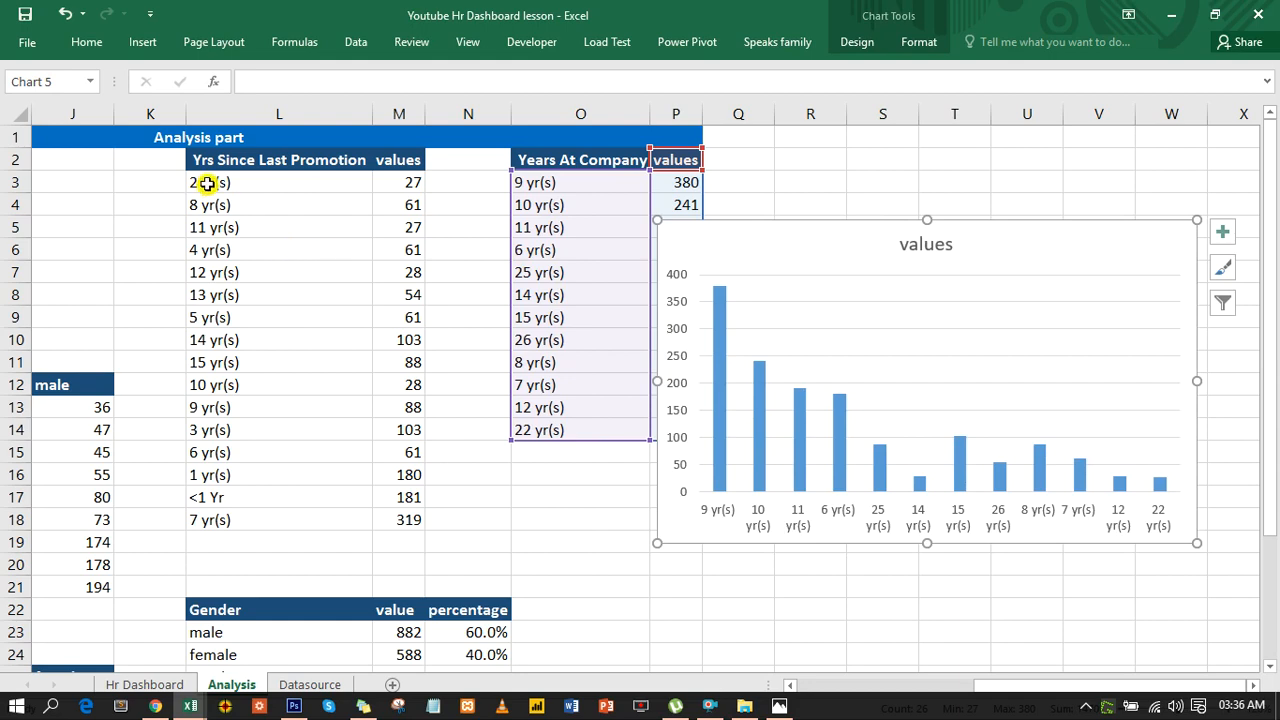
Step: Insert a 2-D clustered column chart from the Yrs Since Last Promotion data in L2:M18 and move it clear of its source data
left_click_drag(206, 163, 408, 517)
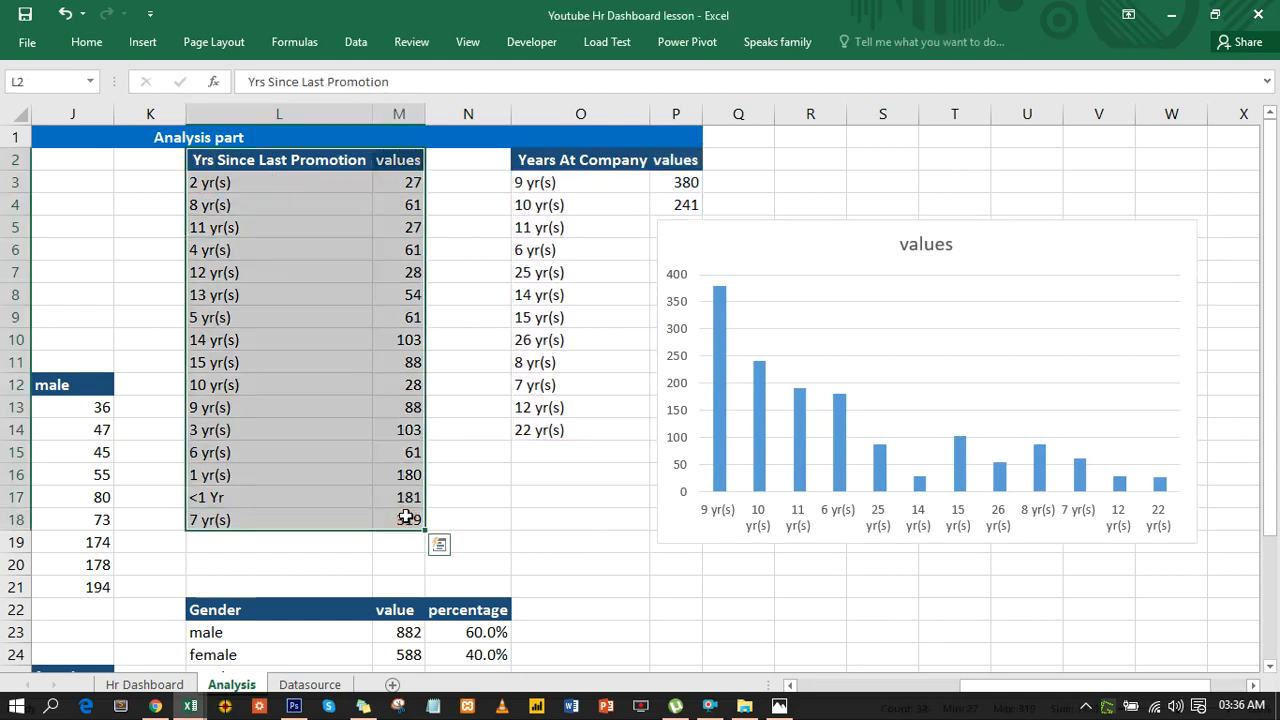
left_click(155, 46)
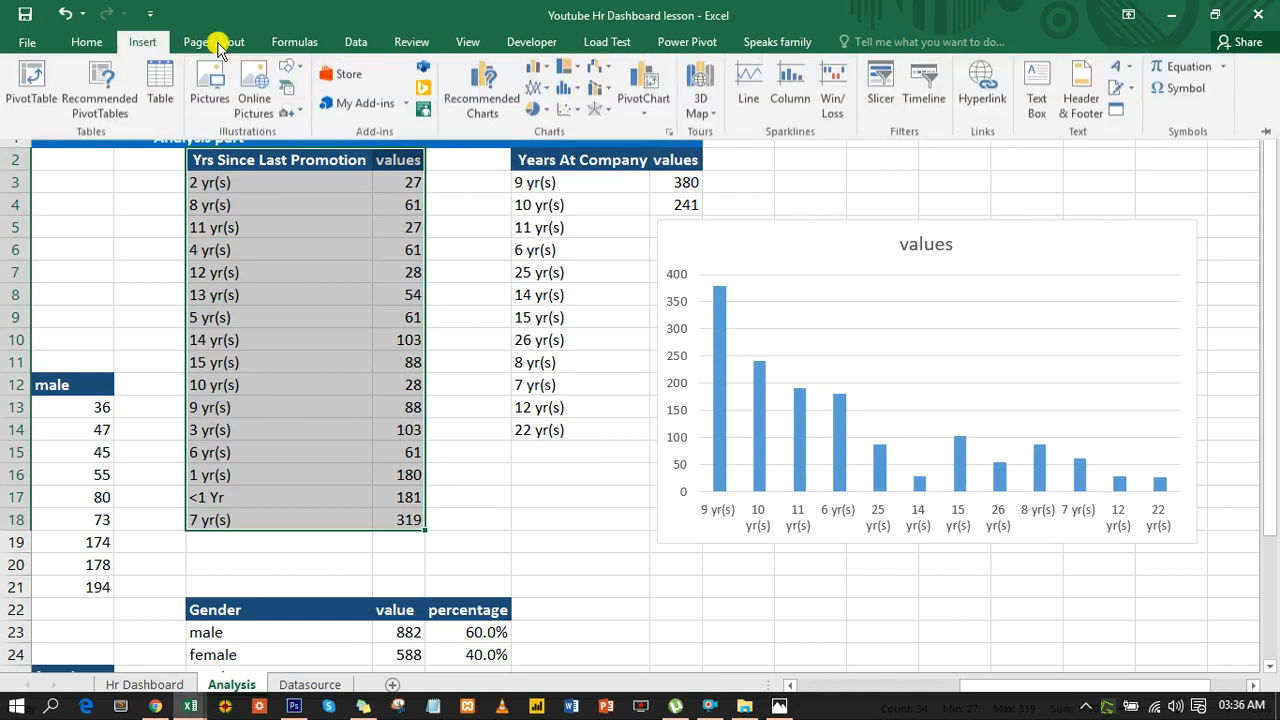
left_click(540, 67)
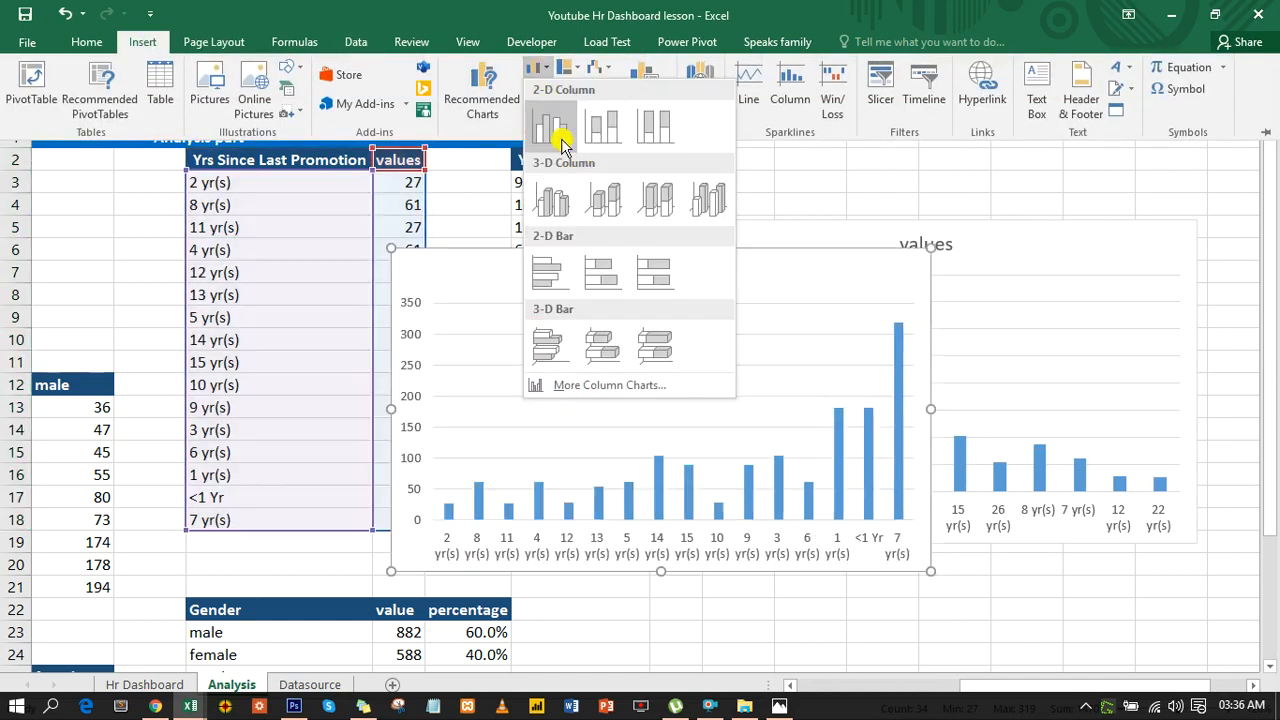
left_click(561, 145)
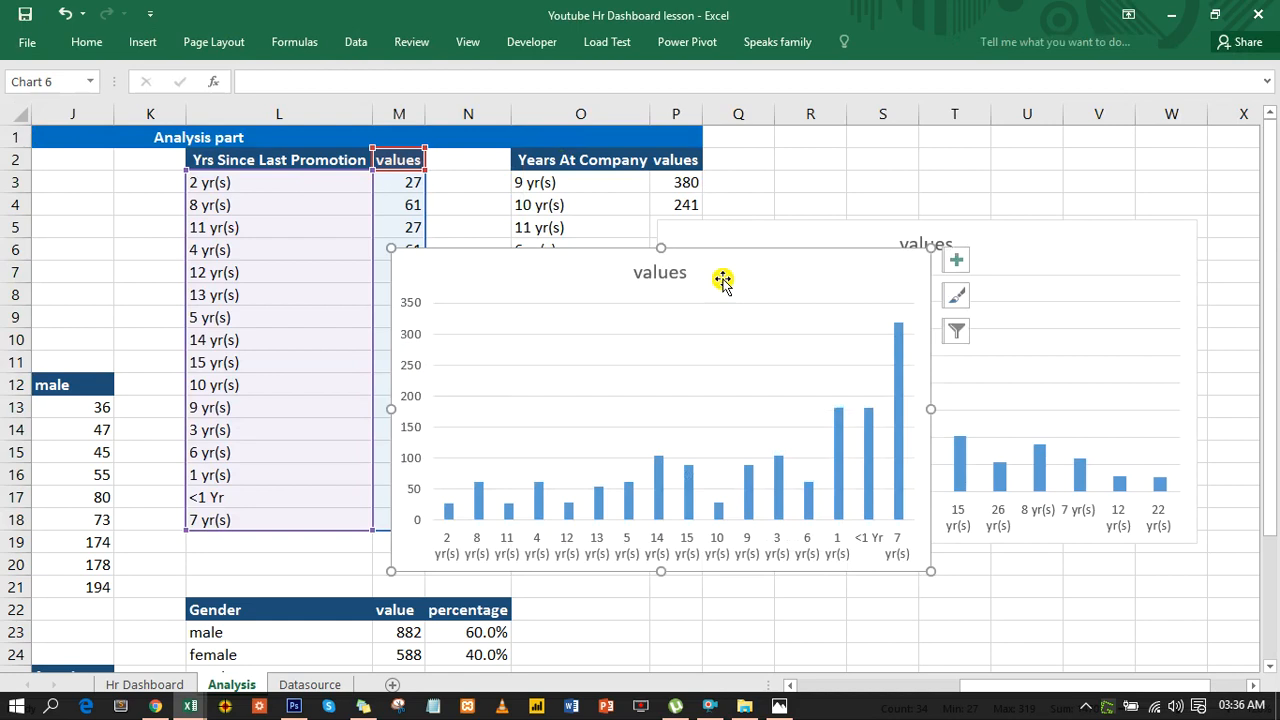
left_click_drag(736, 246, 790, 292)
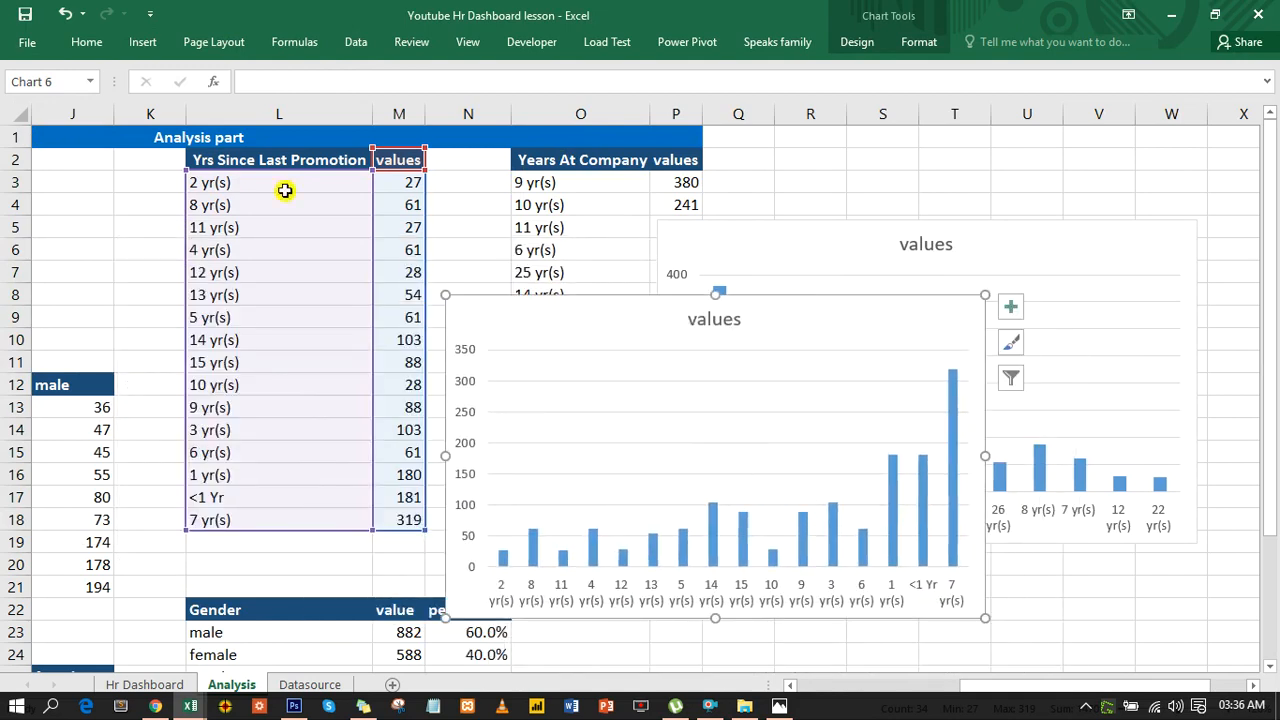
left_click(313, 233)
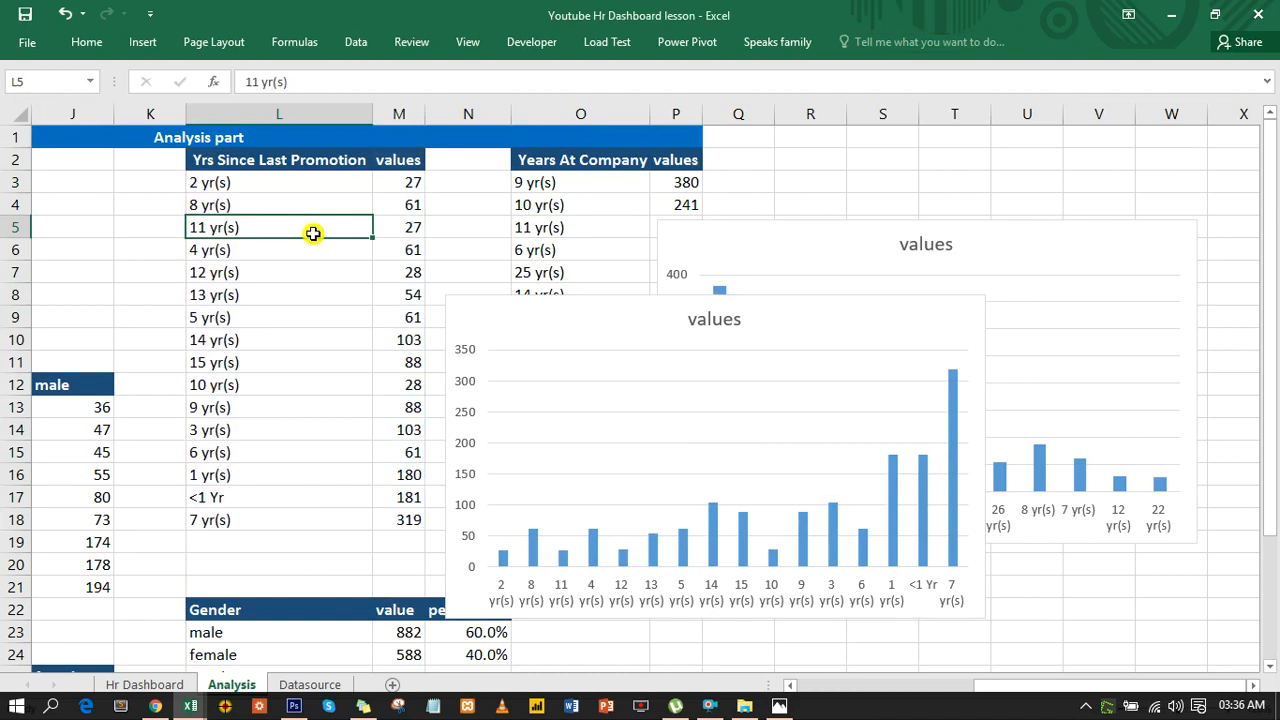
key("ctrl+t")
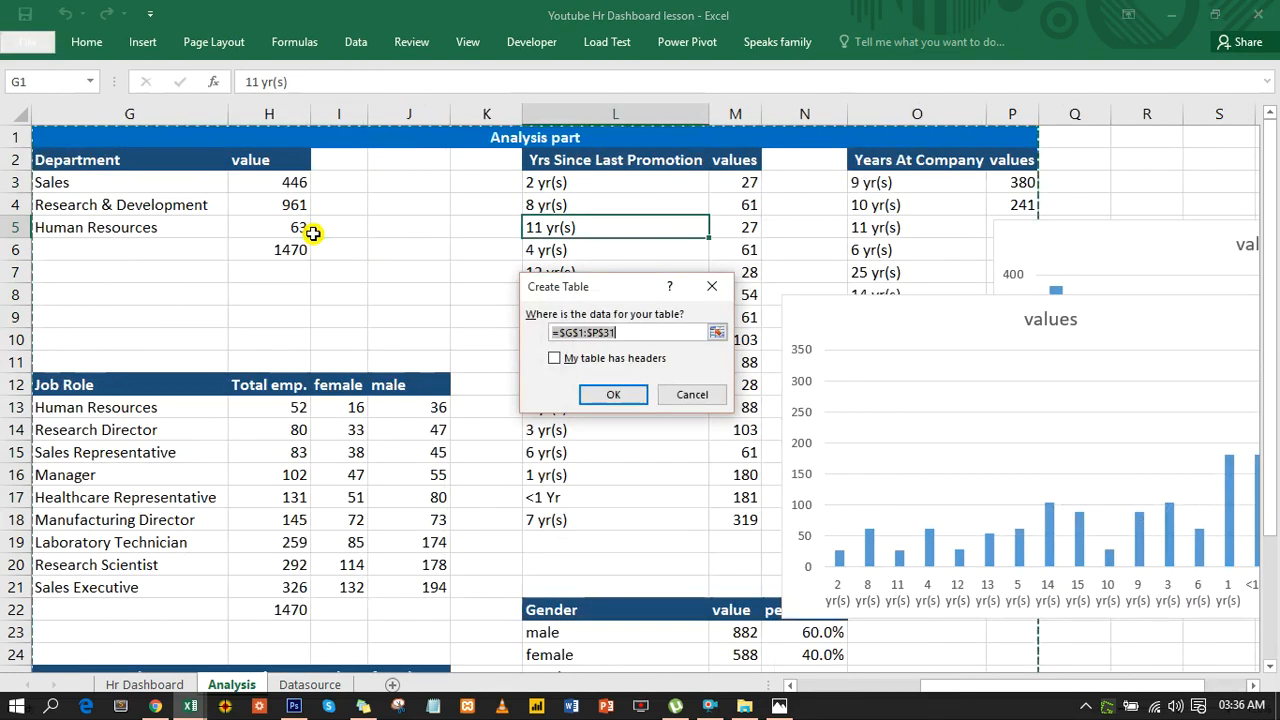
left_click(692, 394)
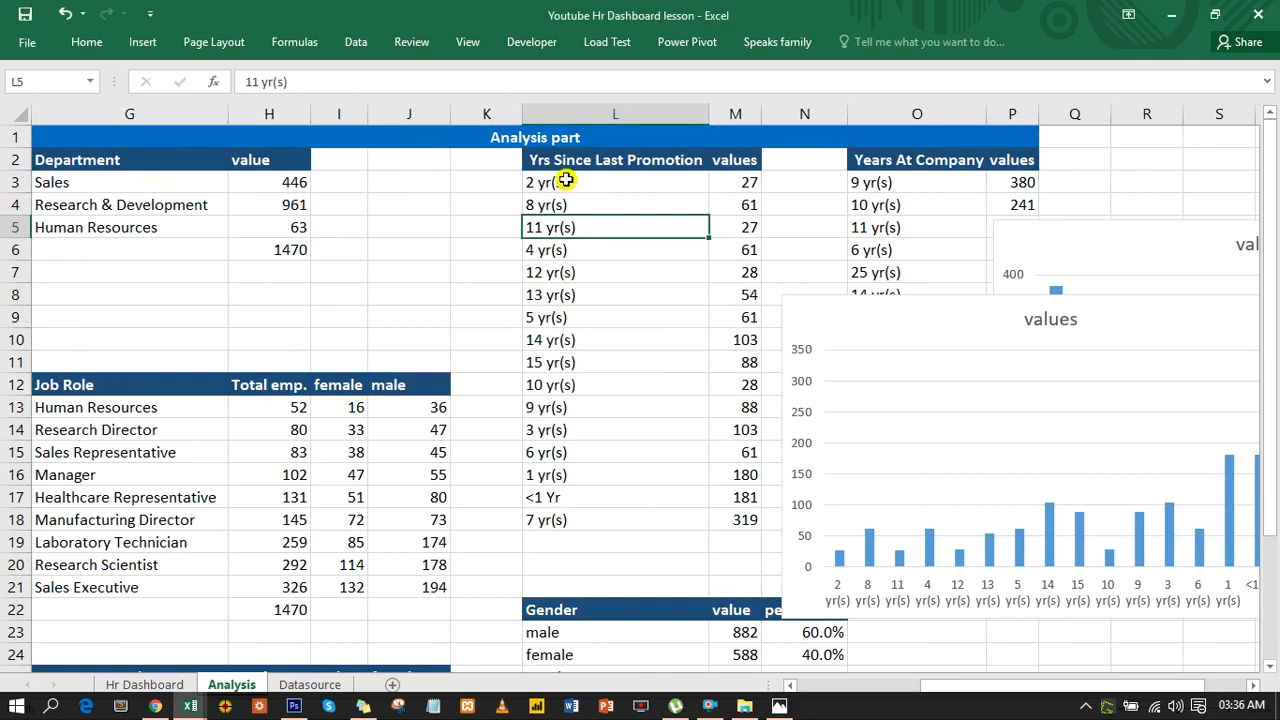
Step: Convert the Yrs Since Last Promotion range L2:M18 into a table with headers
left_click_drag(550, 162, 740, 510)
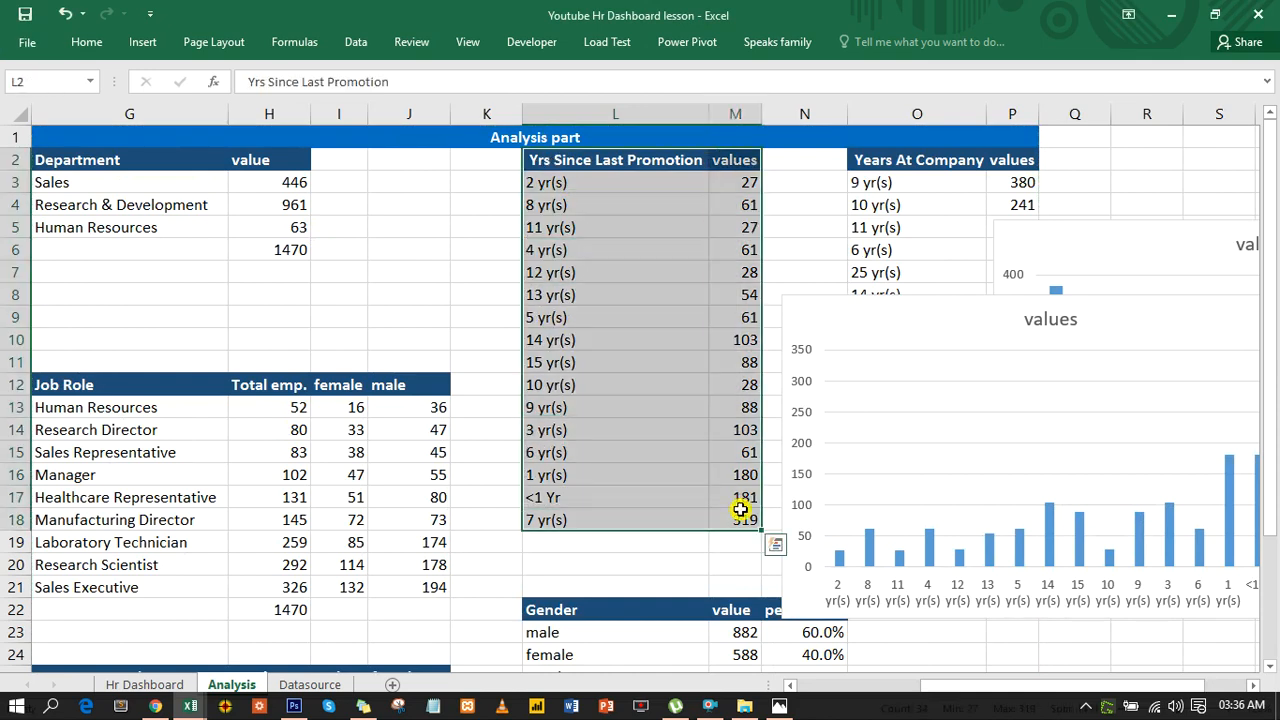
key("ctrl+t")
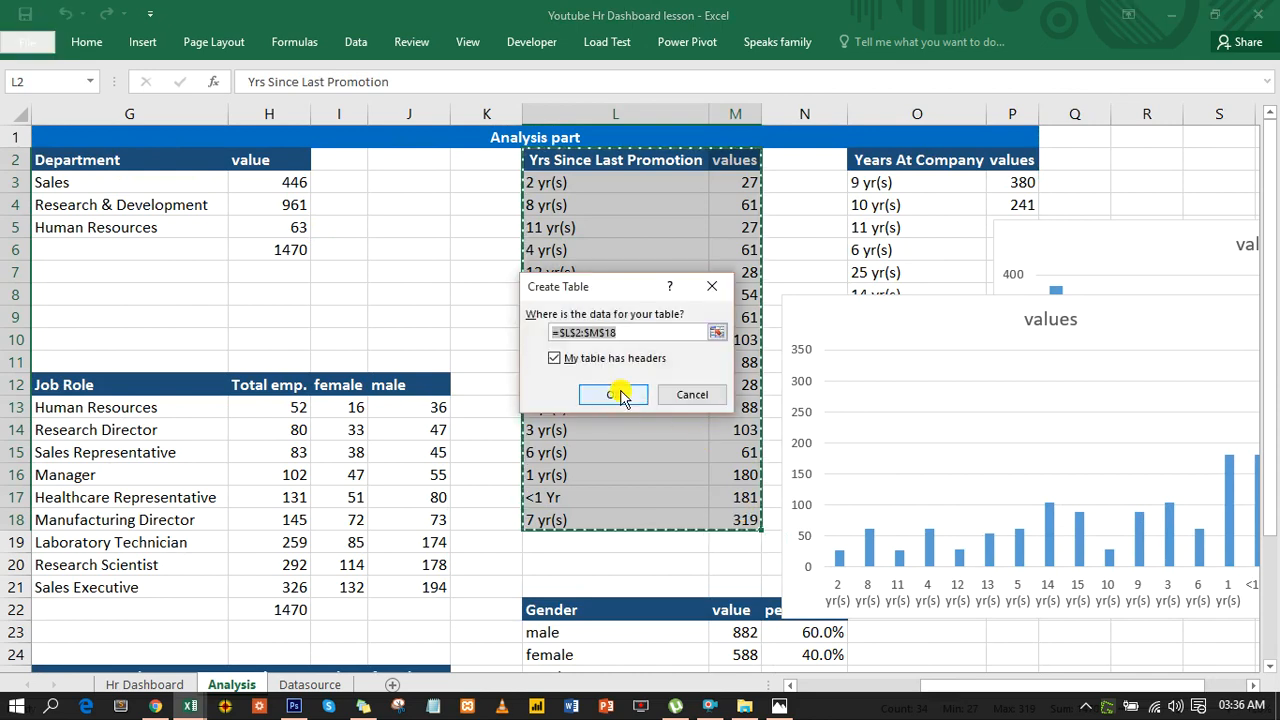
left_click(619, 392)
Step: Sort the Yrs Since Last Promotion table by its values column from largest to smallest
left_click(778, 316)
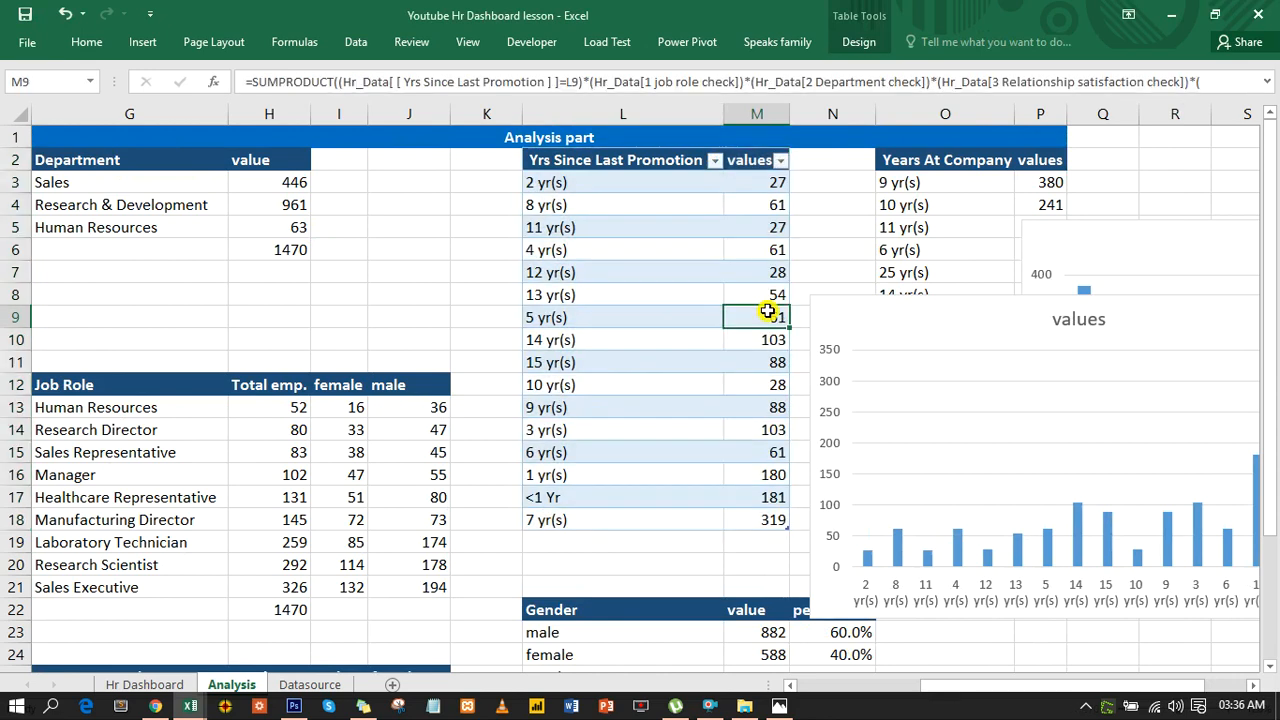
right_click(769, 315)
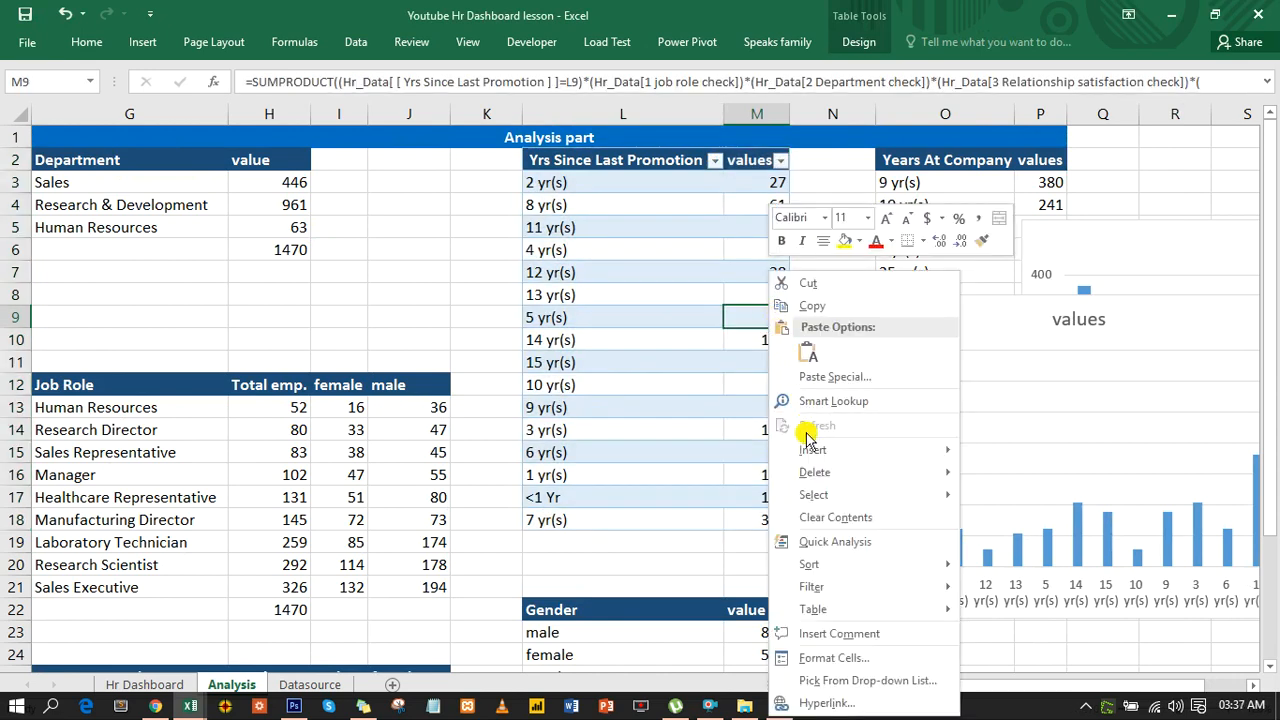
mouse_move(827, 452)
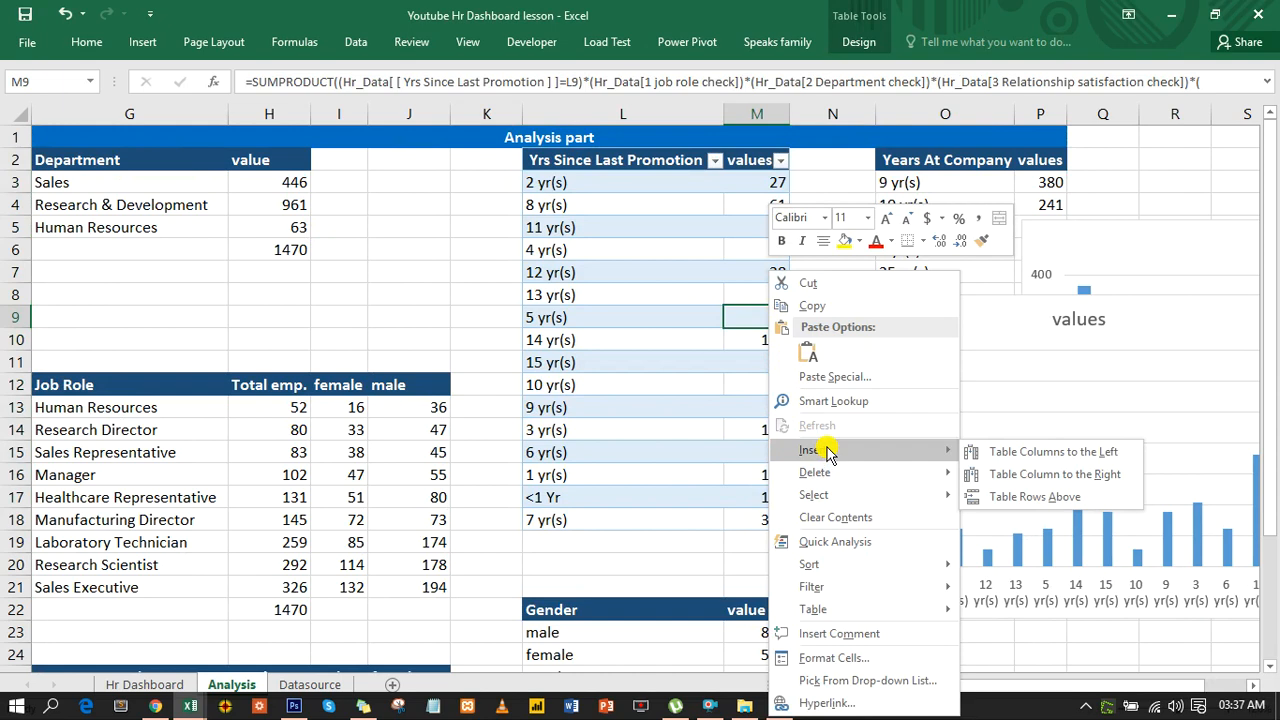
left_click(745, 201)
left_click(745, 201)
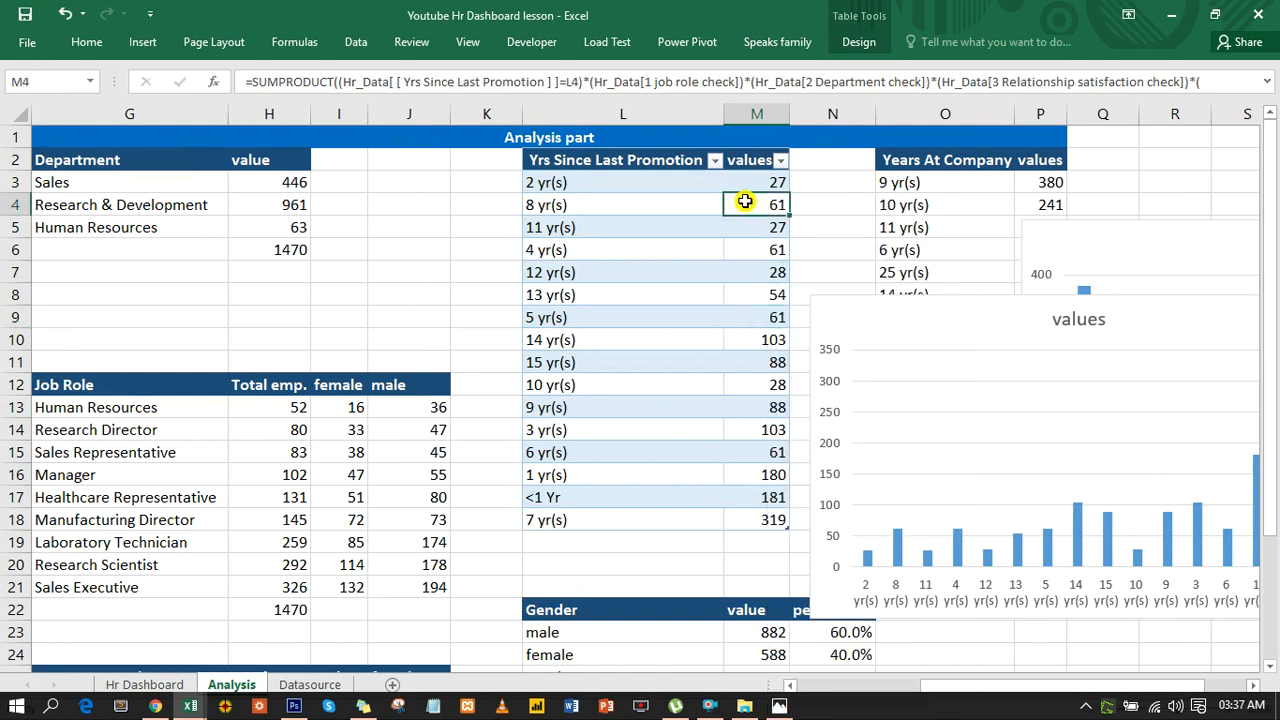
right_click(745, 201)
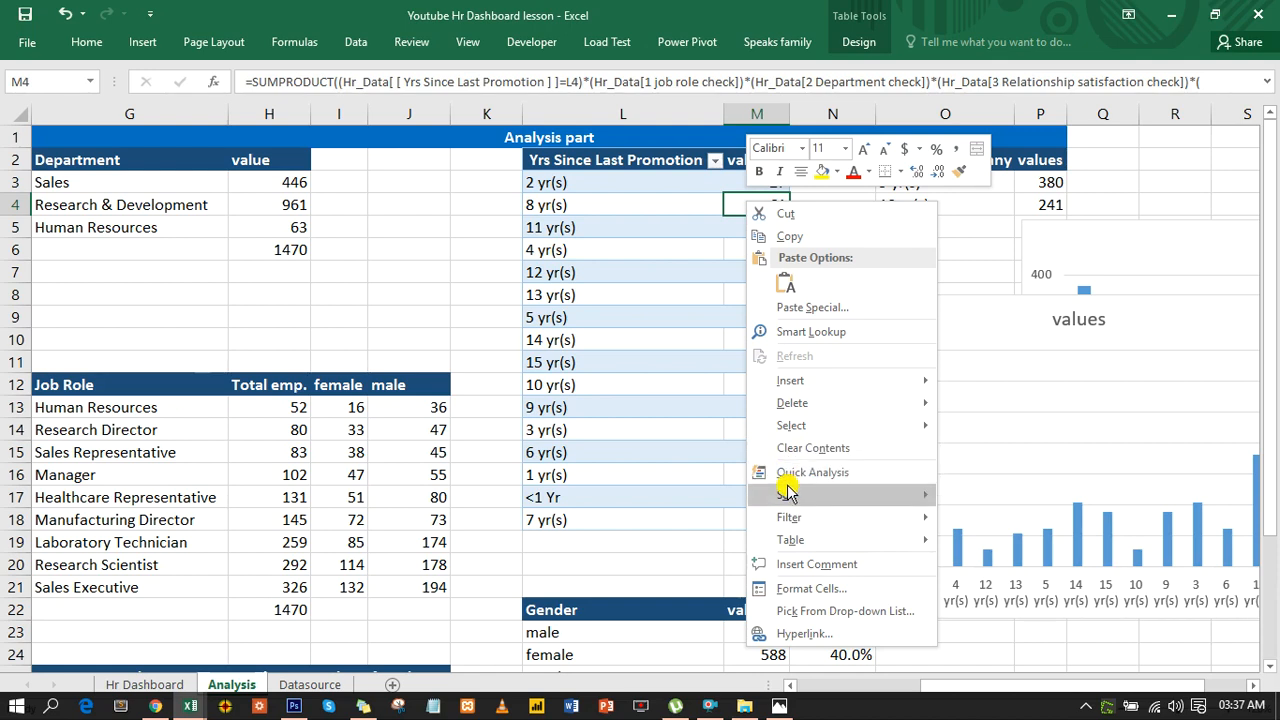
mouse_move(795, 495)
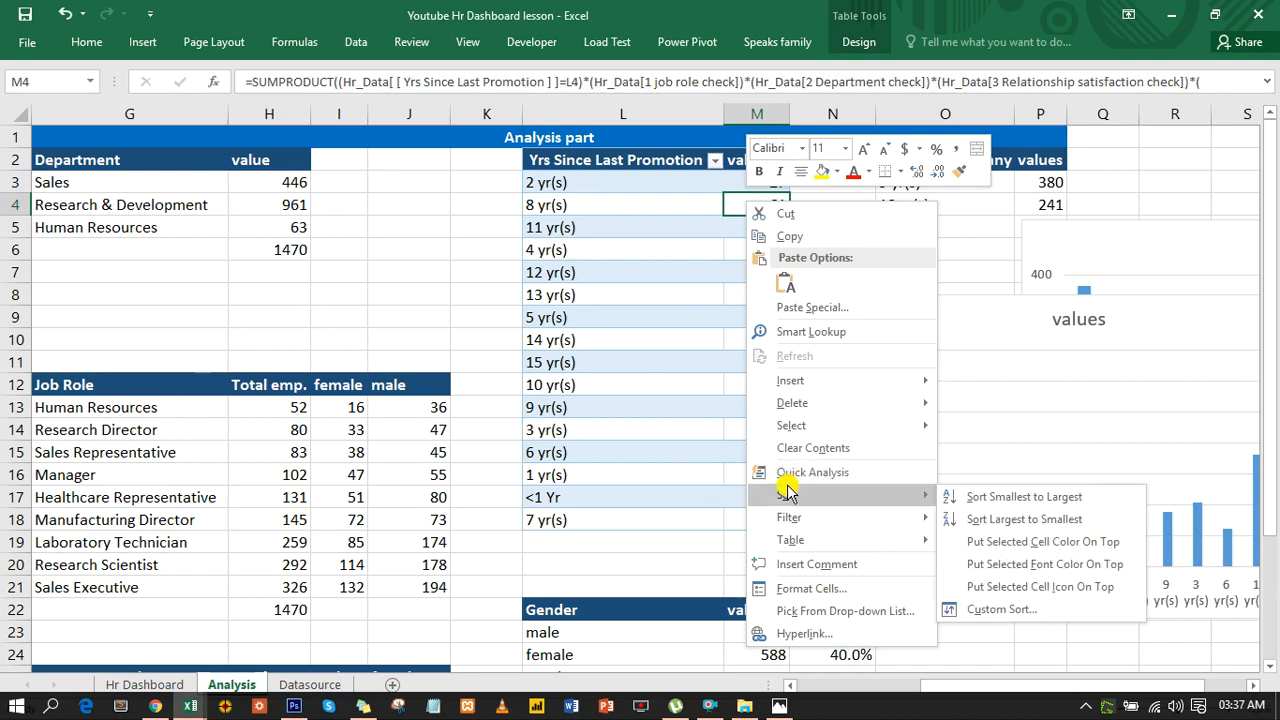
left_click(1013, 521)
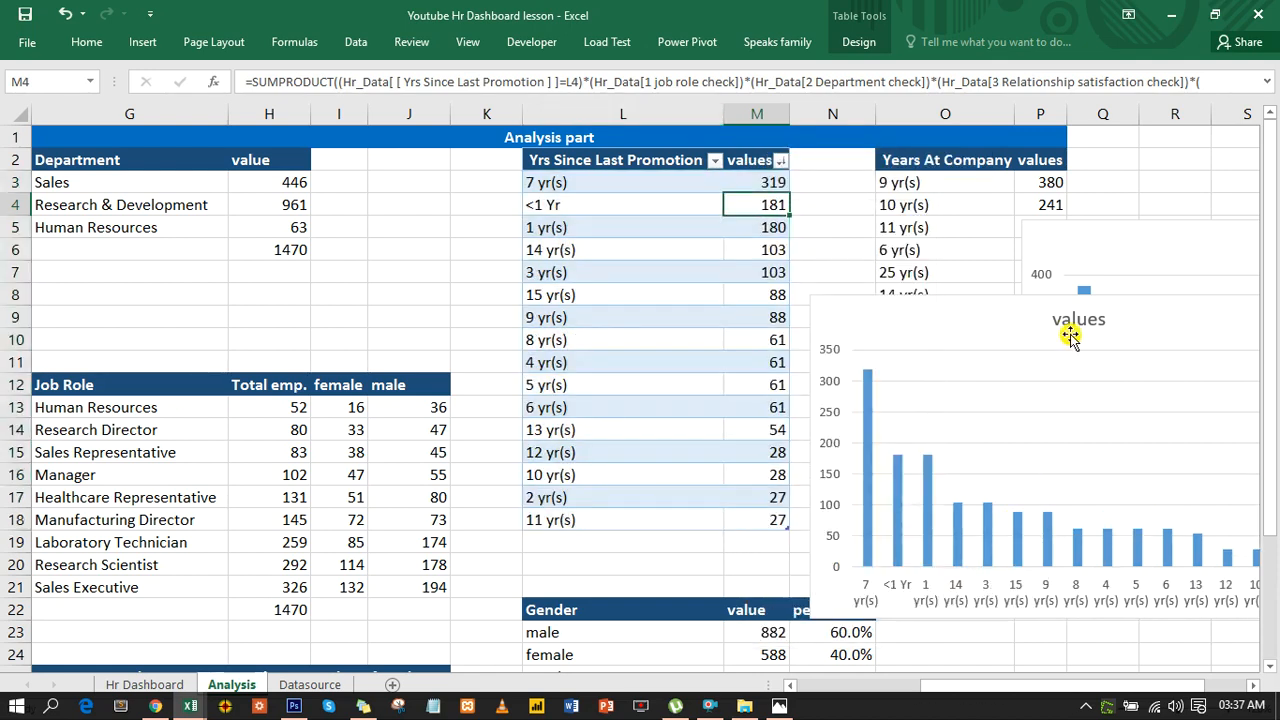
Step: Try the promotion chart in a new position, and undo both its move and the table's largest-to-smallest sort
left_click_drag(1058, 300, 539, 297)
left_click_drag(545, 272, 550, 252)
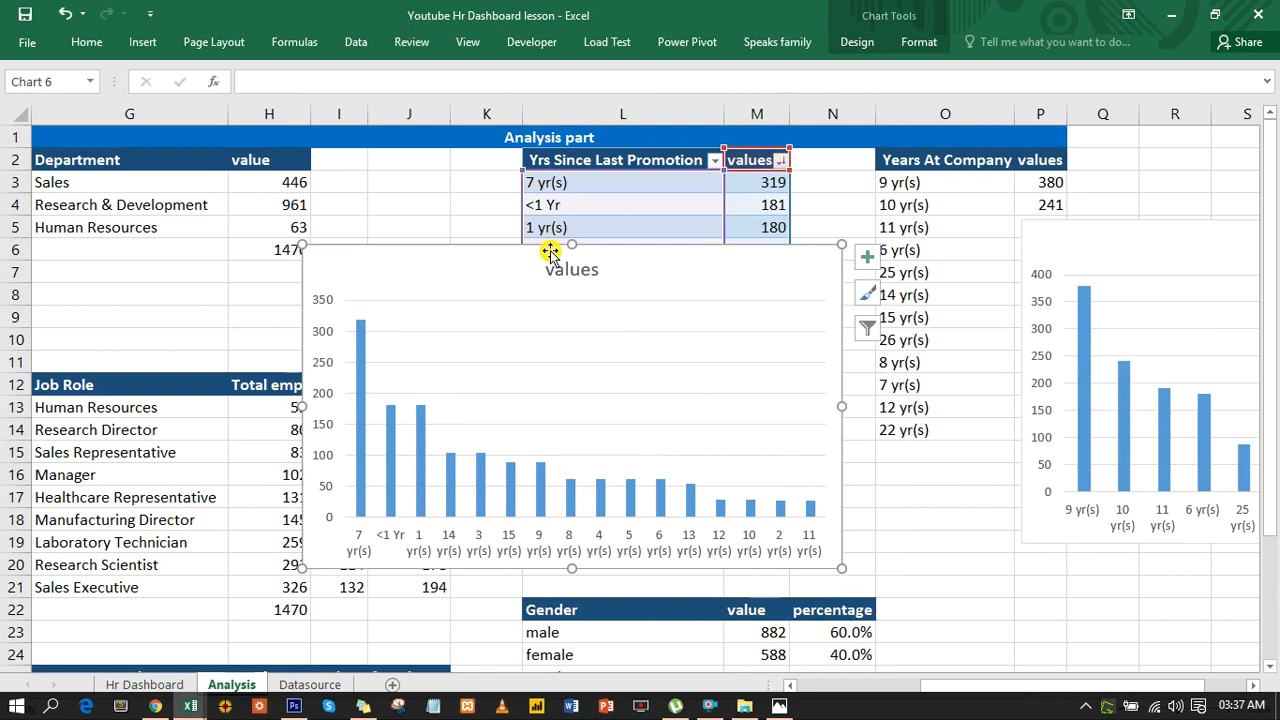
key("ctrl+z")
key("ctrl+z")
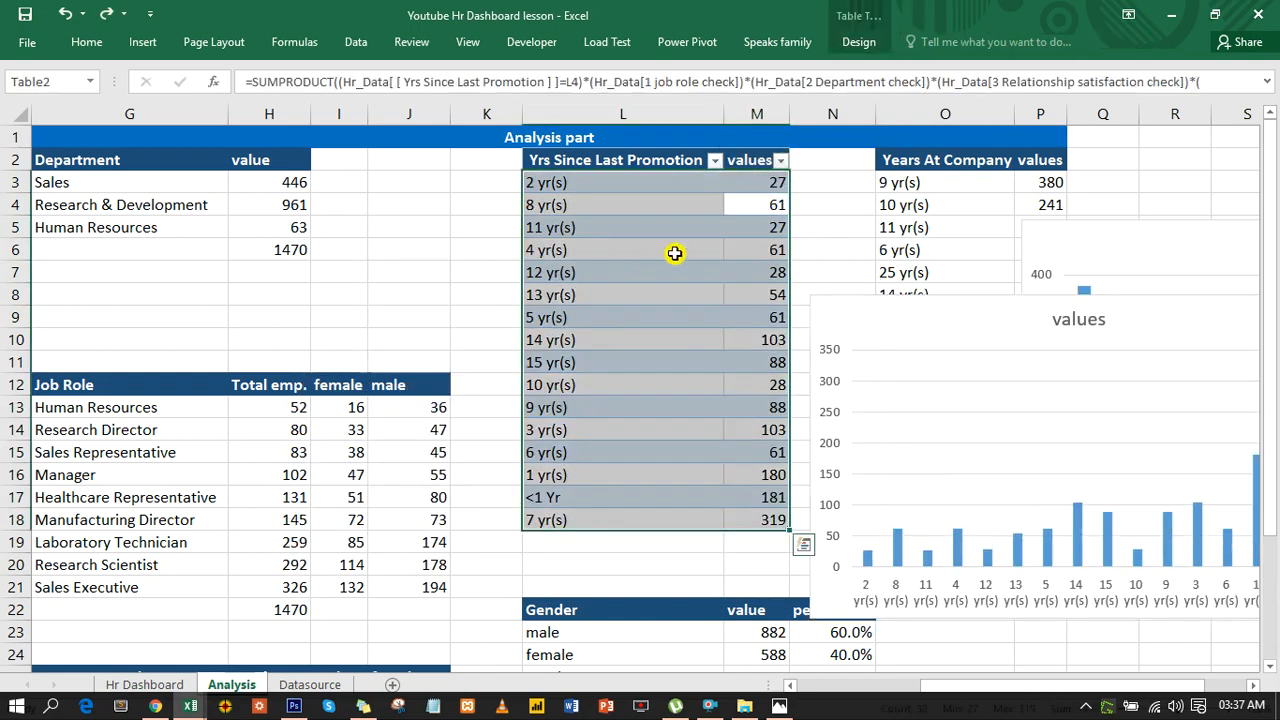
Step: Reshape the promotion chart into a wide, low strip and set its chart area to no fill and no line
left_click_drag(986, 303, 575, 257)
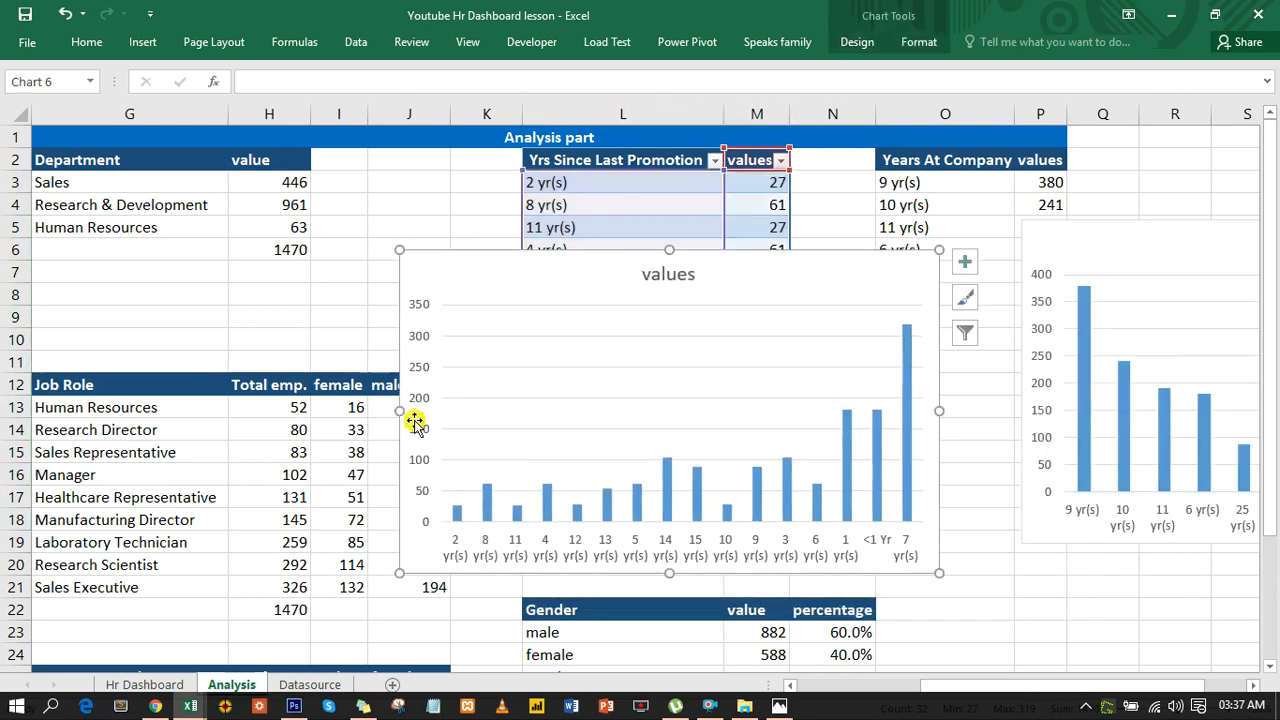
left_click_drag(399, 411, 227, 411)
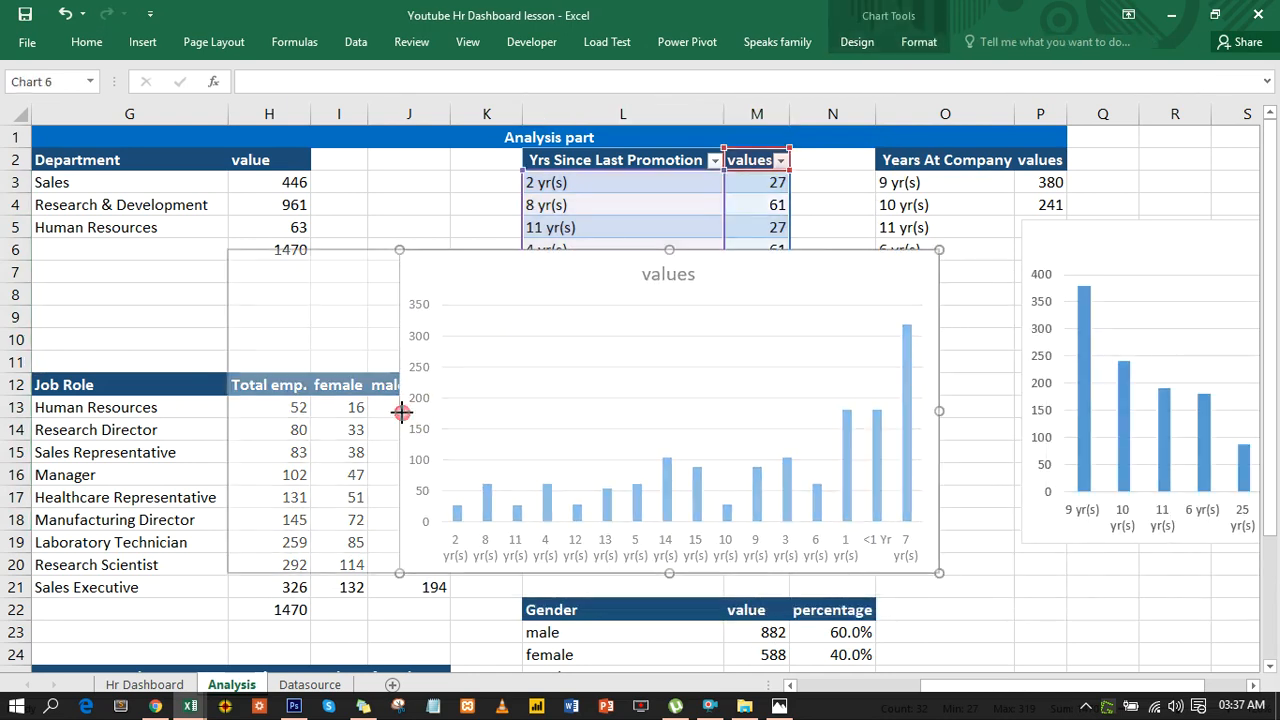
left_click_drag(582, 248, 583, 357)
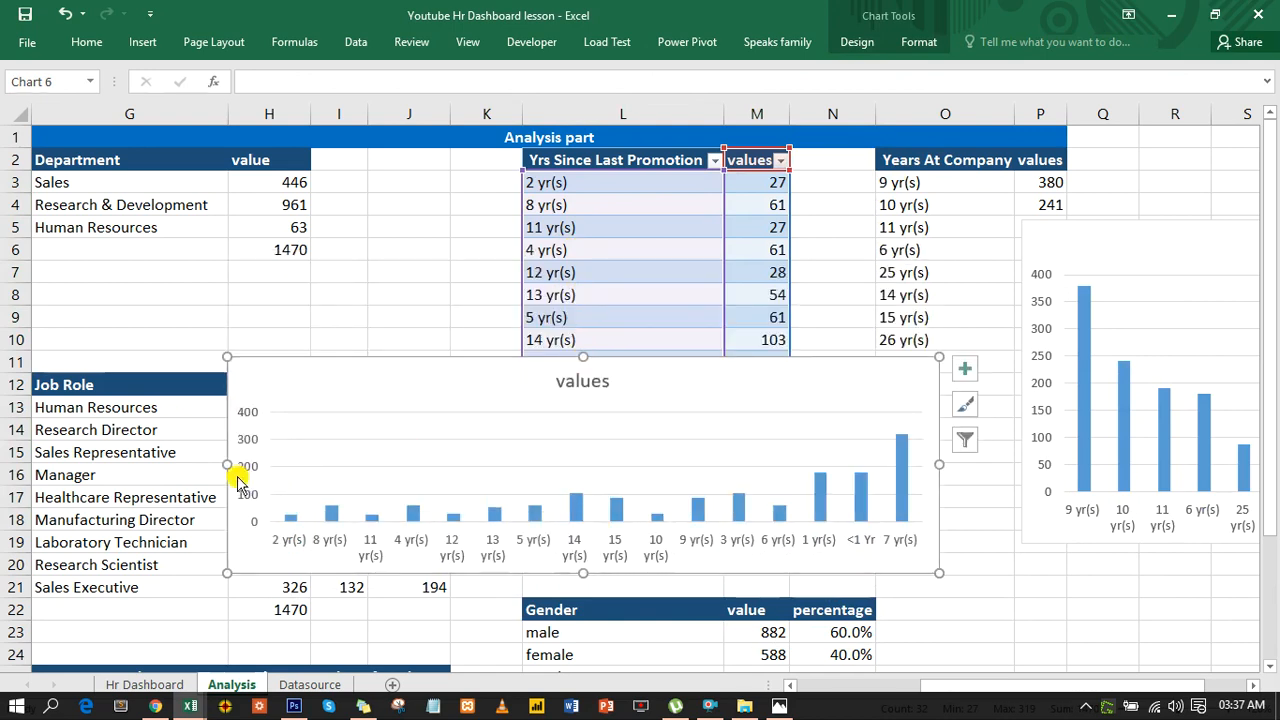
left_click_drag(222, 461, 120, 462)
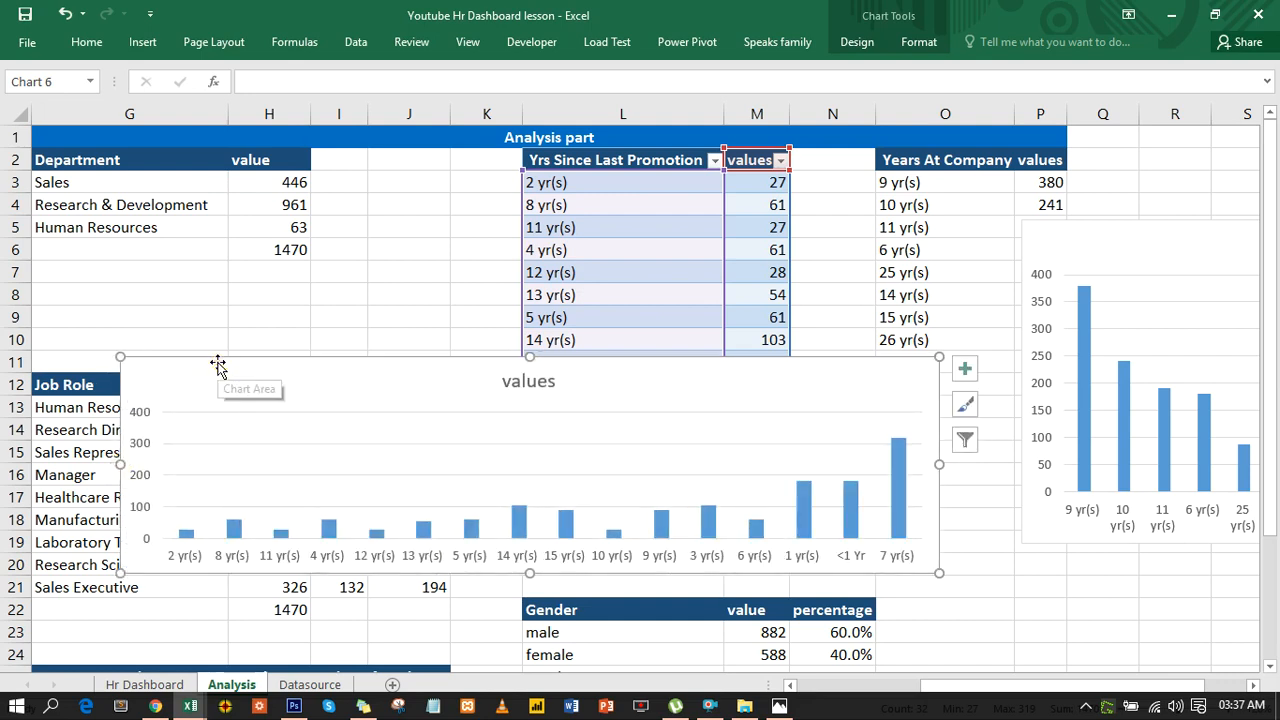
double_click(218, 364)
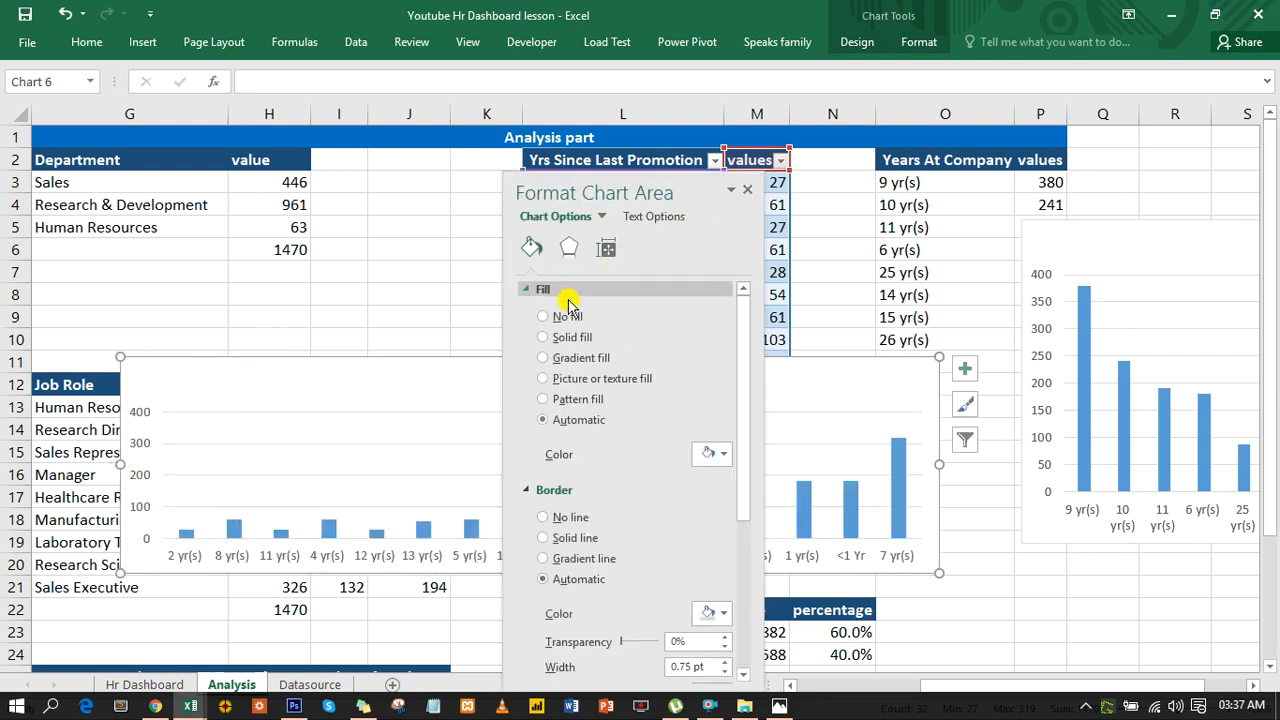
left_click(543, 479)
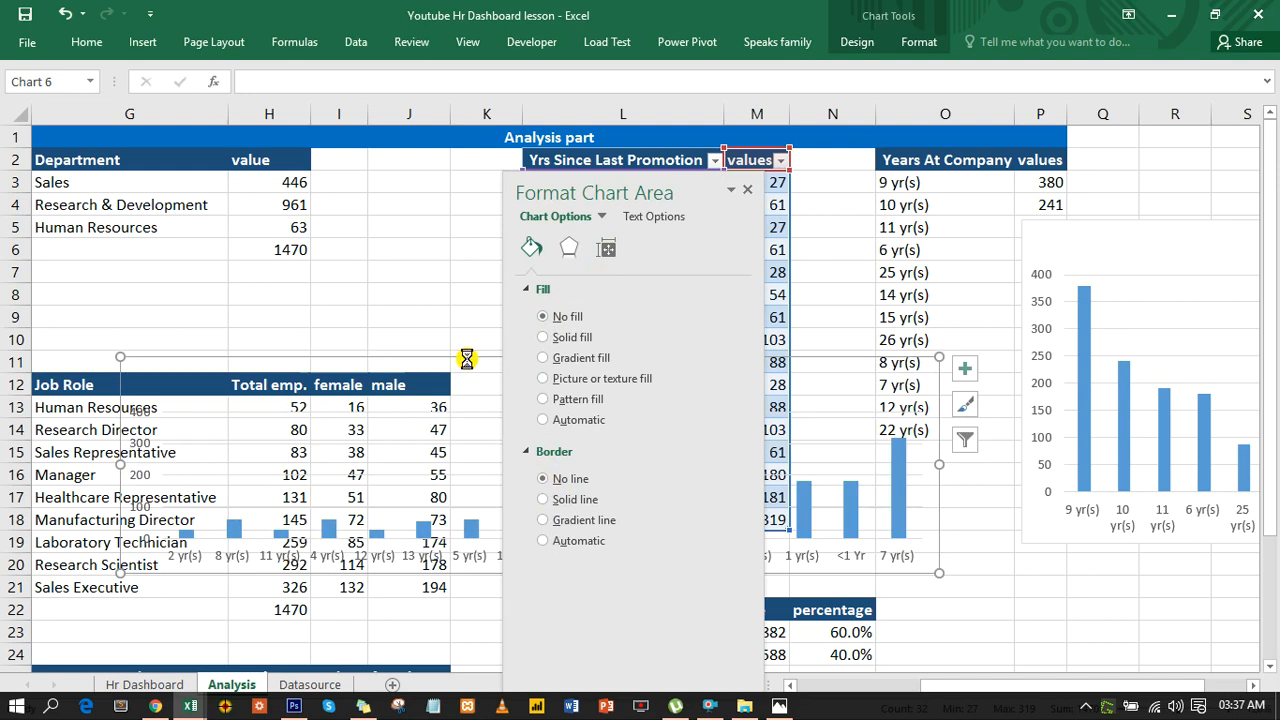
Step: Cut the promotion chart from the Analysis sheet and paste it into the last promotion years panel on Hr Dashboard, moving the formatting pane clear of it
key("Delete")
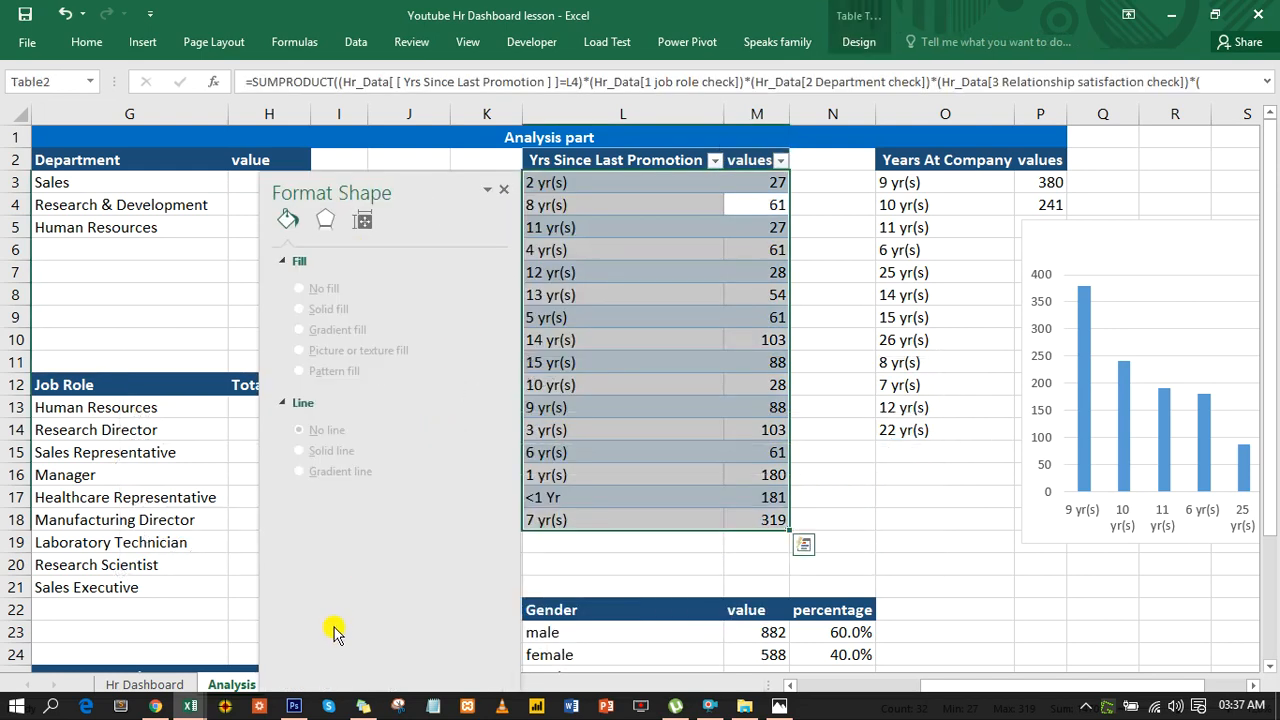
left_click(160, 685)
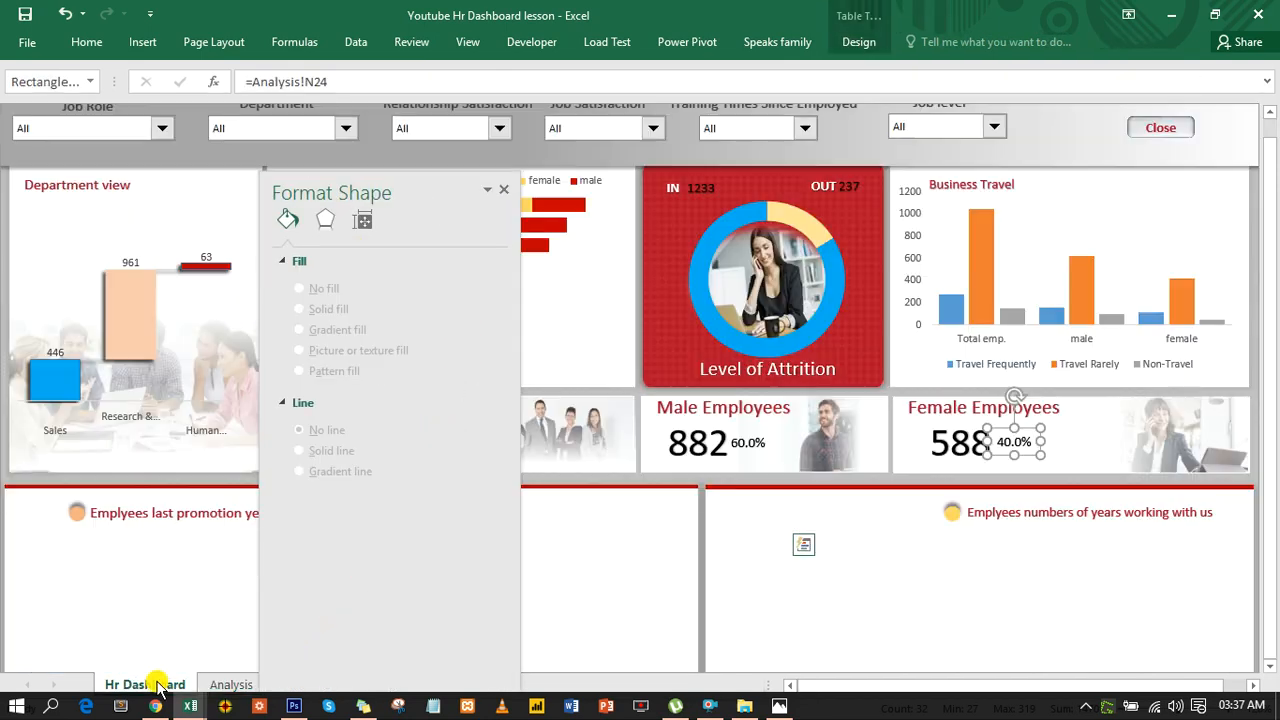
left_click(139, 584)
left_click(142, 590)
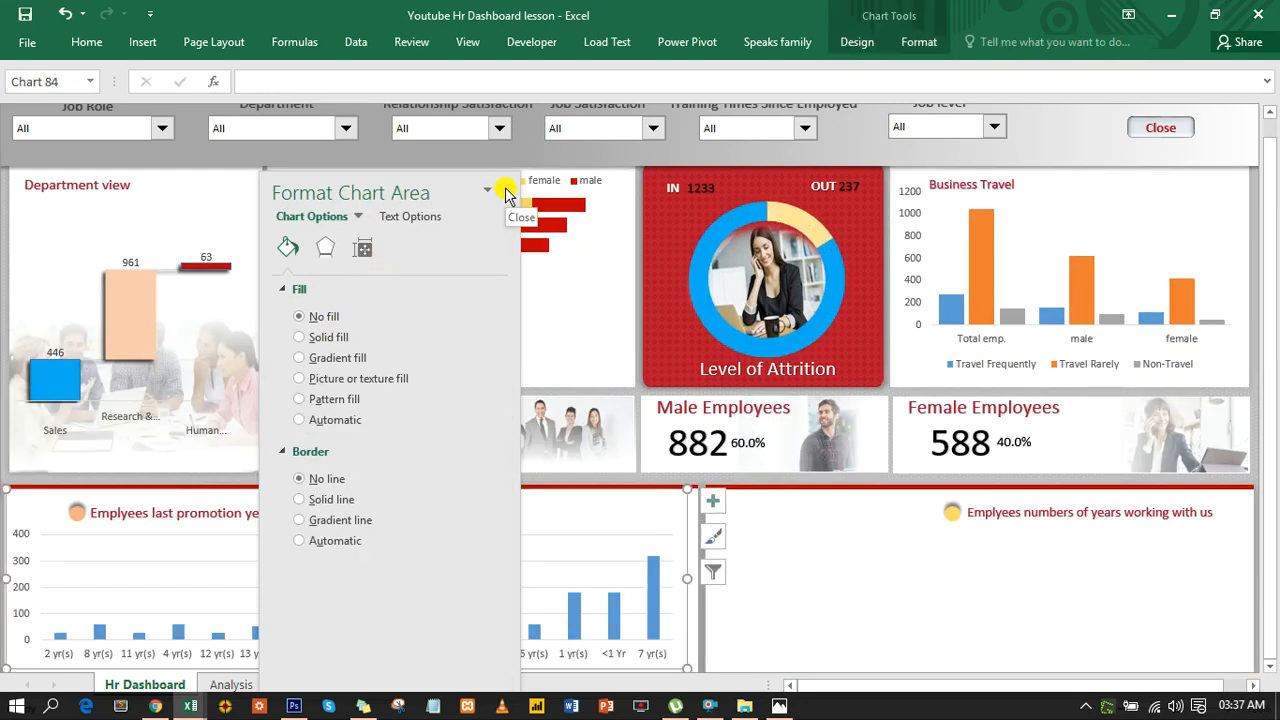
left_click_drag(432, 193, 952, 117)
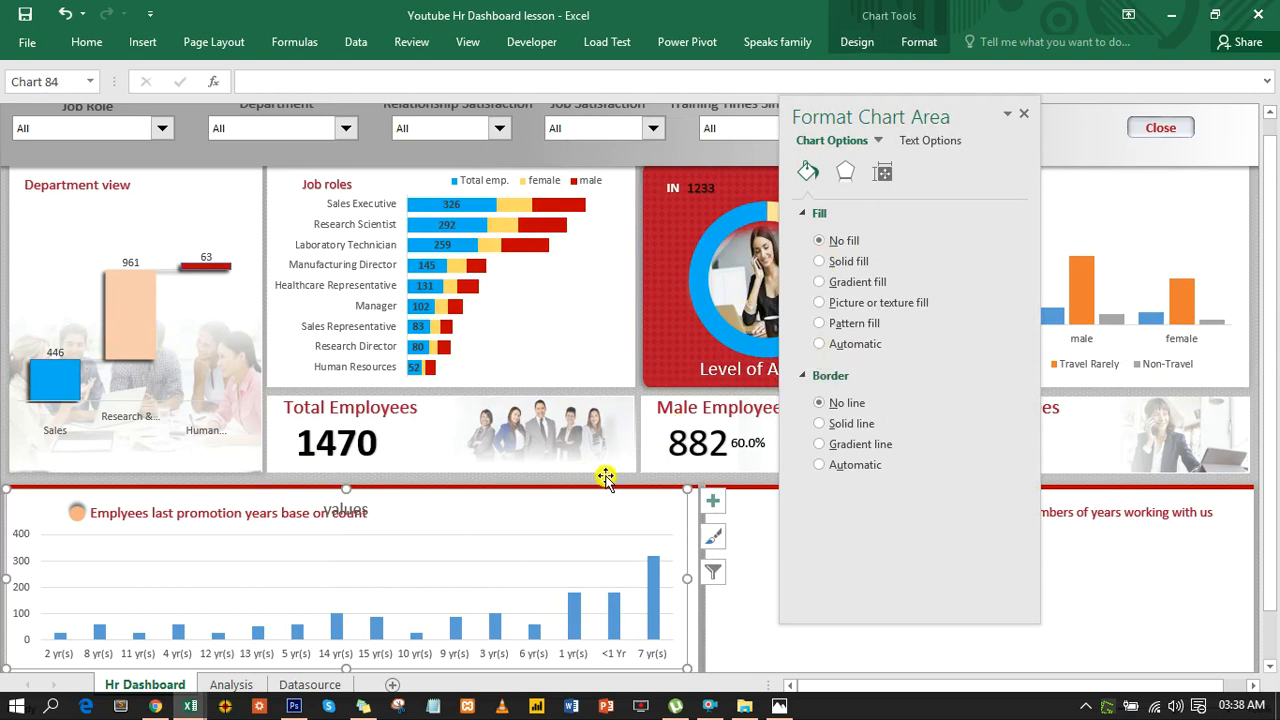
Step: Fill the promotion chart's columns with a light orange theme colour and set their gap width to 42%
left_click(565, 560)
left_click(565, 563)
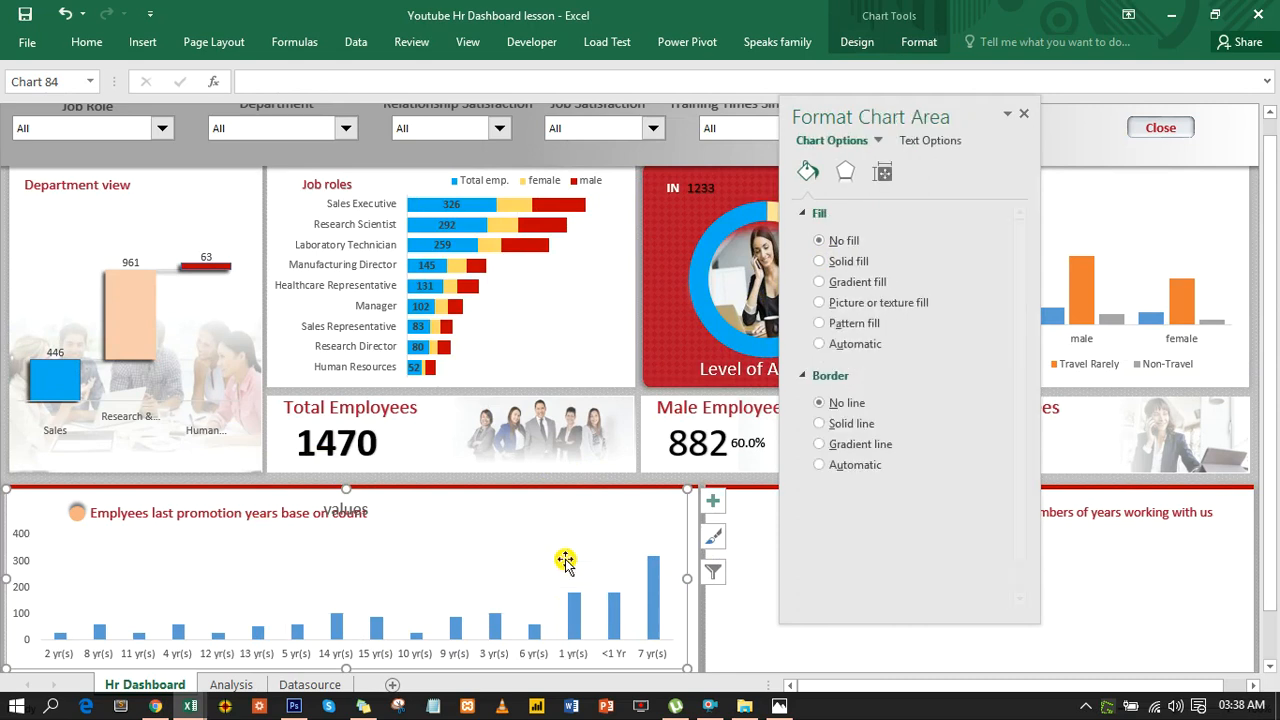
left_click(655, 578)
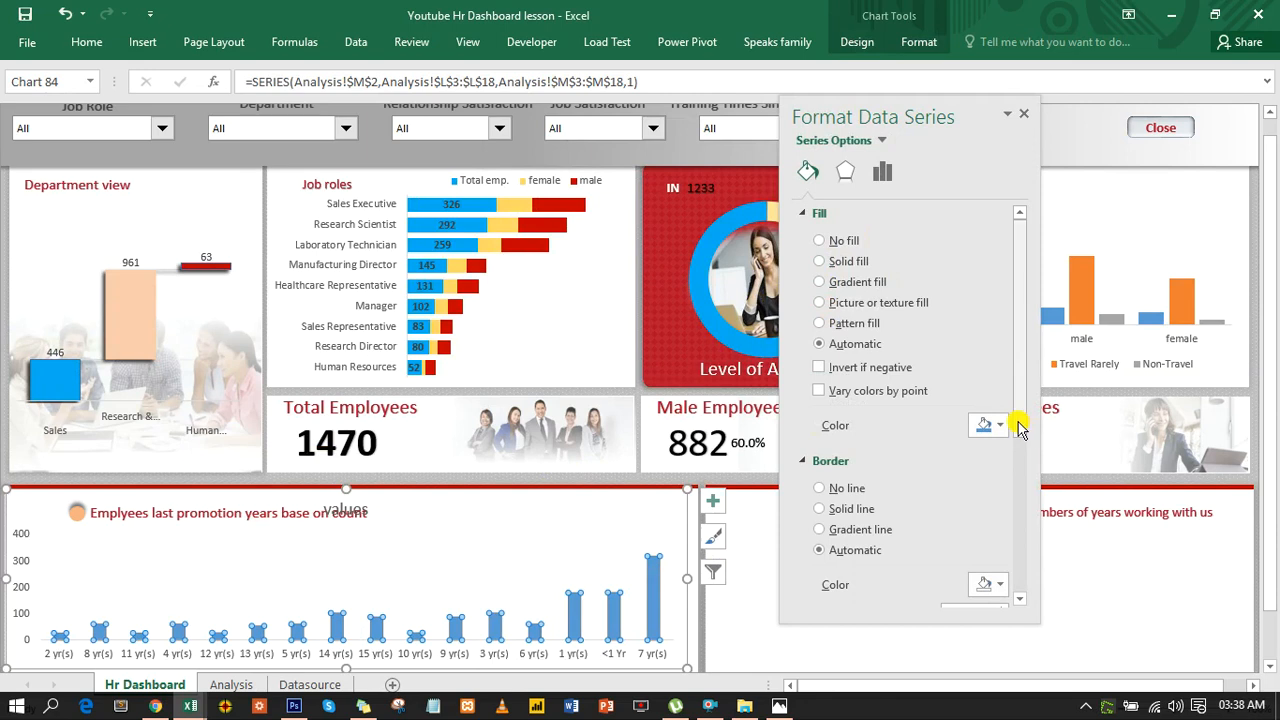
left_click(999, 425)
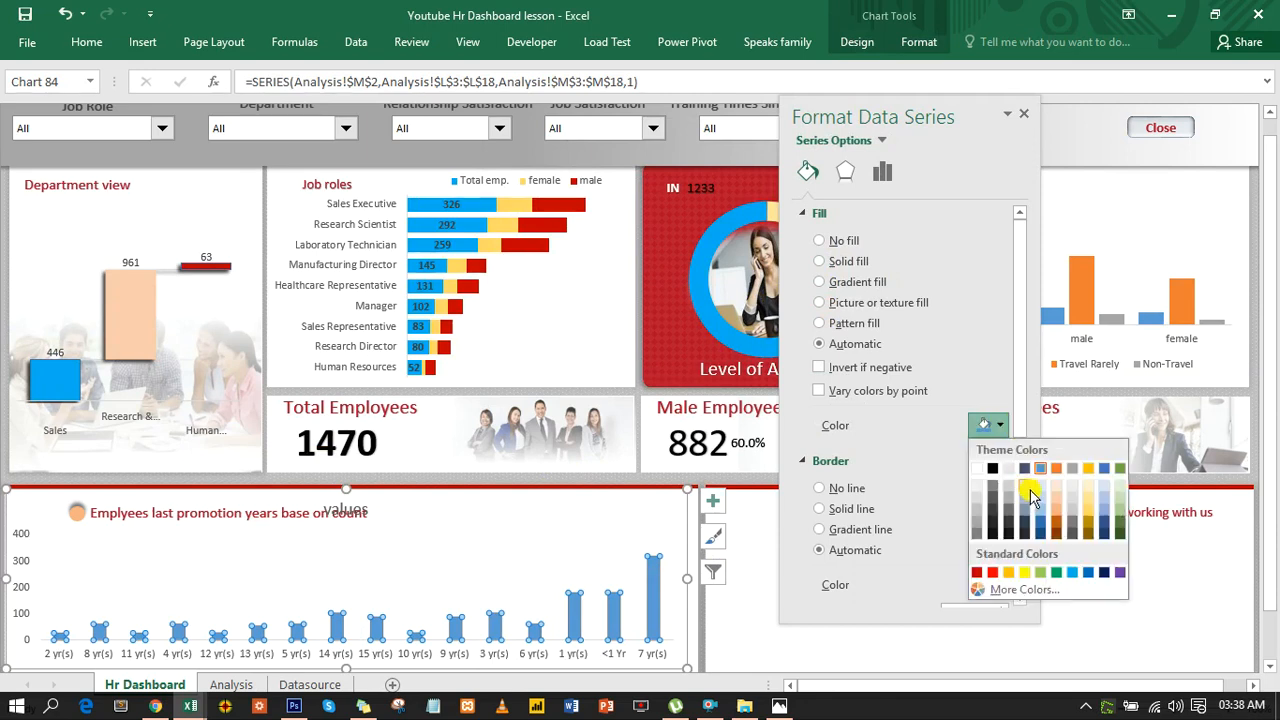
left_click(1056, 499)
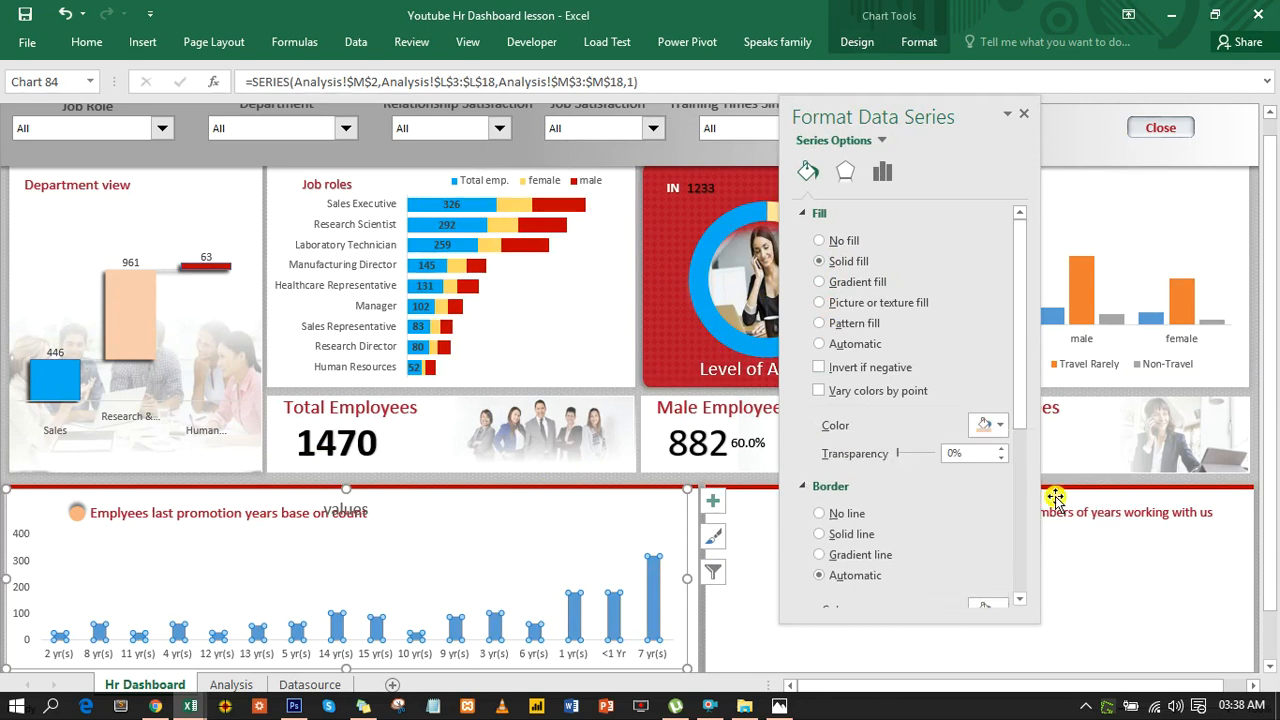
left_click(881, 171)
left_click_drag(911, 333, 897, 335)
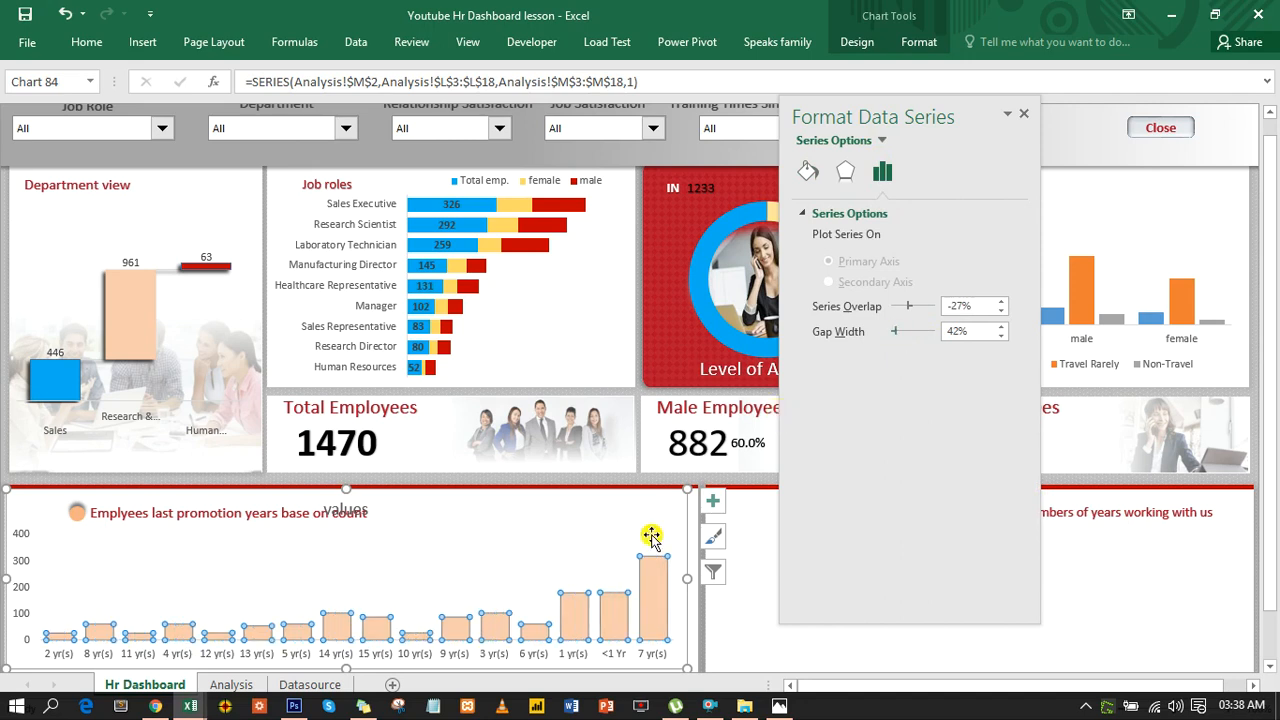
Step: Add data labels to the promotion chart and delete its "values" chart title
left_click(712, 501)
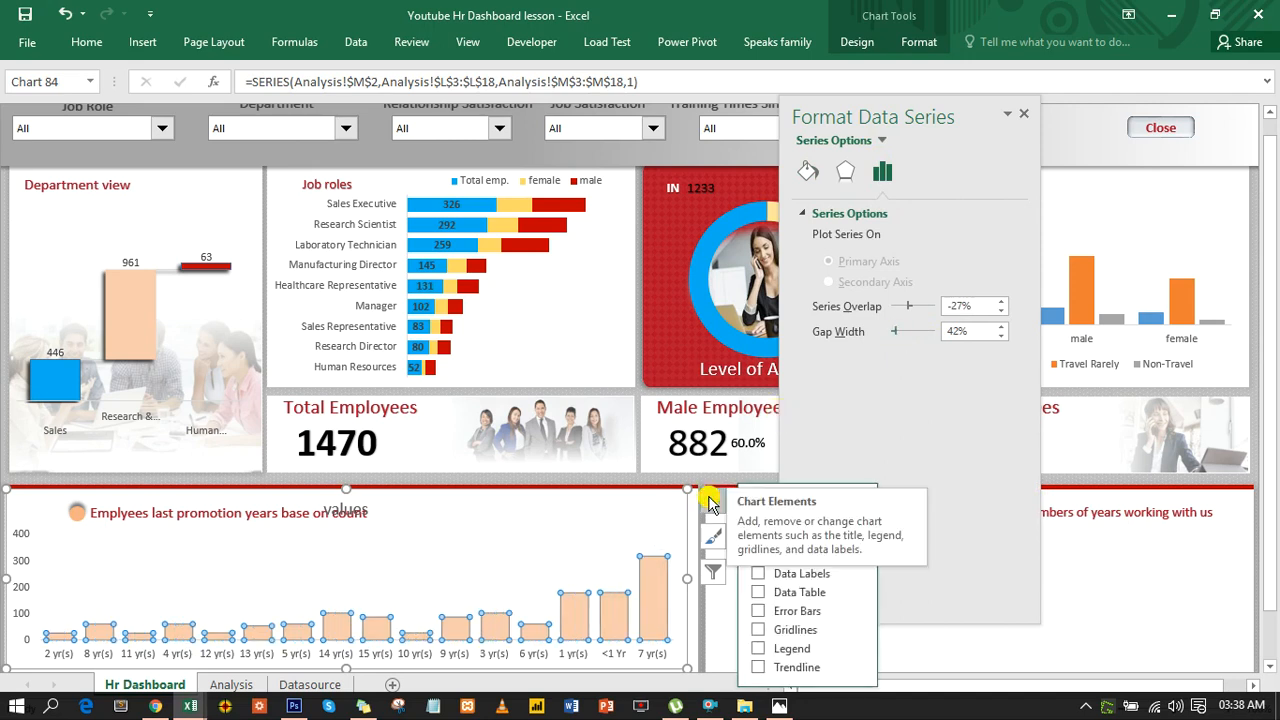
left_click(759, 574)
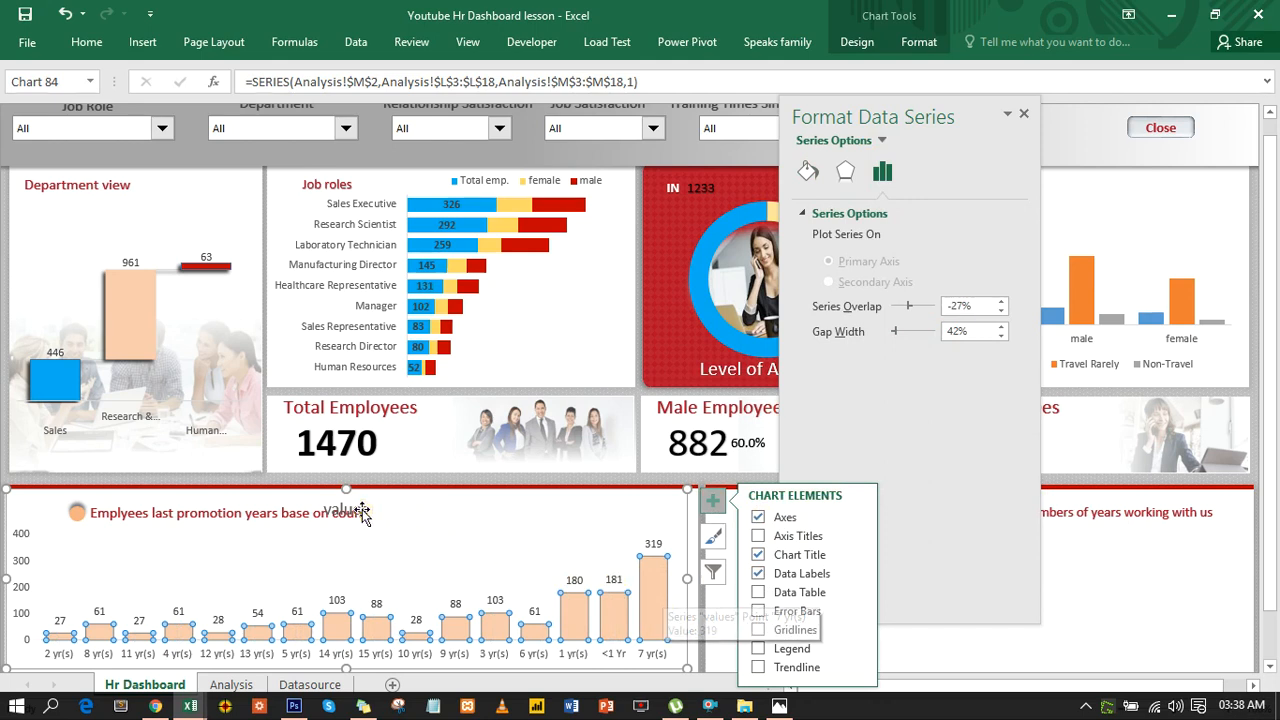
left_click(362, 509)
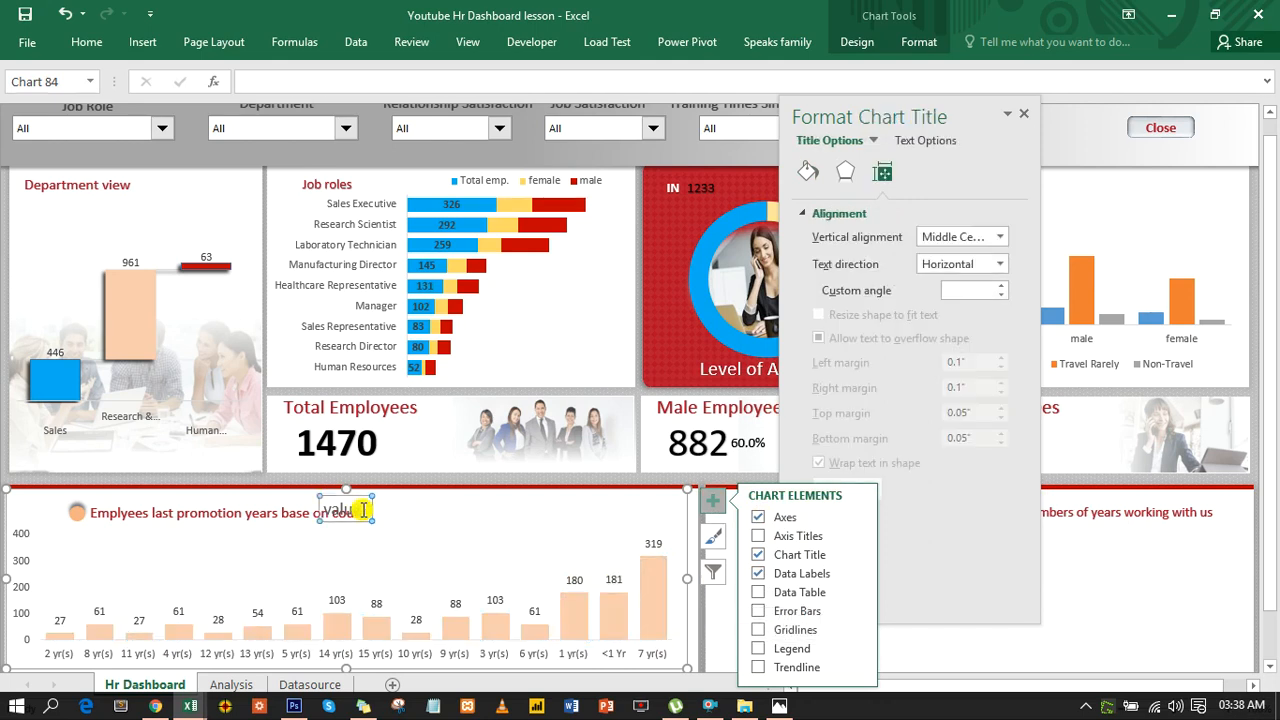
key("Delete")
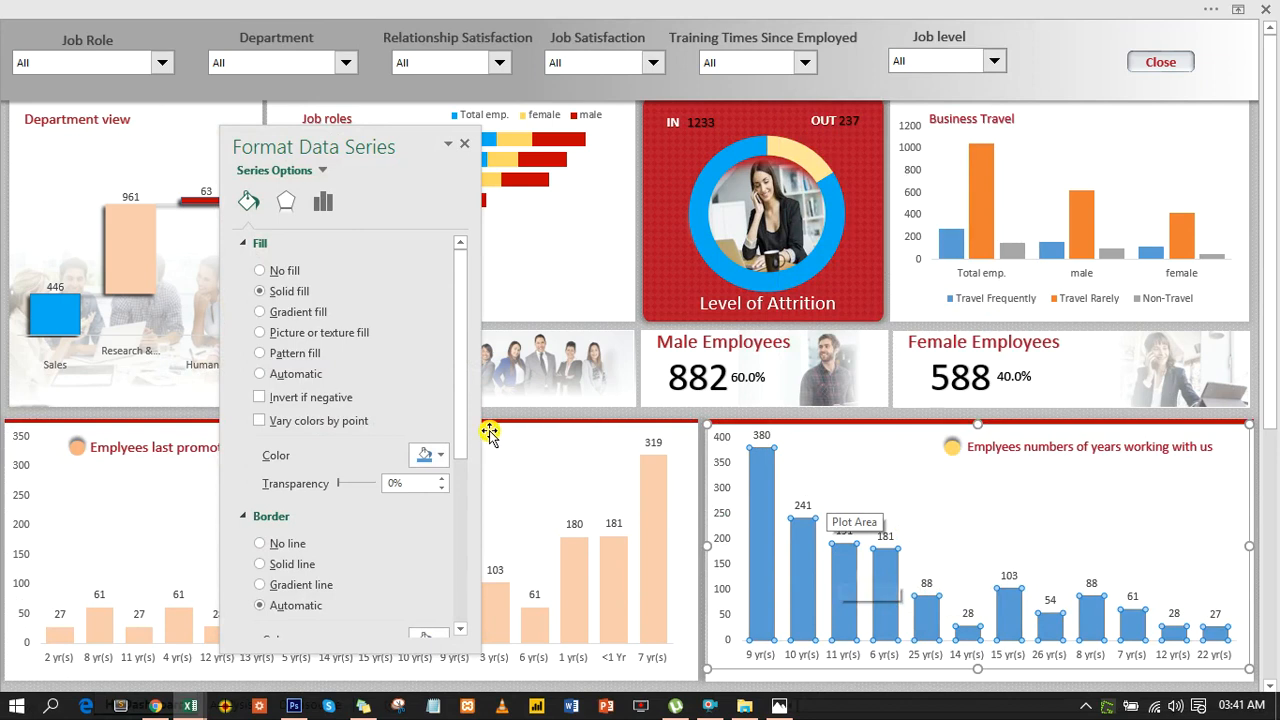
Step: Fill the columns of the years working with us chart with a light gold theme colour and close the formatting pane
left_click(437, 457)
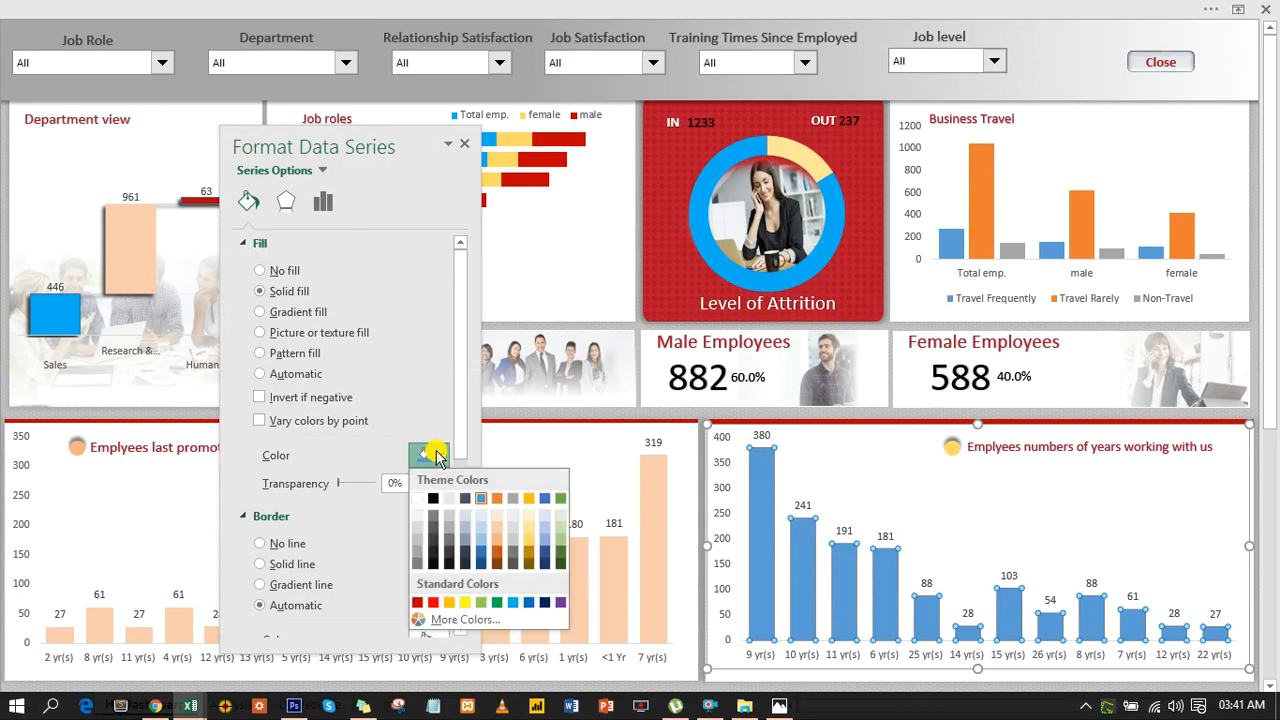
left_click(528, 532)
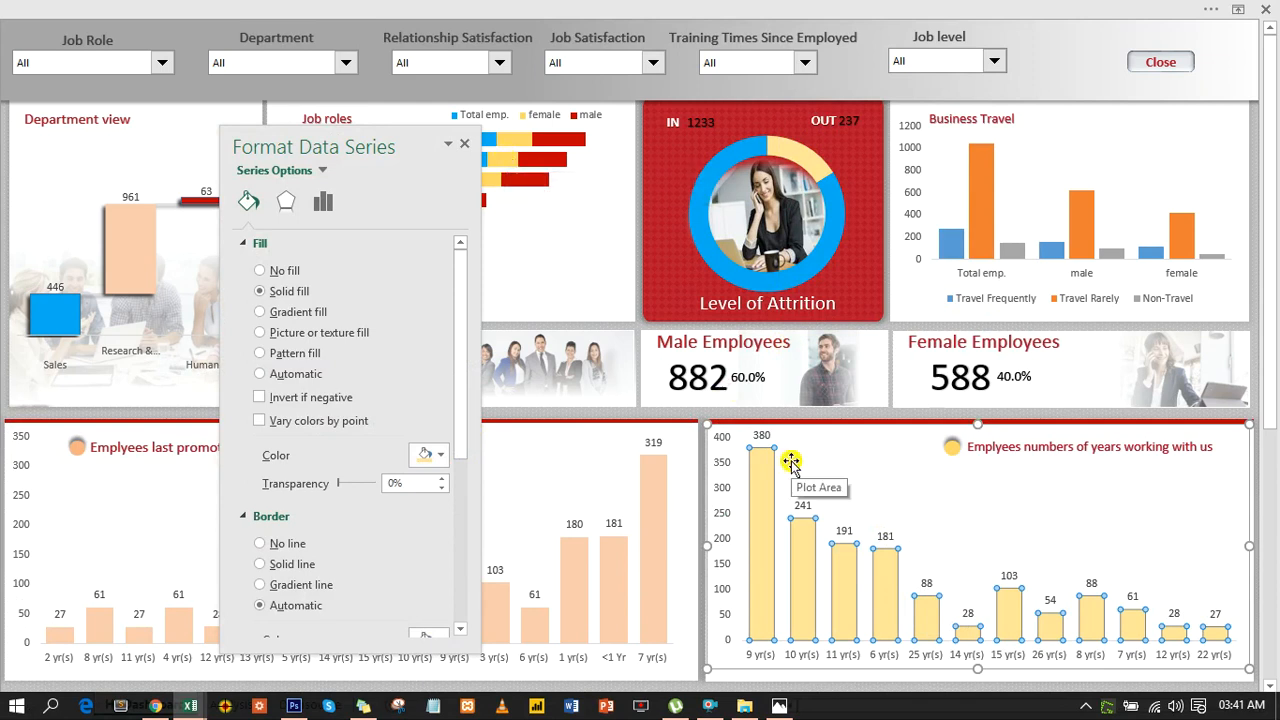
left_click(468, 146)
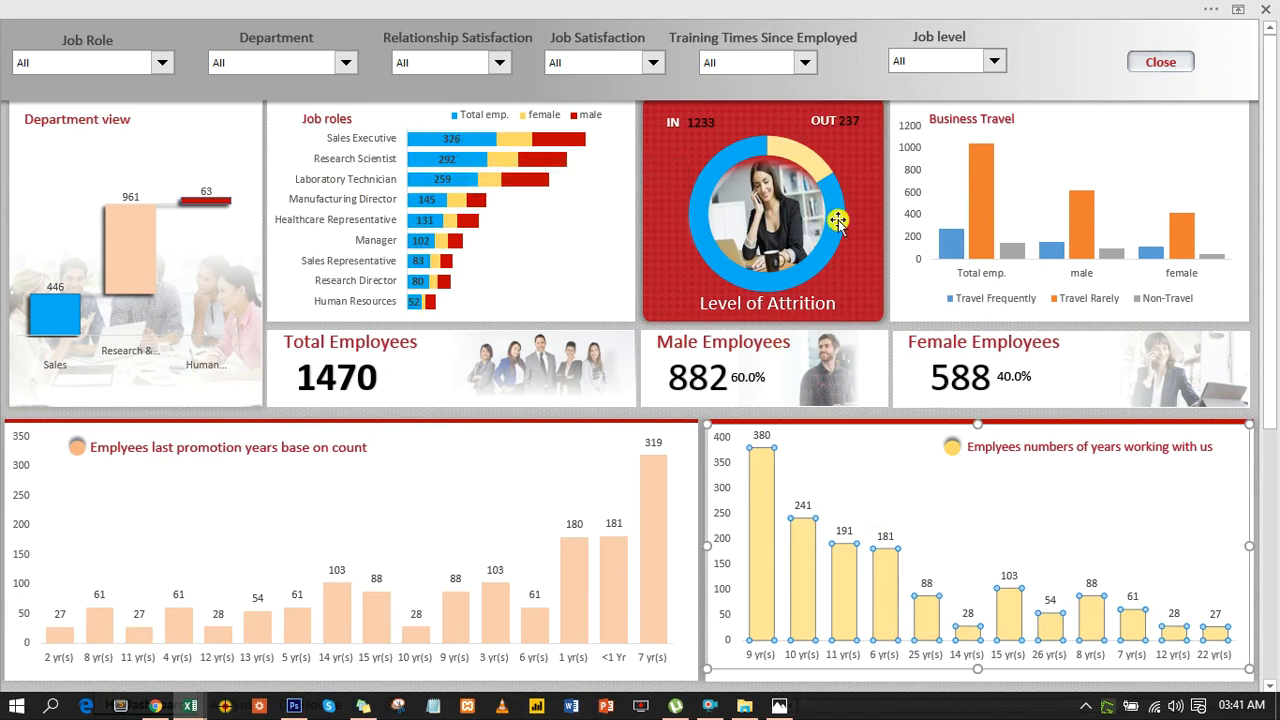
Step: Check the dashboard header by hiding the filter bar, deselect the chart, and show the filter bar again
left_click(1162, 62)
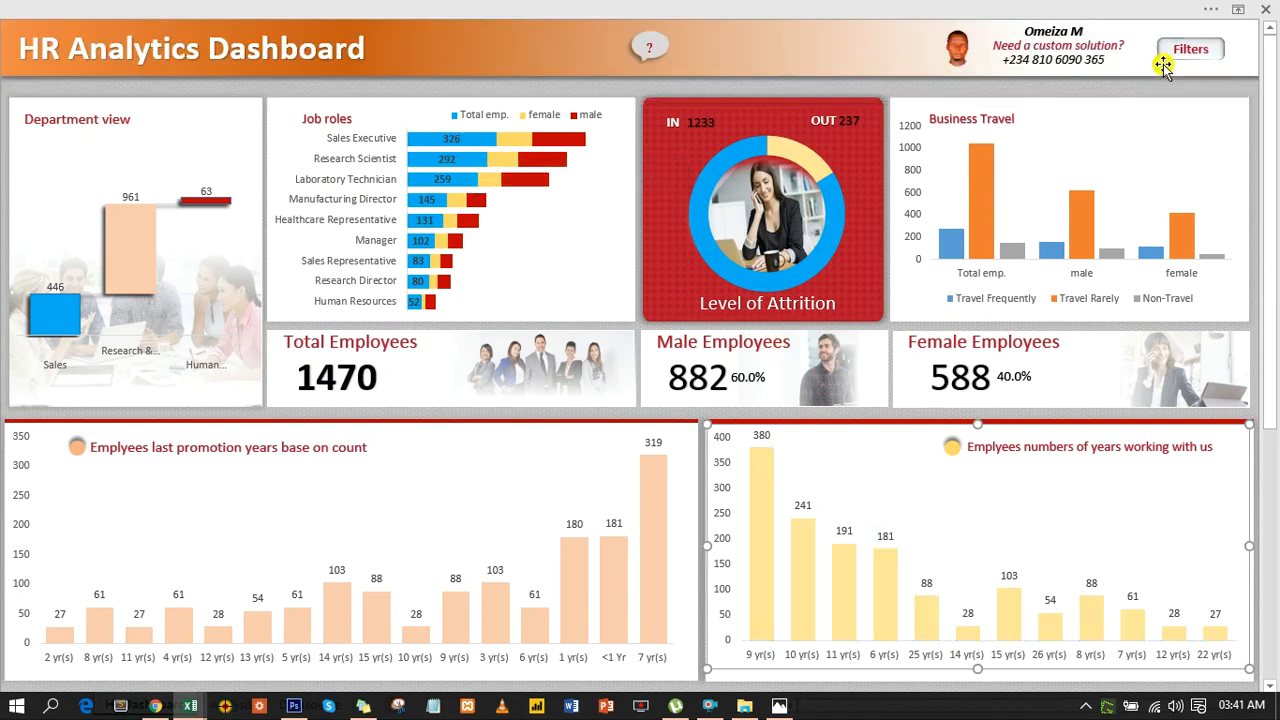
left_click(1143, 87)
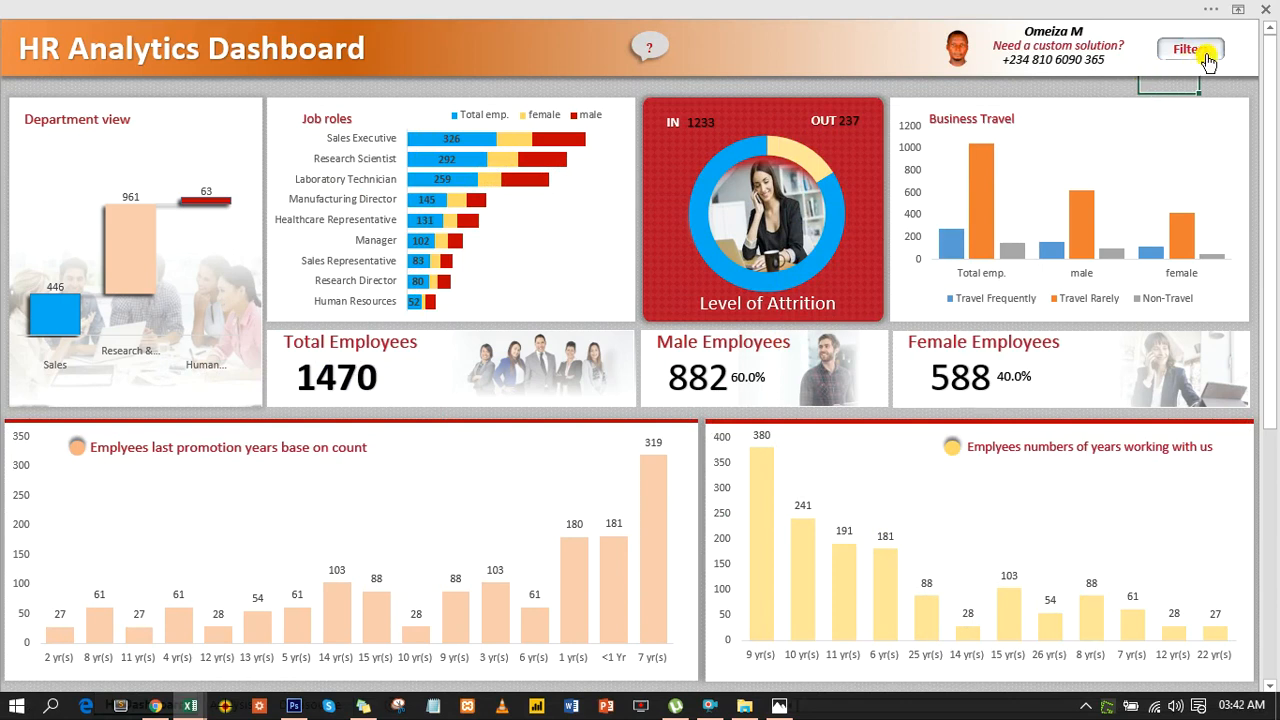
left_click(1188, 50)
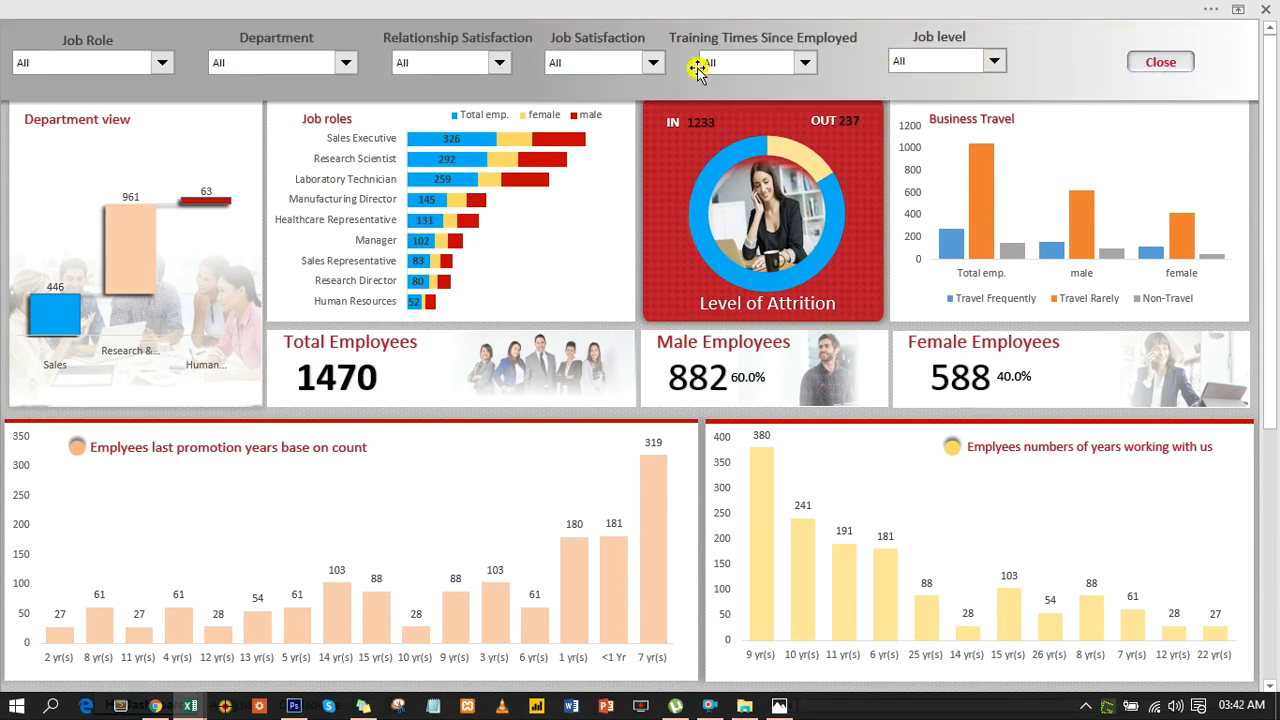
Step: Test the Job Satisfaction filter with Very satisfied and reset it to All
left_click(648, 67)
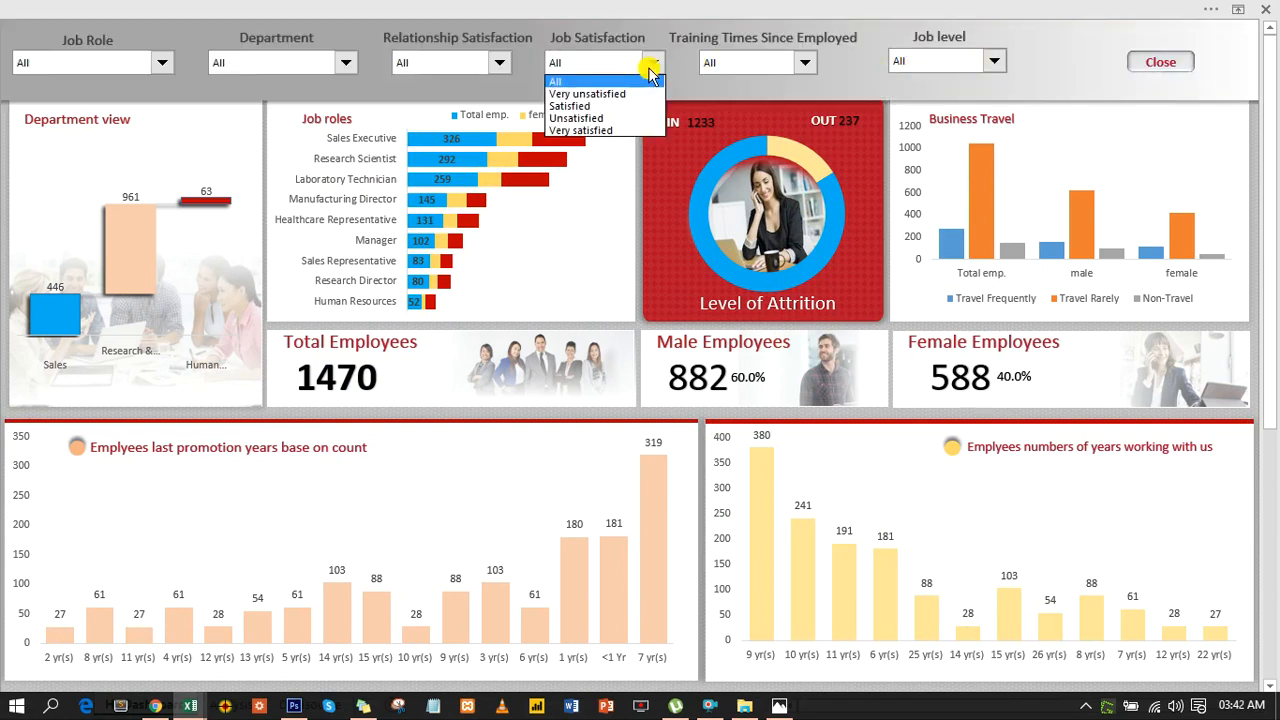
left_click(590, 131)
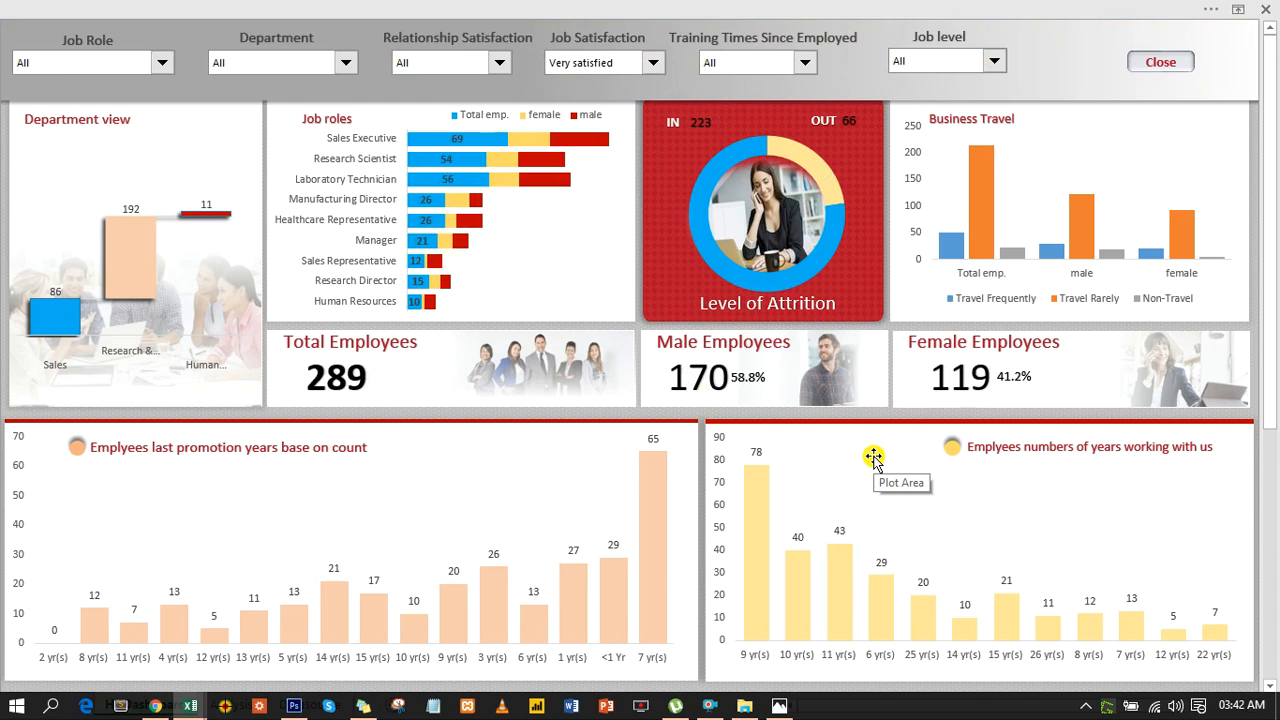
left_click(652, 64)
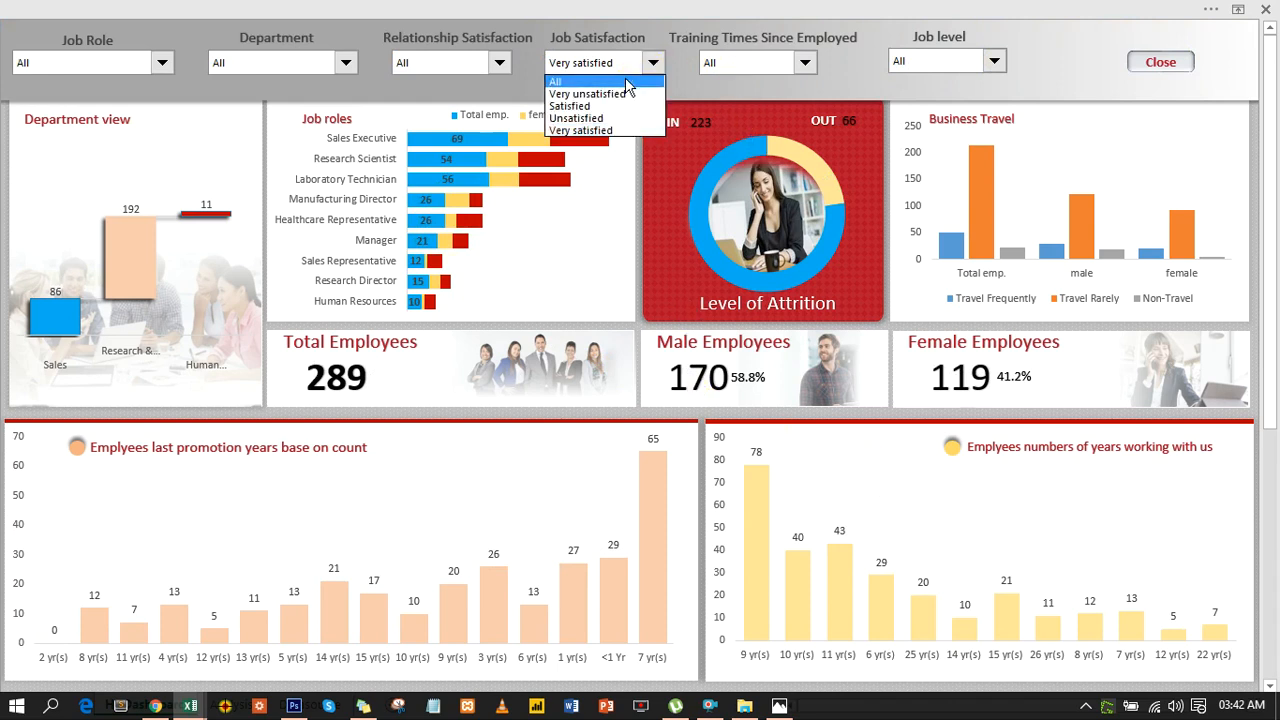
left_click(625, 79)
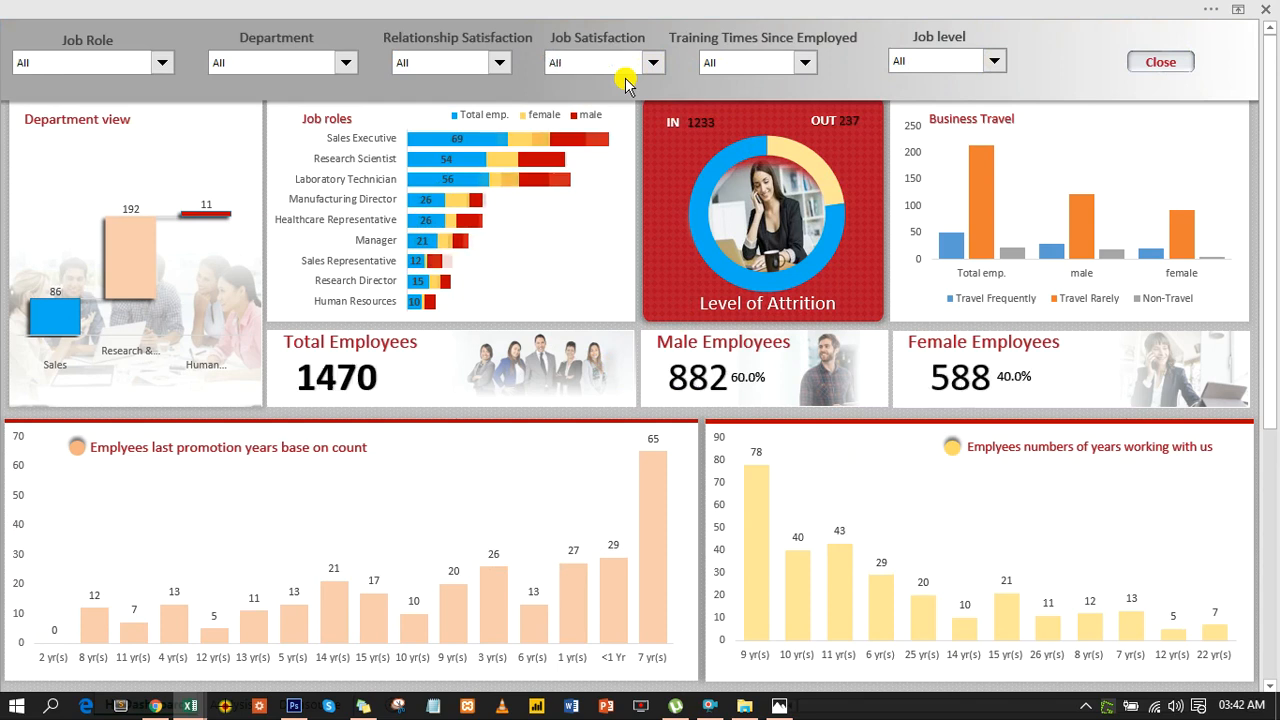
Step: Set the Training Times Since Employed filter to Trained 1 Times
left_click(803, 63)
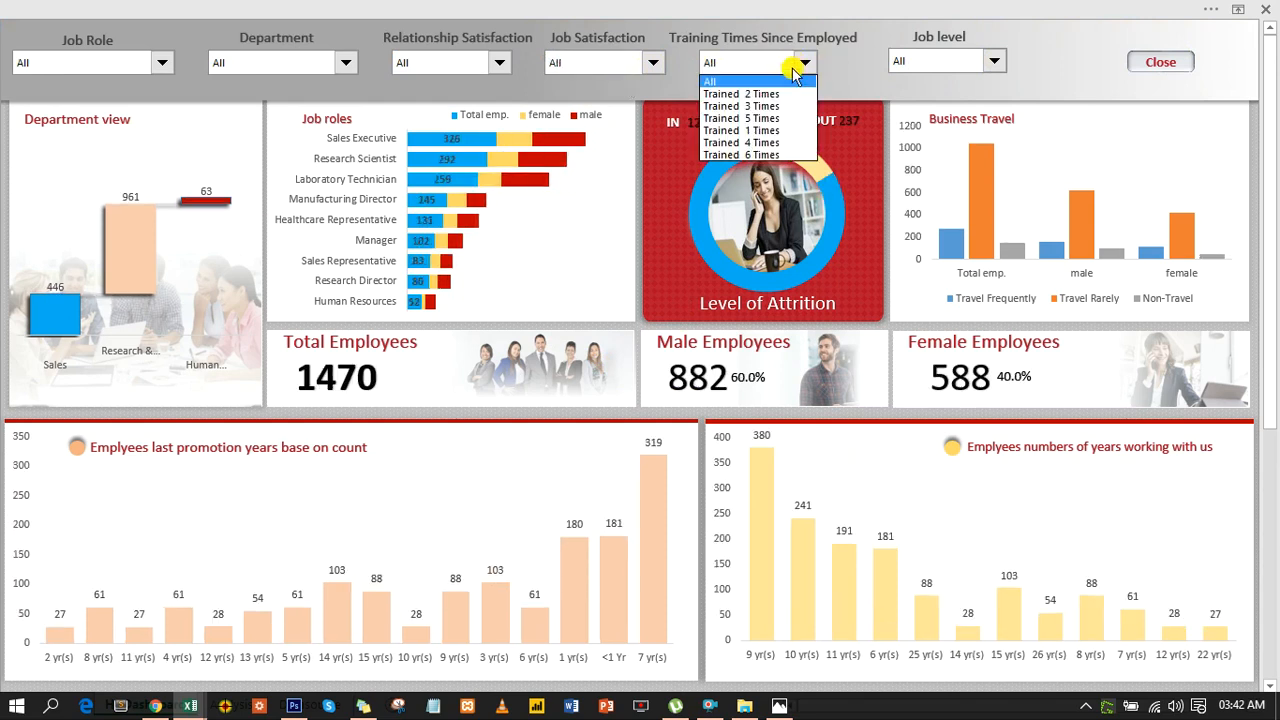
left_click(755, 131)
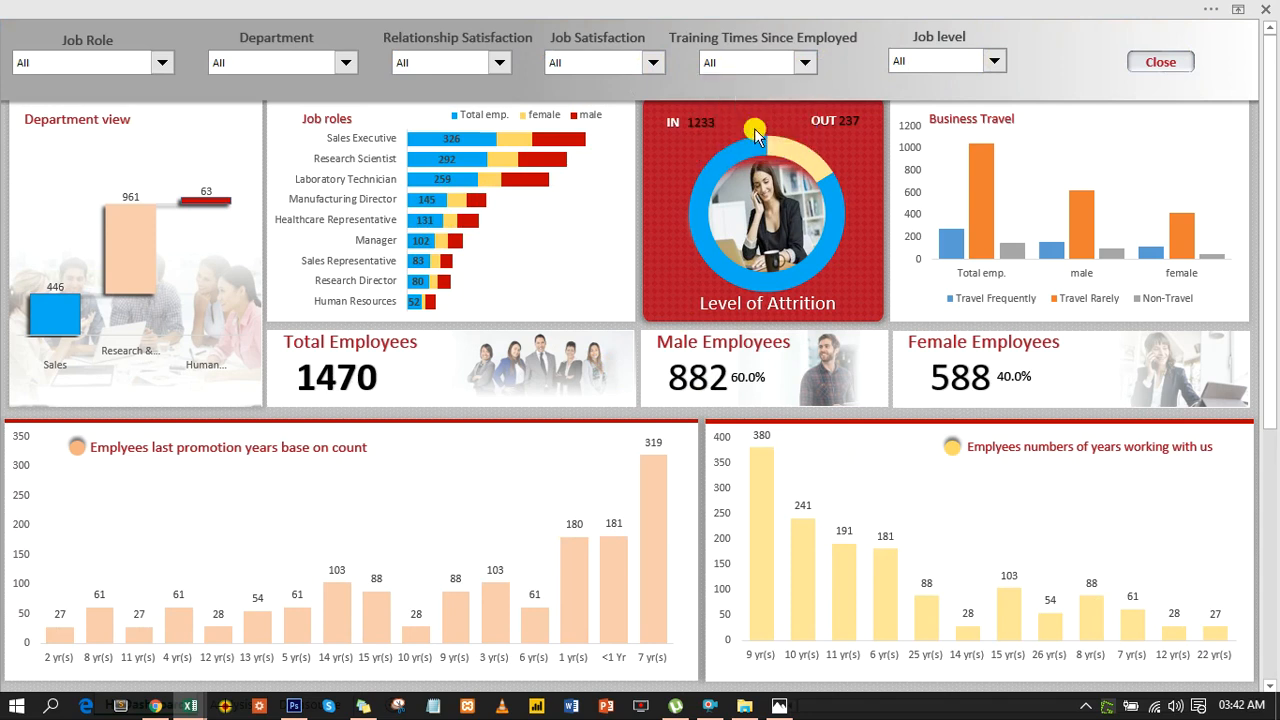